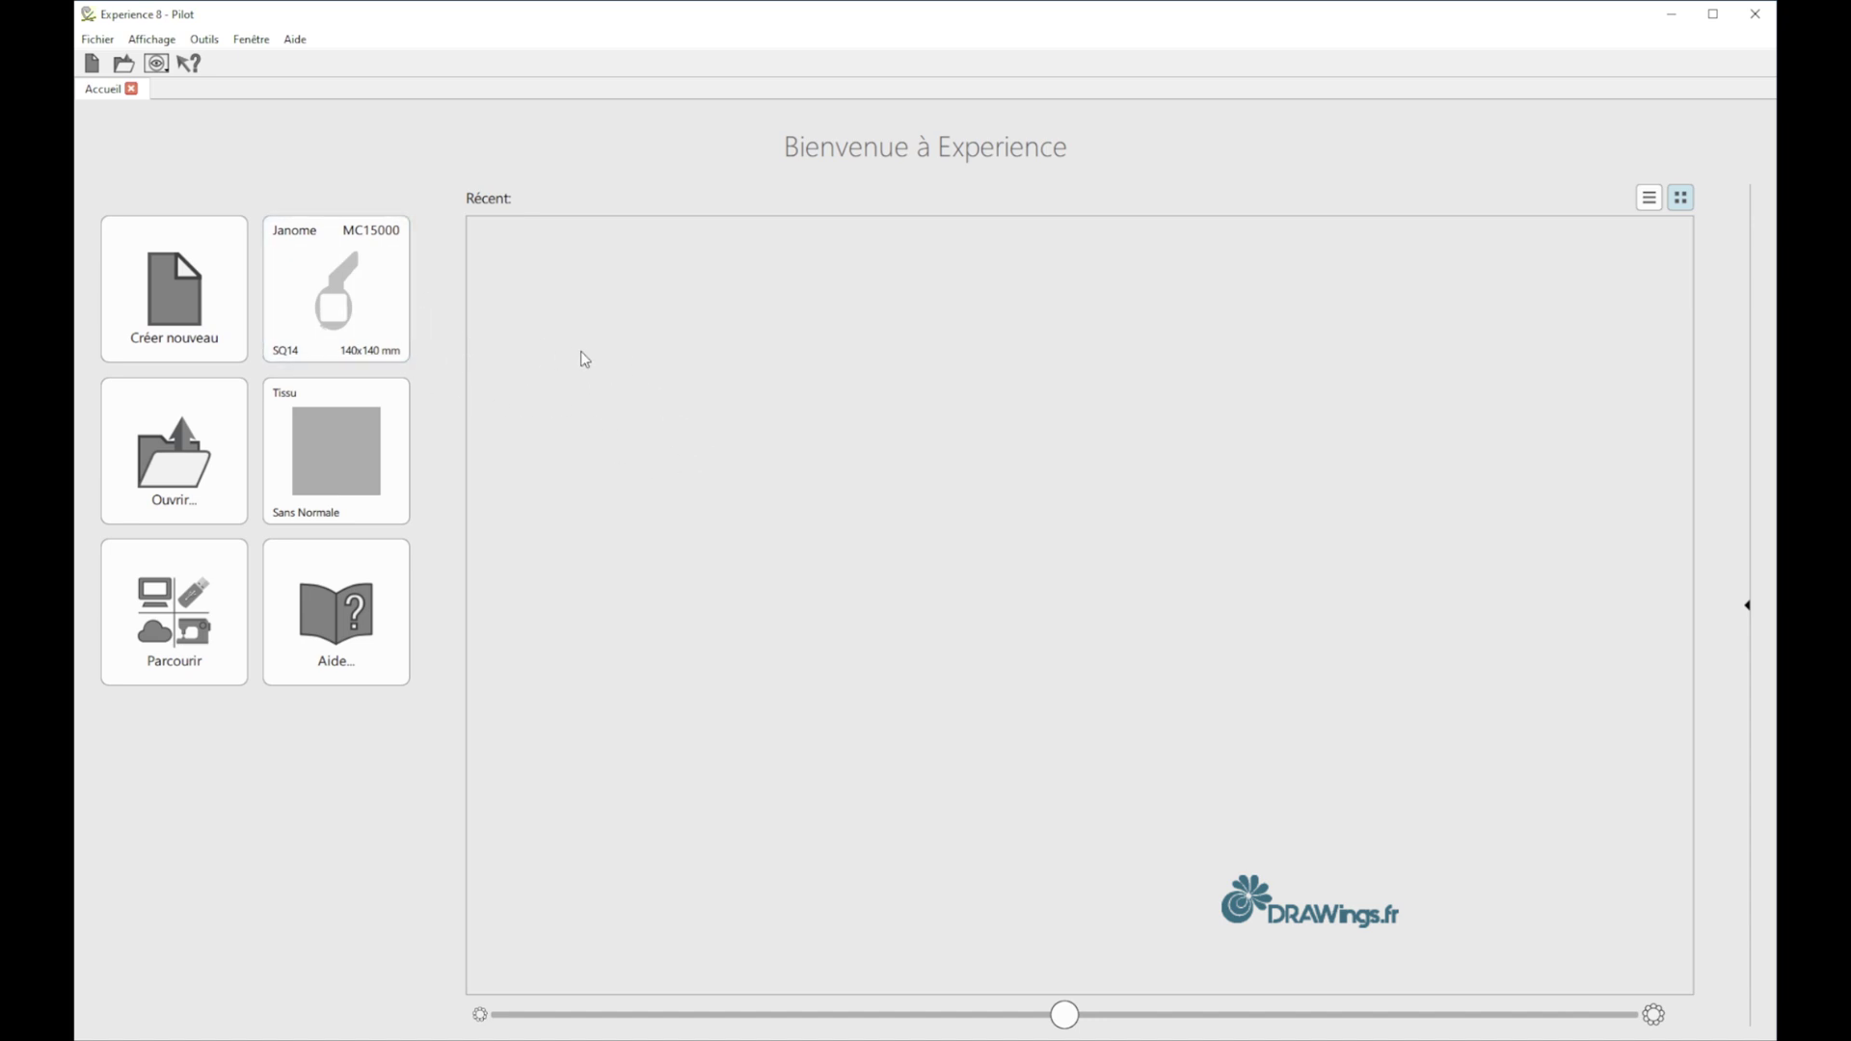
- Open the program options and review the available vectorising tools in the tool settings
click(208, 40)
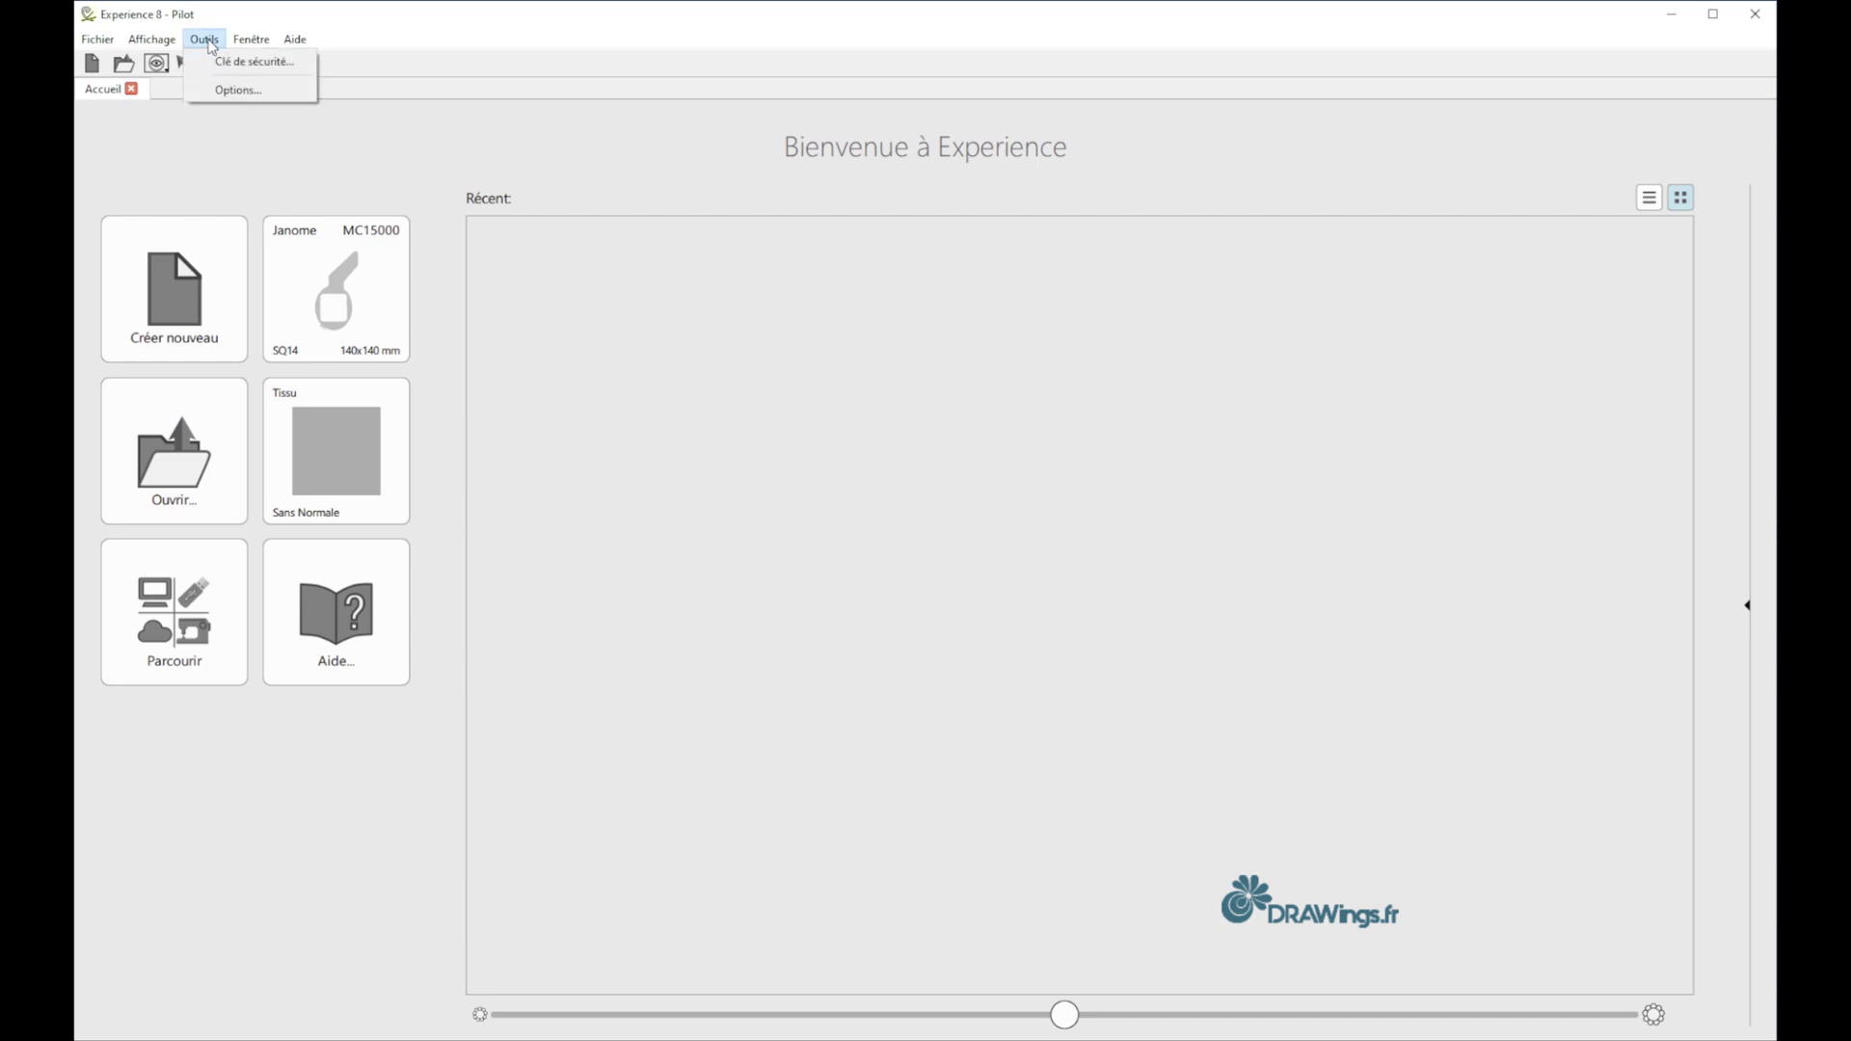
click(240, 89)
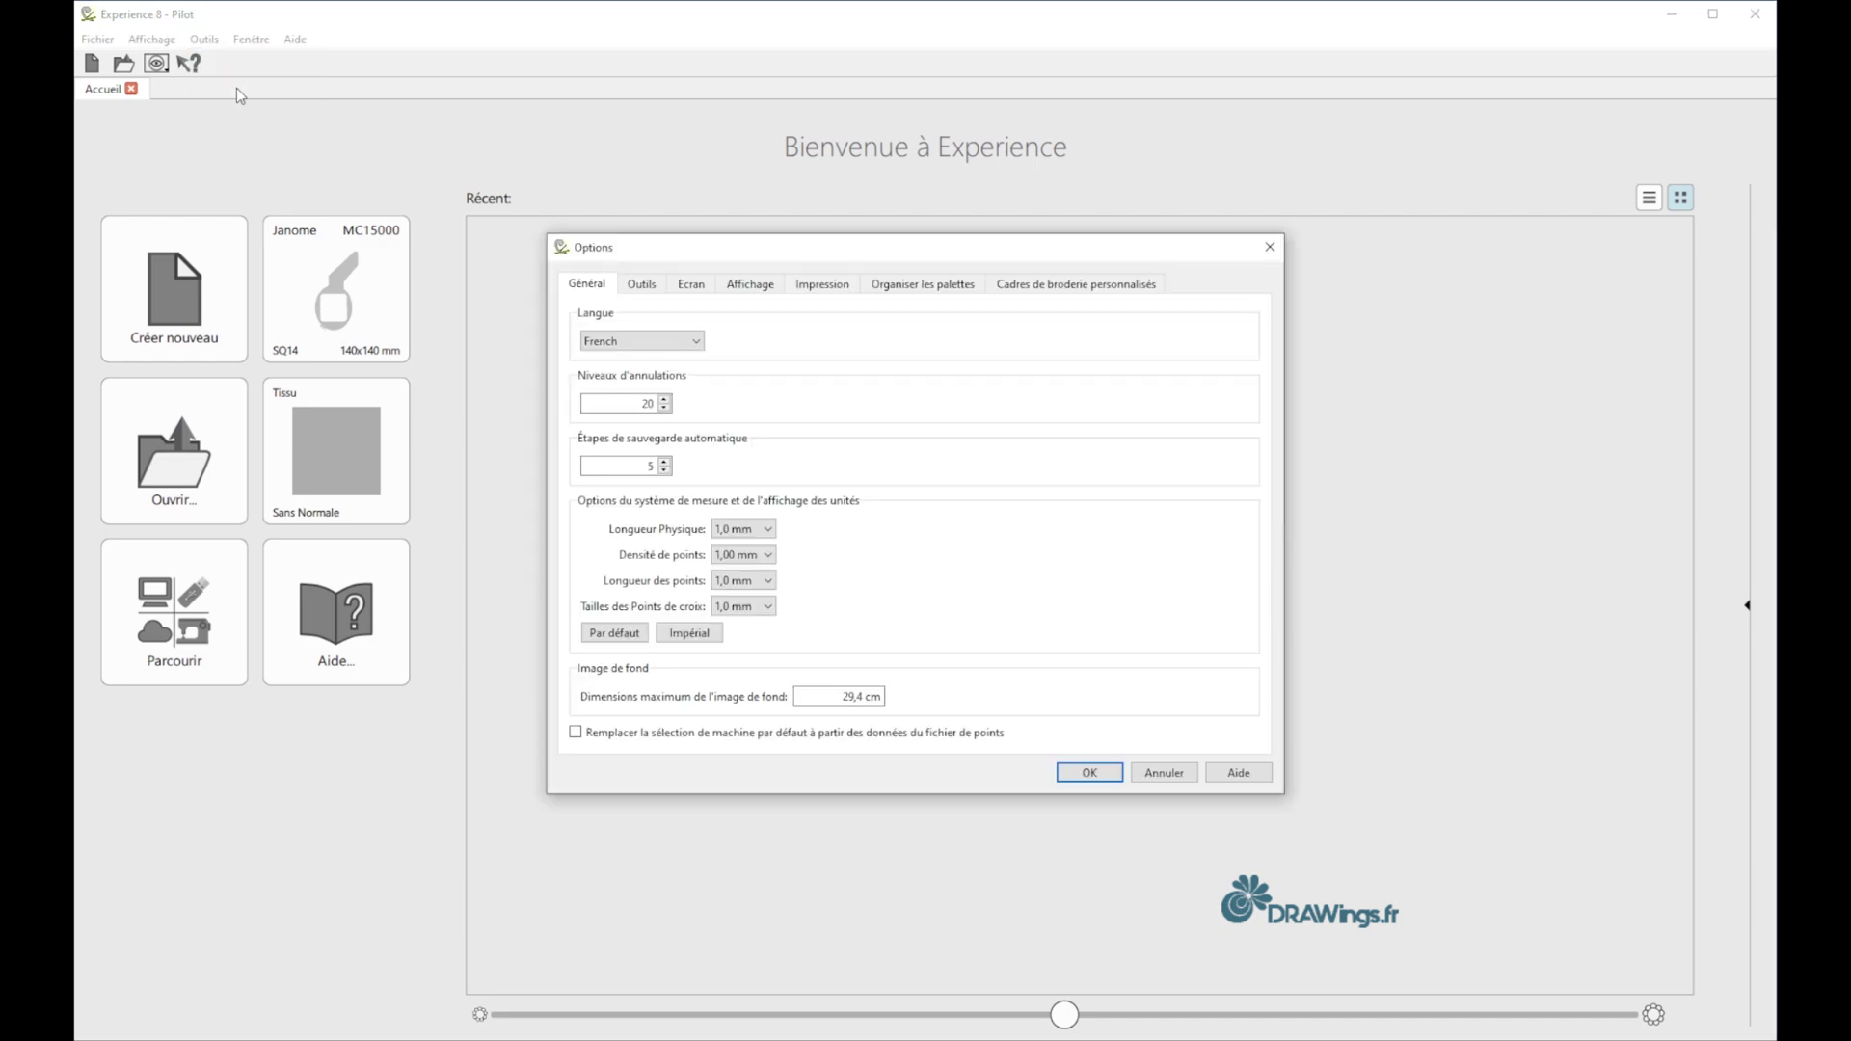
click(640, 286)
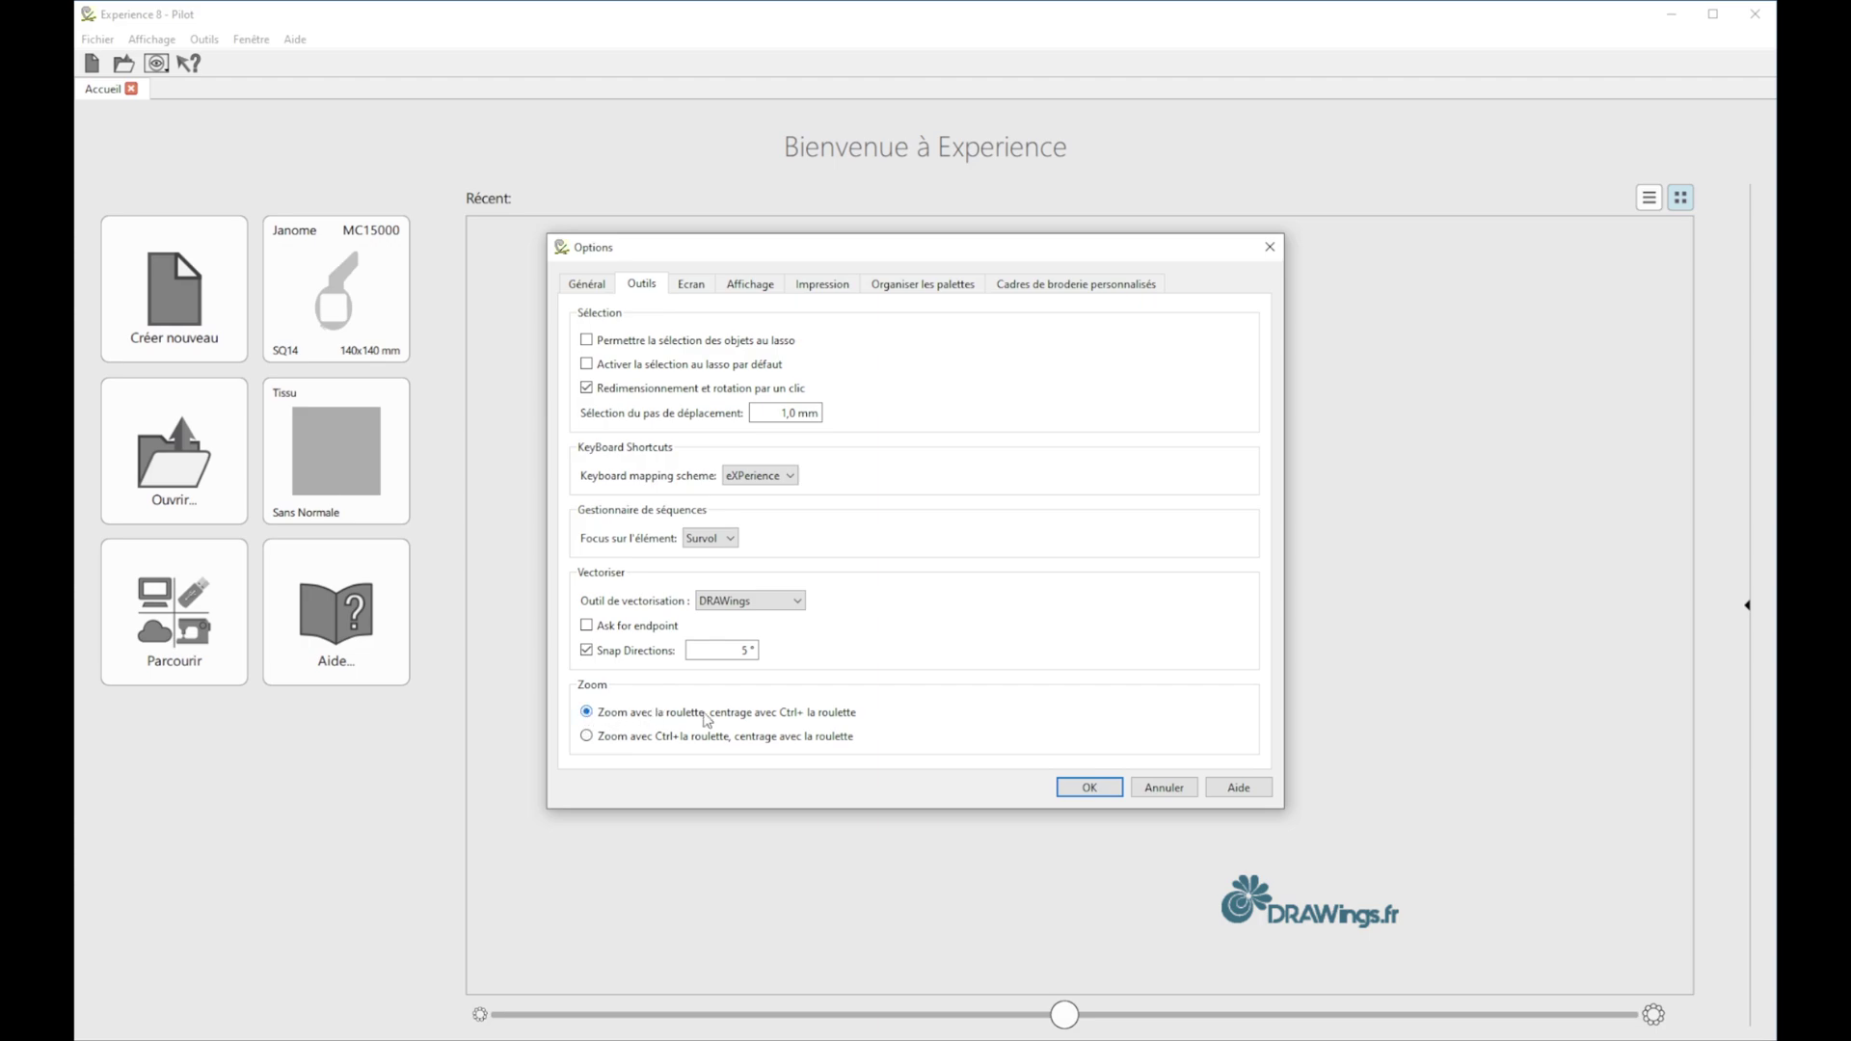
click(780, 602)
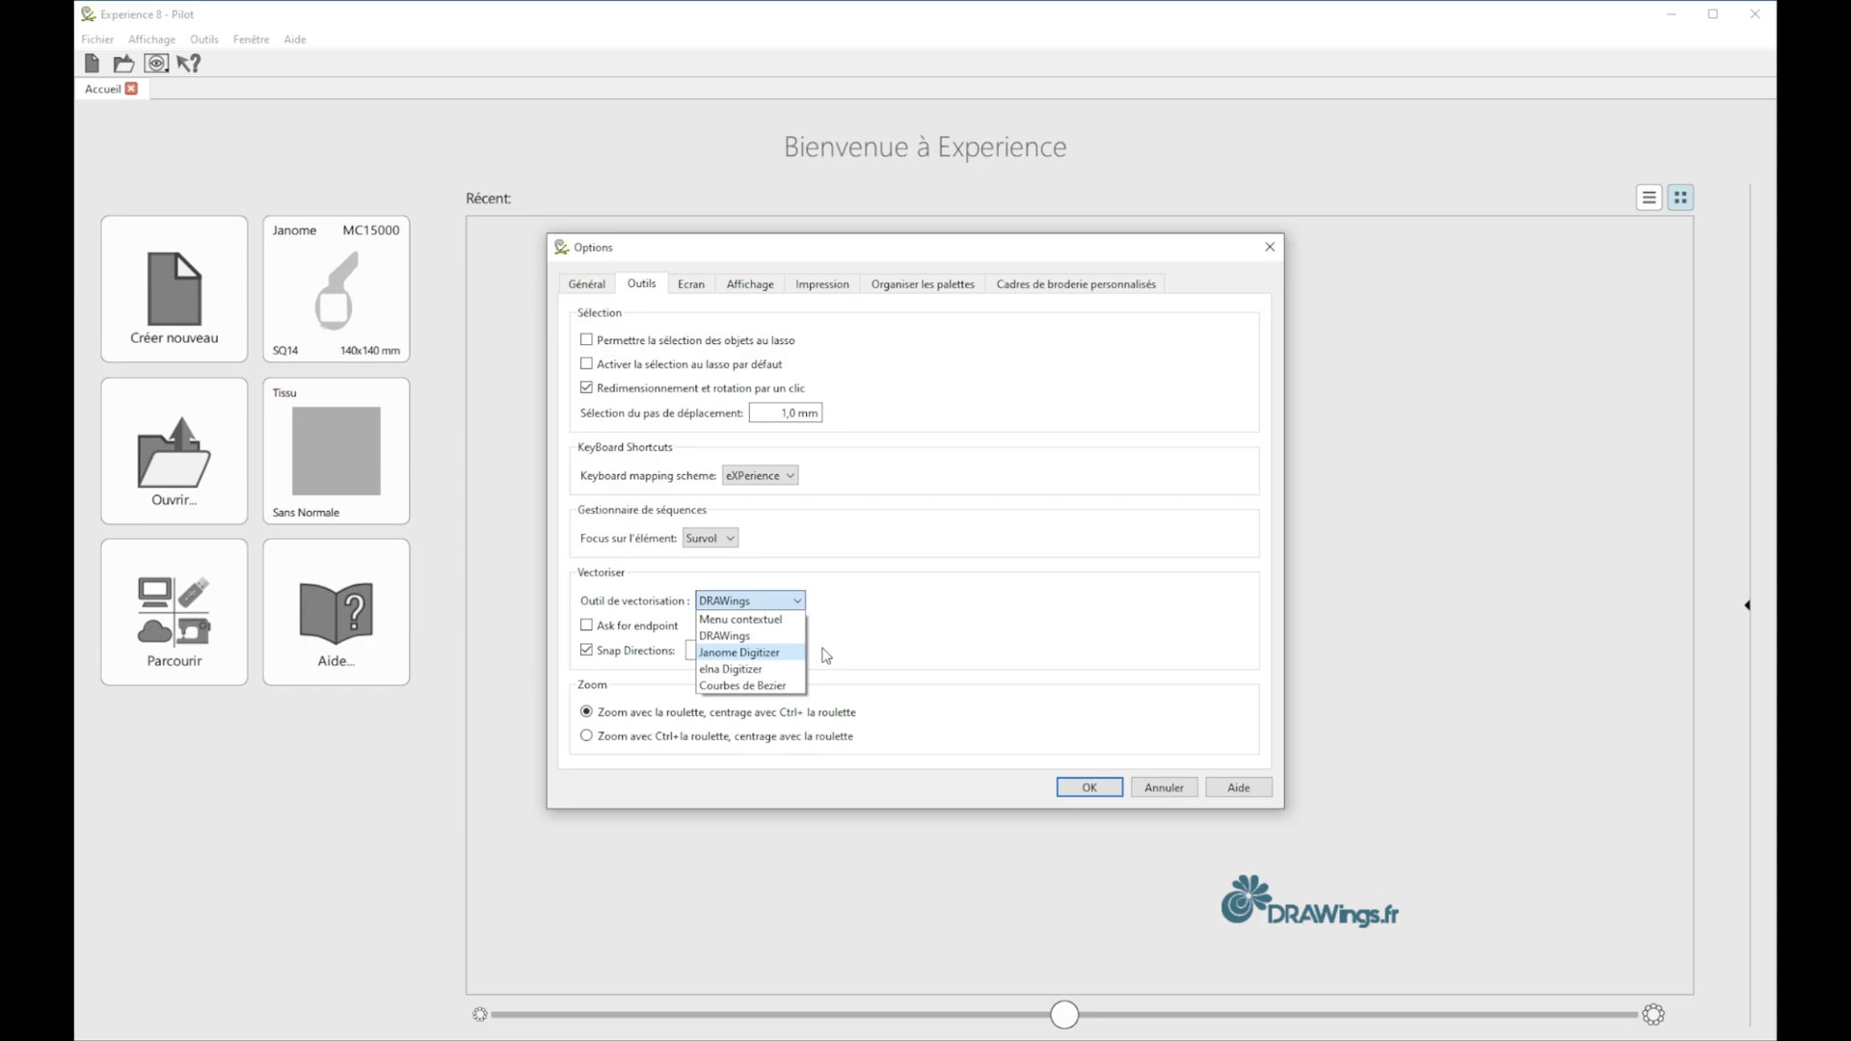
click(914, 612)
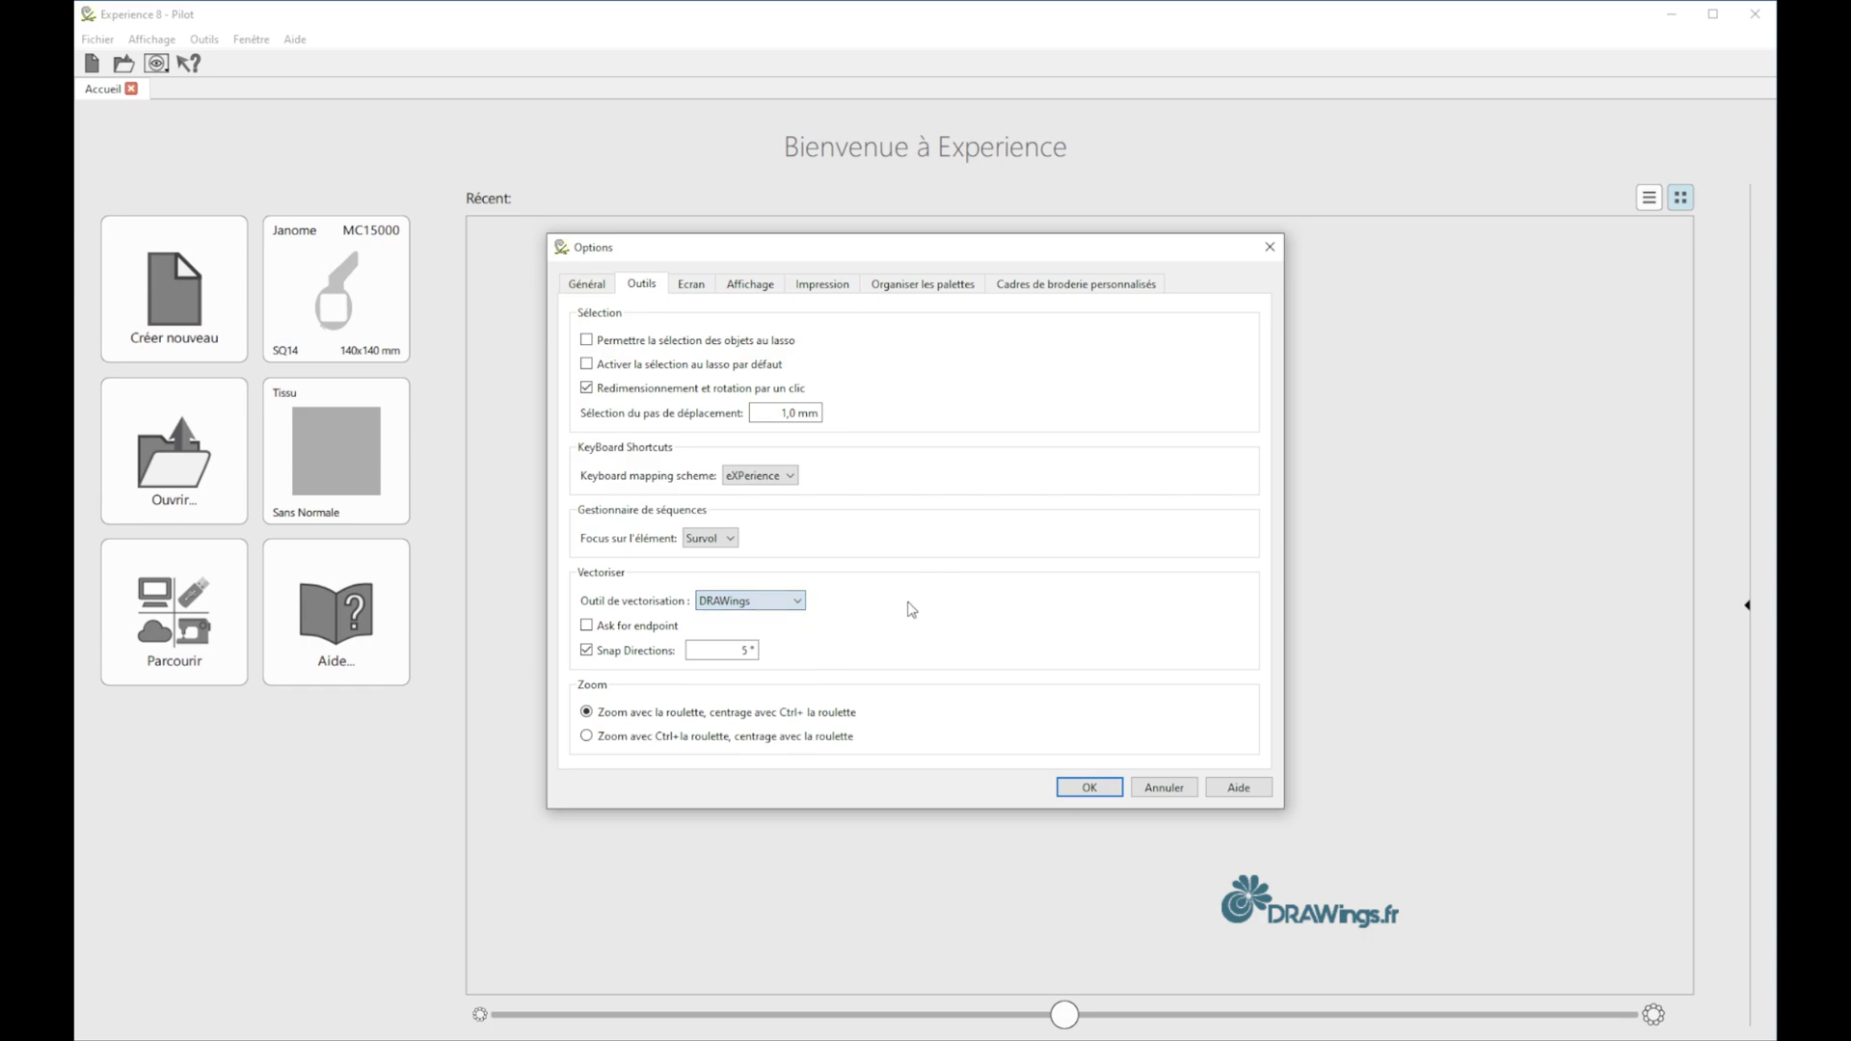
- Auto-detect the screen width to set the display area to 610 mm, and look at the display settings
click(698, 288)
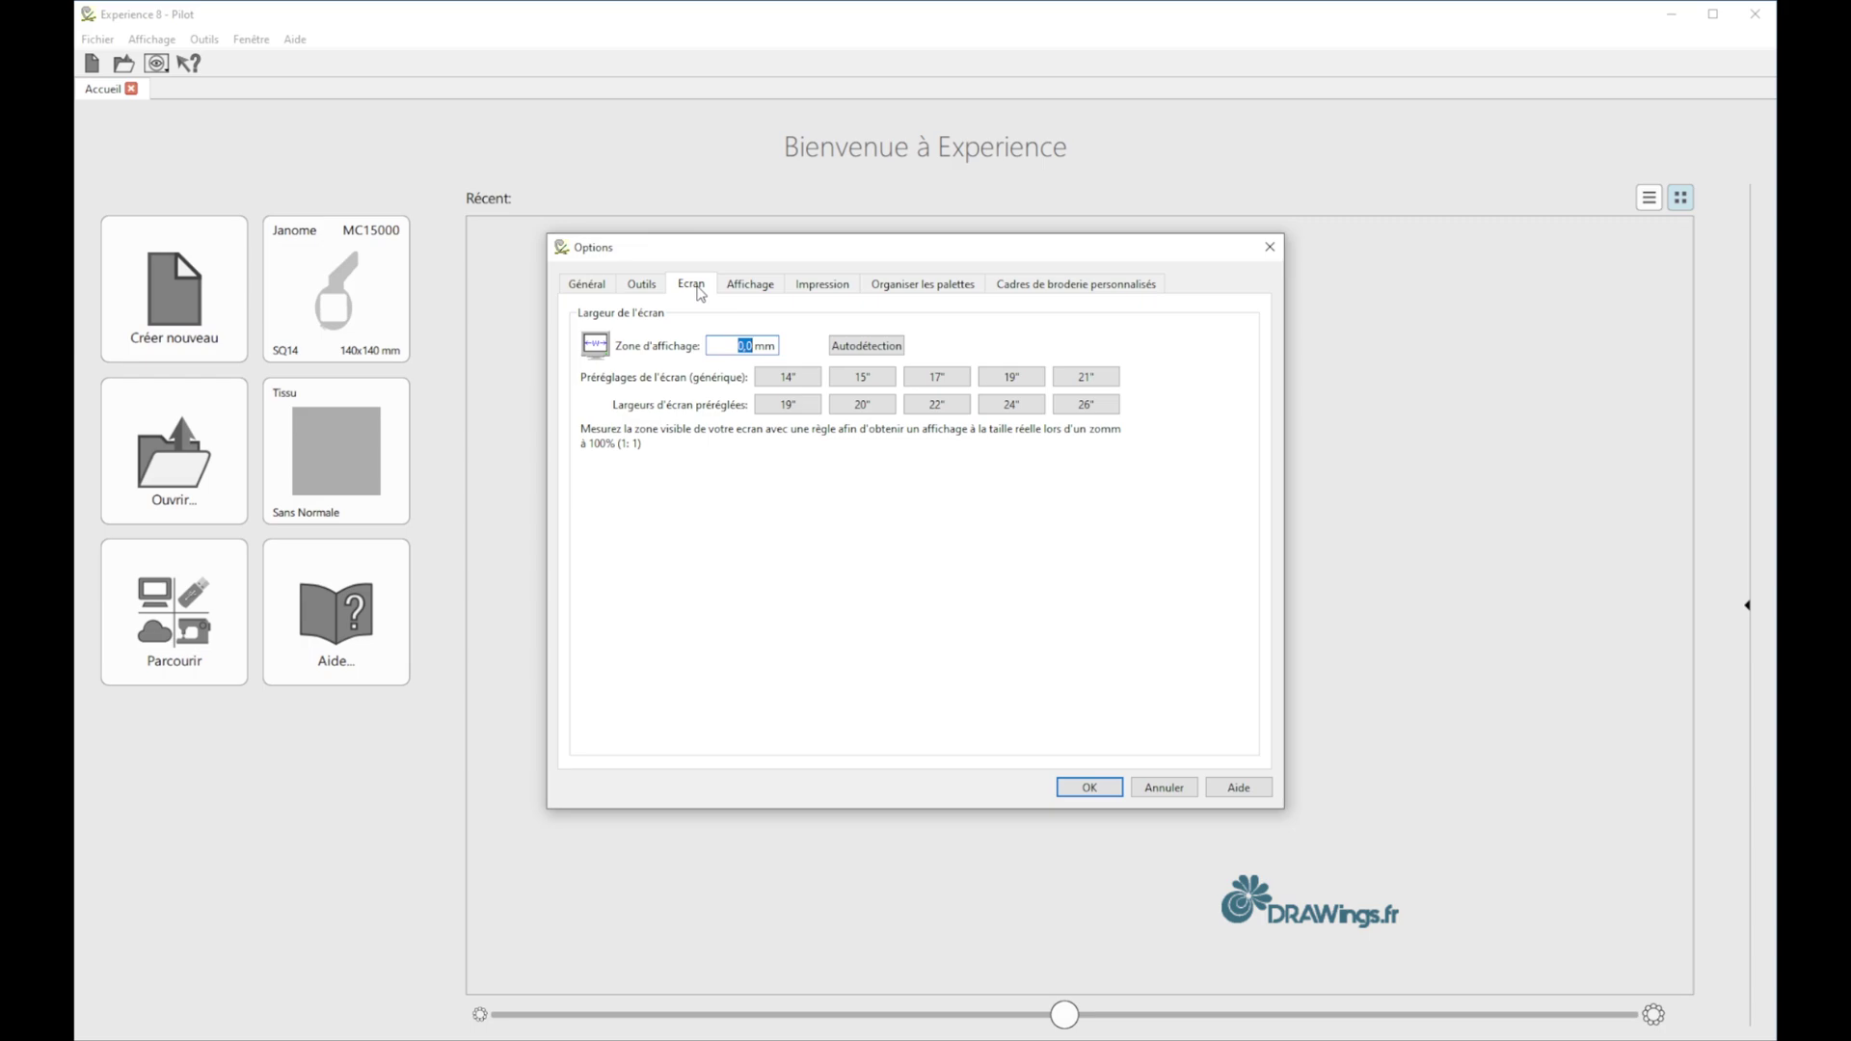
click(881, 351)
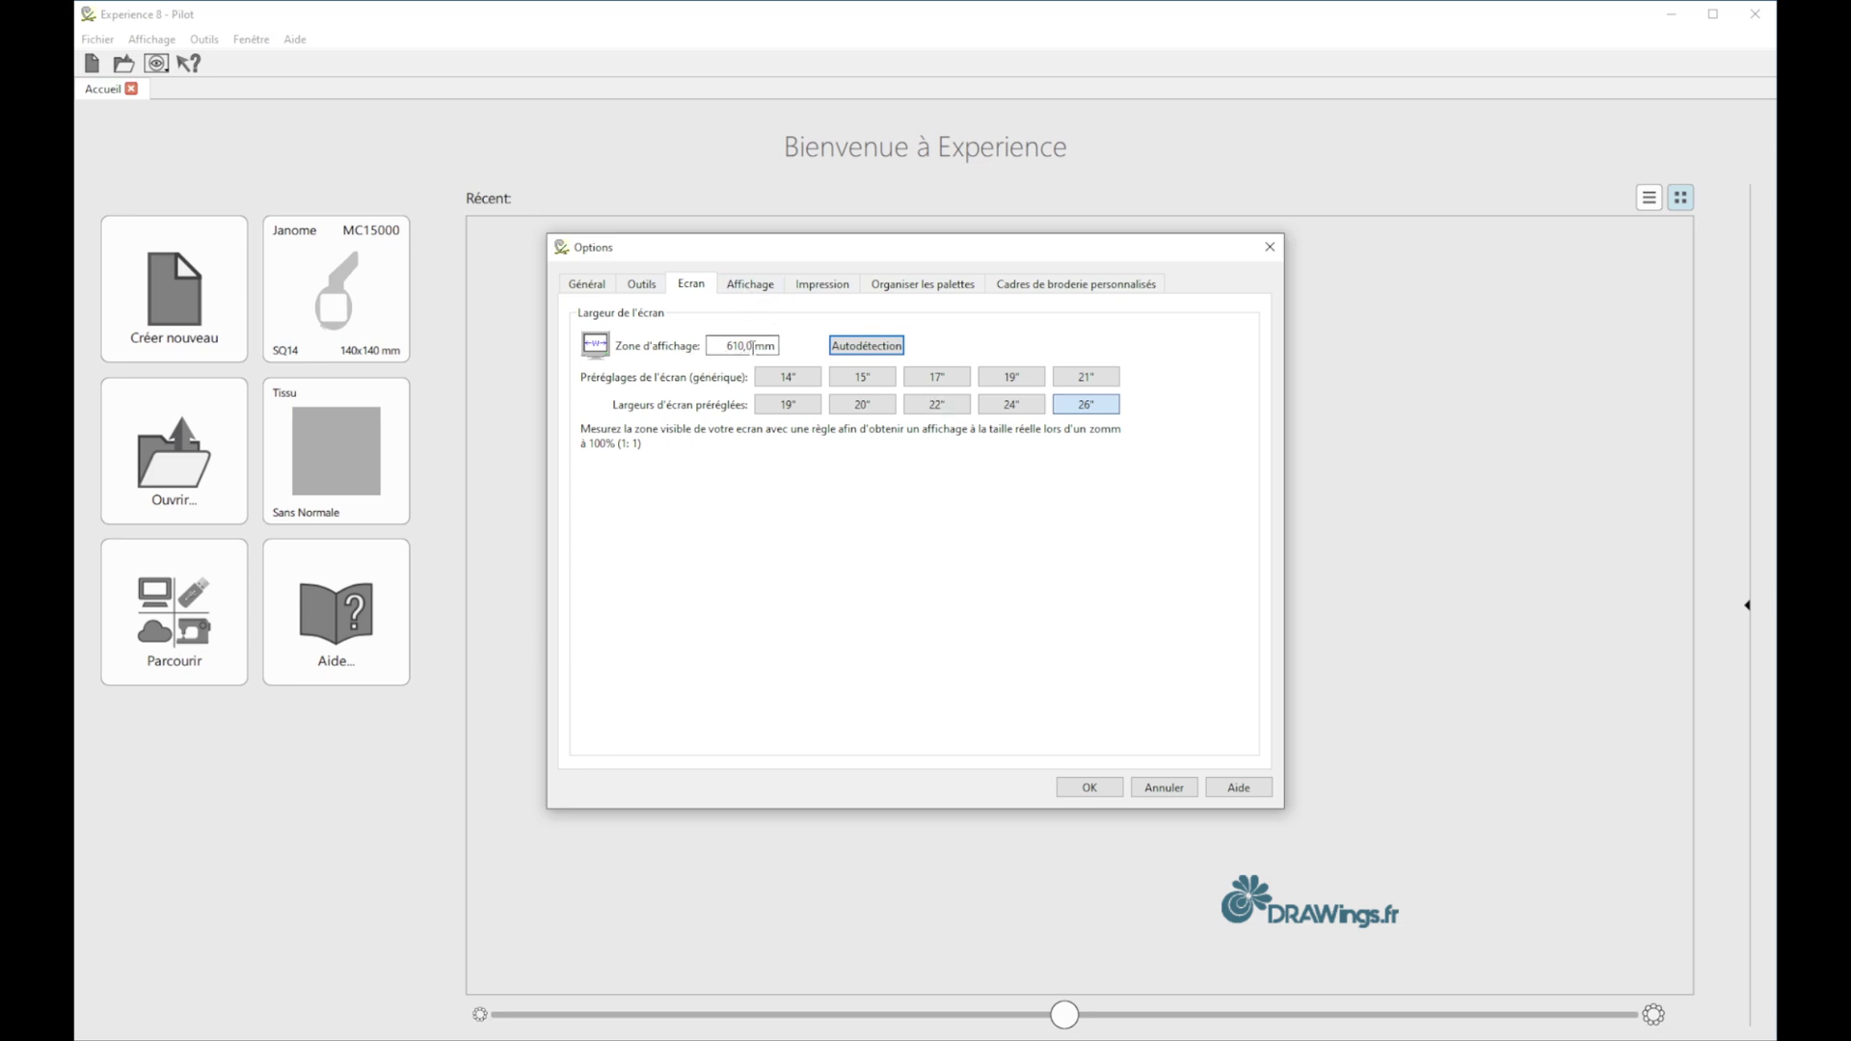
click(749, 288)
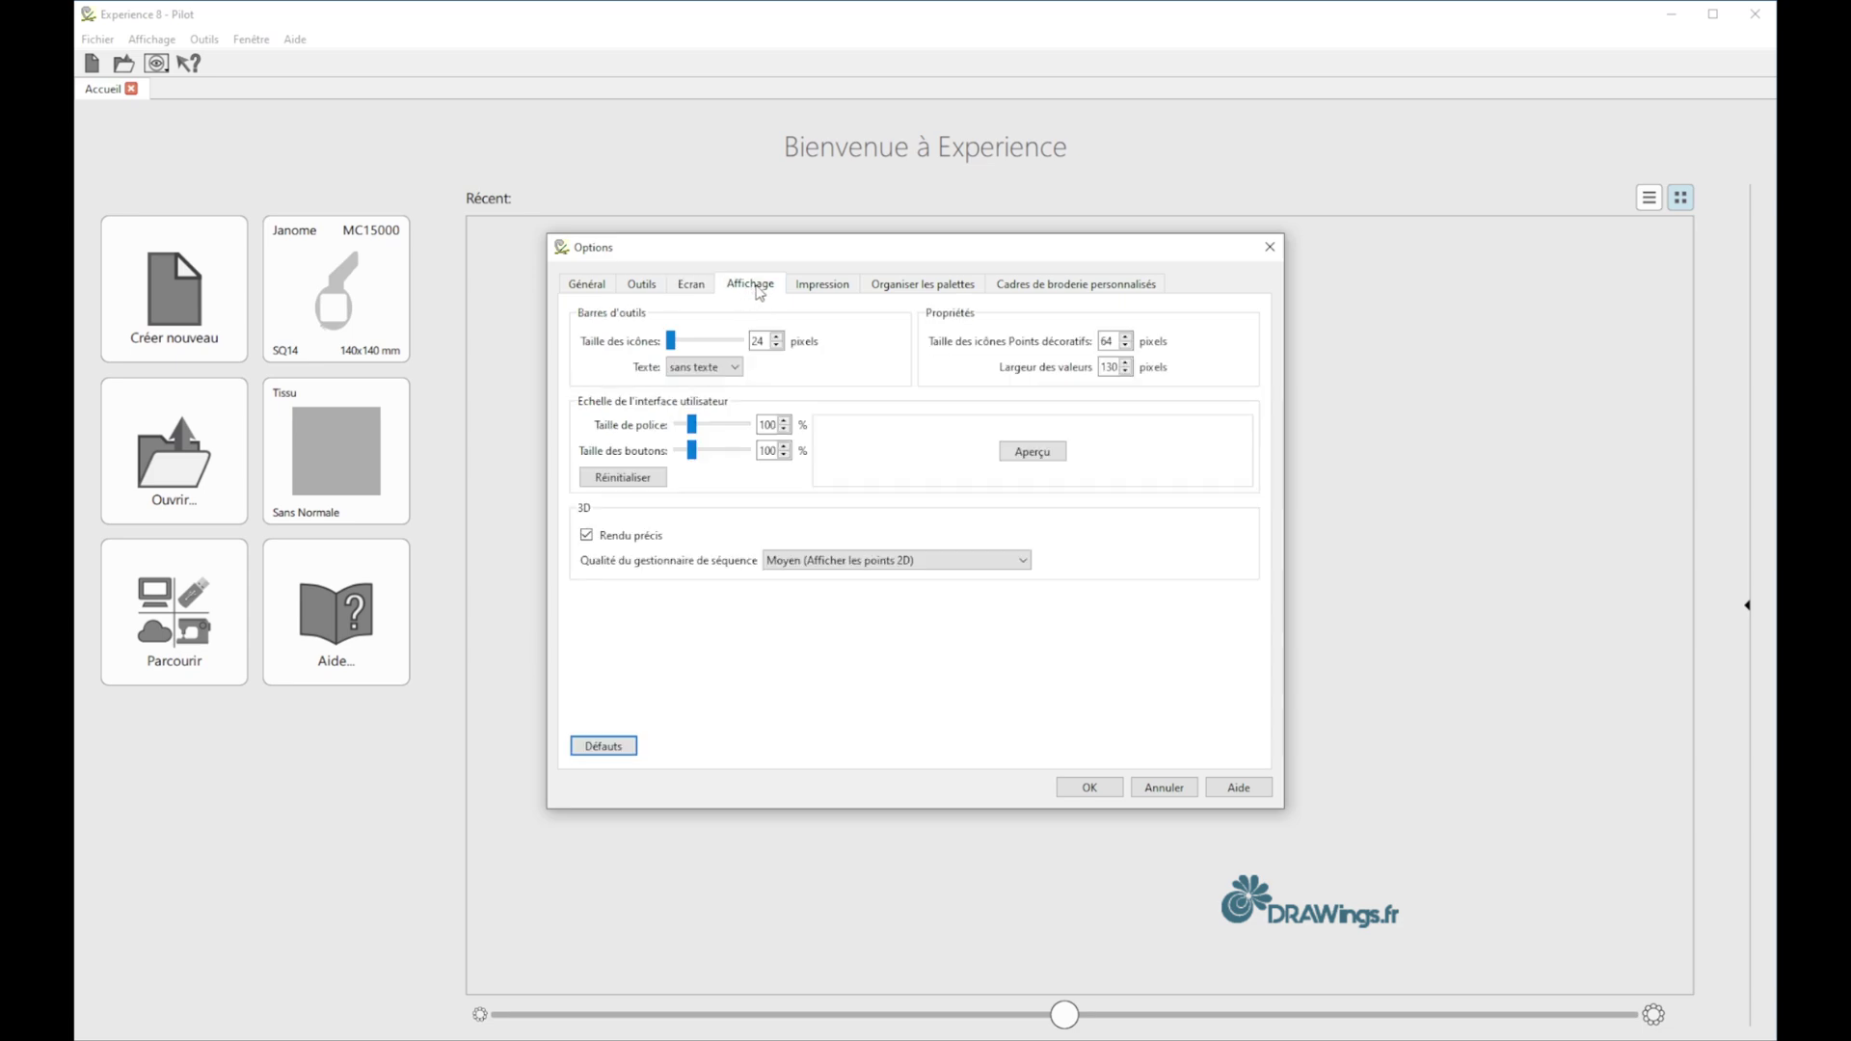
- Paste the company name into the print settings
click(823, 286)
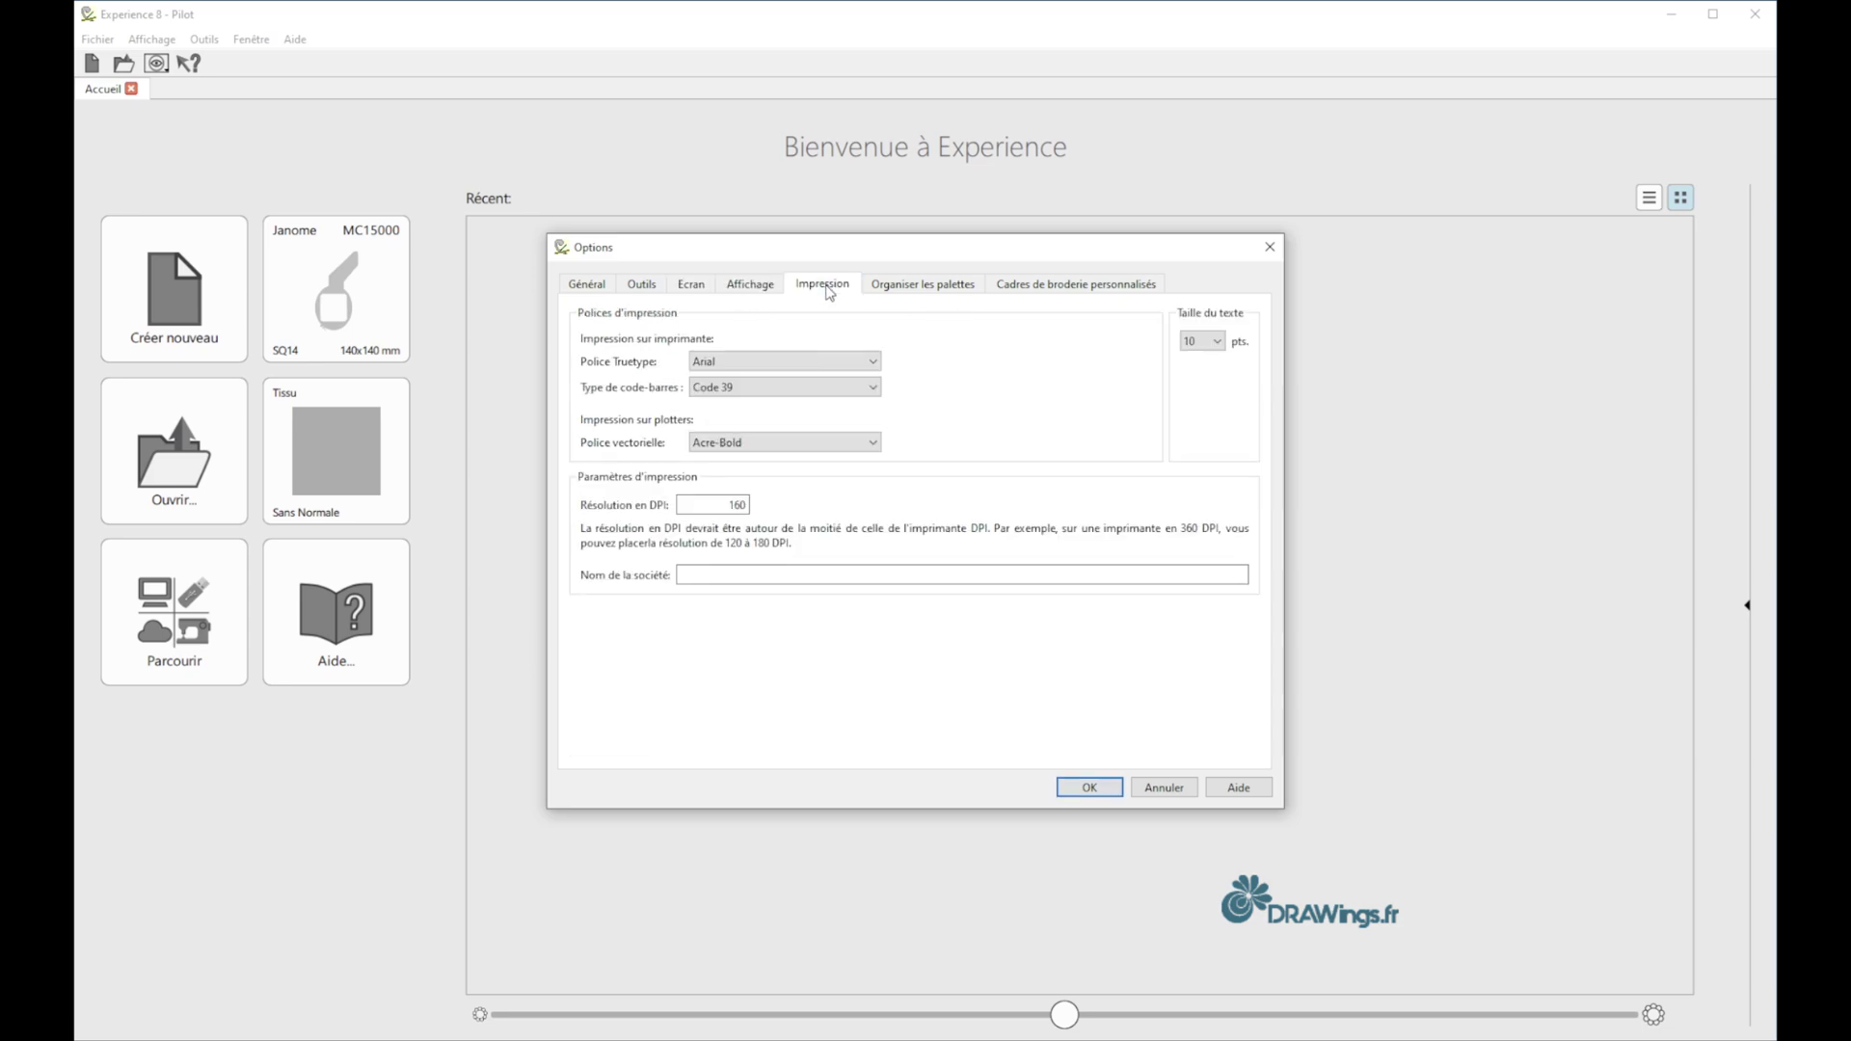
click(709, 578)
key(ctrl+v)
- Hide the ACKERMANN ISACORD, ISAFIL, ISALON, ISAMET, AMANN ISALON 40 and ARC POLY thread palettes
click(909, 288)
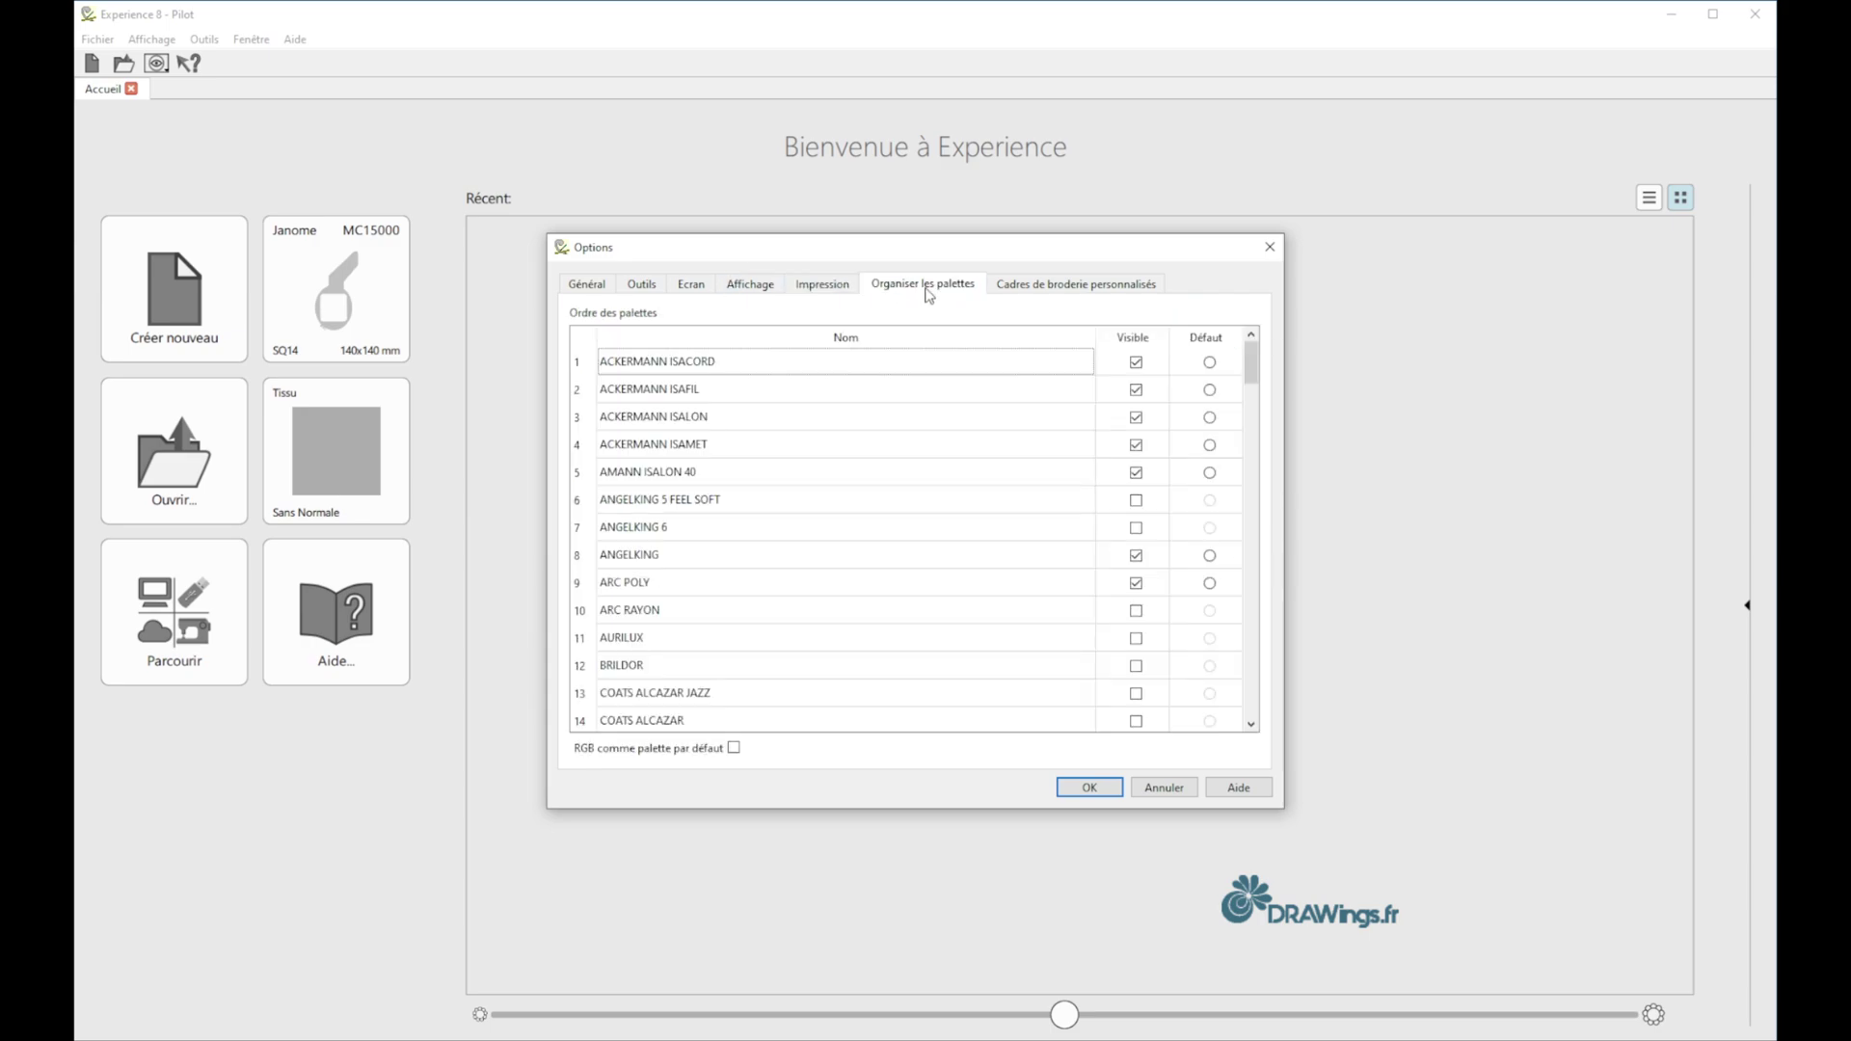
click(1137, 390)
click(1137, 418)
click(1137, 445)
click(1137, 473)
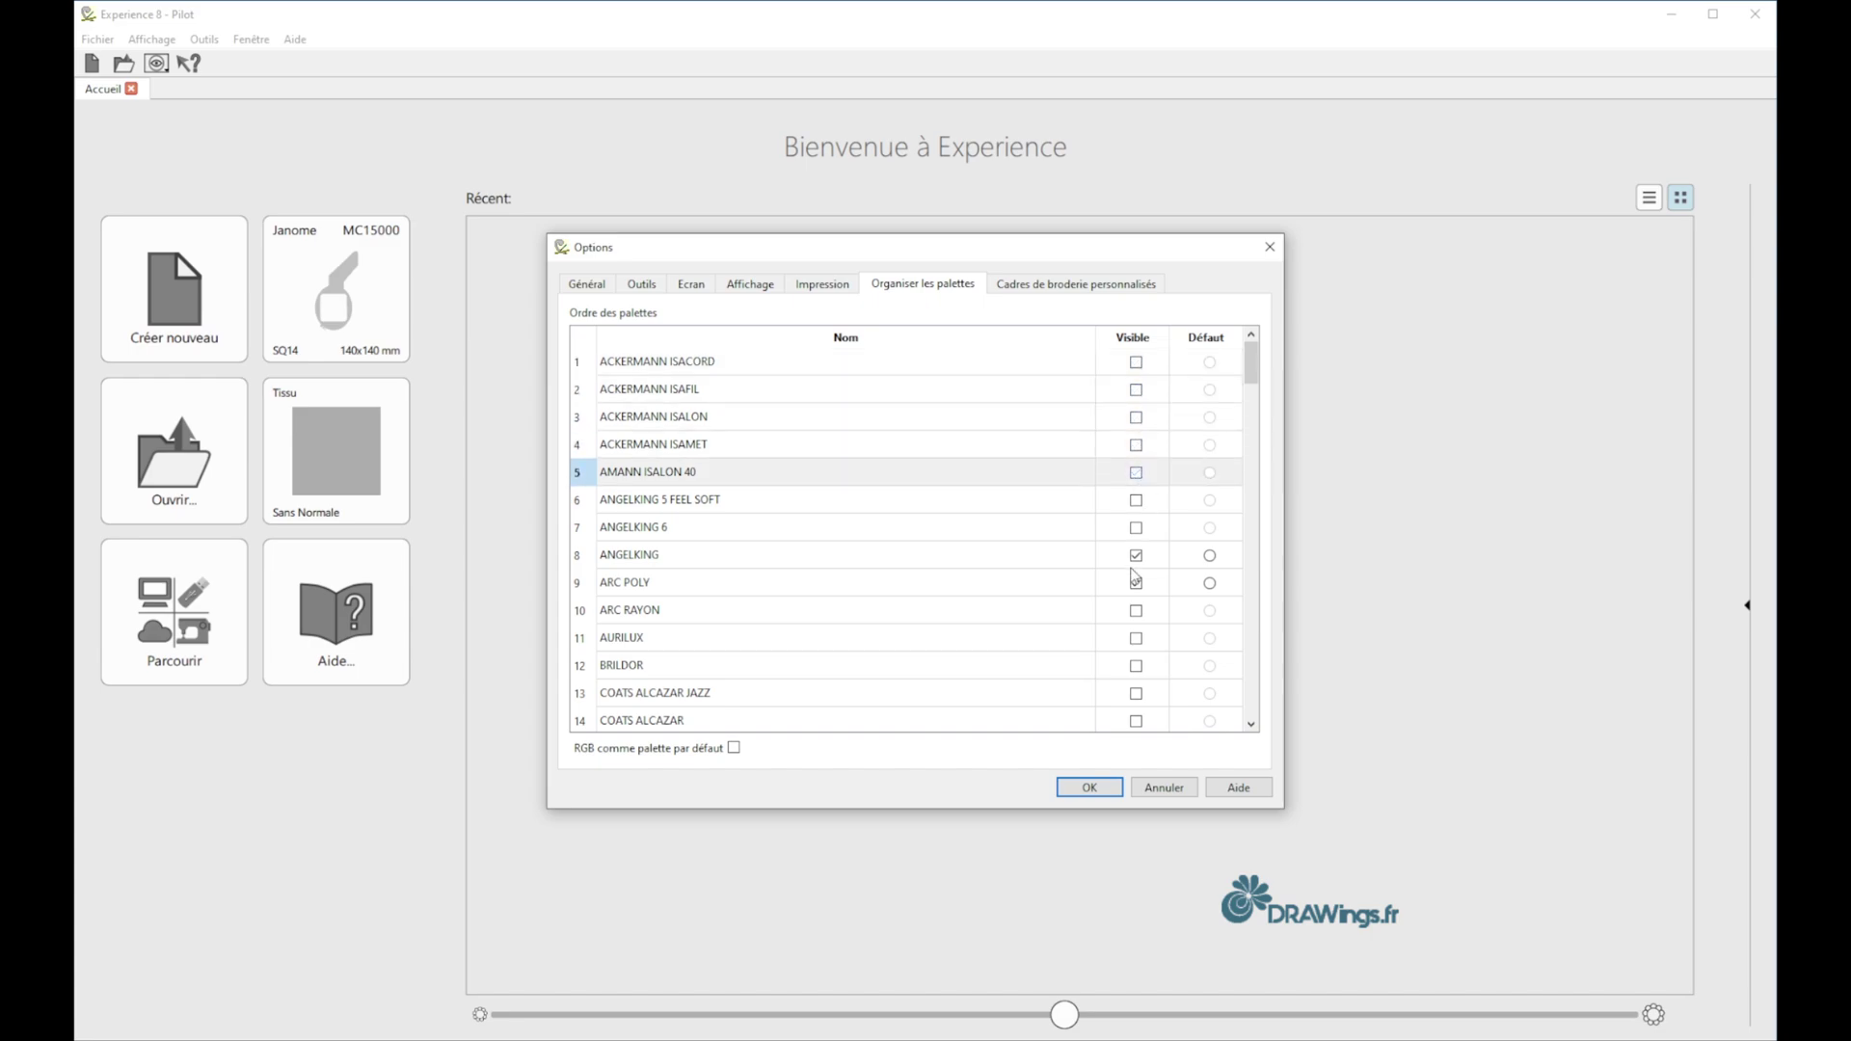
click(1139, 567)
click(1137, 583)
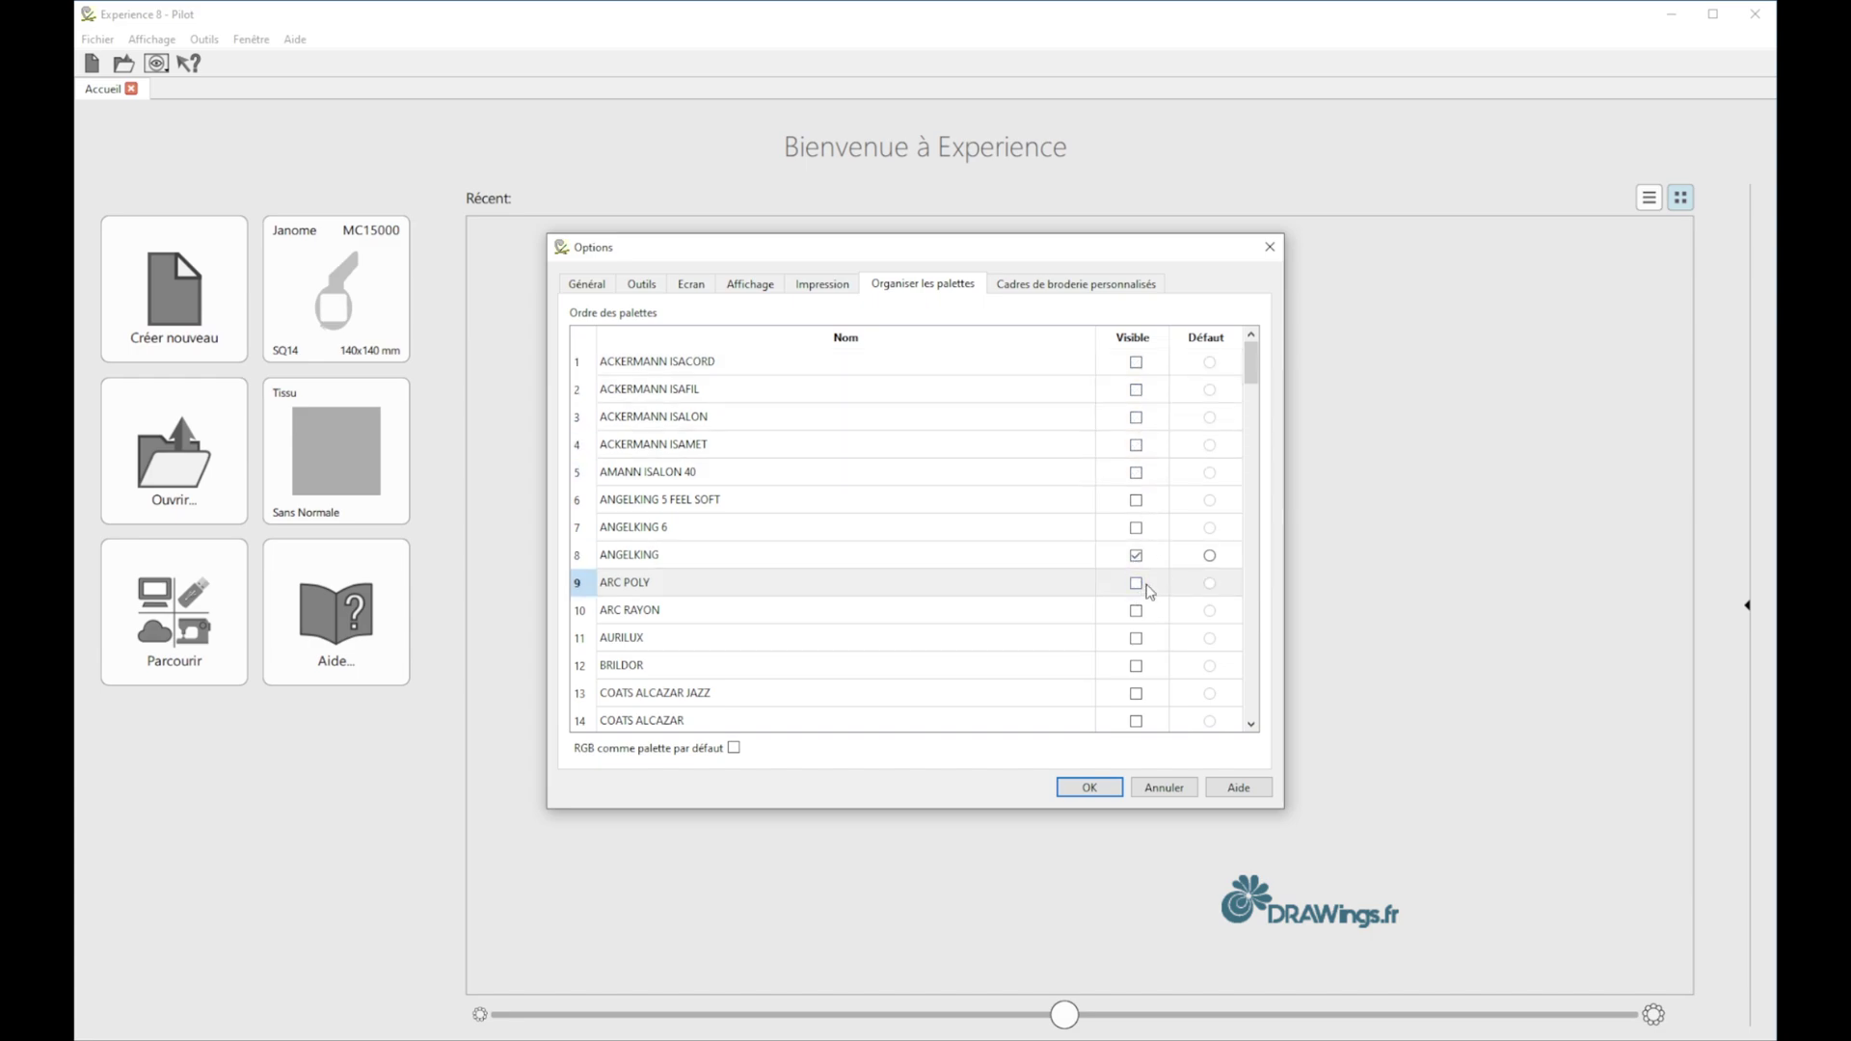
drag(1251, 371, 1108, 307)
- Add a custom embroidery frame named "Magnetique 30cm"
click(1077, 286)
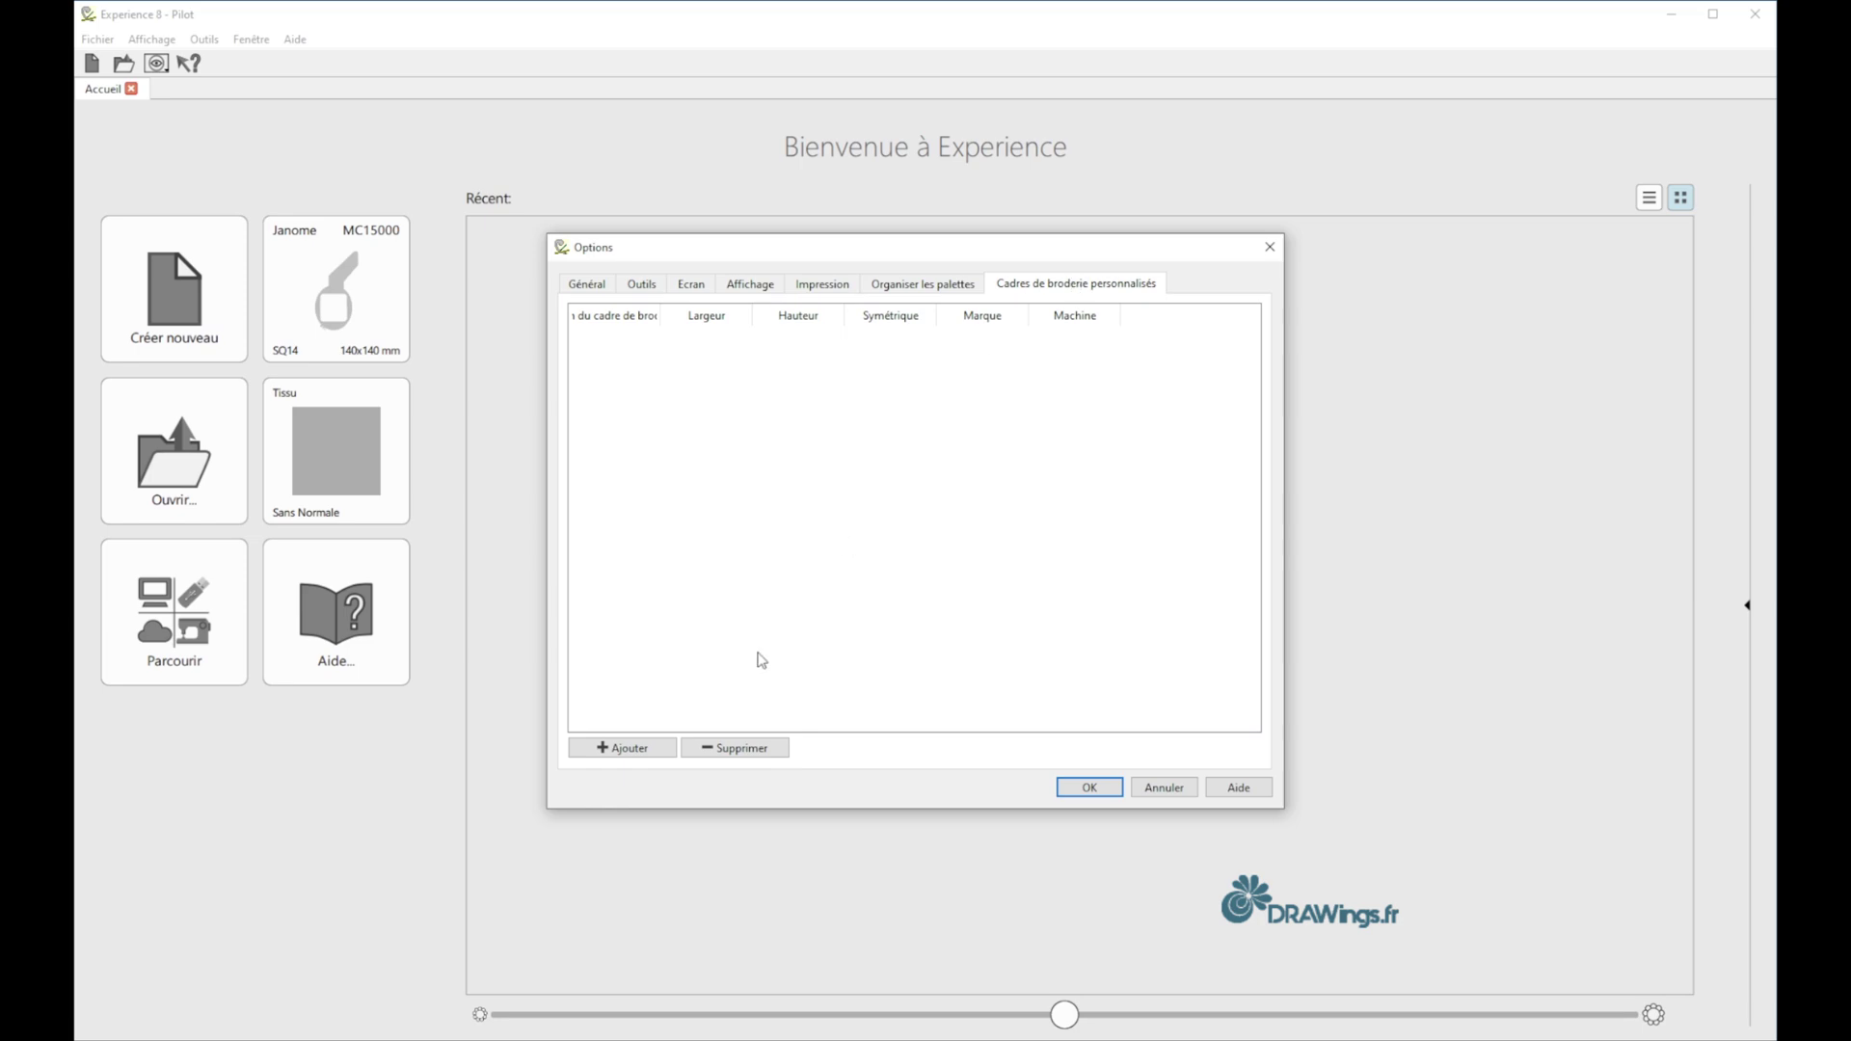
click(627, 749)
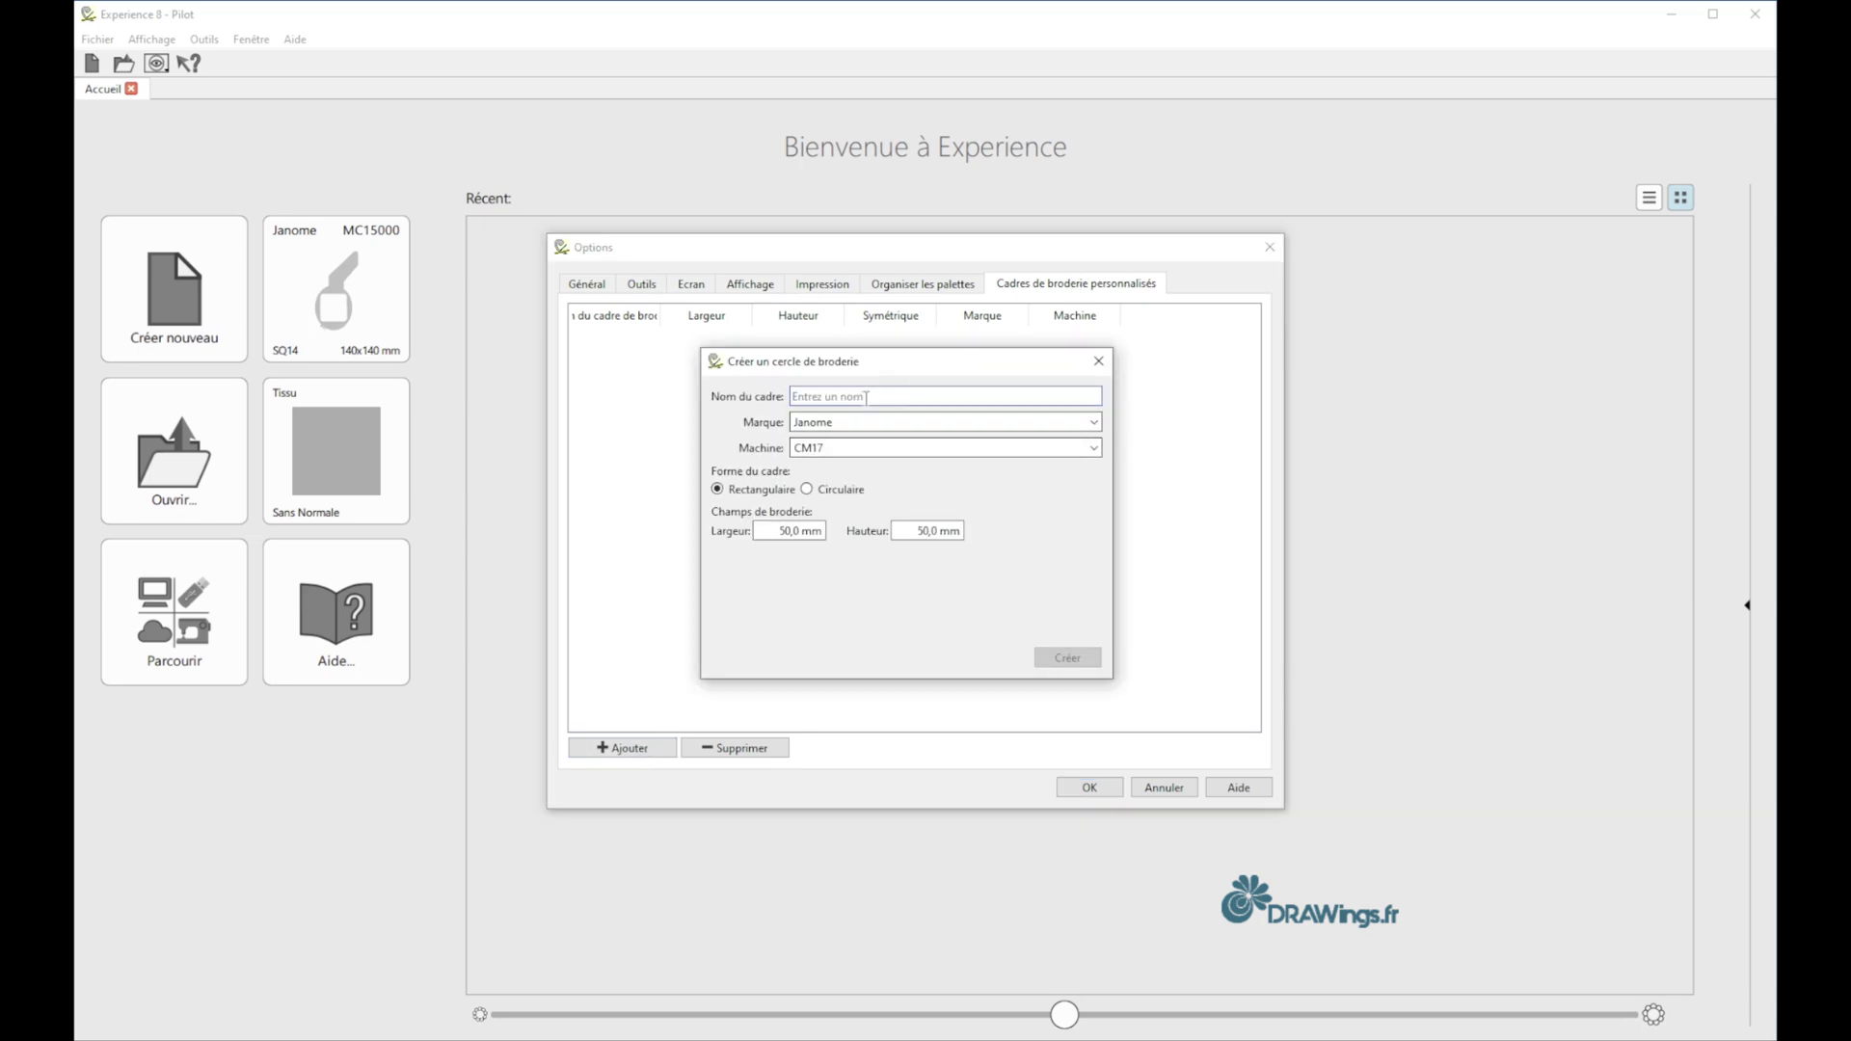
text(Magn)
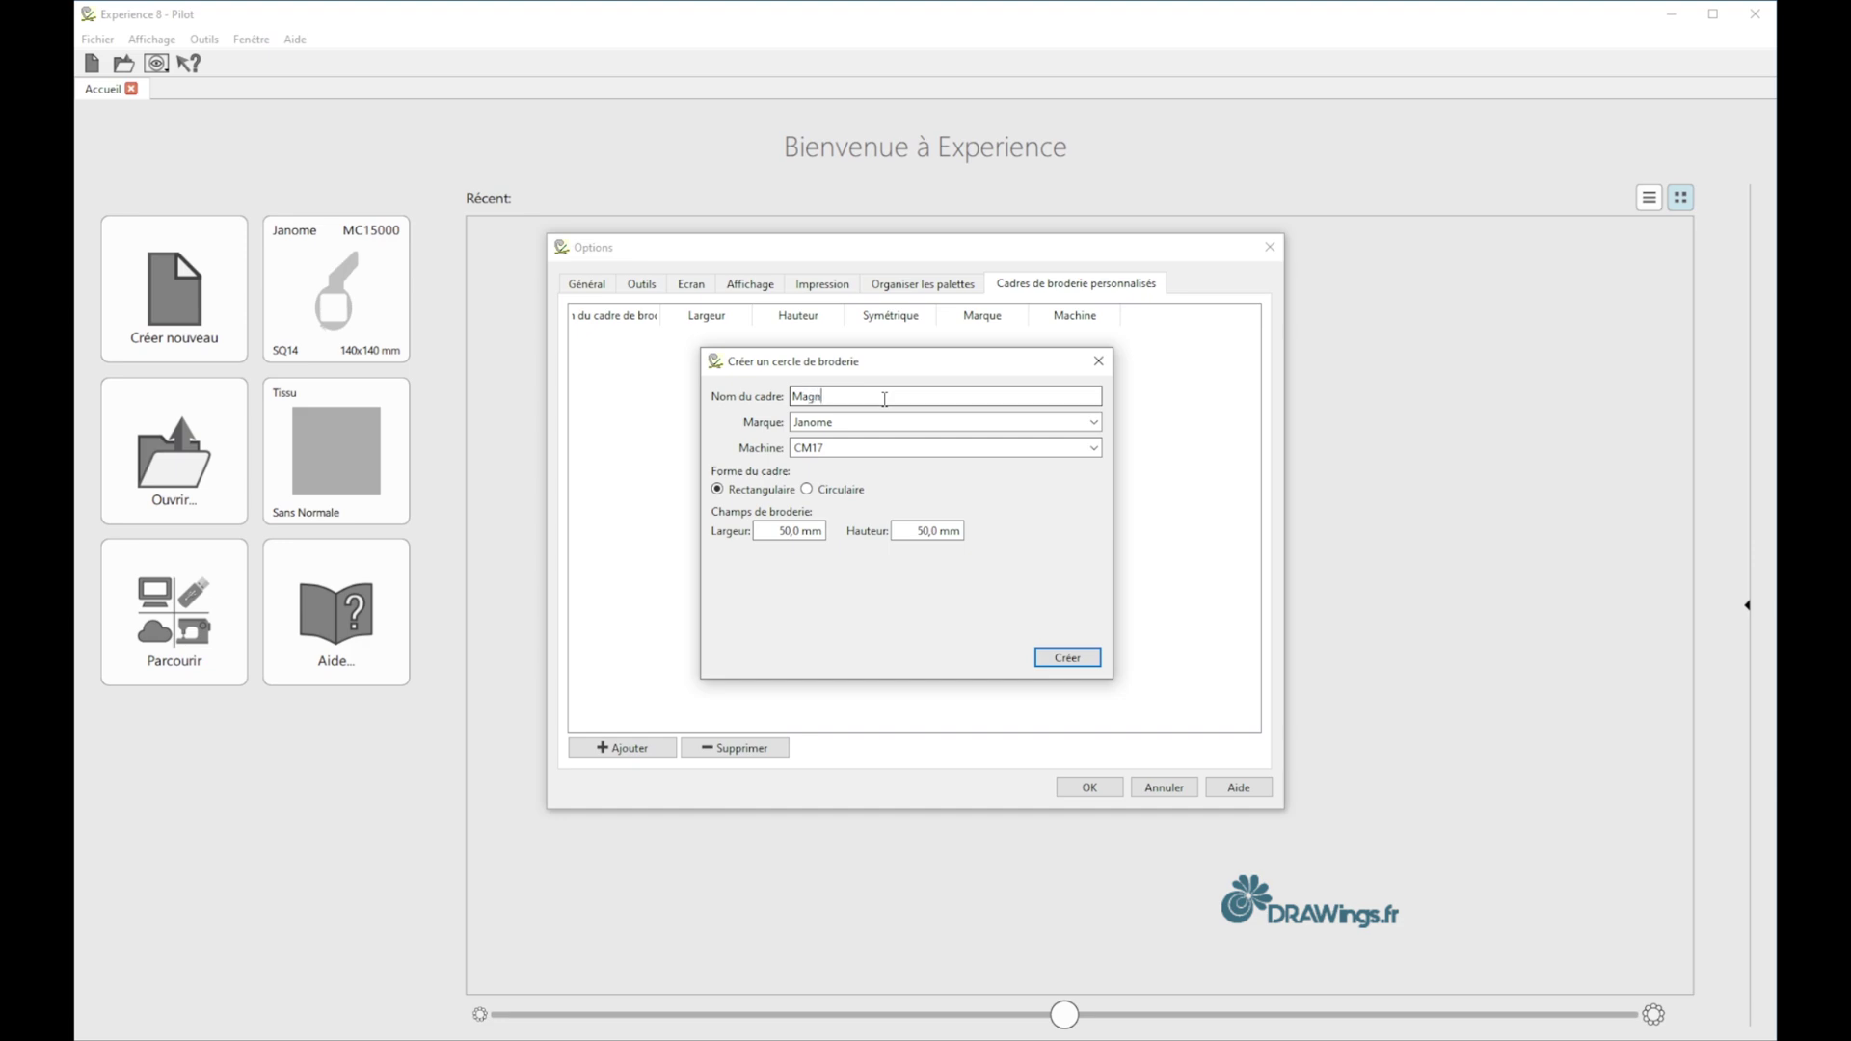
text(etique 30cm)
- Set the custom frame's brand to Tajima and its machine to TFMX
click(857, 417)
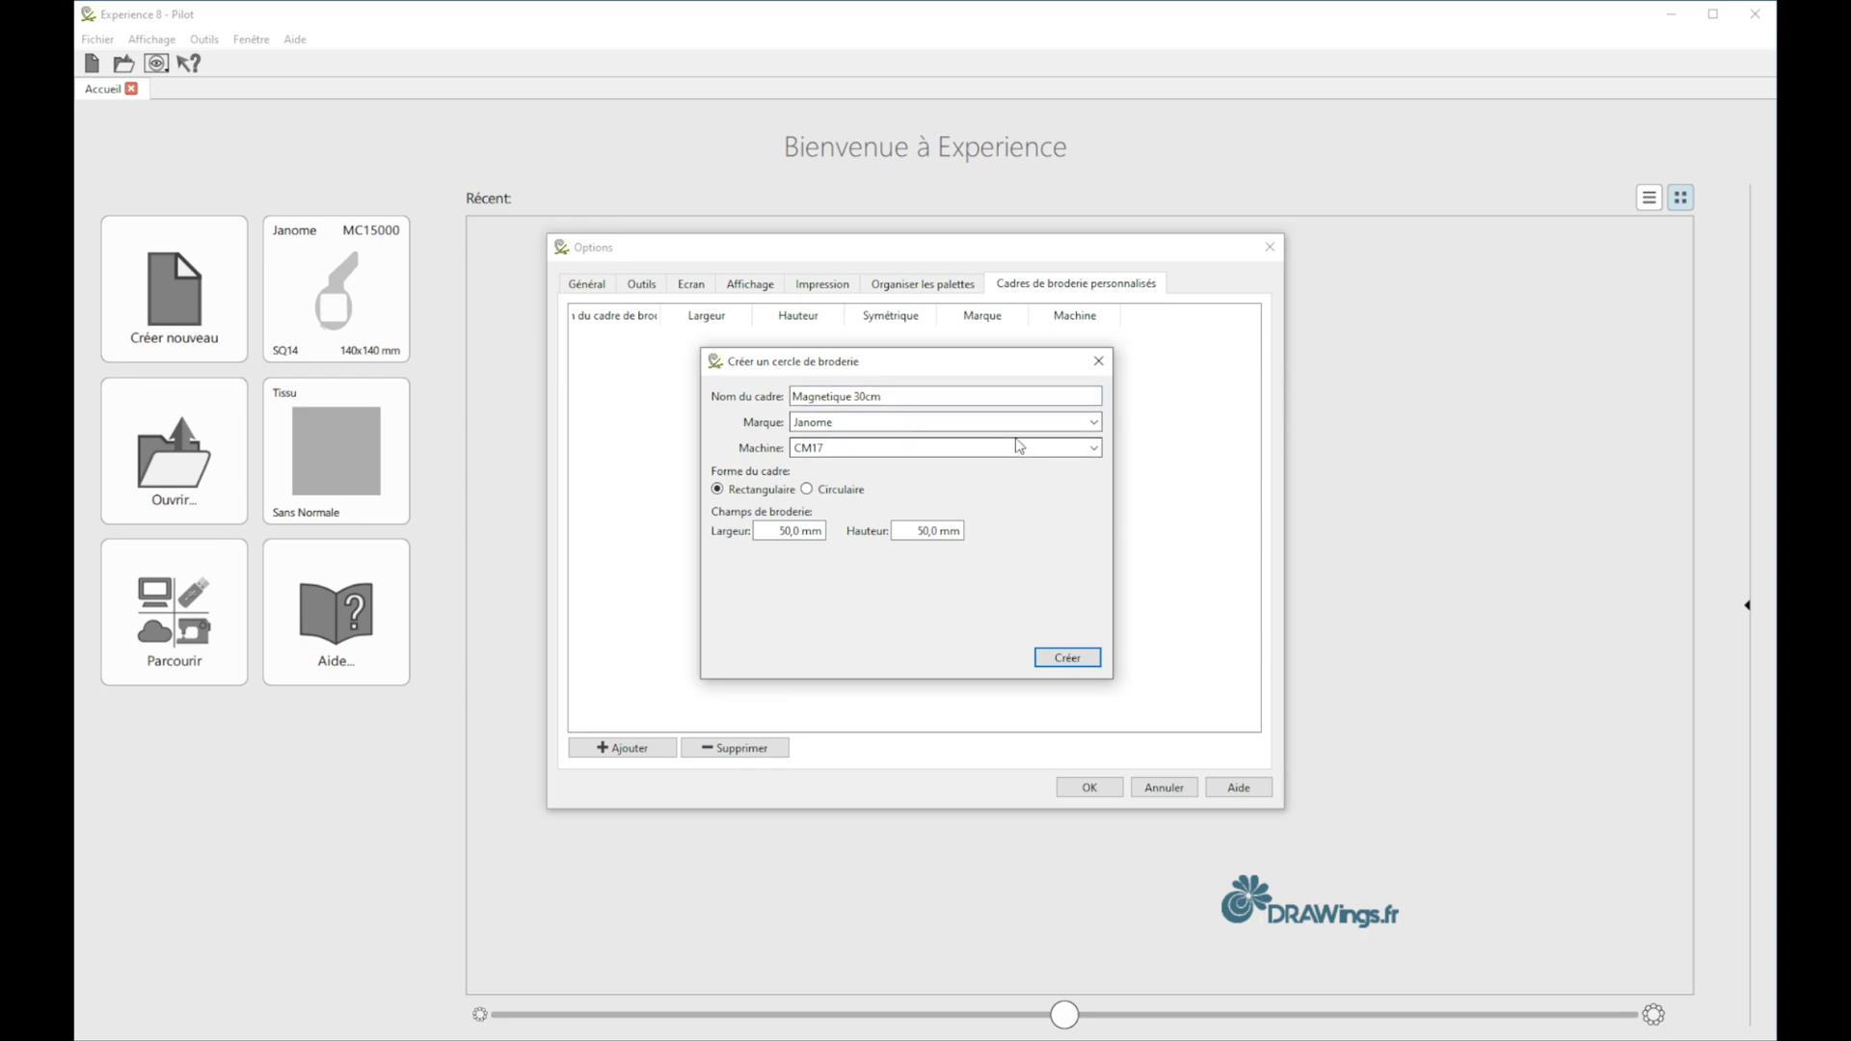
click(1095, 422)
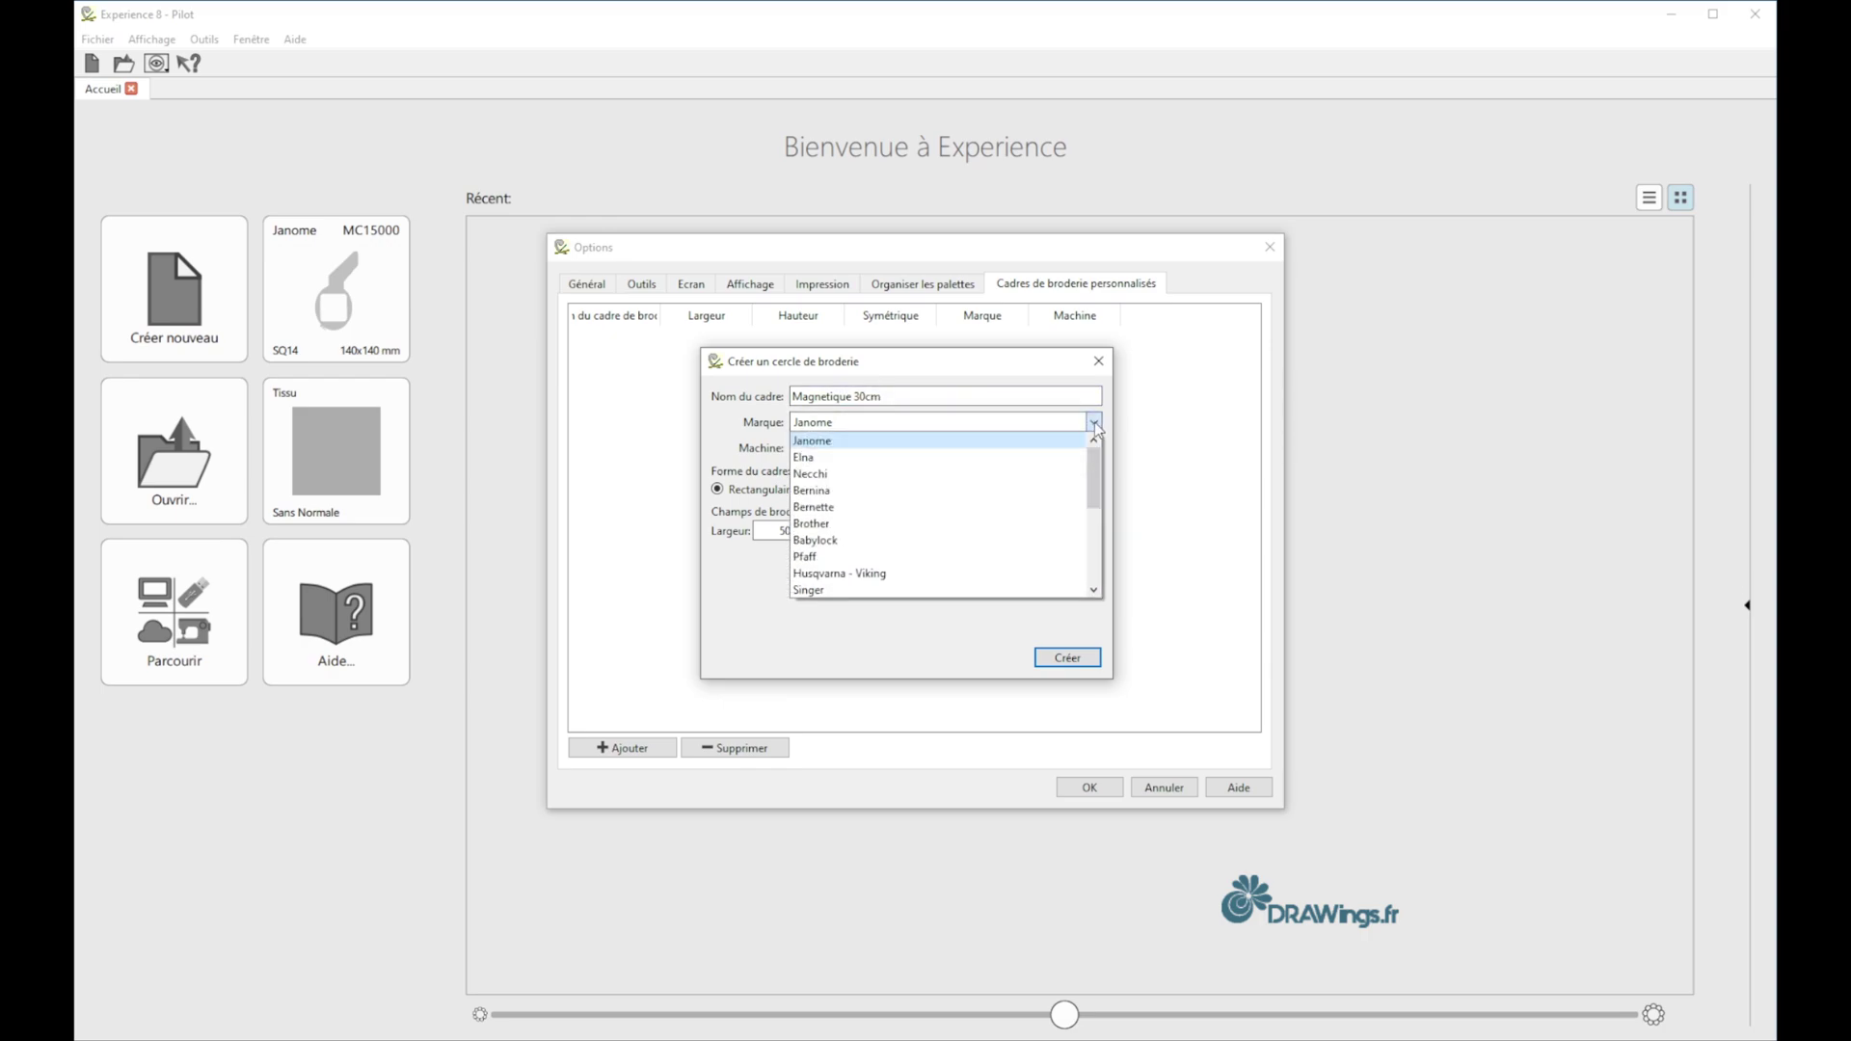
scroll(1095, 429, down, 3)
scroll(1094, 429, up, 3)
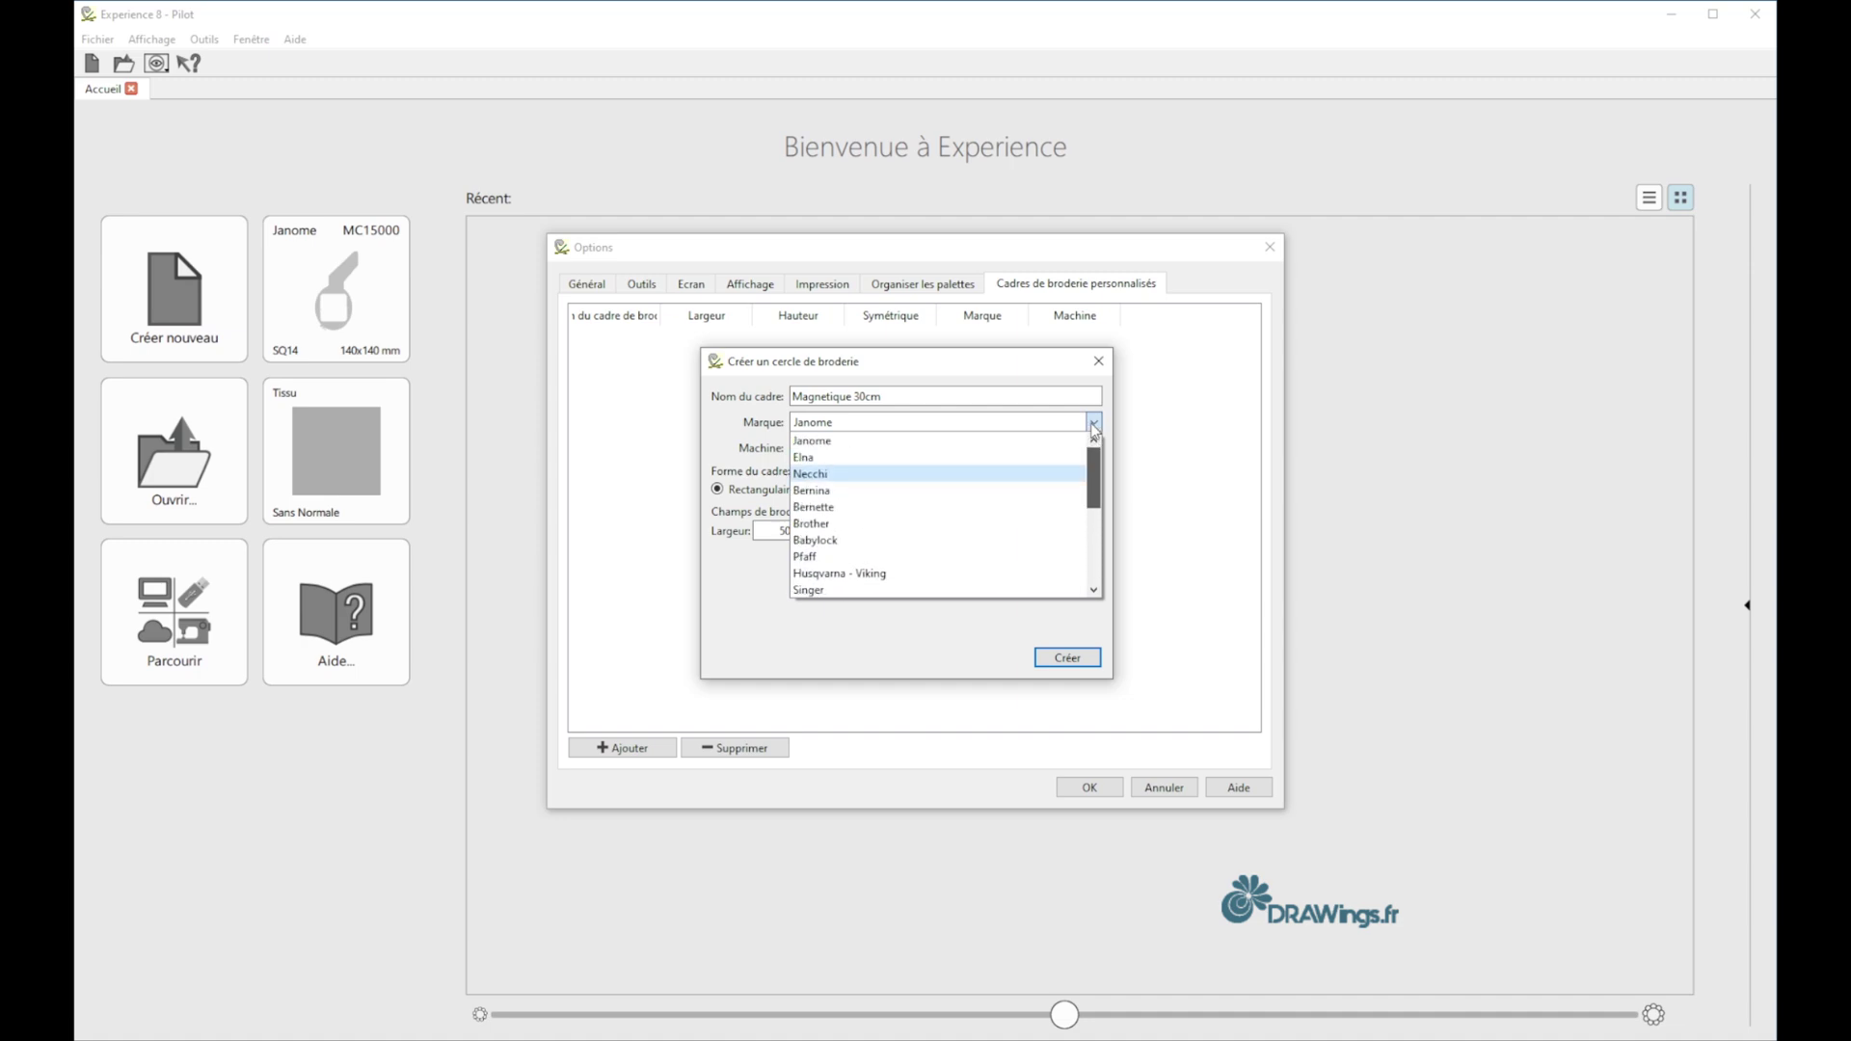
click(897, 424)
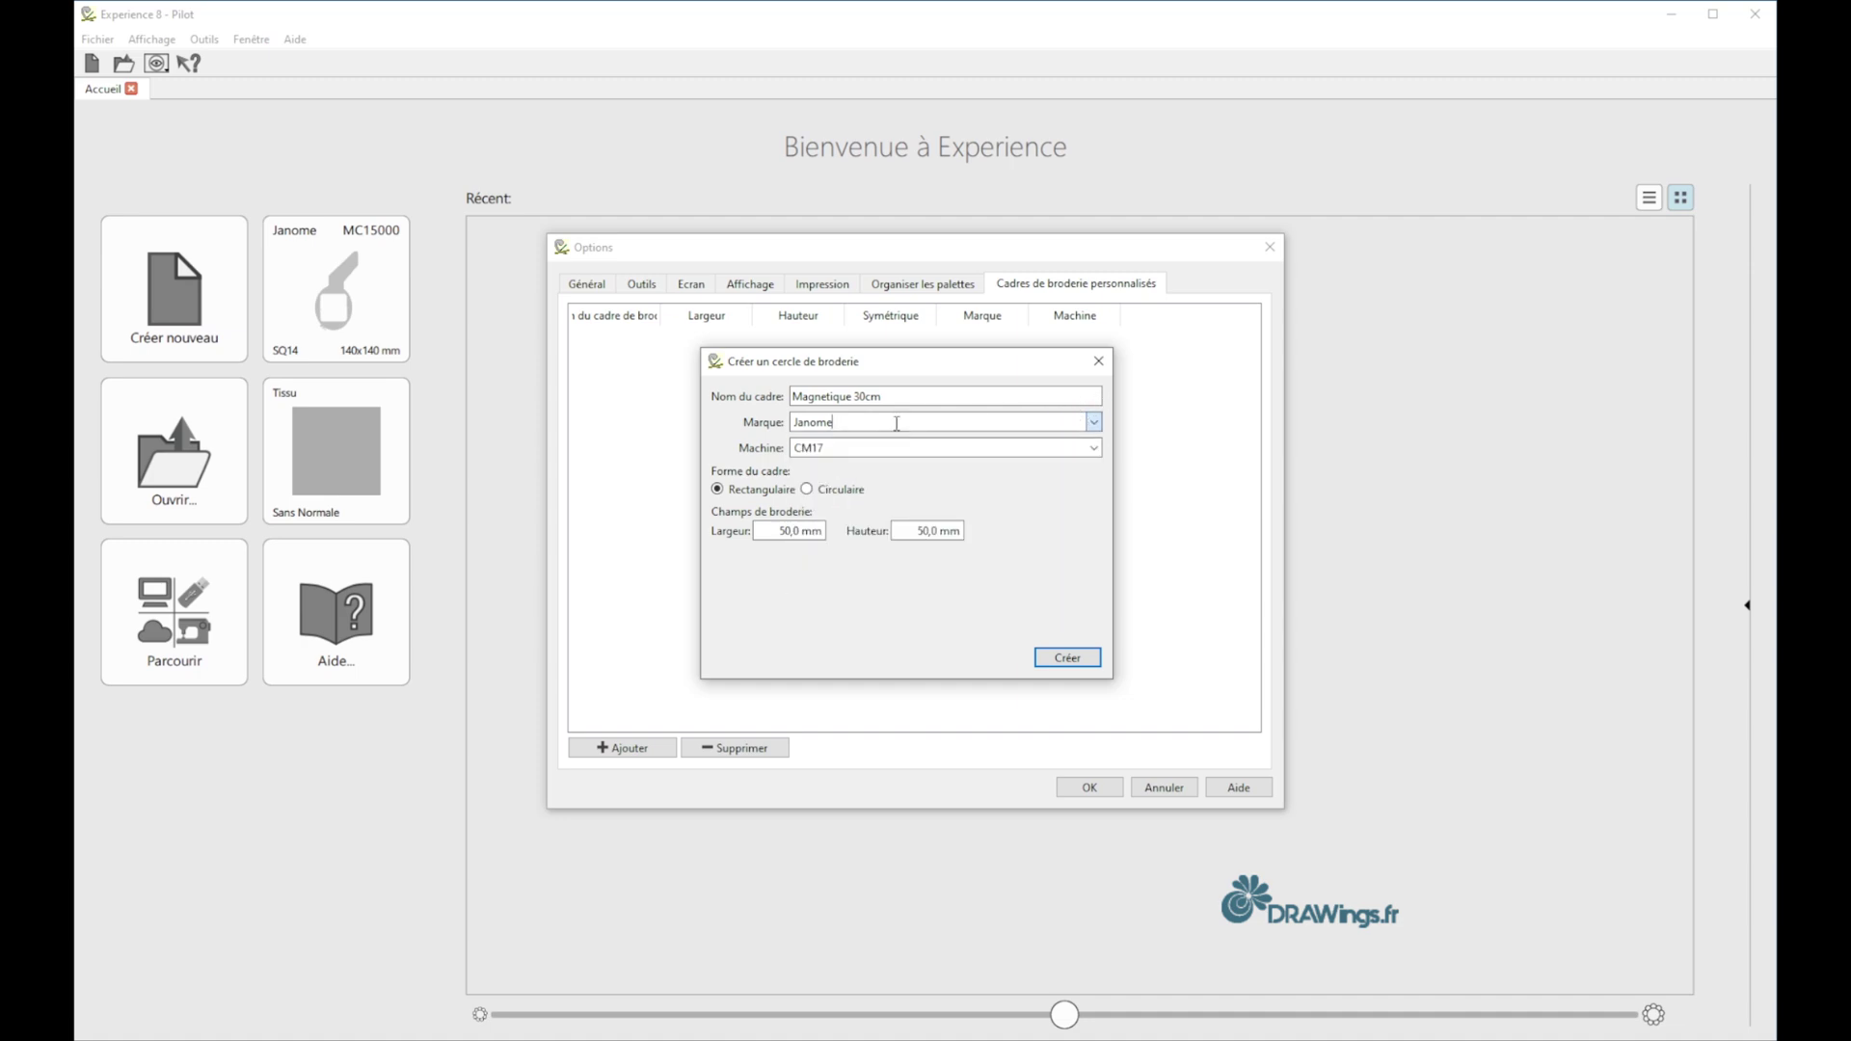
drag(897, 424, 717, 429)
text(Tajima)
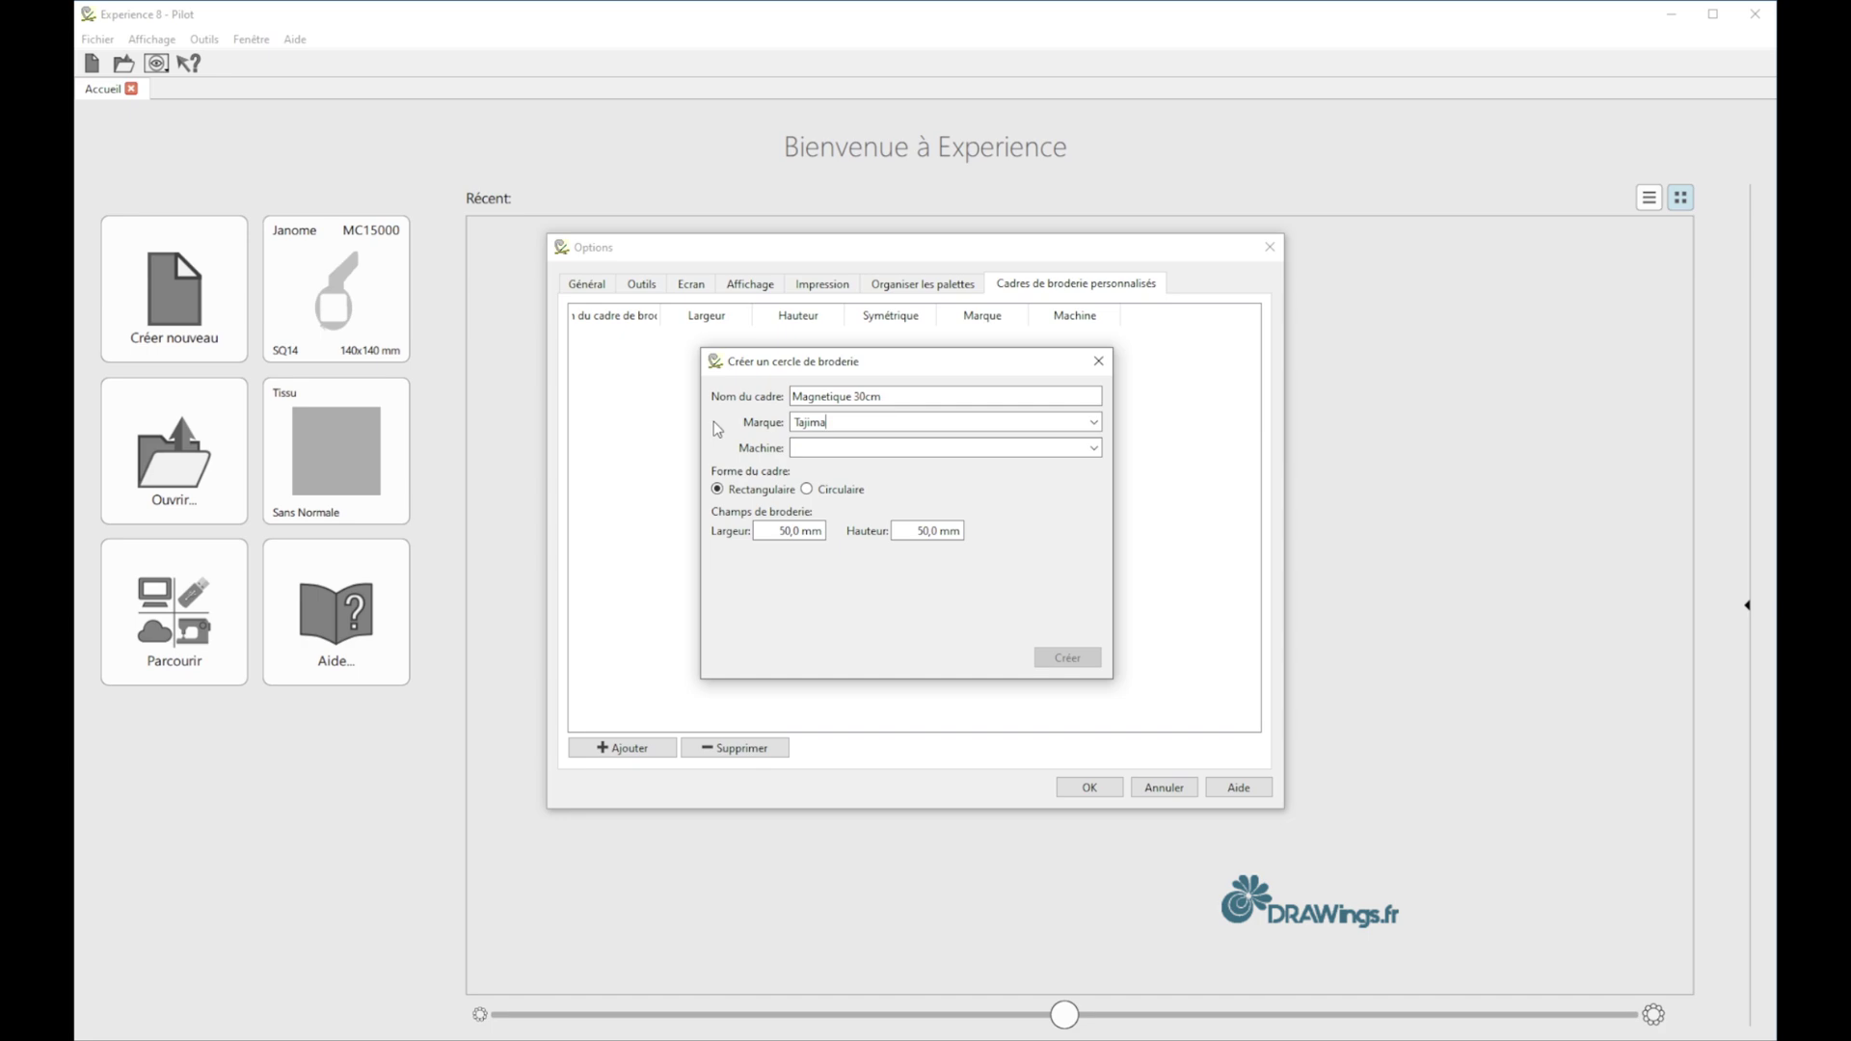
click(816, 448)
text(TFMX)
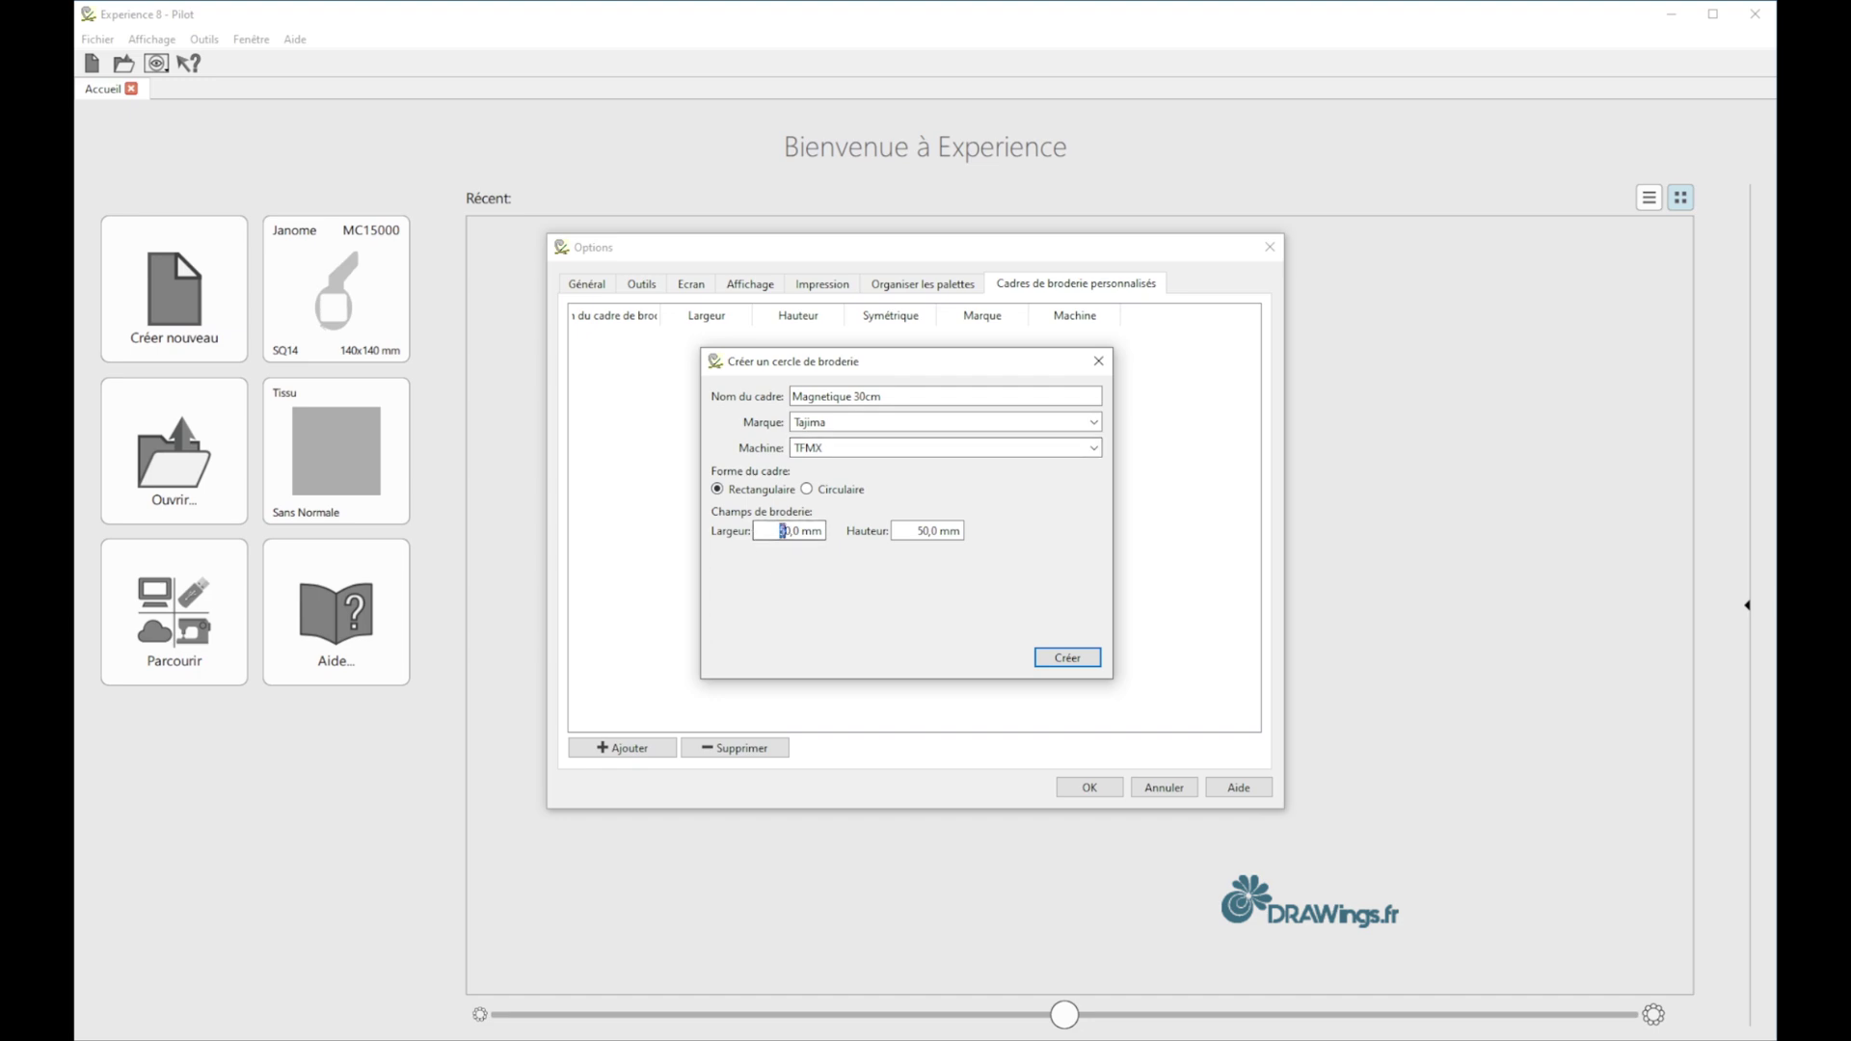
- Create the rectangular frame with a 300 × 300 mm embroidery field and save the options
click(783, 531)
click(1067, 659)
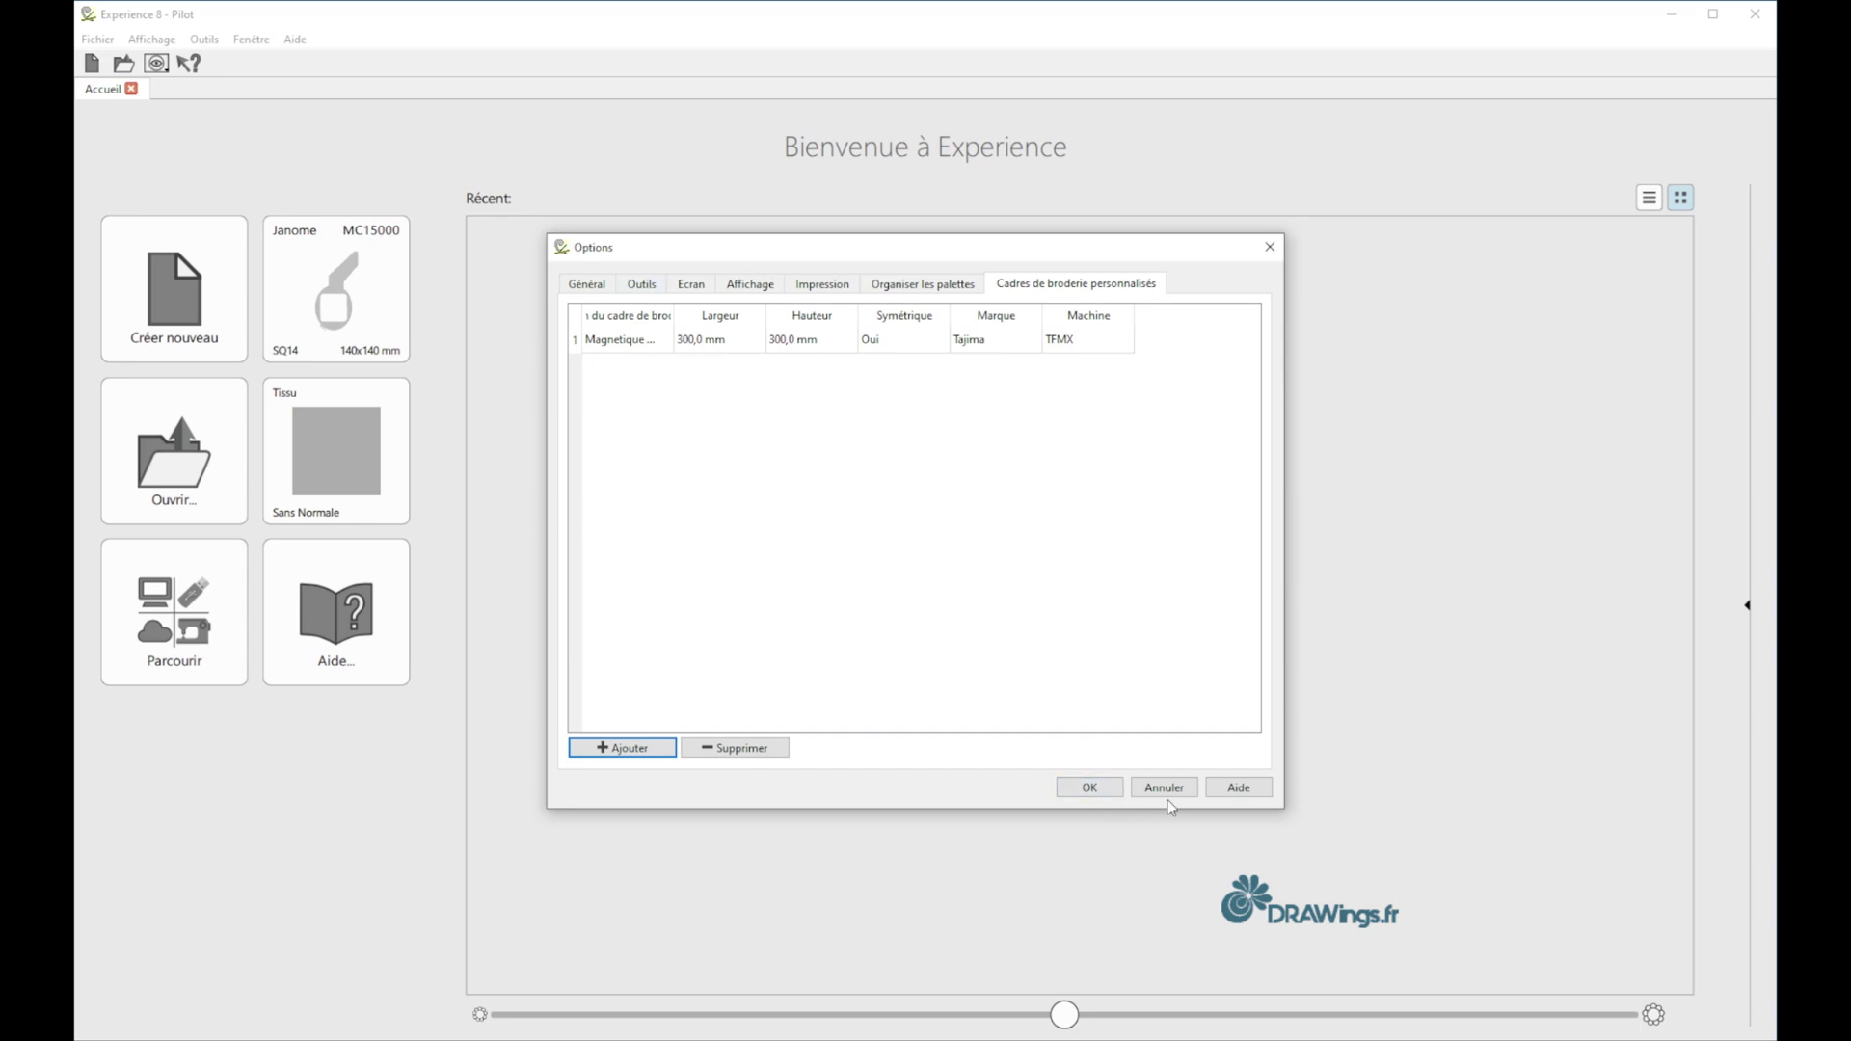
click(1090, 788)
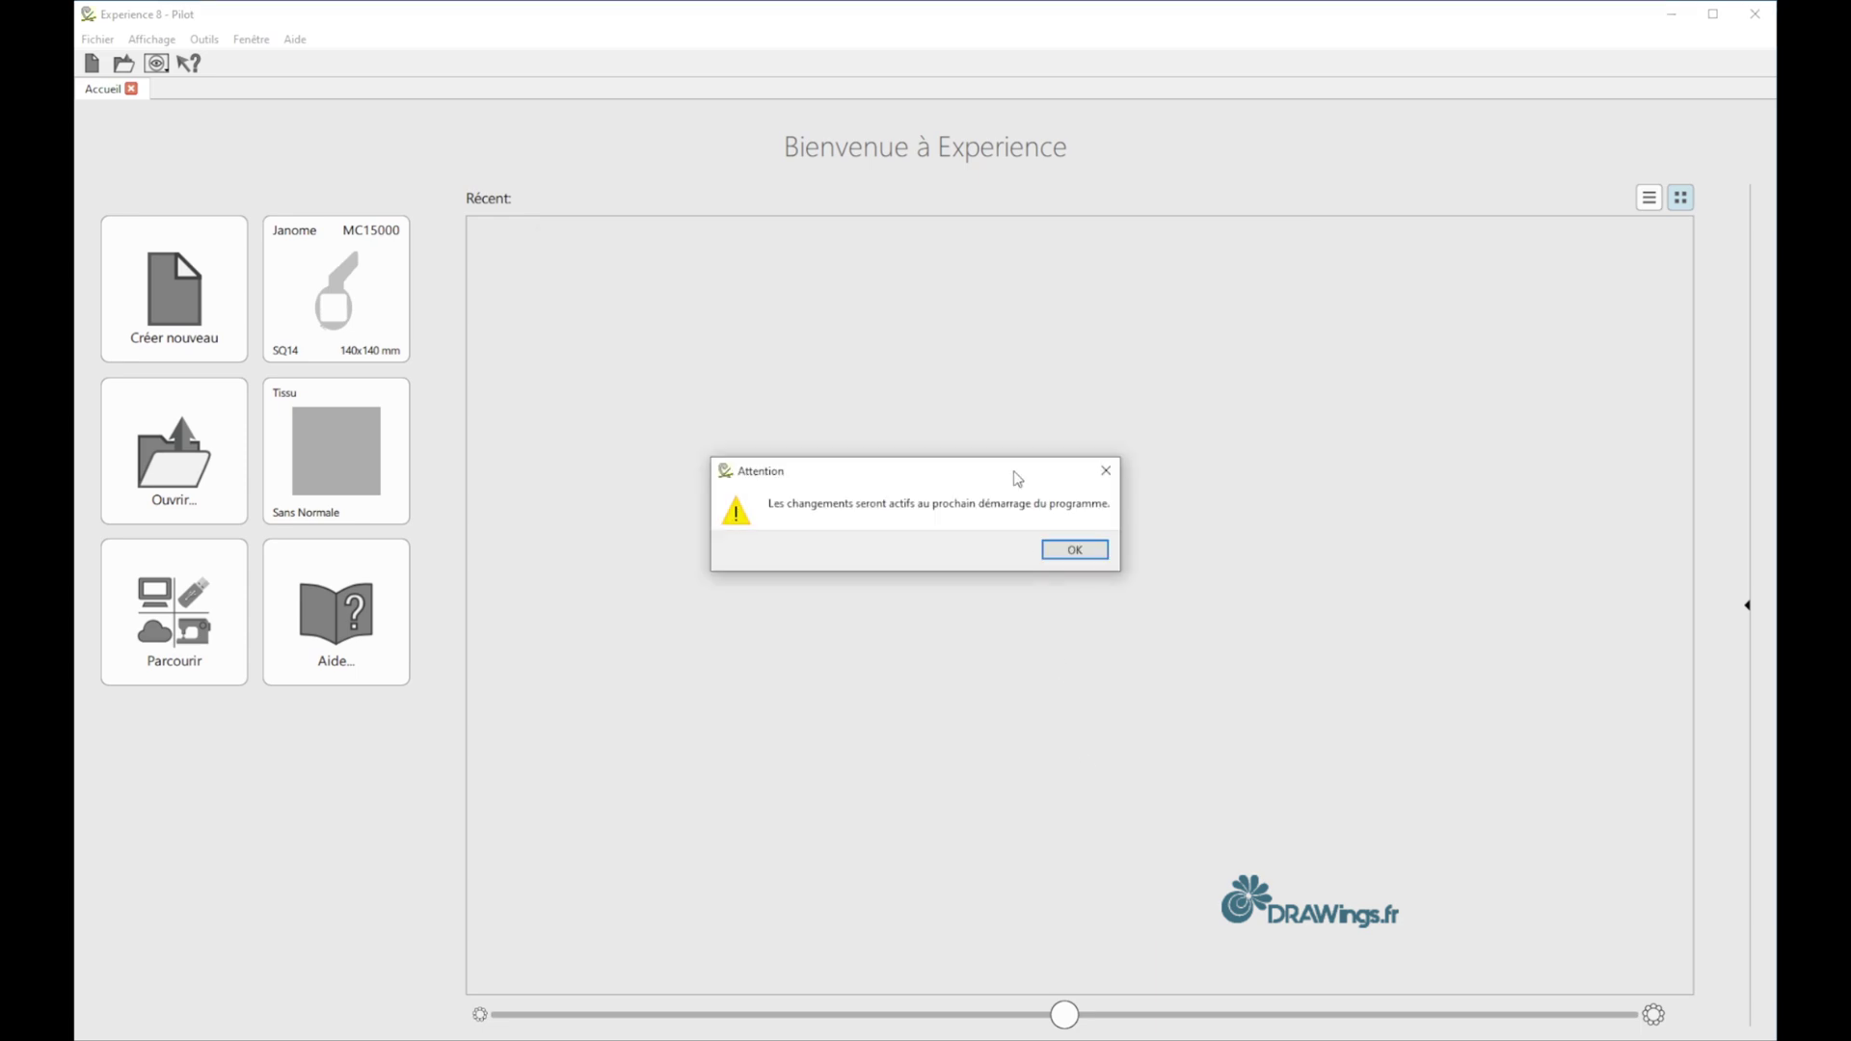
click(1087, 556)
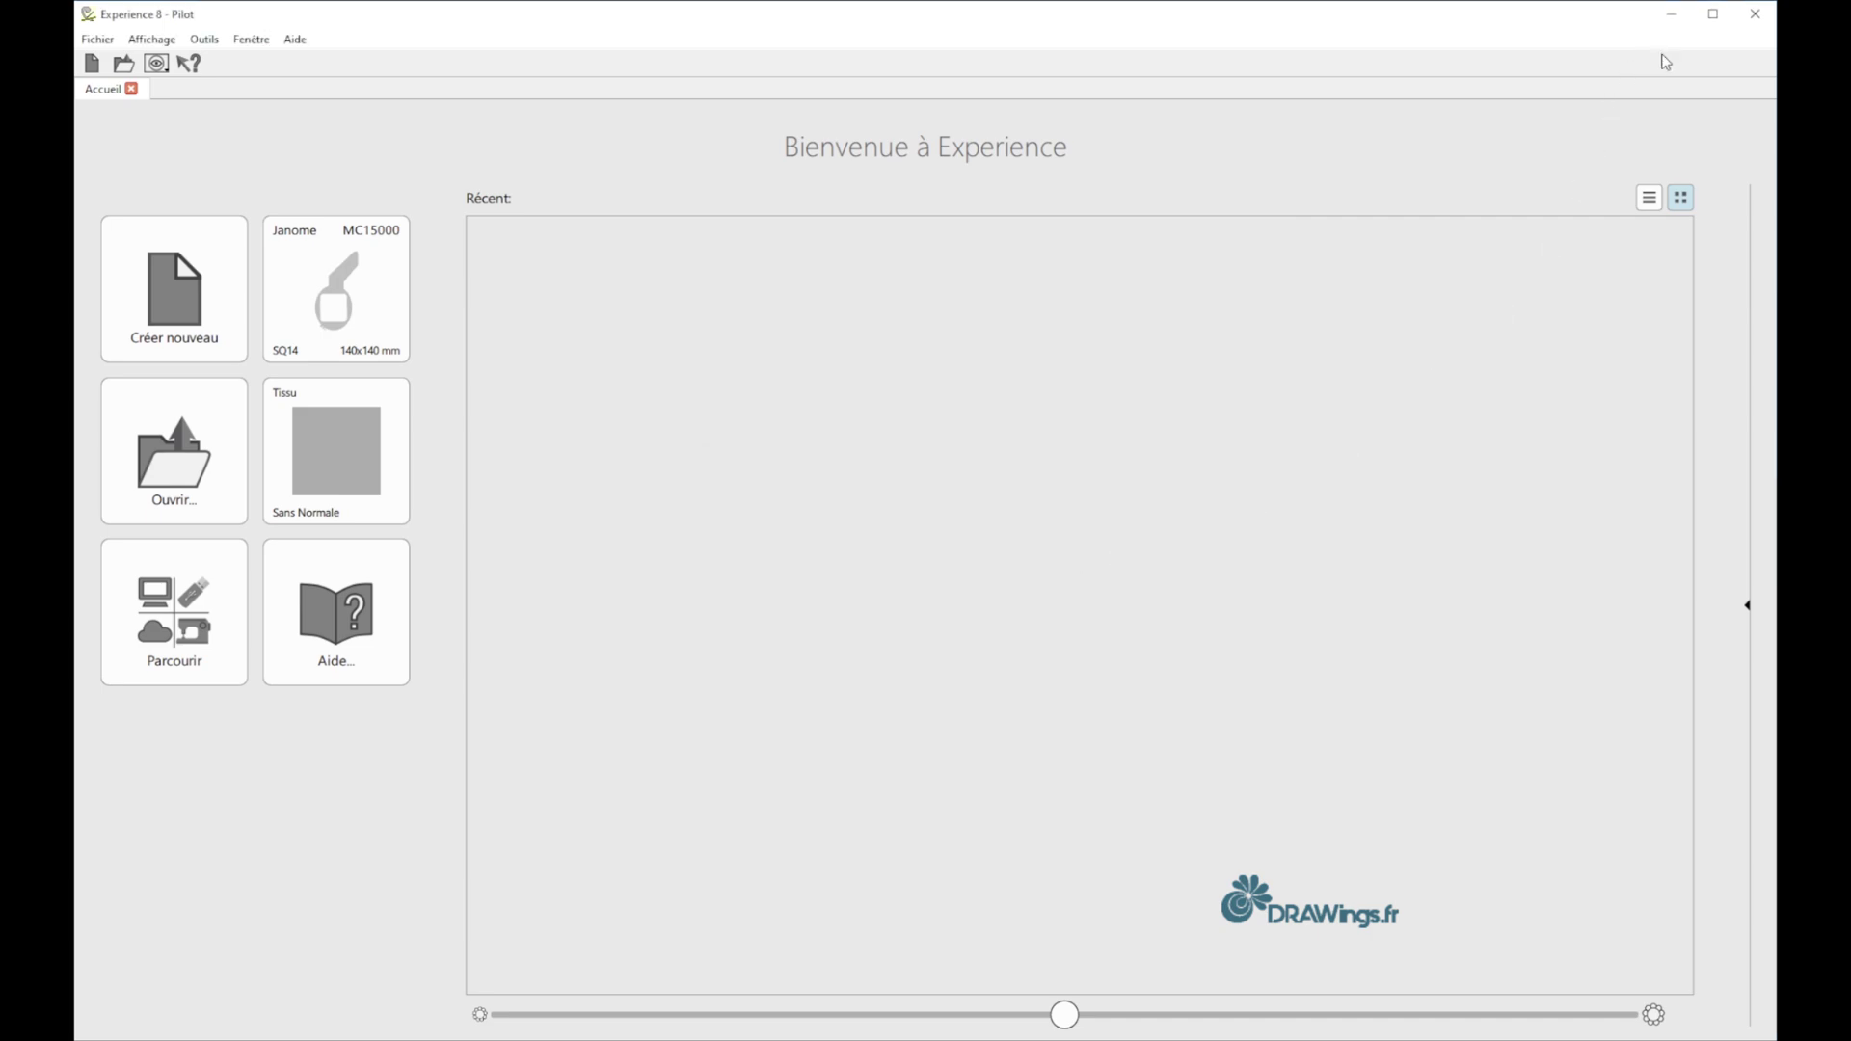
- Restart the program and choose the Tajima TFMX machine with the Magnetique 30cm frame
click(1757, 15)
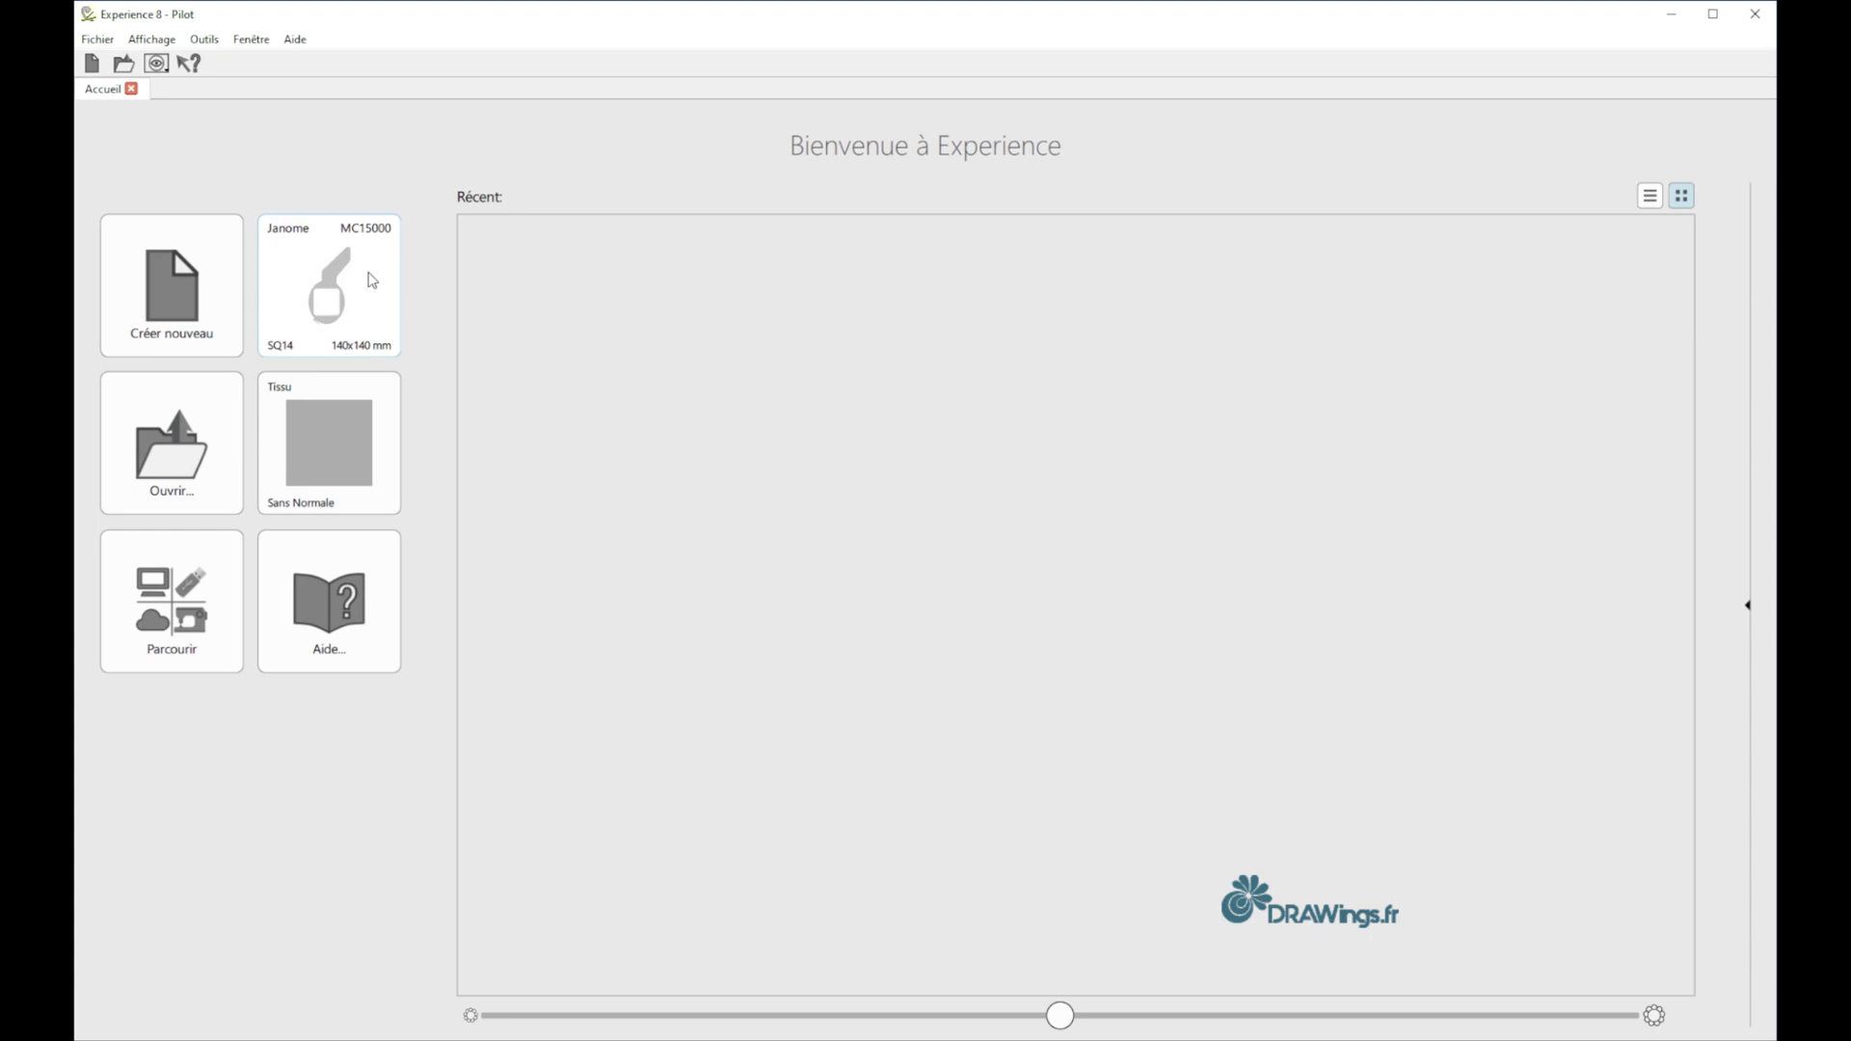
click(368, 280)
click(266, 175)
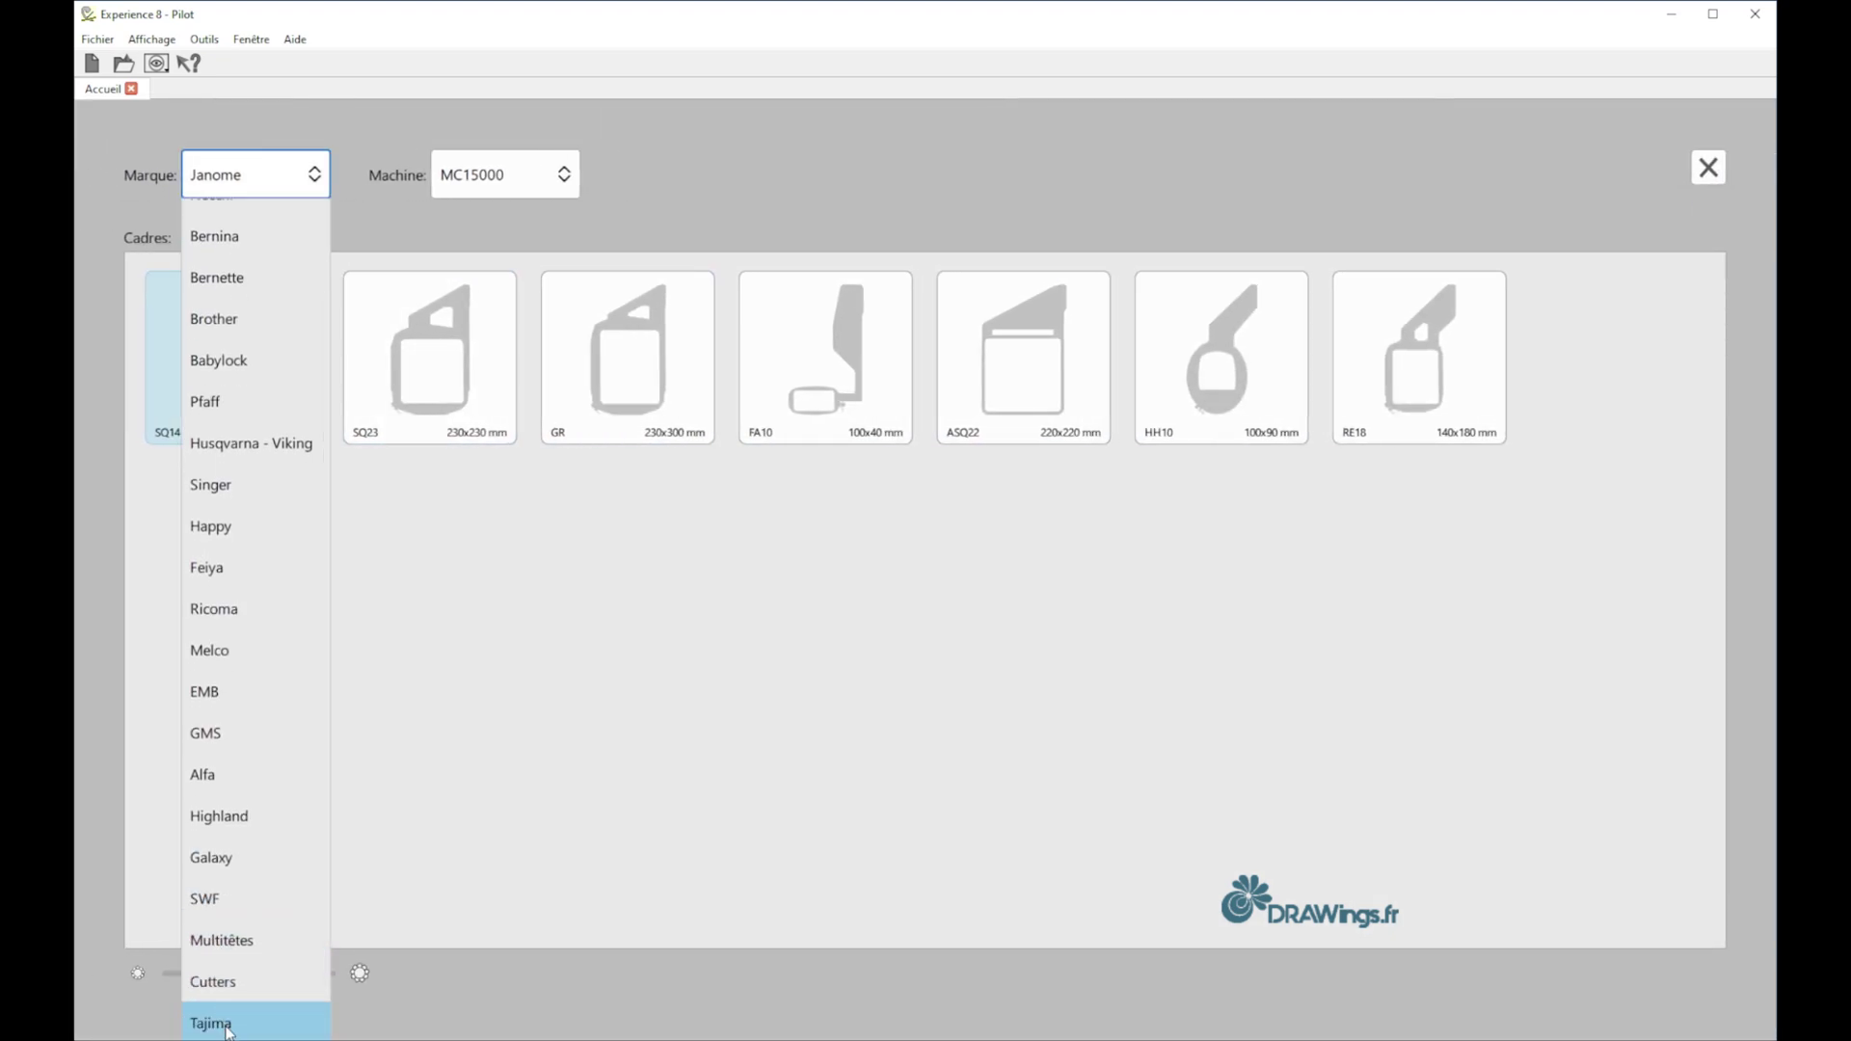
click(228, 1026)
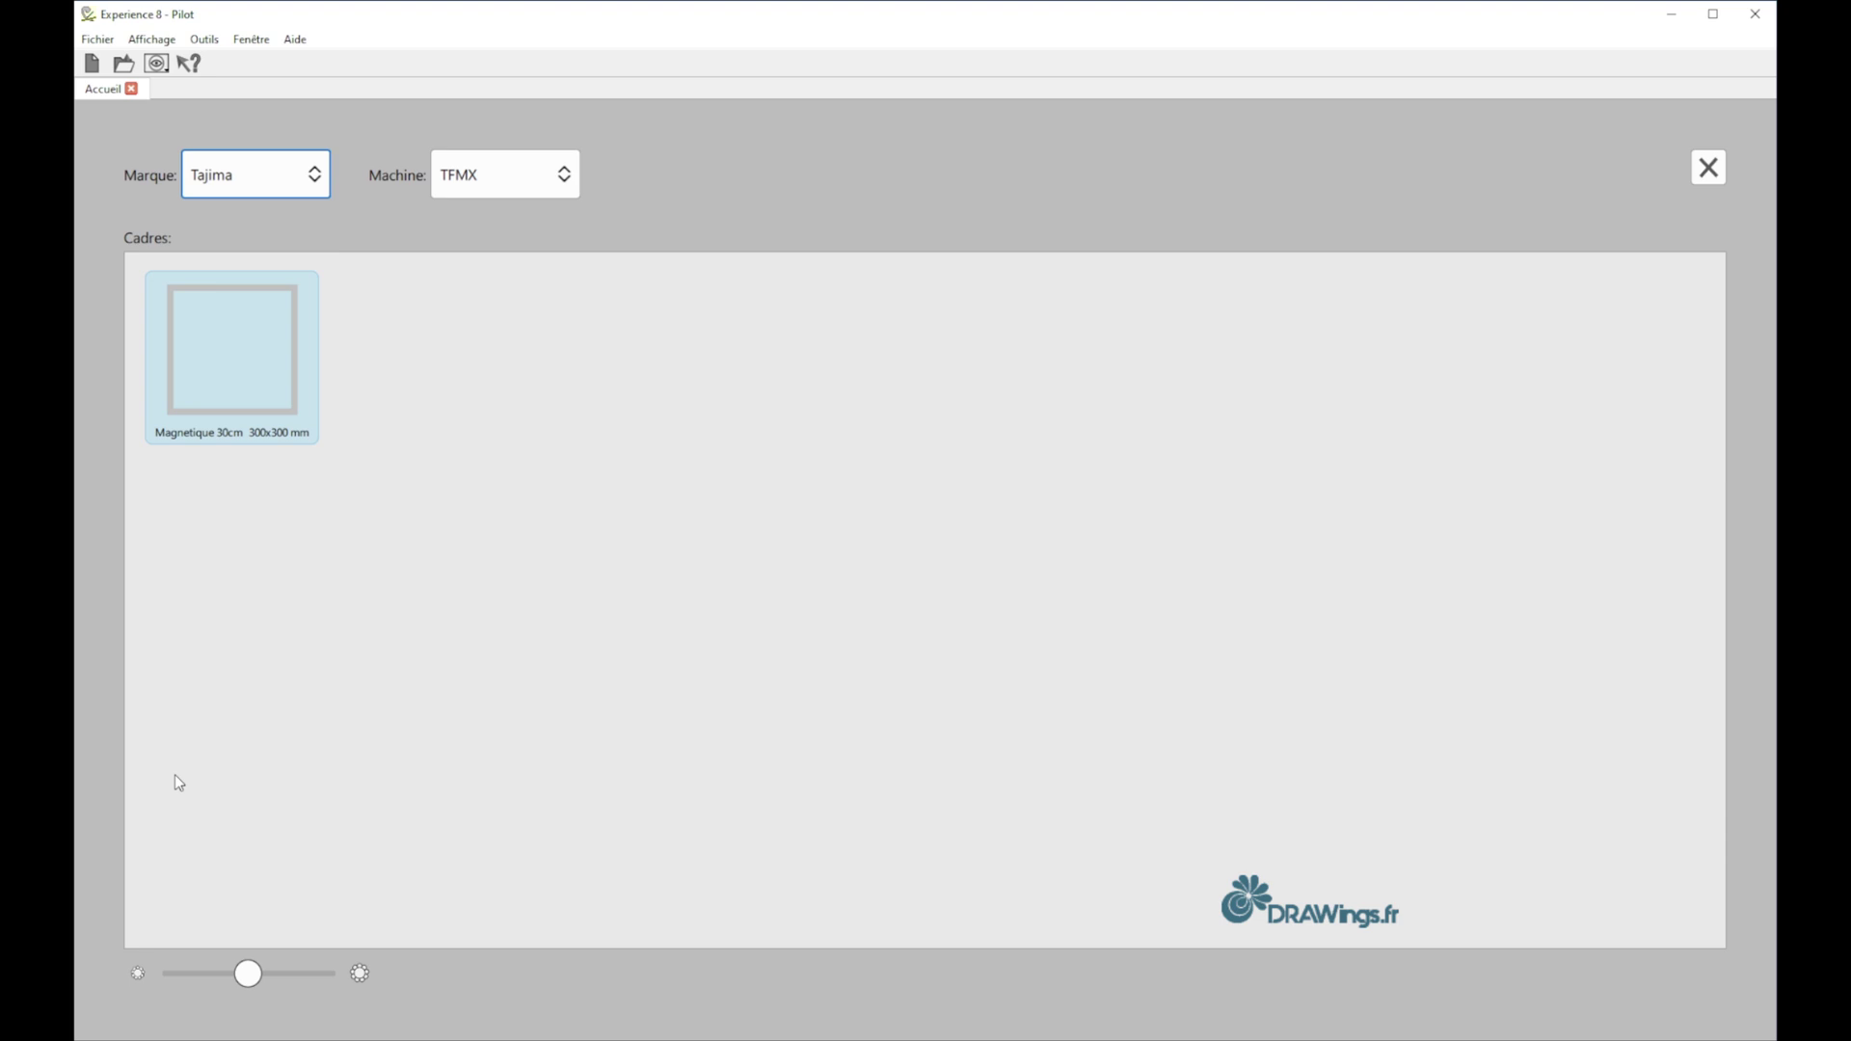
click(238, 369)
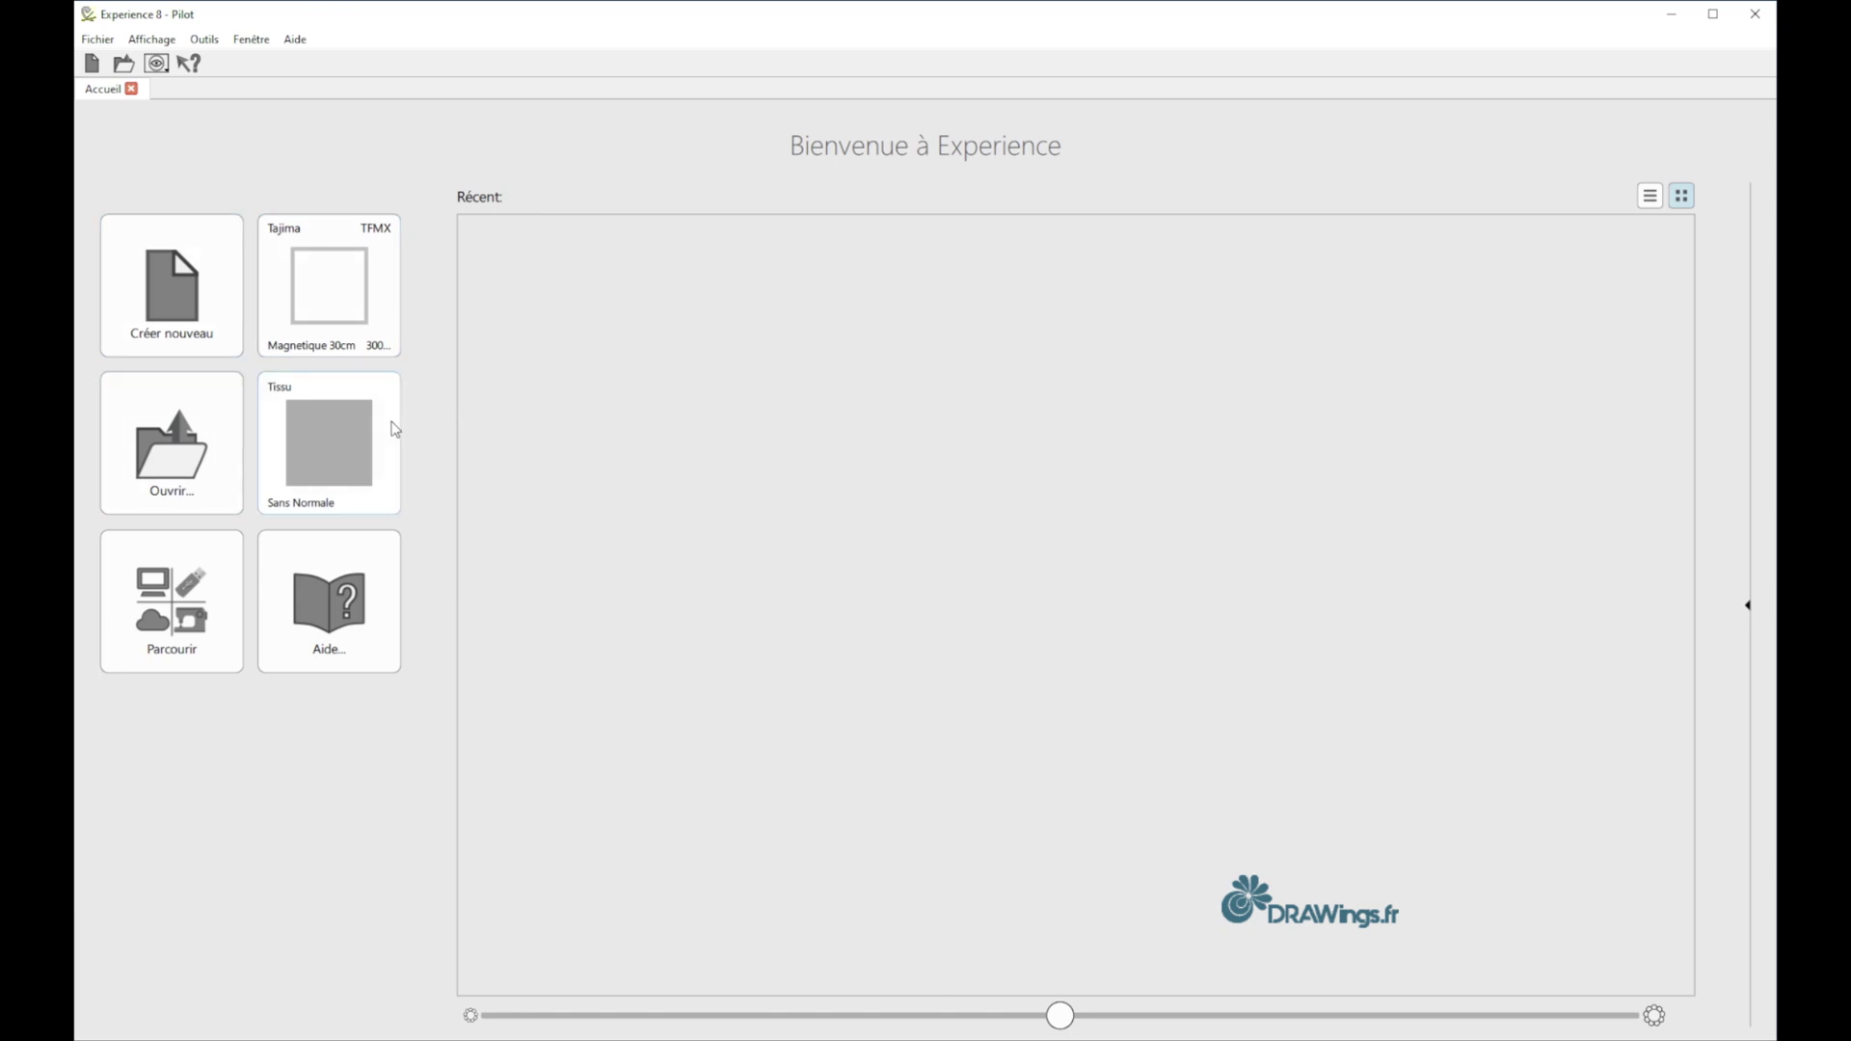
- Open the fabric settings and choose the Normale embroidery category
click(336, 444)
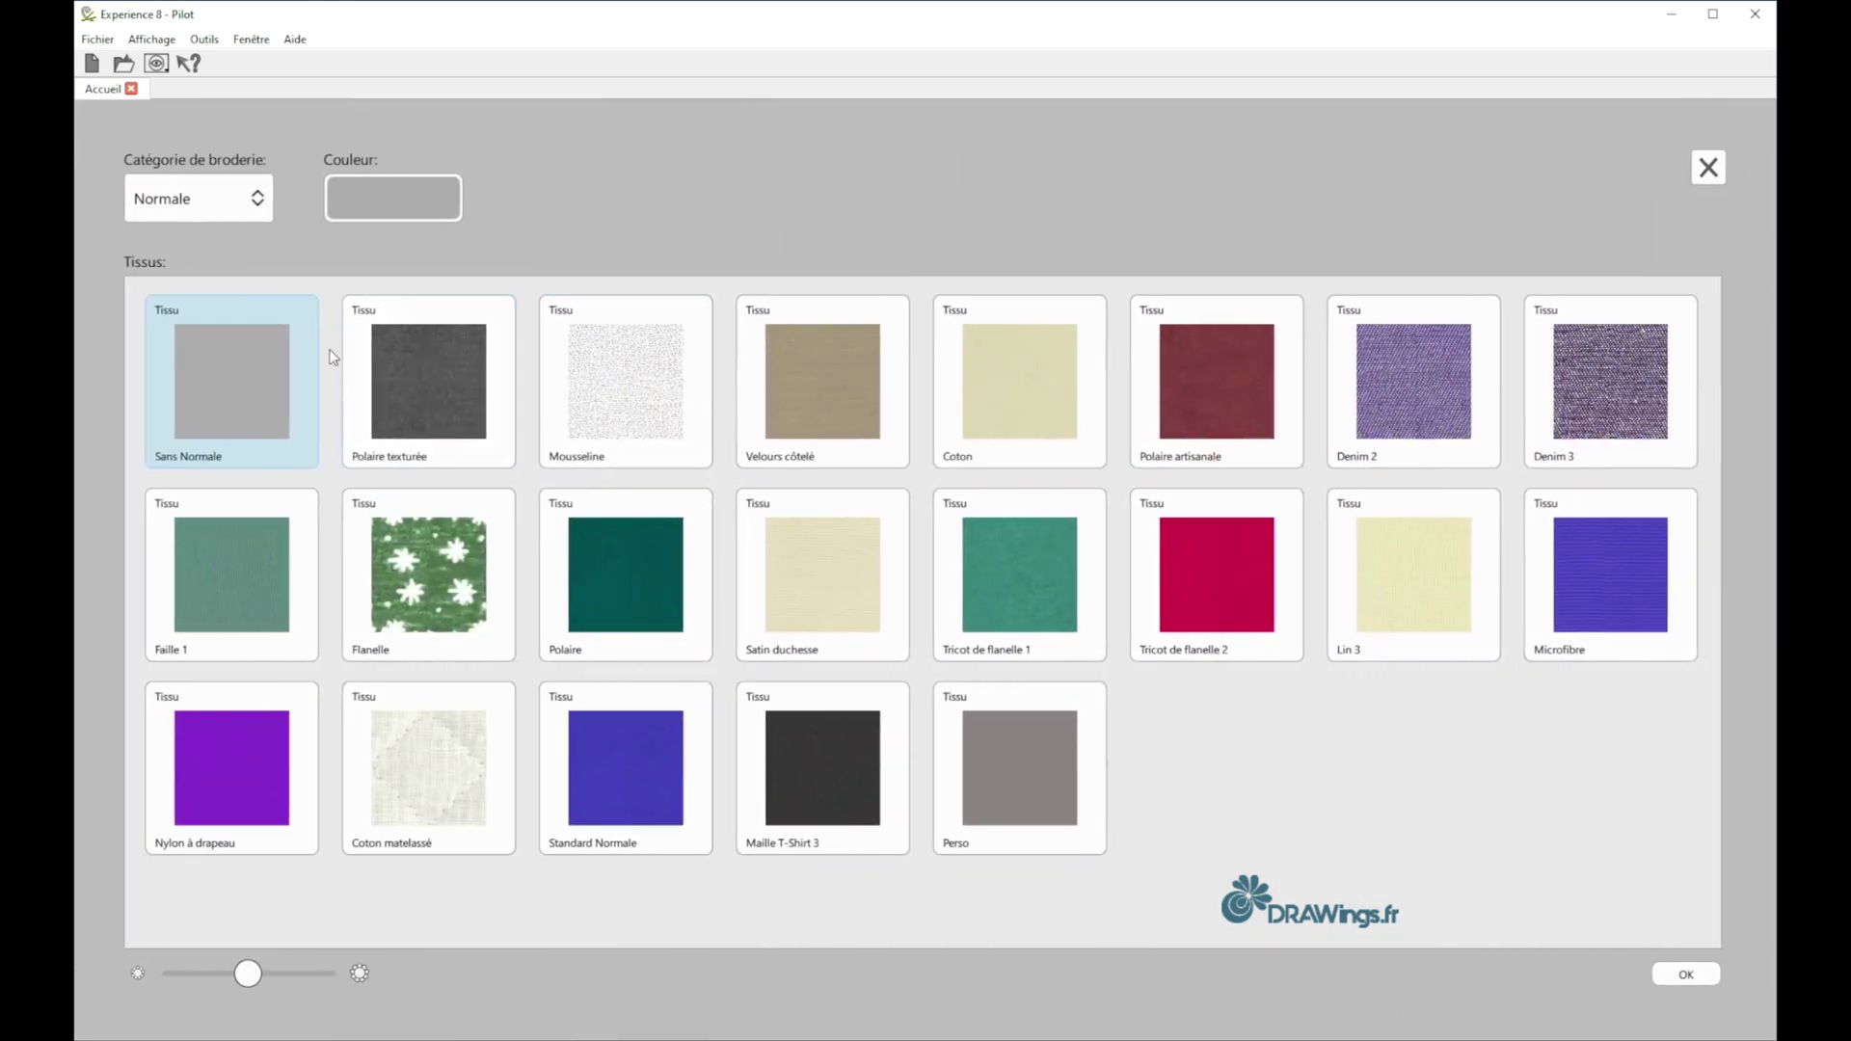
click(238, 202)
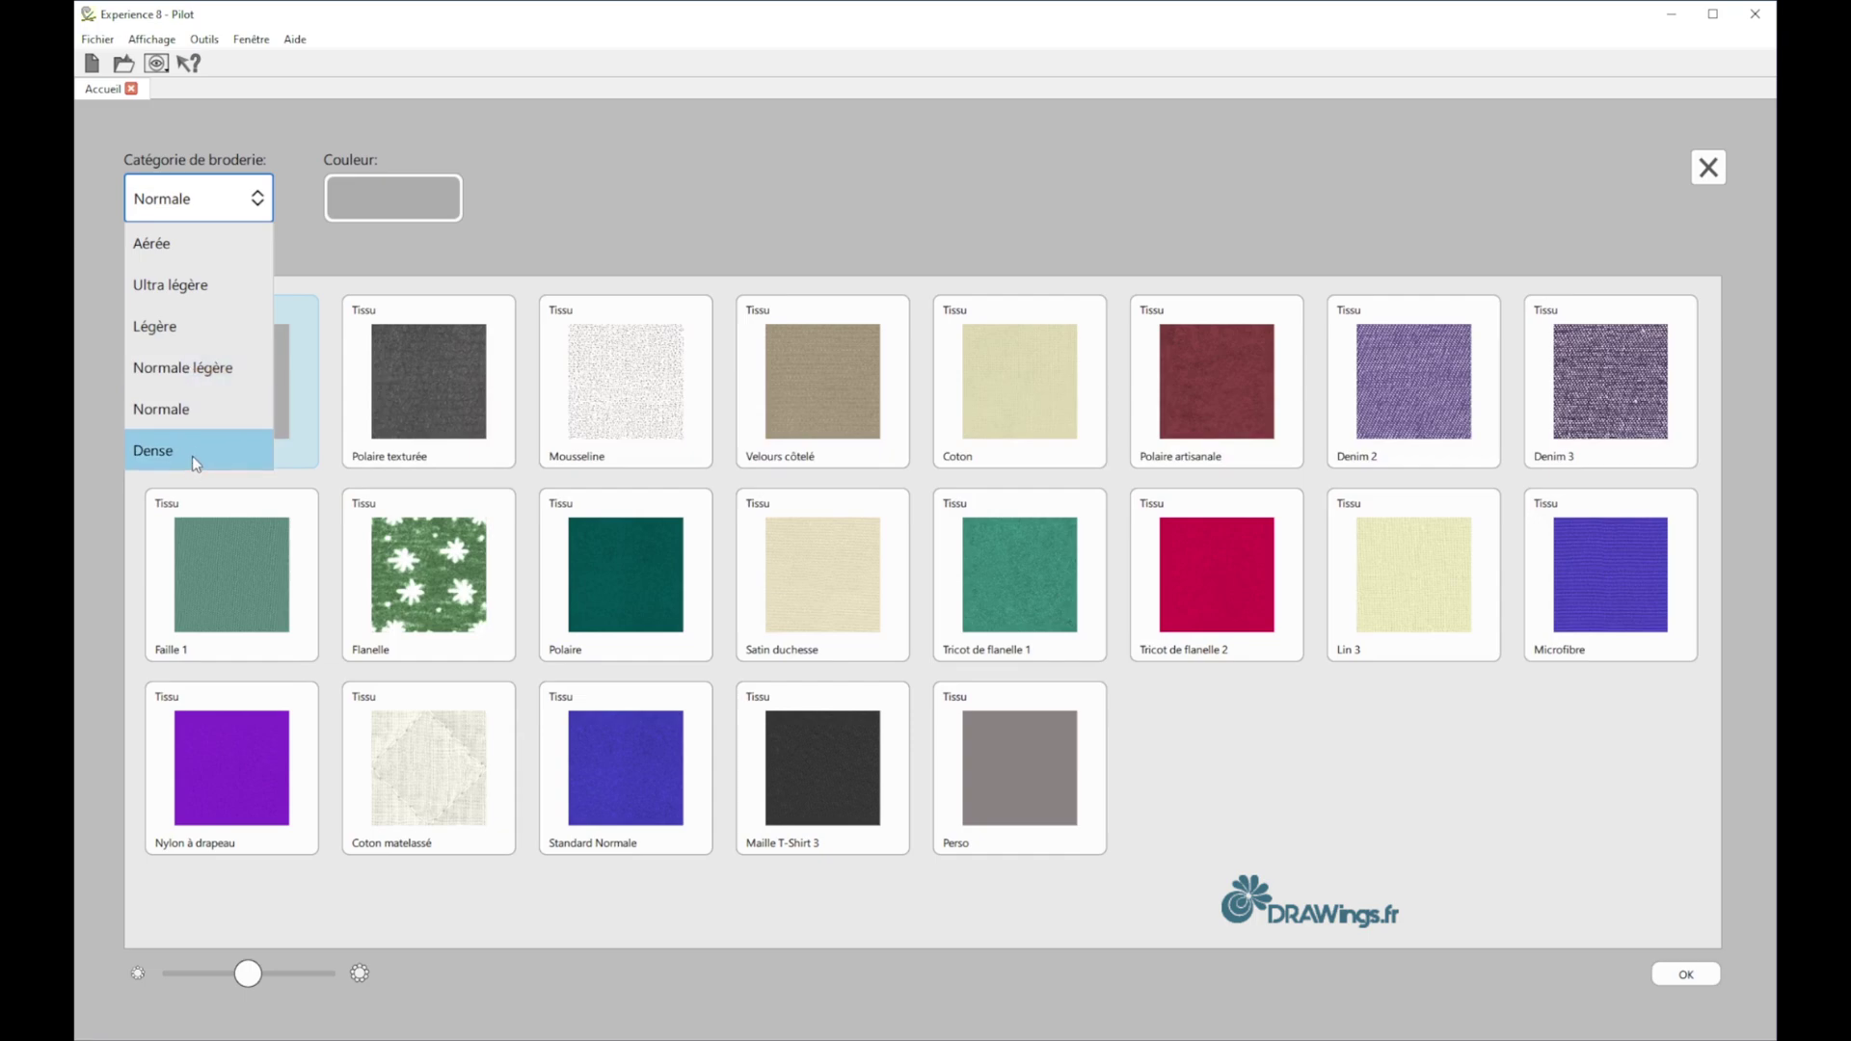
click(177, 409)
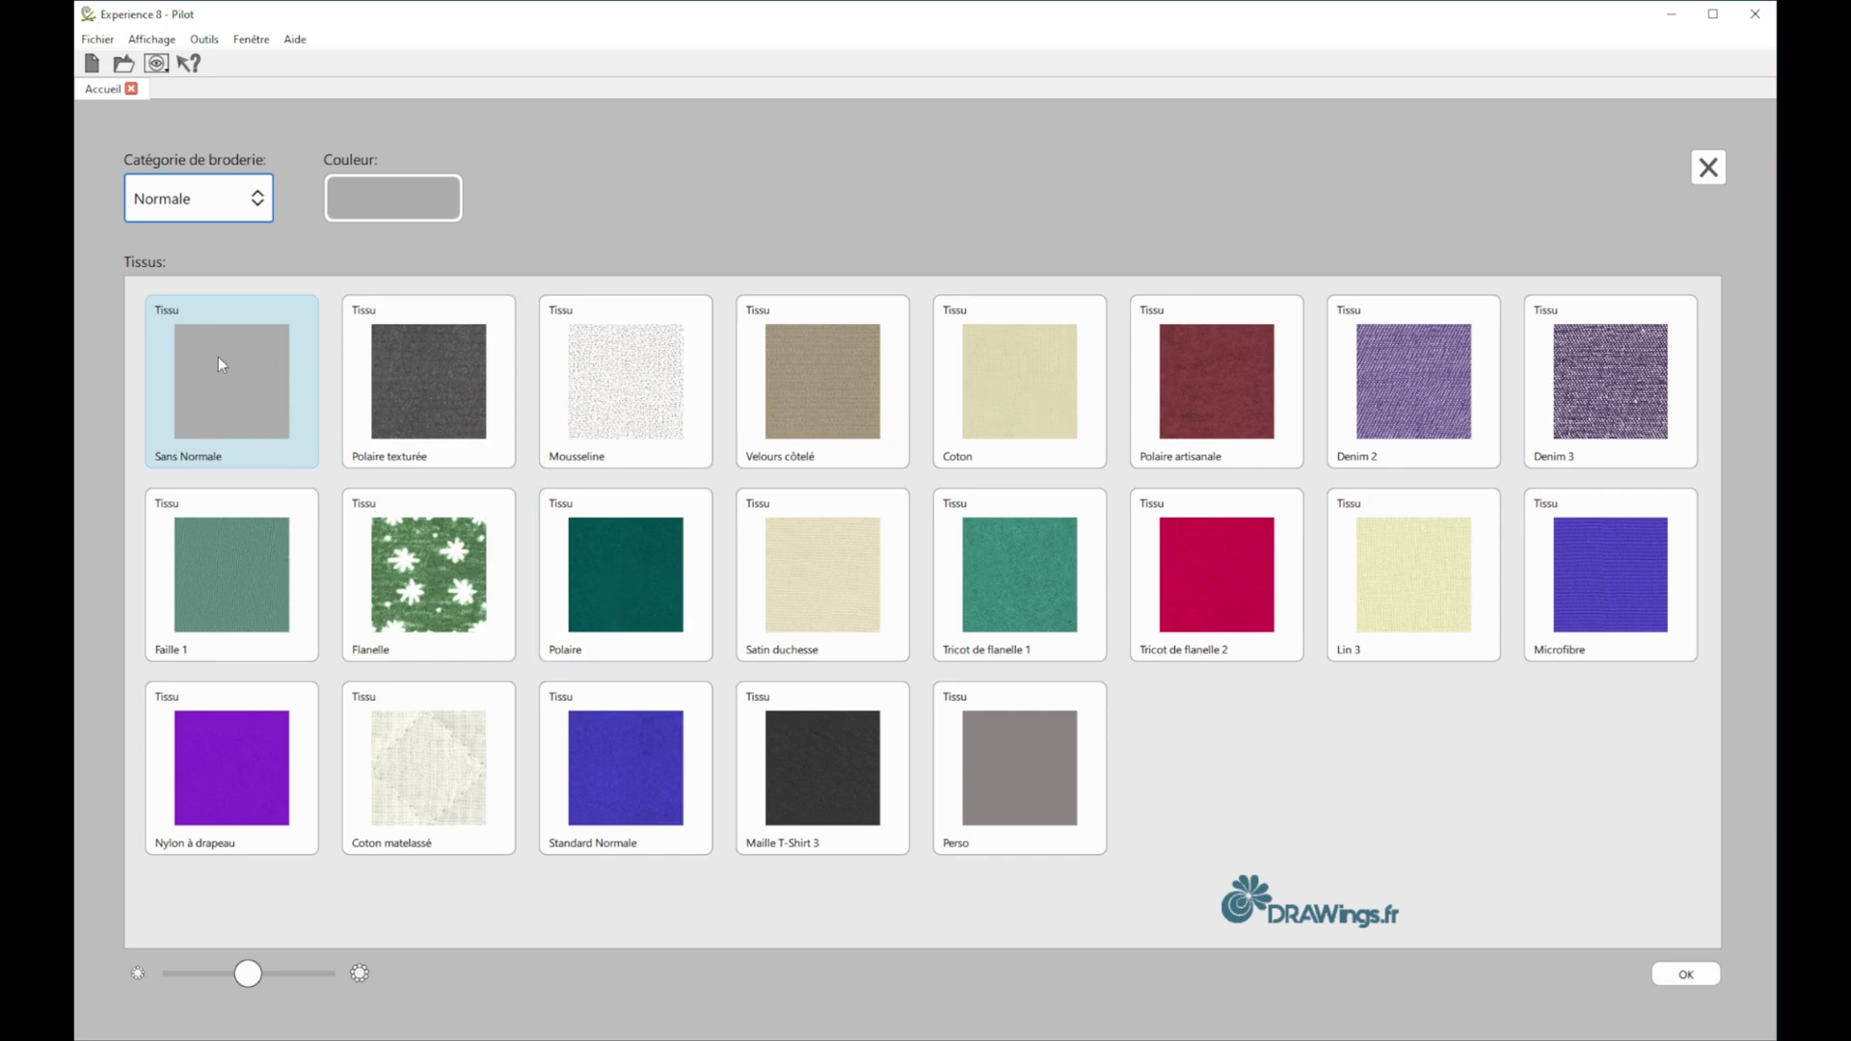
- Lighten the fabric color to #c9c9c9 and create a new design
click(413, 196)
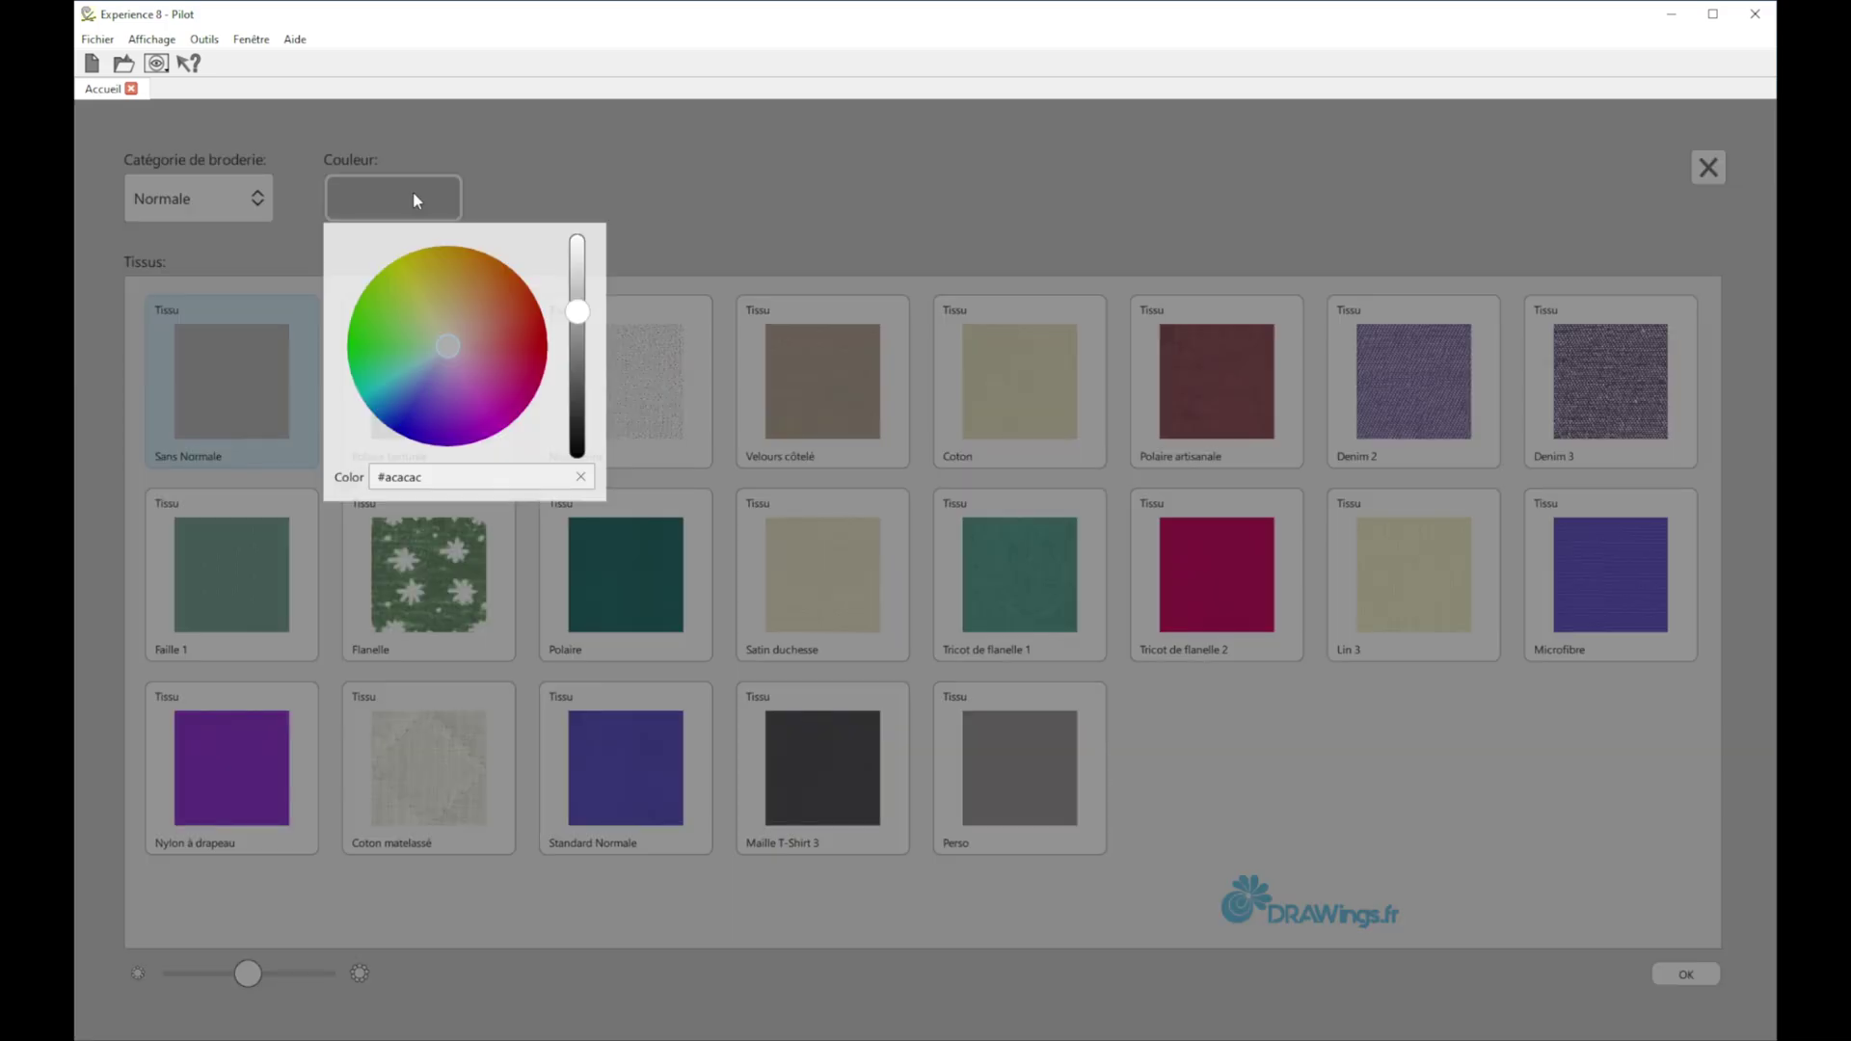
drag(582, 316, 578, 295)
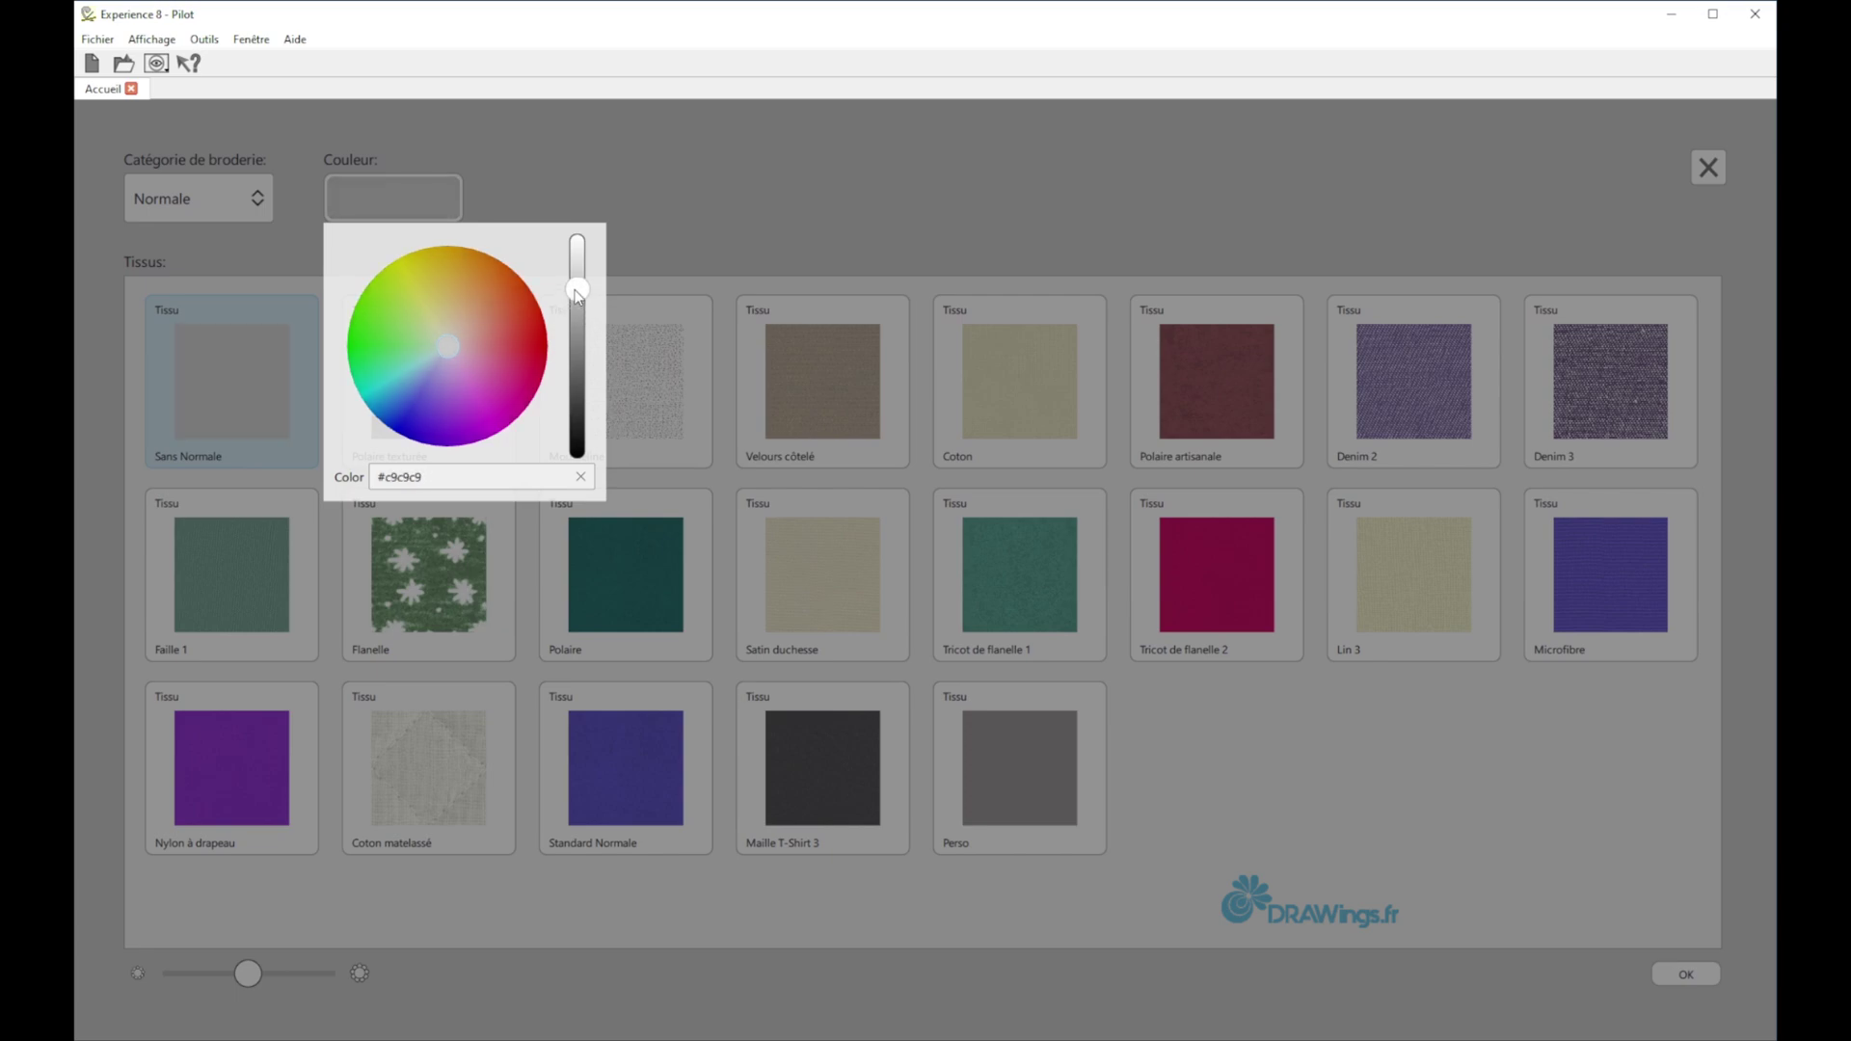
click(697, 227)
click(1698, 975)
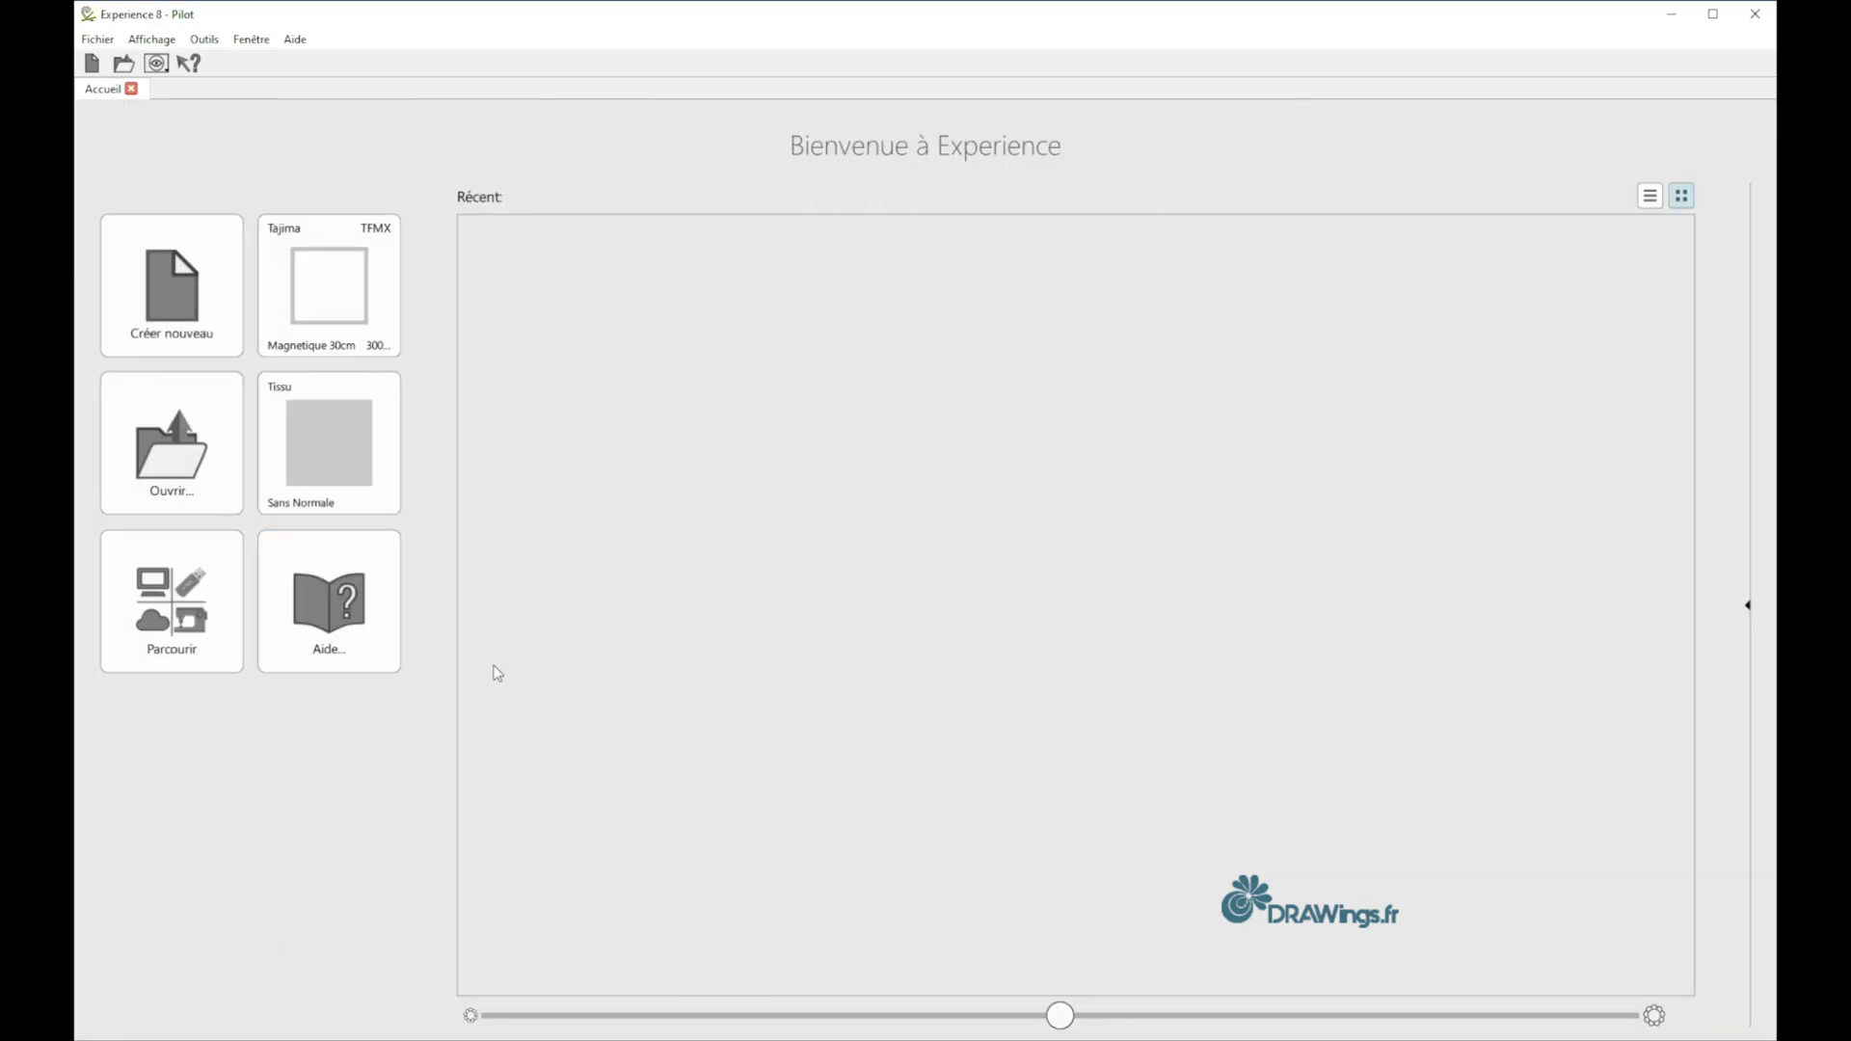
click(180, 315)
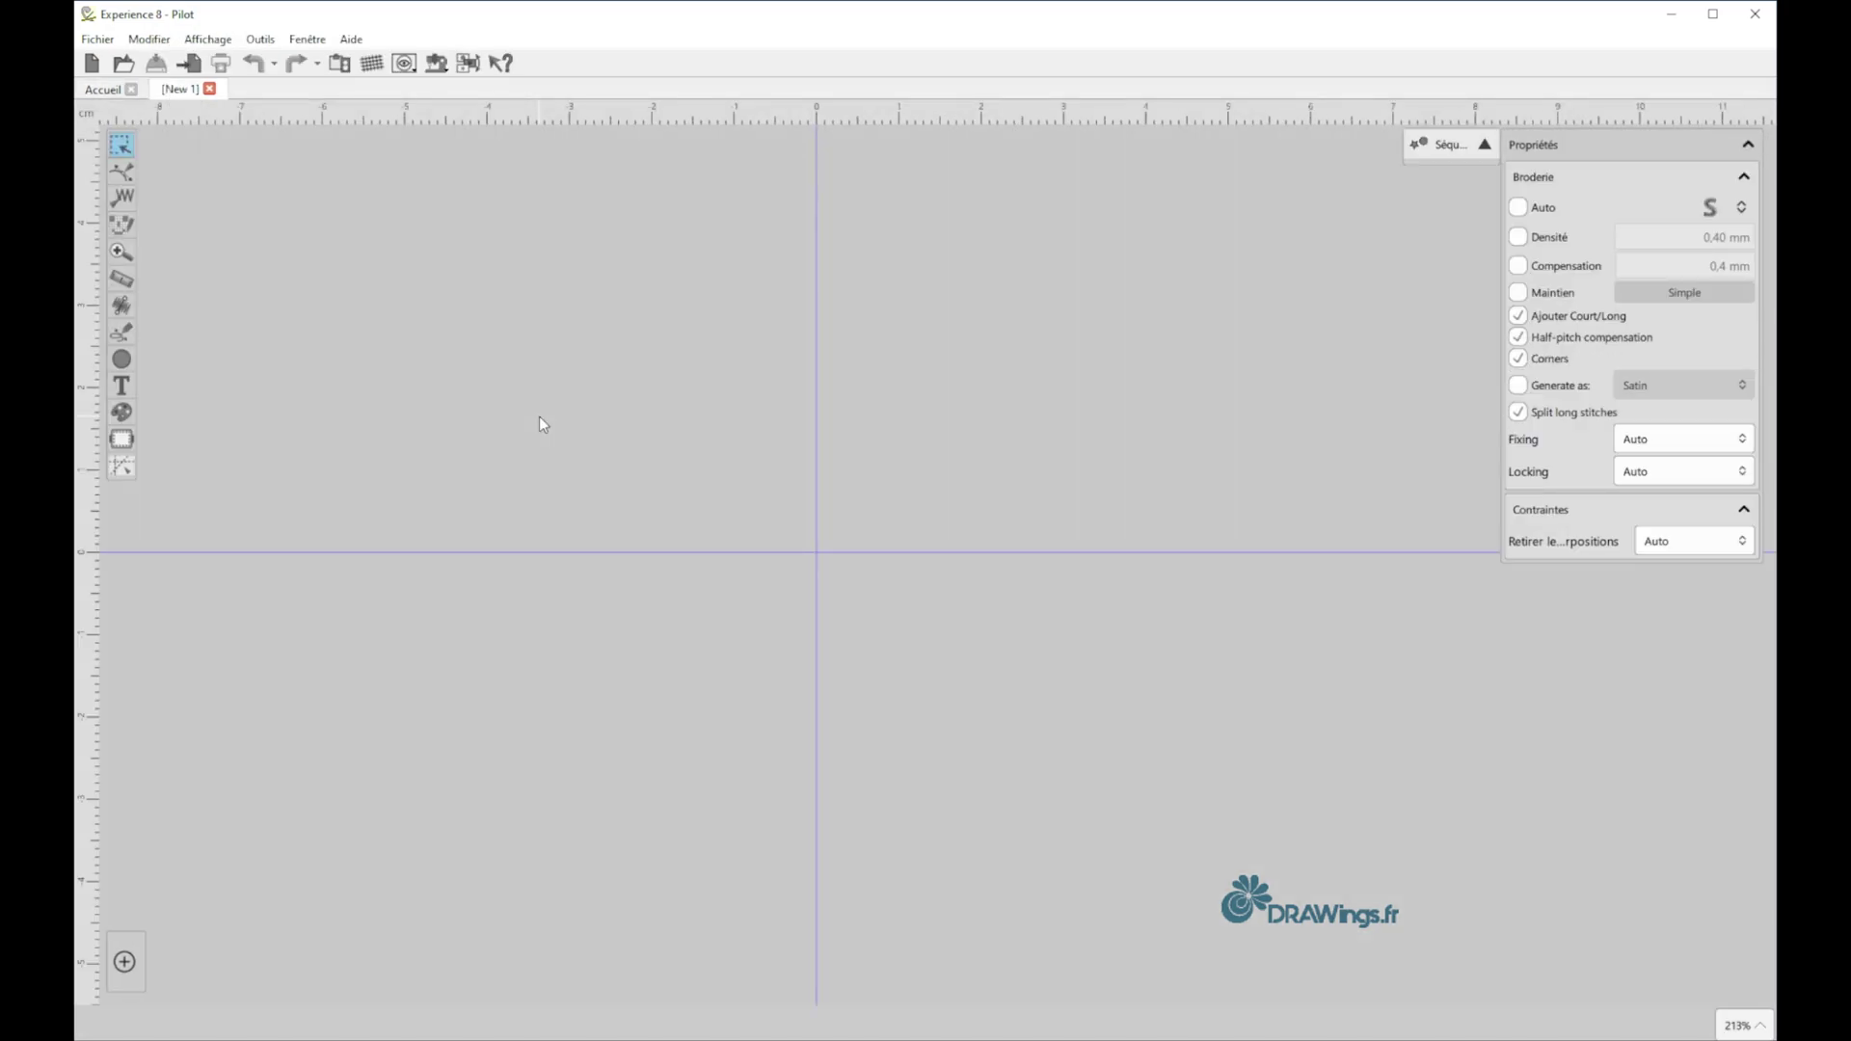
- Activate the Ellipse shape tool and open the stitch type choices
scroll(771, 571, down, 4)
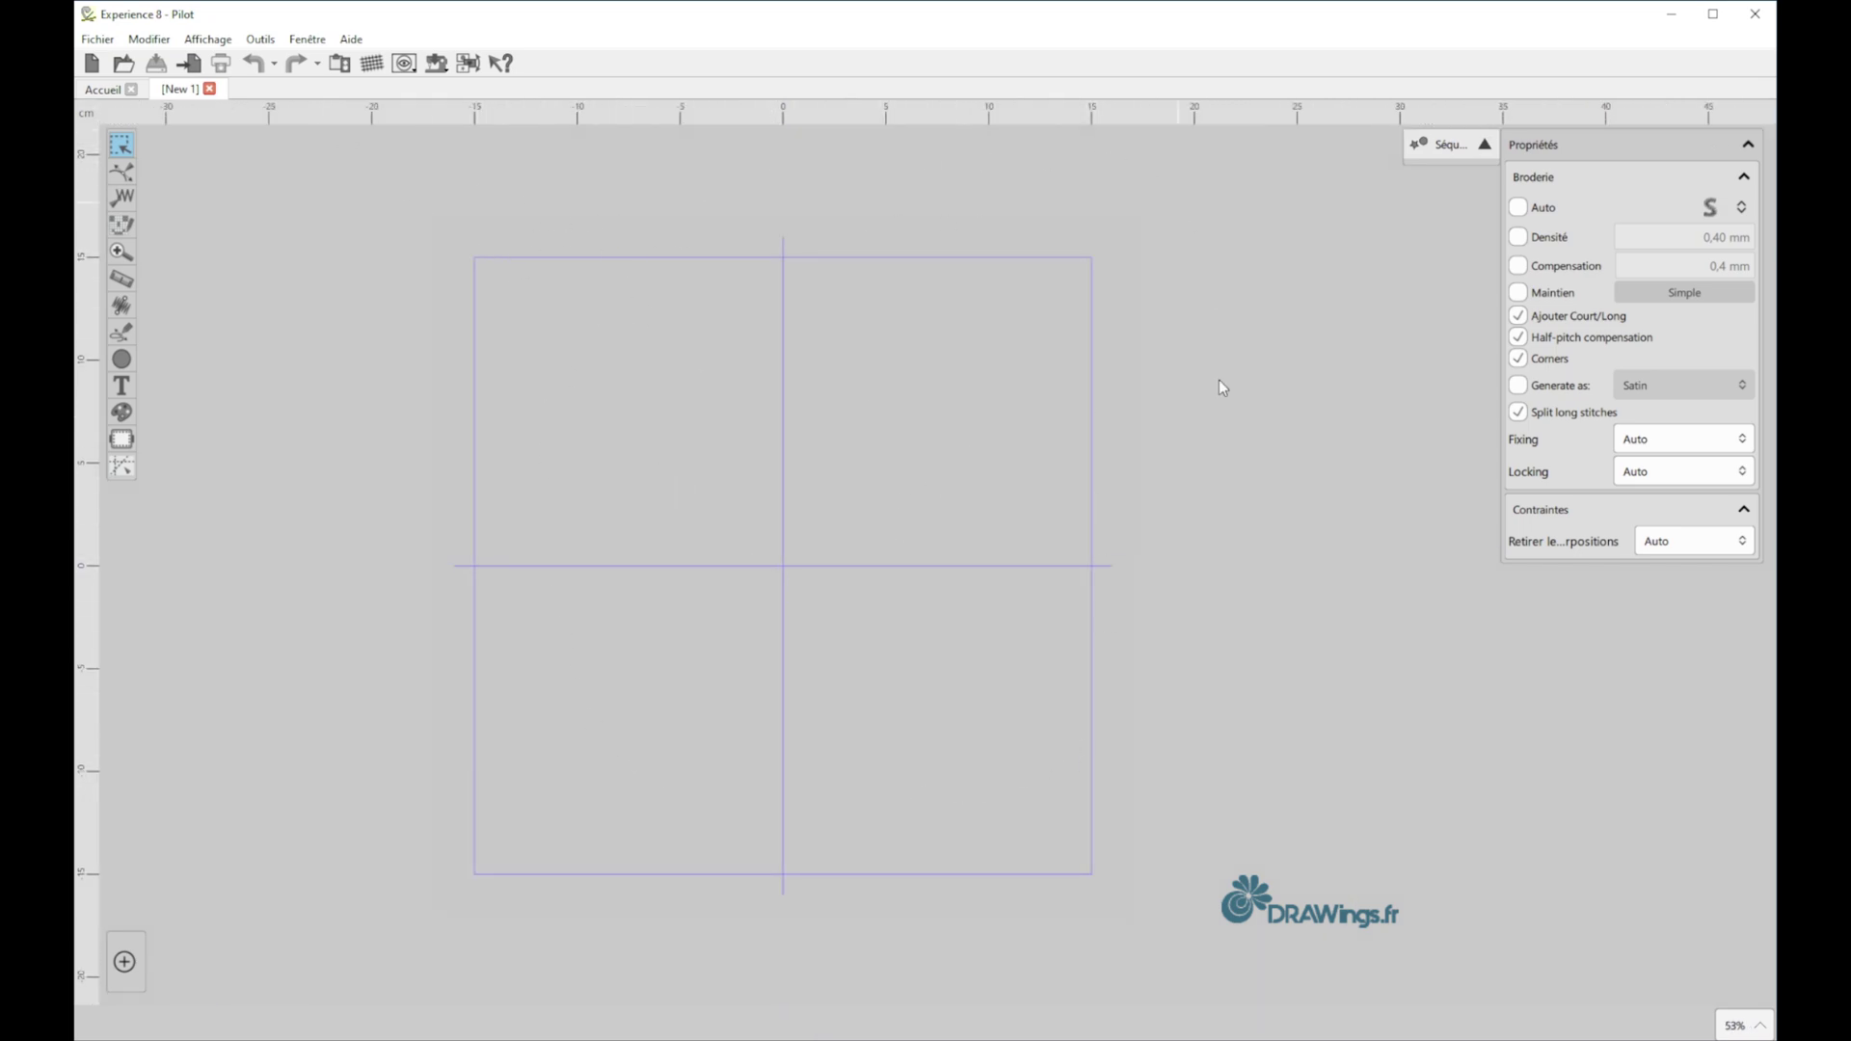
scroll(1080, 386, up, 2)
scroll(994, 385, down, 1)
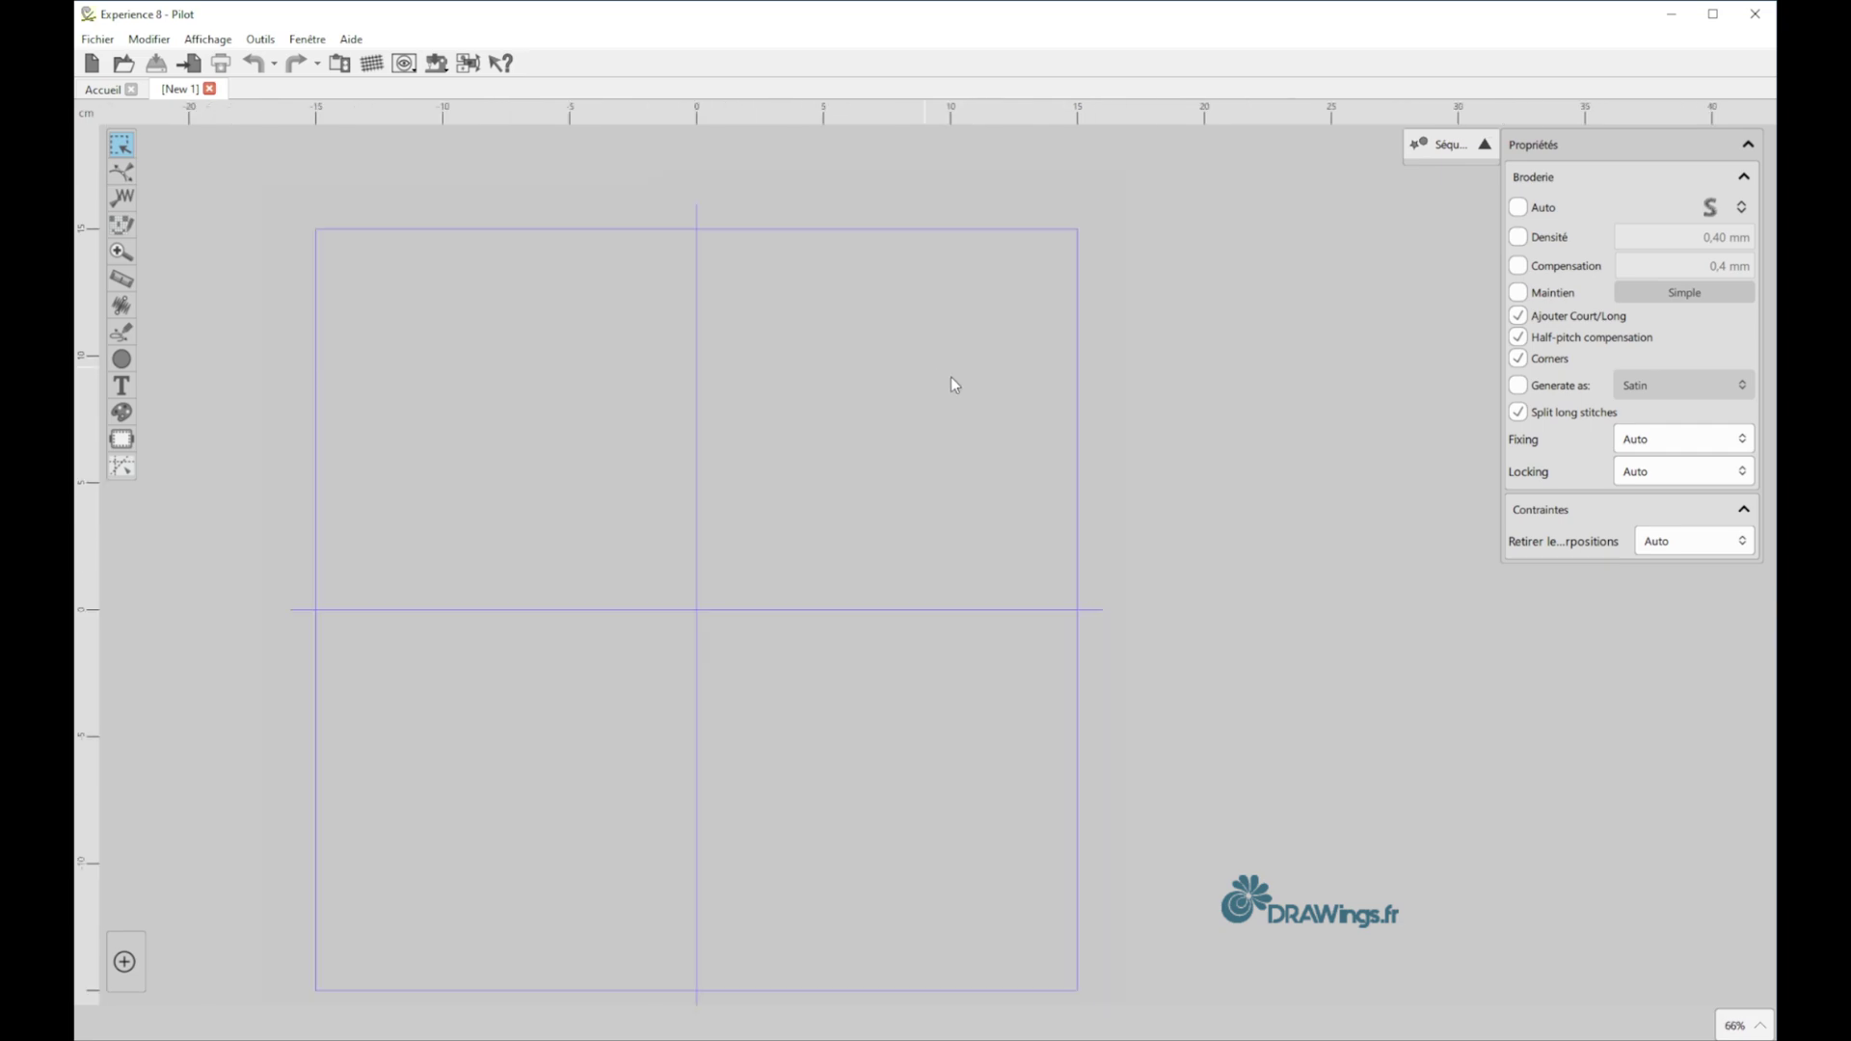
scroll(1080, 617, up, 1)
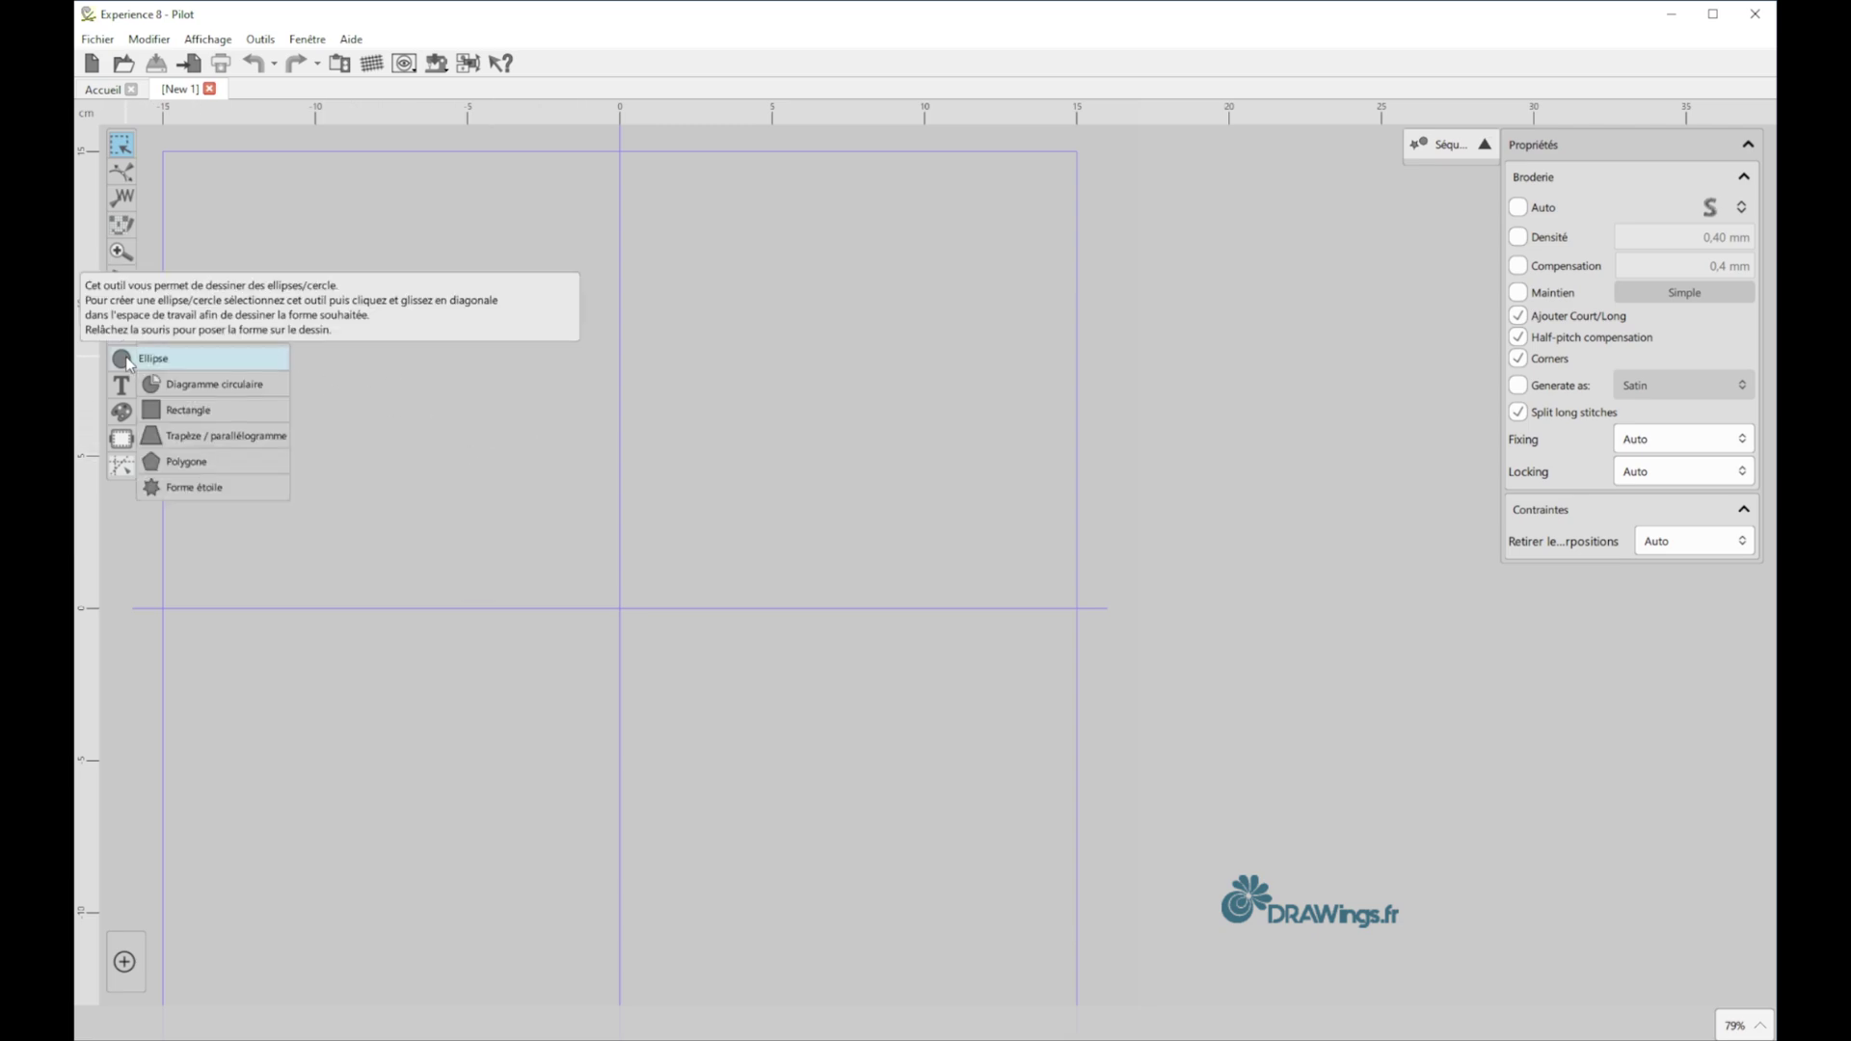
click(124, 360)
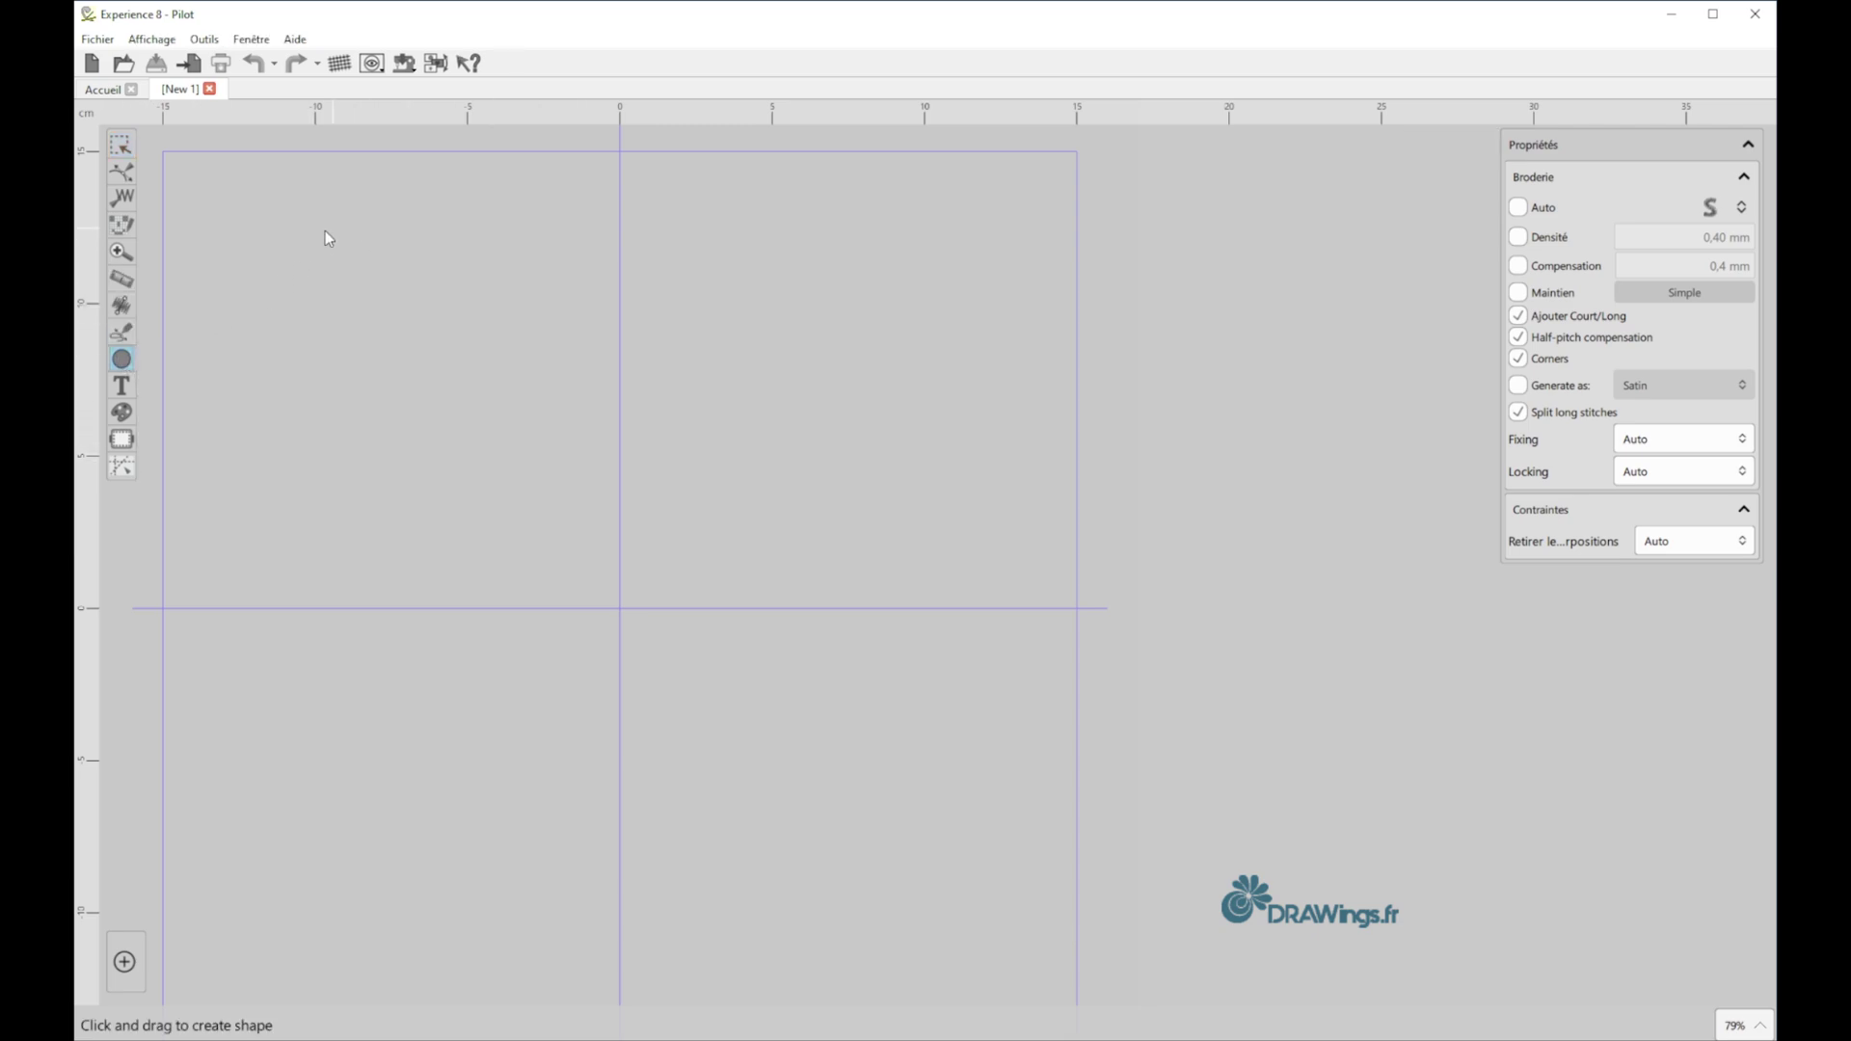
click(1710, 207)
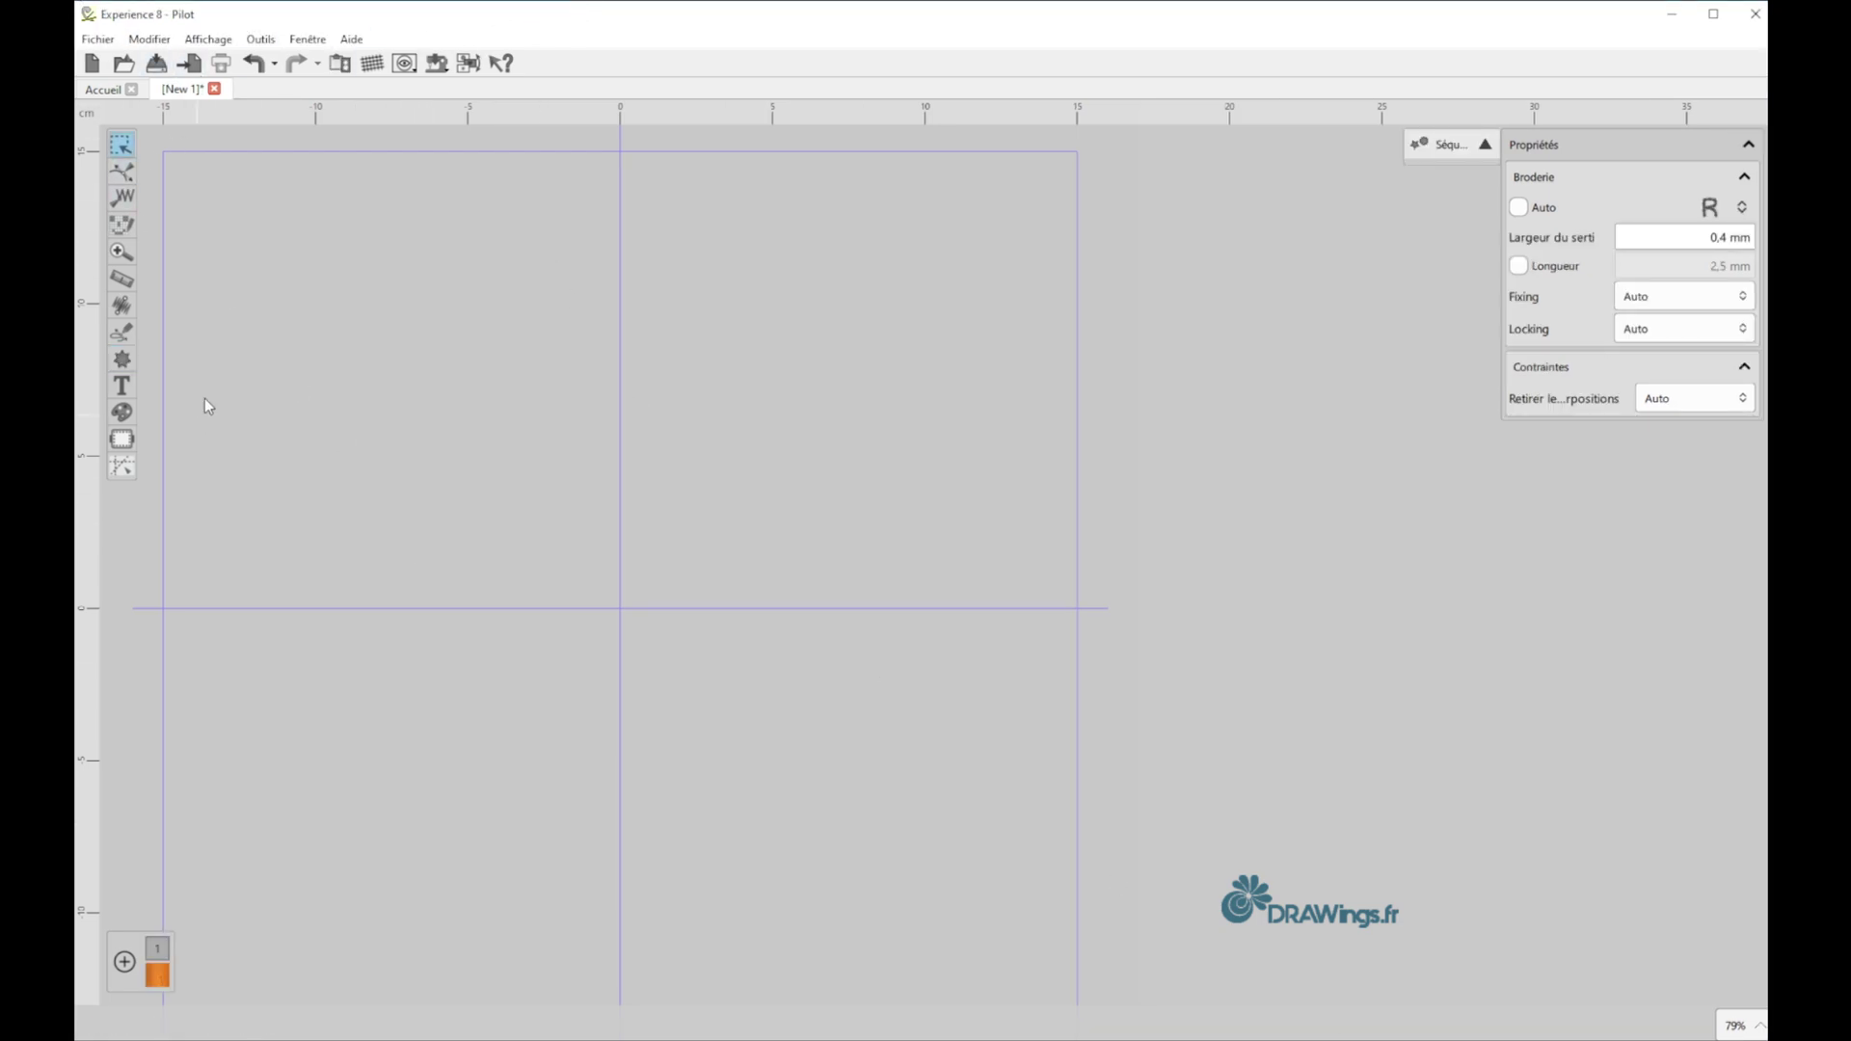
- Draw a rectangle about 69 × 61 mm with the Remplissage stitch type and a horizontal stitch direction, and select it
mouse_move(123, 360)
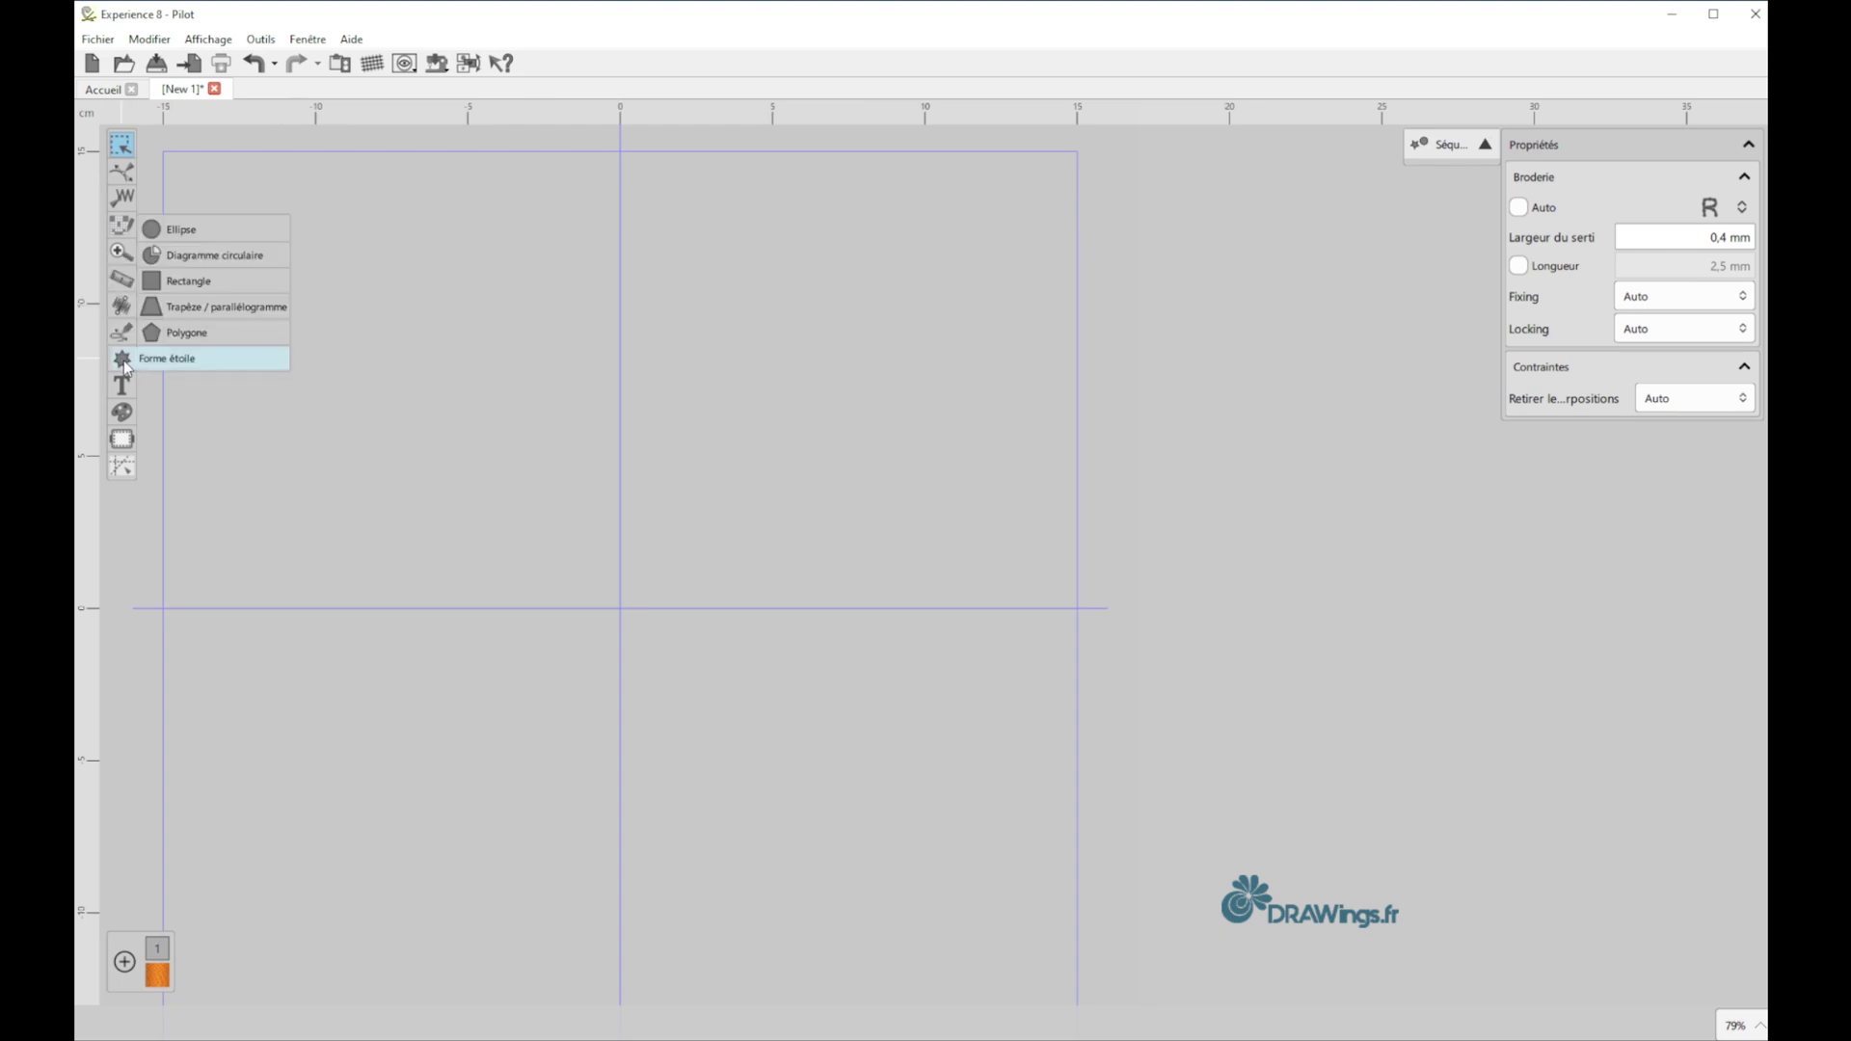
click(185, 281)
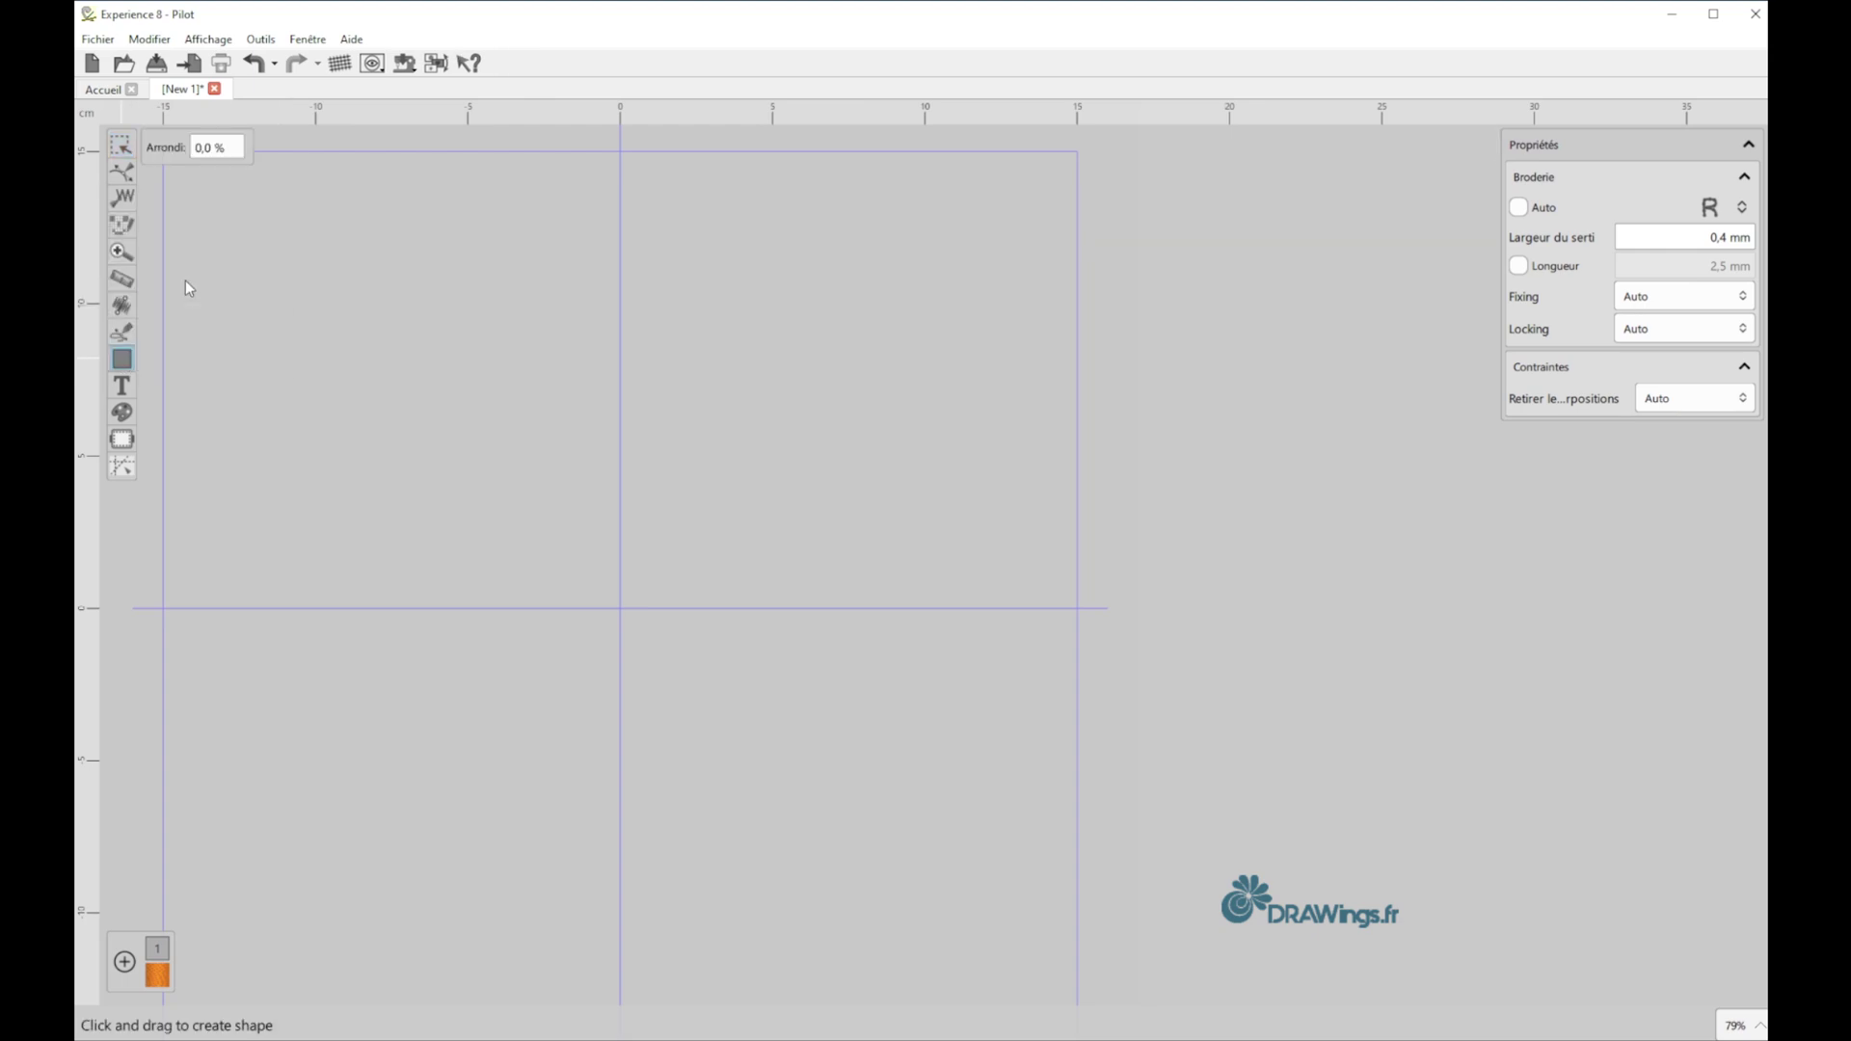
click(1709, 209)
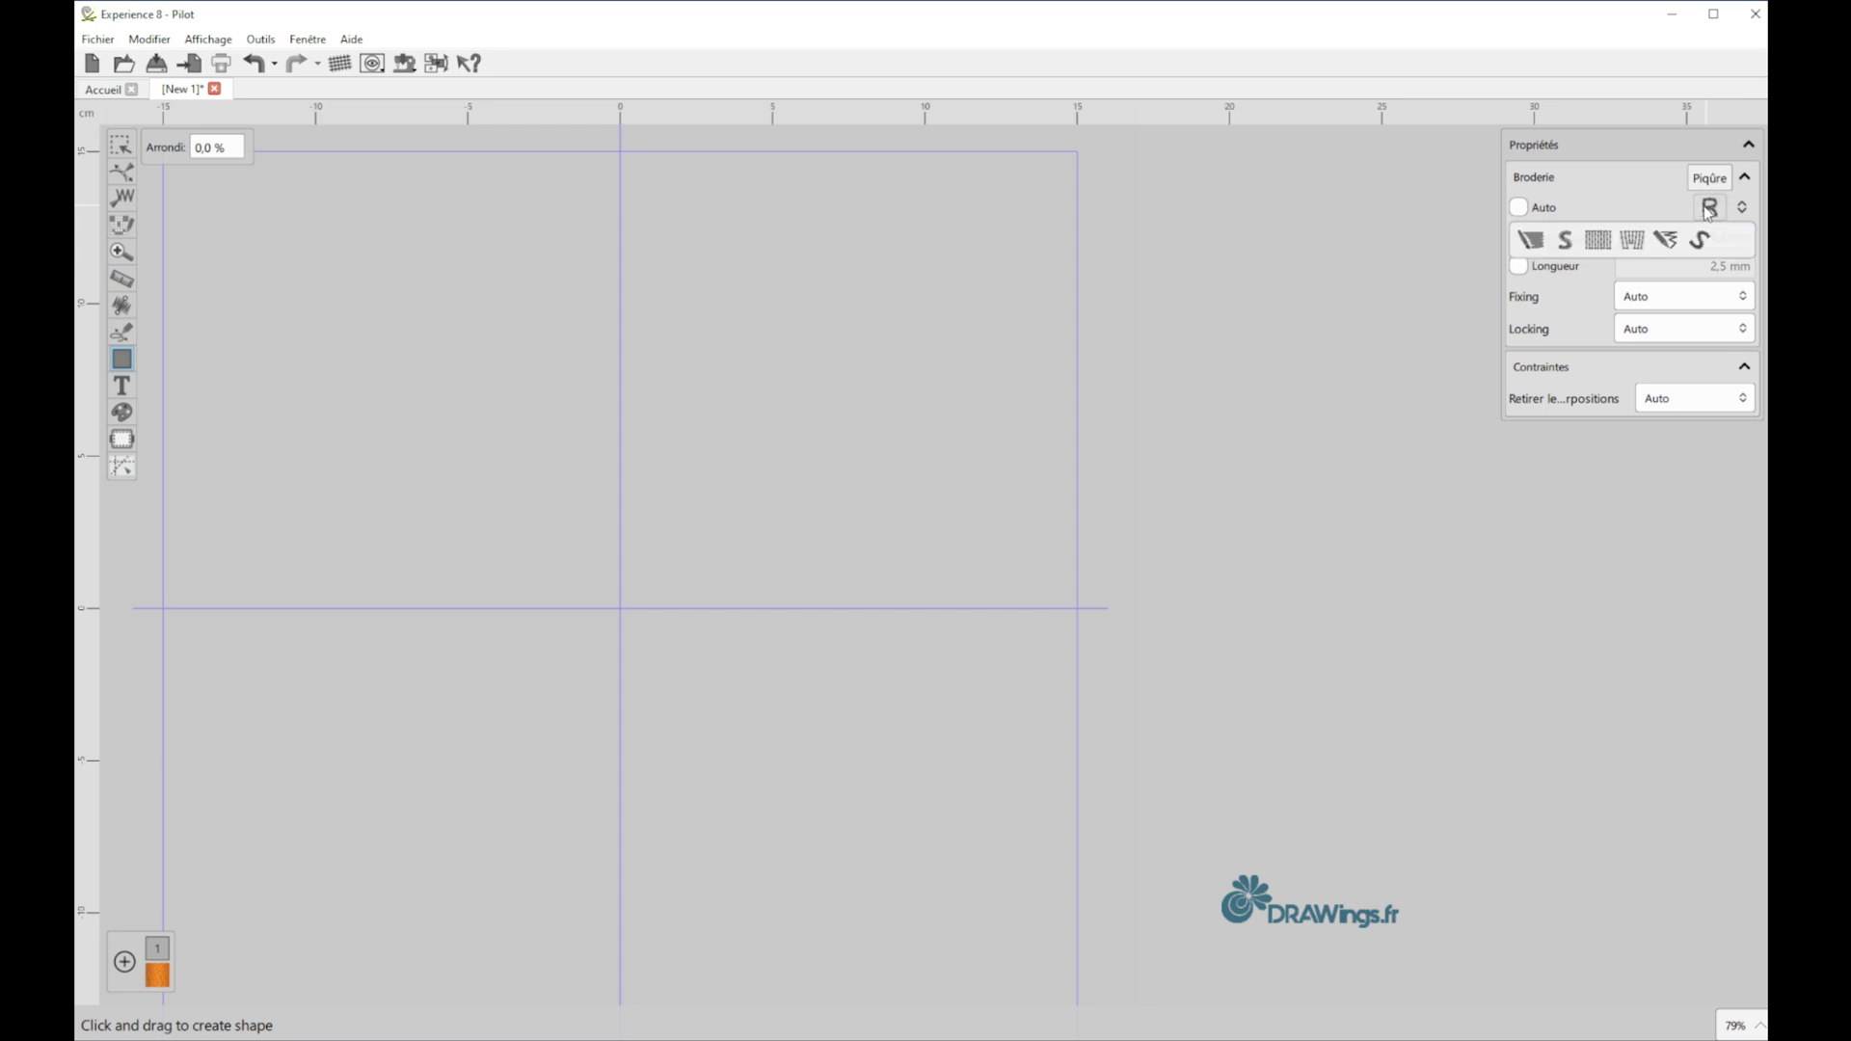
click(1600, 241)
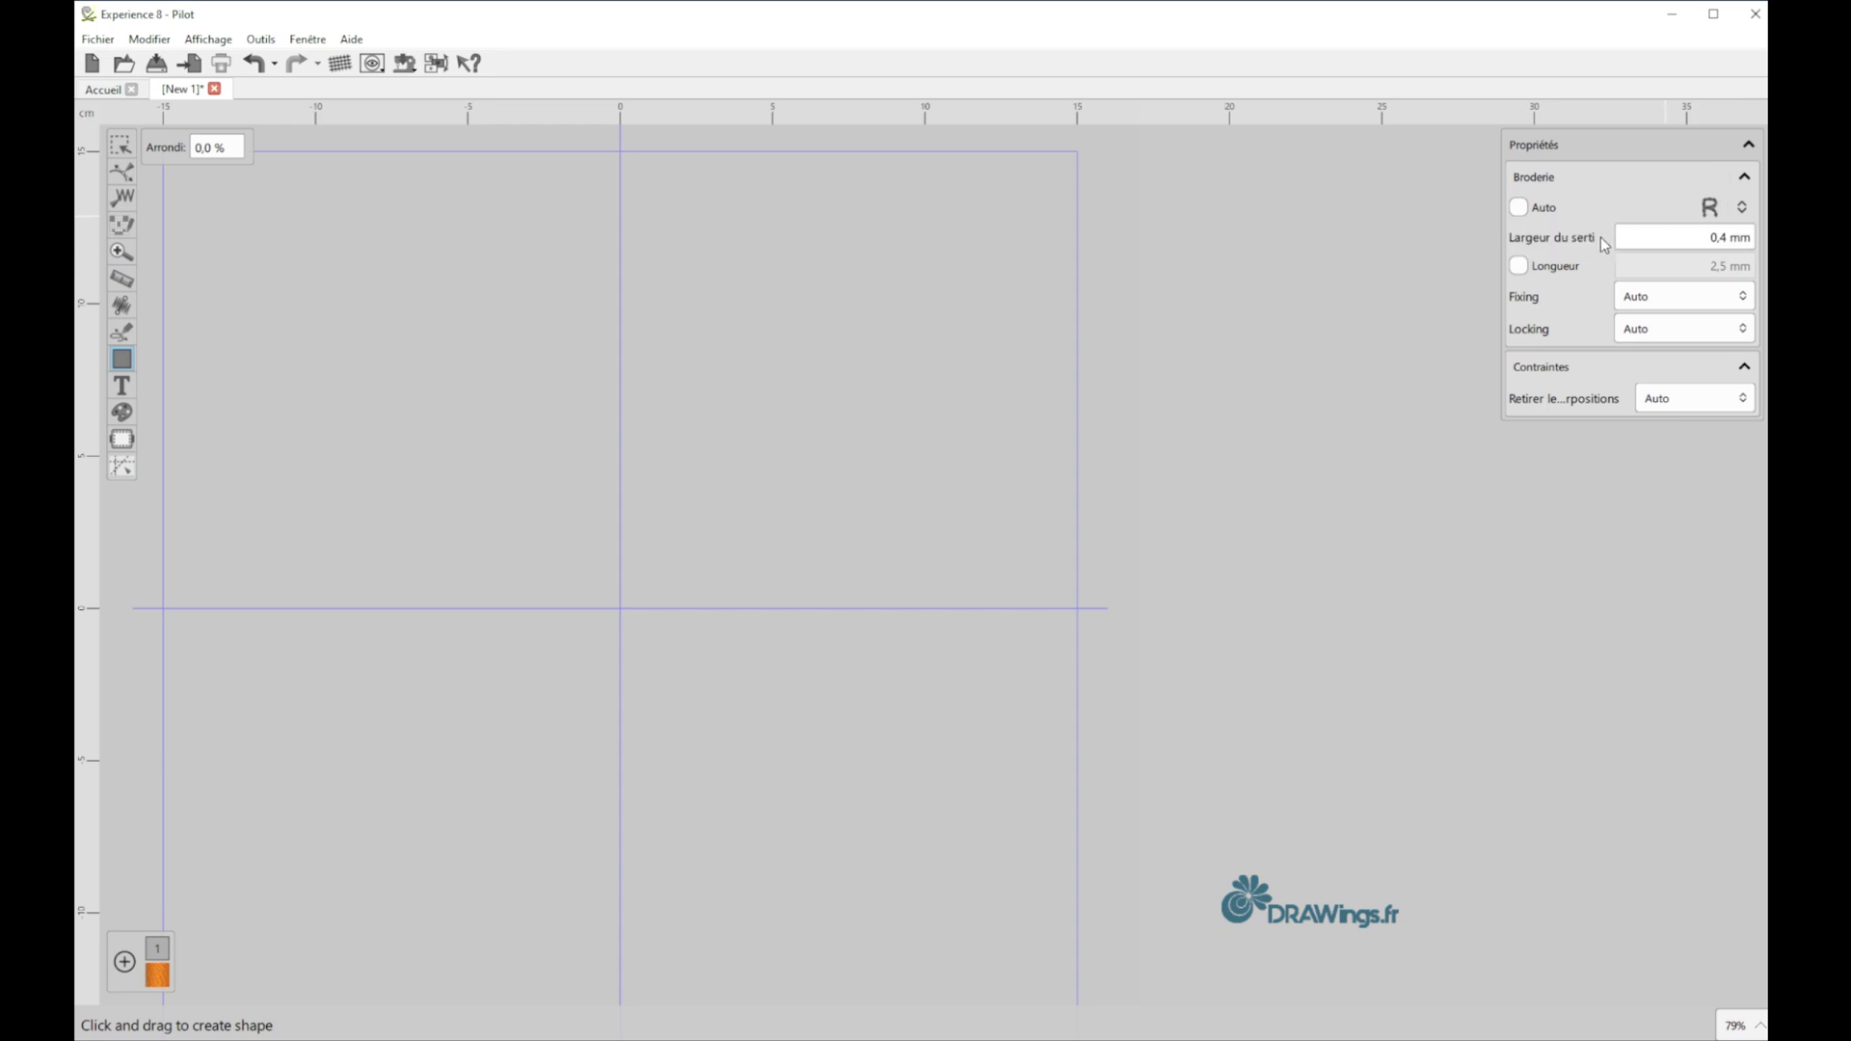
click(121, 359)
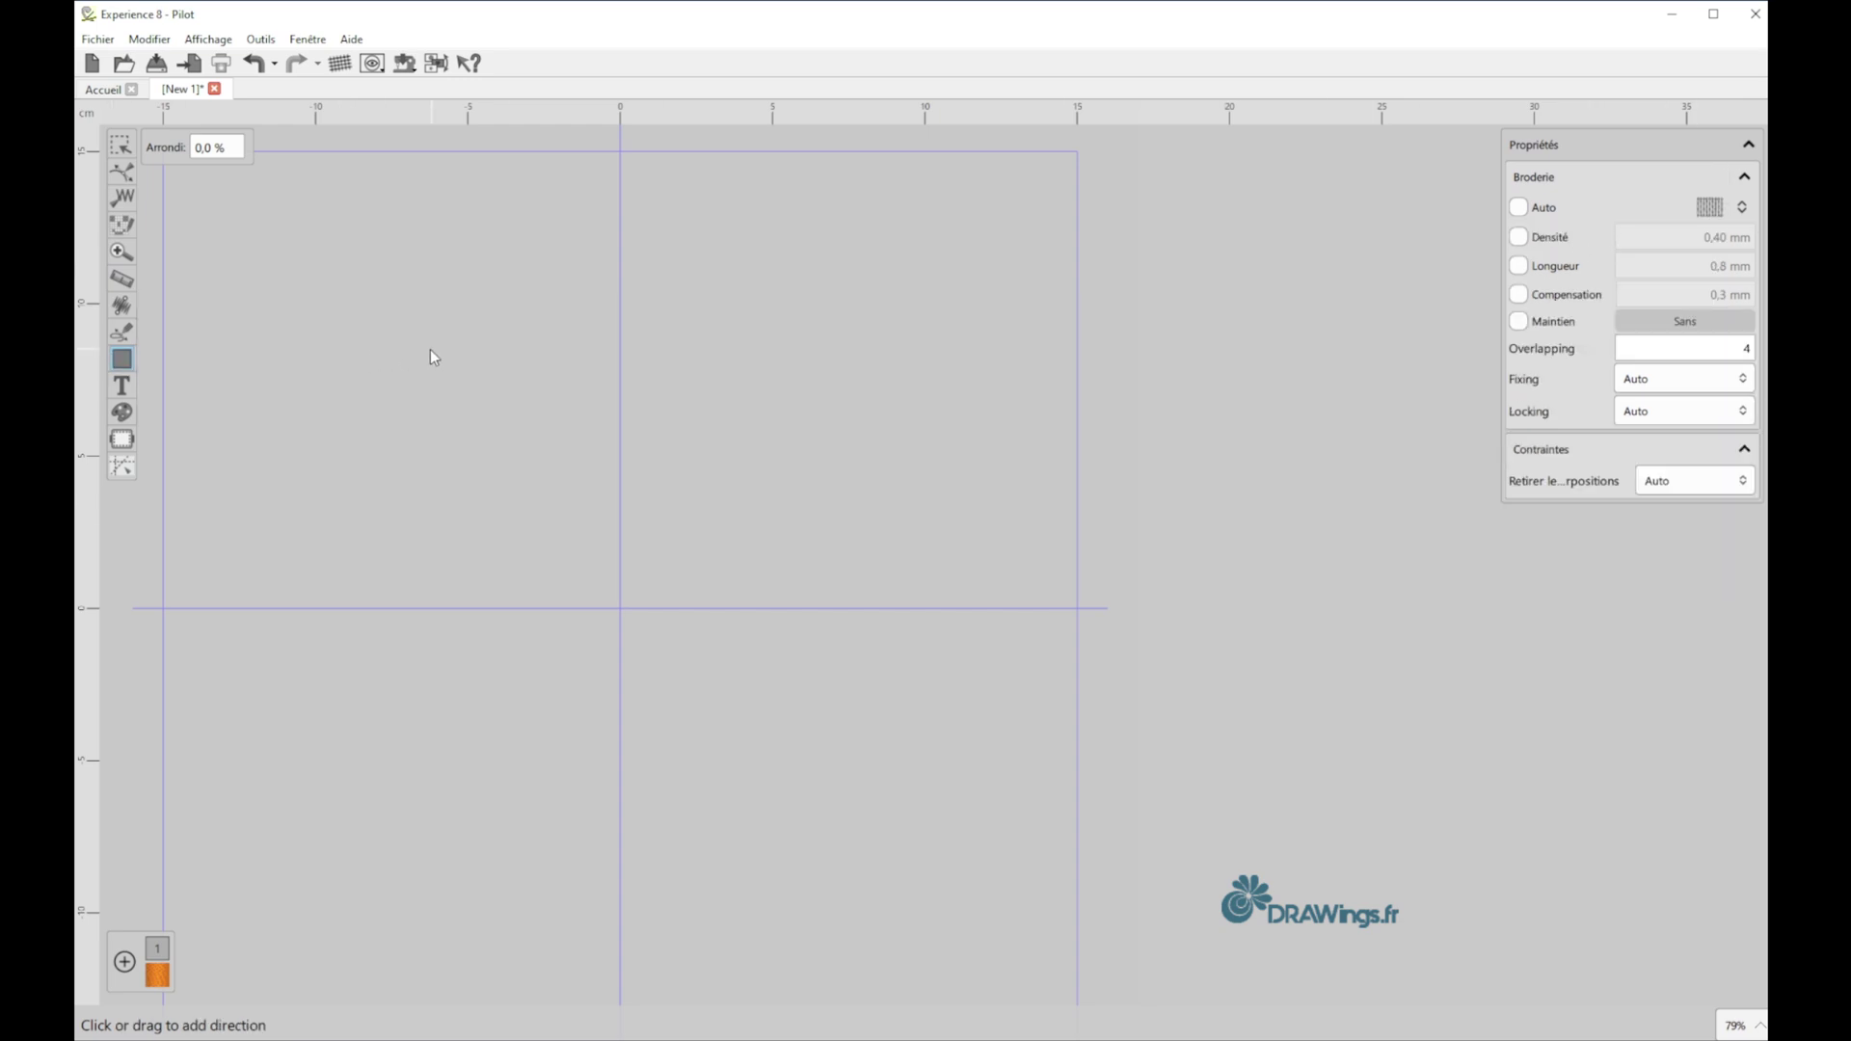
mouse_move(444, 406)
mouse_down()
mouse_move(591, 508)
mouse_move(599, 426)
mouse_move(639, 405)
mouse_up()
drag(507, 458, 719, 644)
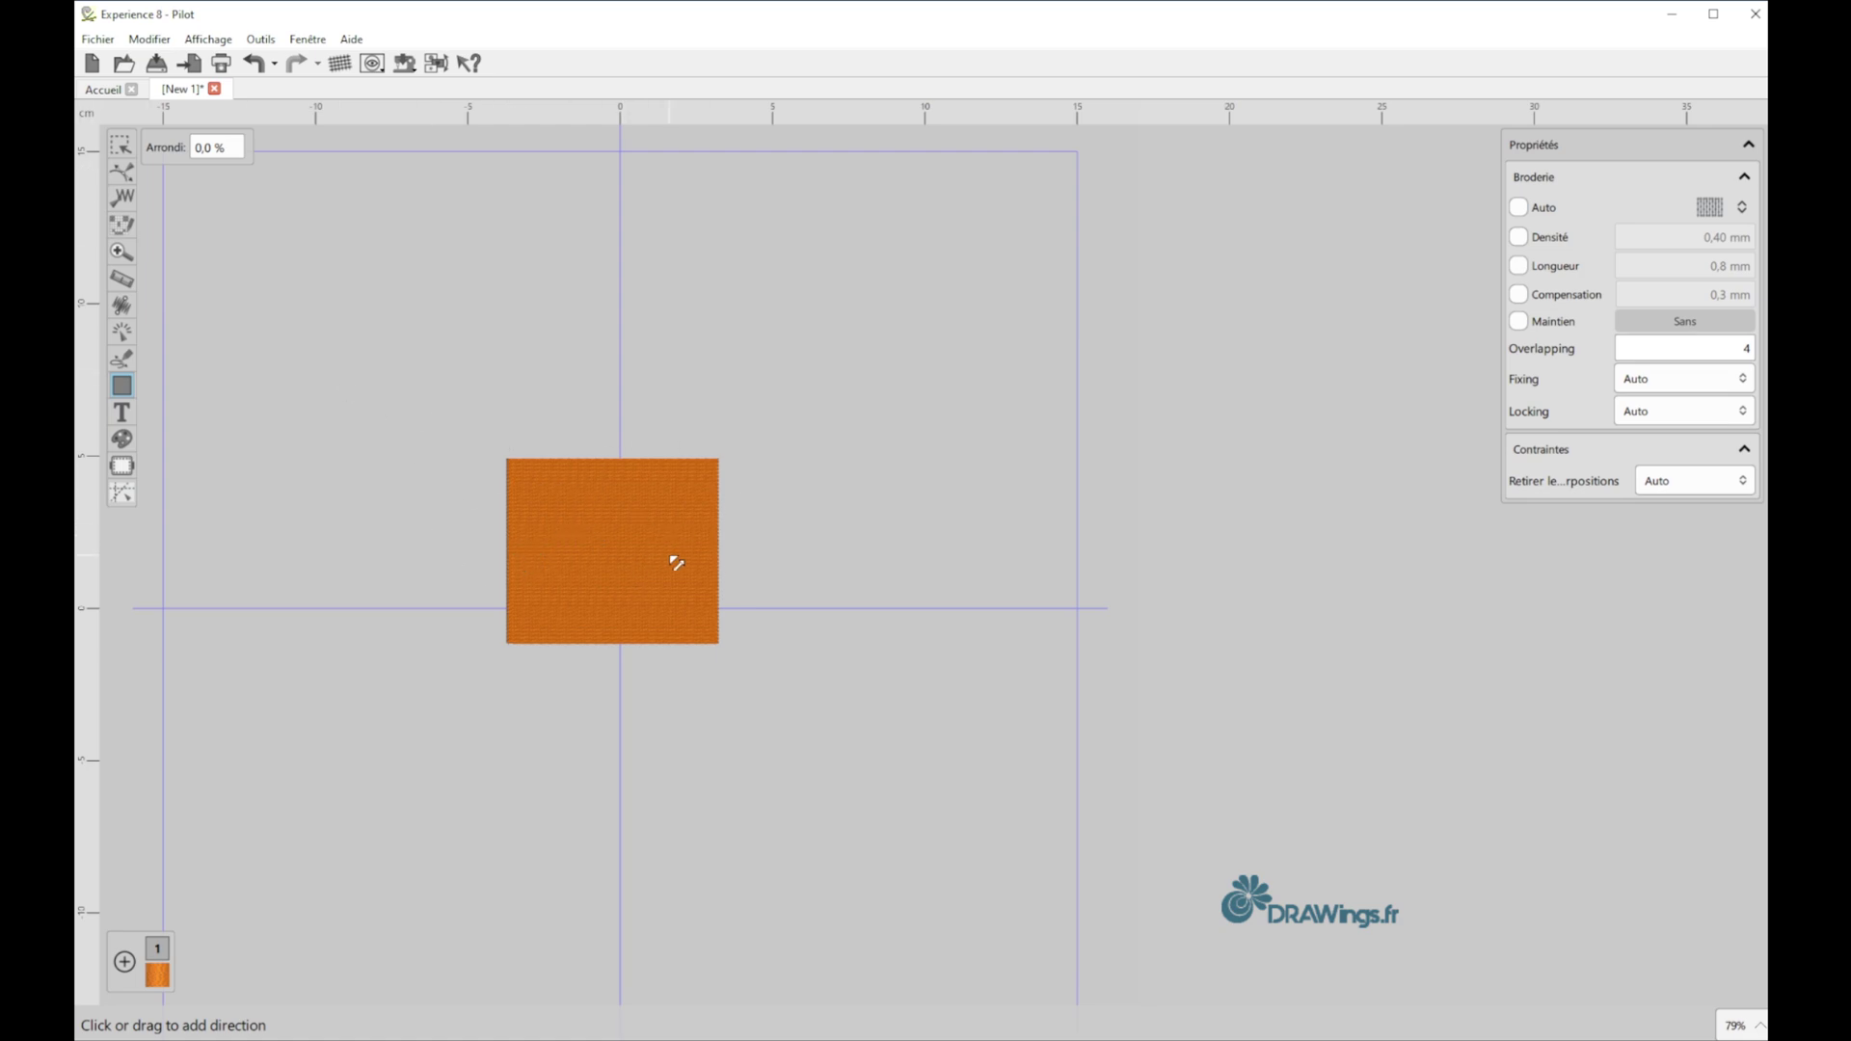
click(121, 144)
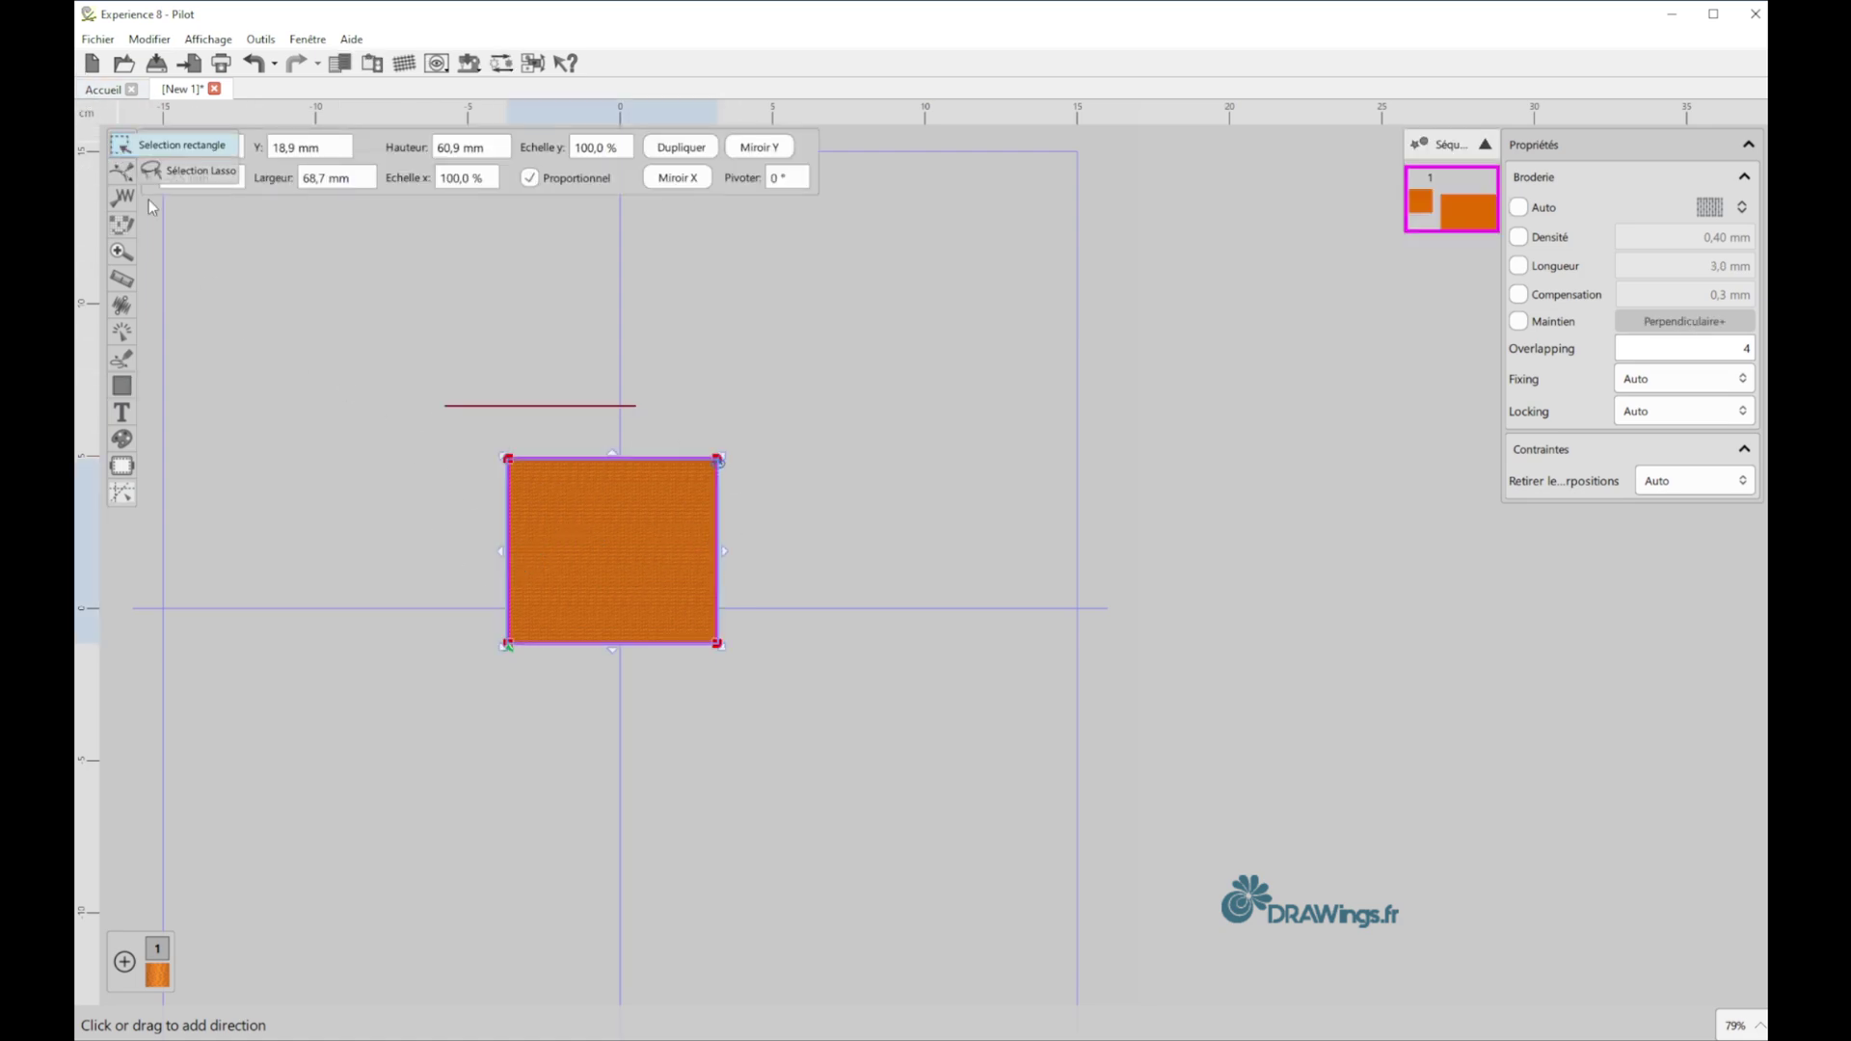
- Try the Piqûre and Bourdon sériel stitch types on the rectangle
click(1712, 207)
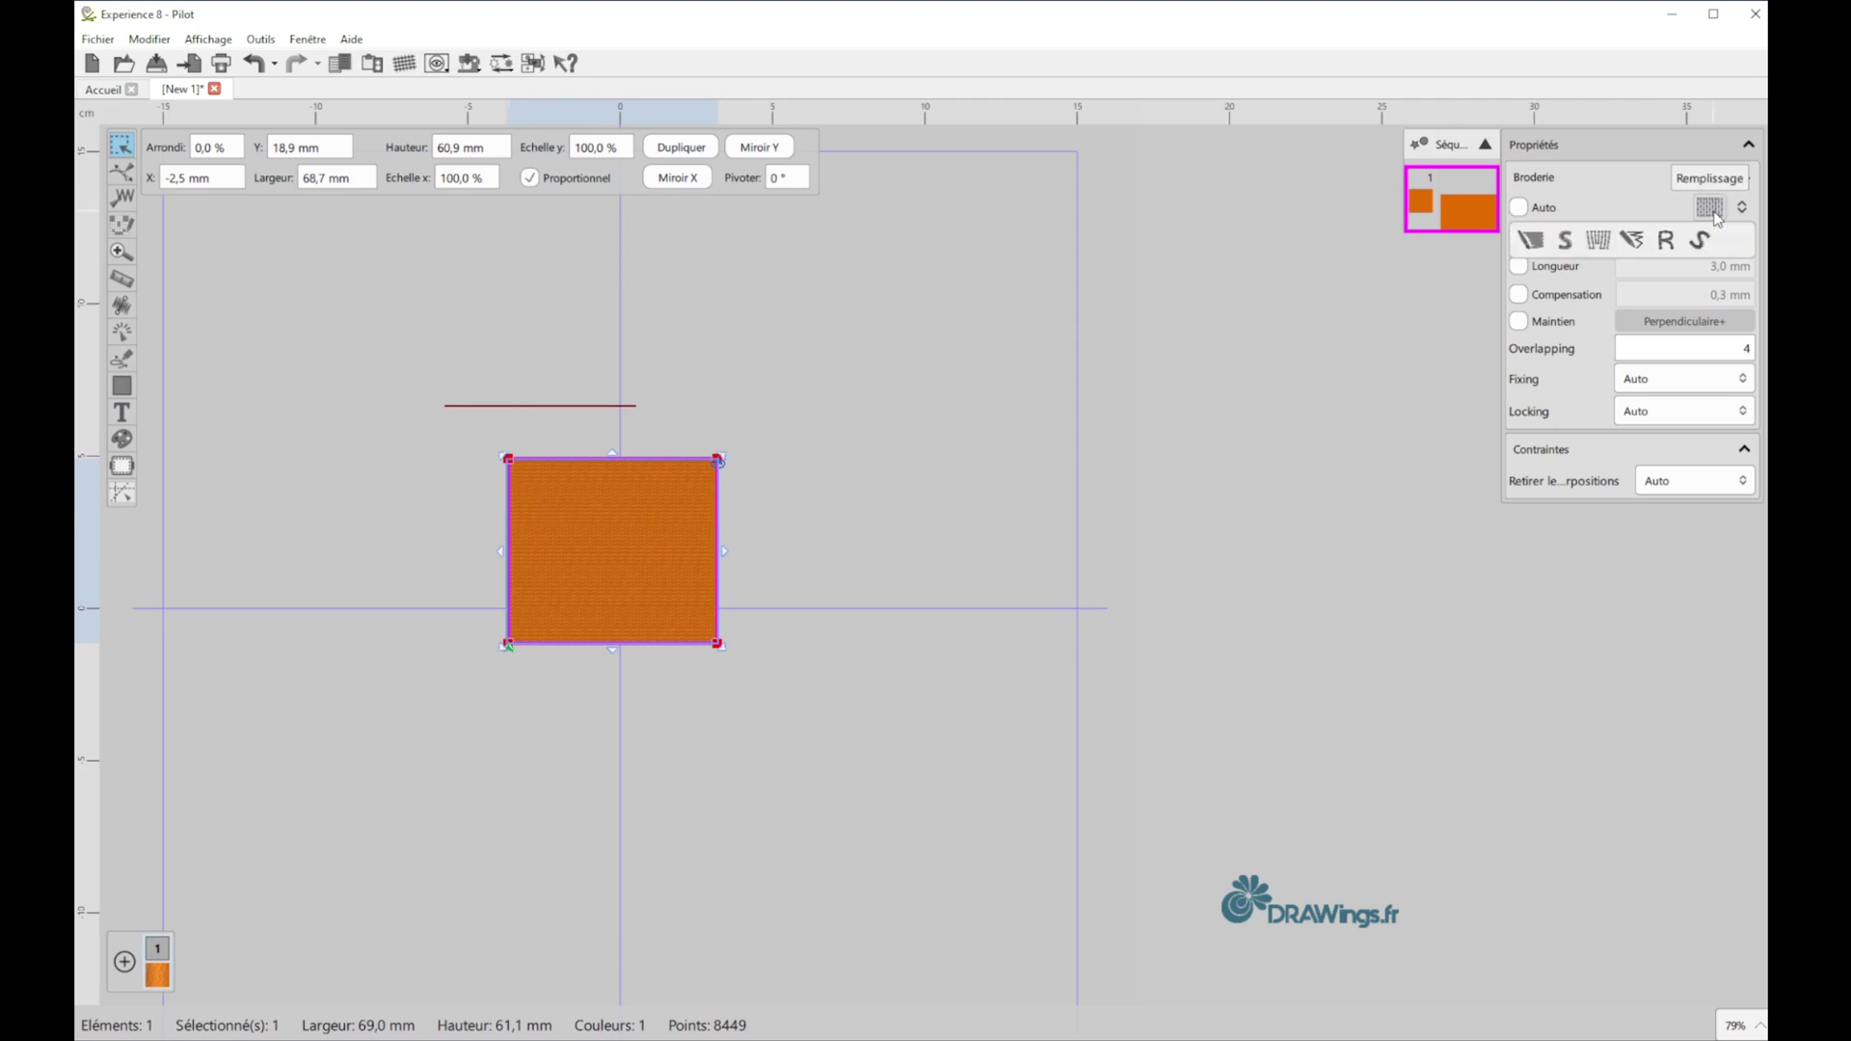
click(1666, 241)
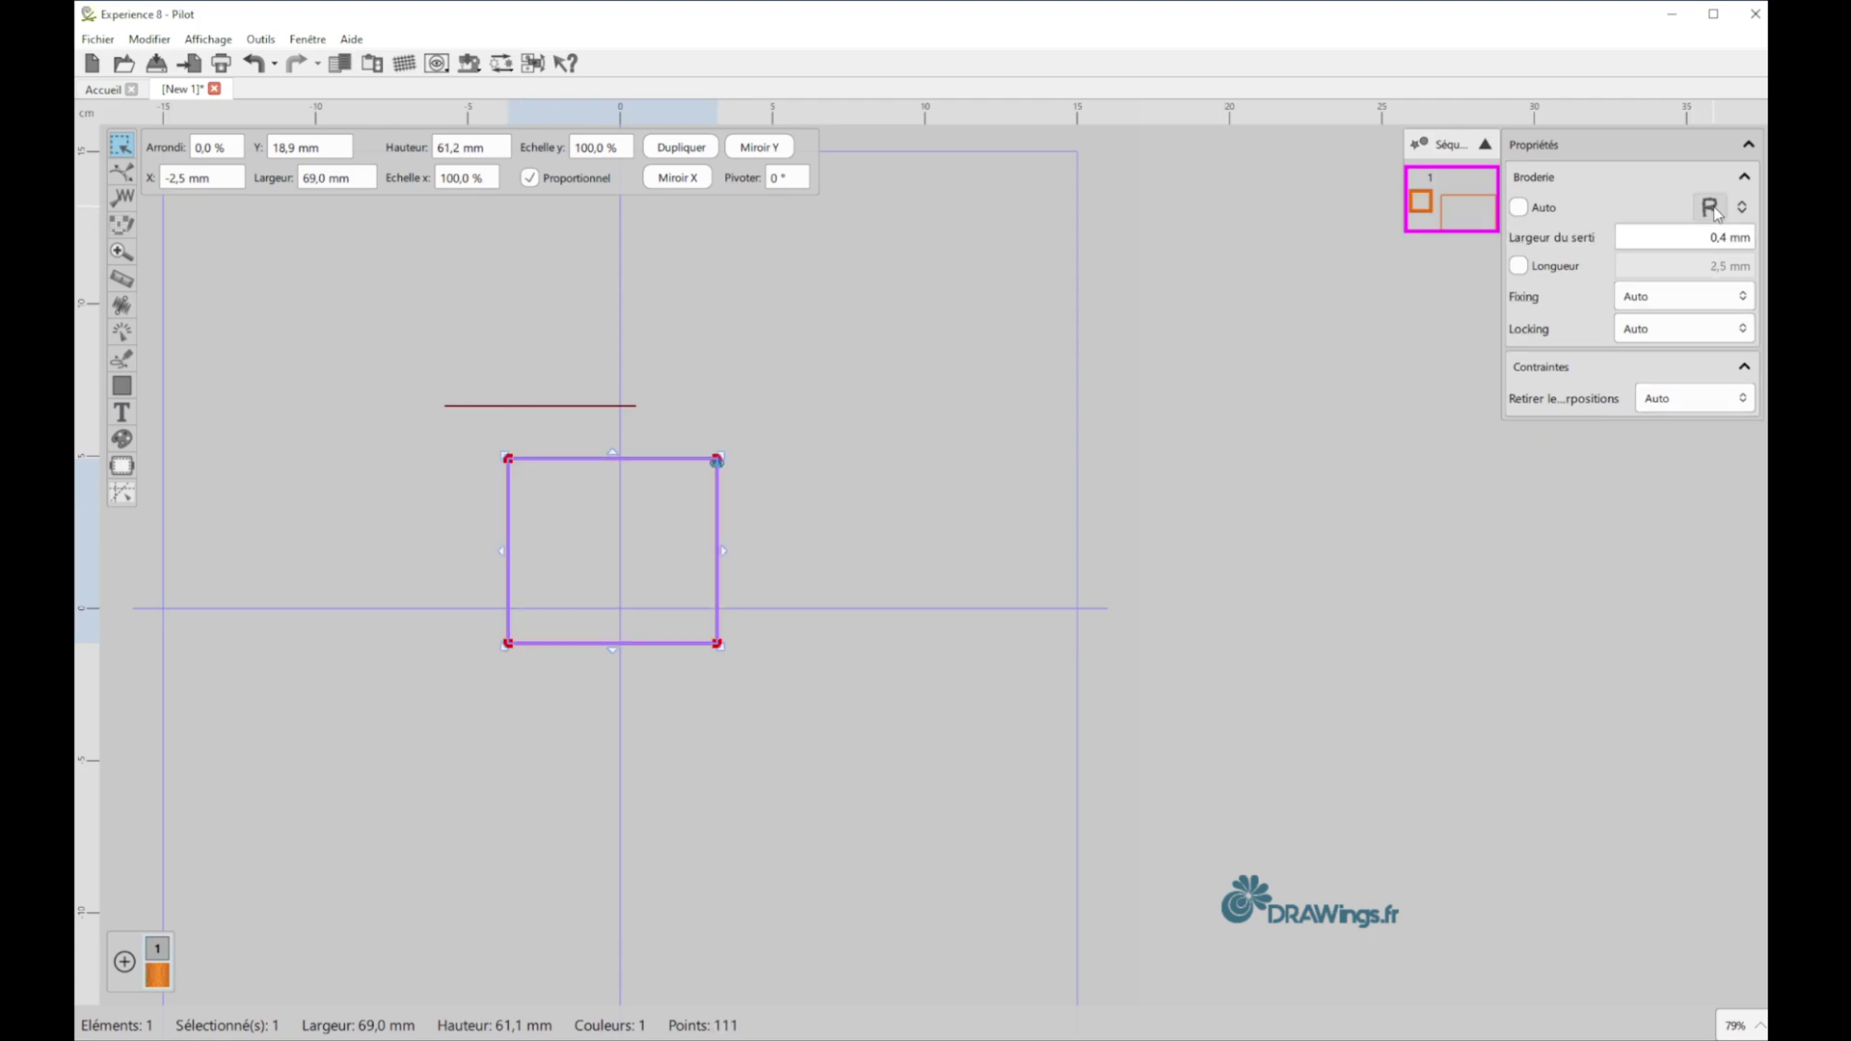
click(1712, 208)
click(1706, 241)
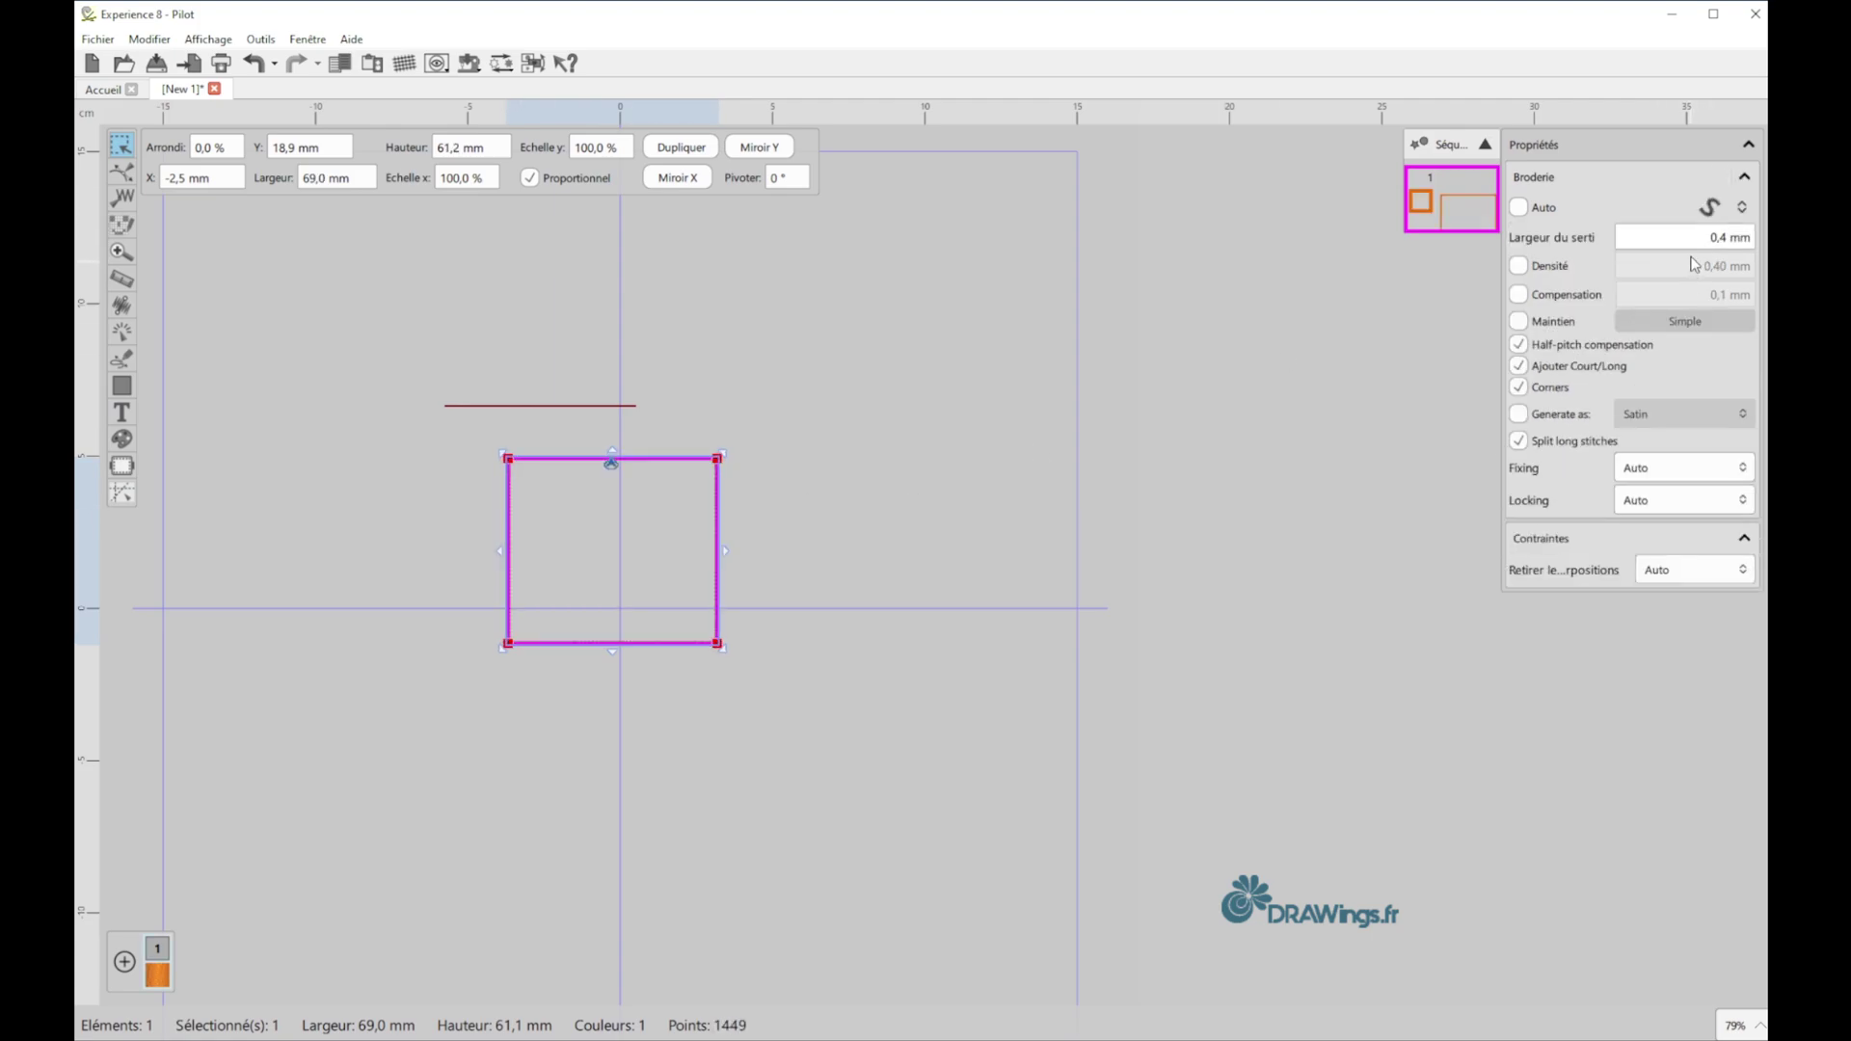
- Set the rectangle's border width to 3.5 mm and return its stitch type to Remplissage
click(1701, 241)
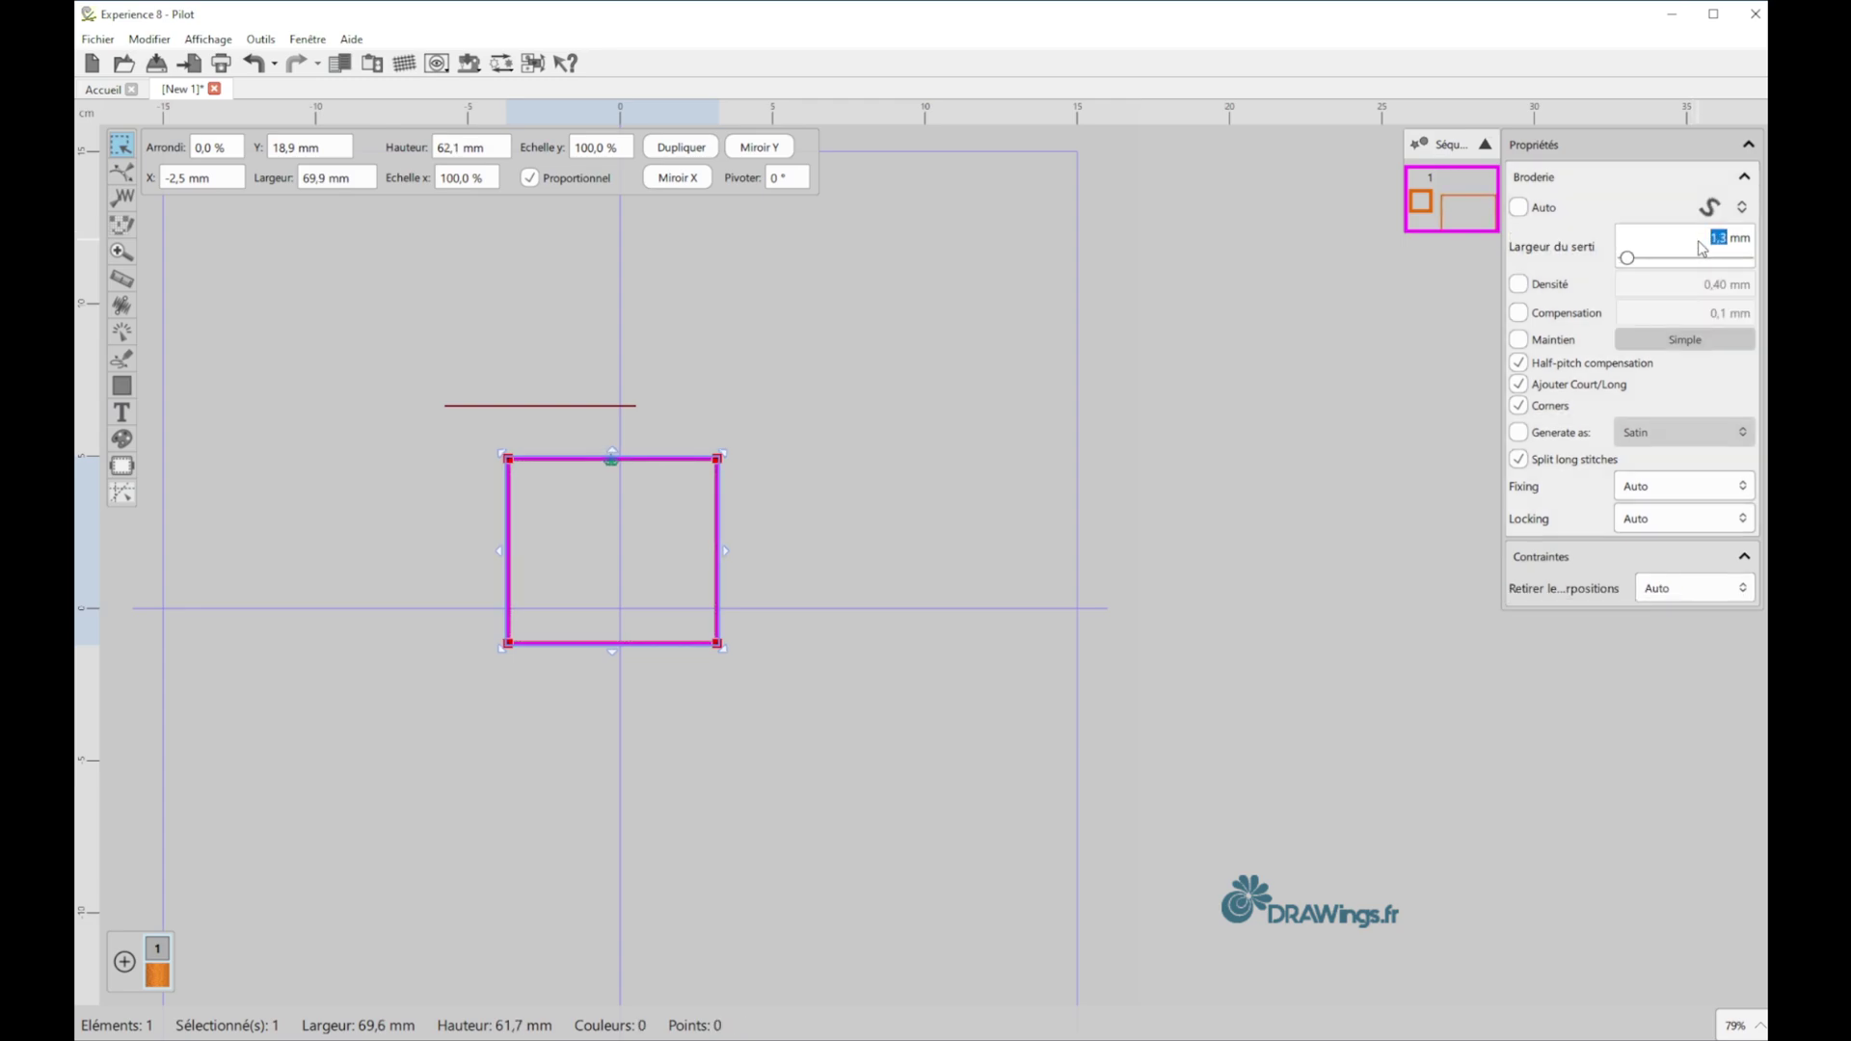
text(3,5)
key(Return)
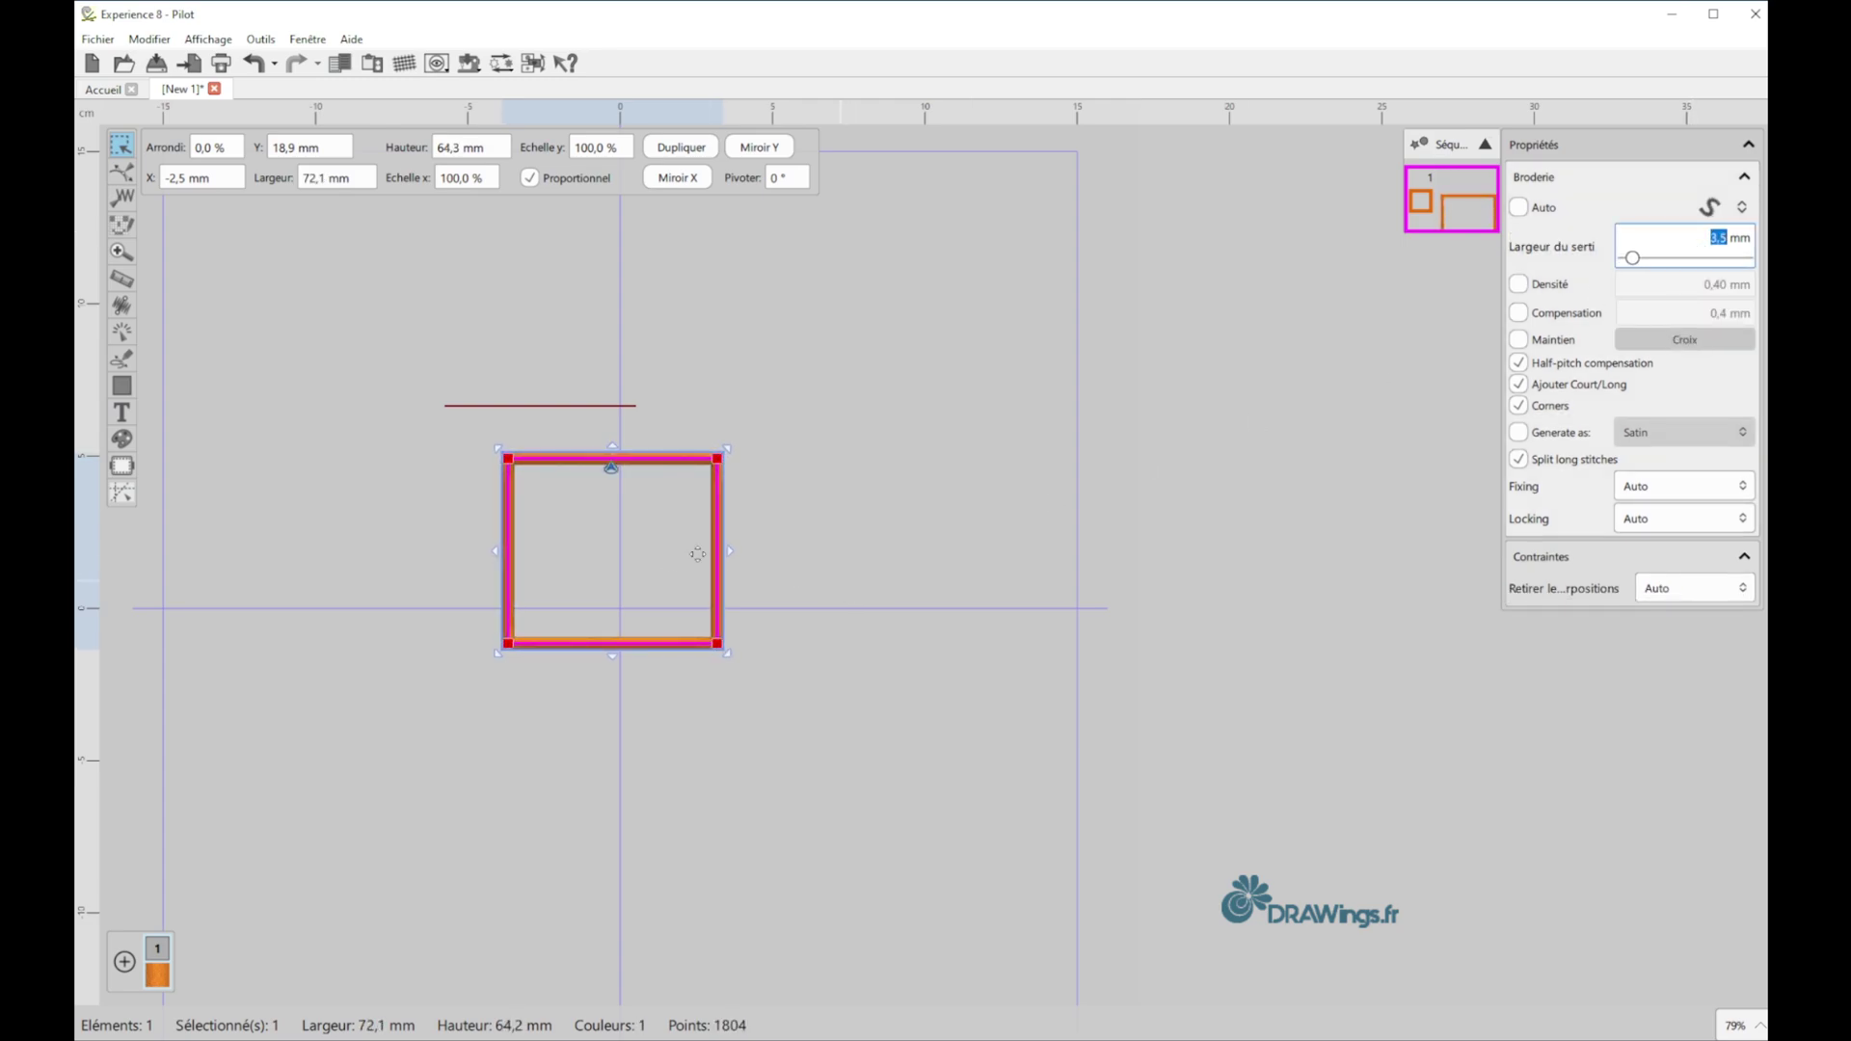
scroll(661, 537, up, 3)
scroll(1678, 238, up, 3)
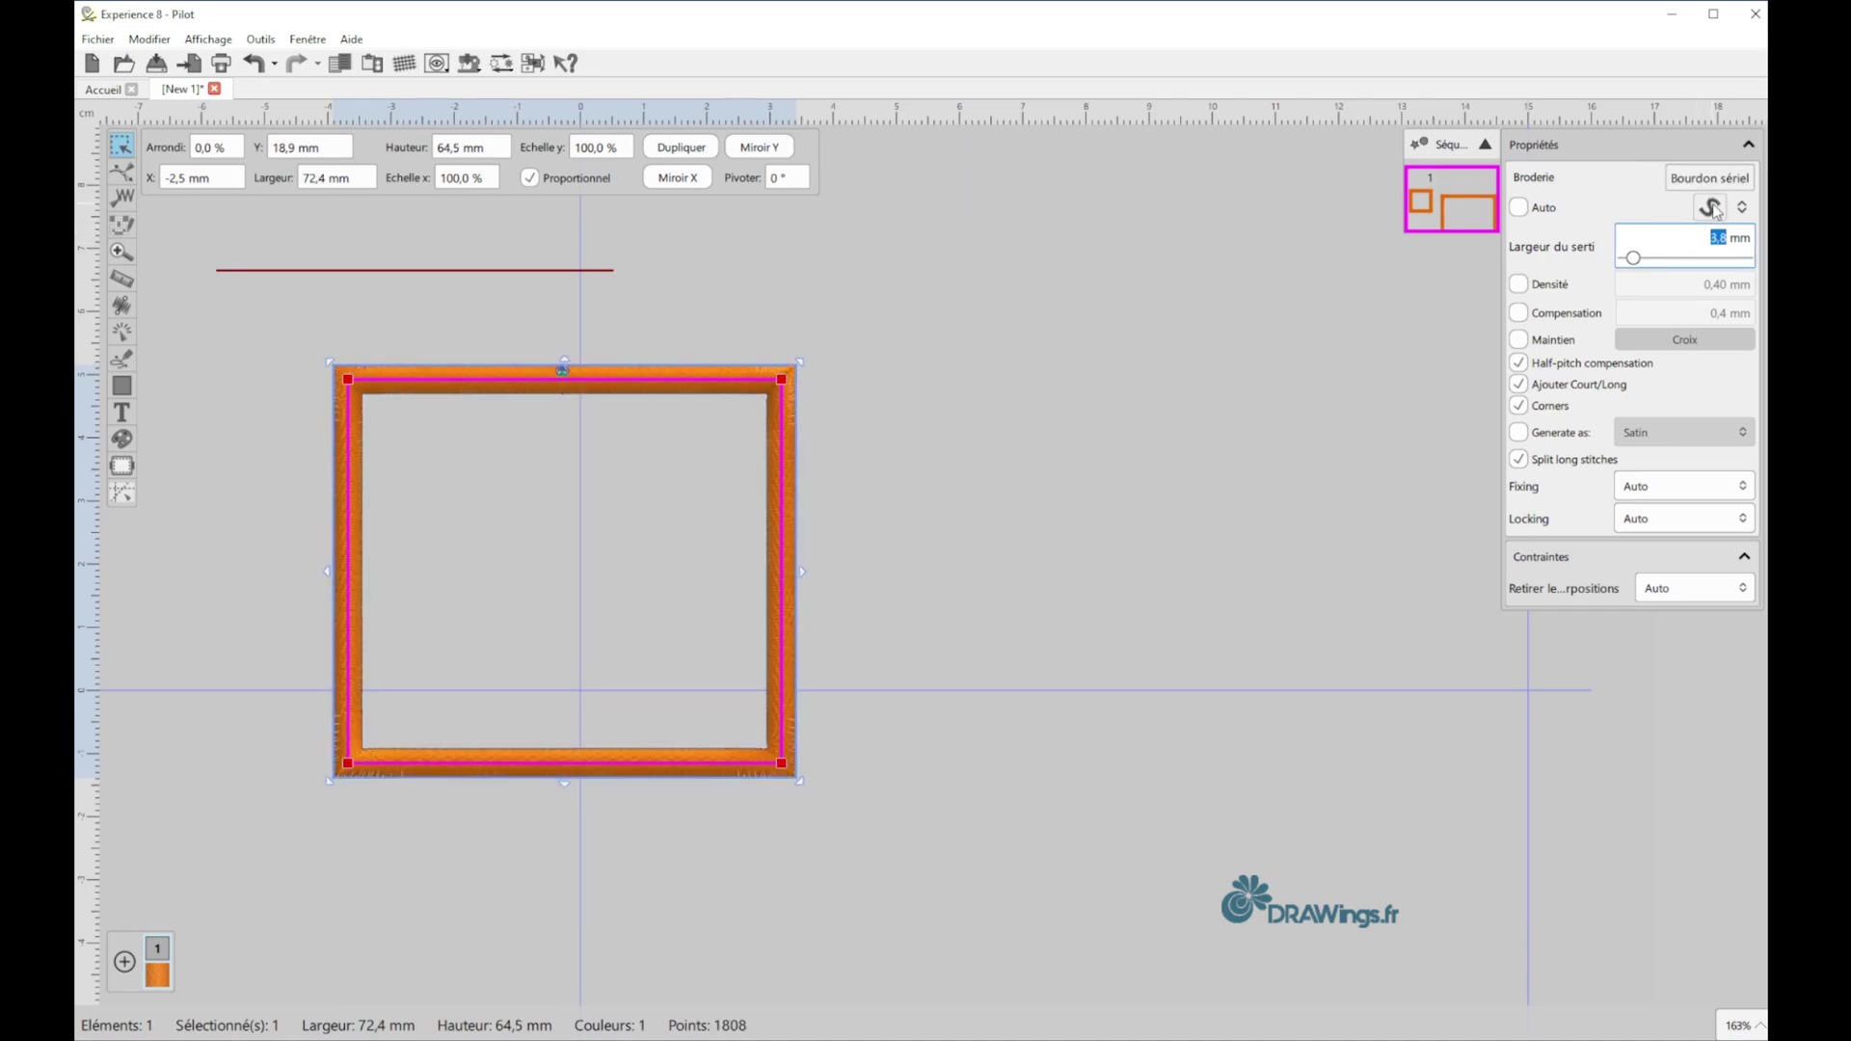
click(1710, 206)
click(1597, 241)
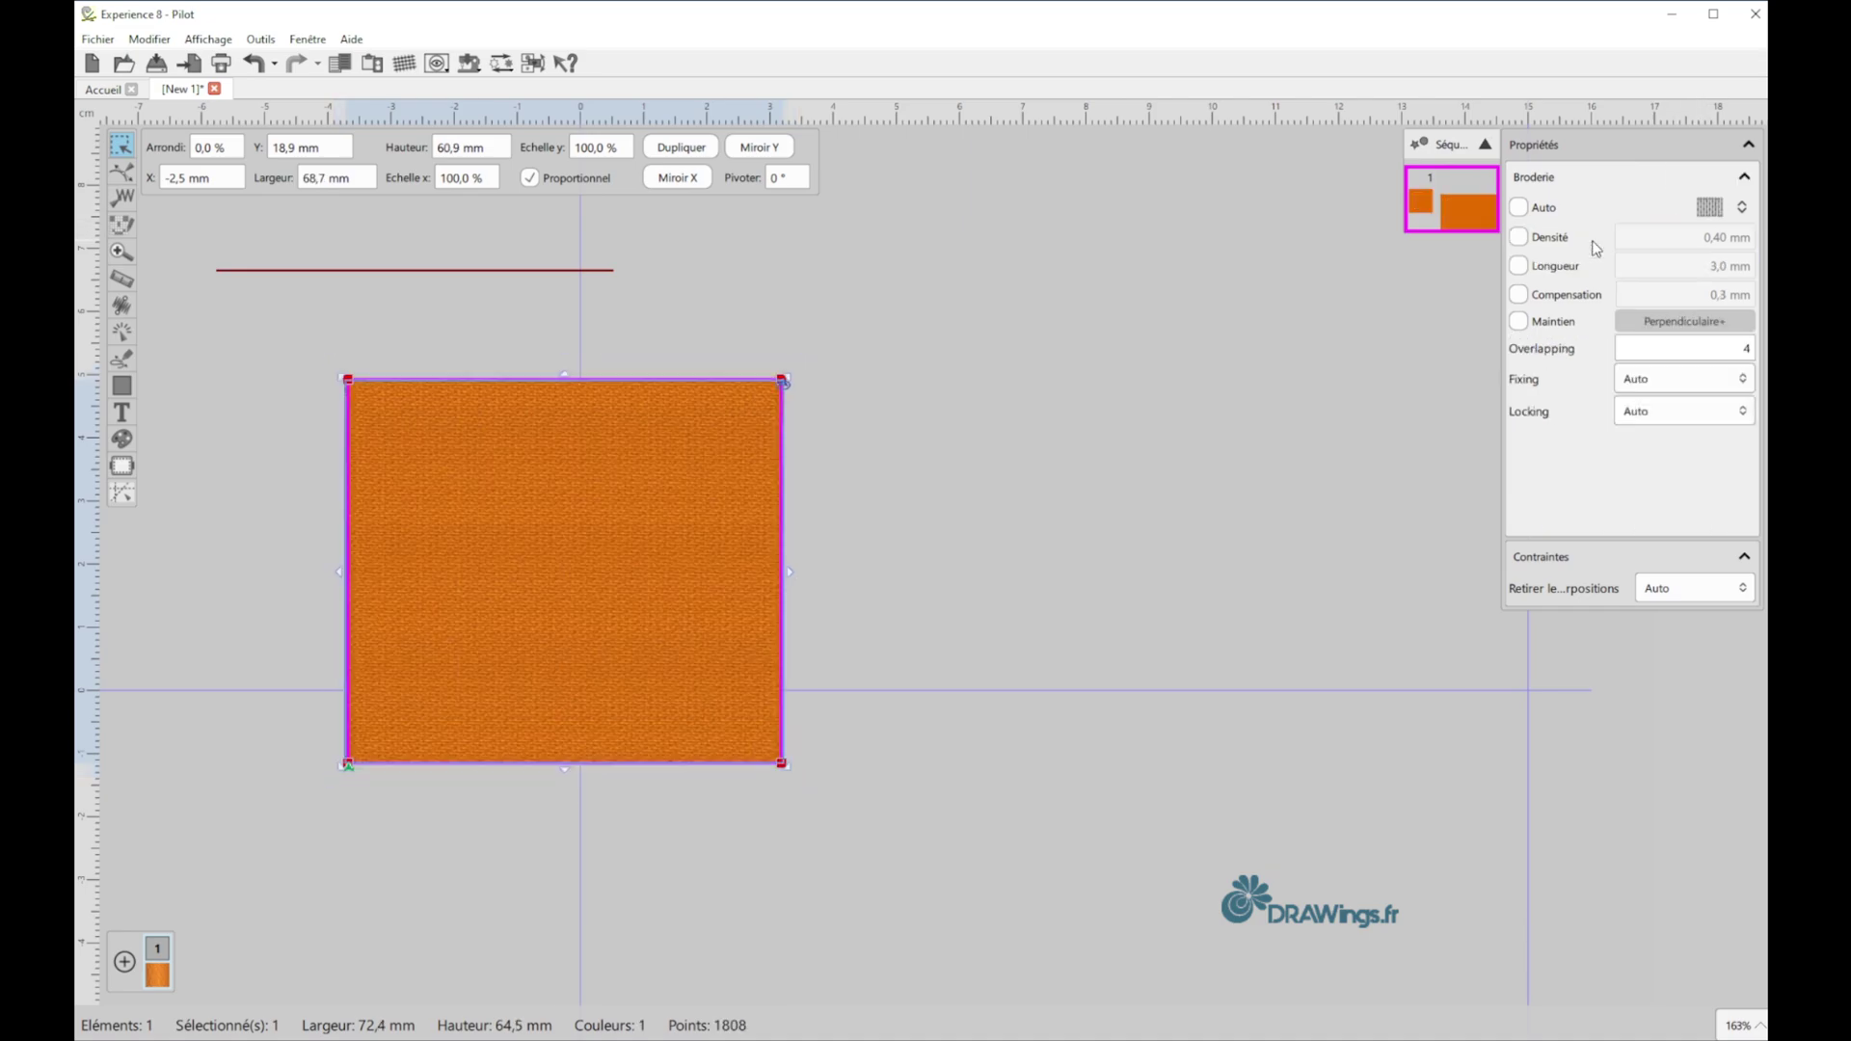
- Round the rectangle's corners to 27.6 % by reshaping its corner node
click(124, 175)
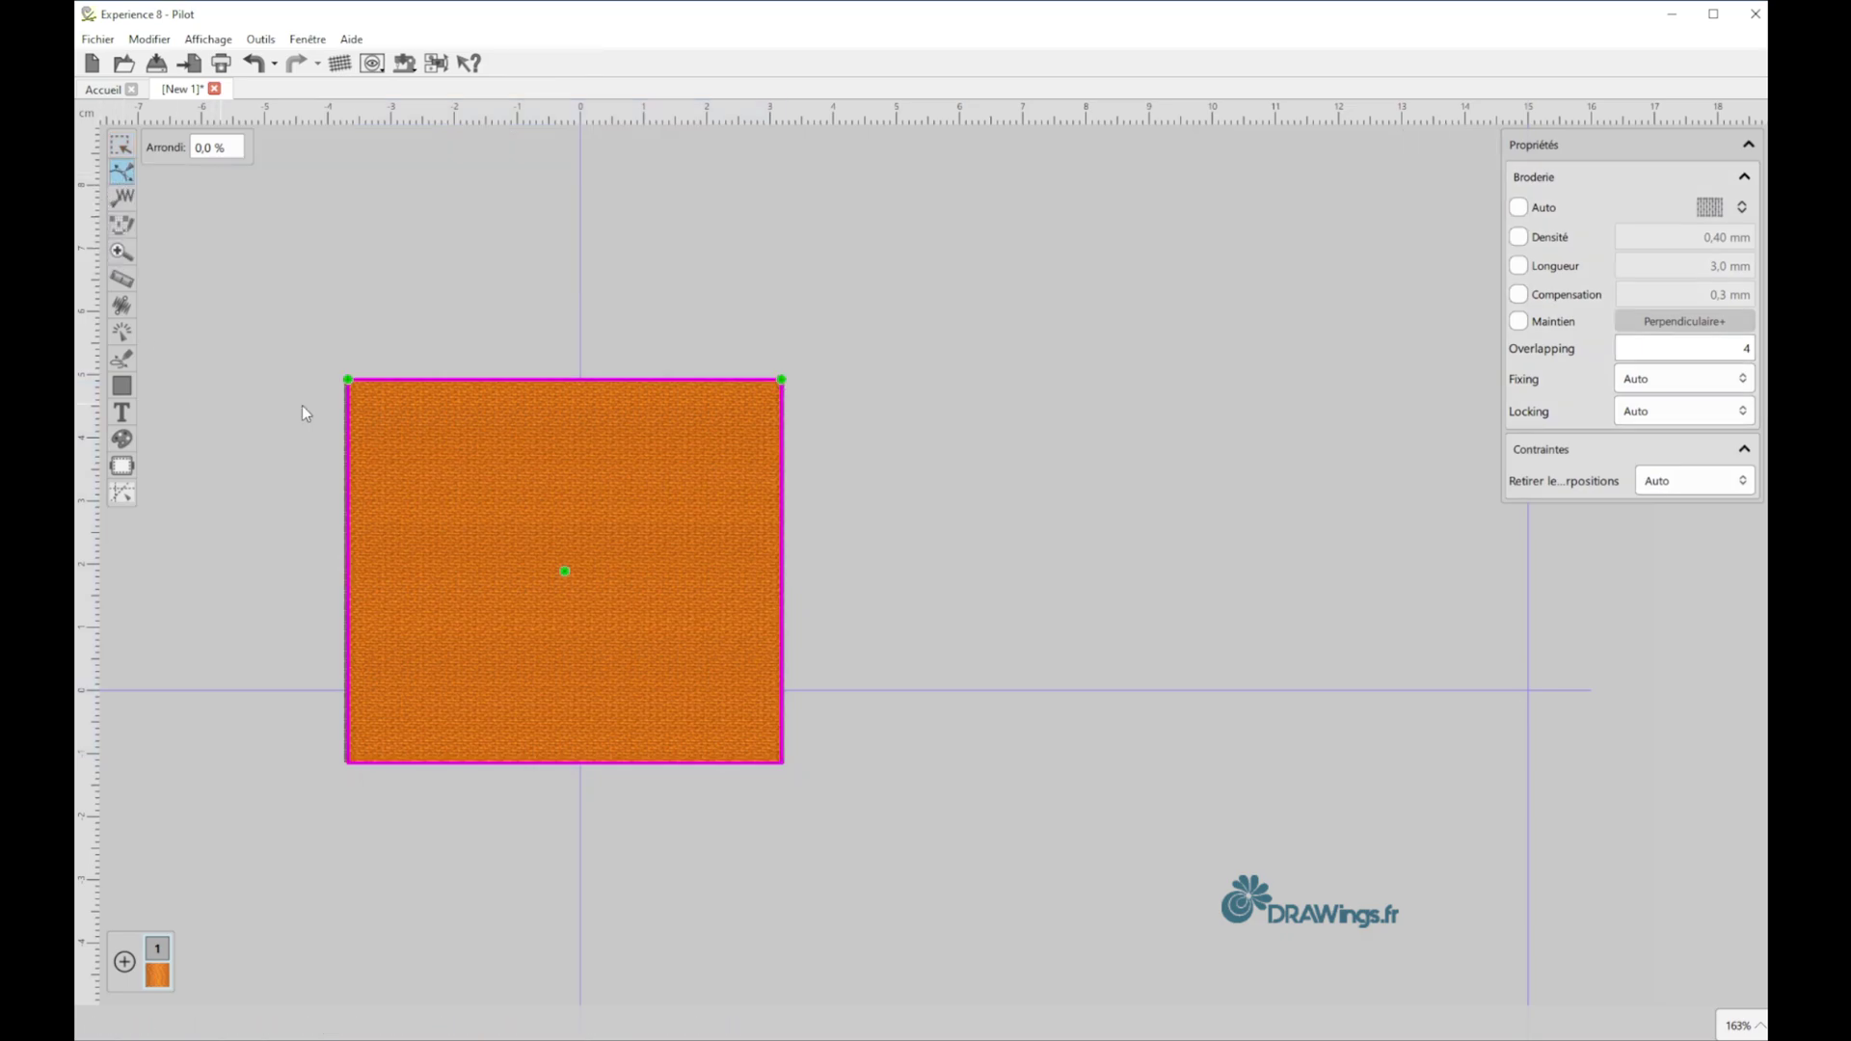
drag(349, 380, 412, 380)
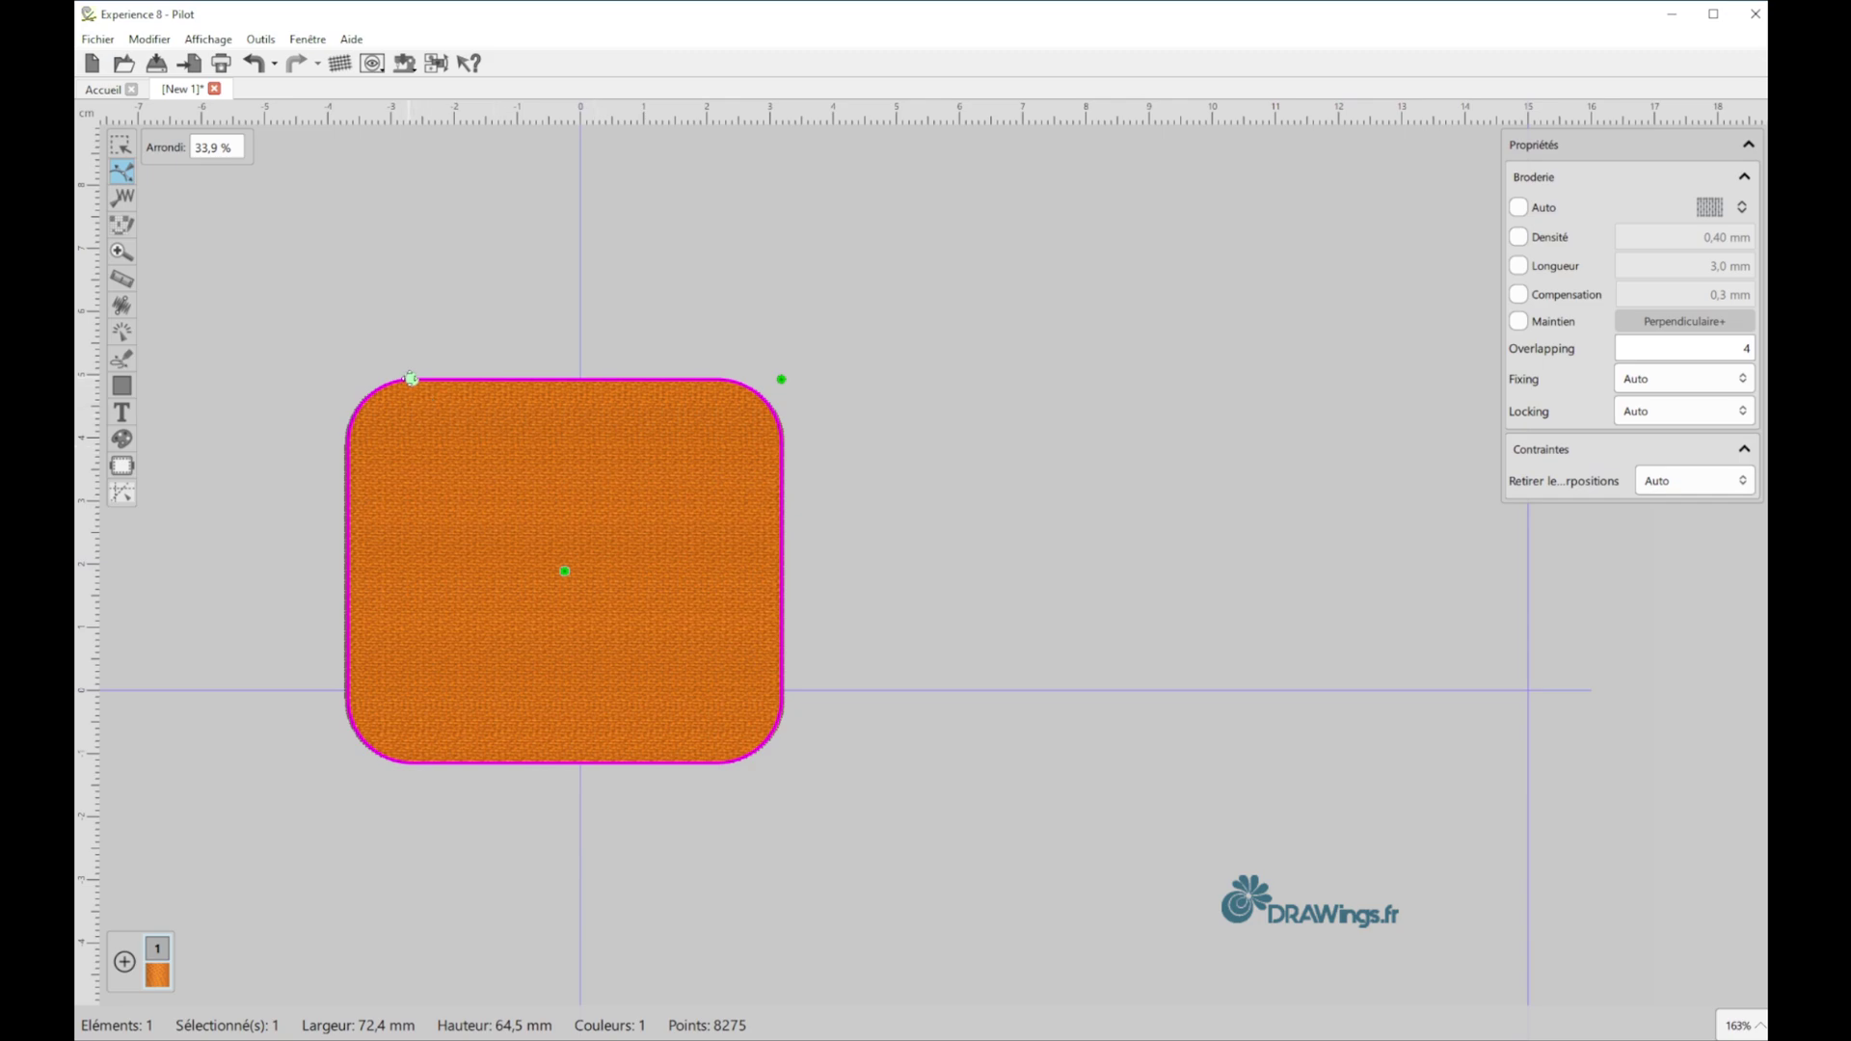
drag(413, 380, 400, 381)
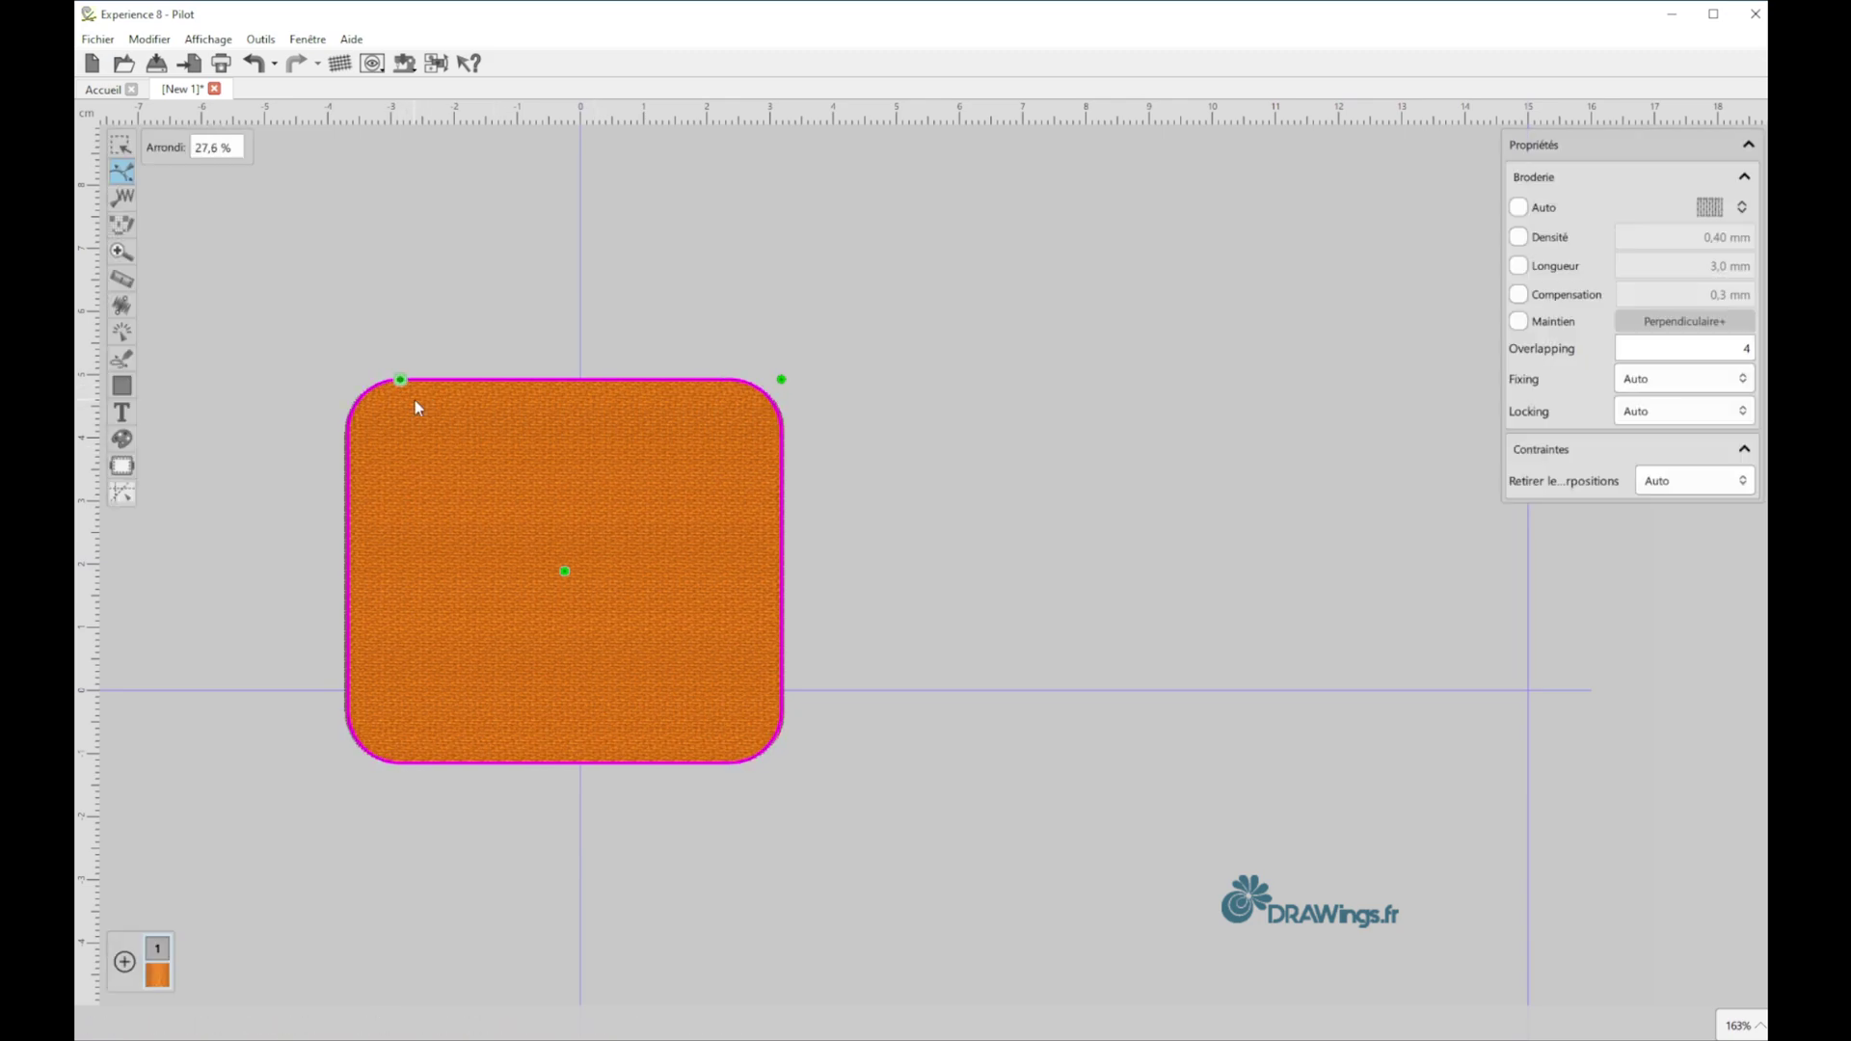
click(120, 144)
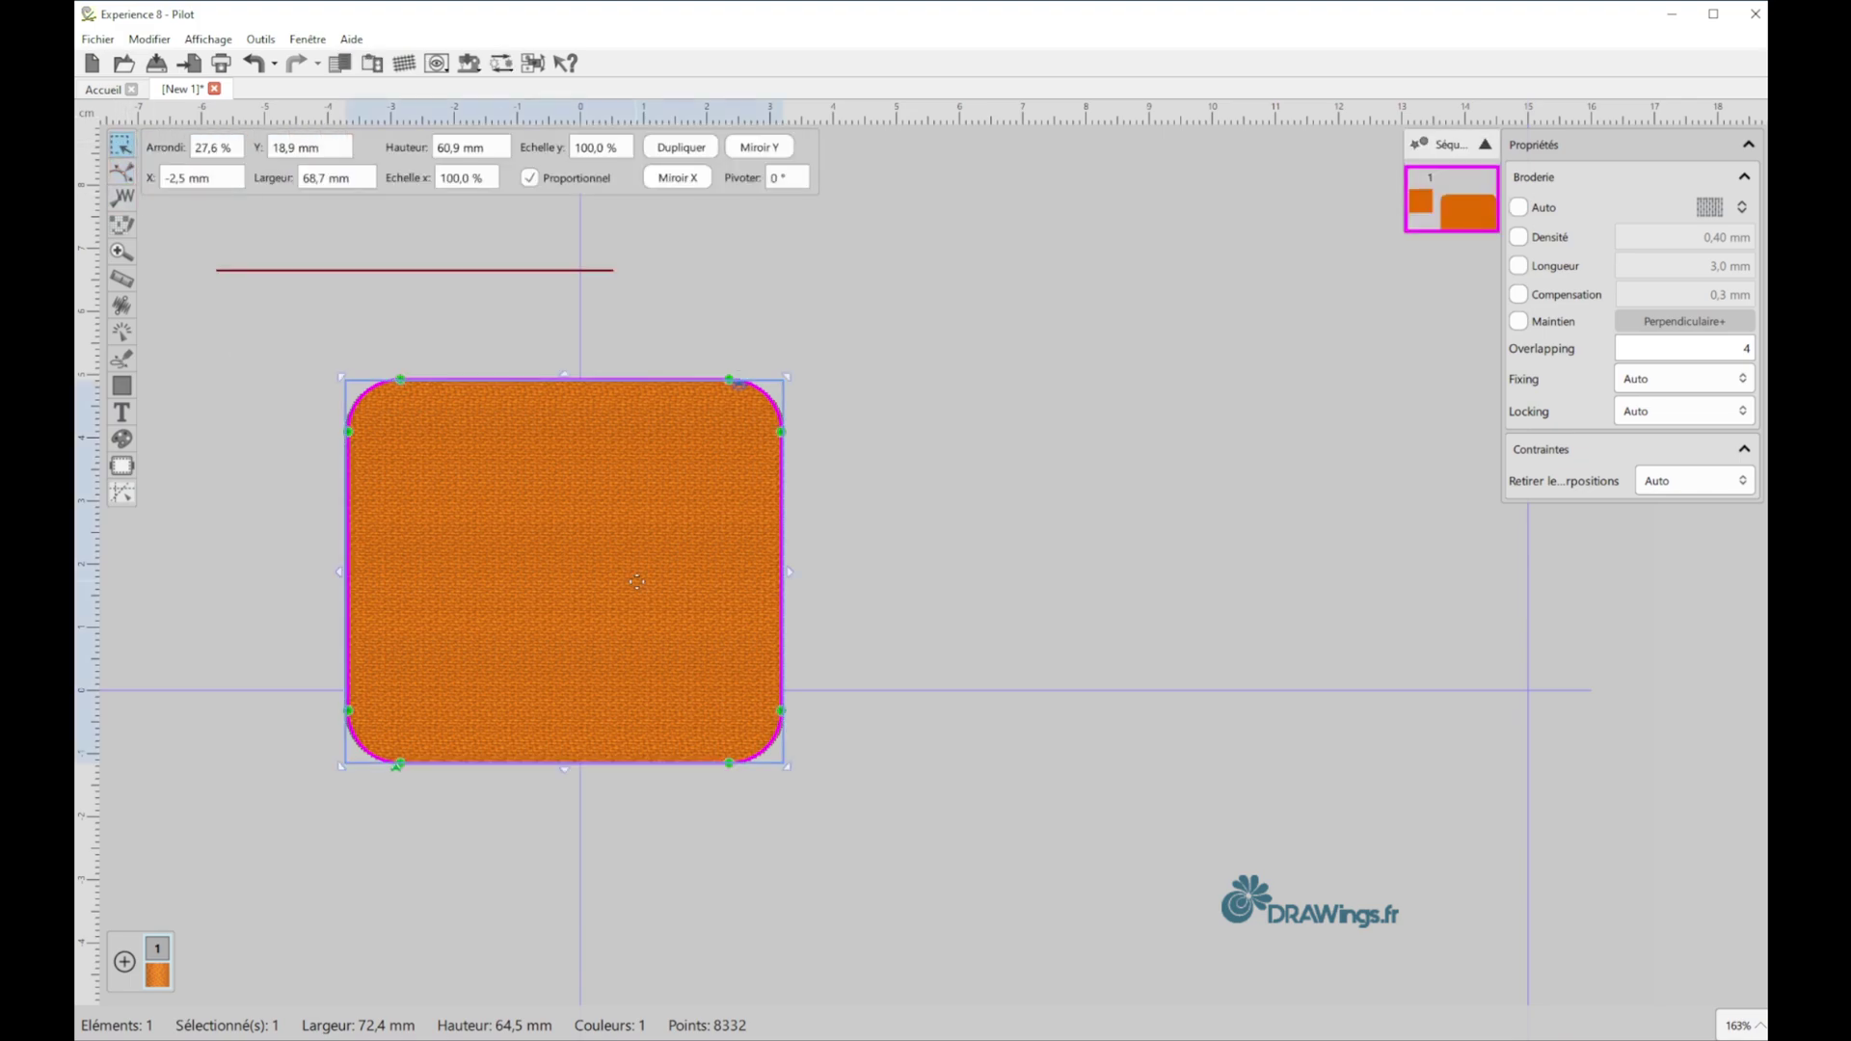
- Convert the rounded rectangle to an editable outline and move its bottom edge's right node to the corner as an angular node
right_click(582, 501)
click(673, 515)
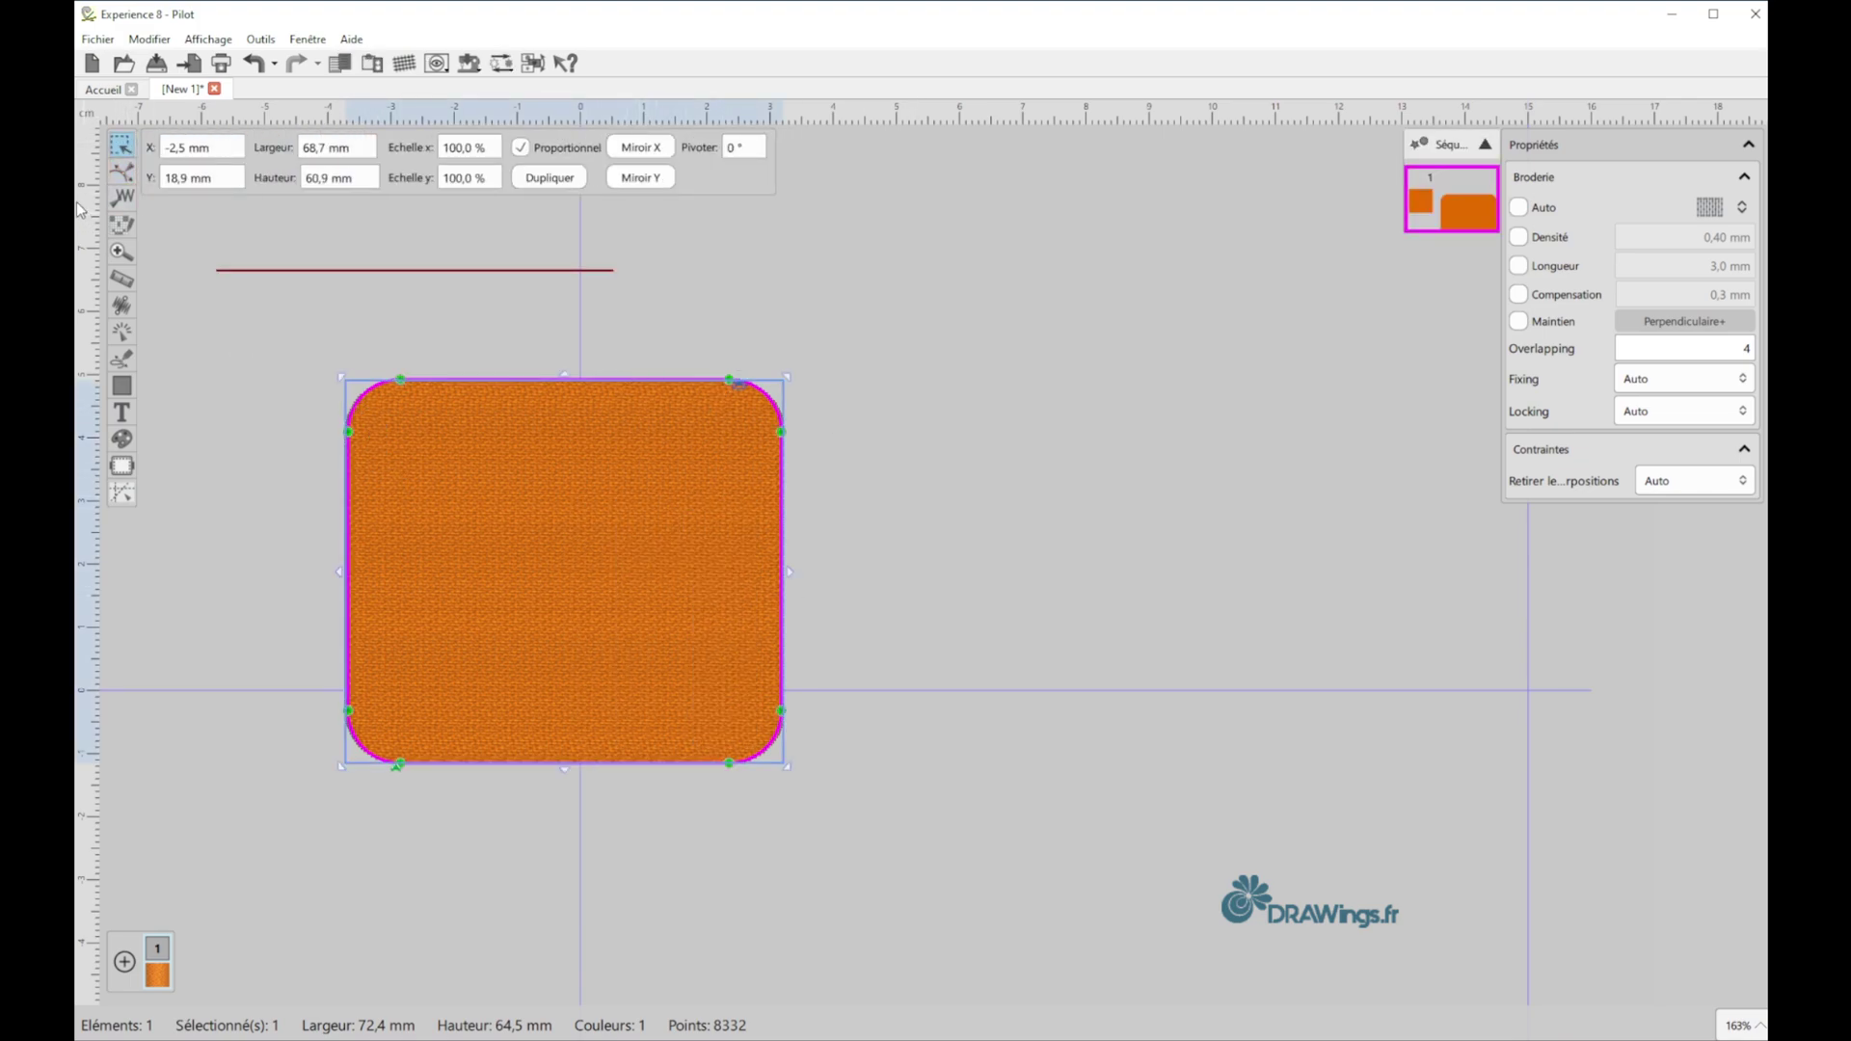
click(122, 172)
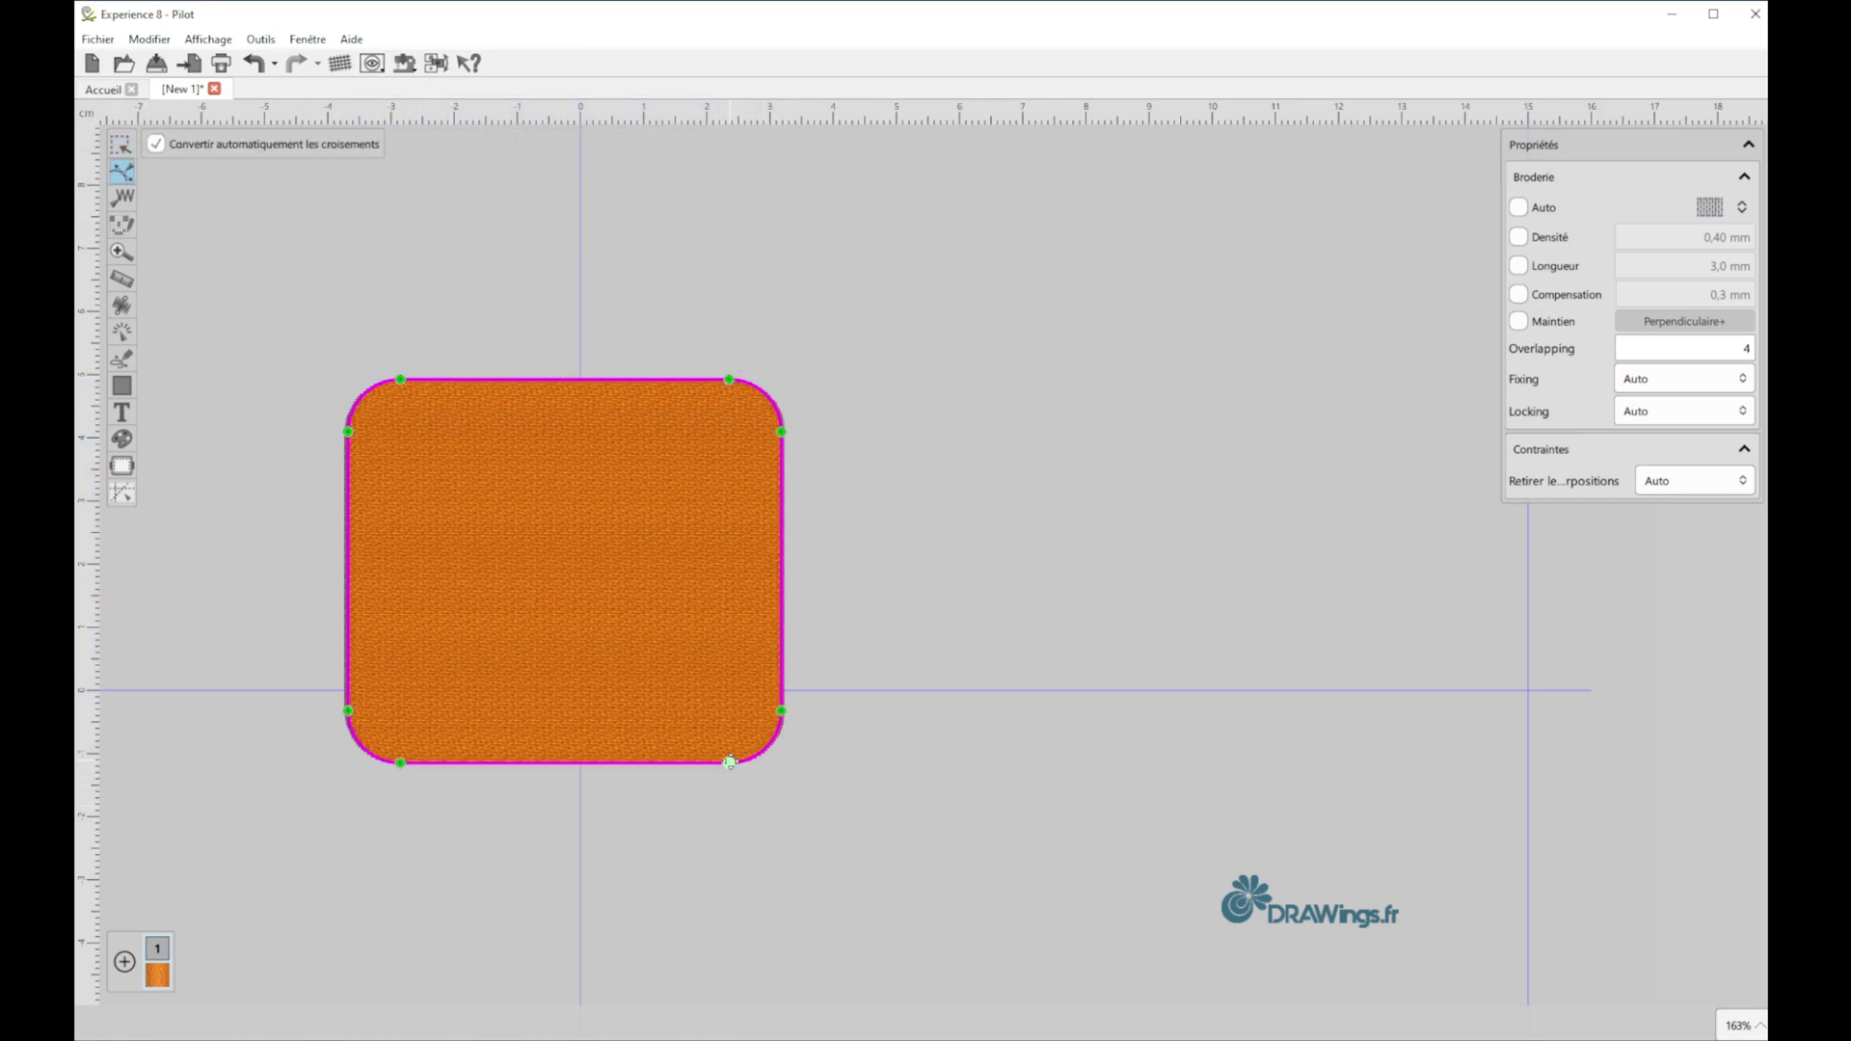
drag(728, 763, 779, 764)
right_click(779, 764)
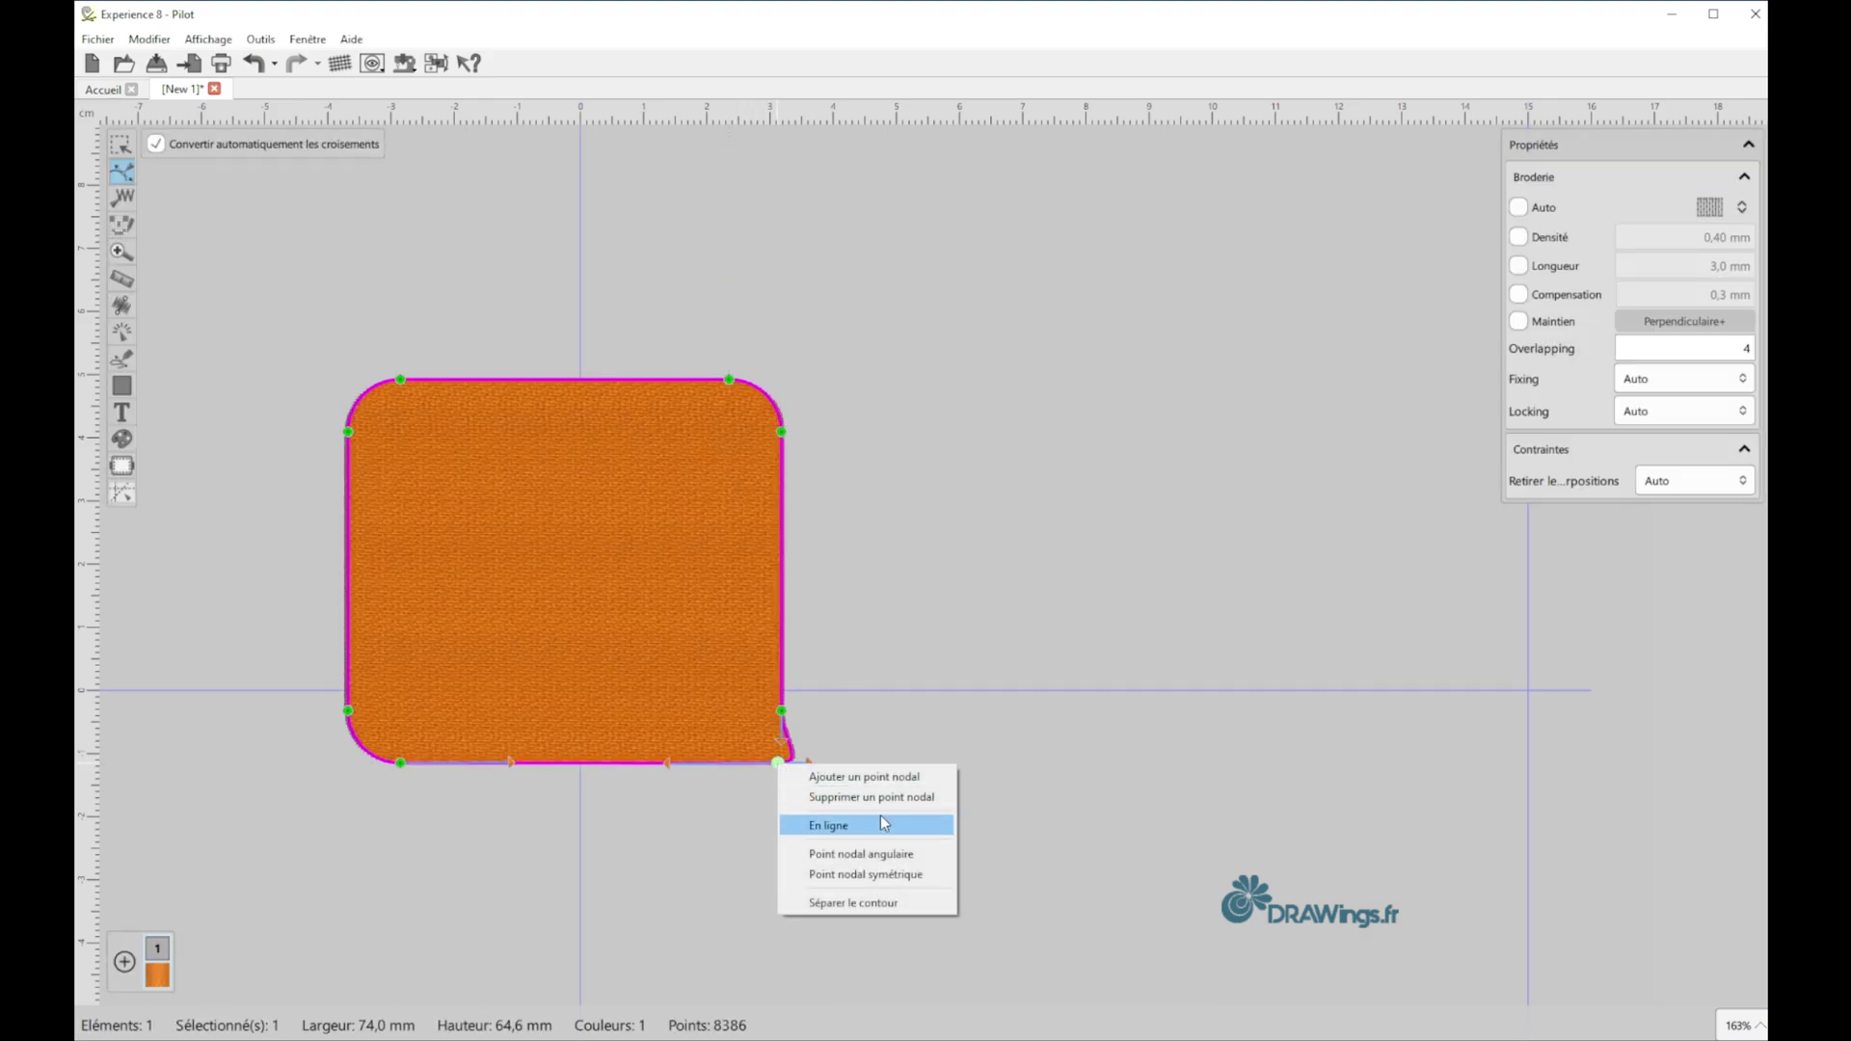
click(892, 853)
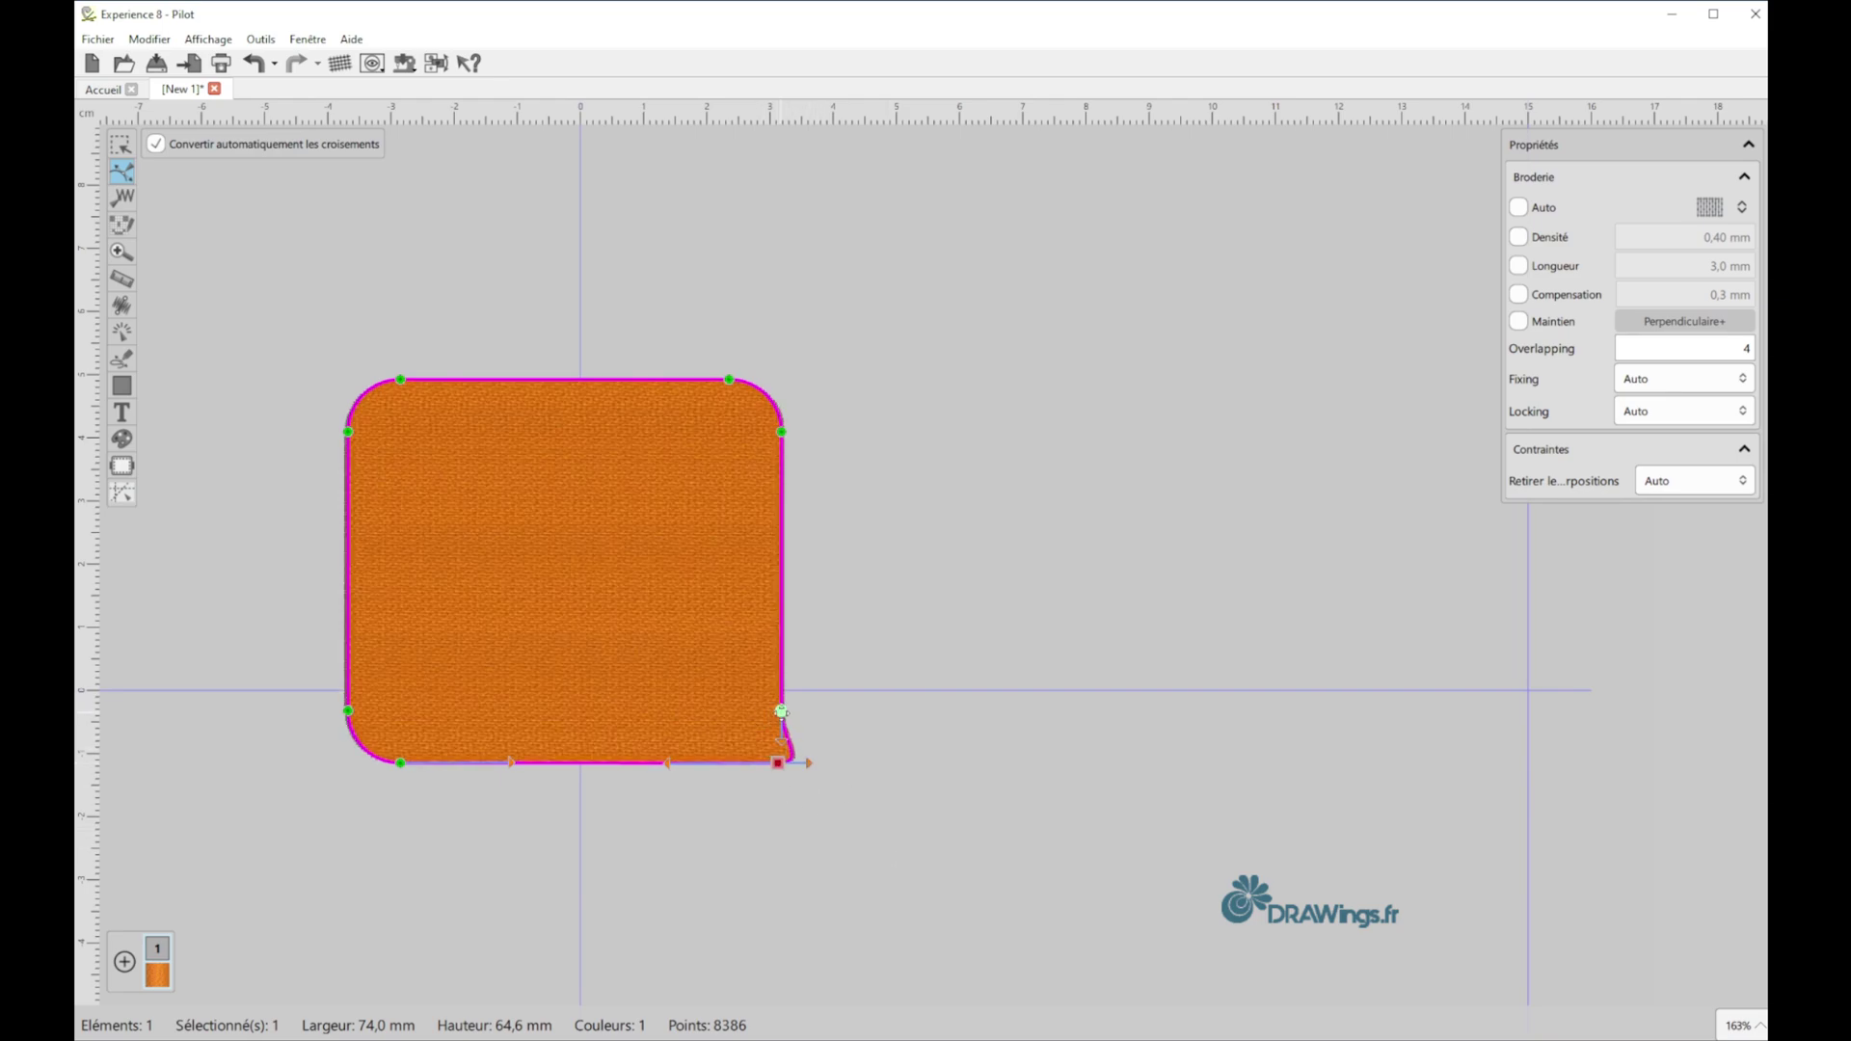
- Pull out the node above the lower-right corner, delete it to make the corner sharp, and deselect the shape
click(781, 711)
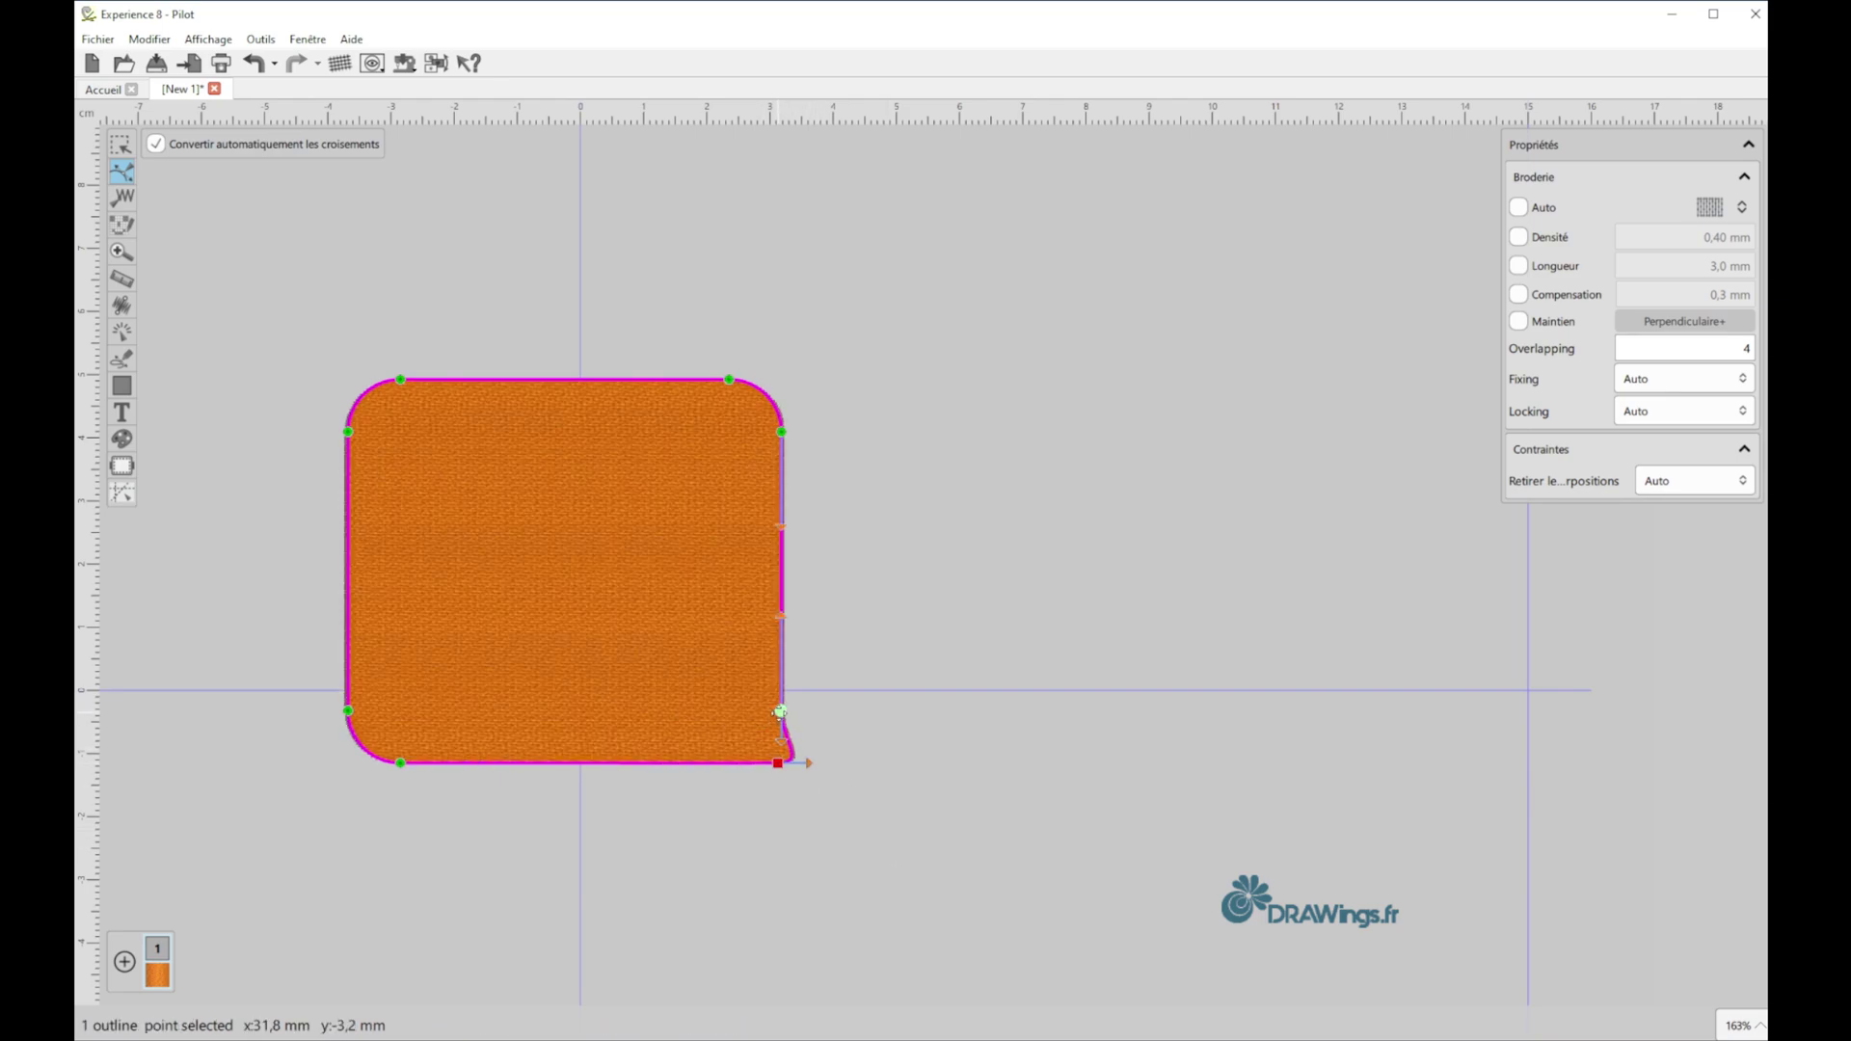
drag(781, 711, 837, 675)
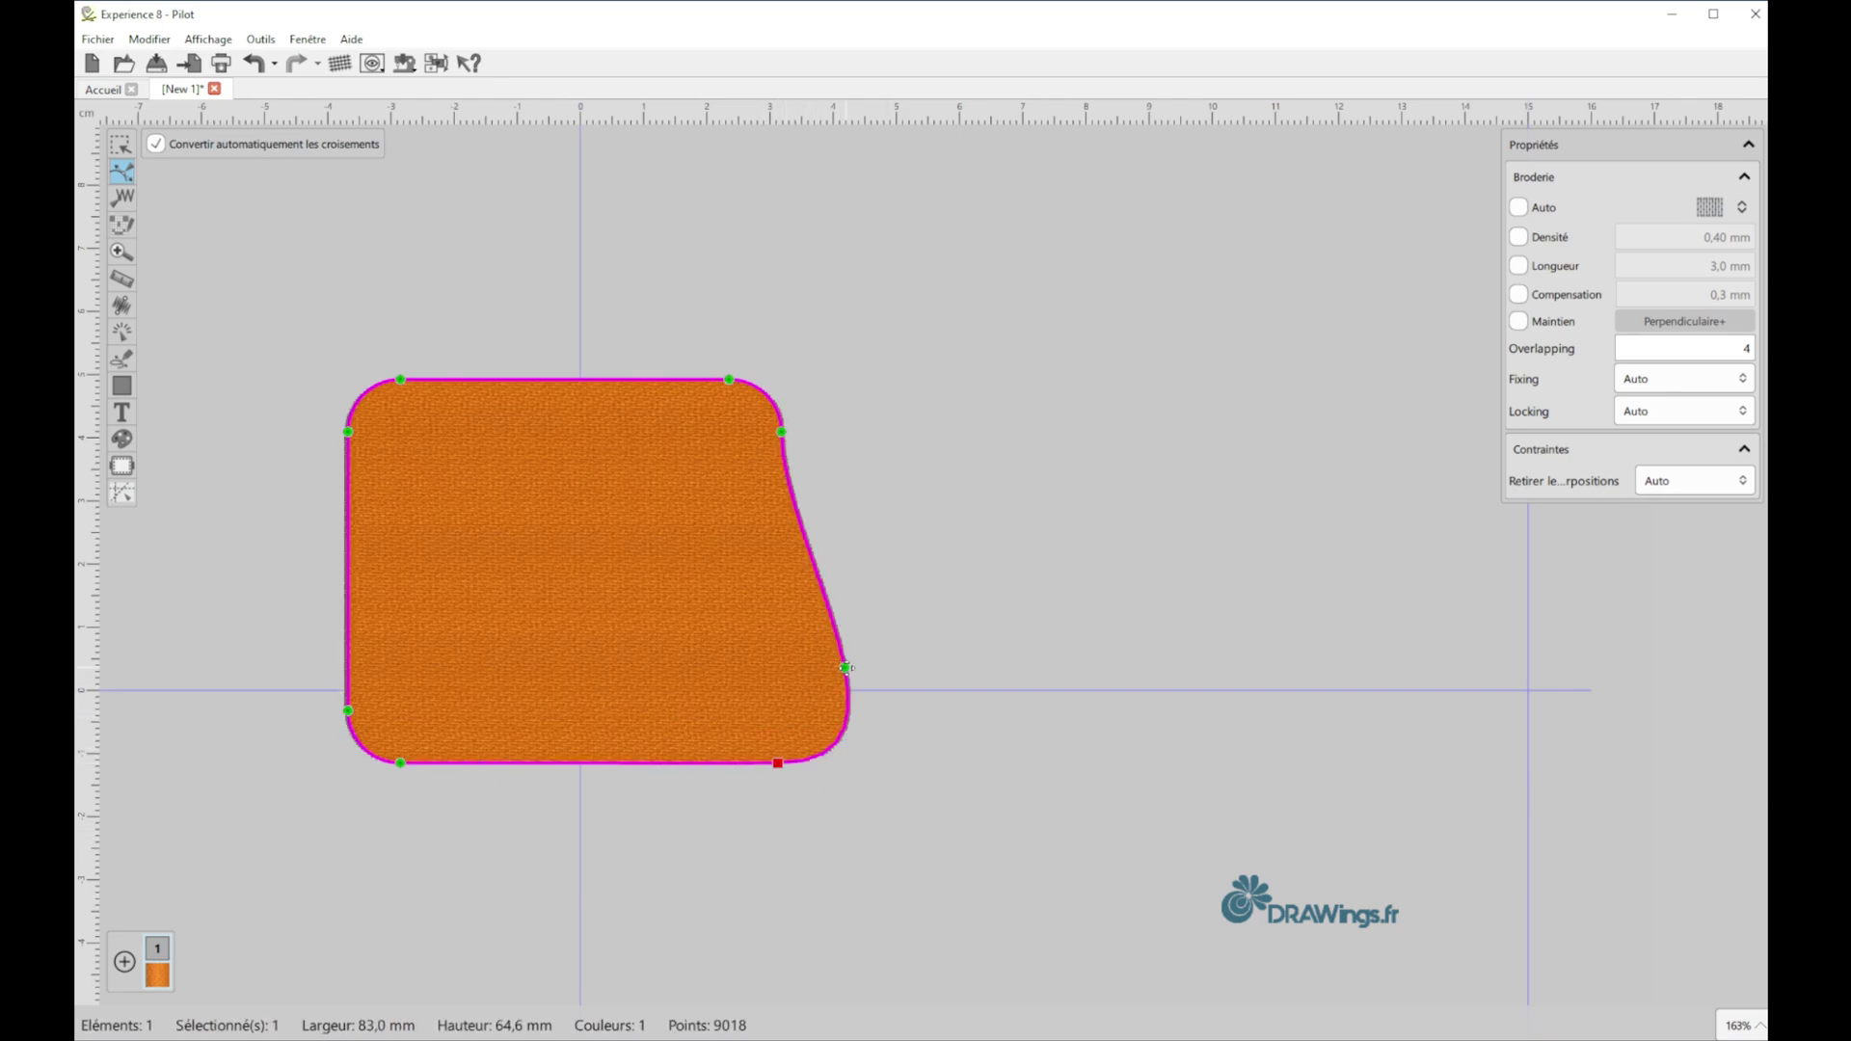
right_click(845, 667)
click(888, 710)
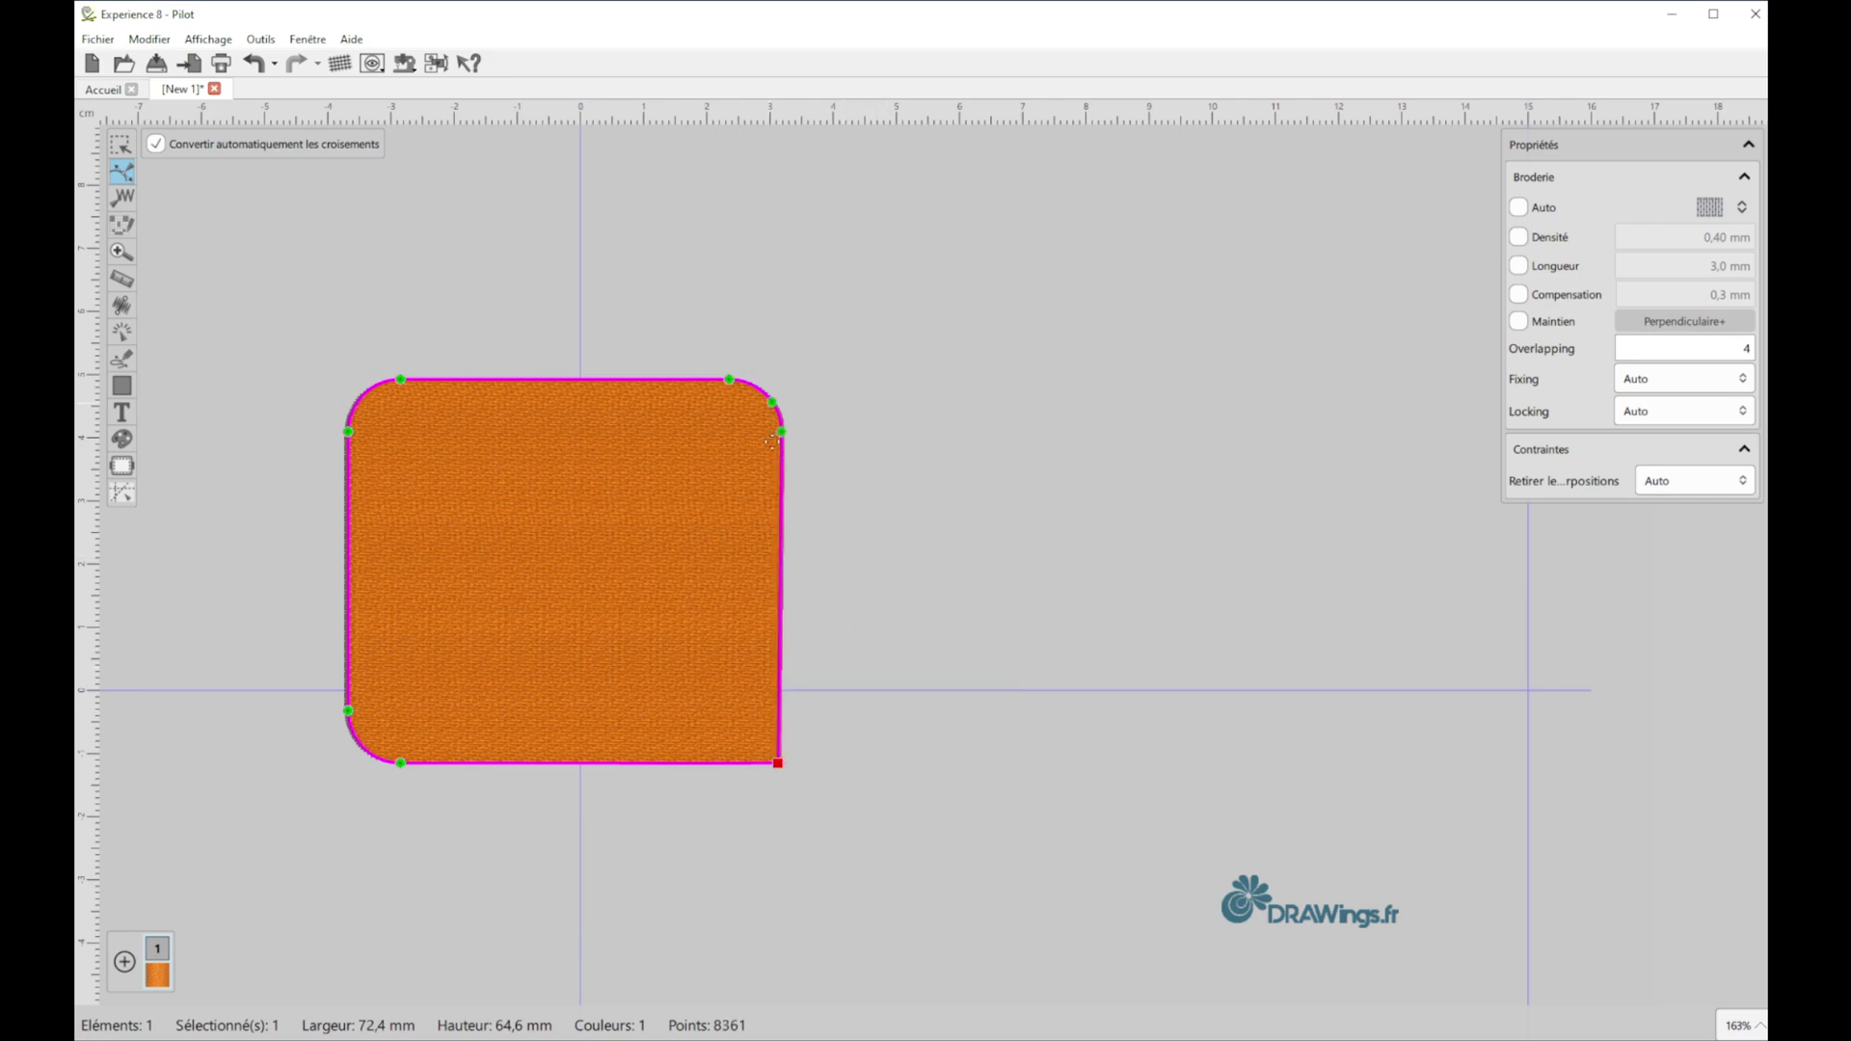
click(120, 145)
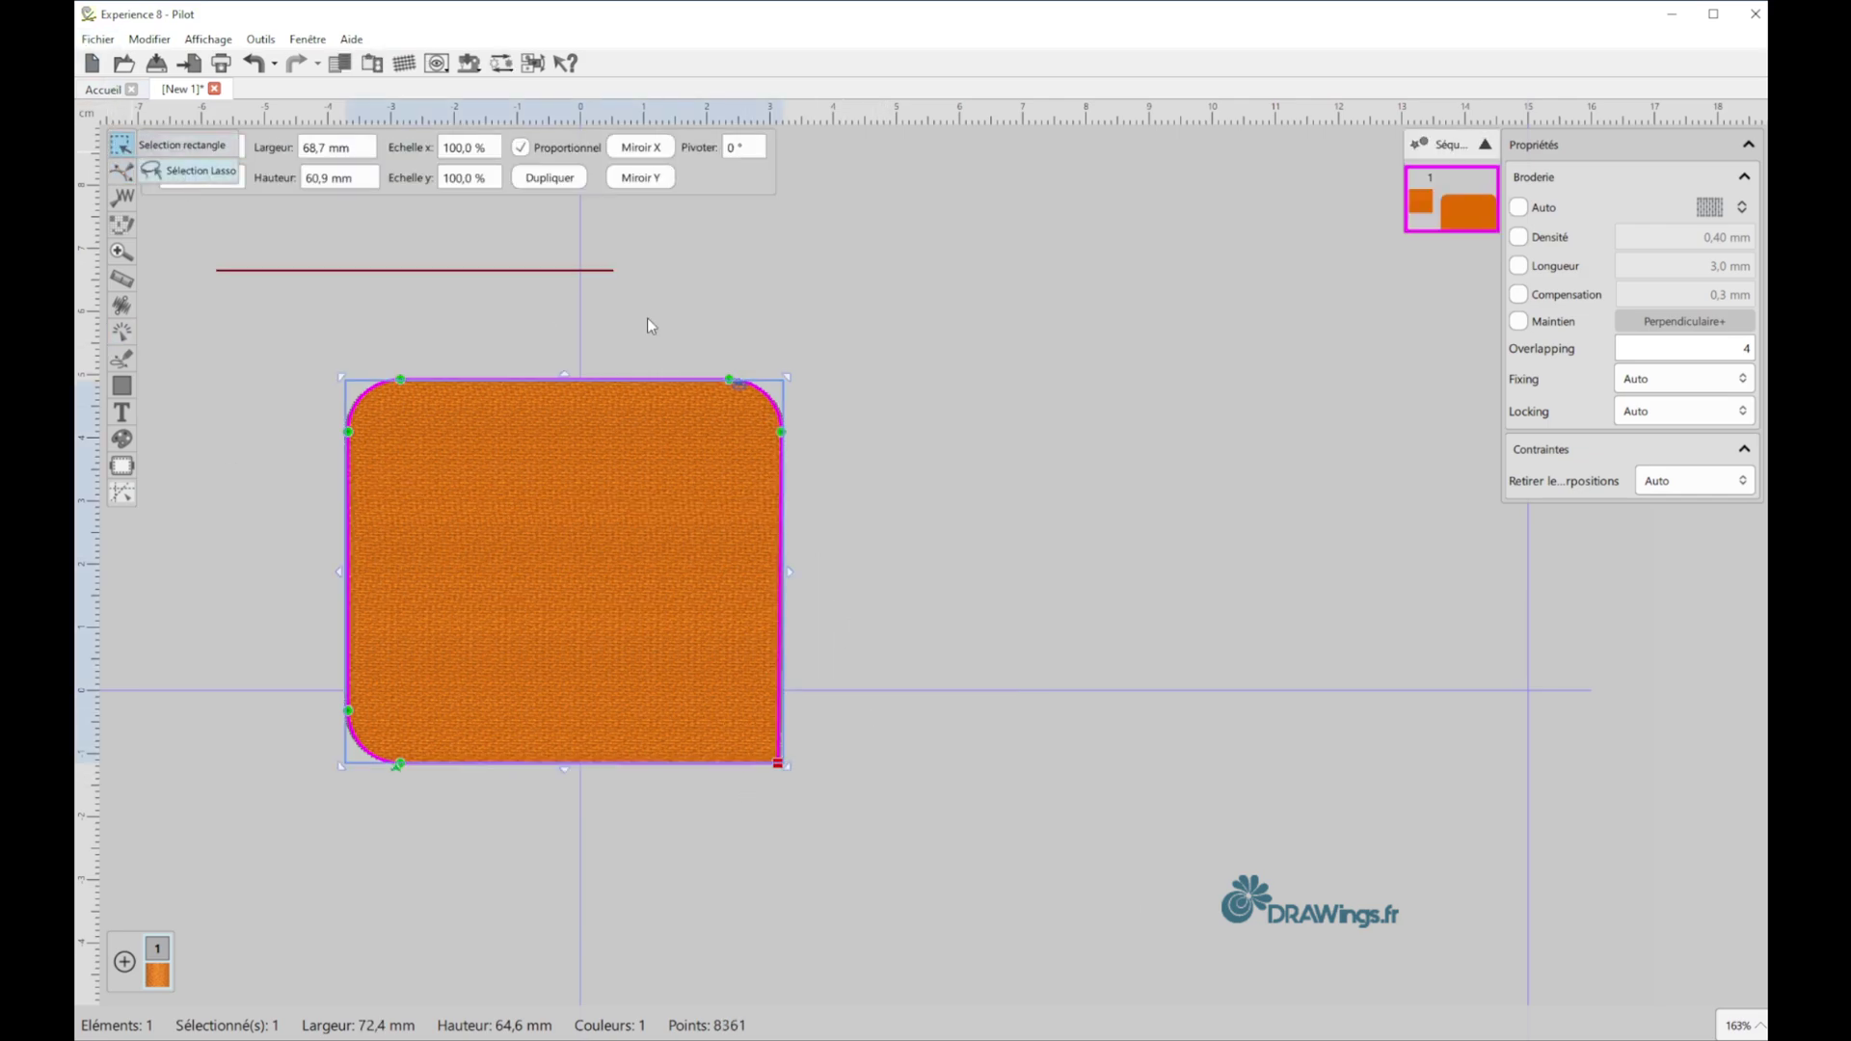
click(786, 272)
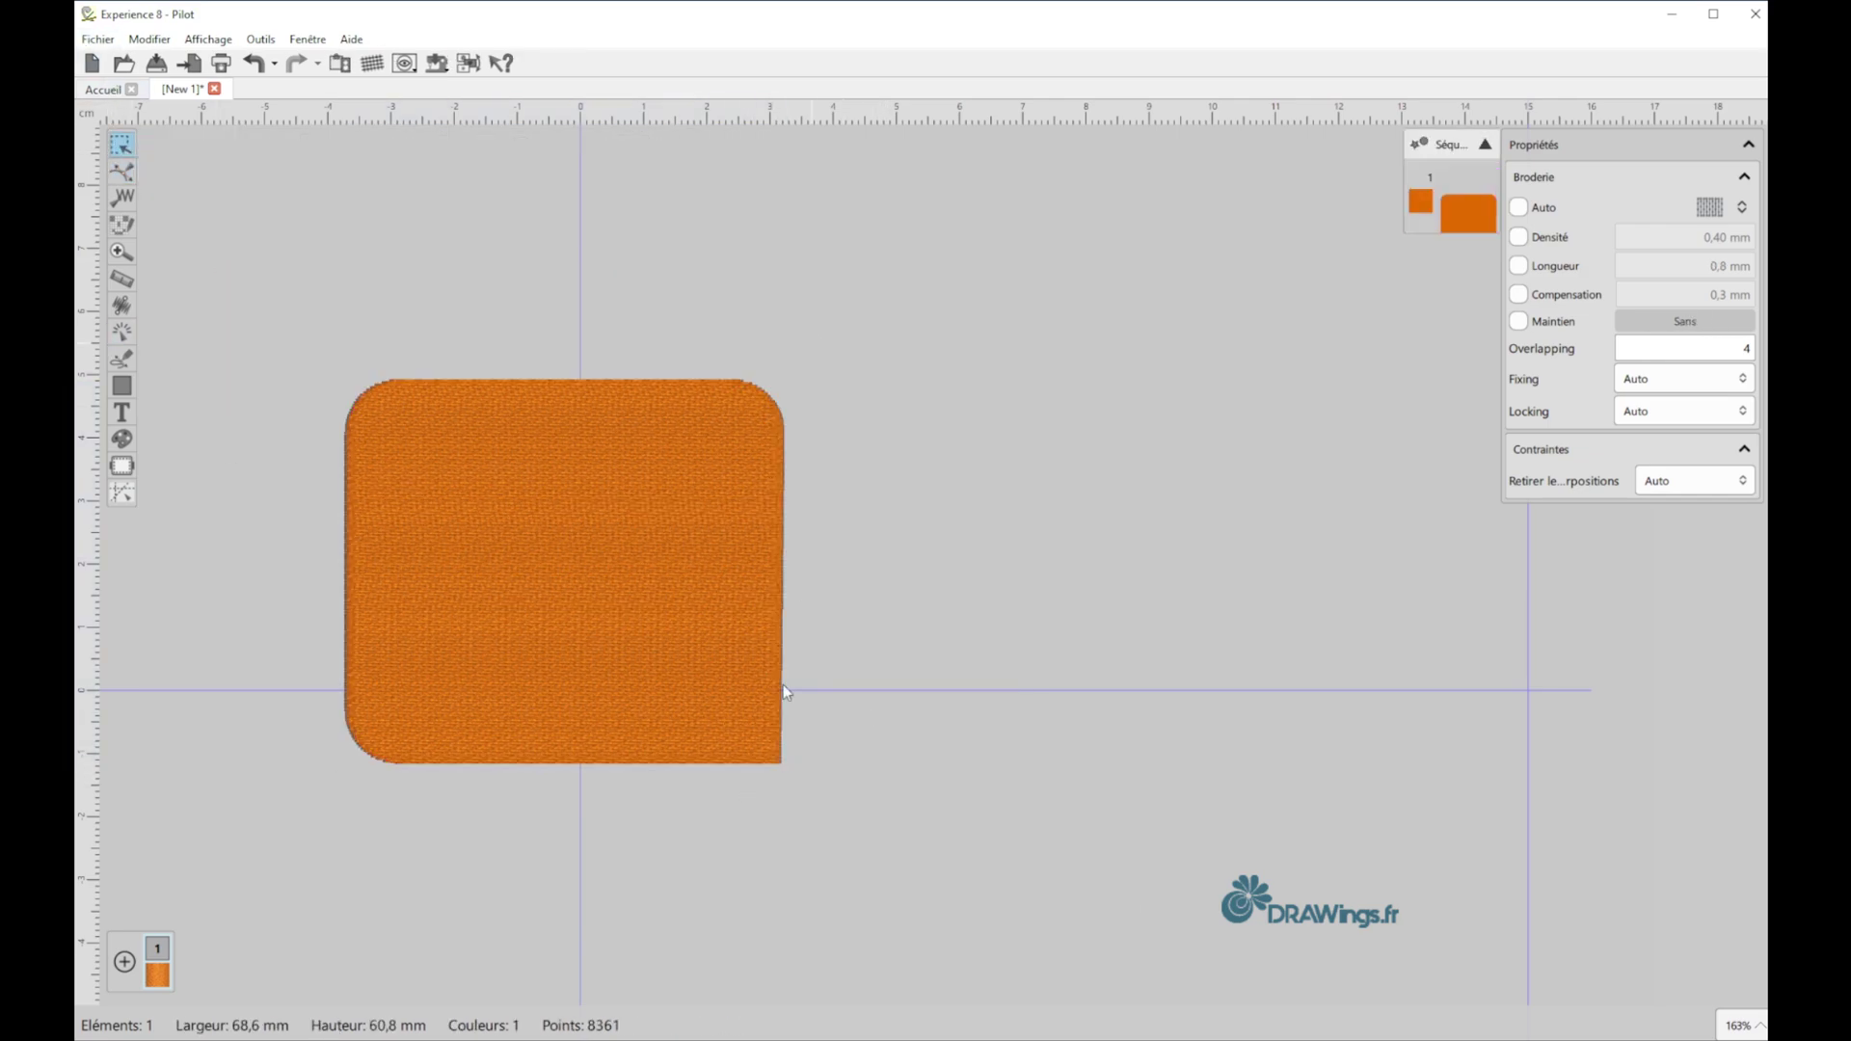
- Add a node midway along the shape's right edge and pull it inward about 30 mm to form a curved notch
click(663, 636)
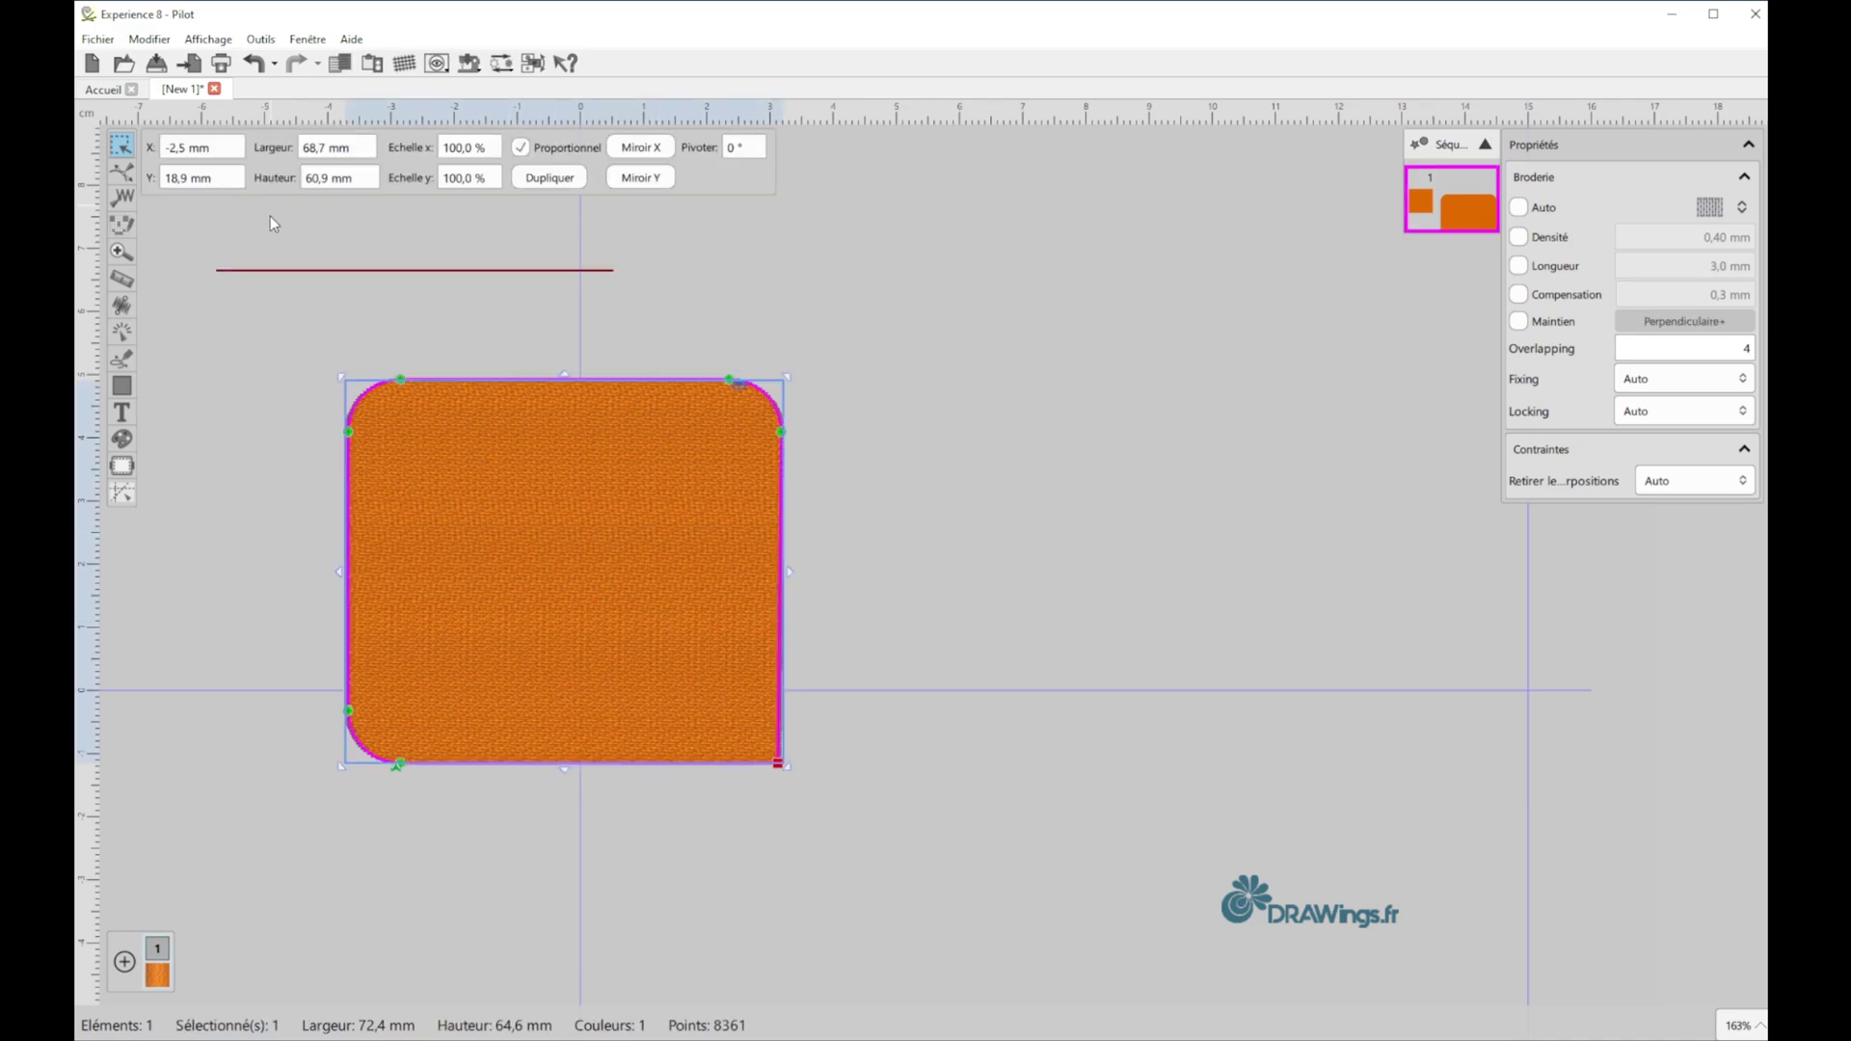
click(121, 172)
click(781, 546)
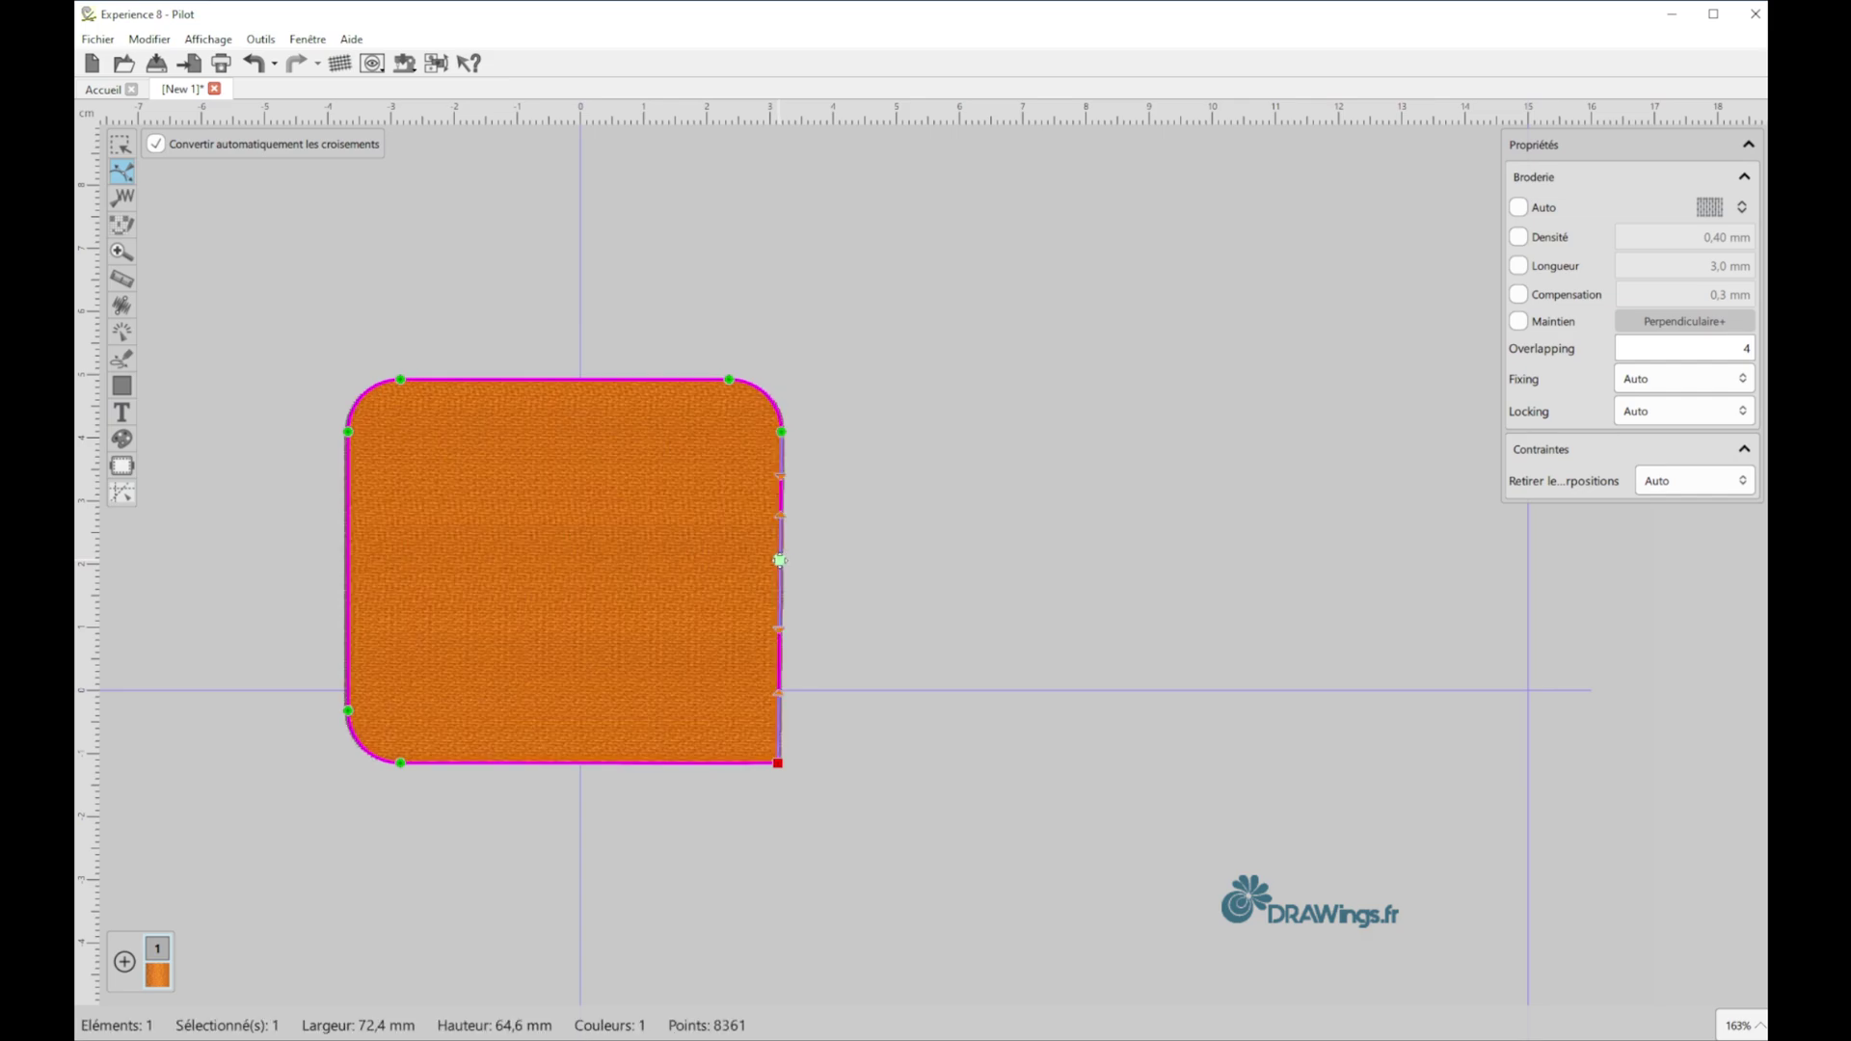
drag(781, 559, 588, 566)
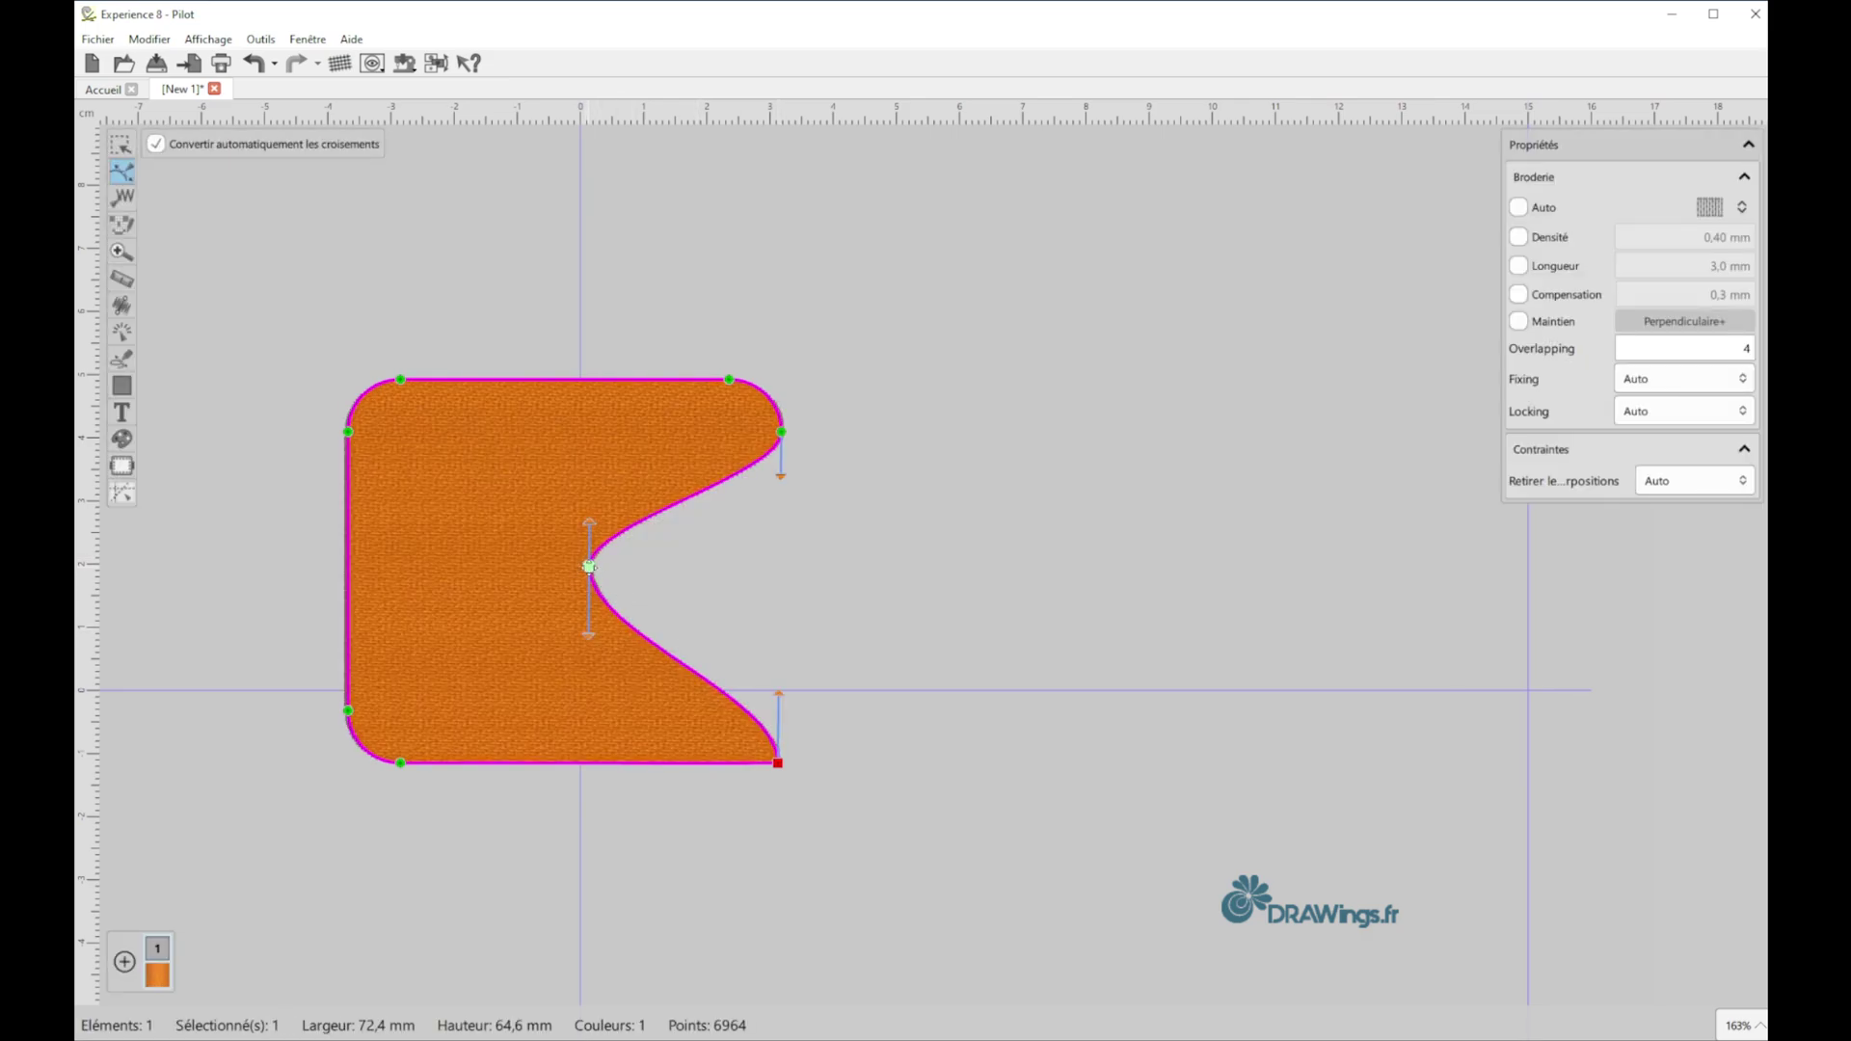
- Remove the notch from the shape's right edge, then pull the middle of that edge slightly inward
key(Delete)
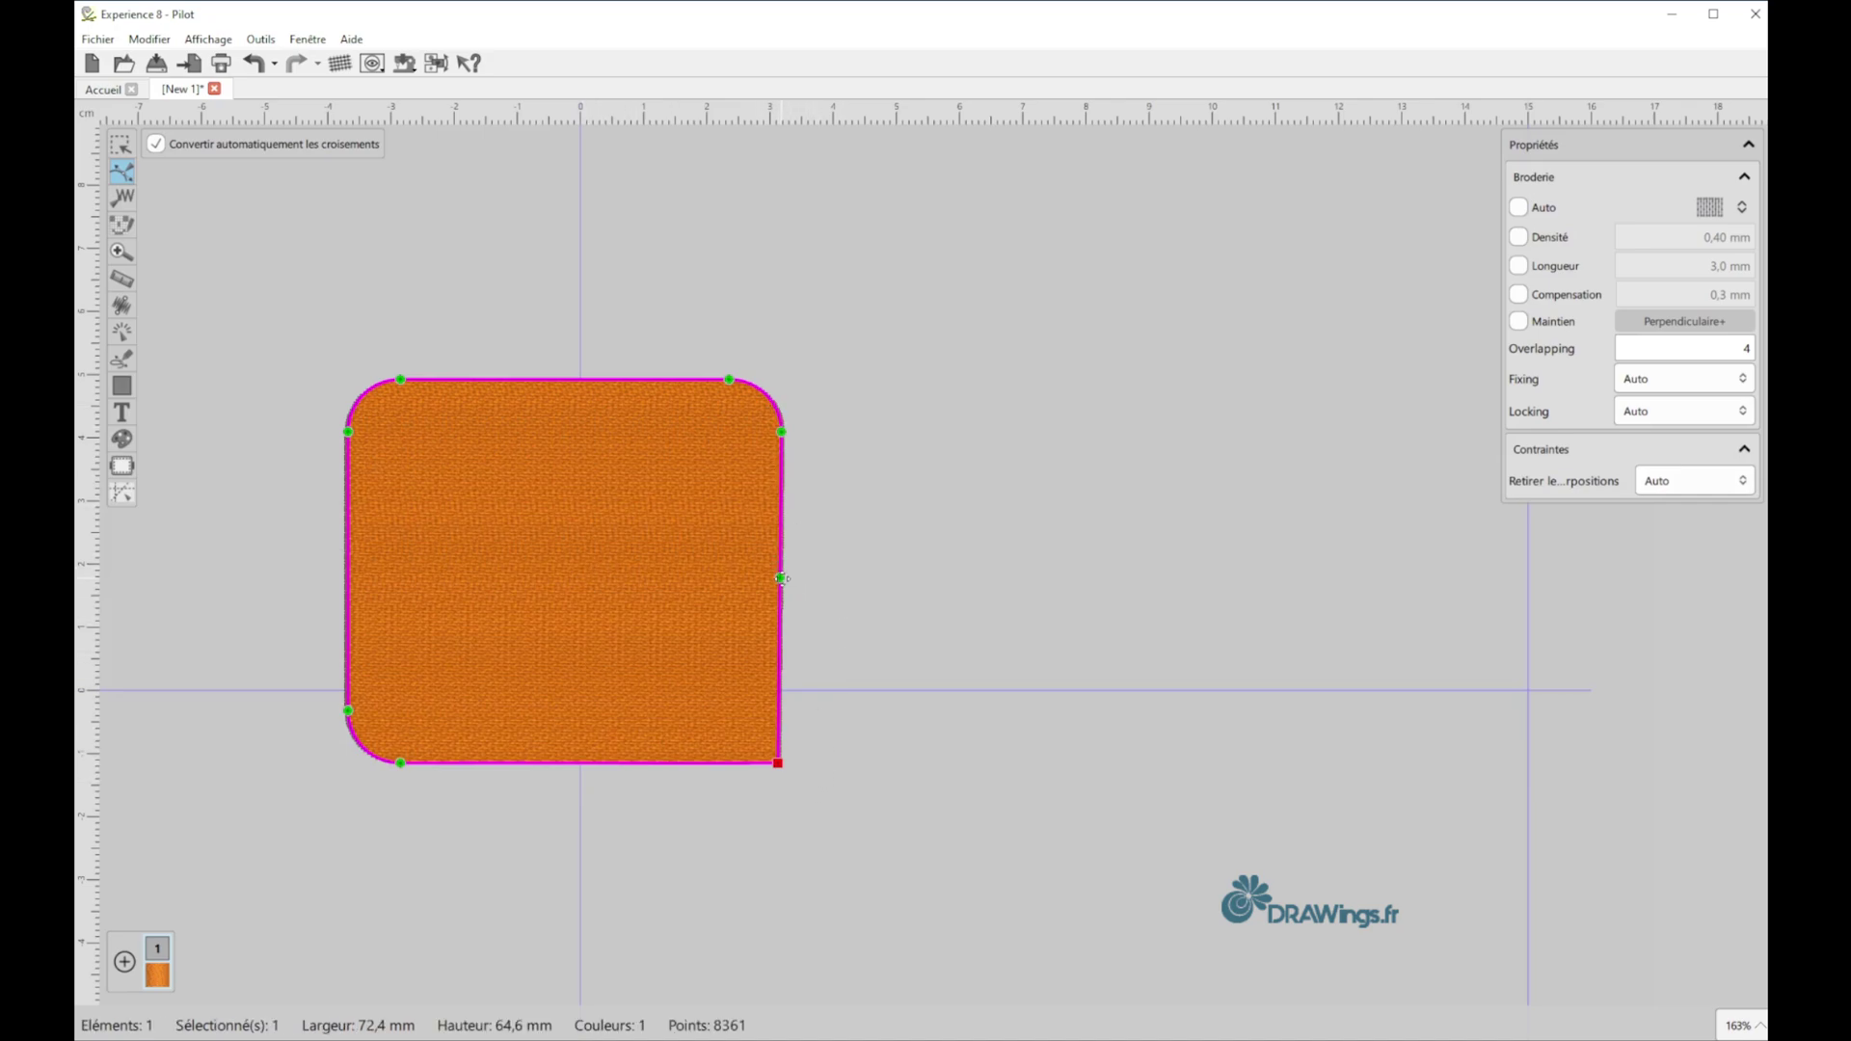
drag(771, 579, 743, 586)
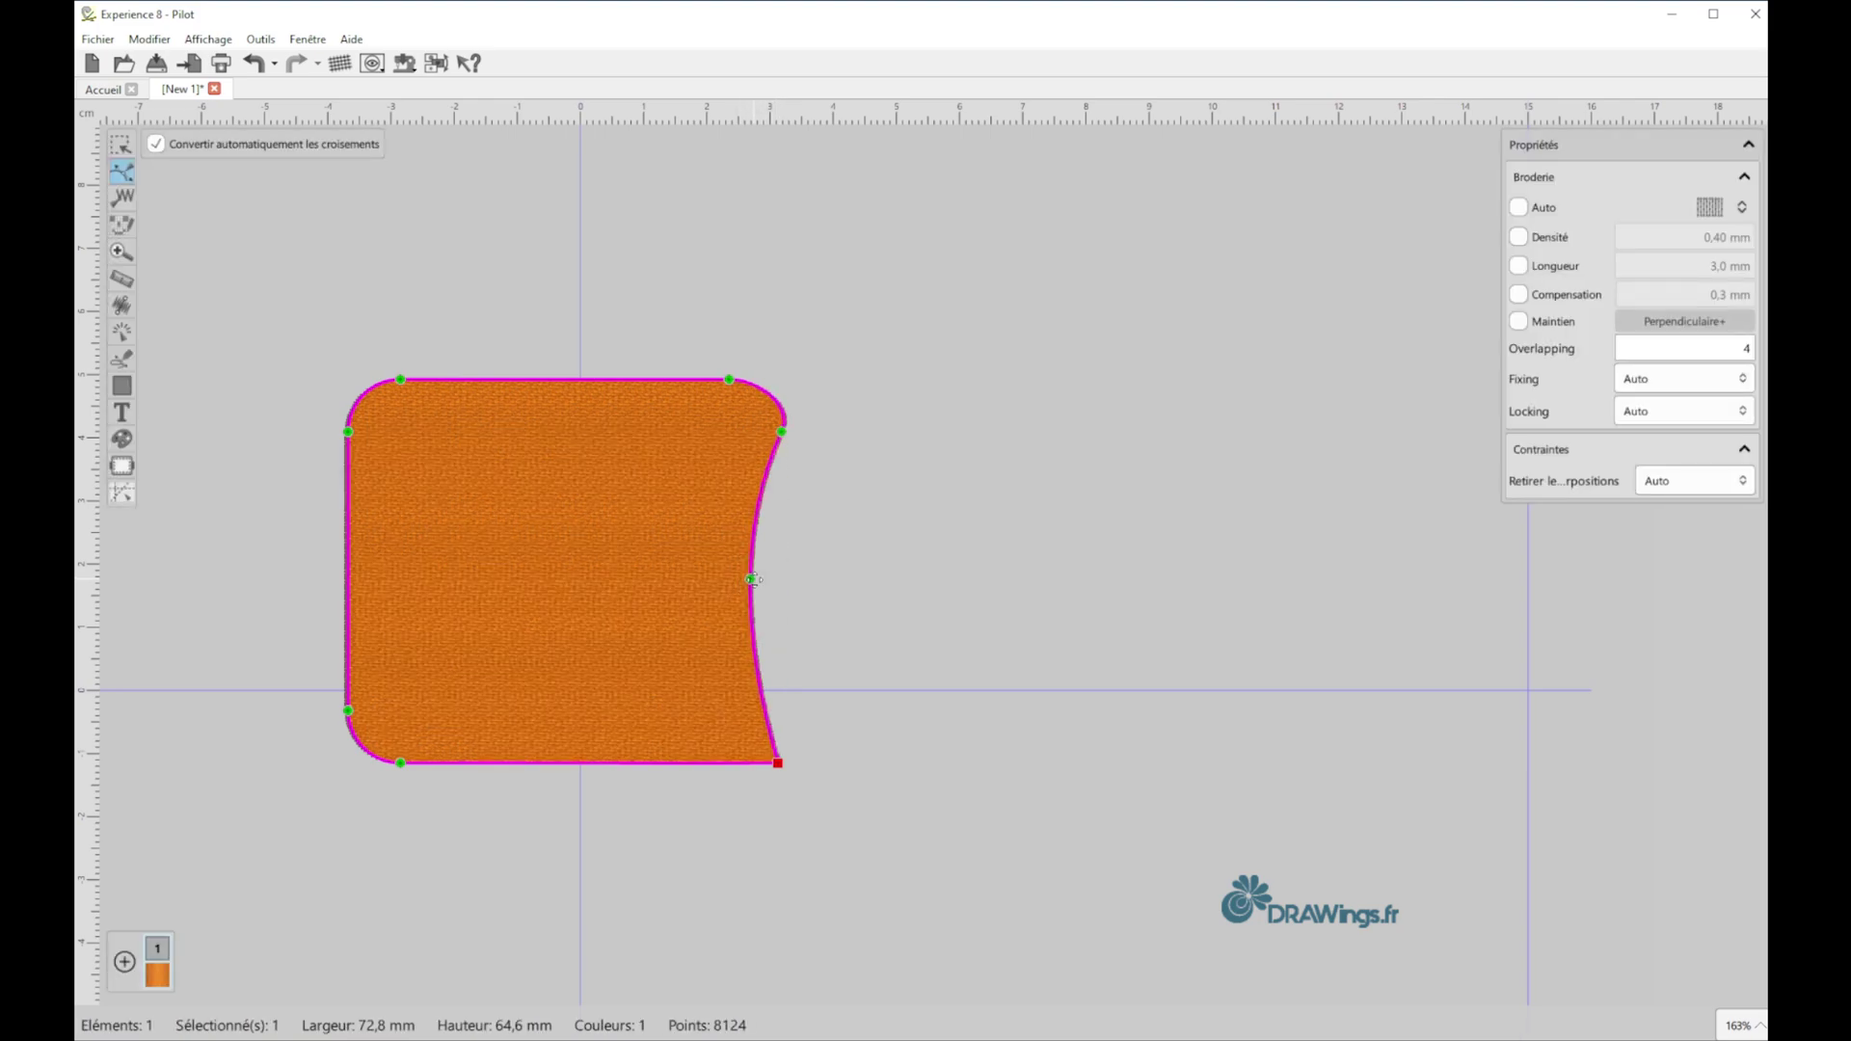
- Undo the shape's edits and its creation until the design is empty
click(257, 63)
click(257, 63)
click(256, 64)
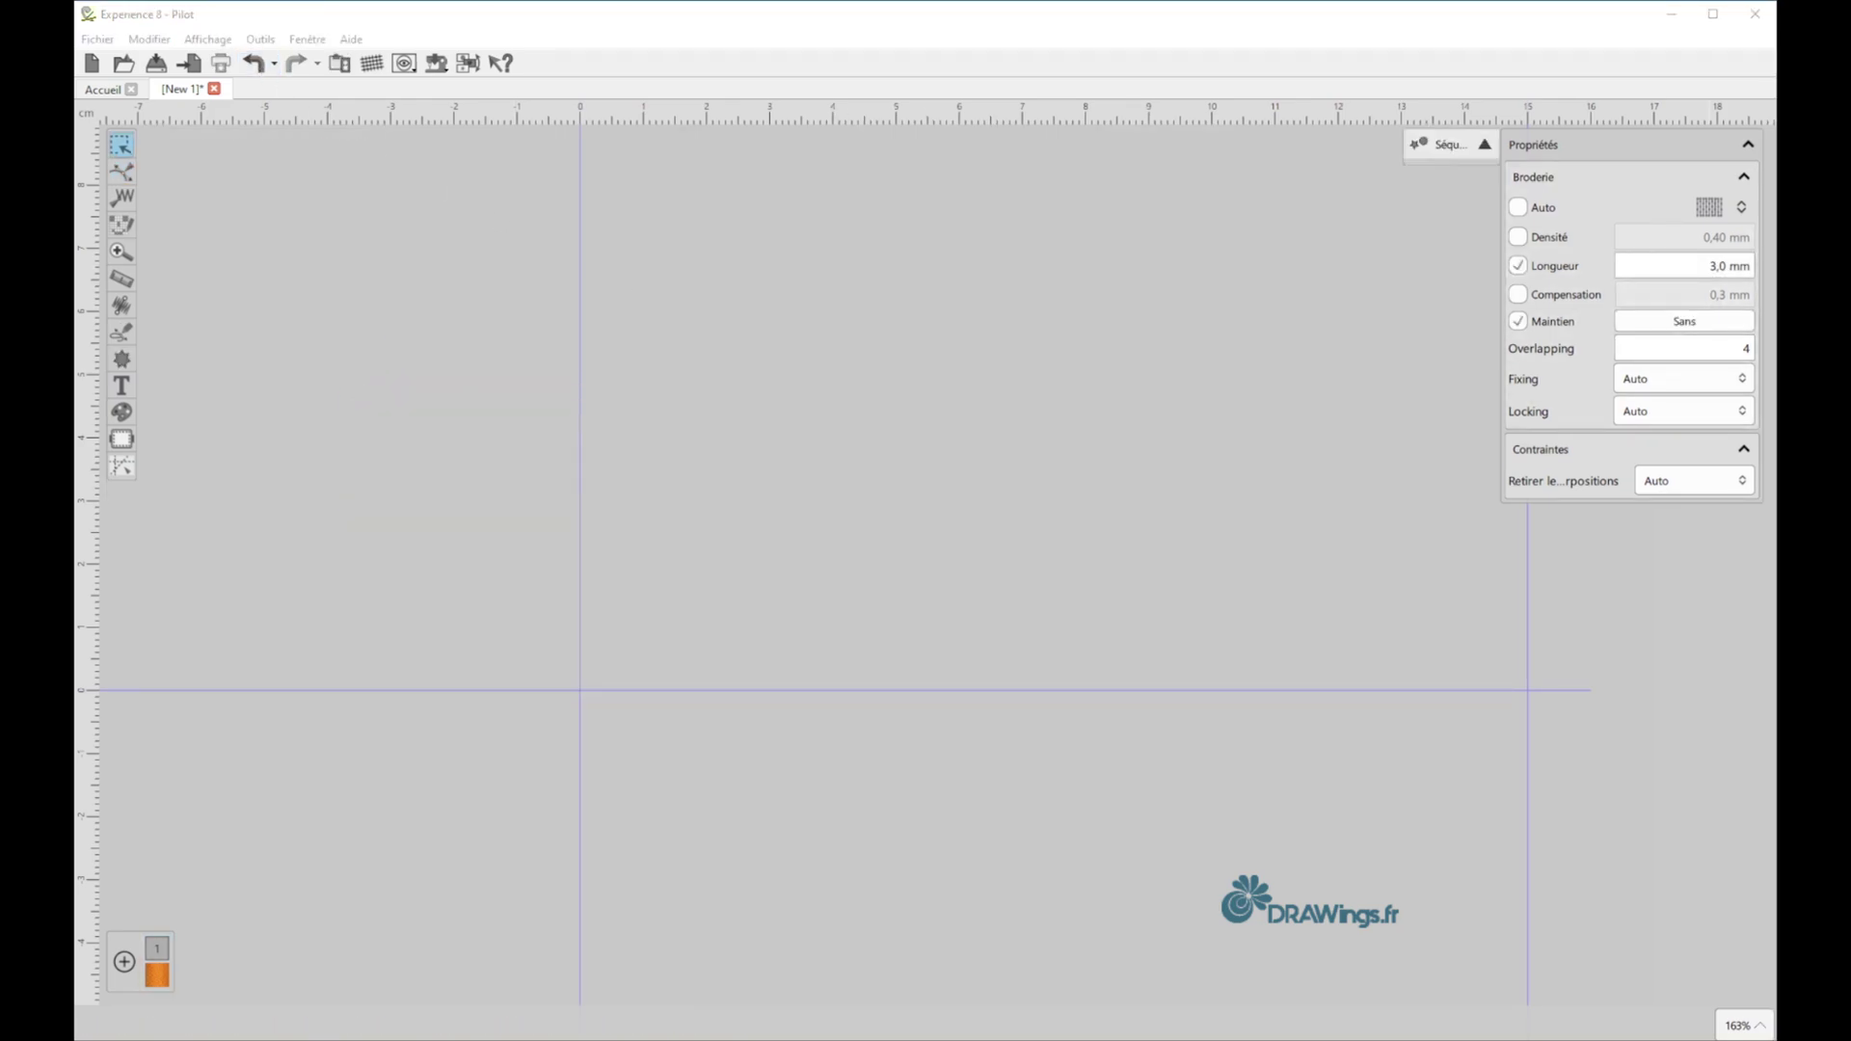
click(1346, 7)
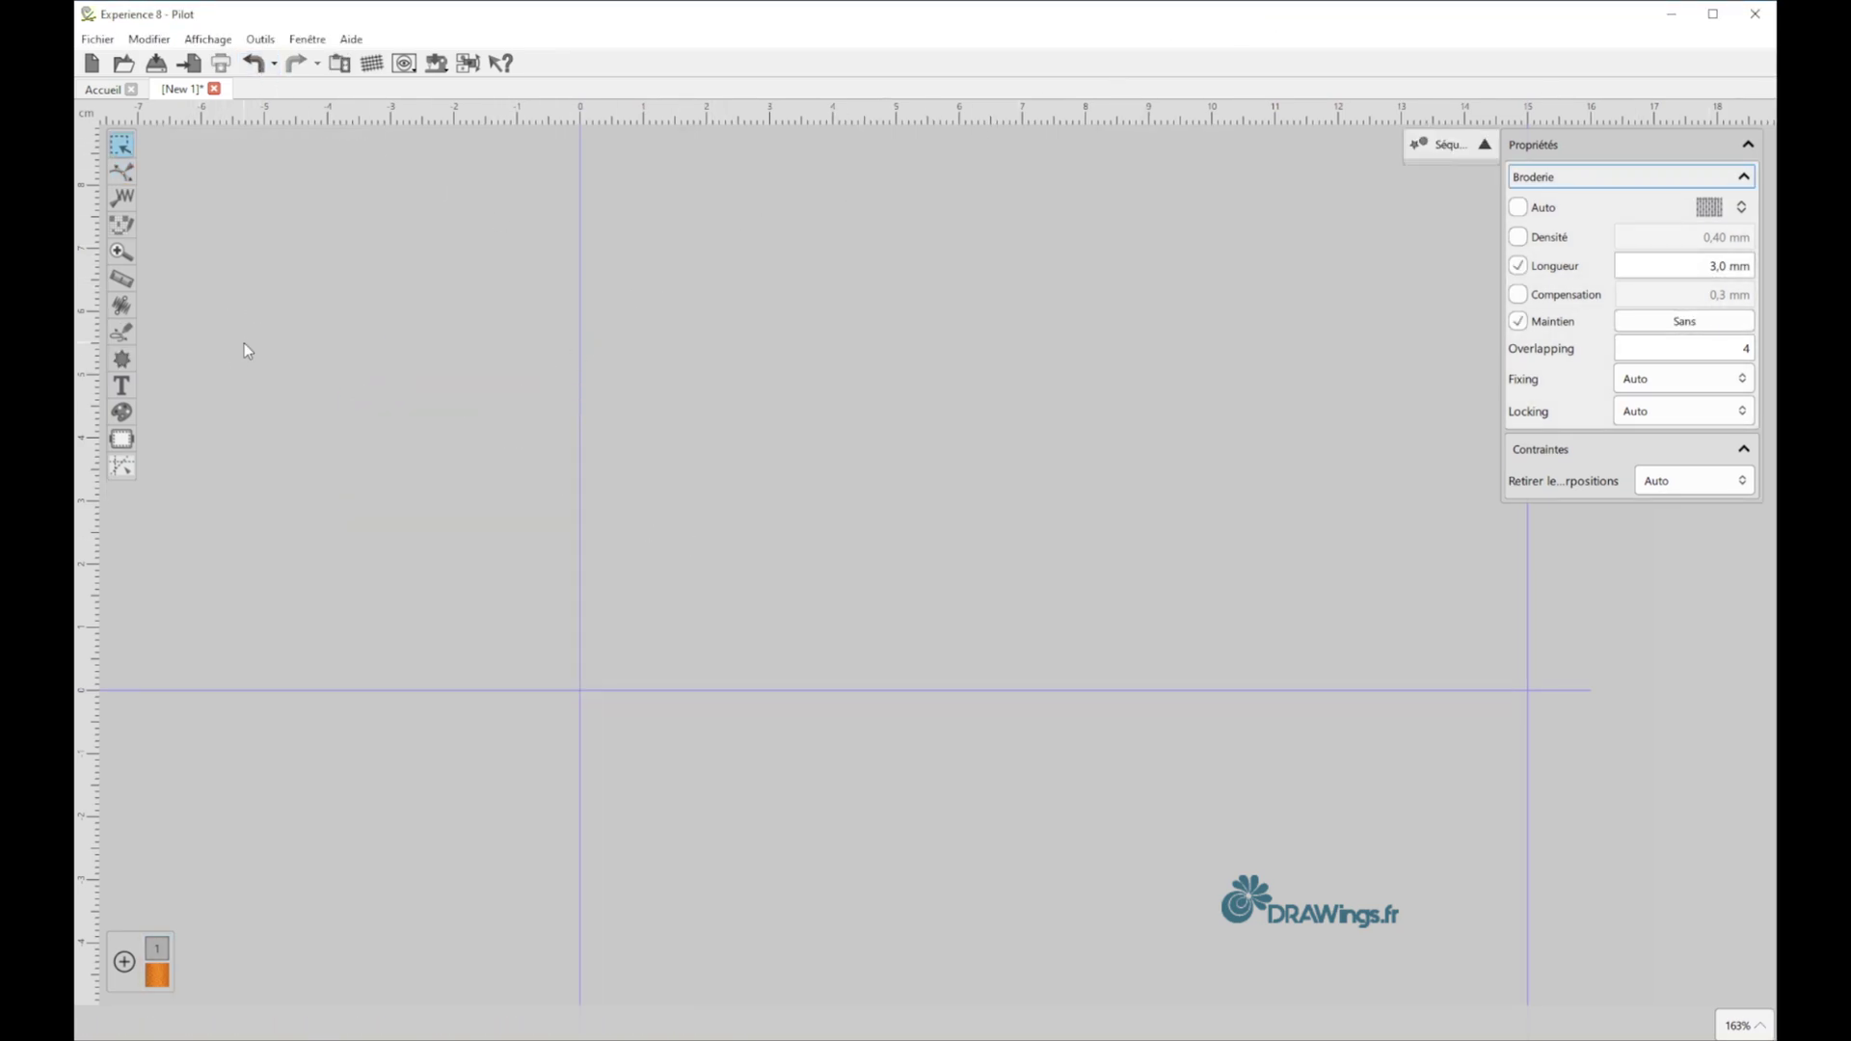
- Use Outline digitize to create a closed, rounded filled shape left of the vertical axis, with a stitch direction rising diagonally to the right
mouse_move(121, 333)
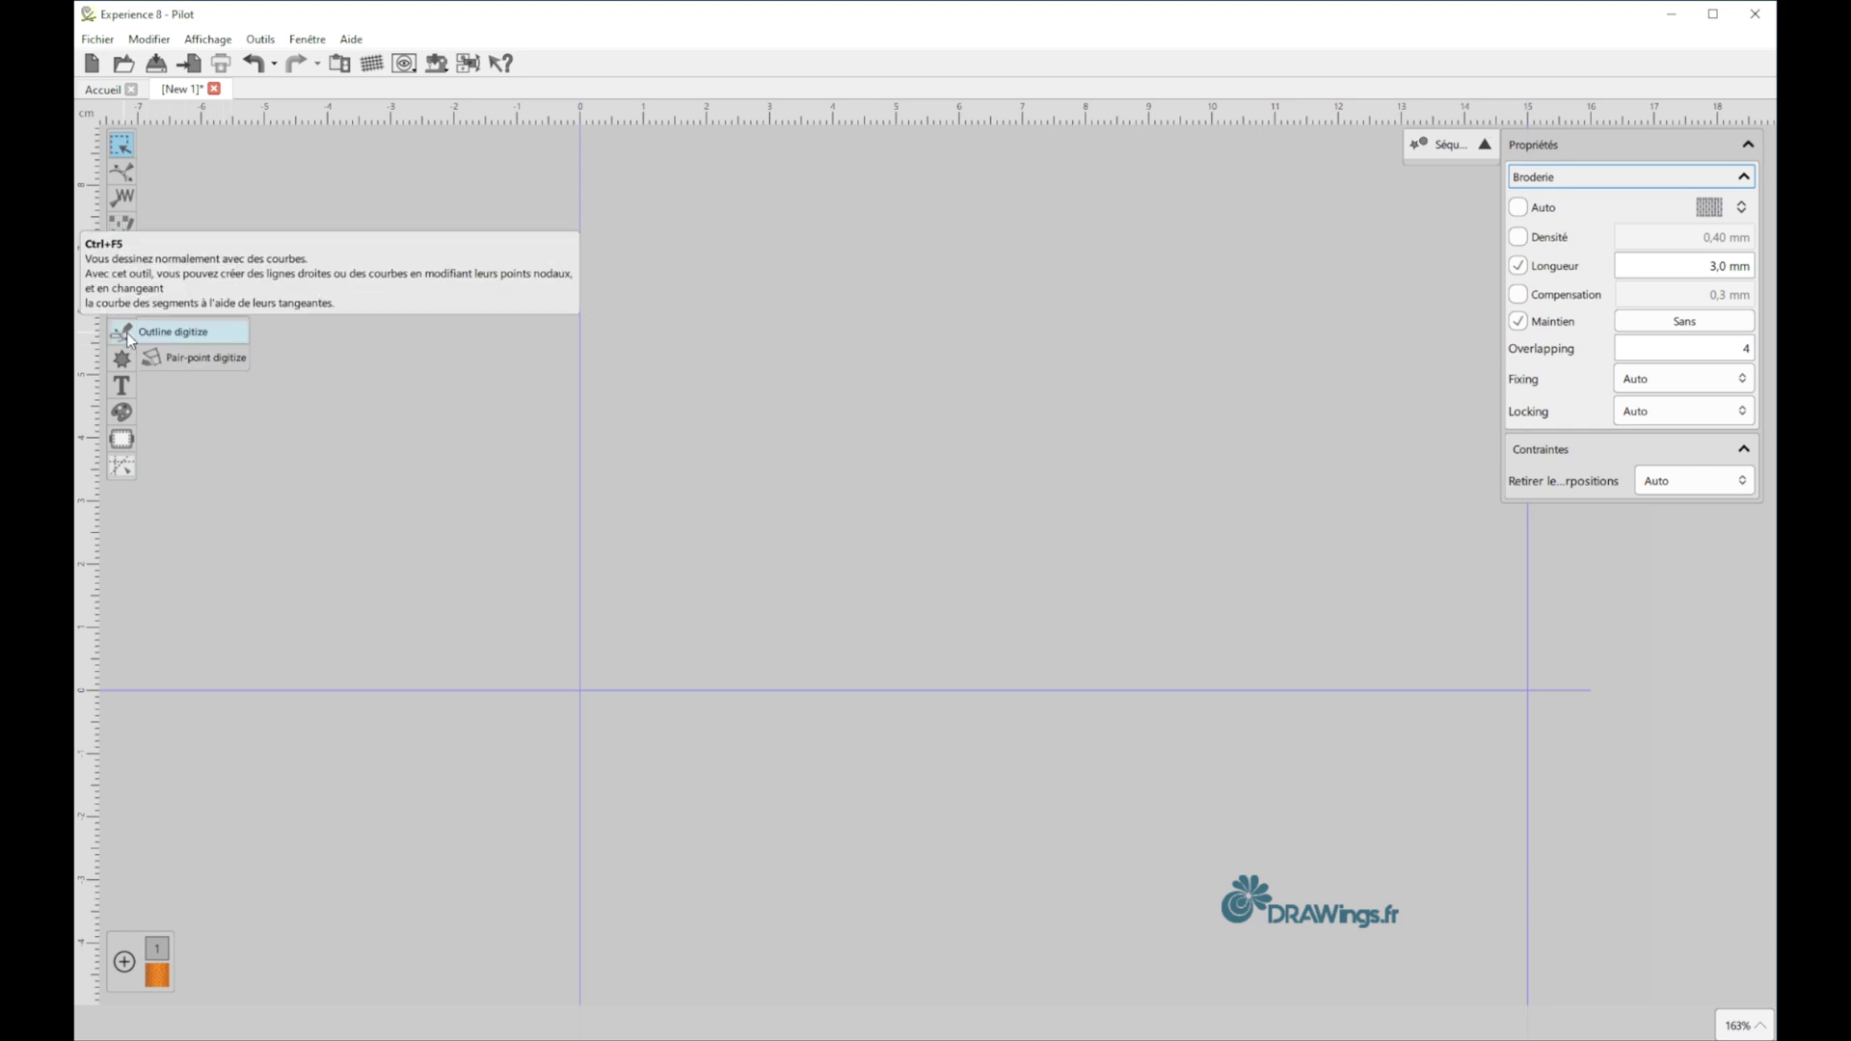
click(125, 332)
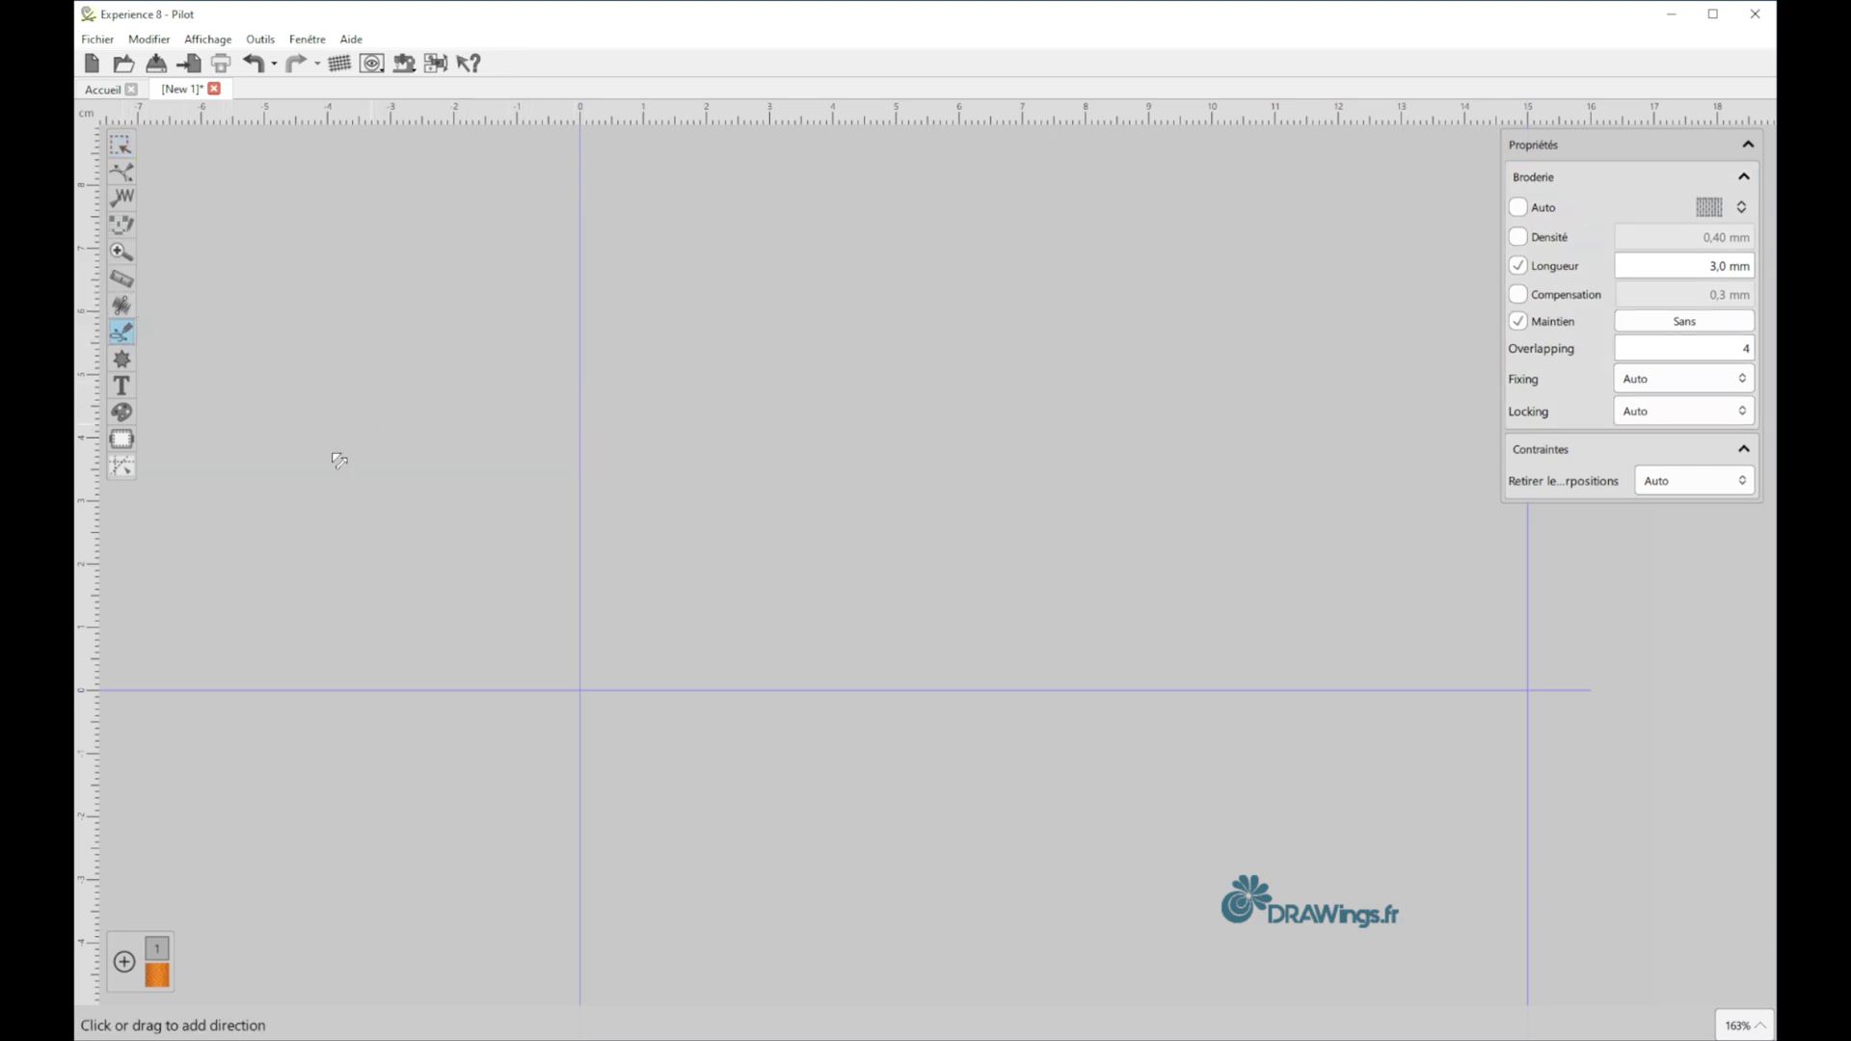
drag(311, 472, 421, 365)
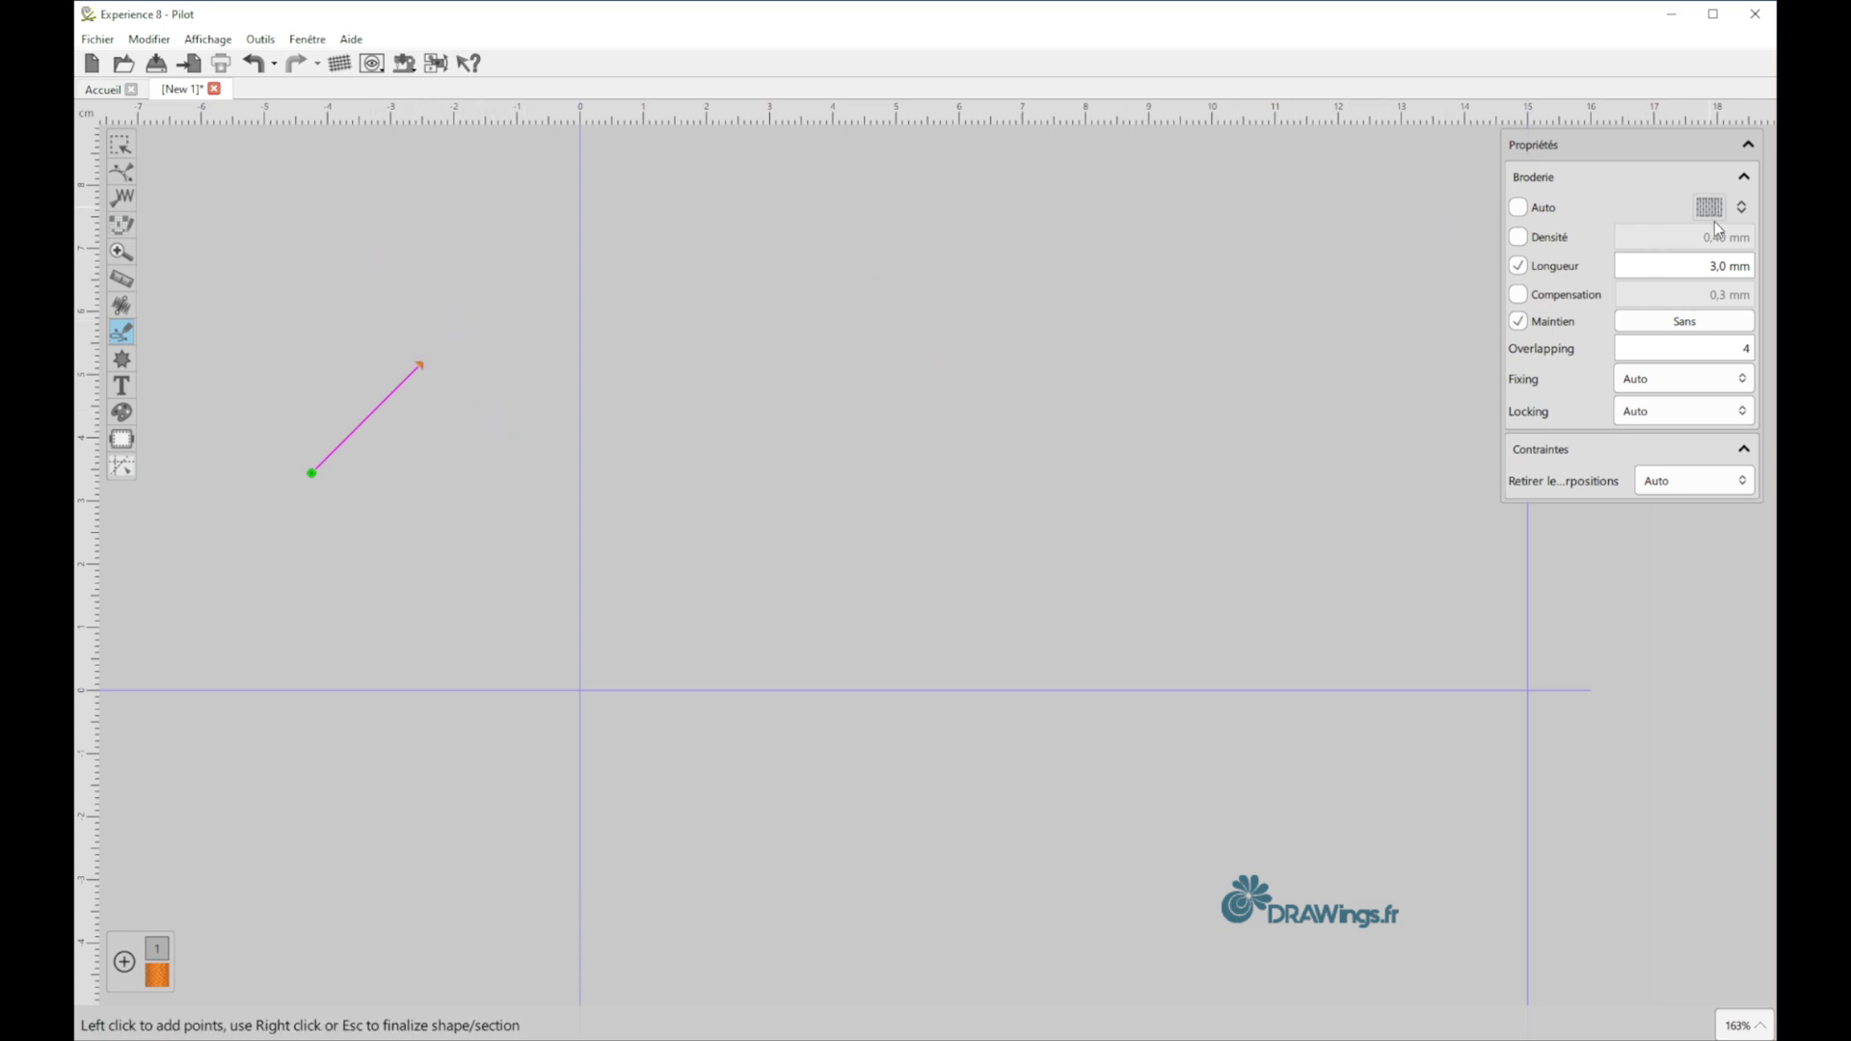
click(383, 302)
click(486, 339)
click(502, 409)
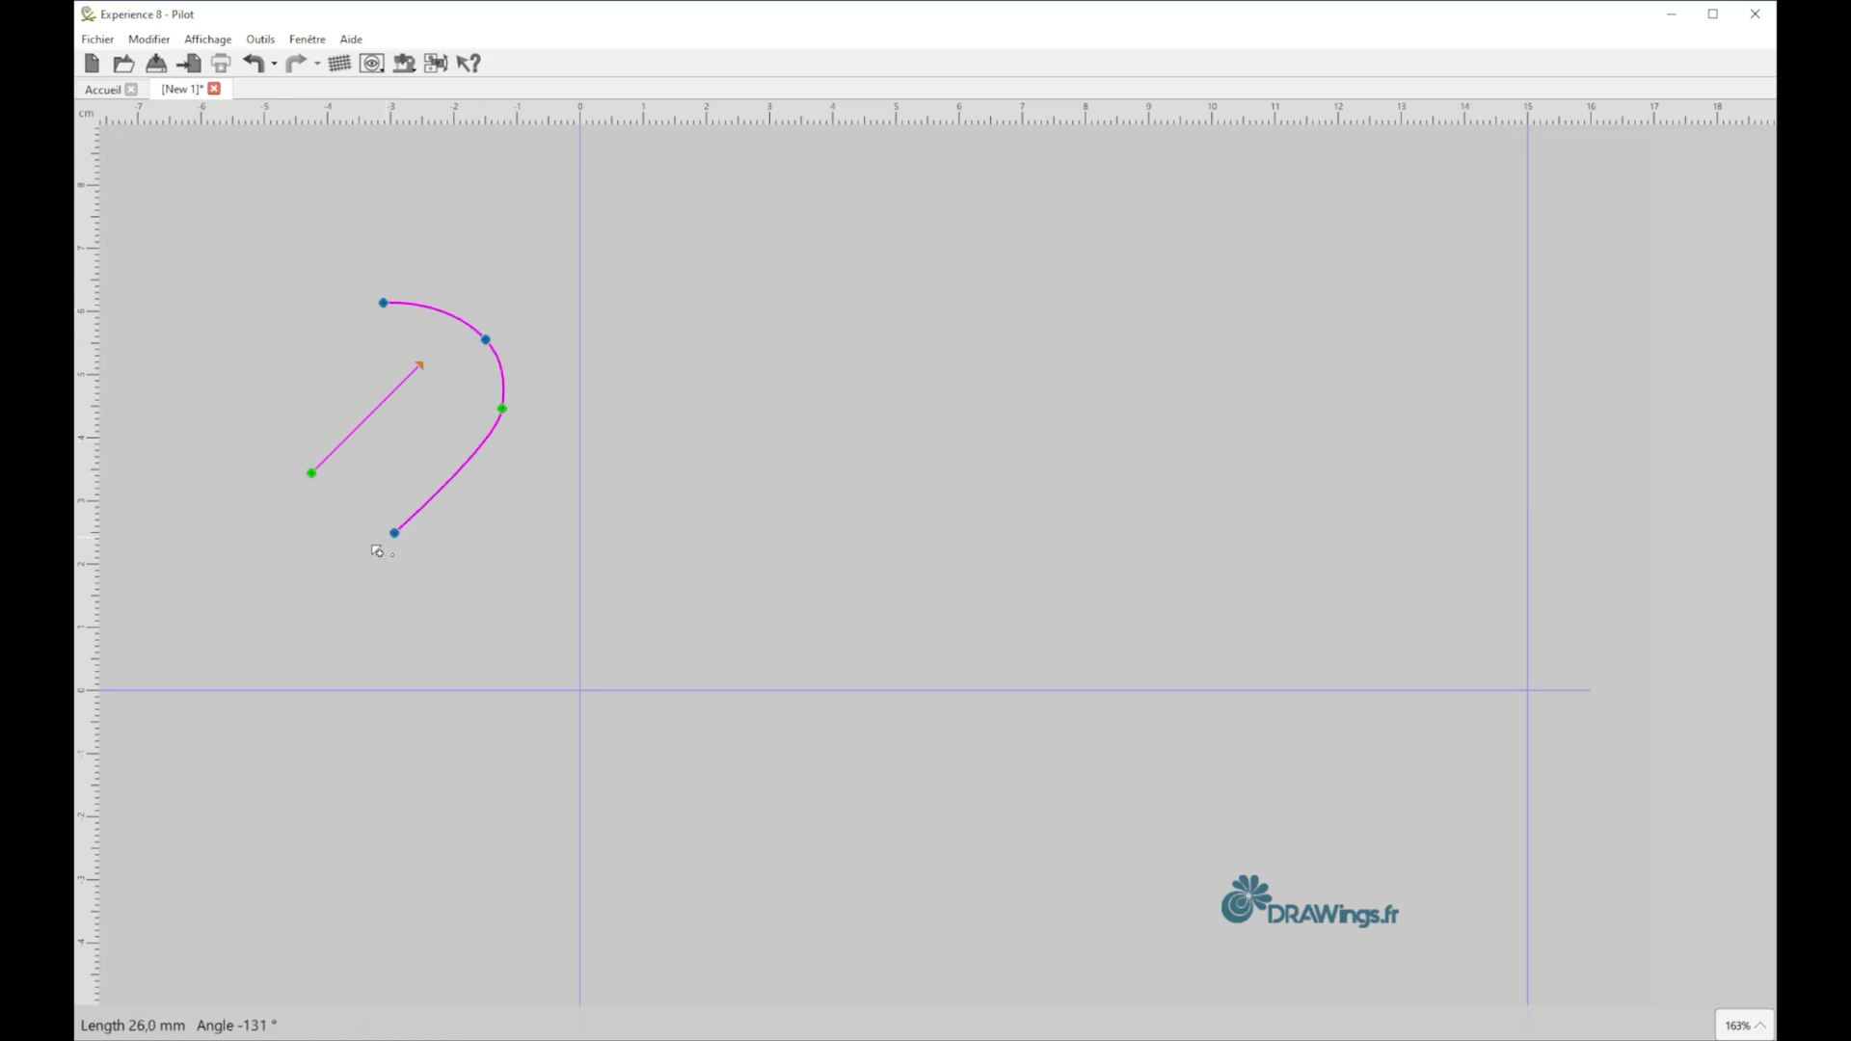
click(370, 545)
click(300, 545)
click(273, 426)
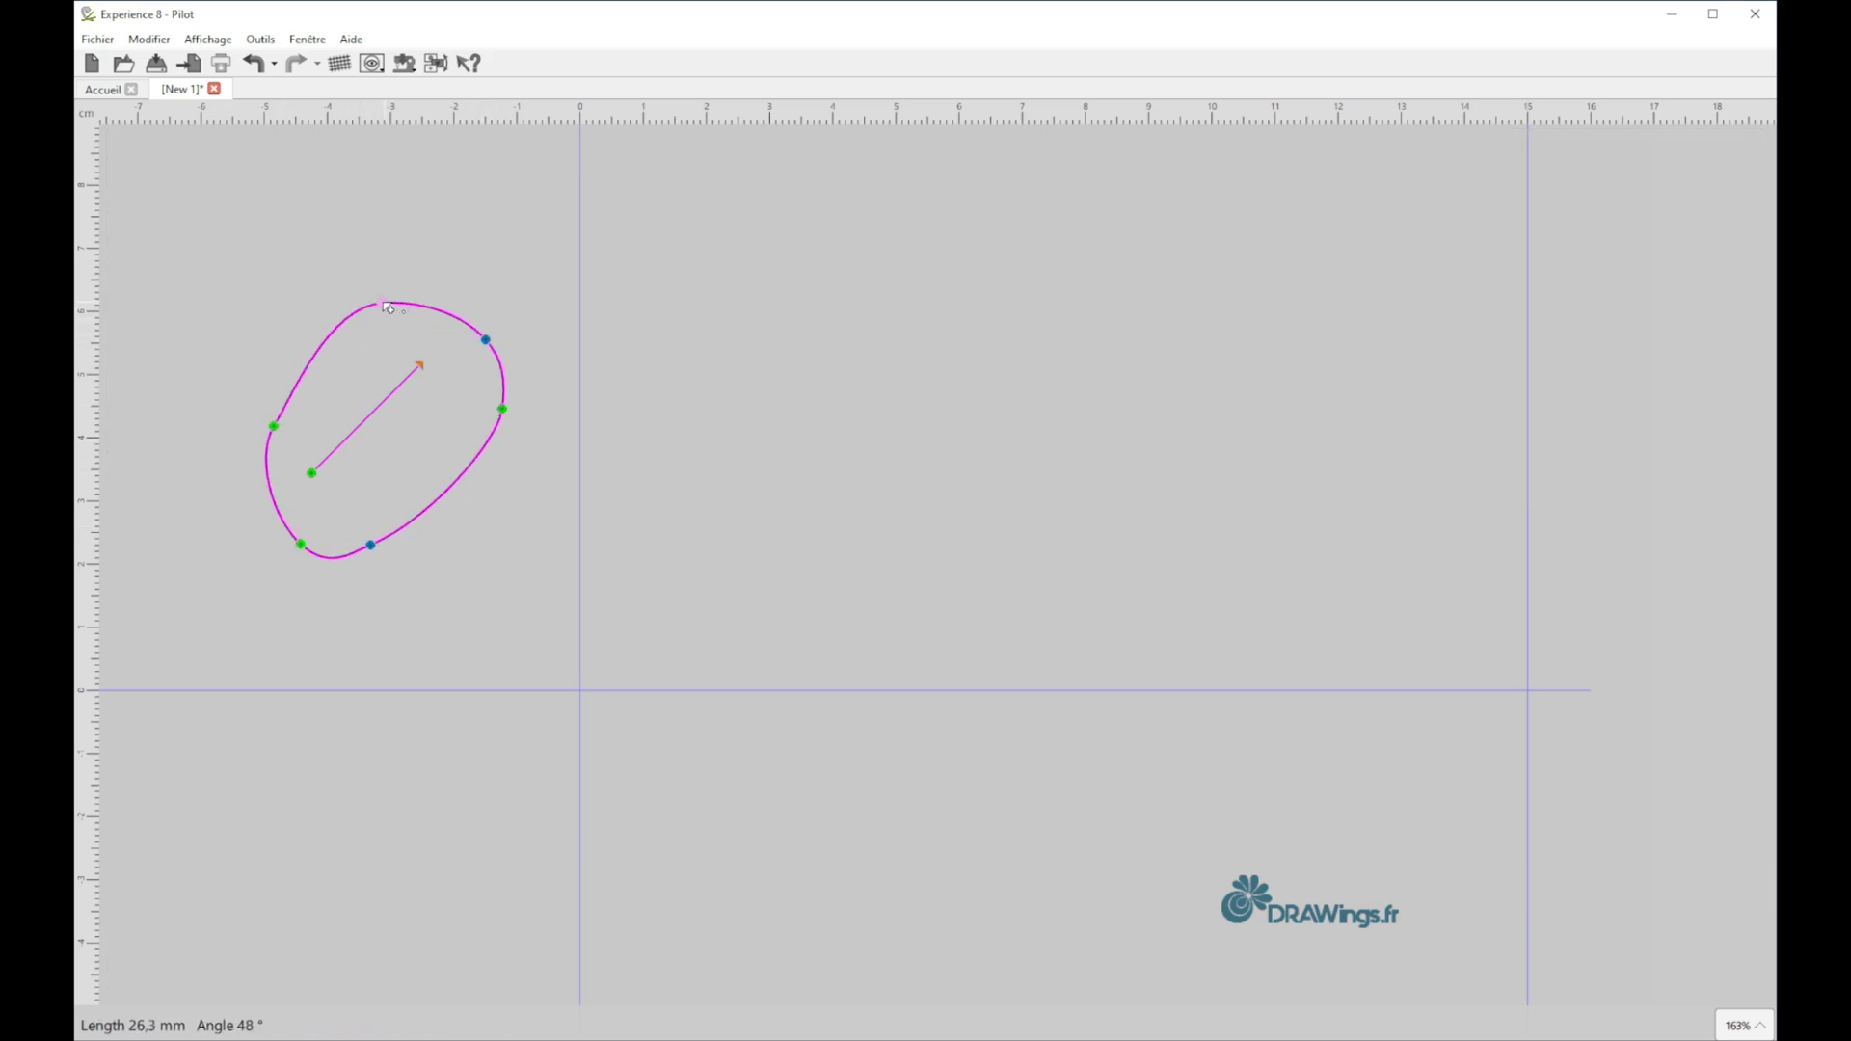
right_click(566, 393)
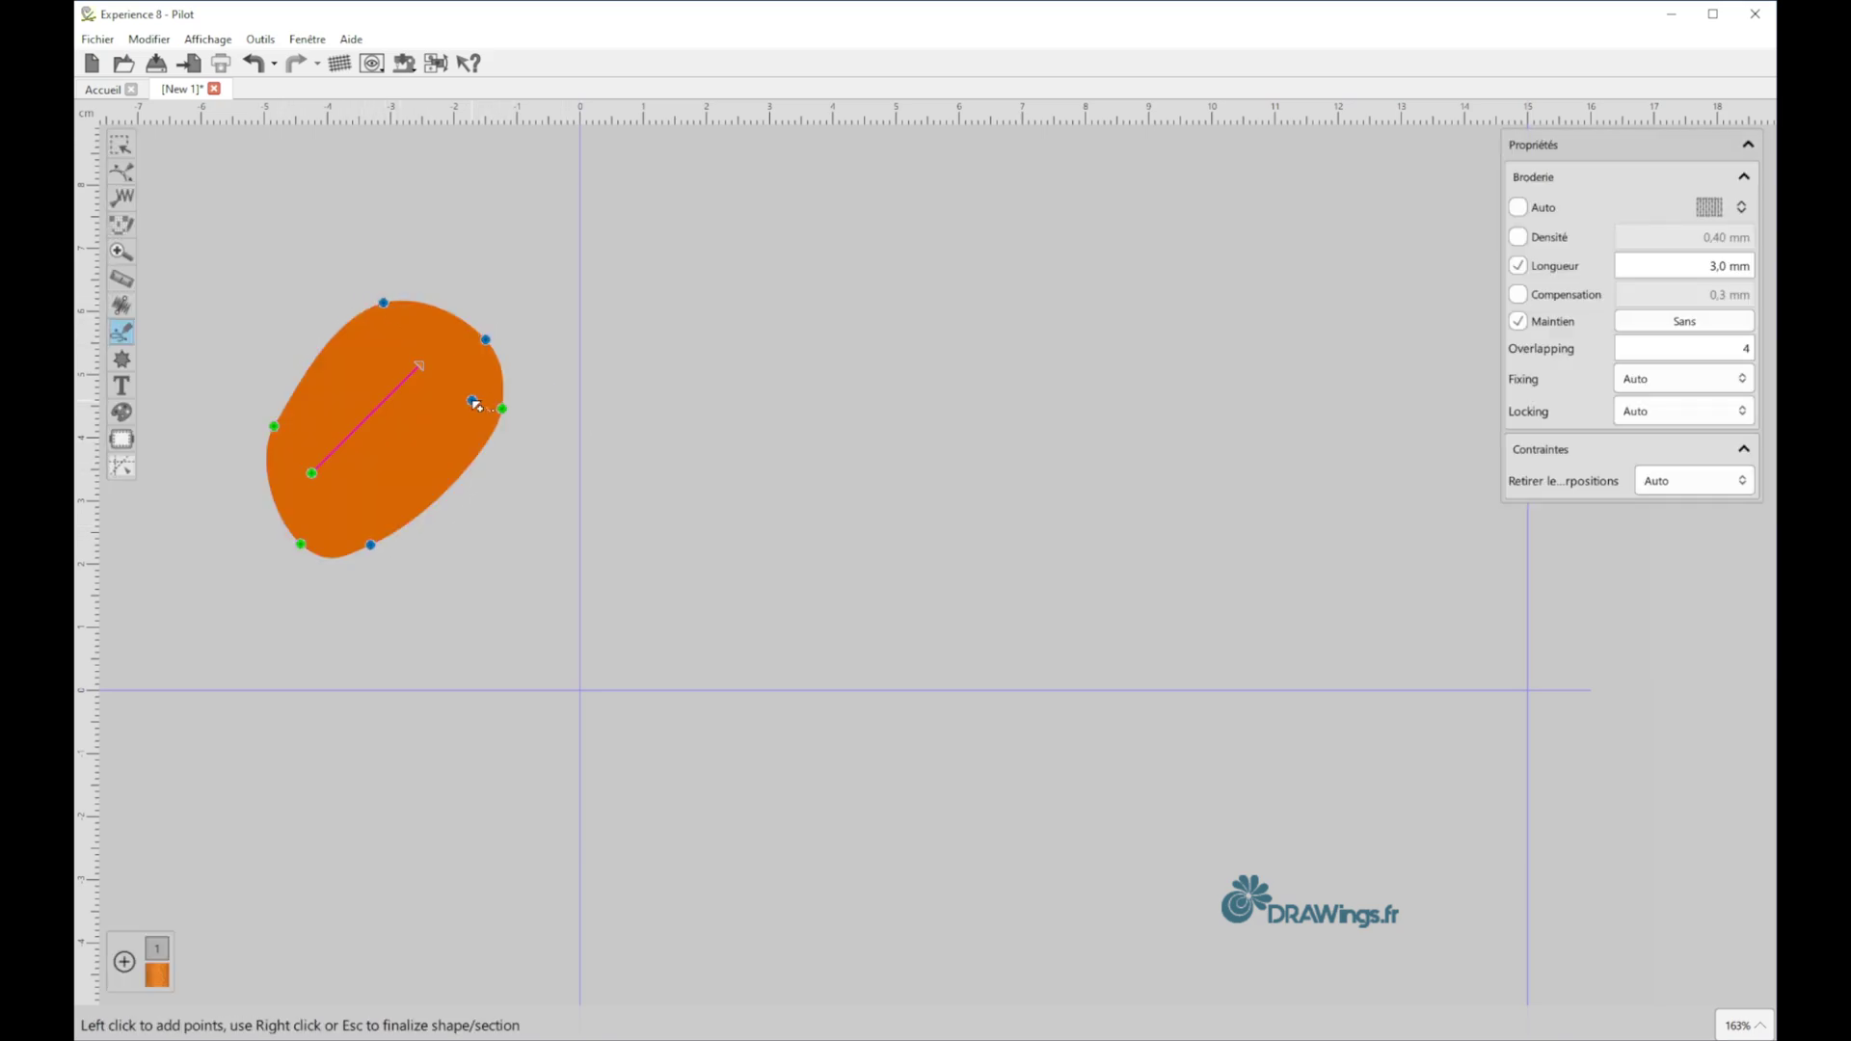
right_click(487, 401)
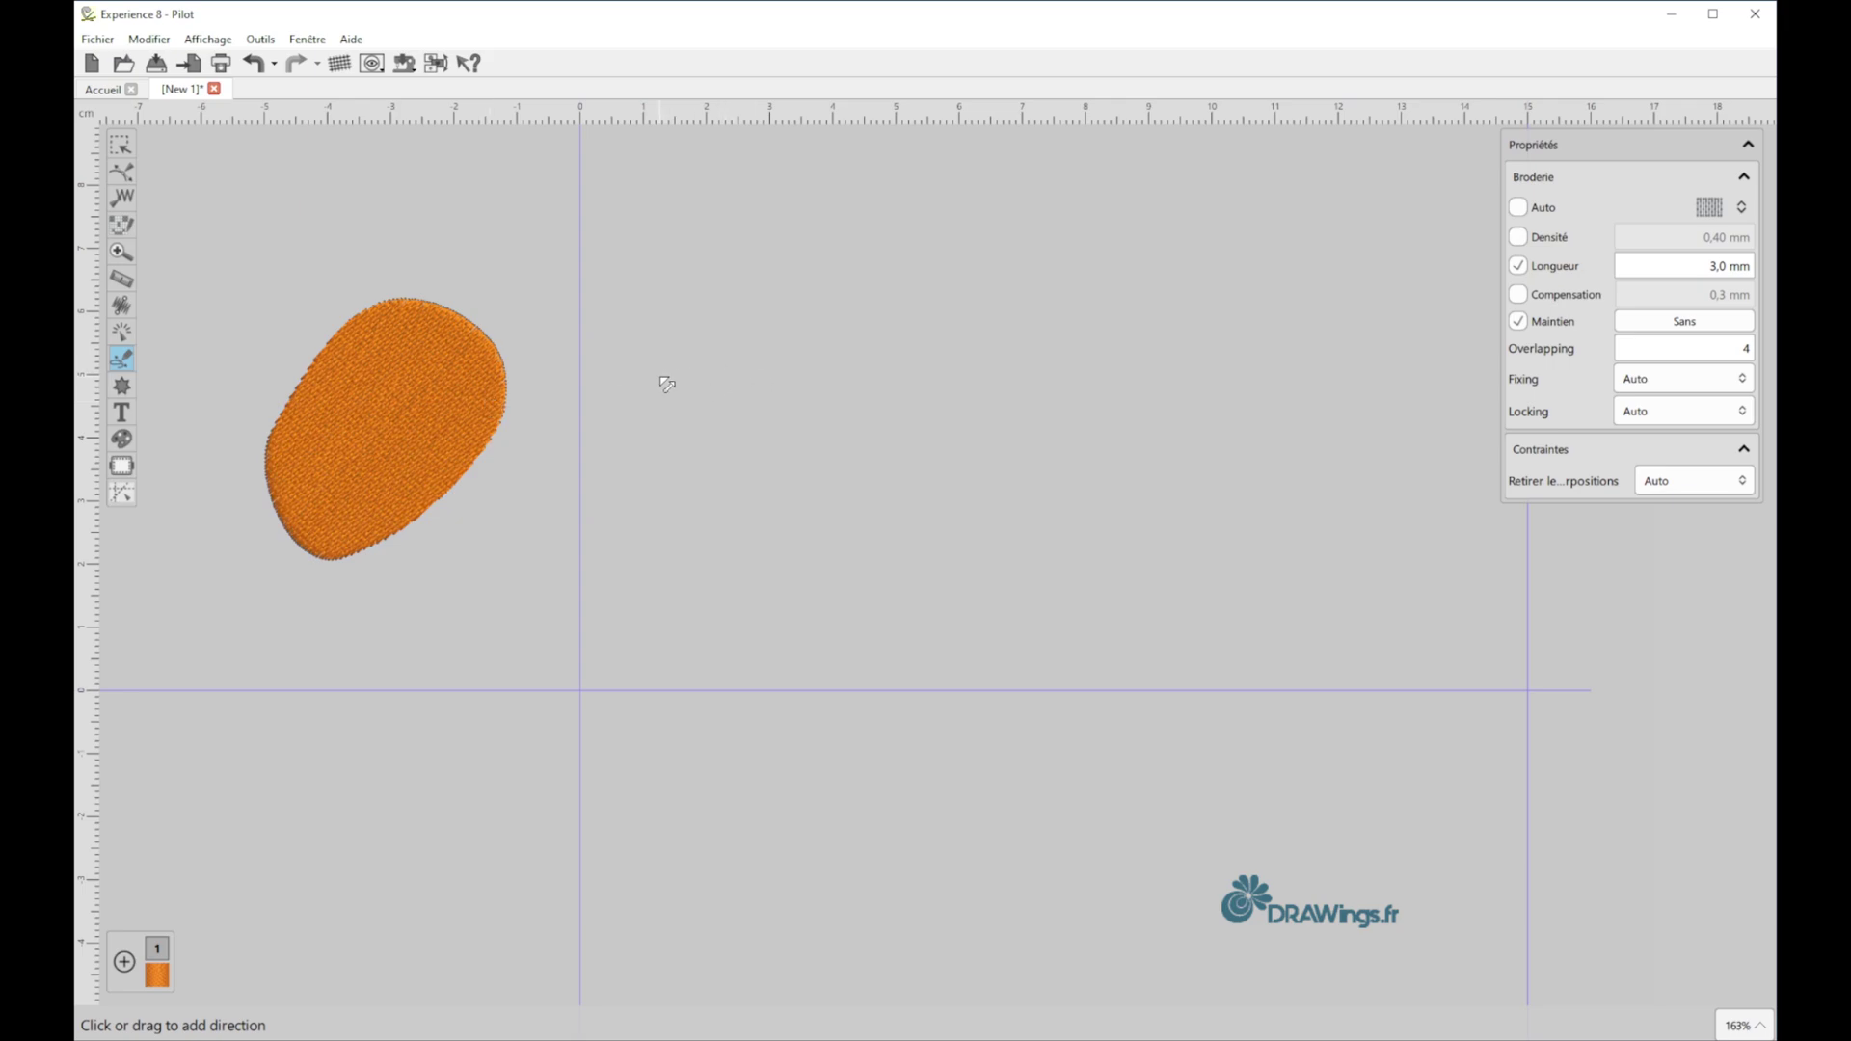
- Digitize a second closed outline about 48 × 36 mm right of the vertical axis, with a stitch direction descending diagonally to the right
drag(659, 350, 749, 424)
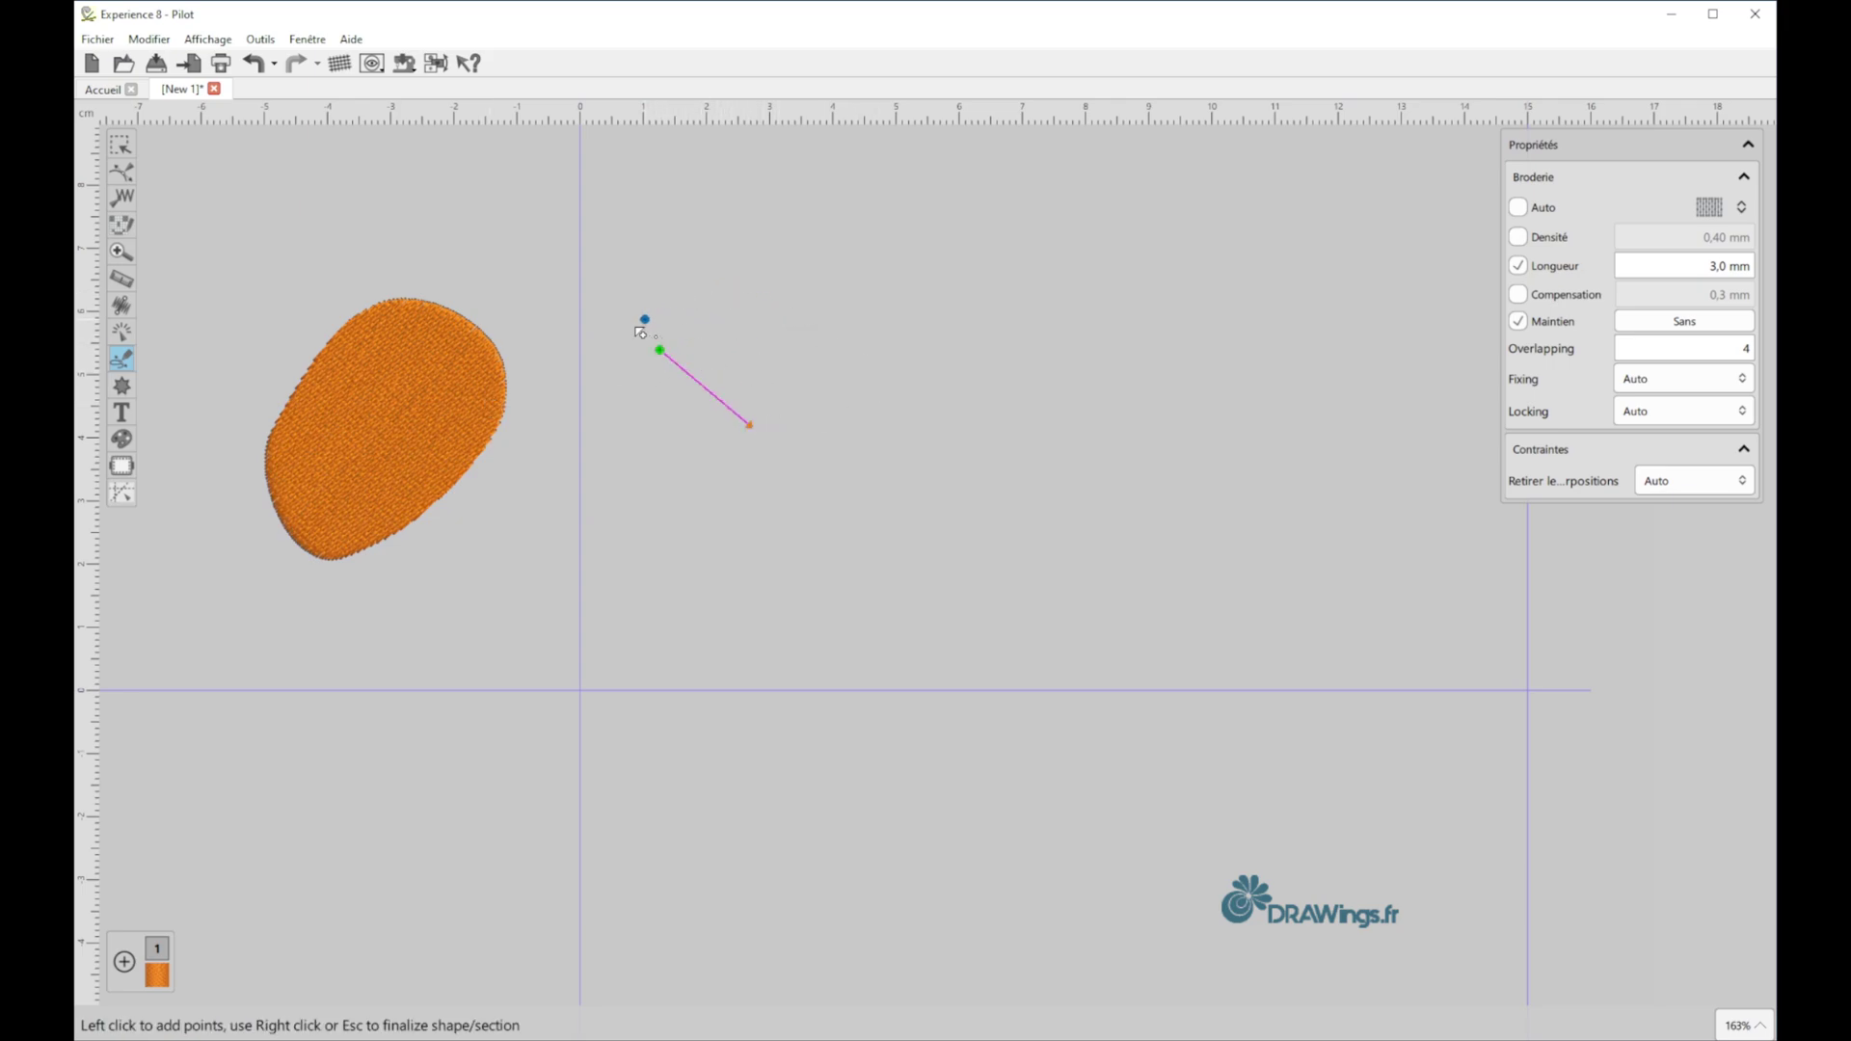
click(640, 321)
click(790, 289)
click(883, 399)
click(857, 466)
click(758, 516)
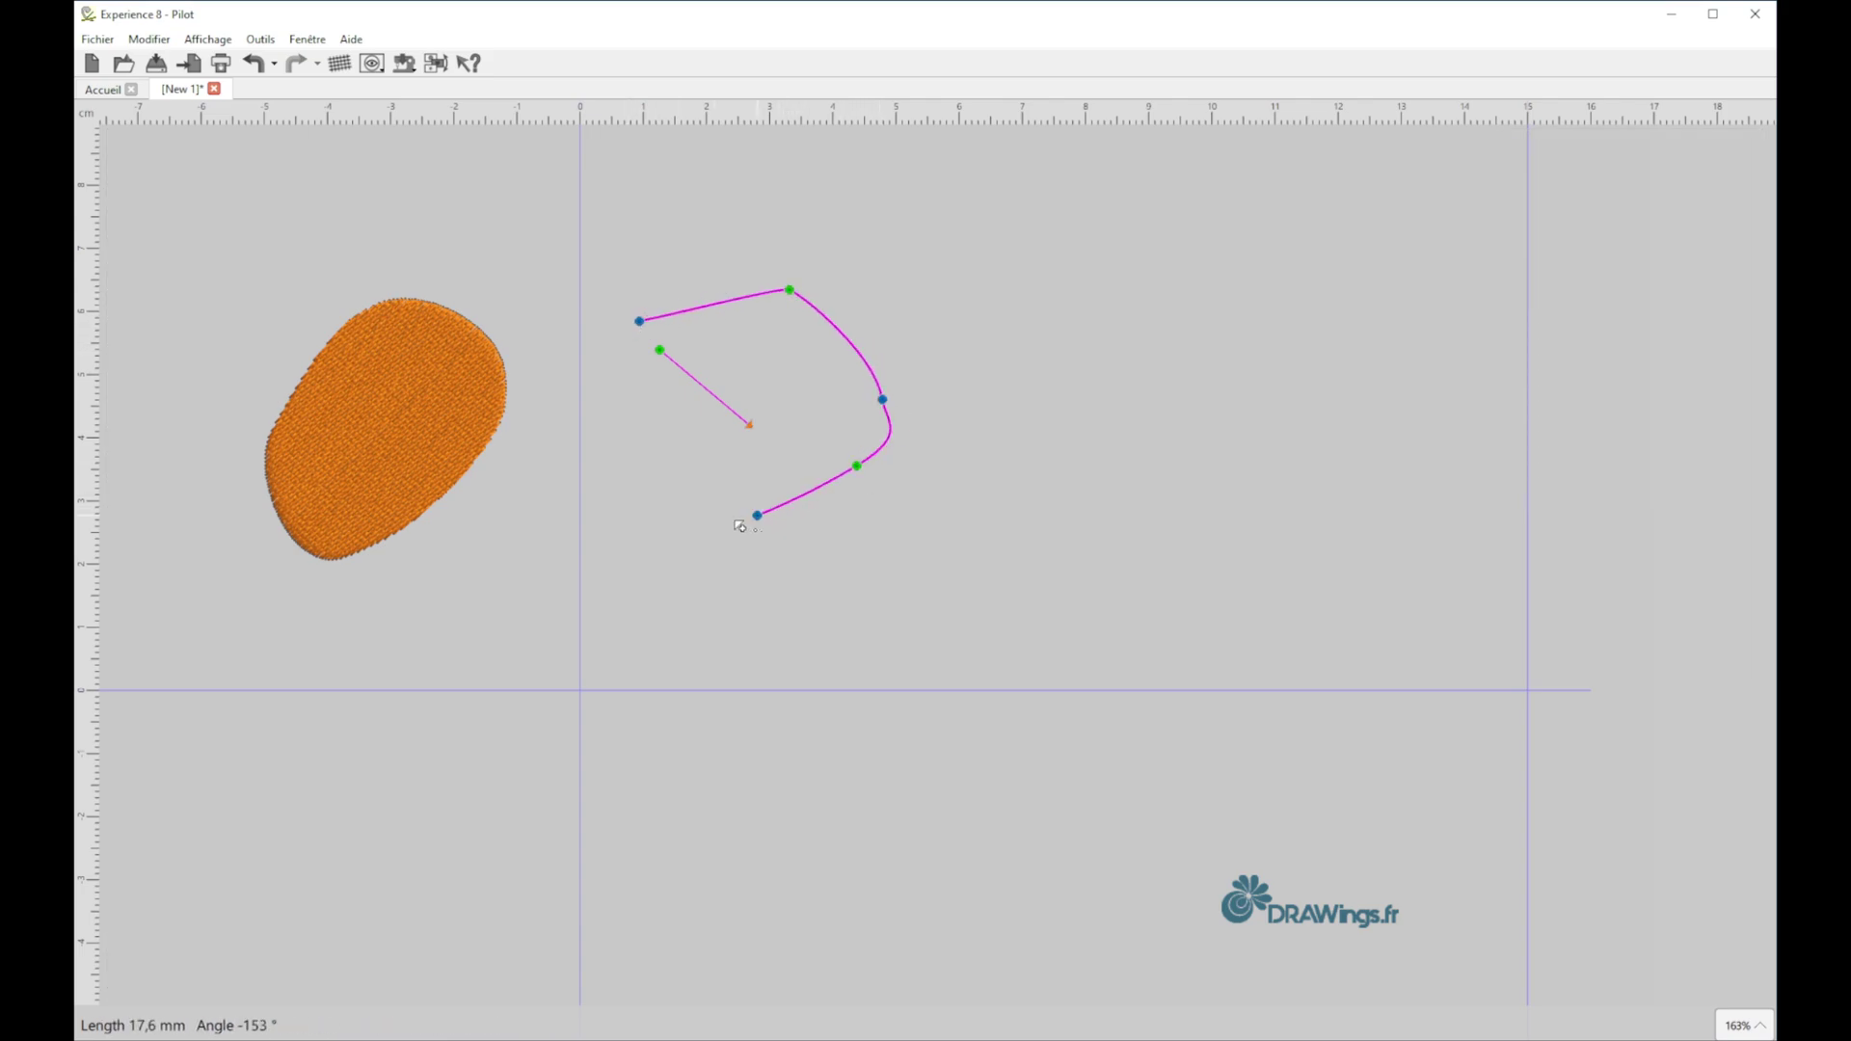
click(596, 449)
click(595, 365)
right_click(686, 340)
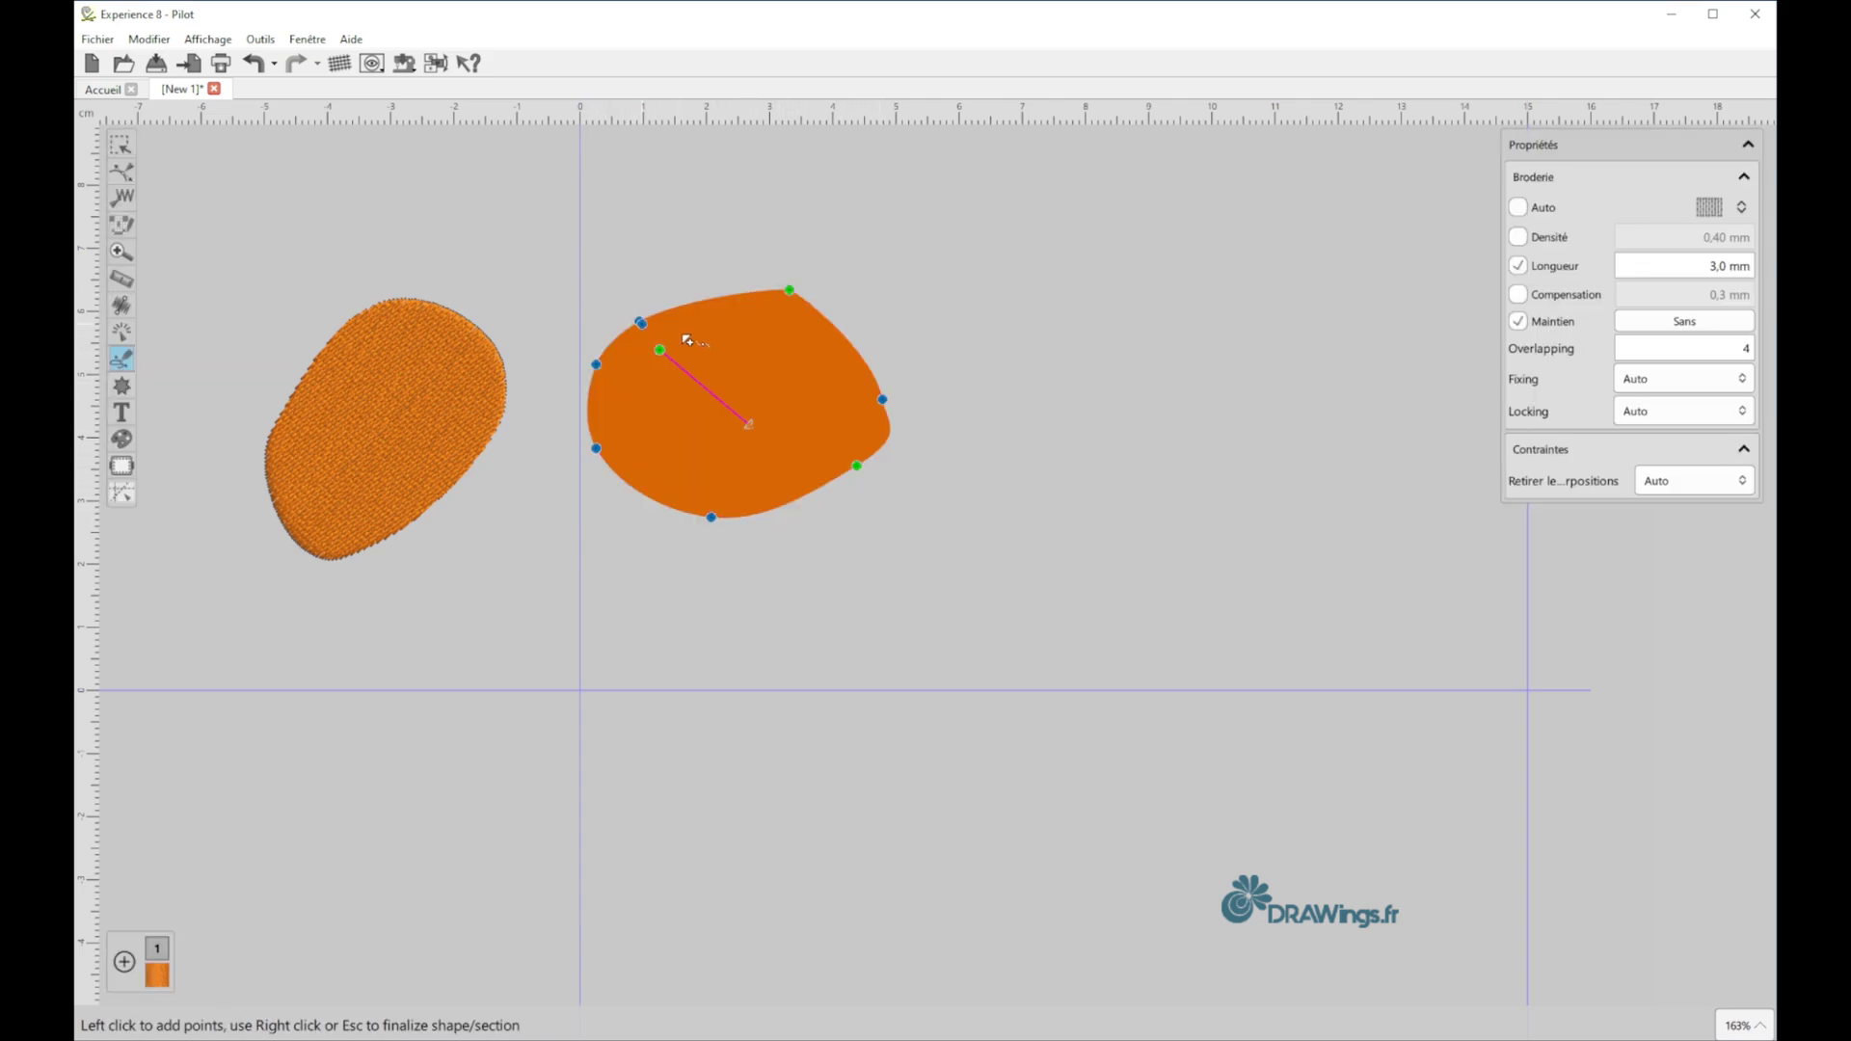
- Cut a rounded hole in the second shape by digitizing a closed inner outline, and finalize the shape
click(787, 342)
click(812, 393)
click(760, 456)
click(647, 399)
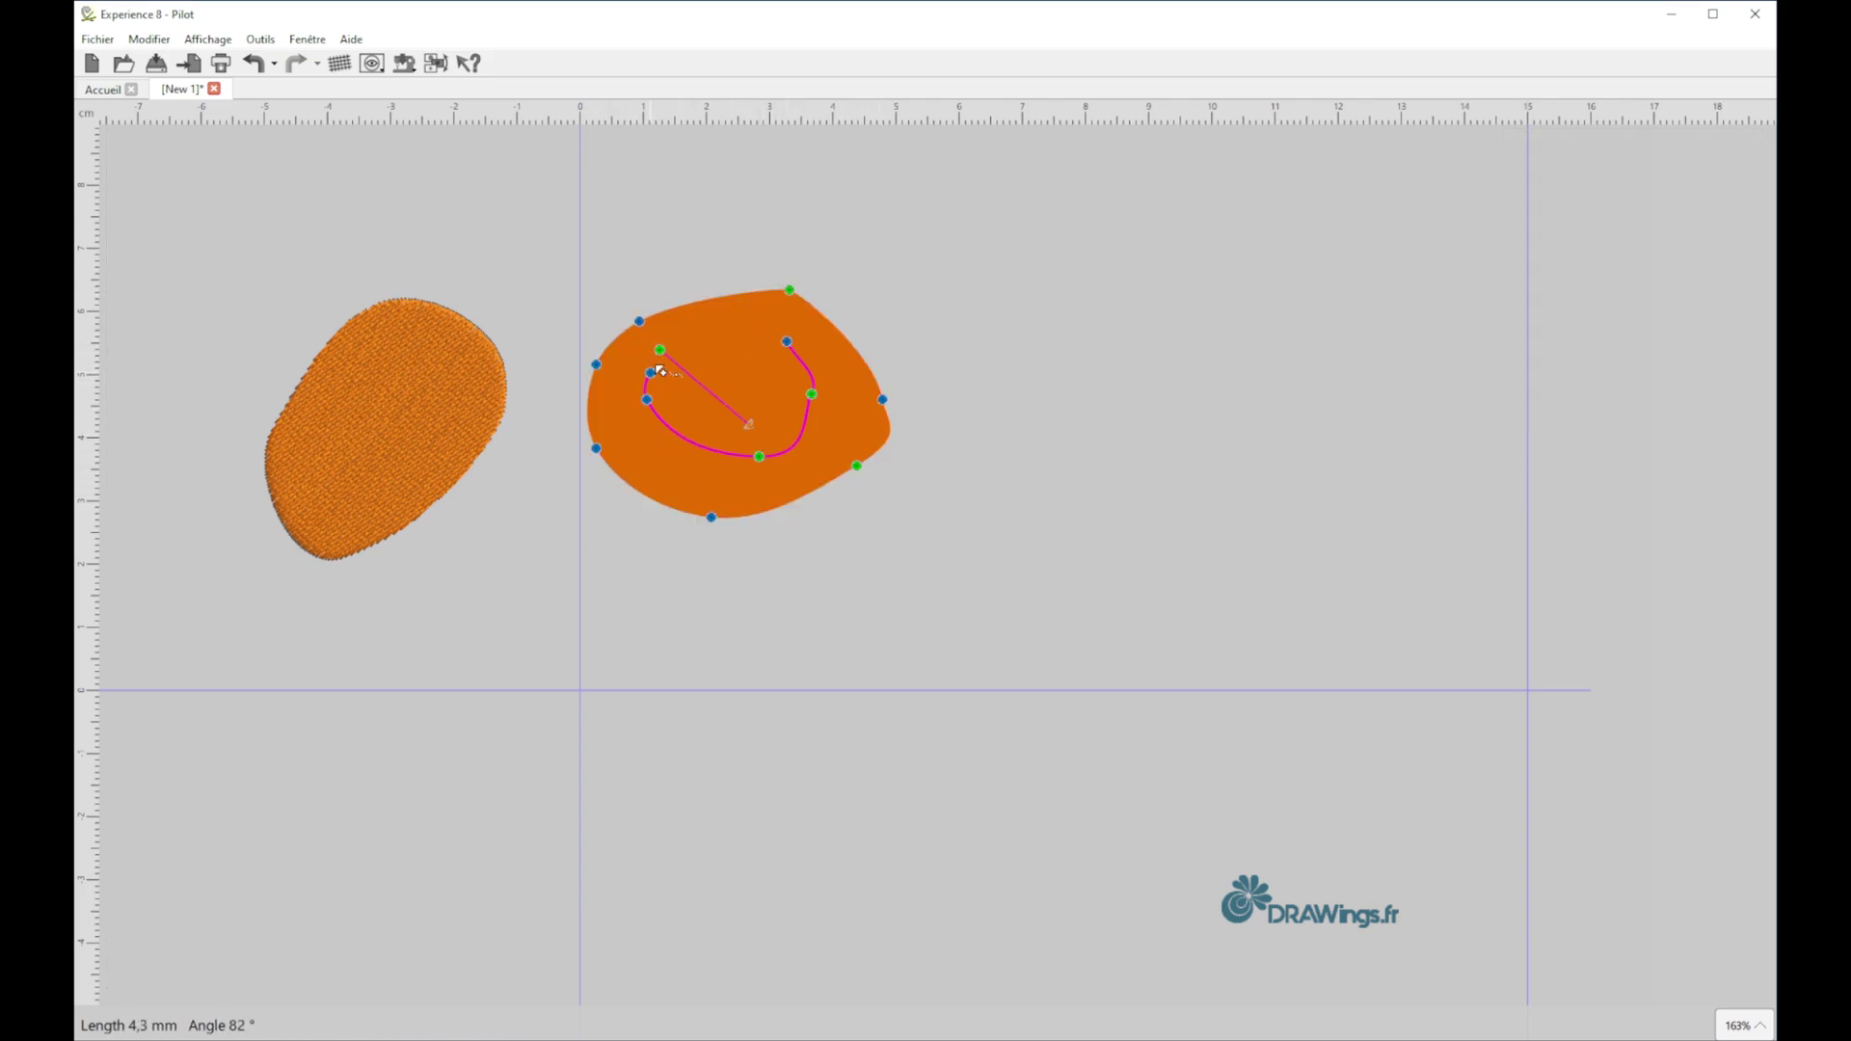
click(690, 337)
right_click(793, 342)
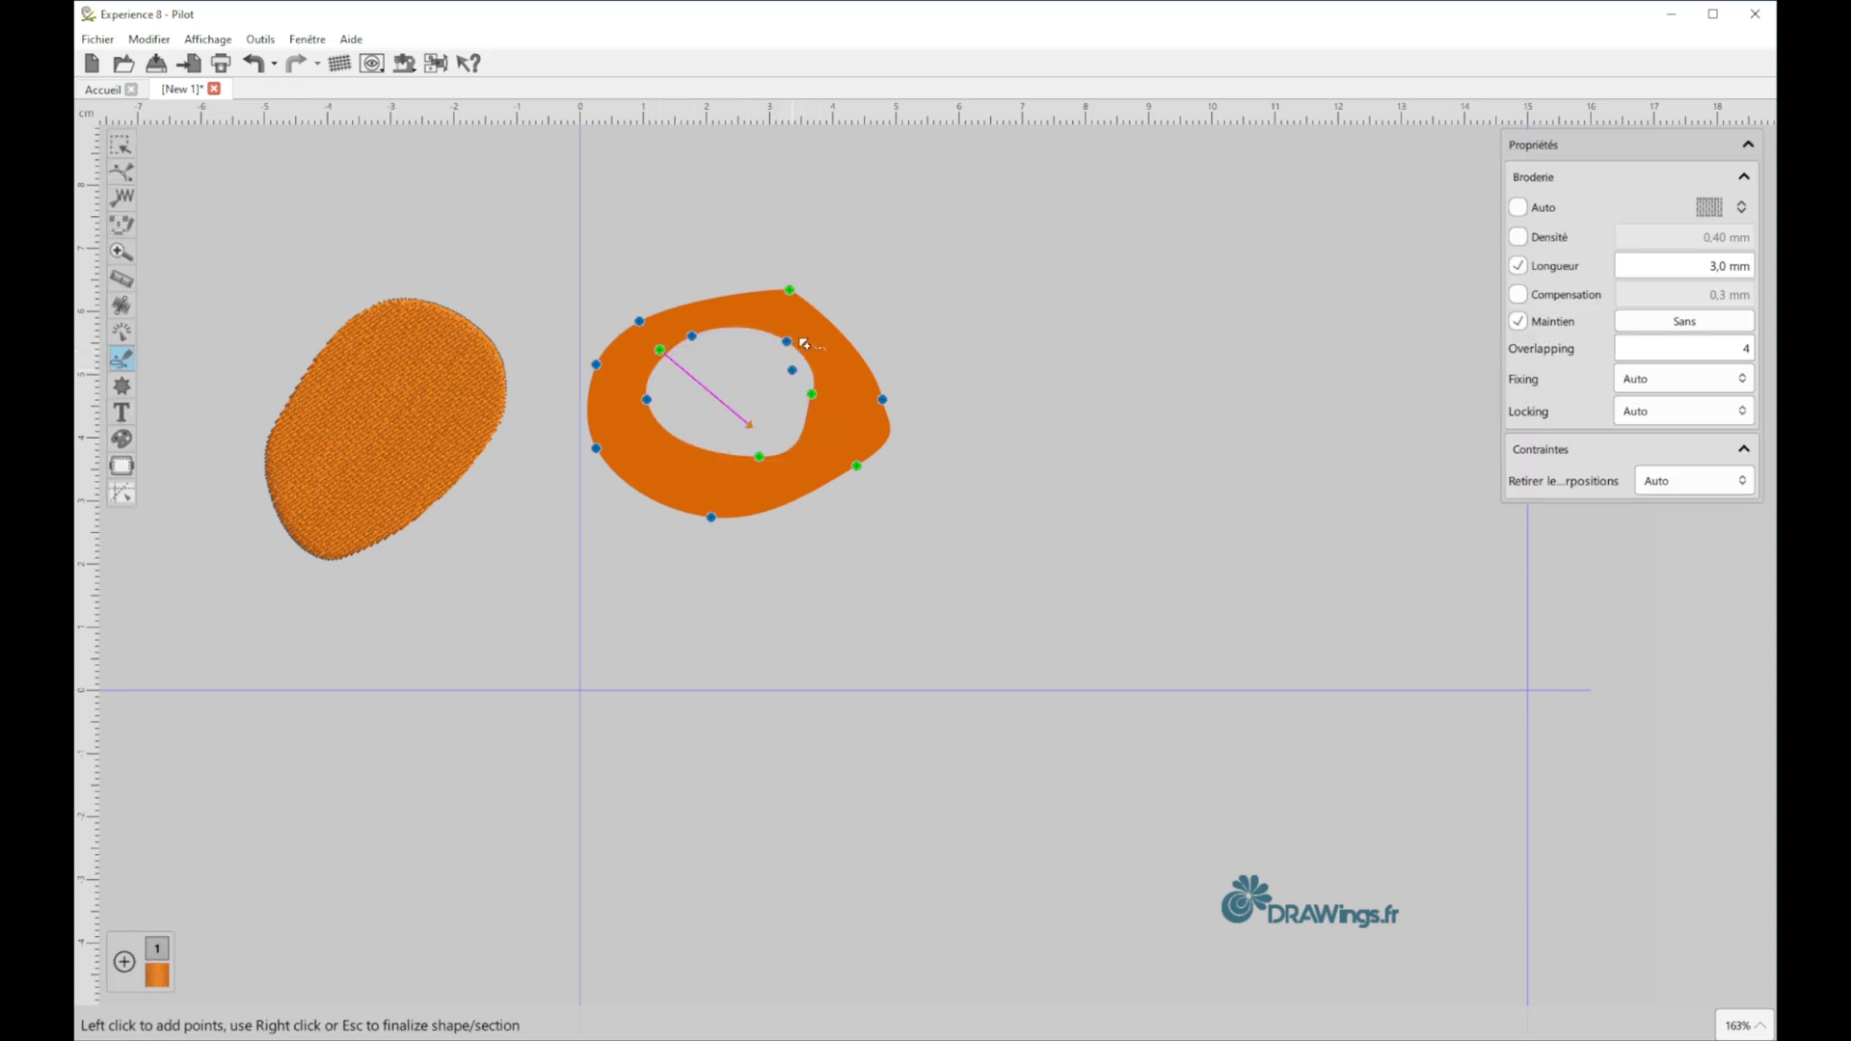
right_click(852, 405)
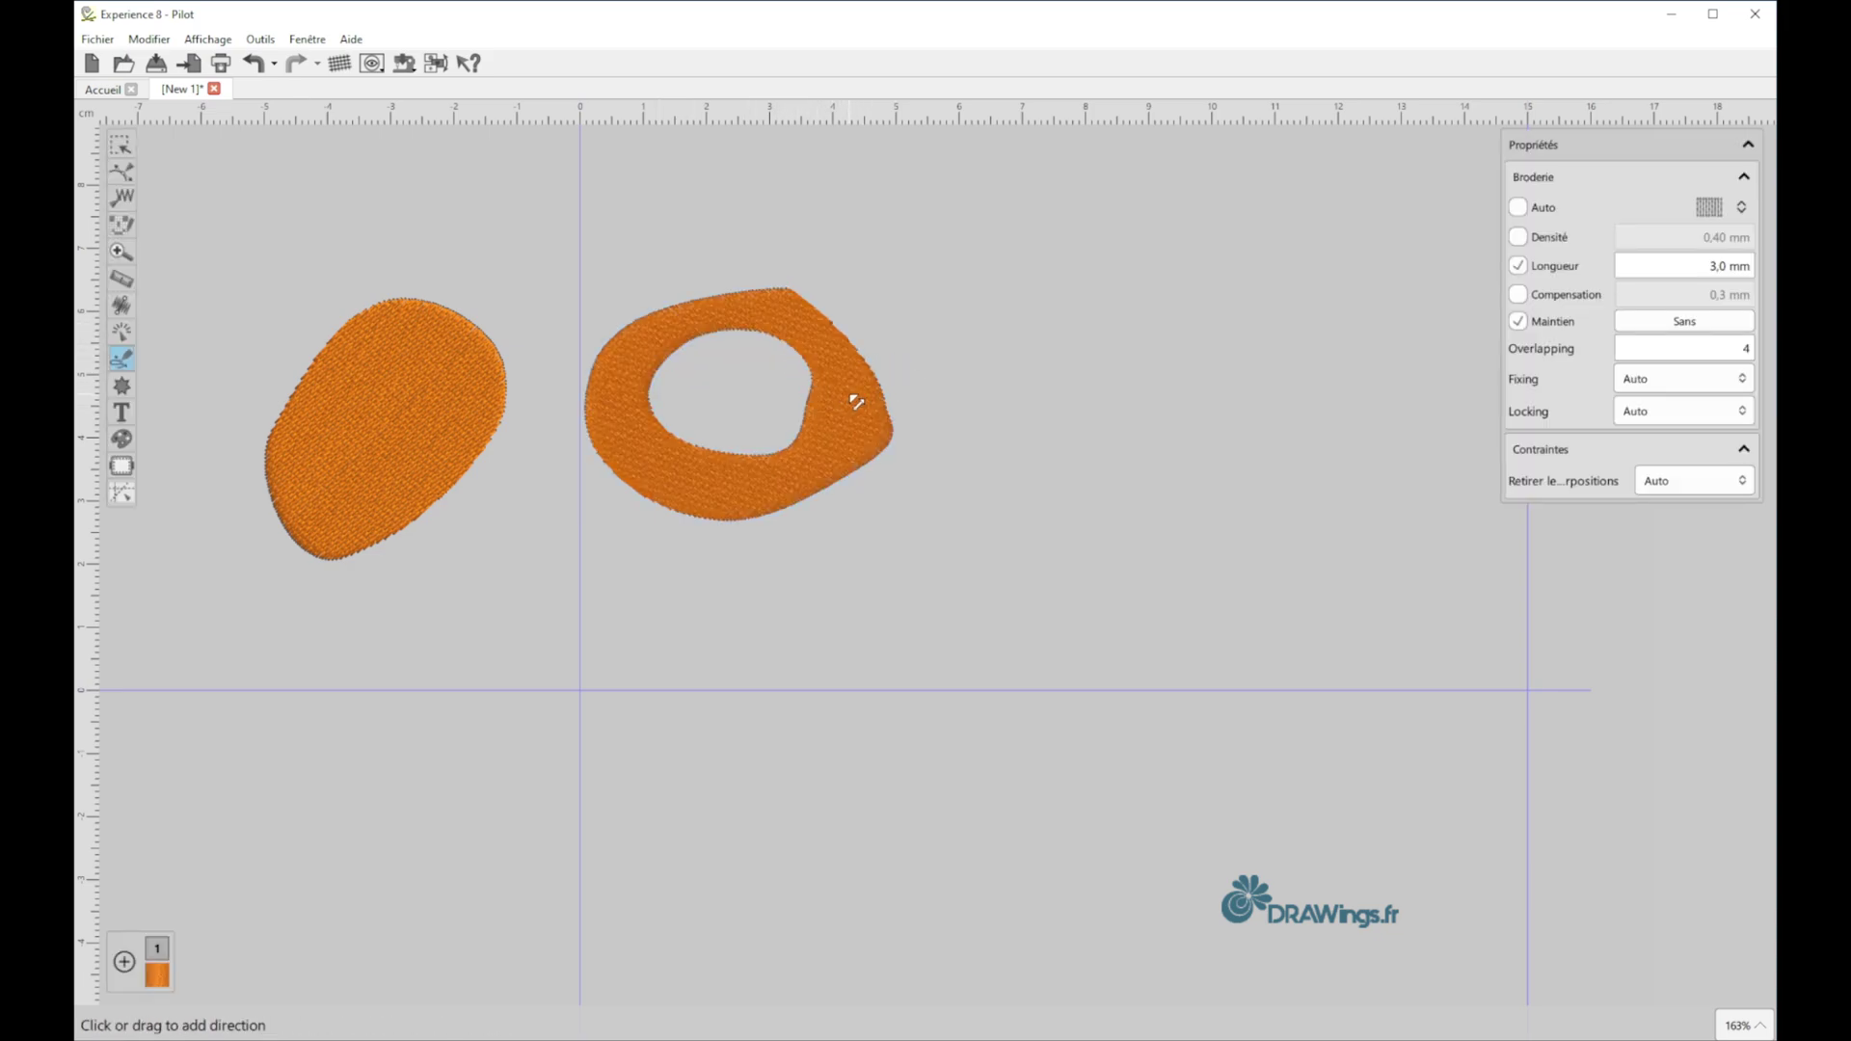
right_click(854, 401)
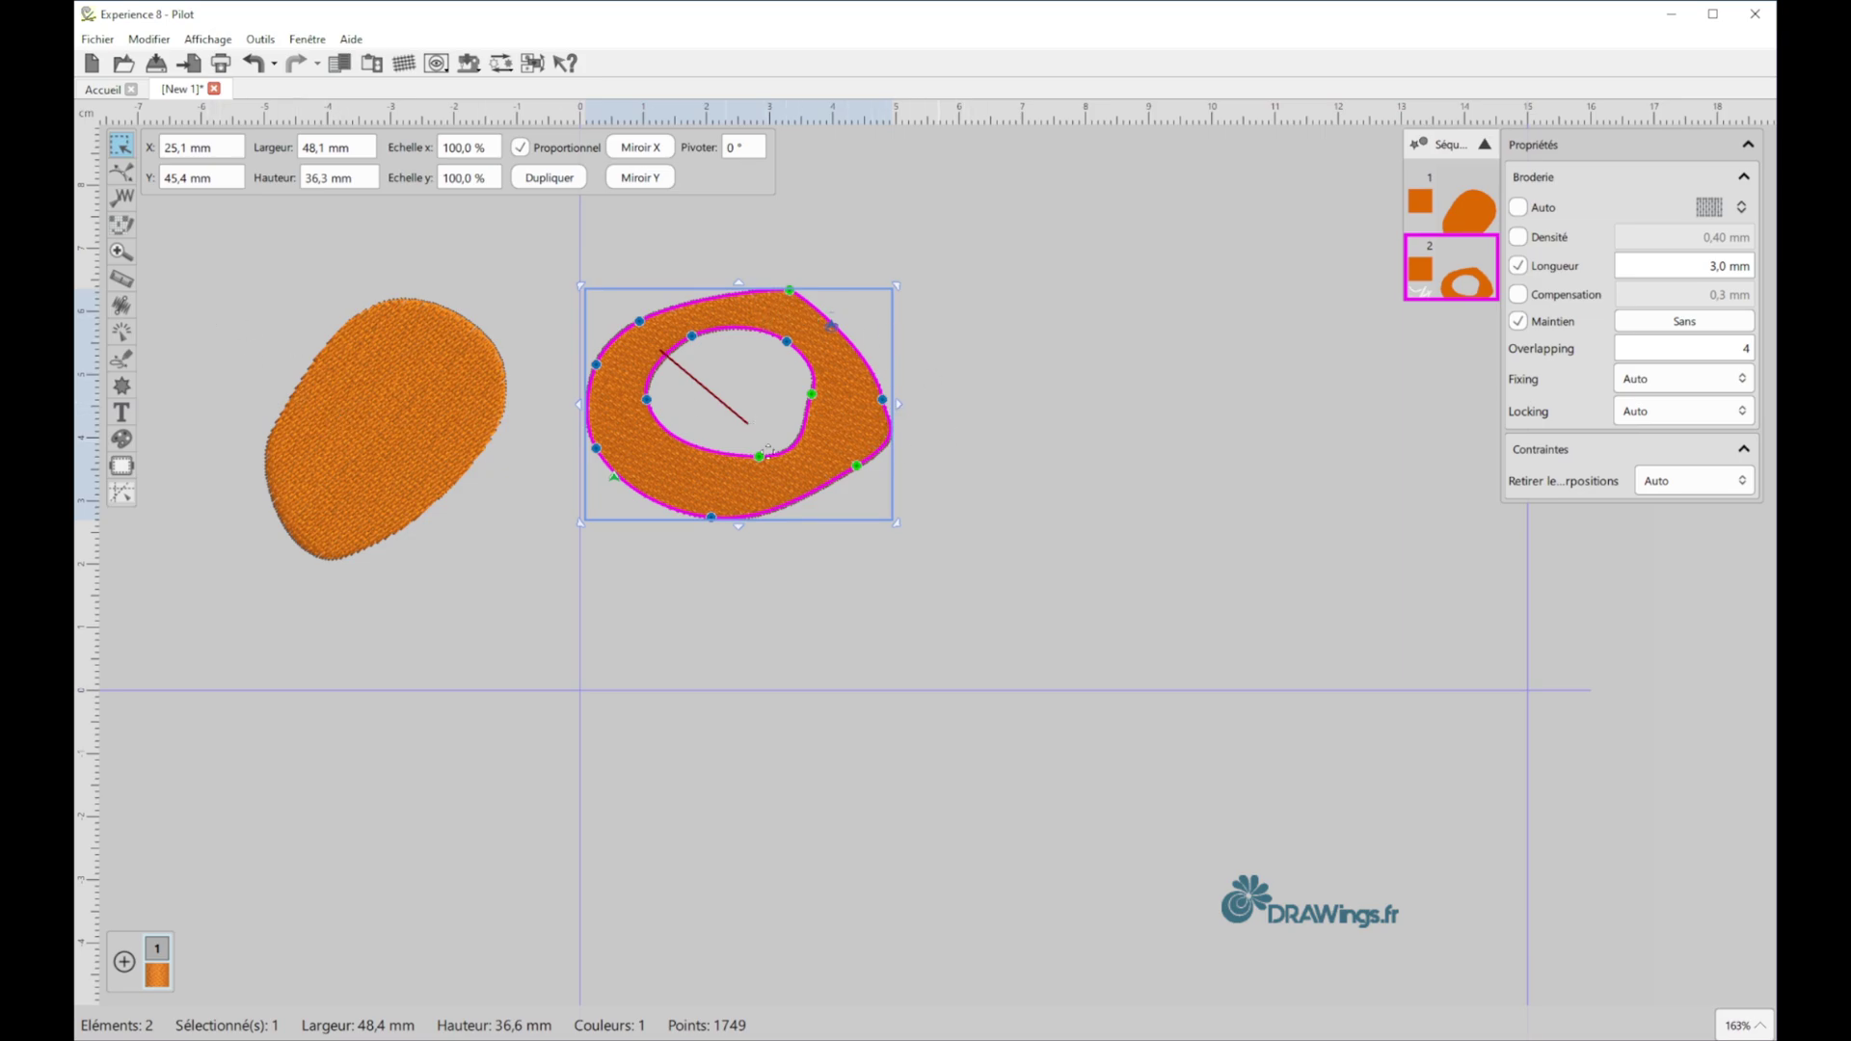
- Digitize a five-sided shape about 20 × 24 mm with angular nodes and a horizontal stitch direction, right of the ring shape, then deselect it
click(122, 357)
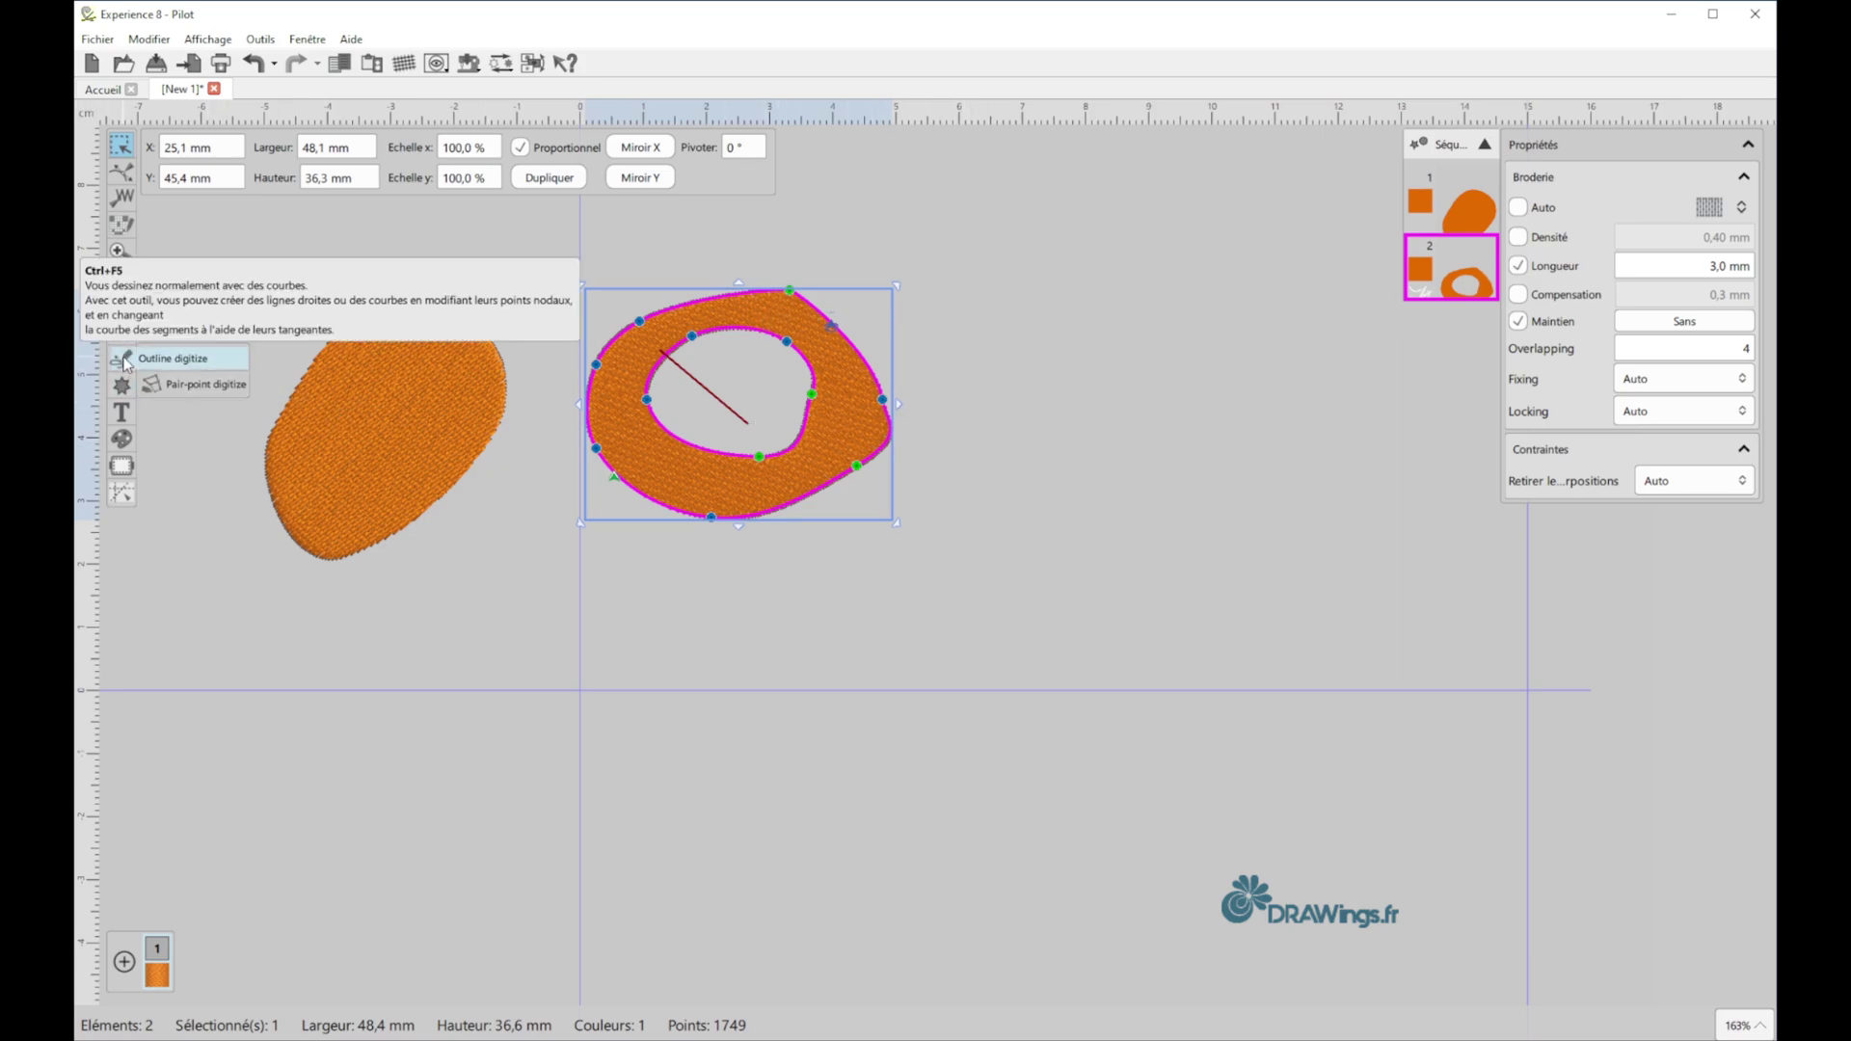
click(145, 358)
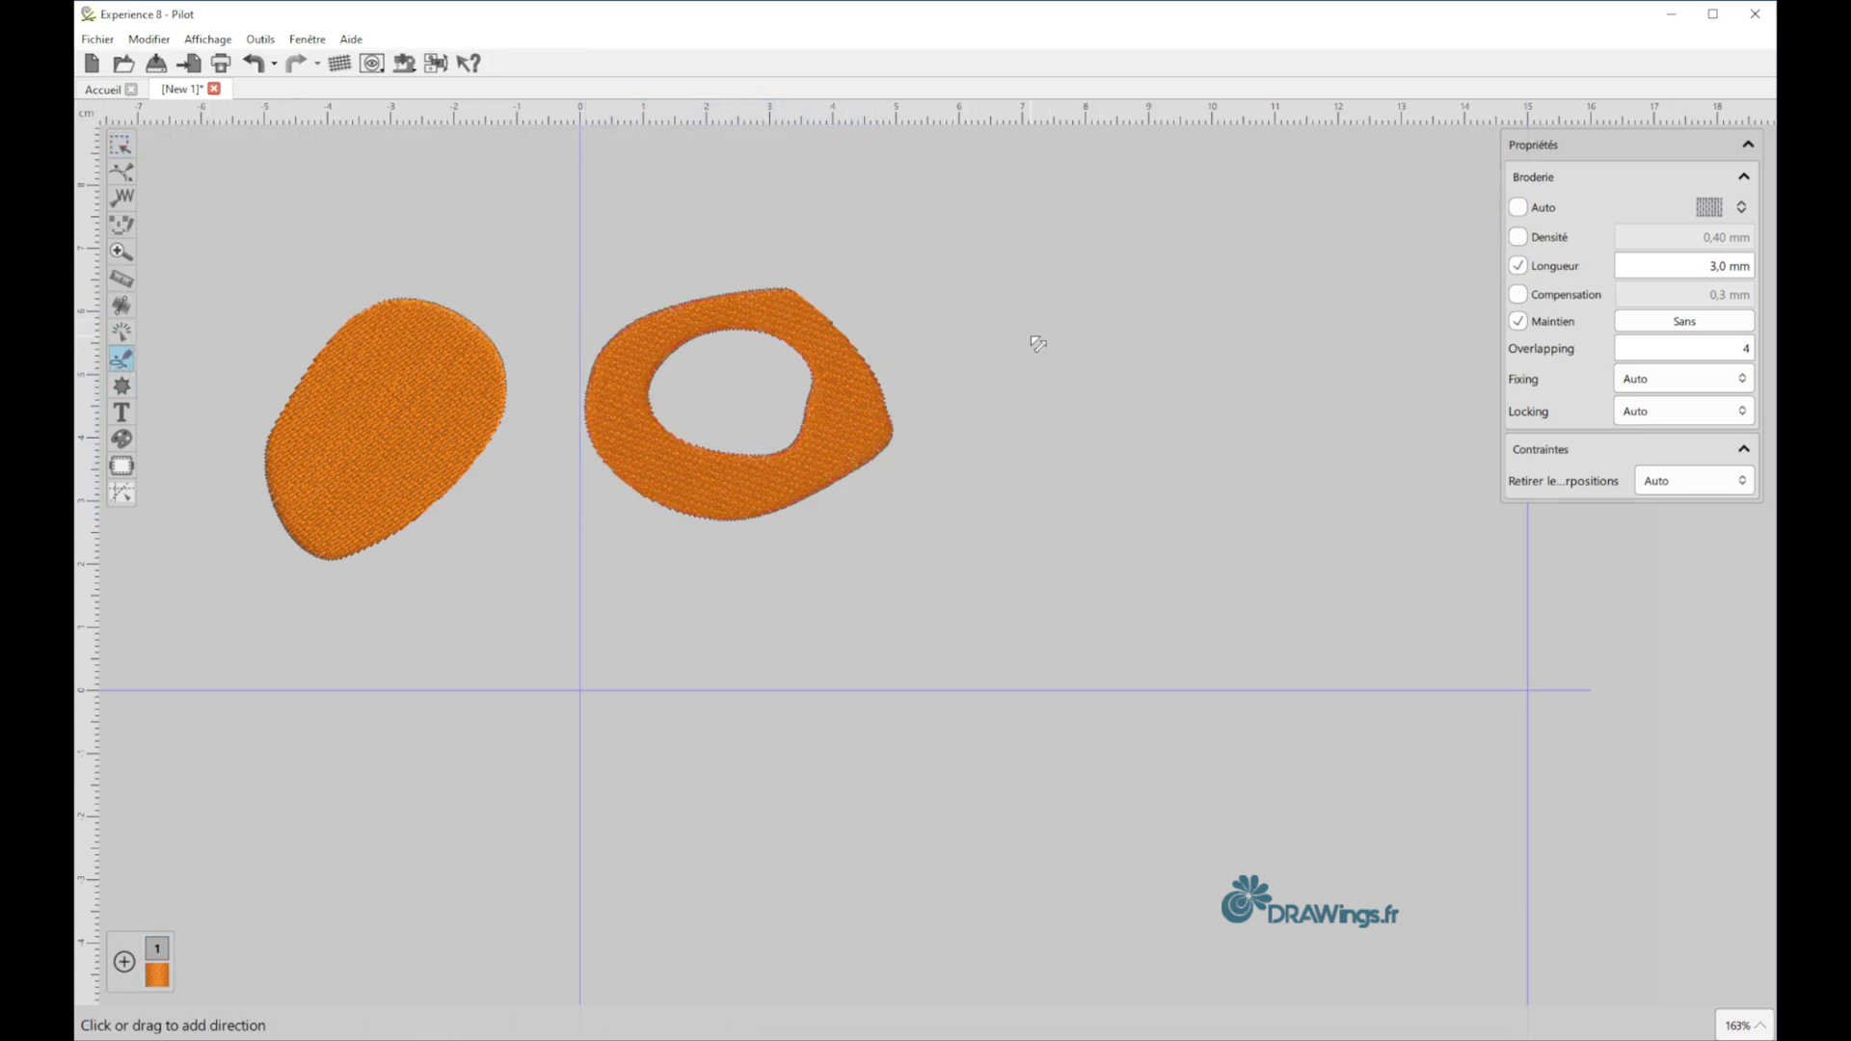
drag(1015, 326, 1139, 324)
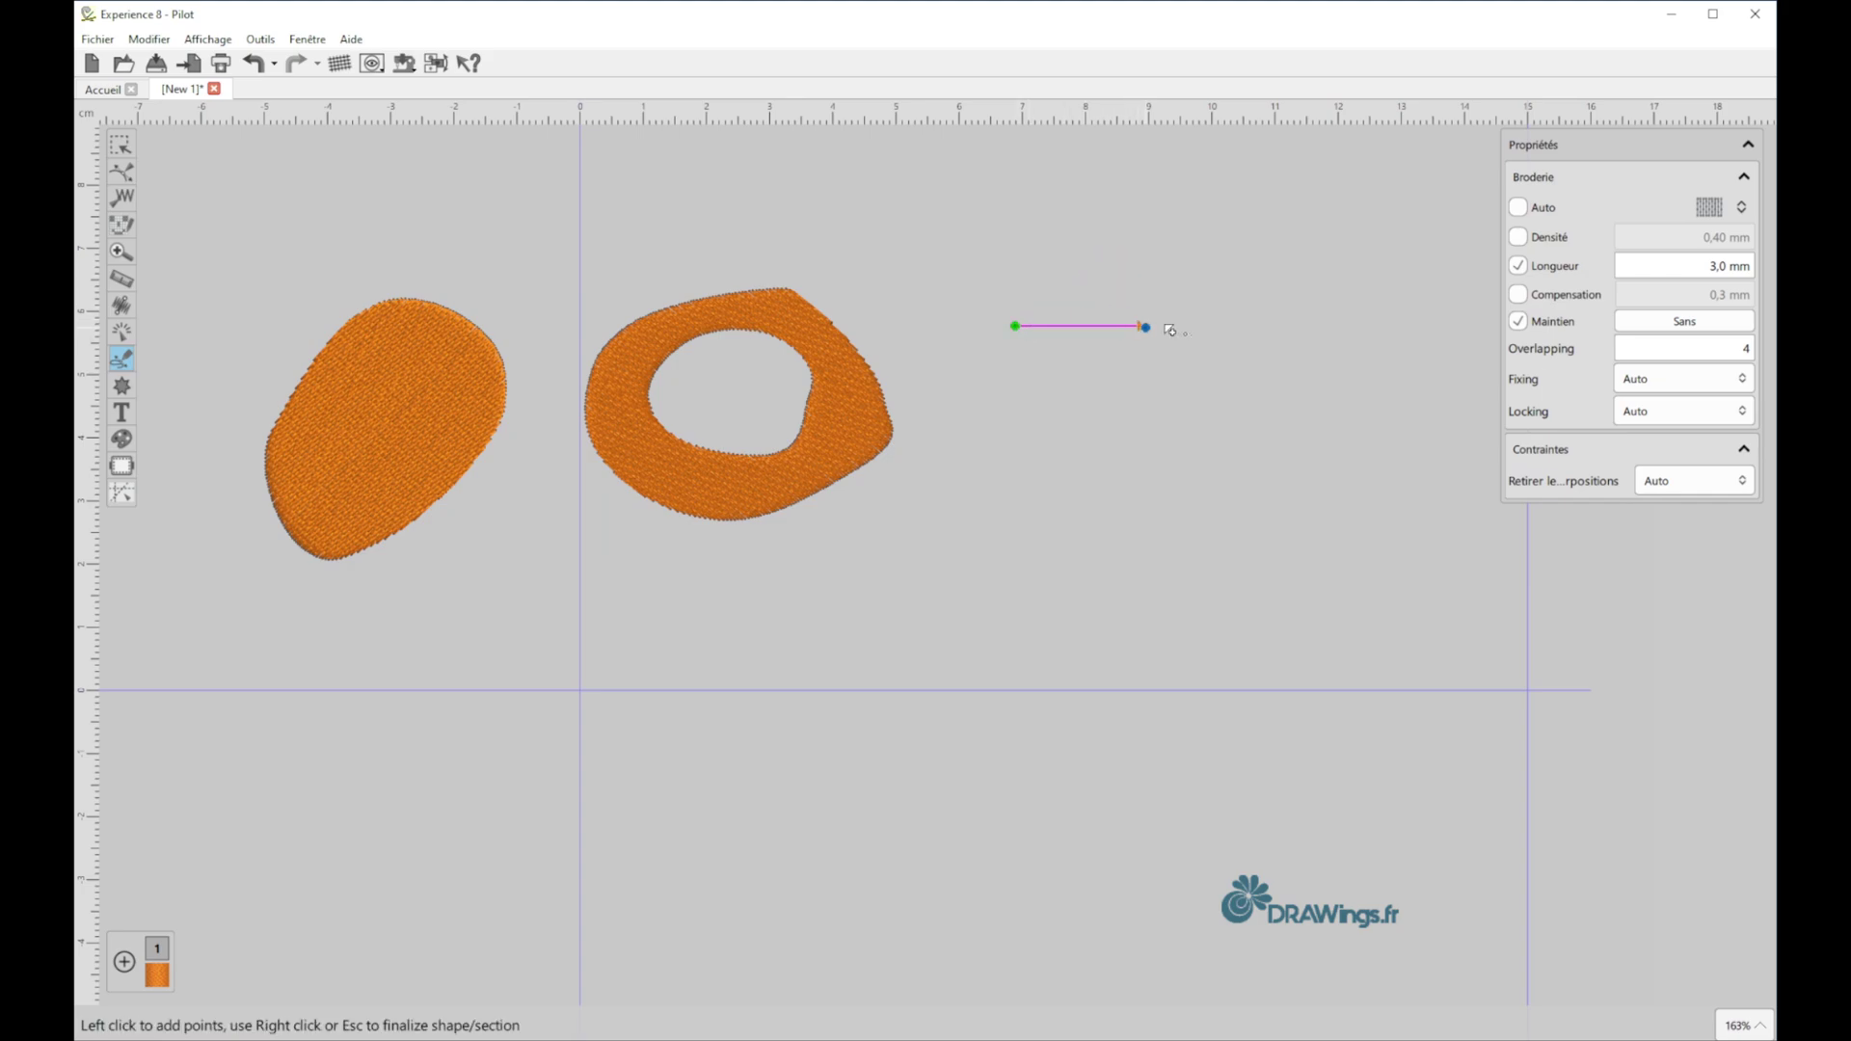
click(1096, 244)
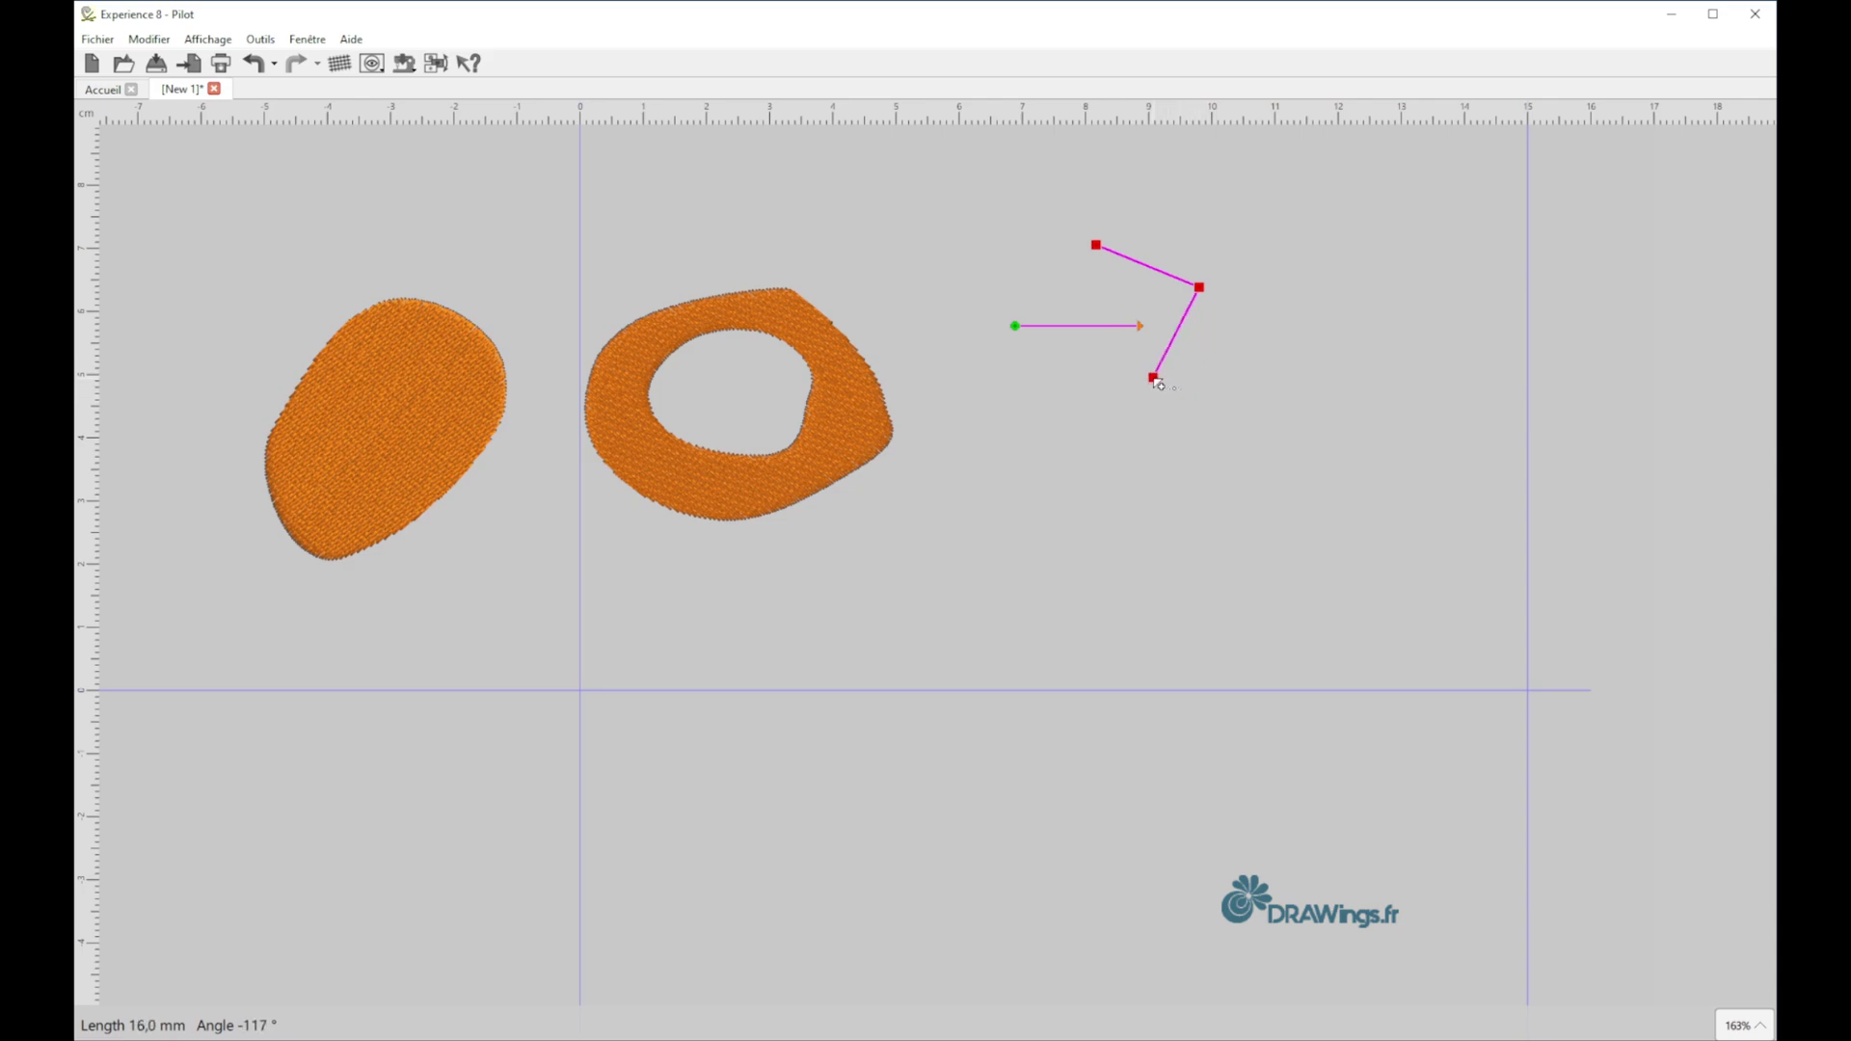
click(1199, 396)
click(1072, 396)
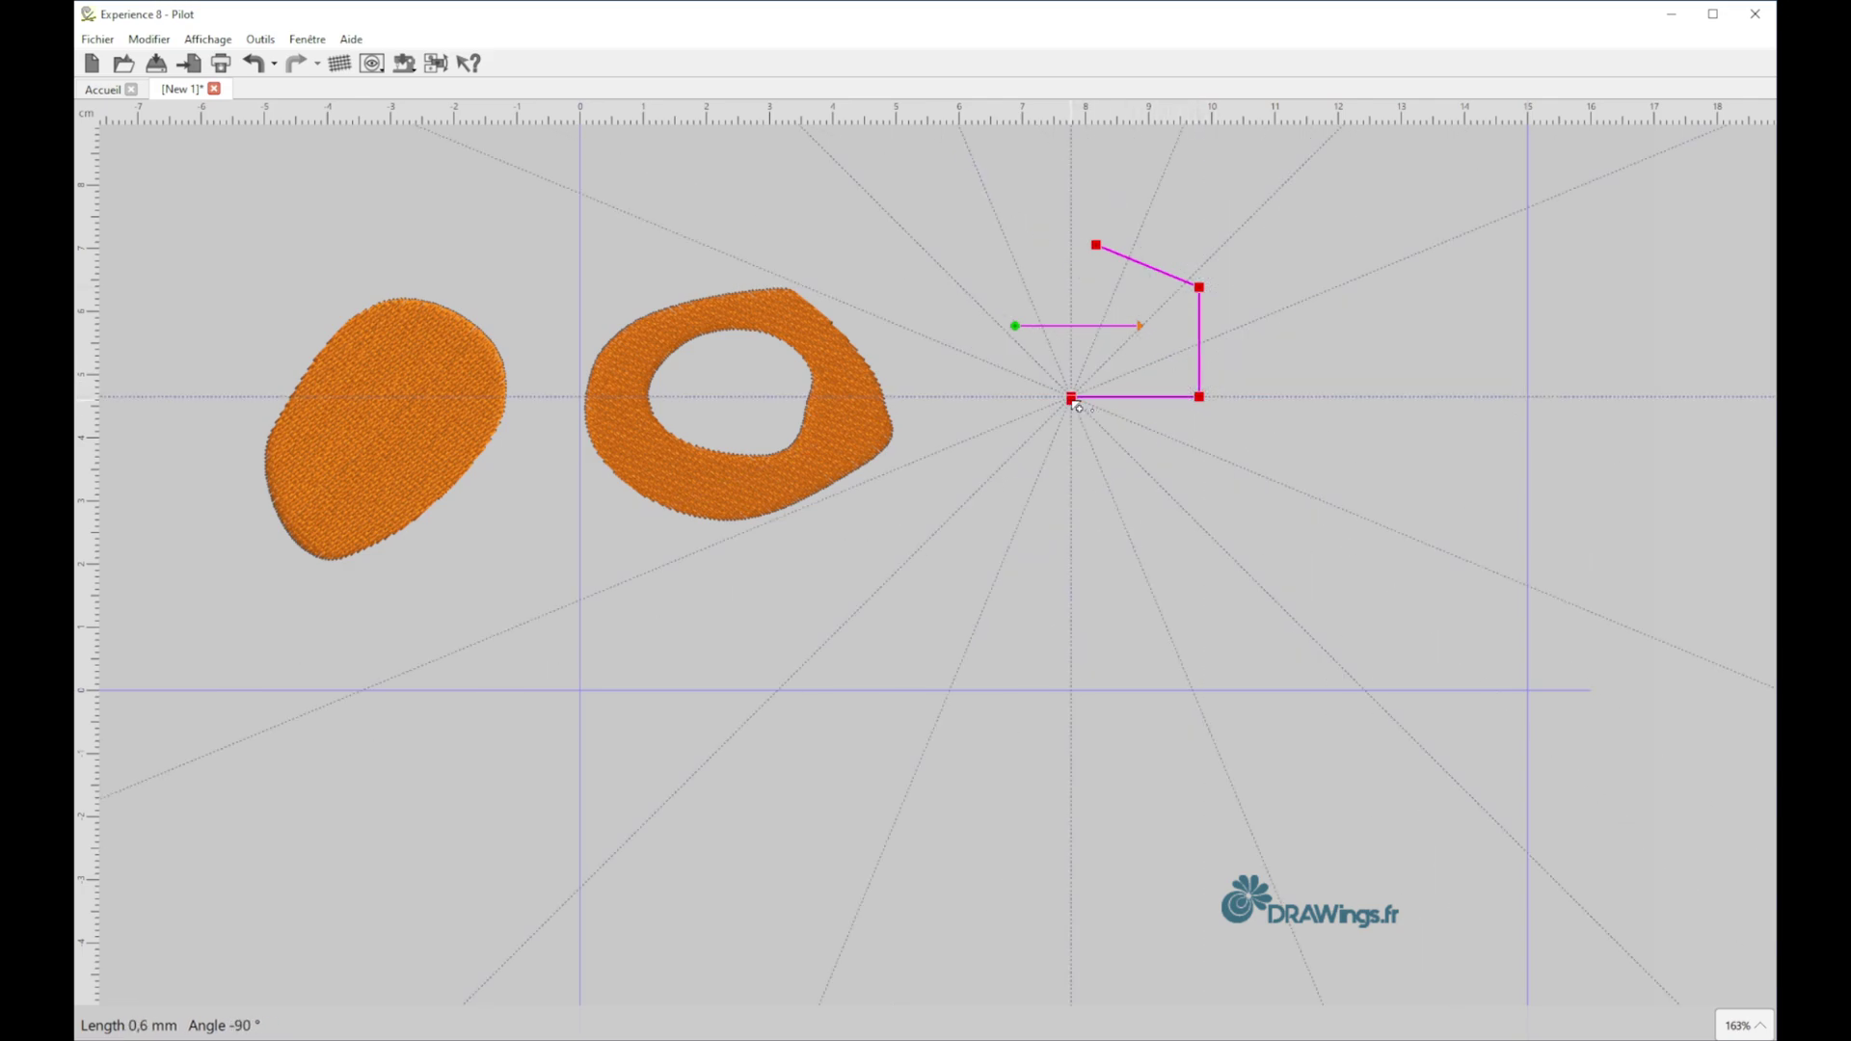
click(1072, 294)
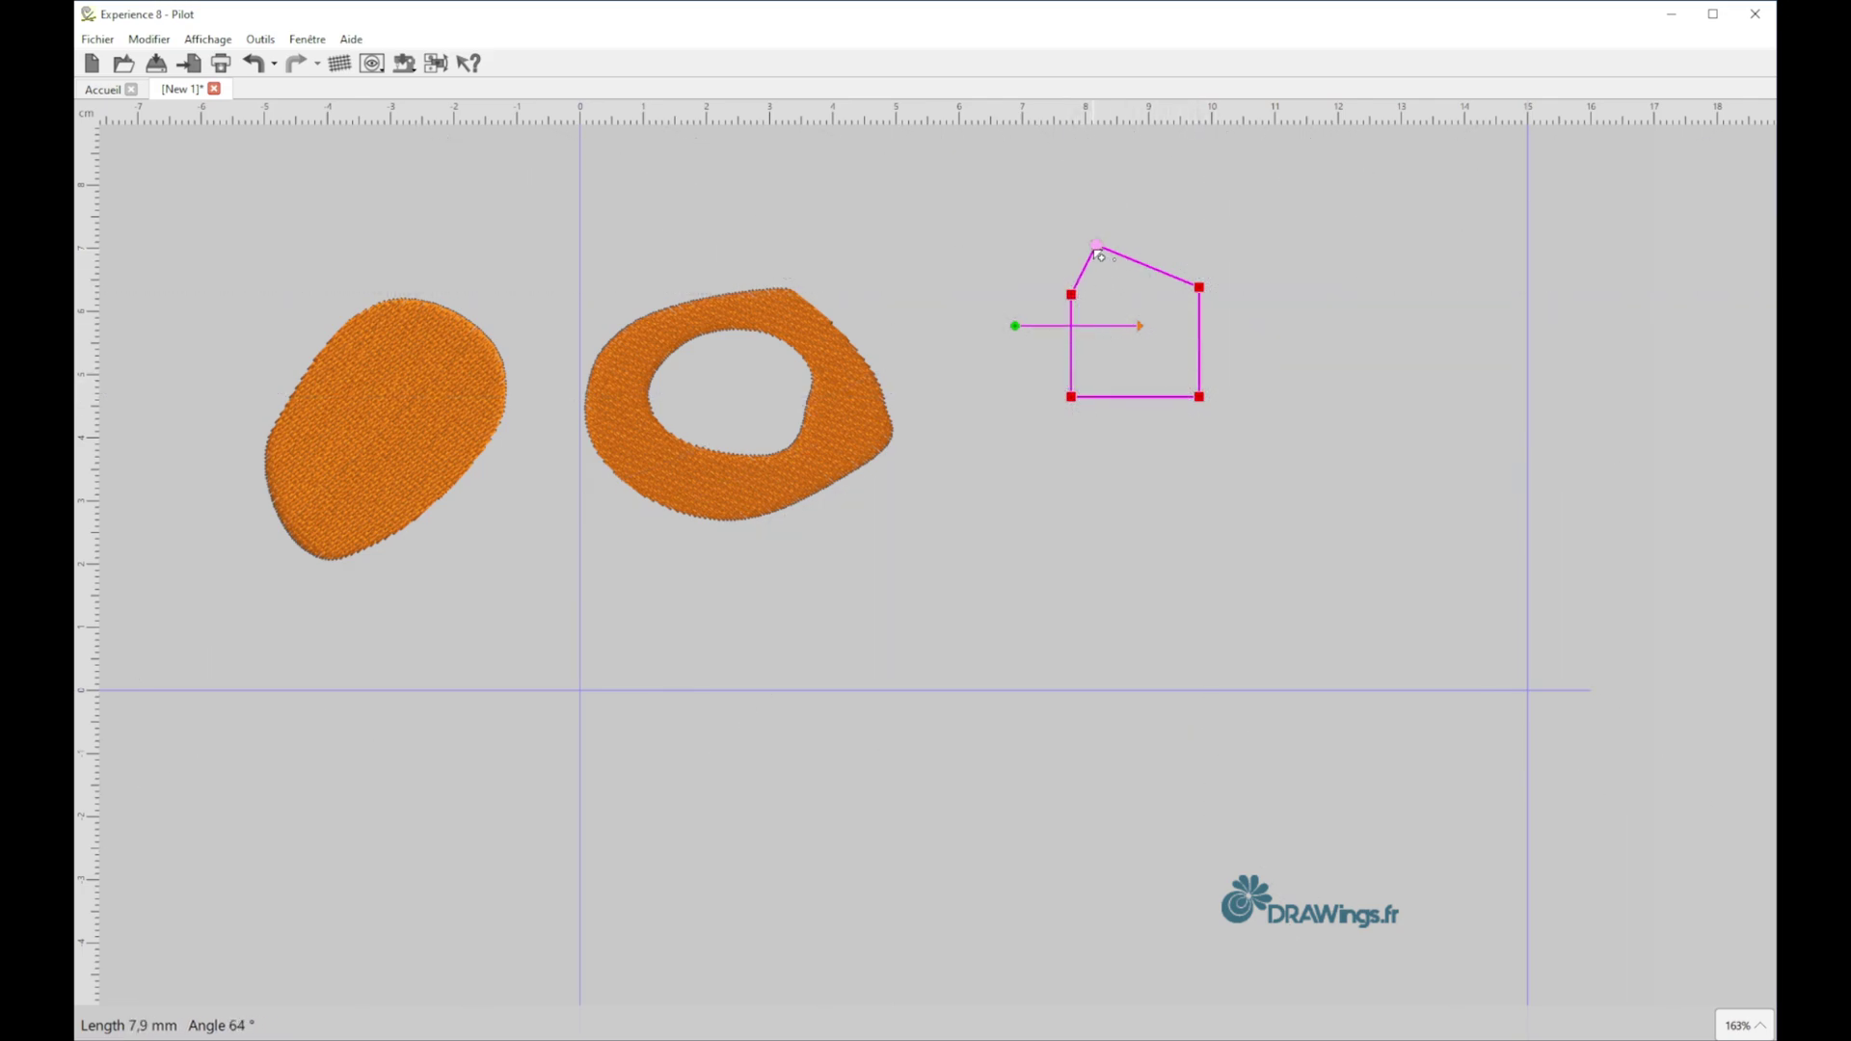
click(1096, 246)
right_click(1176, 331)
right_click(1176, 332)
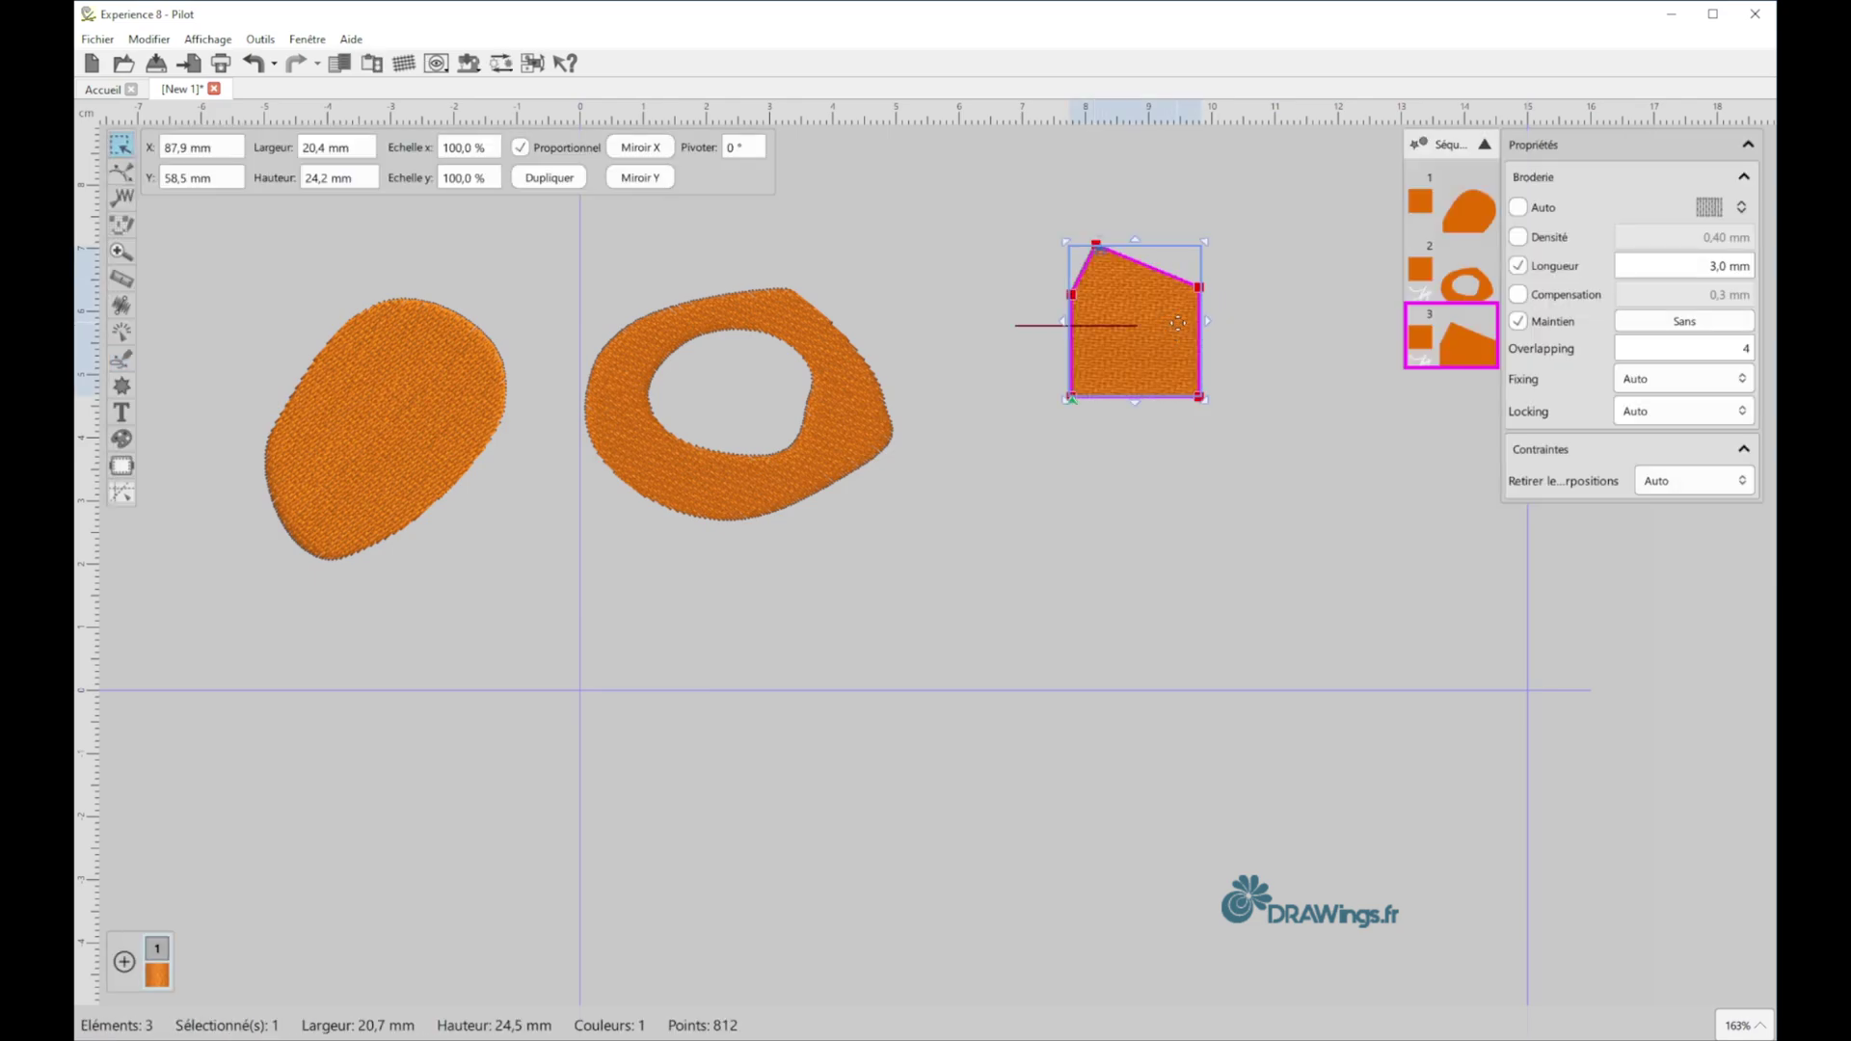
click(1253, 322)
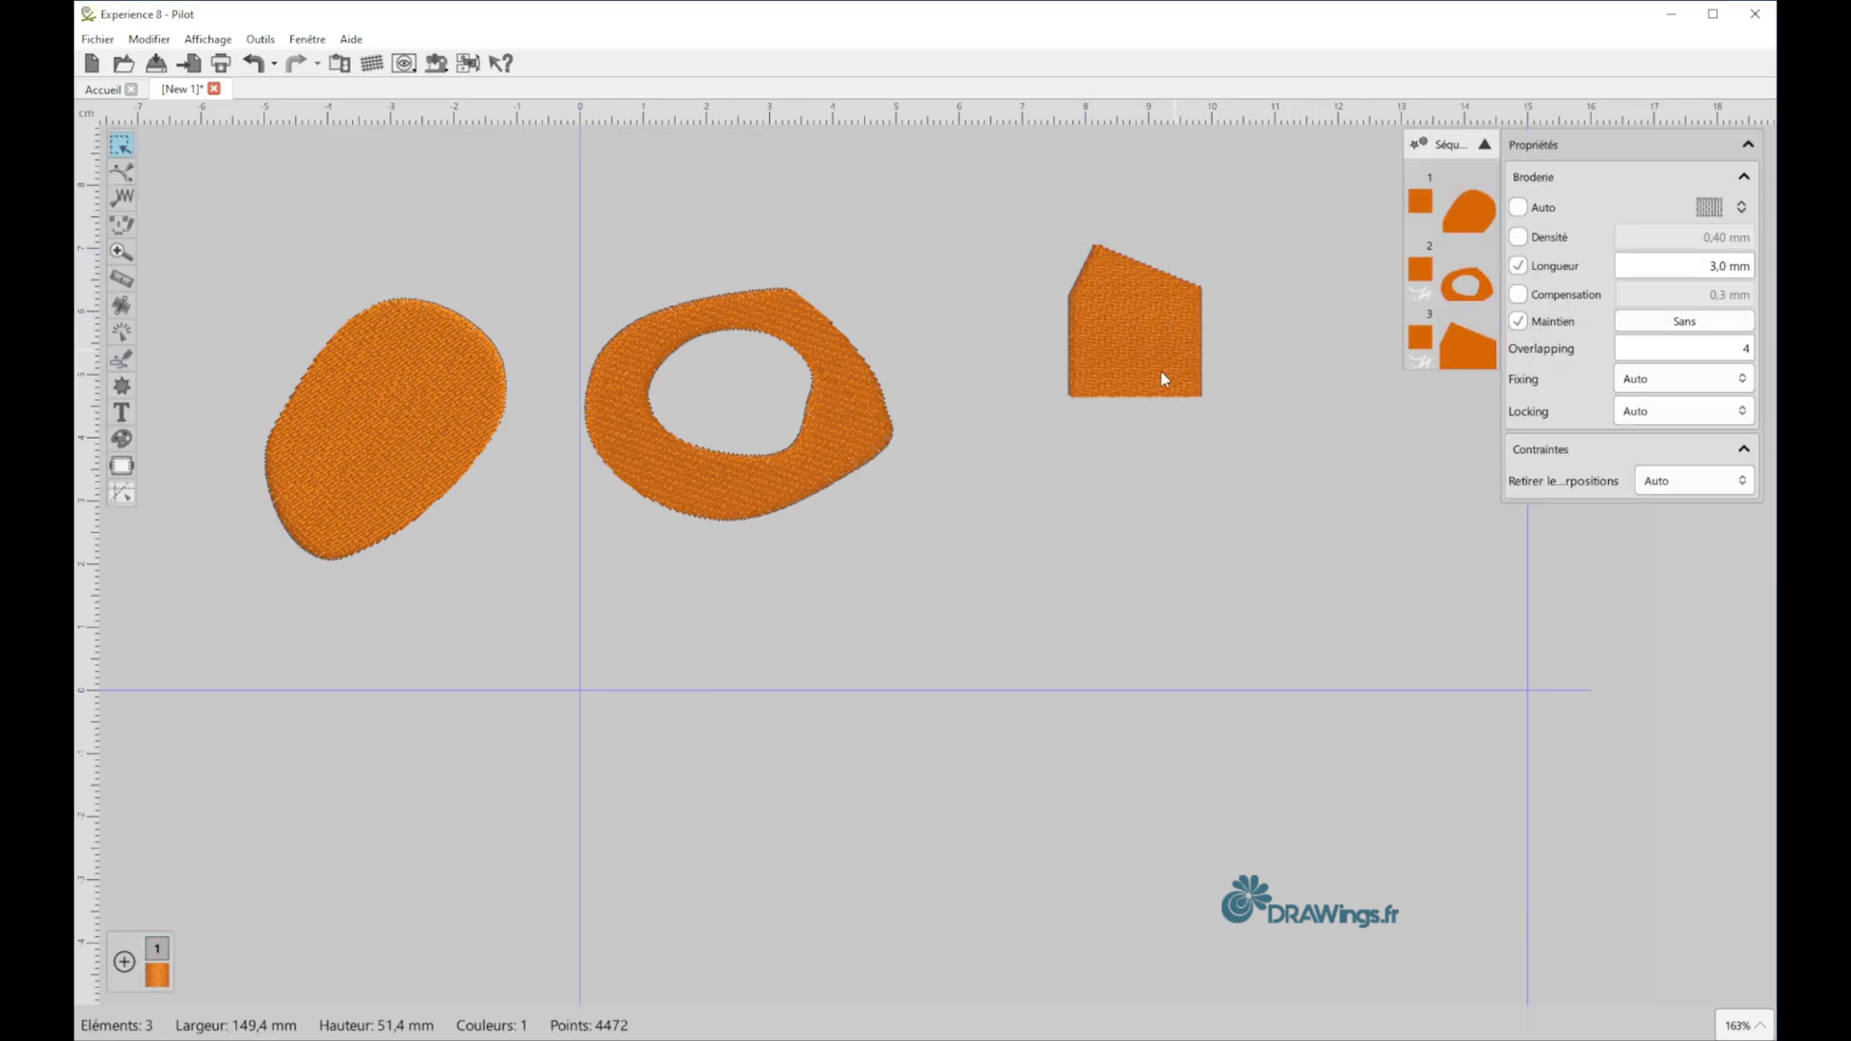
- Choose the Bourdon sériel stitch type and digitize an open, wavy line of curved nodes below the ring shape
click(1713, 206)
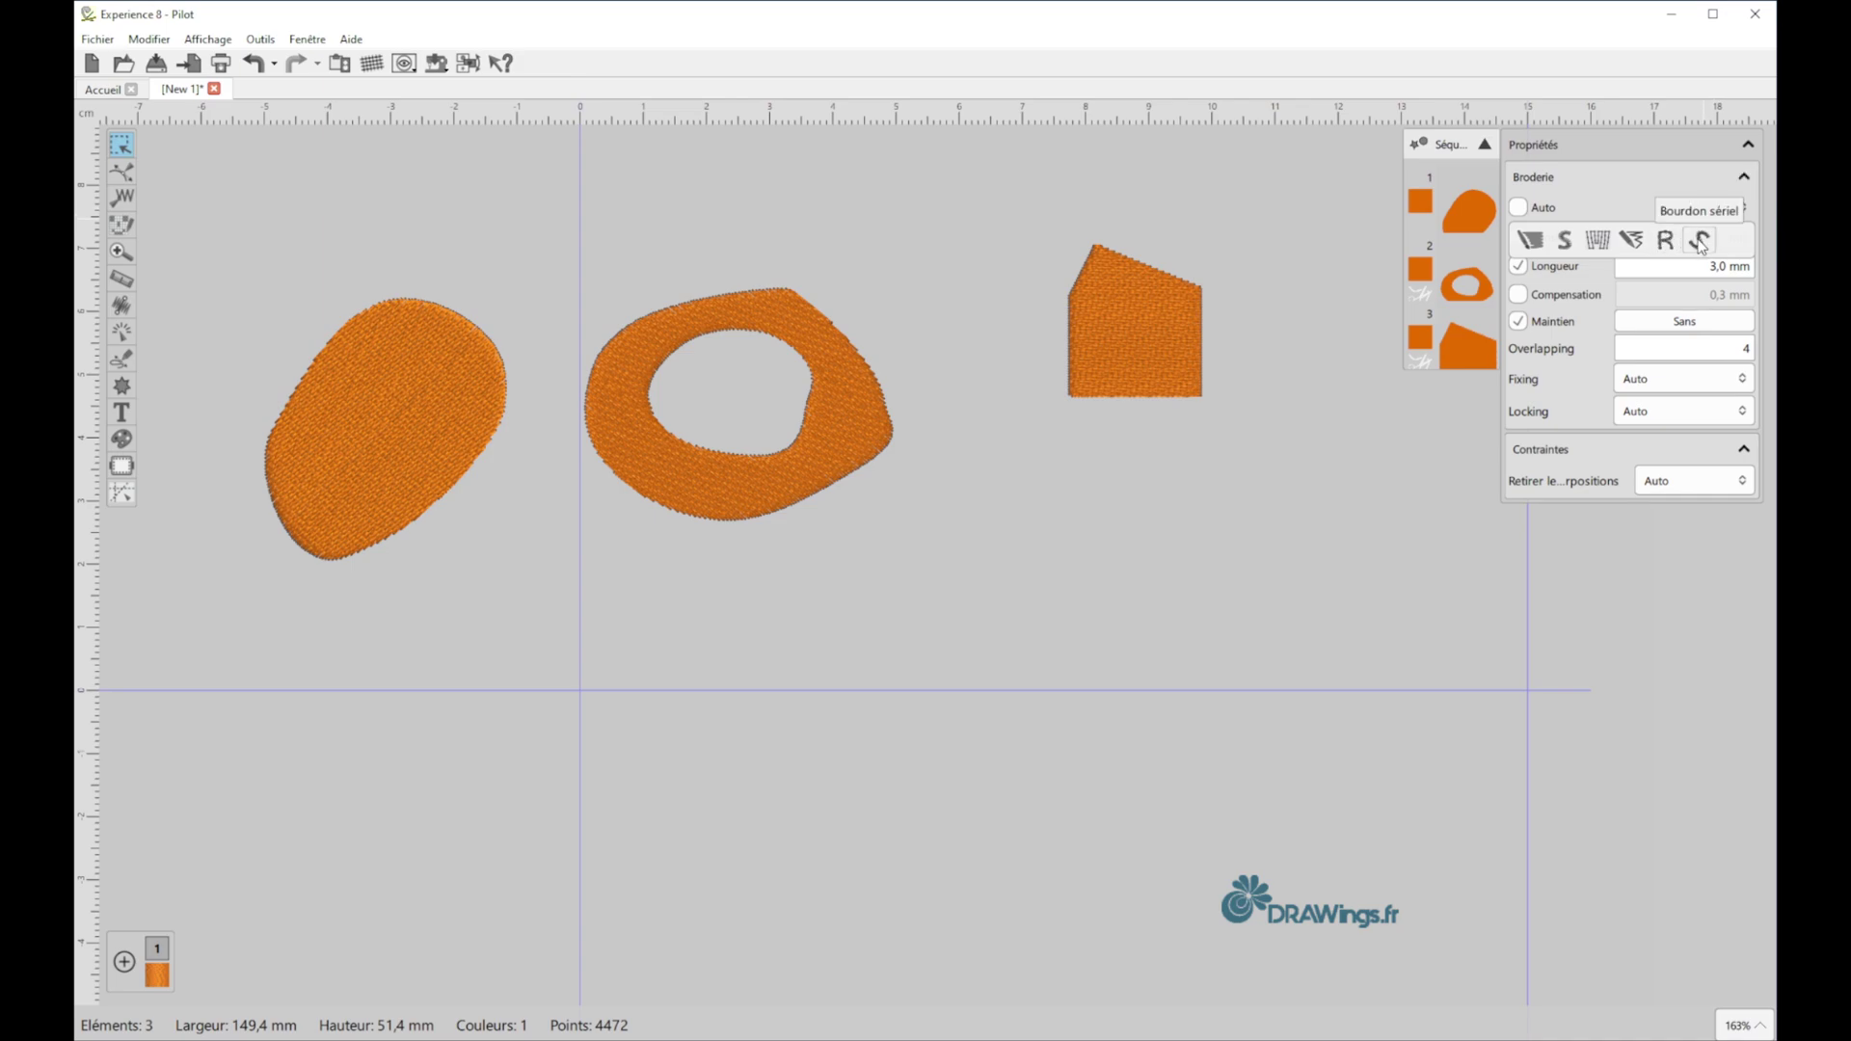
click(1700, 241)
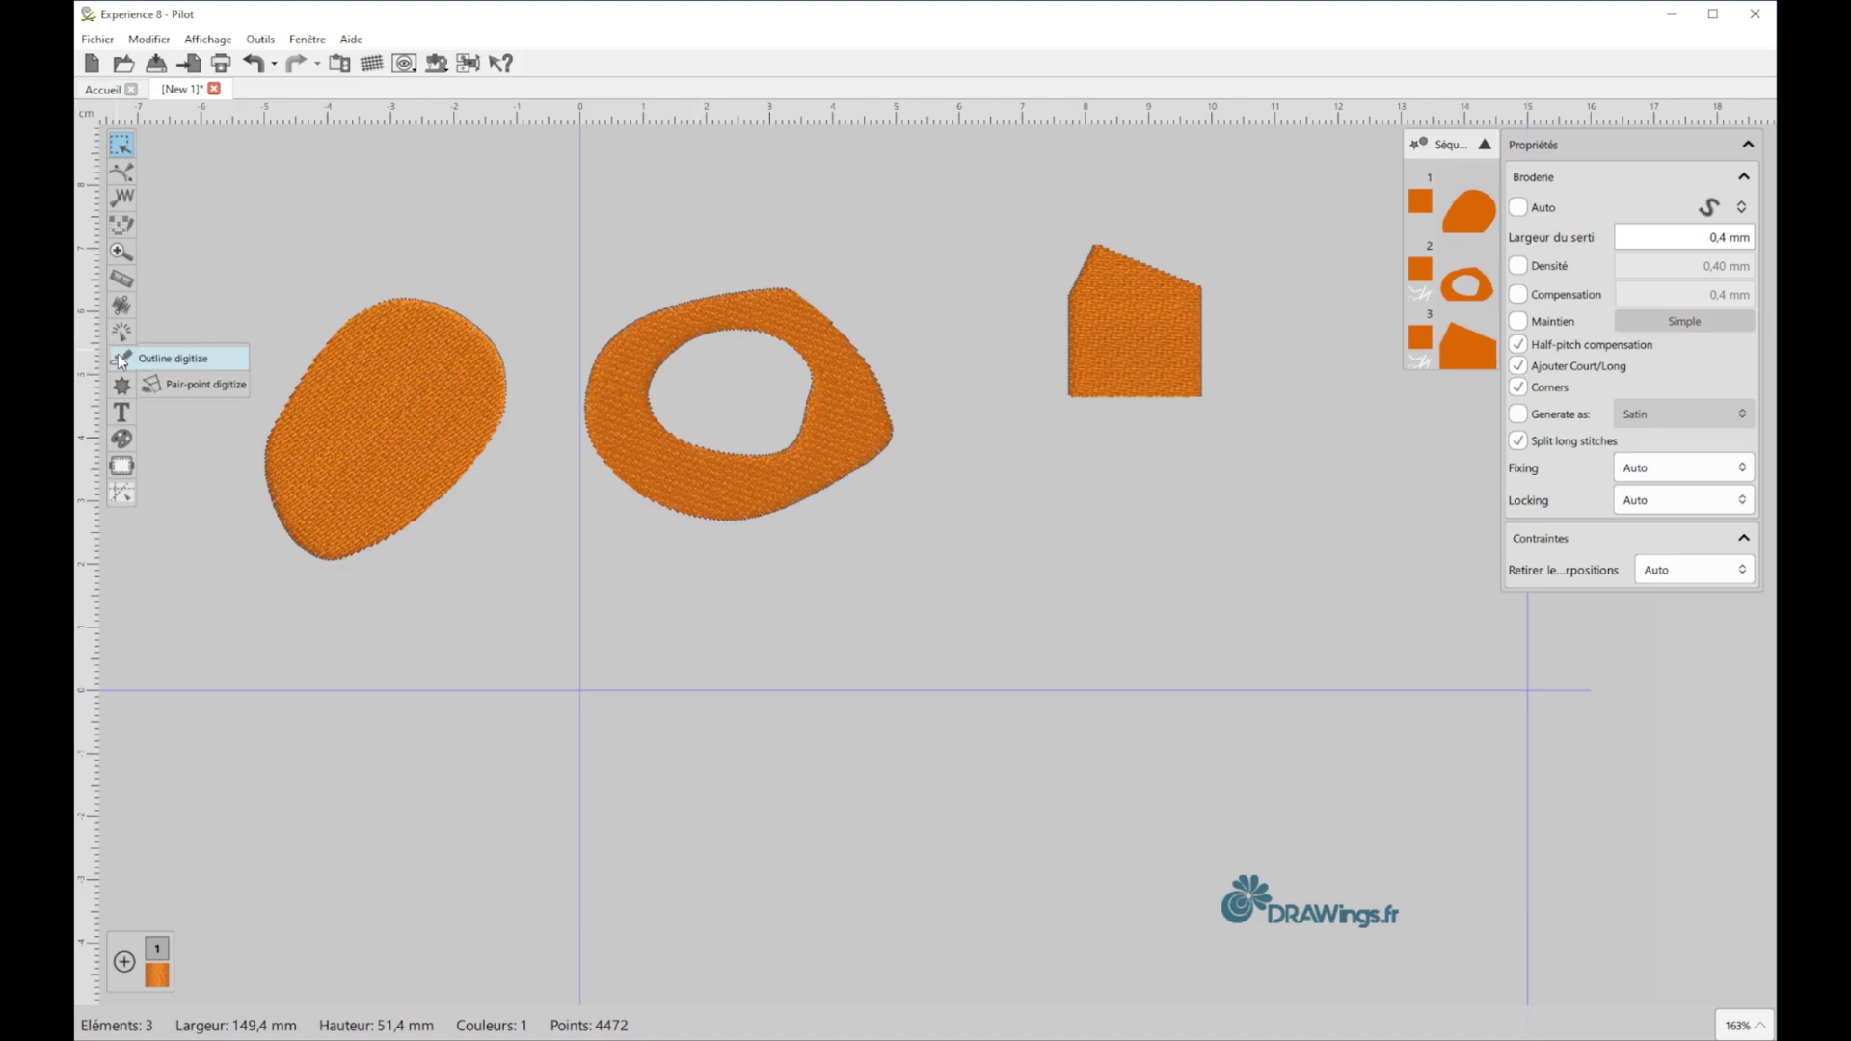
click(122, 359)
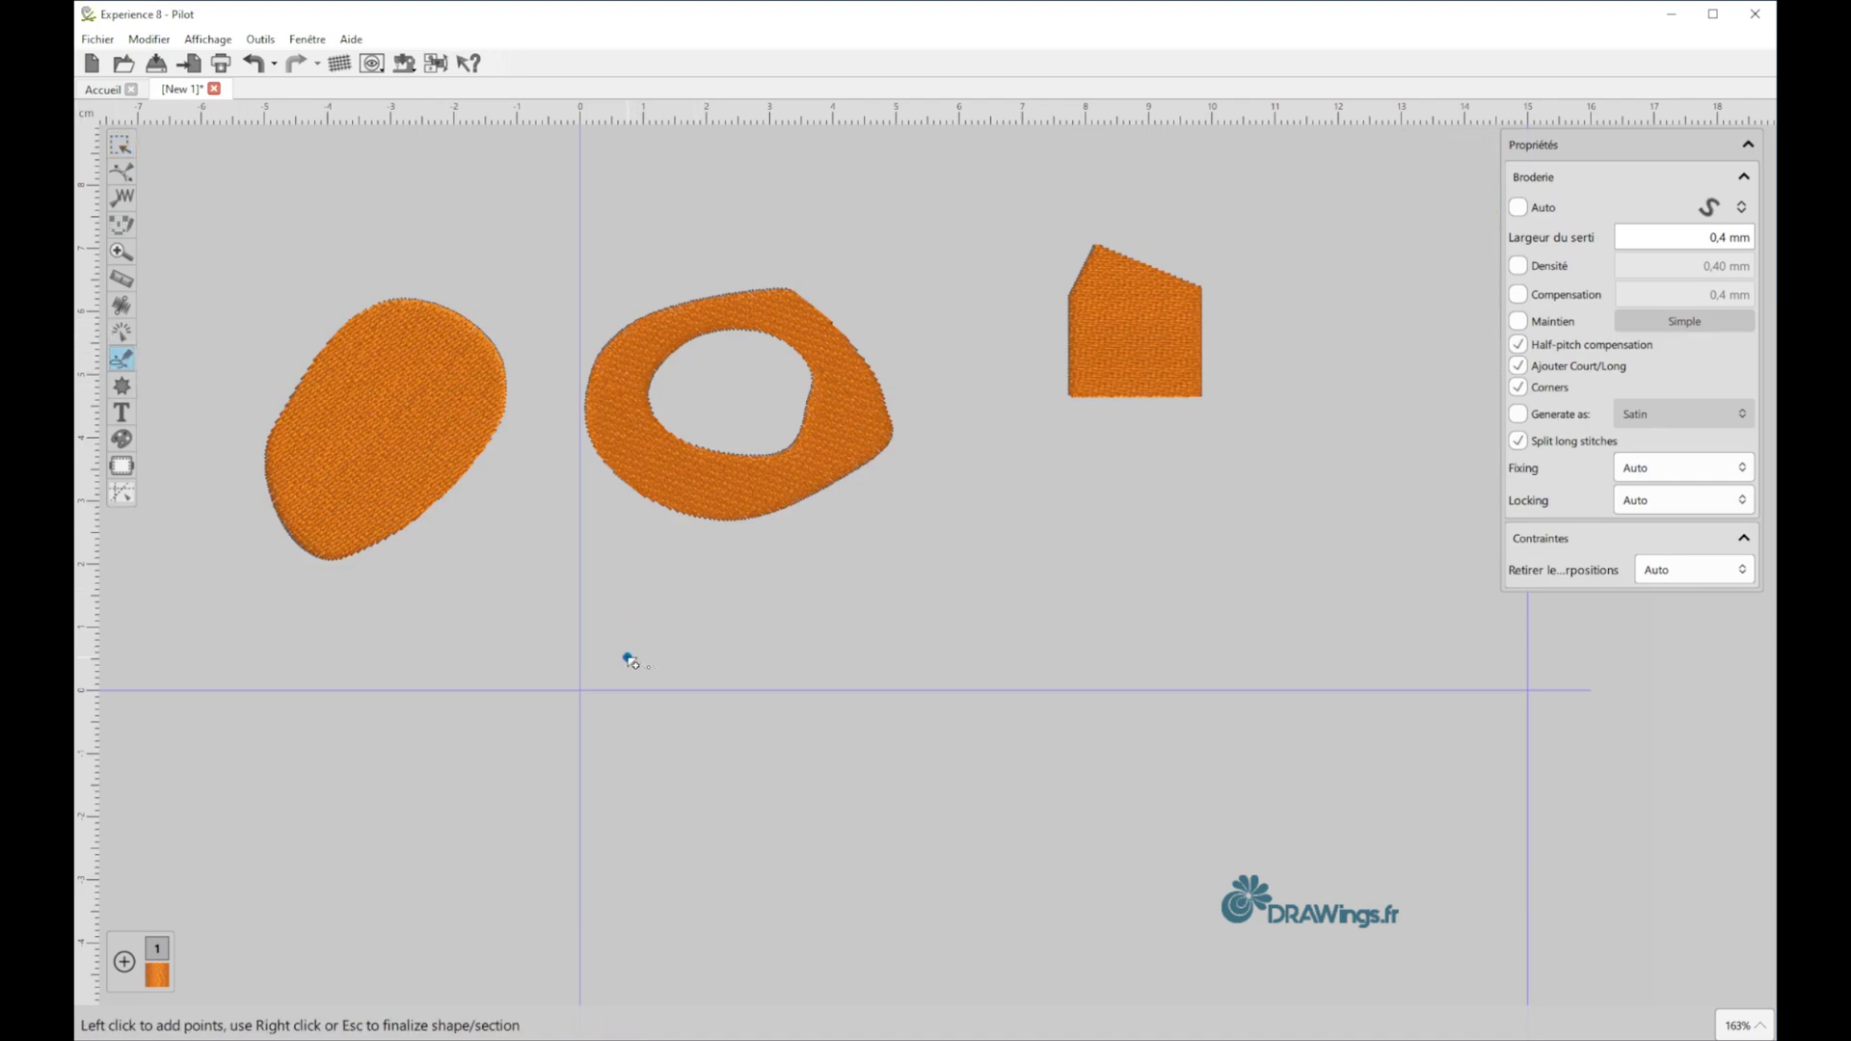
click(628, 658)
click(763, 585)
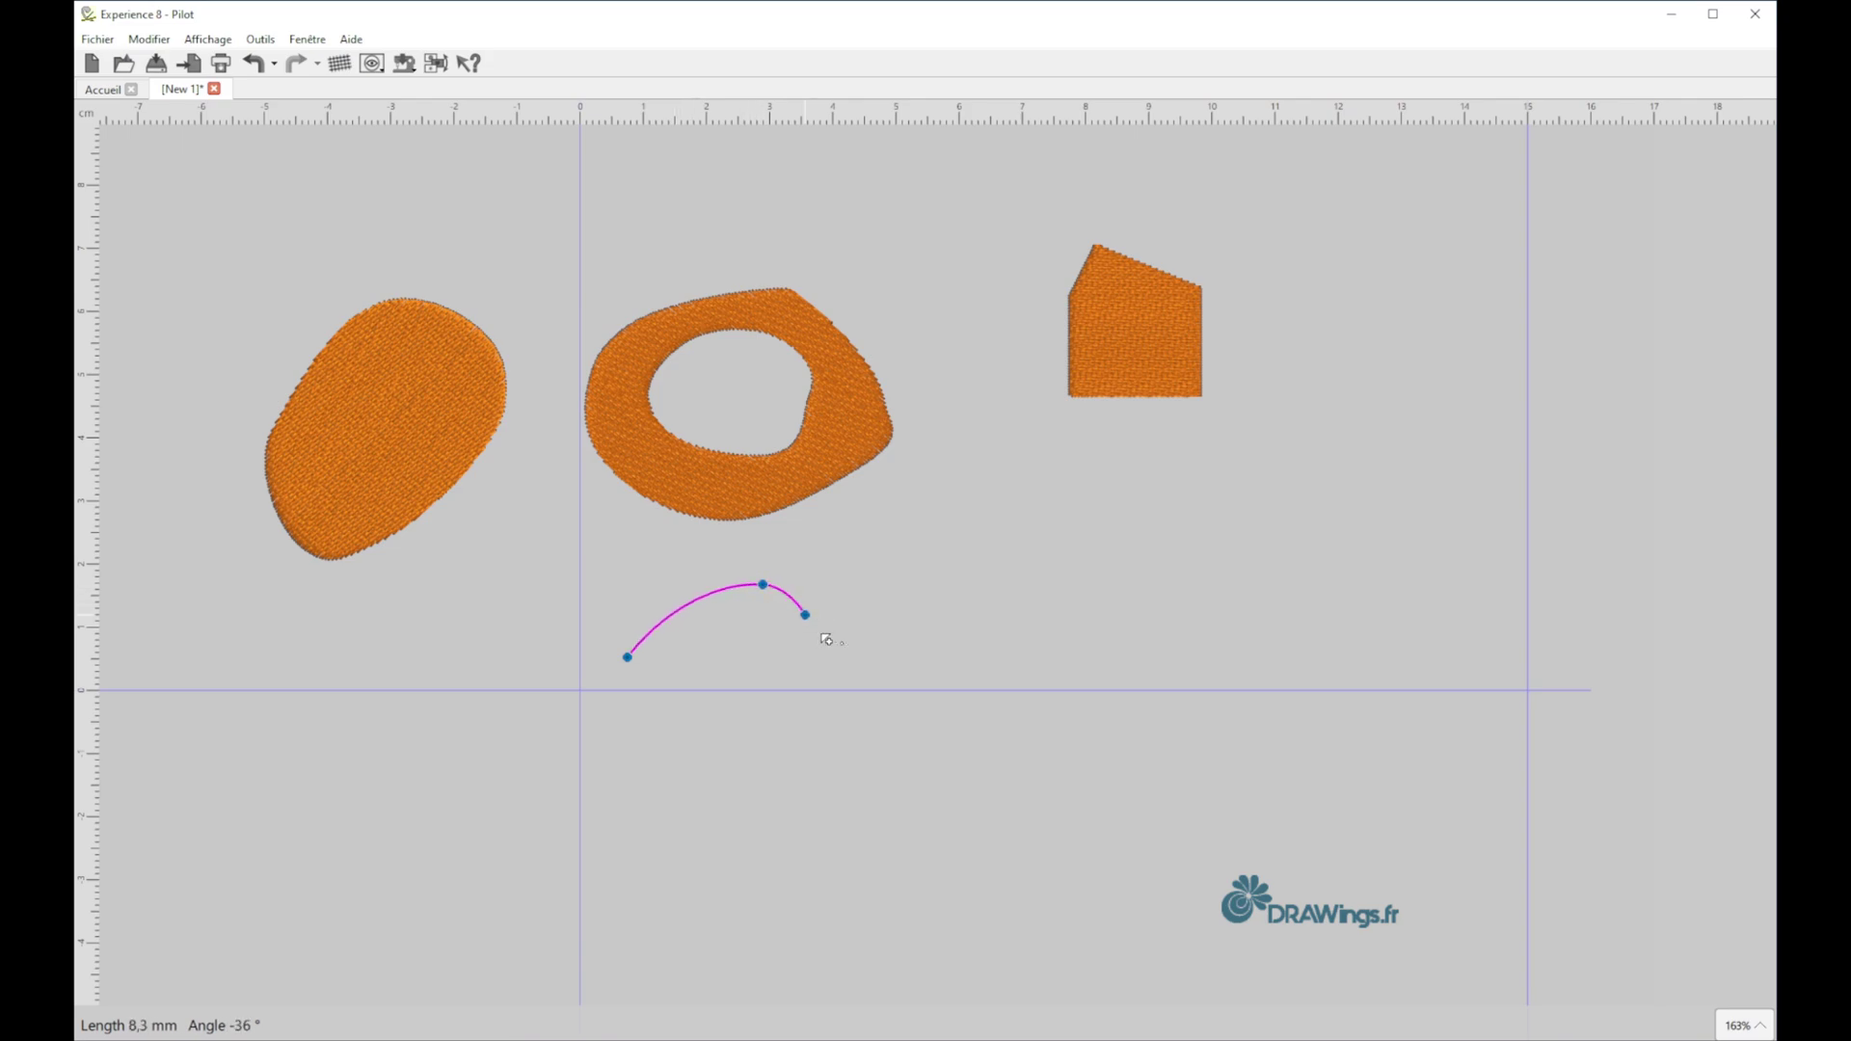
click(899, 666)
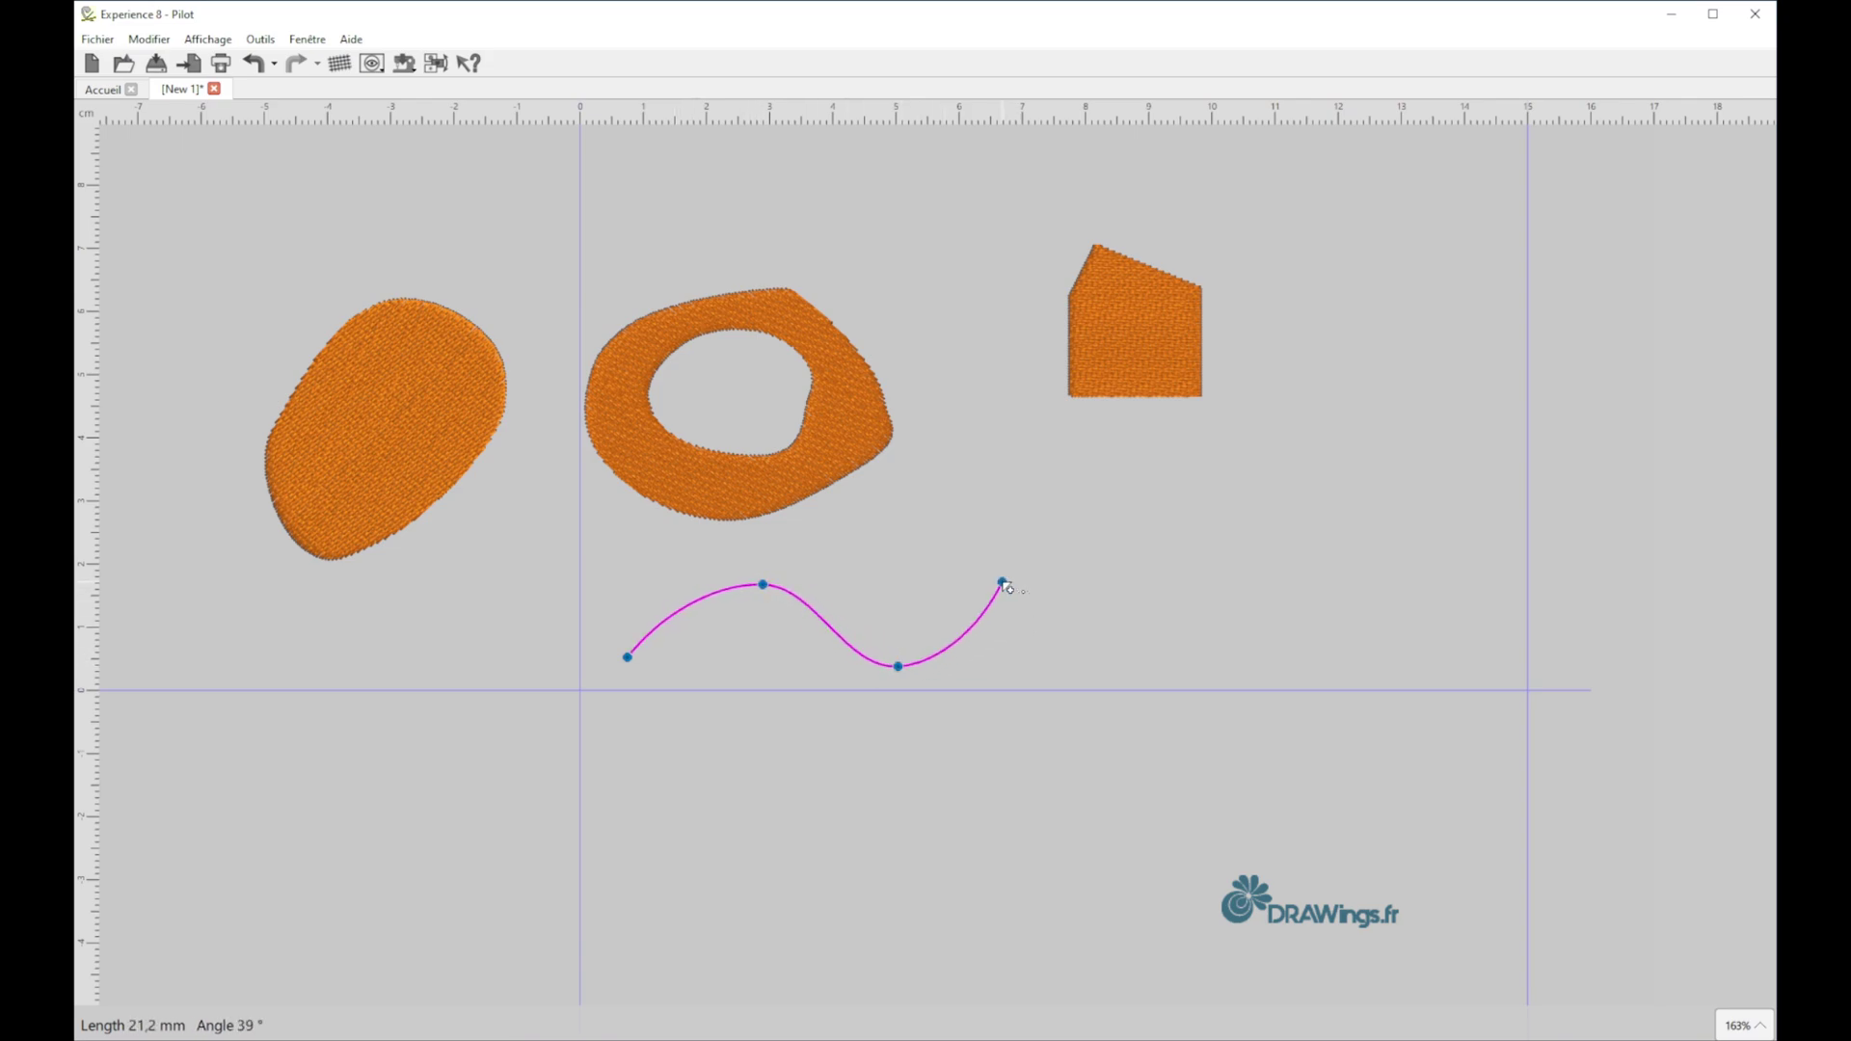
drag(1019, 586, 1082, 587)
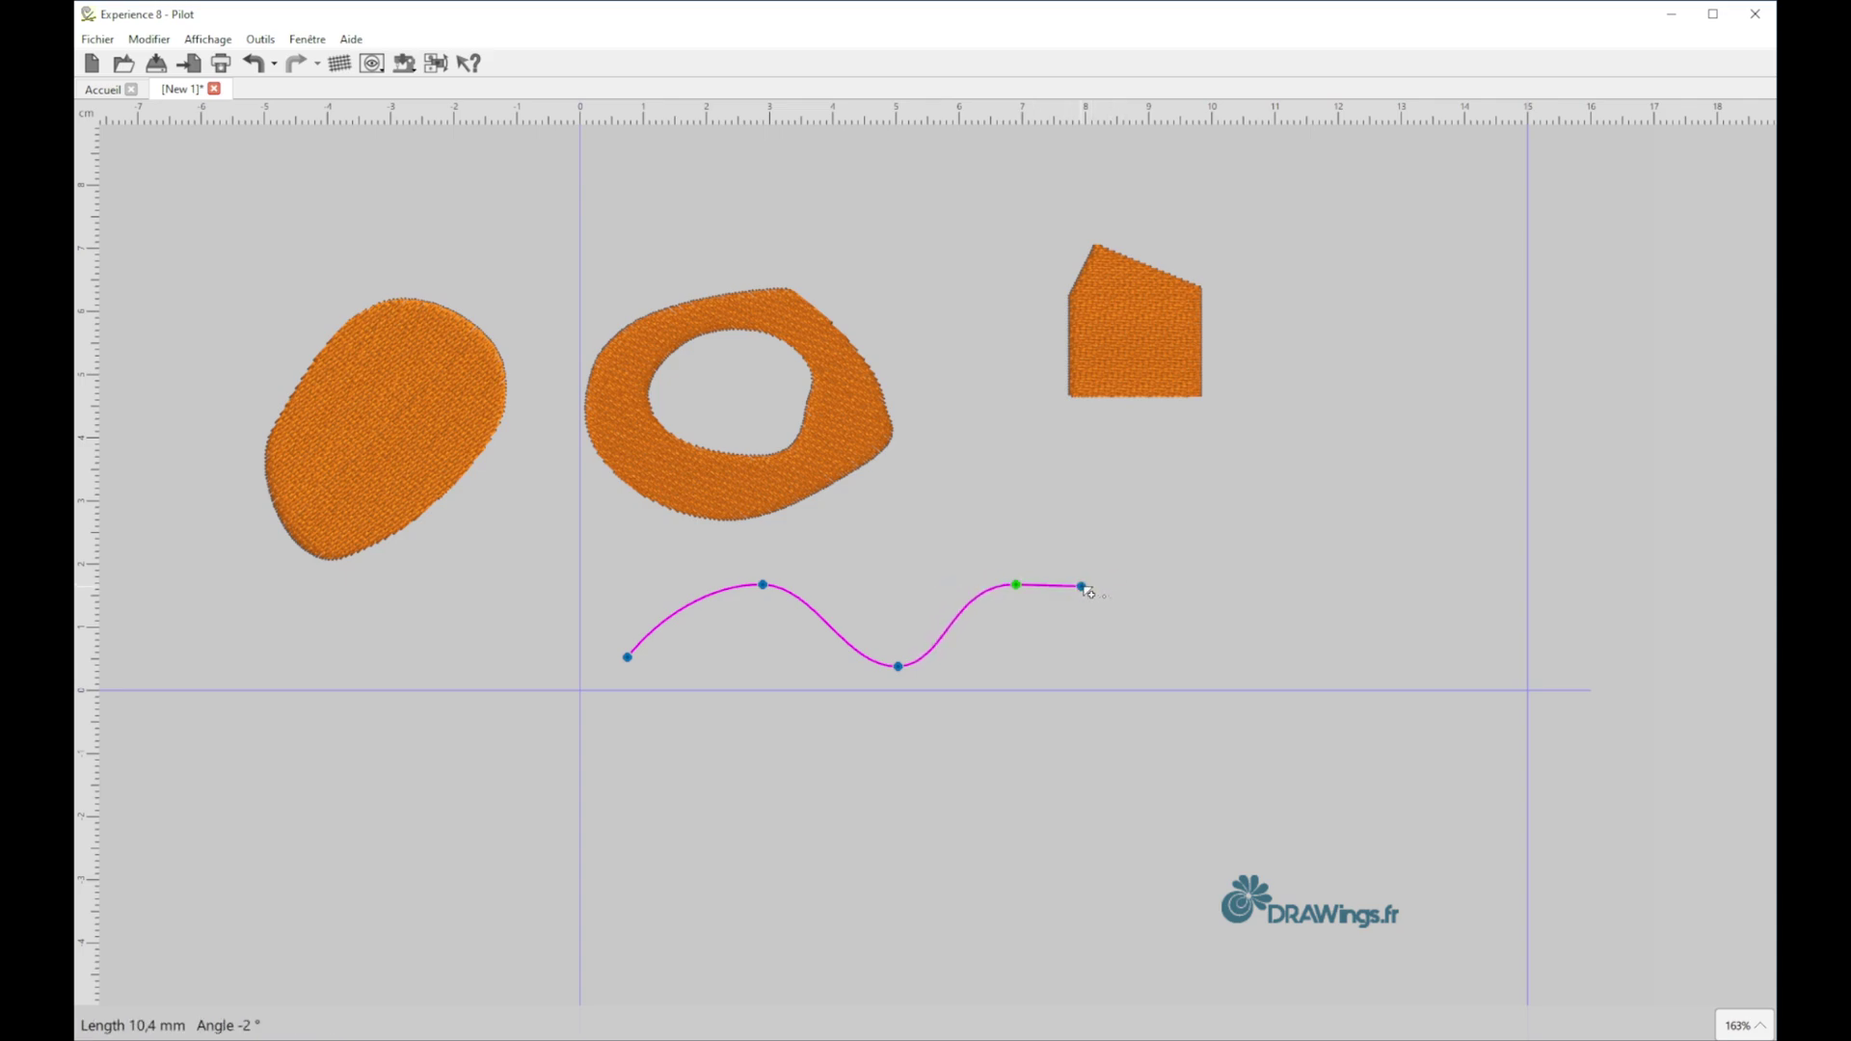
- Extend the wavy line with angular zigzag nodes to about 103 mm overall width and end the section
click(1115, 659)
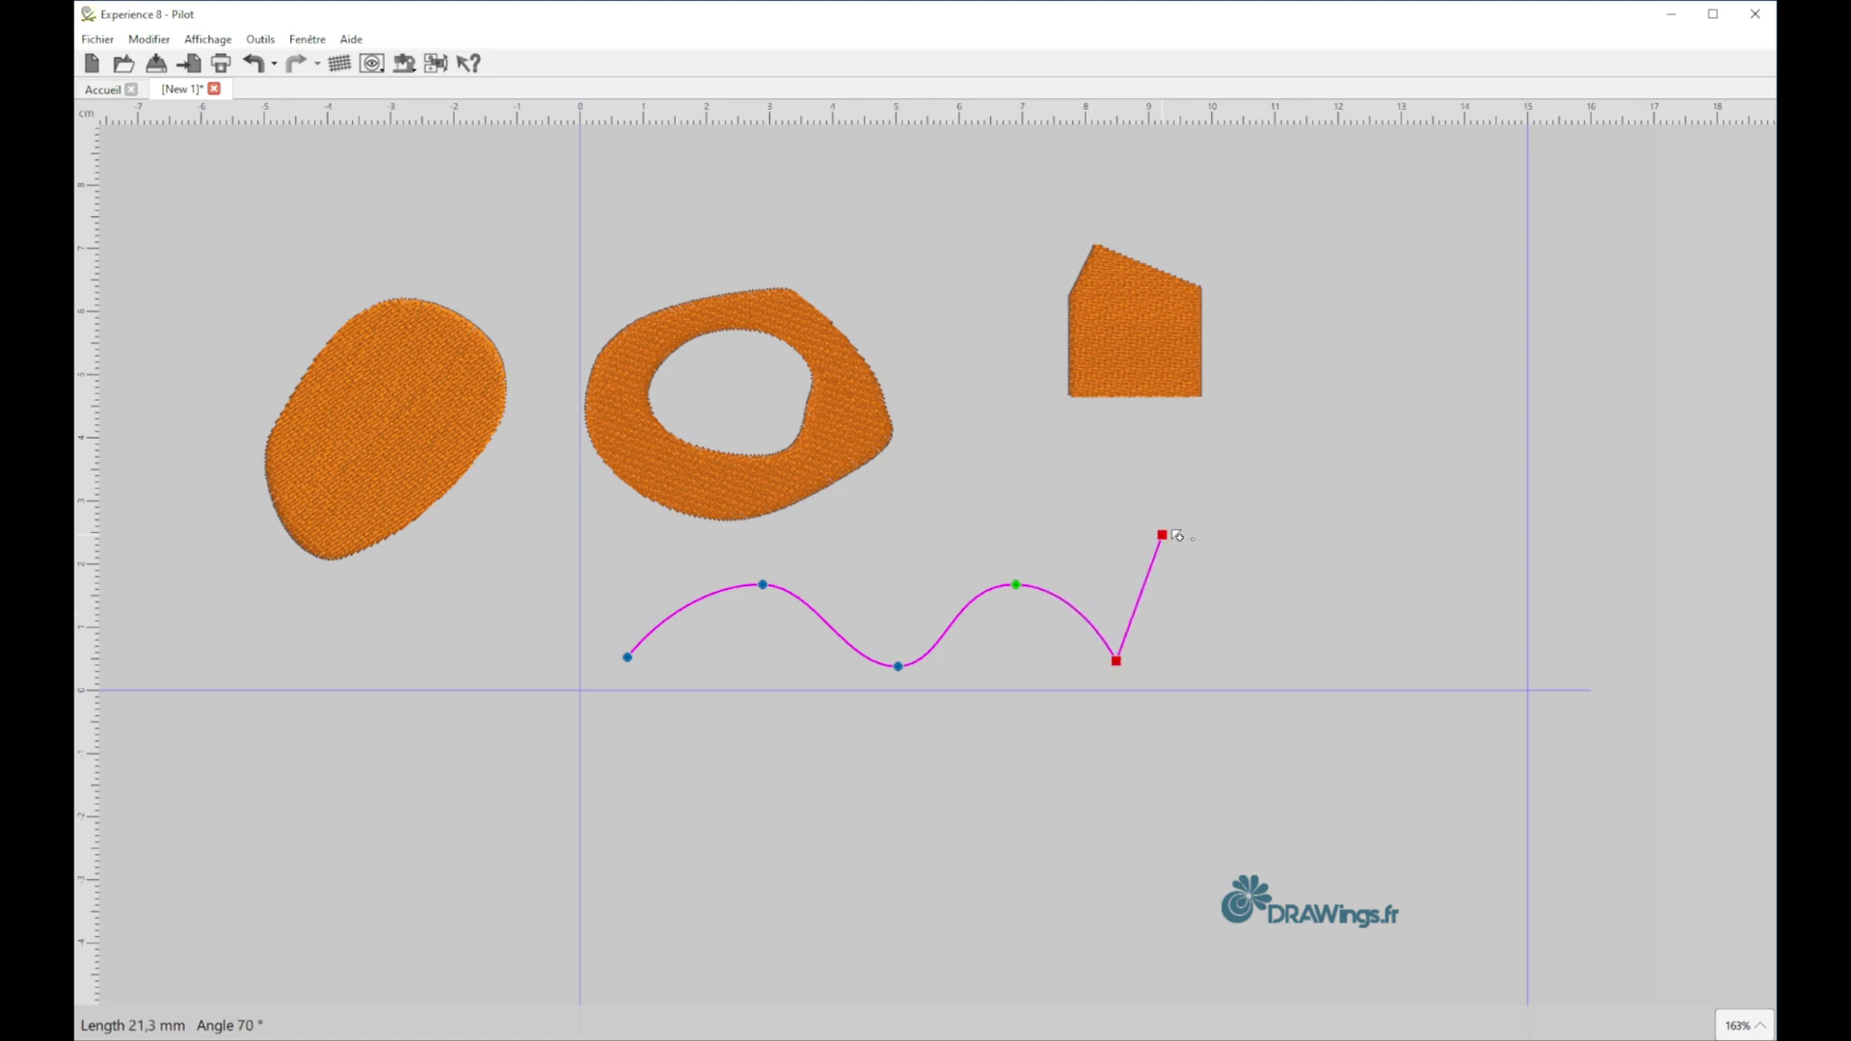
click(1178, 558)
click(1275, 654)
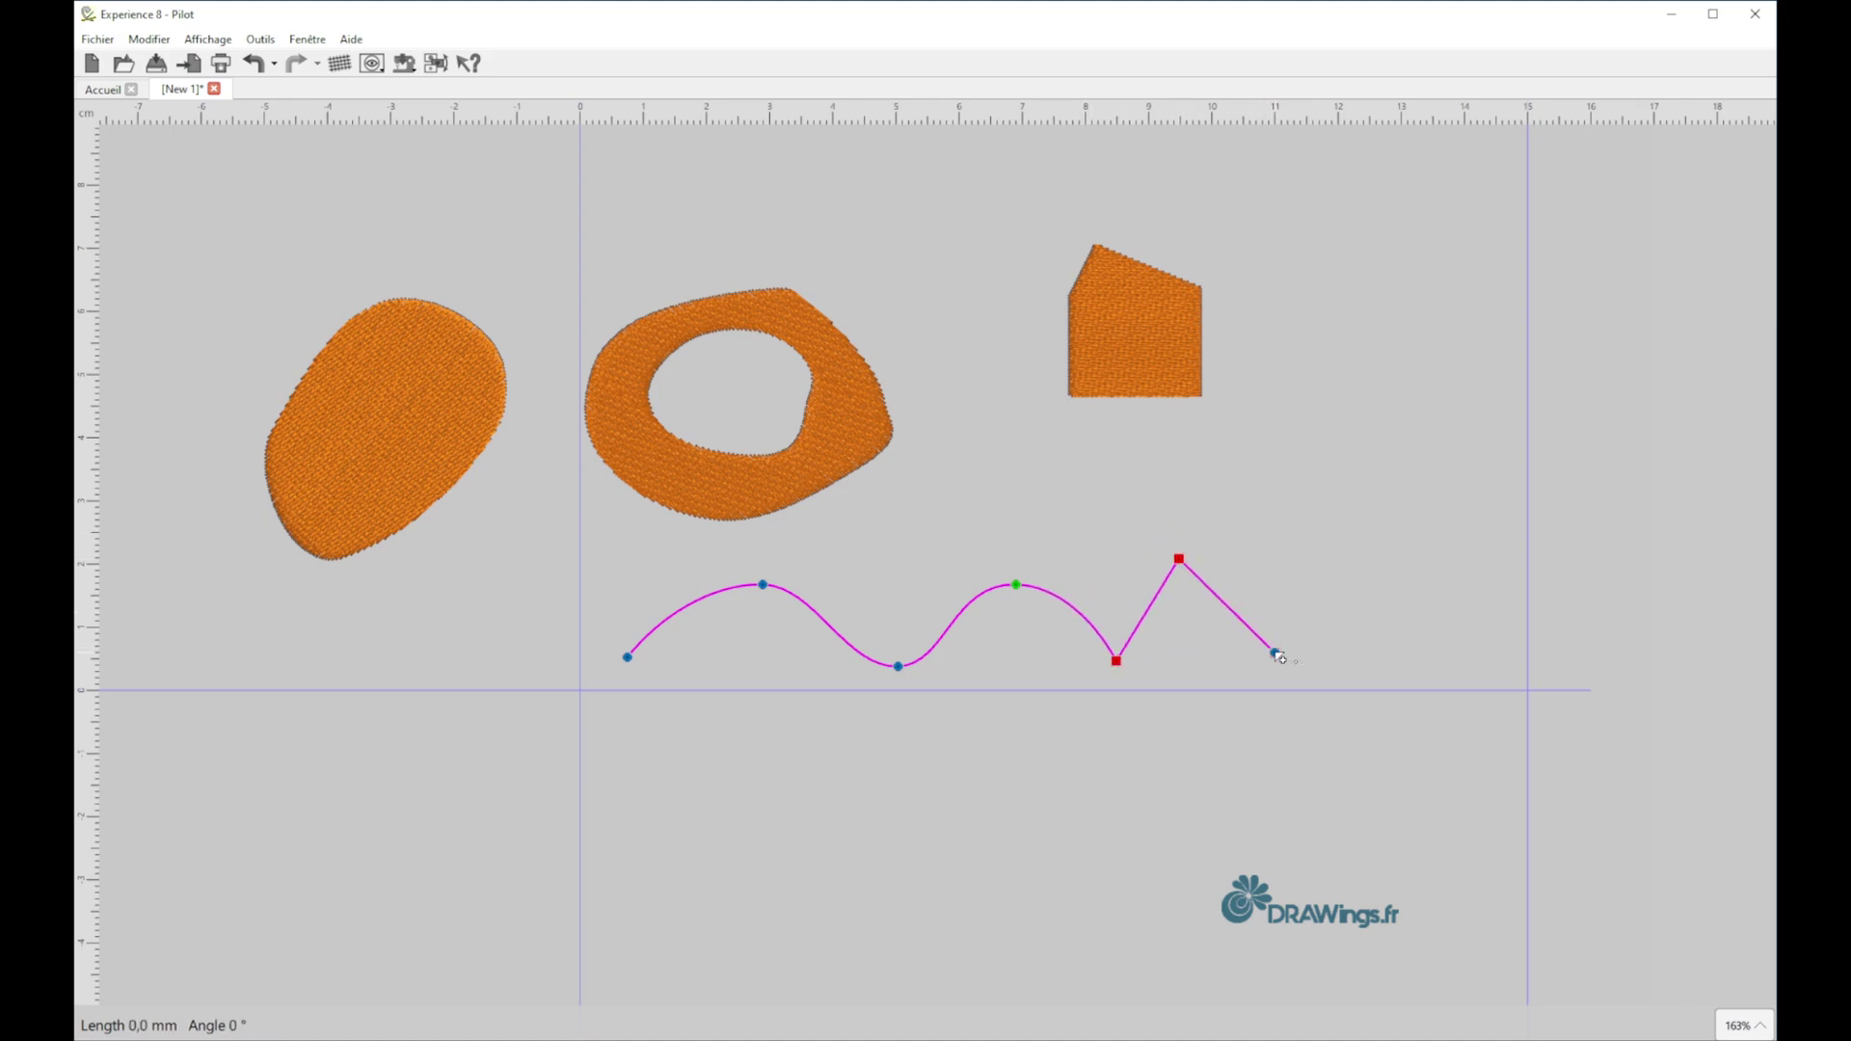
right_click(1316, 581)
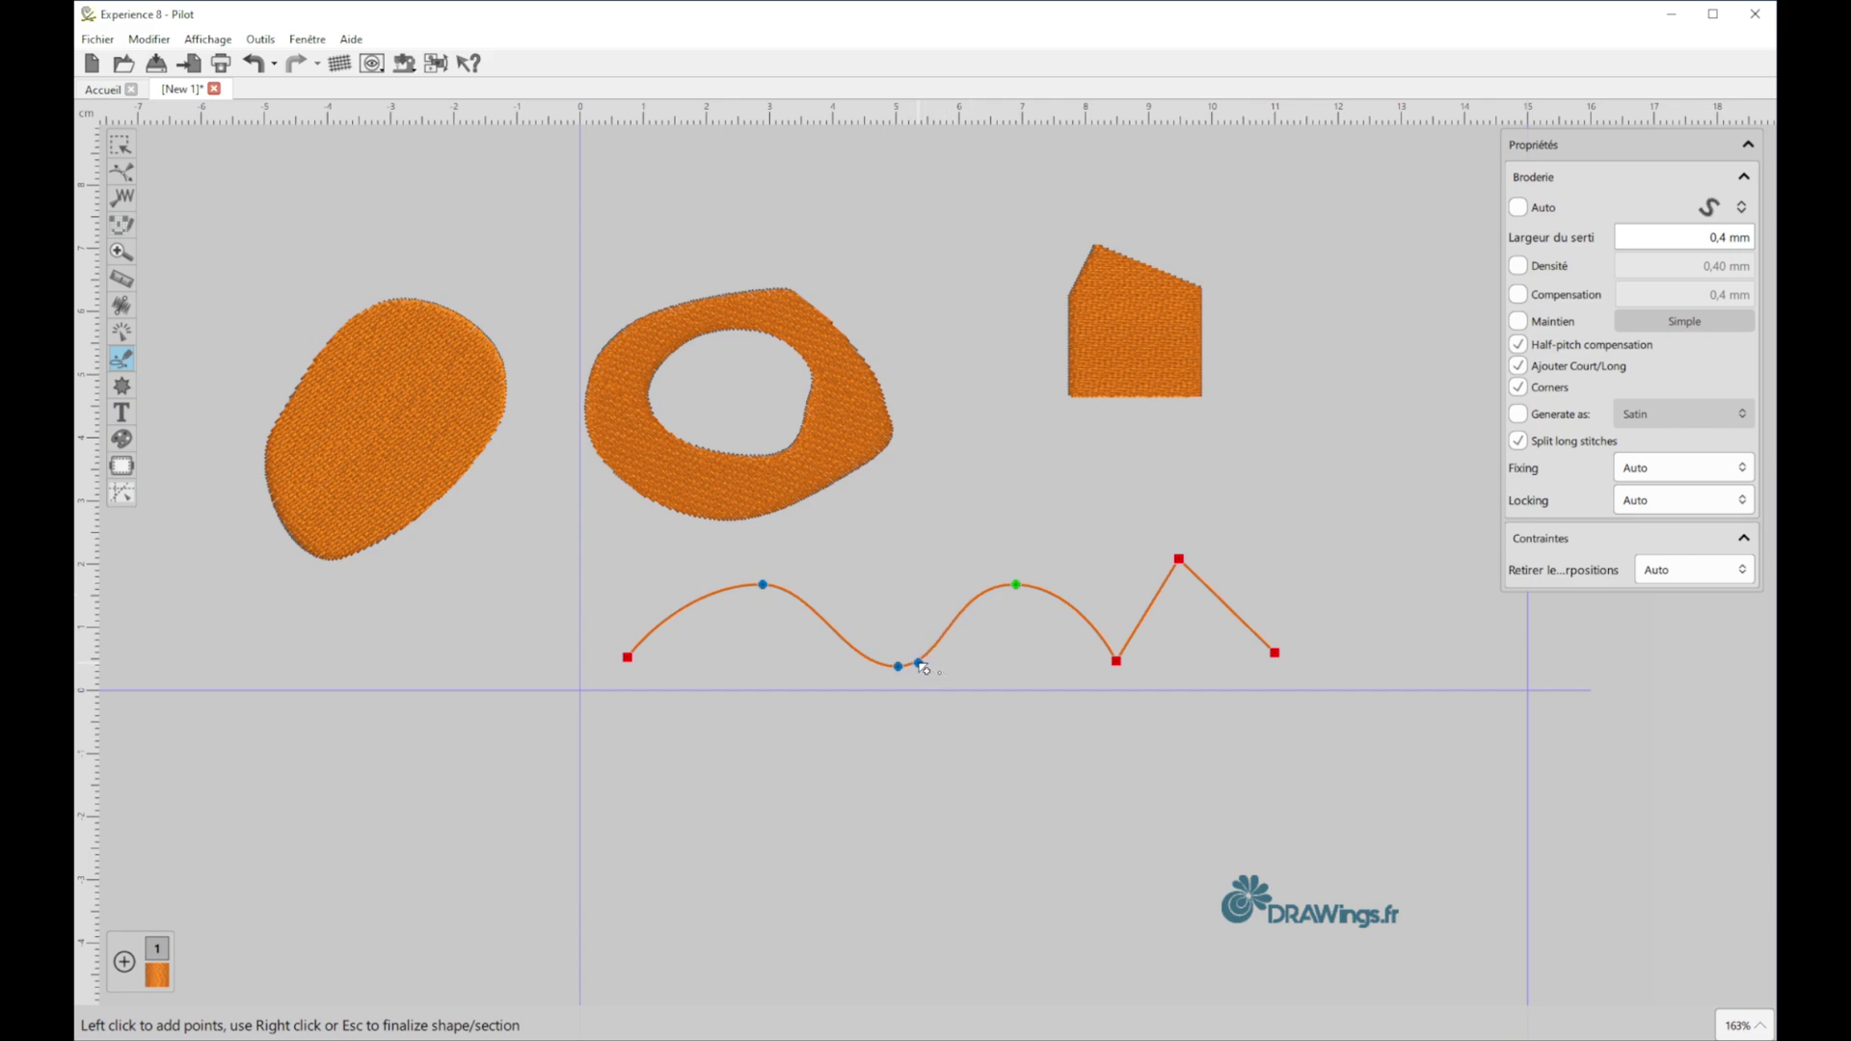
- Digitize a curved branch about 33 × 23 mm, rising from the wavy line's middle trough toward the upper right
click(920, 663)
click(957, 570)
click(1052, 518)
click(1126, 529)
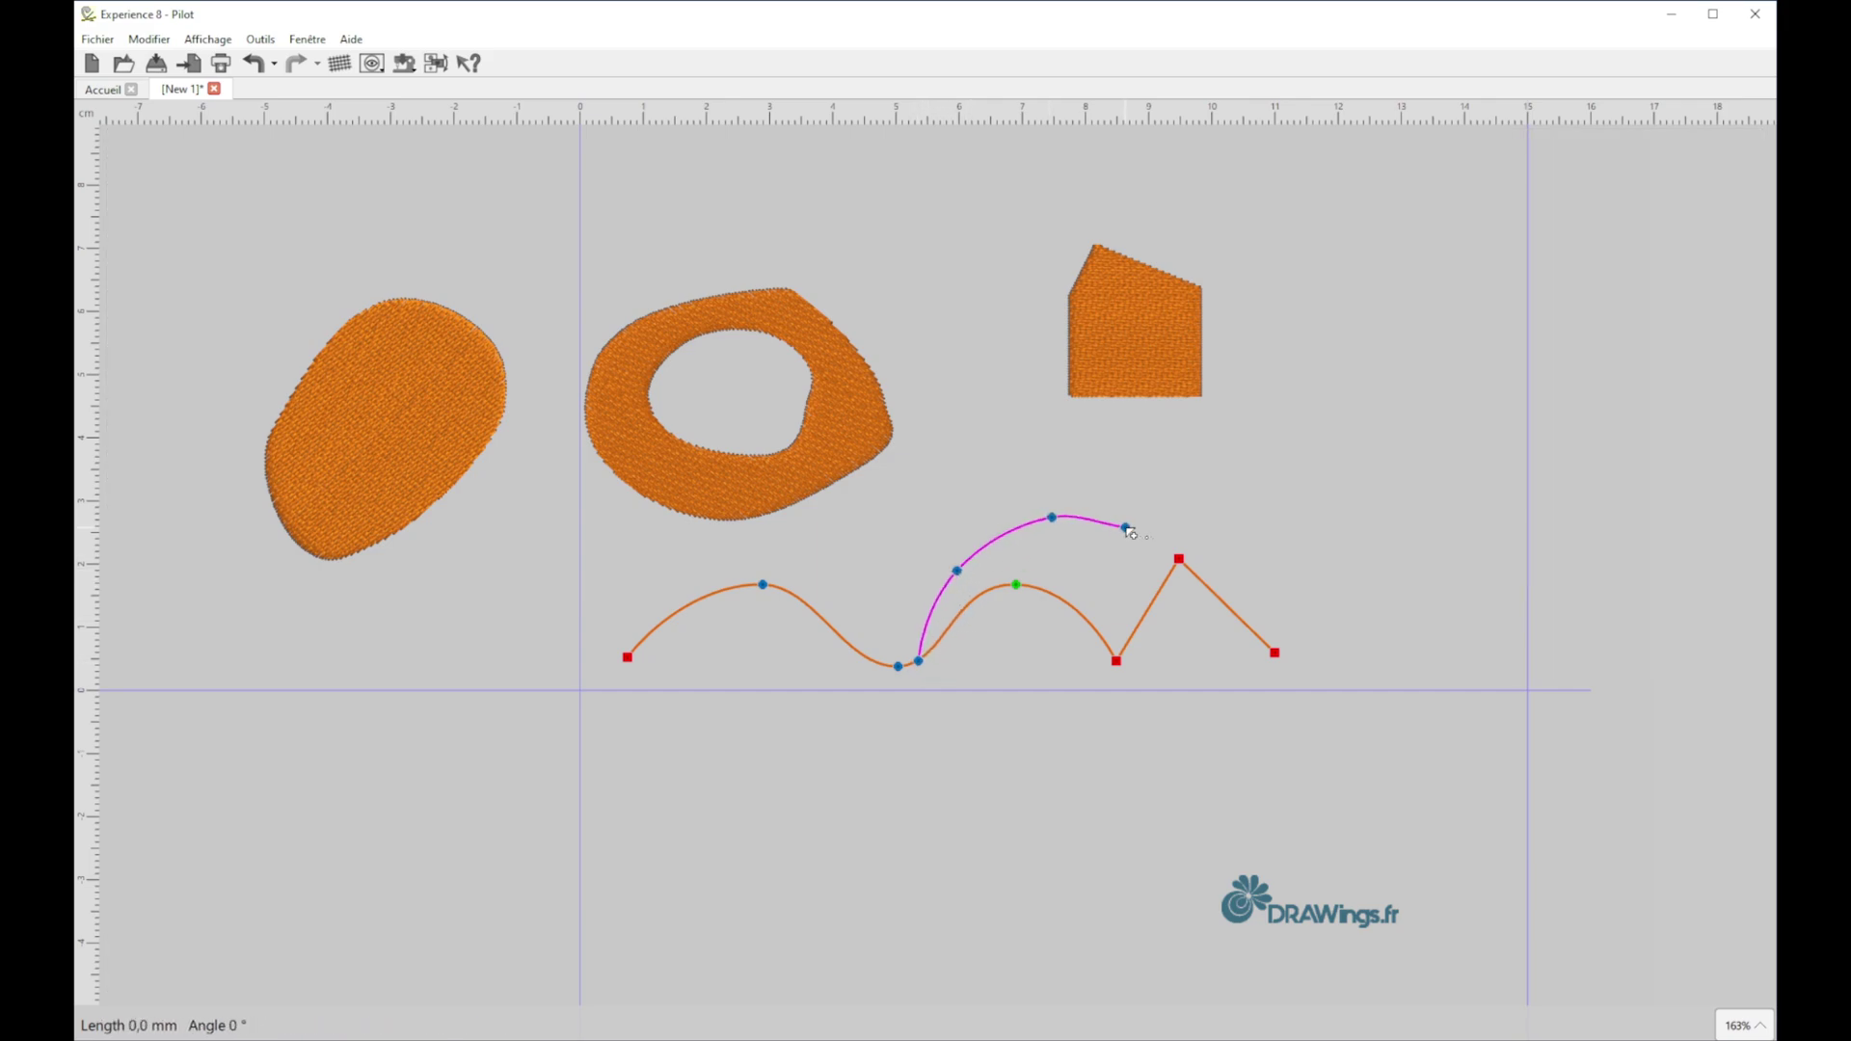
right_click(1126, 529)
- Digitize a second curved branch about 21 × 24 mm, starting on the first branch and arching above it
click(924, 618)
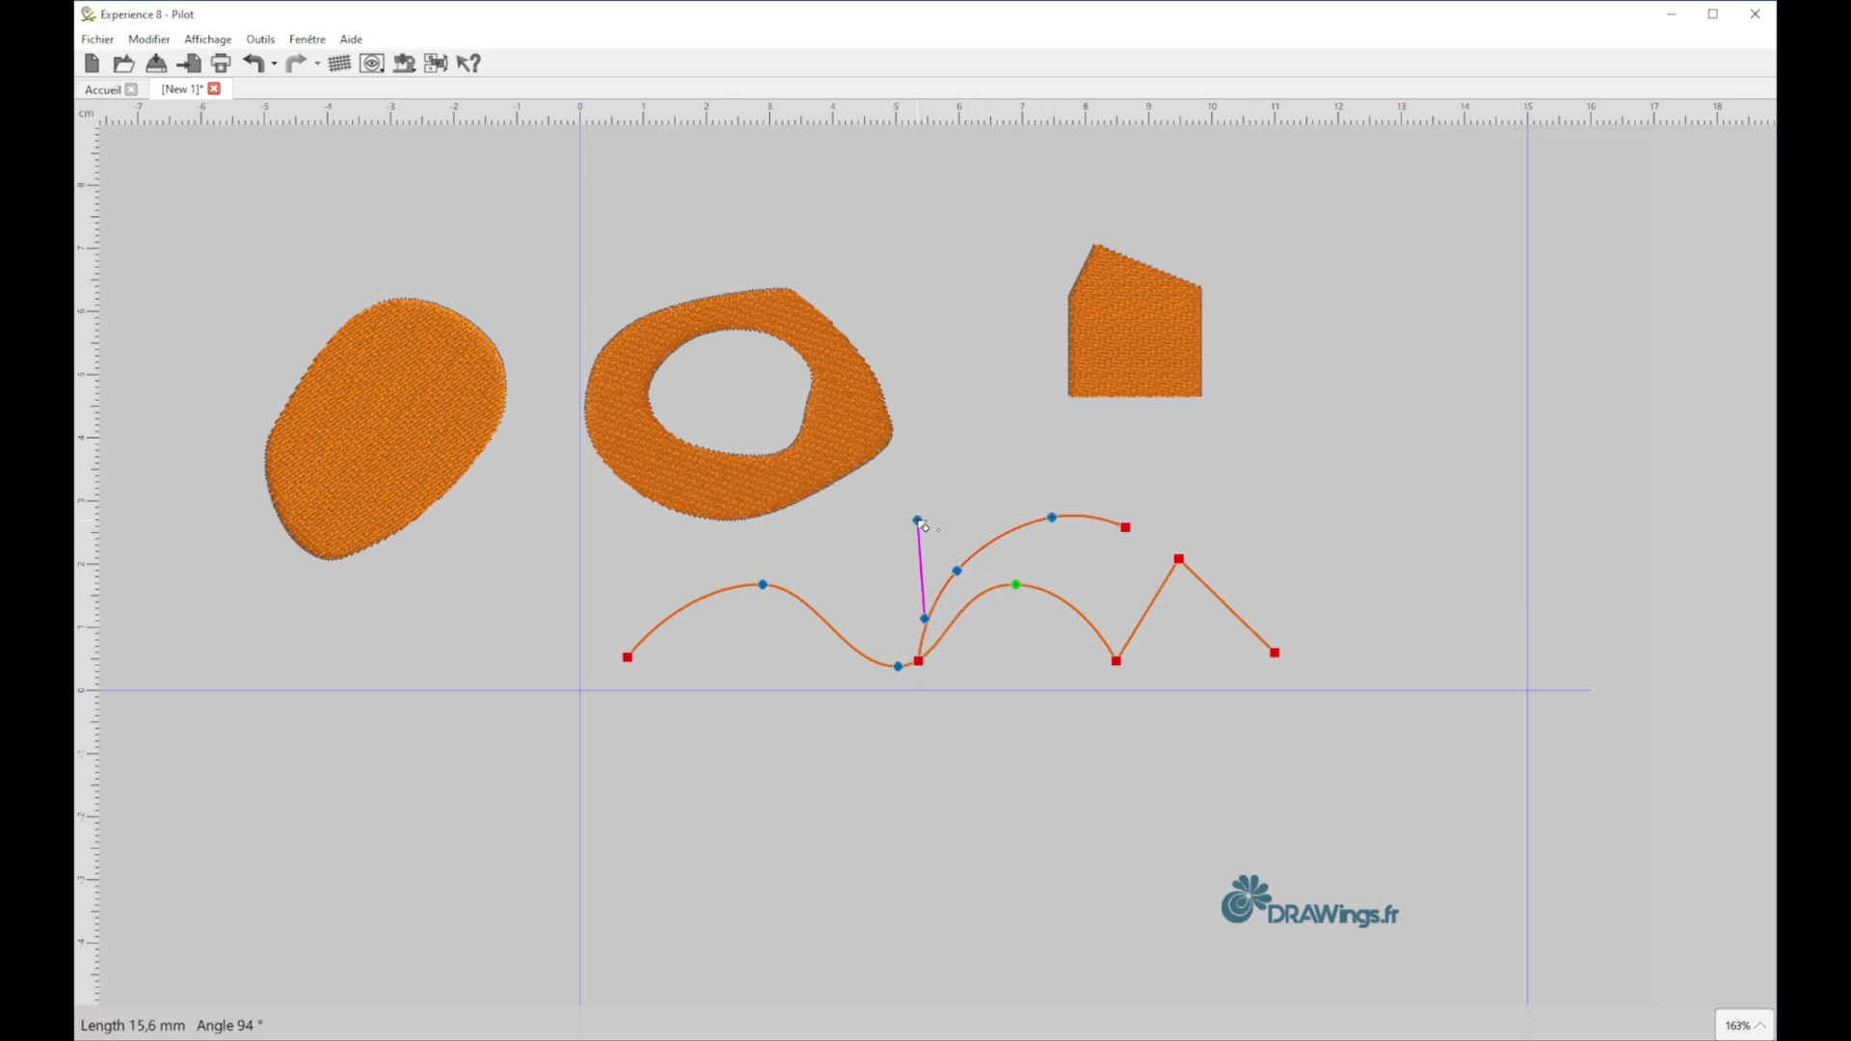
click(919, 521)
click(983, 472)
click(1042, 467)
right_click(1042, 466)
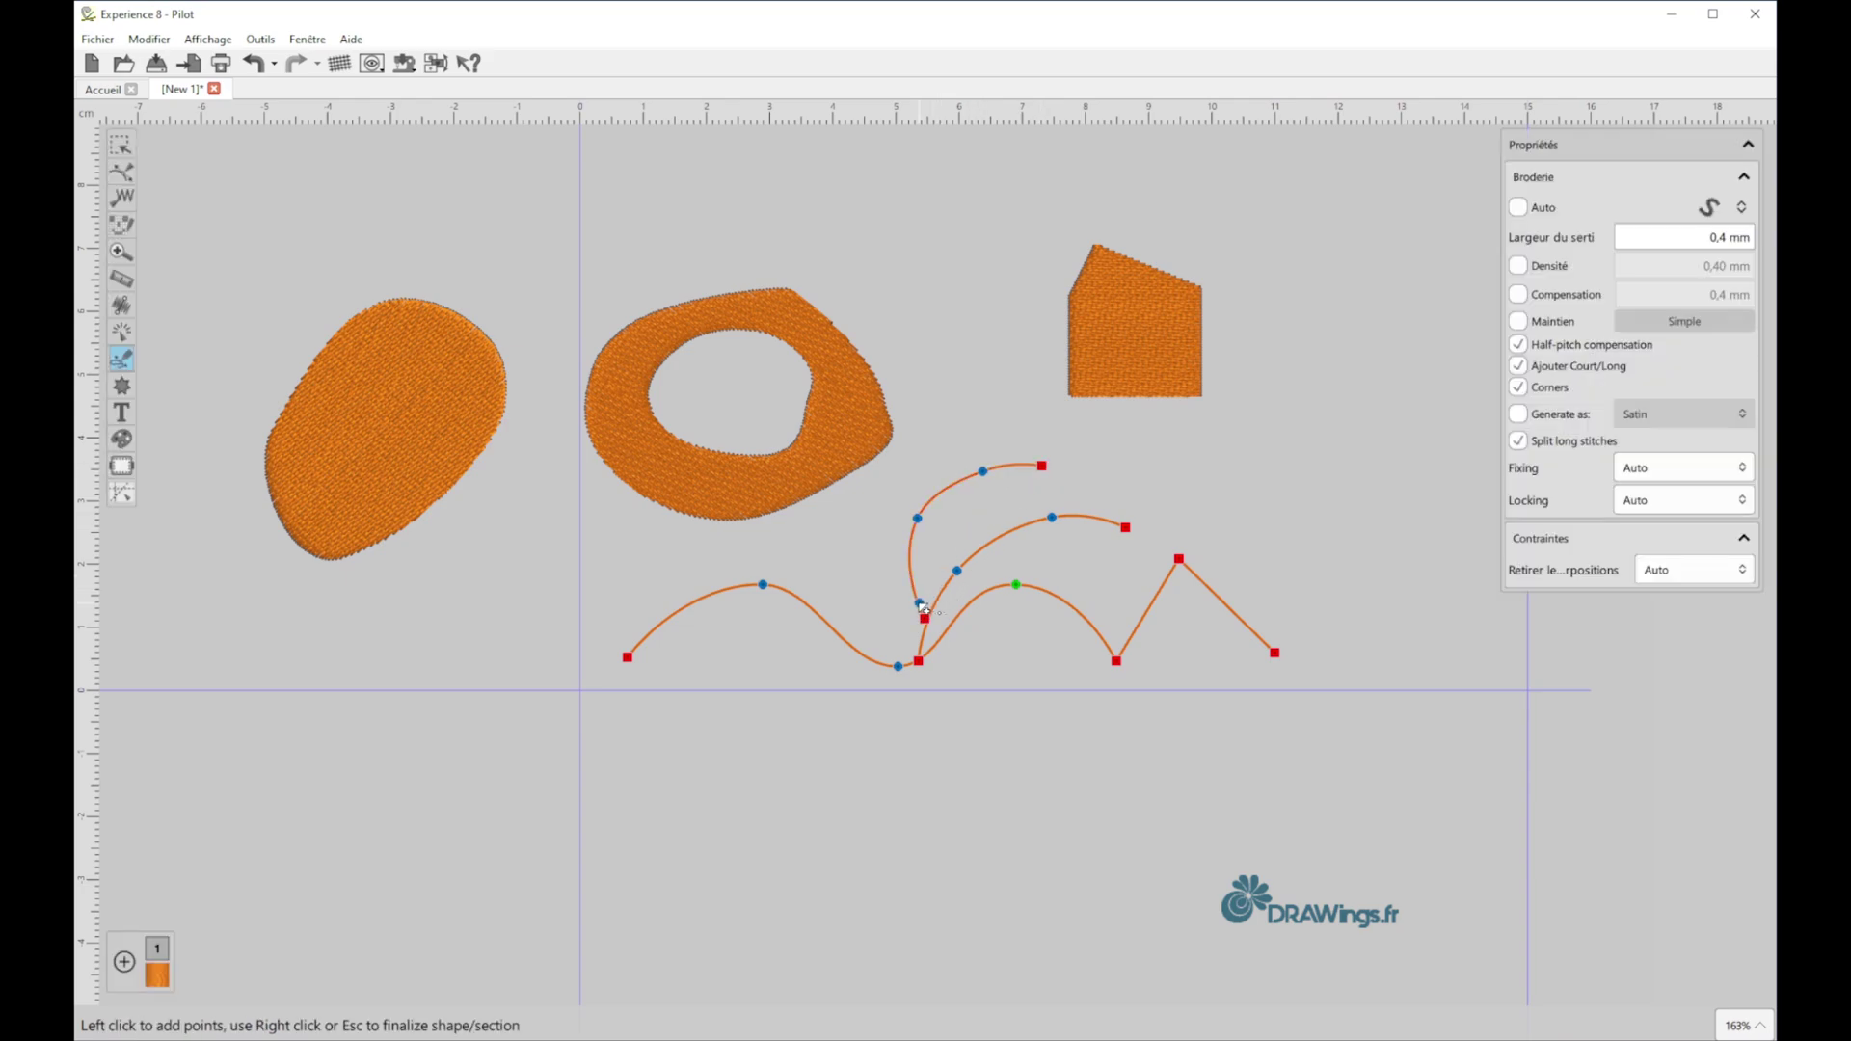
- Digitize a third curved branch about 10 × 17 mm bulging left of the second one, and finalize the shape
click(915, 597)
click(851, 545)
click(883, 492)
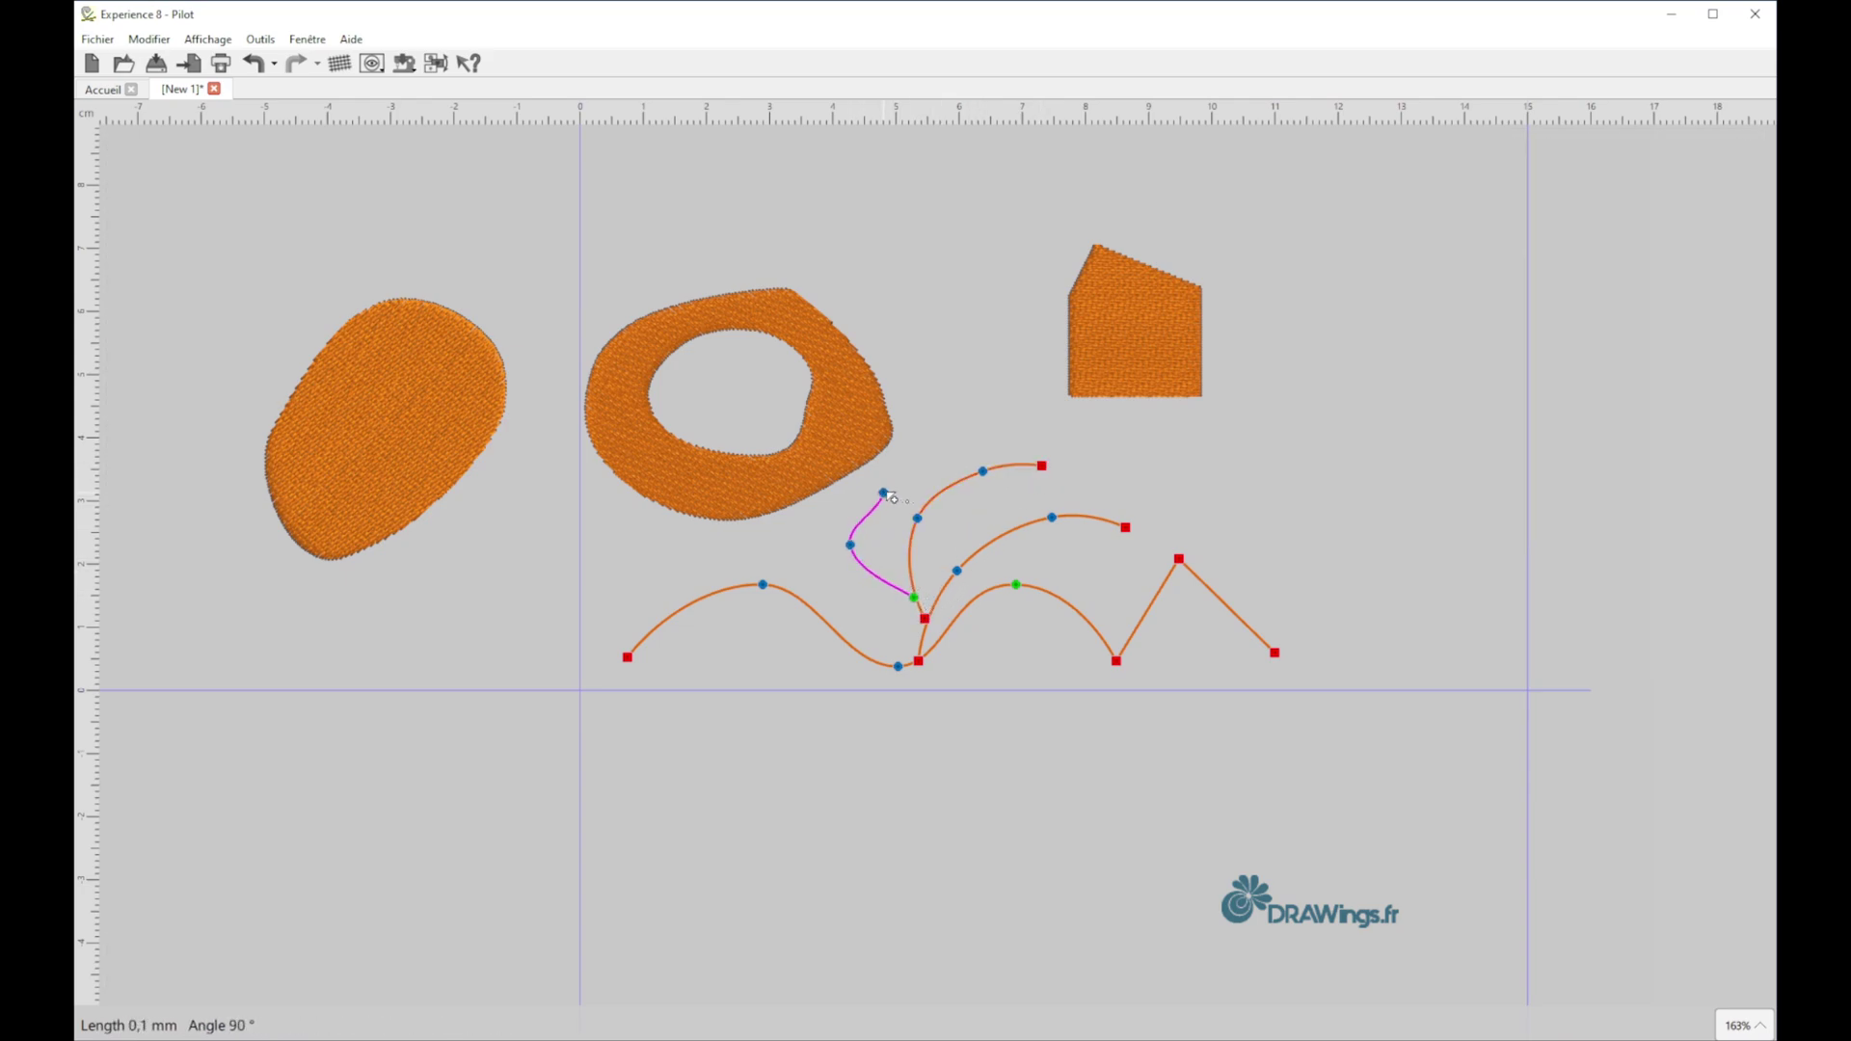
right_click(908, 490)
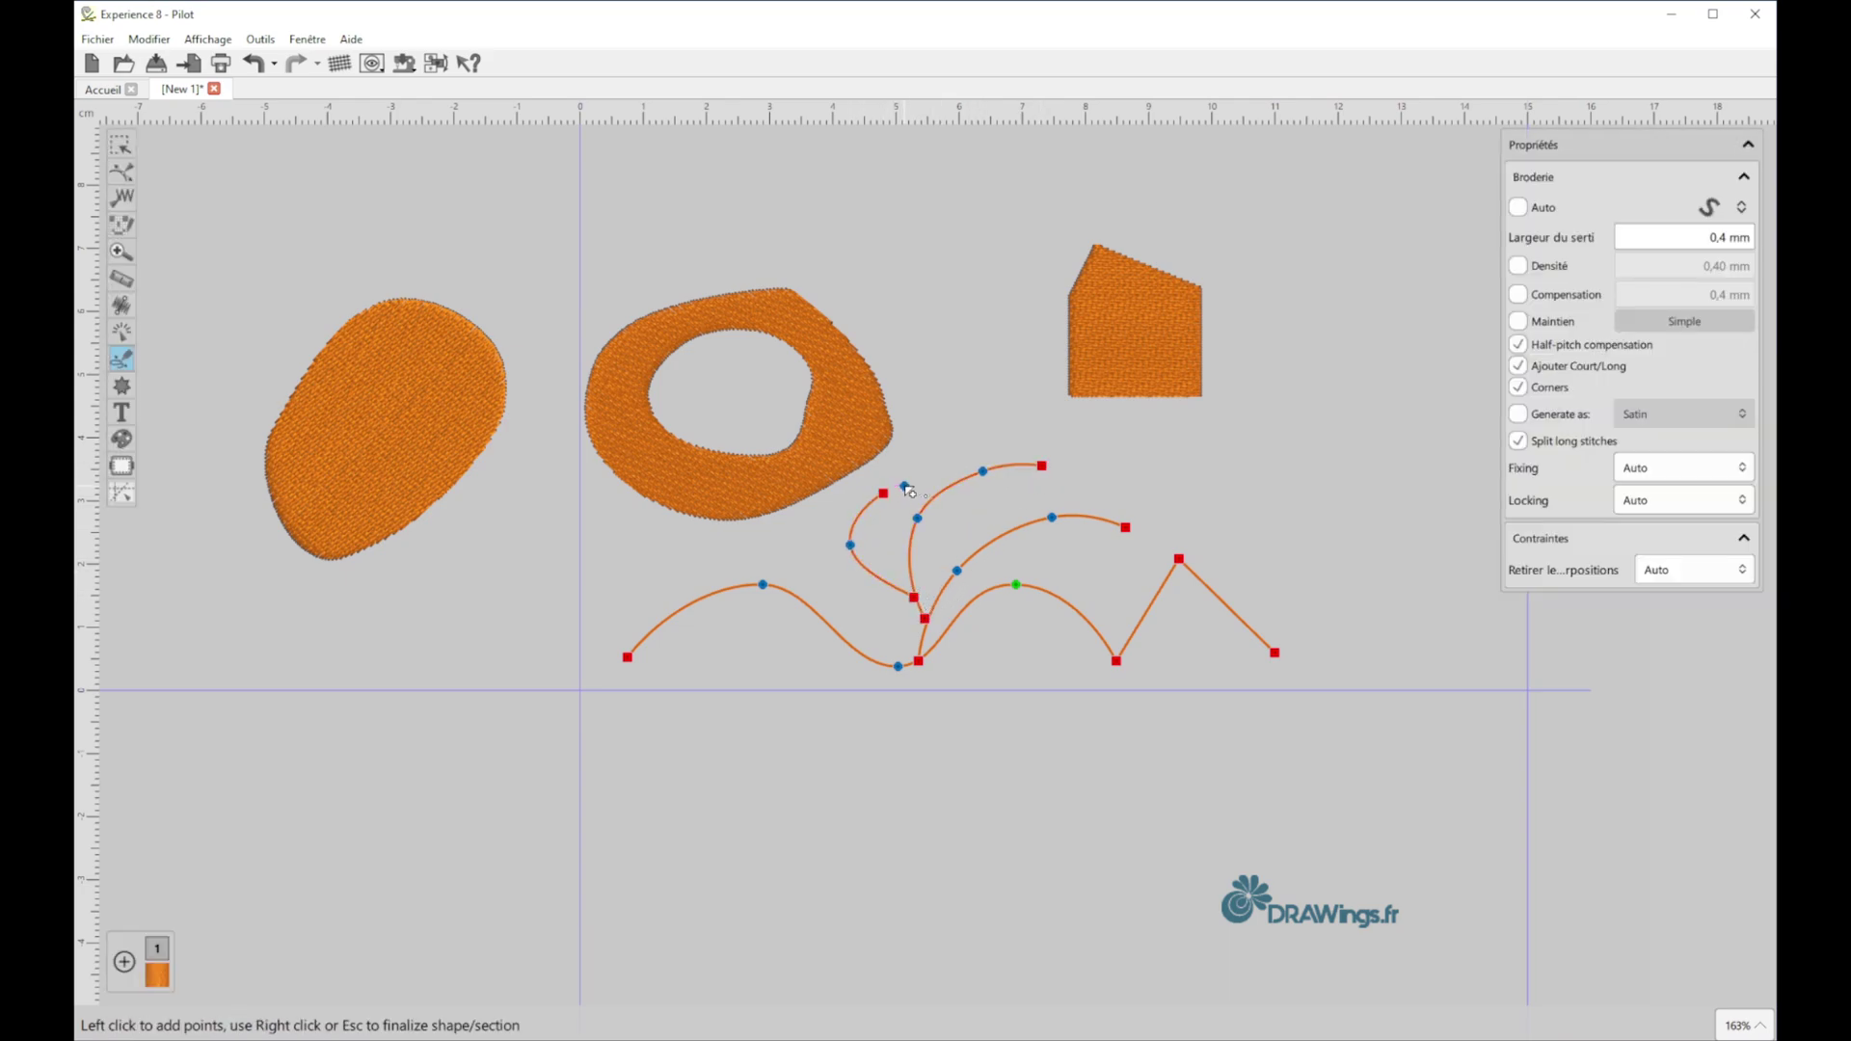
key(Escape)
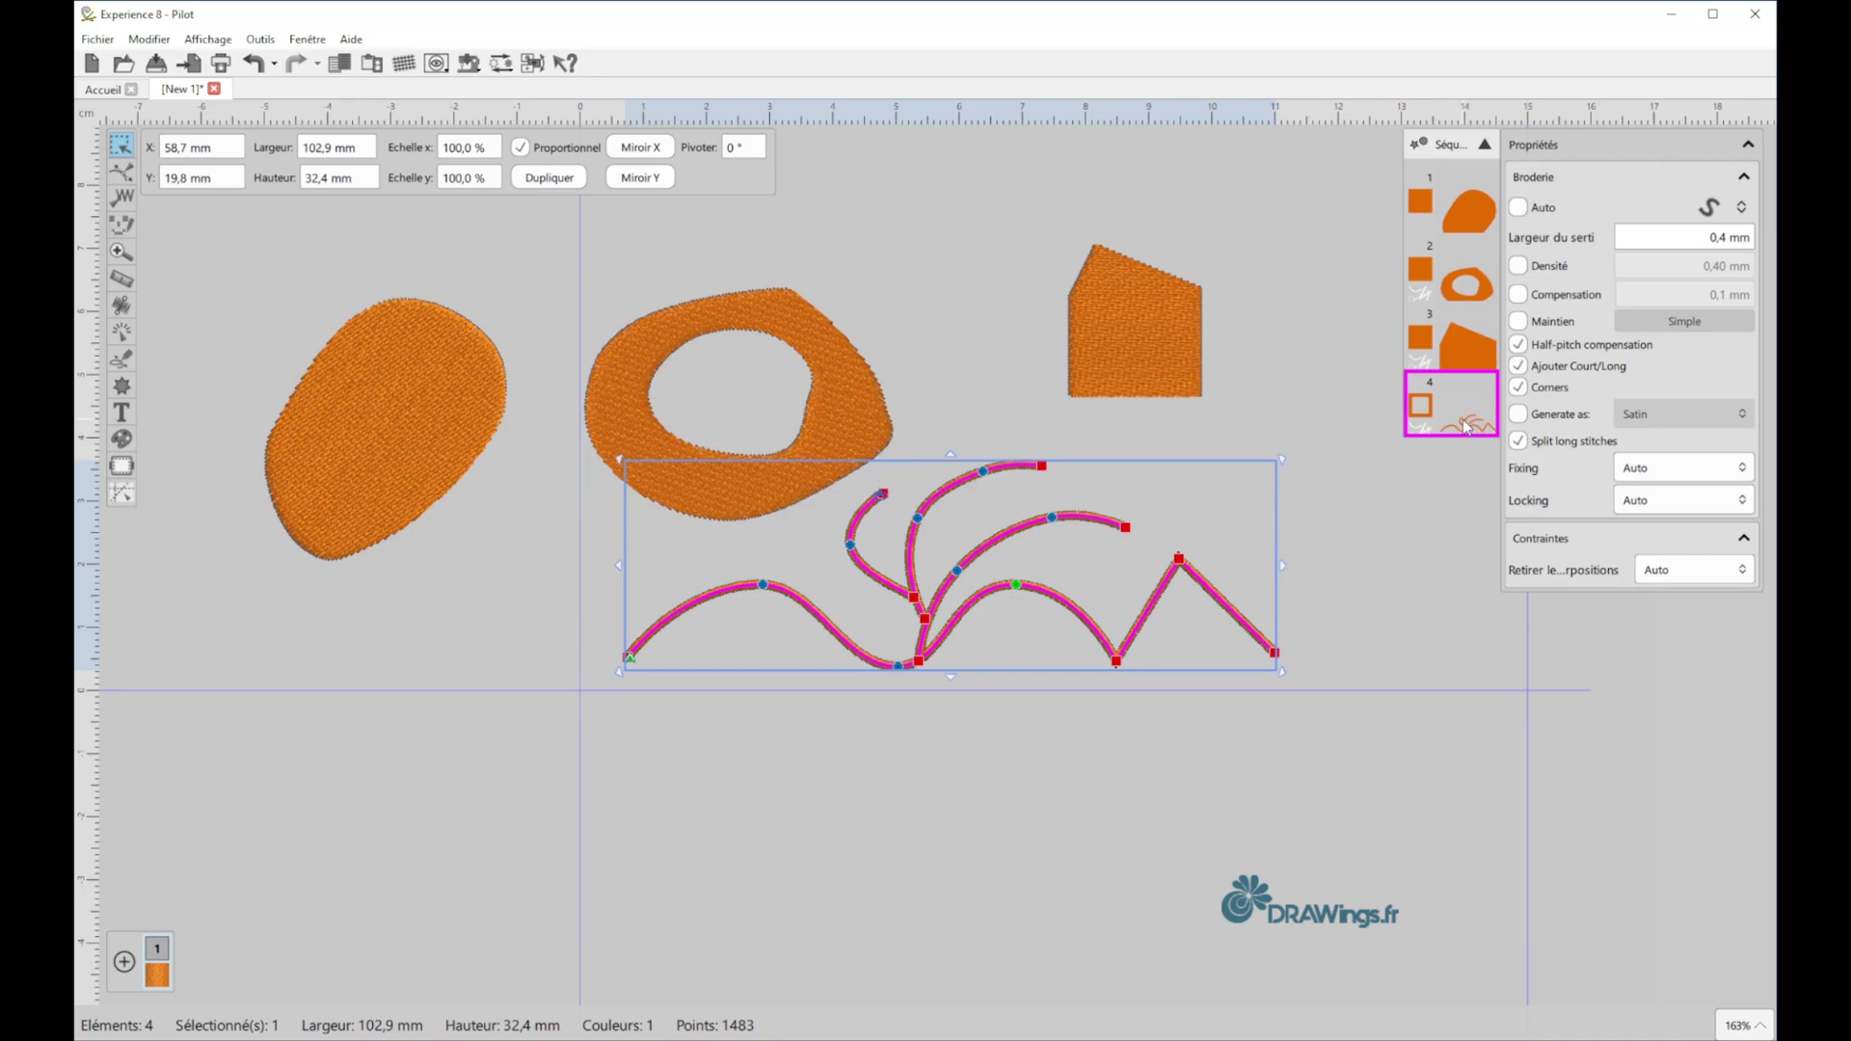
- Break the branched line object apart into its individual lines and deselect them
right_click(1028, 520)
click(1093, 576)
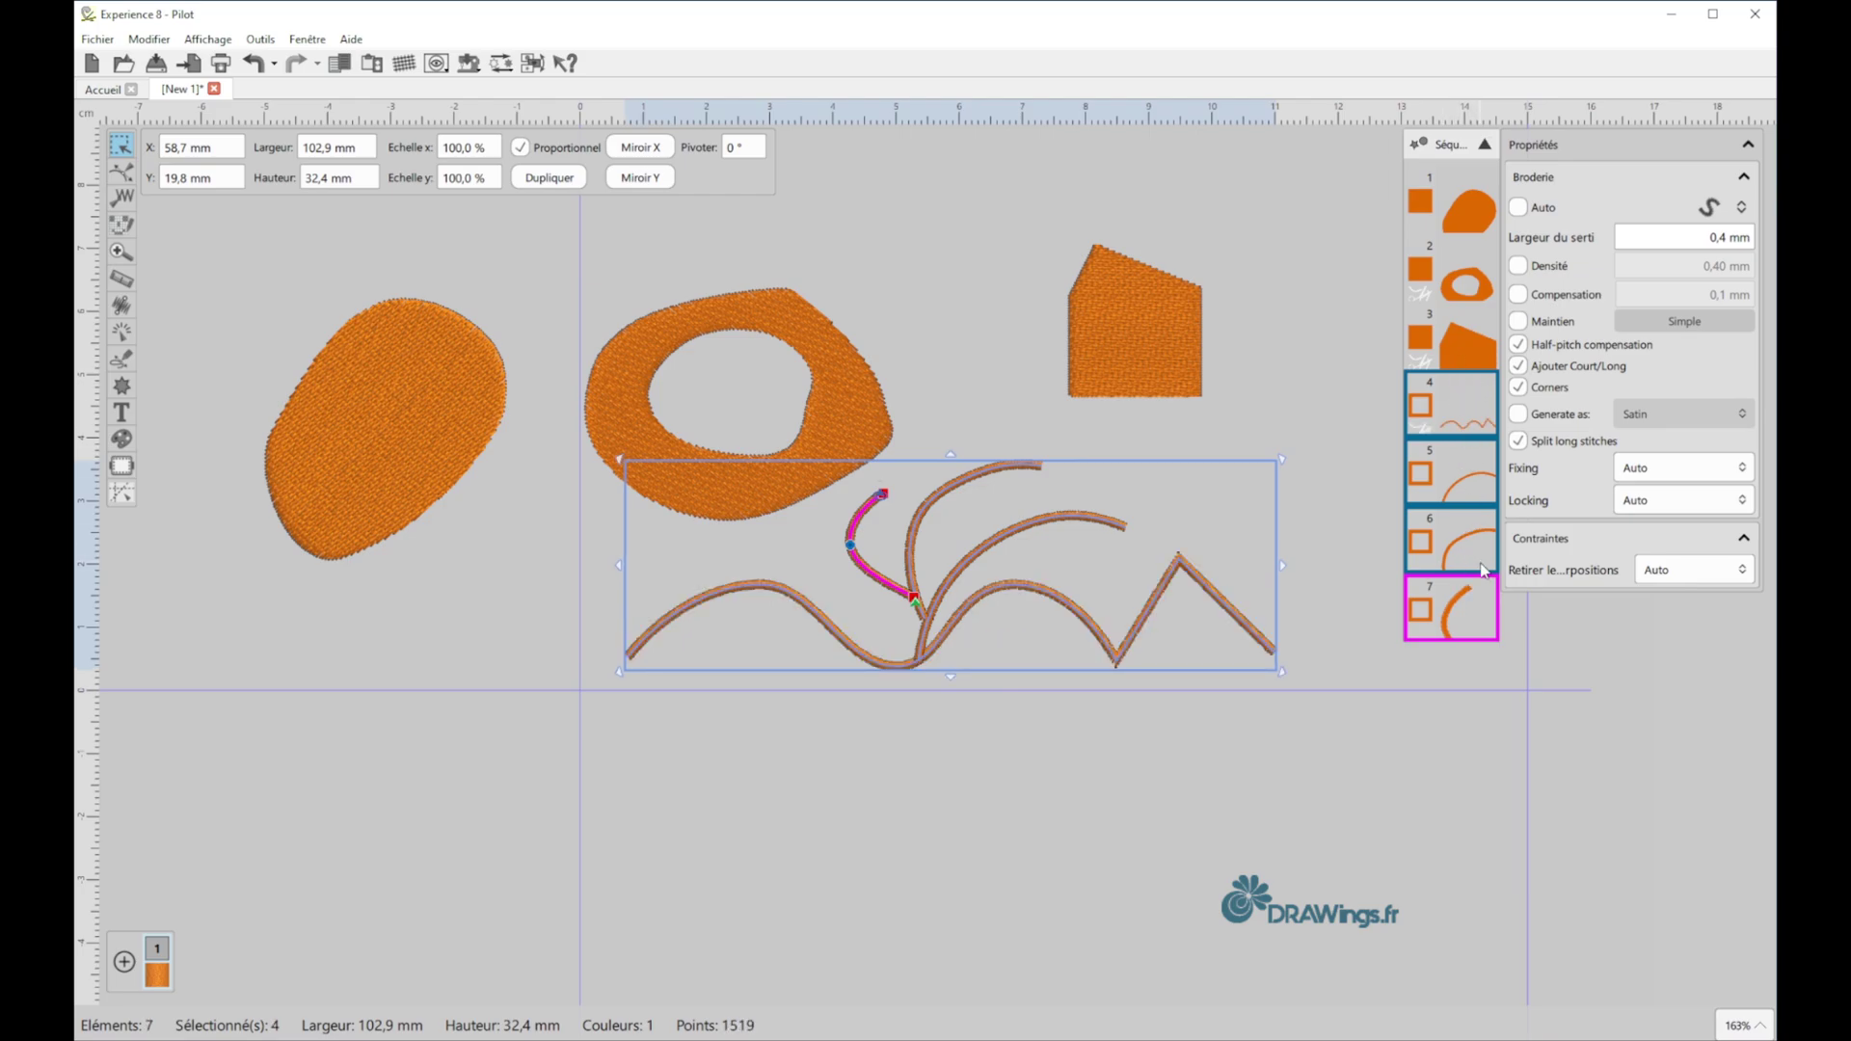
click(943, 364)
- Combine the two larger curved branches into one object and clear the selection
click(969, 481)
shift+click(1074, 512)
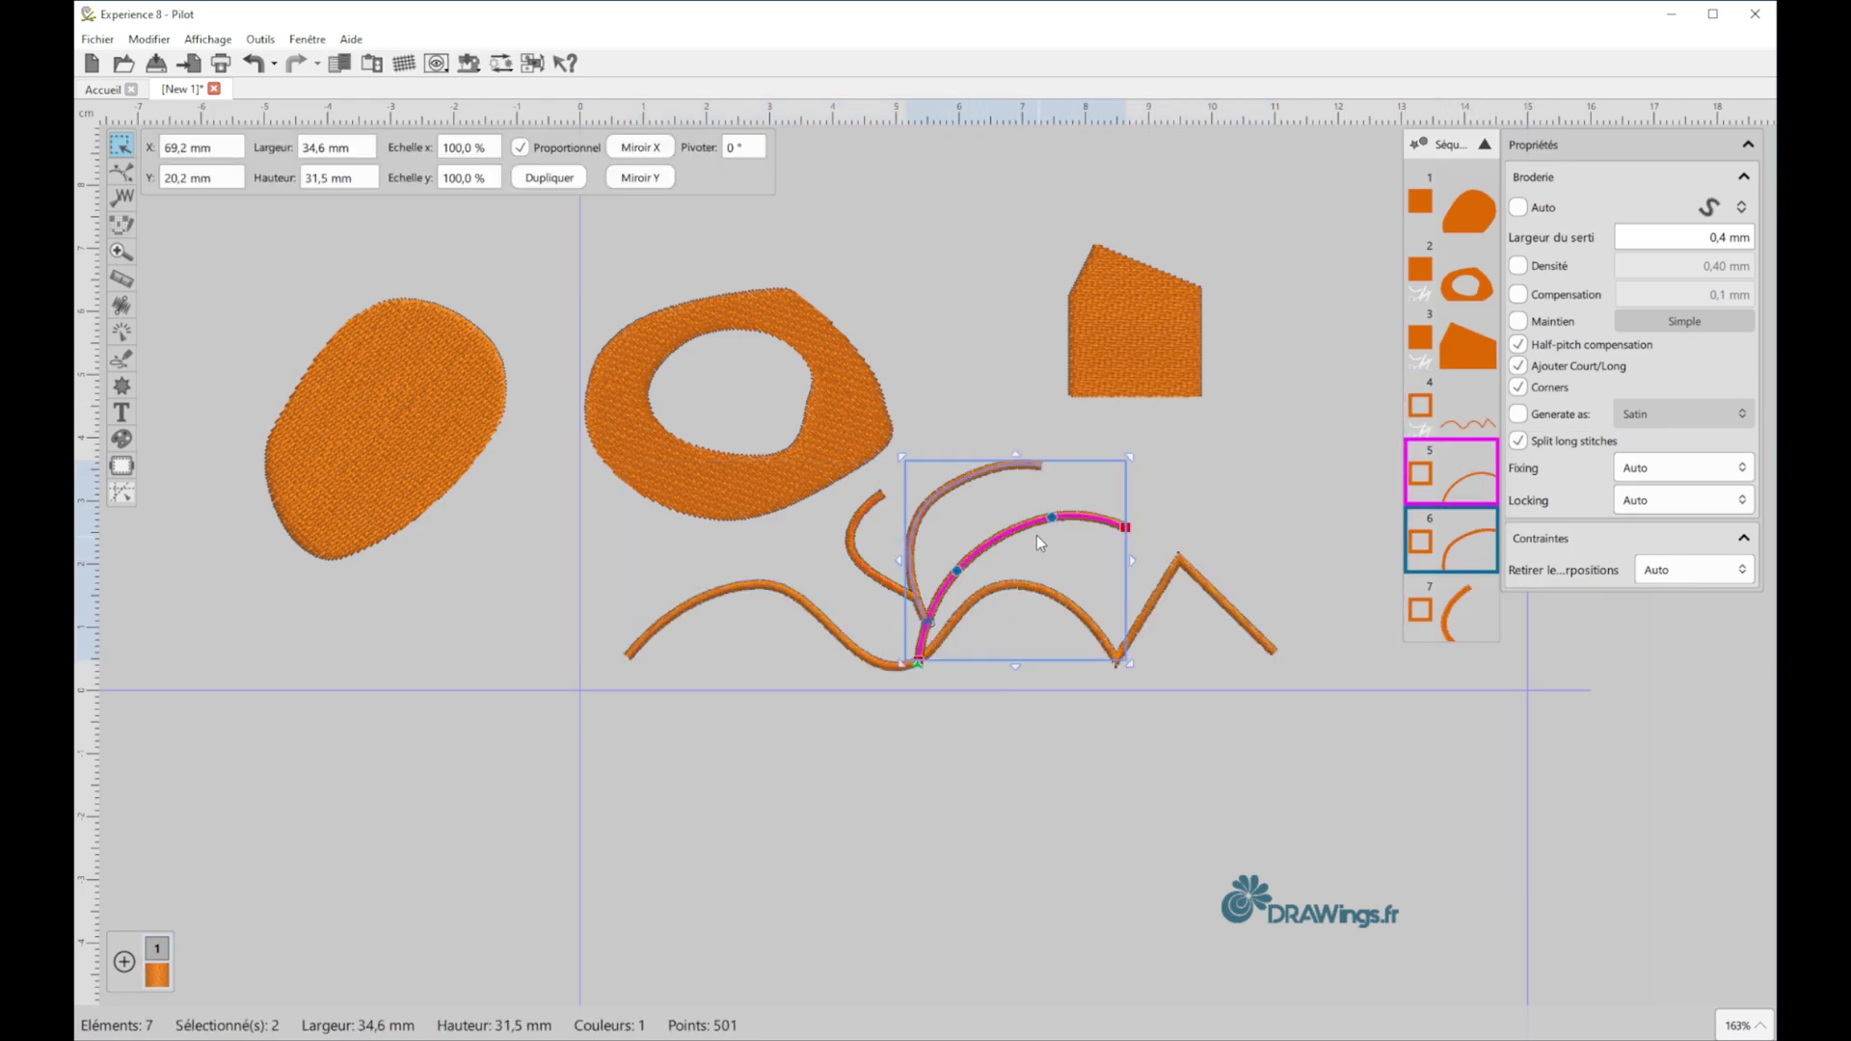
right_click(1017, 530)
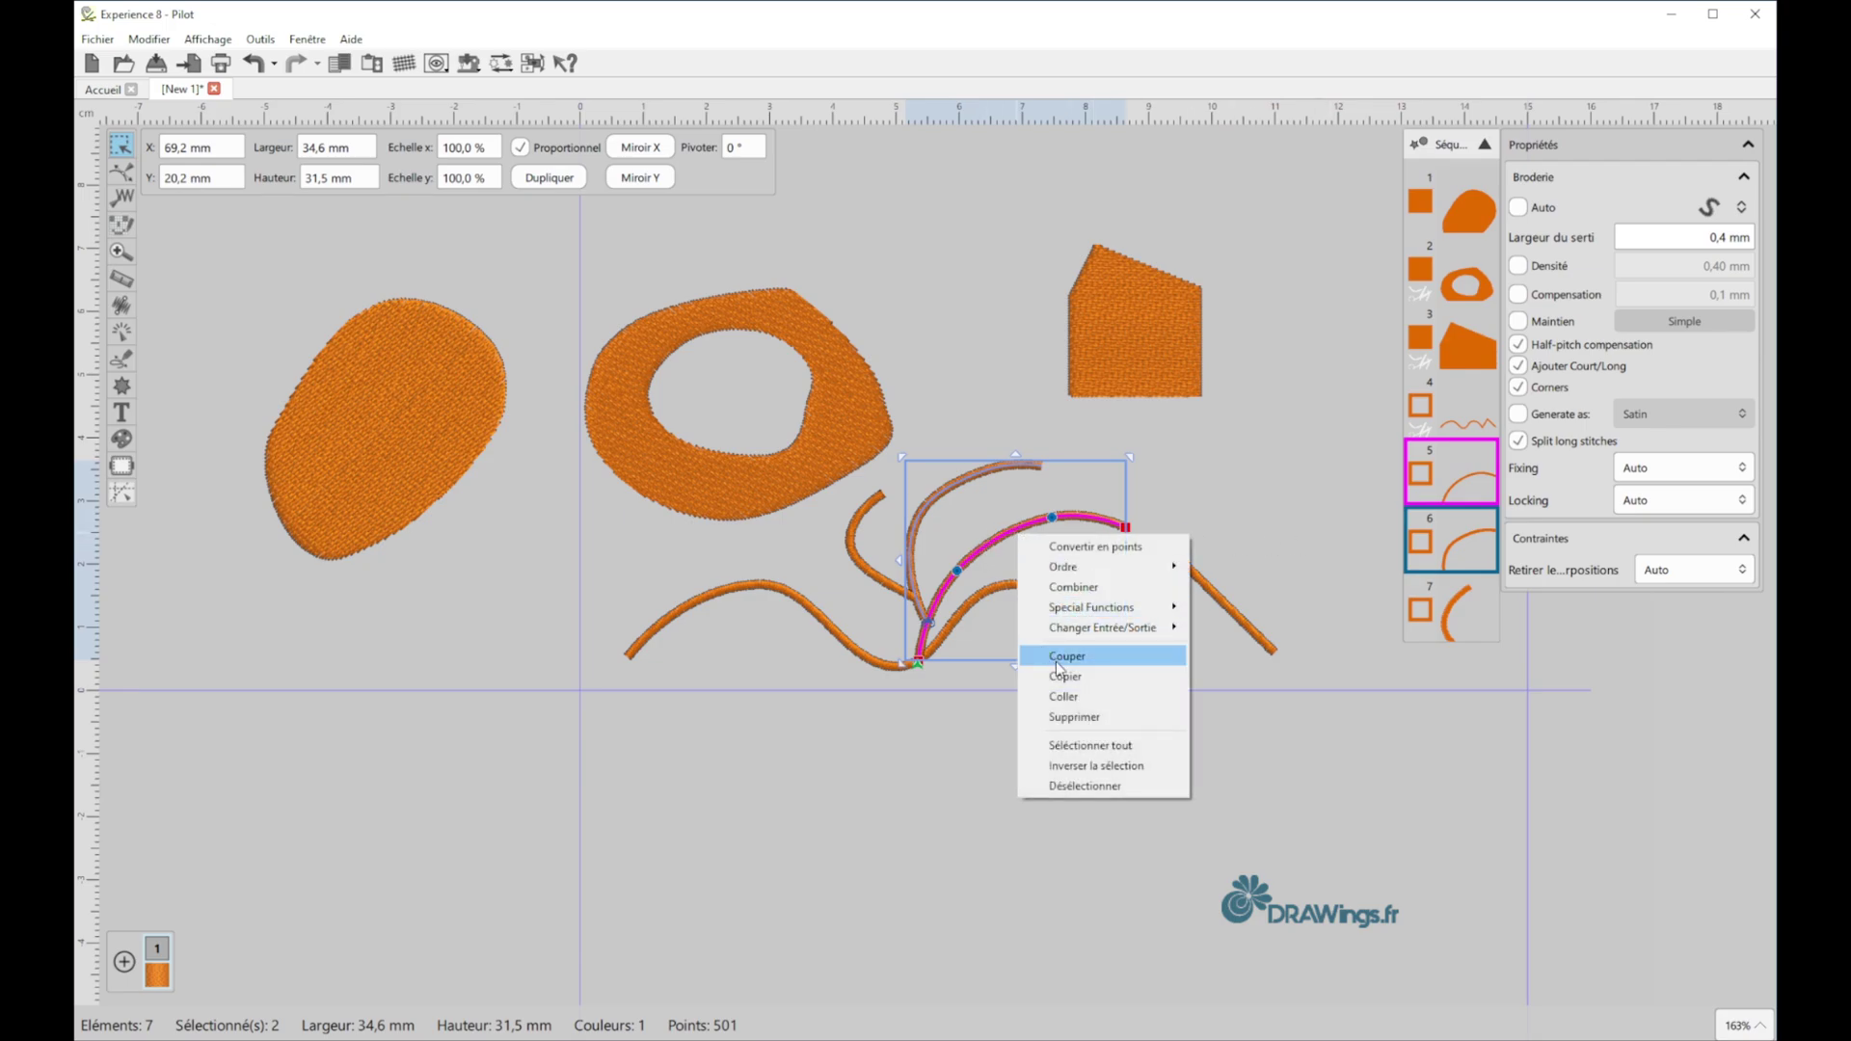
click(1074, 587)
click(1188, 481)
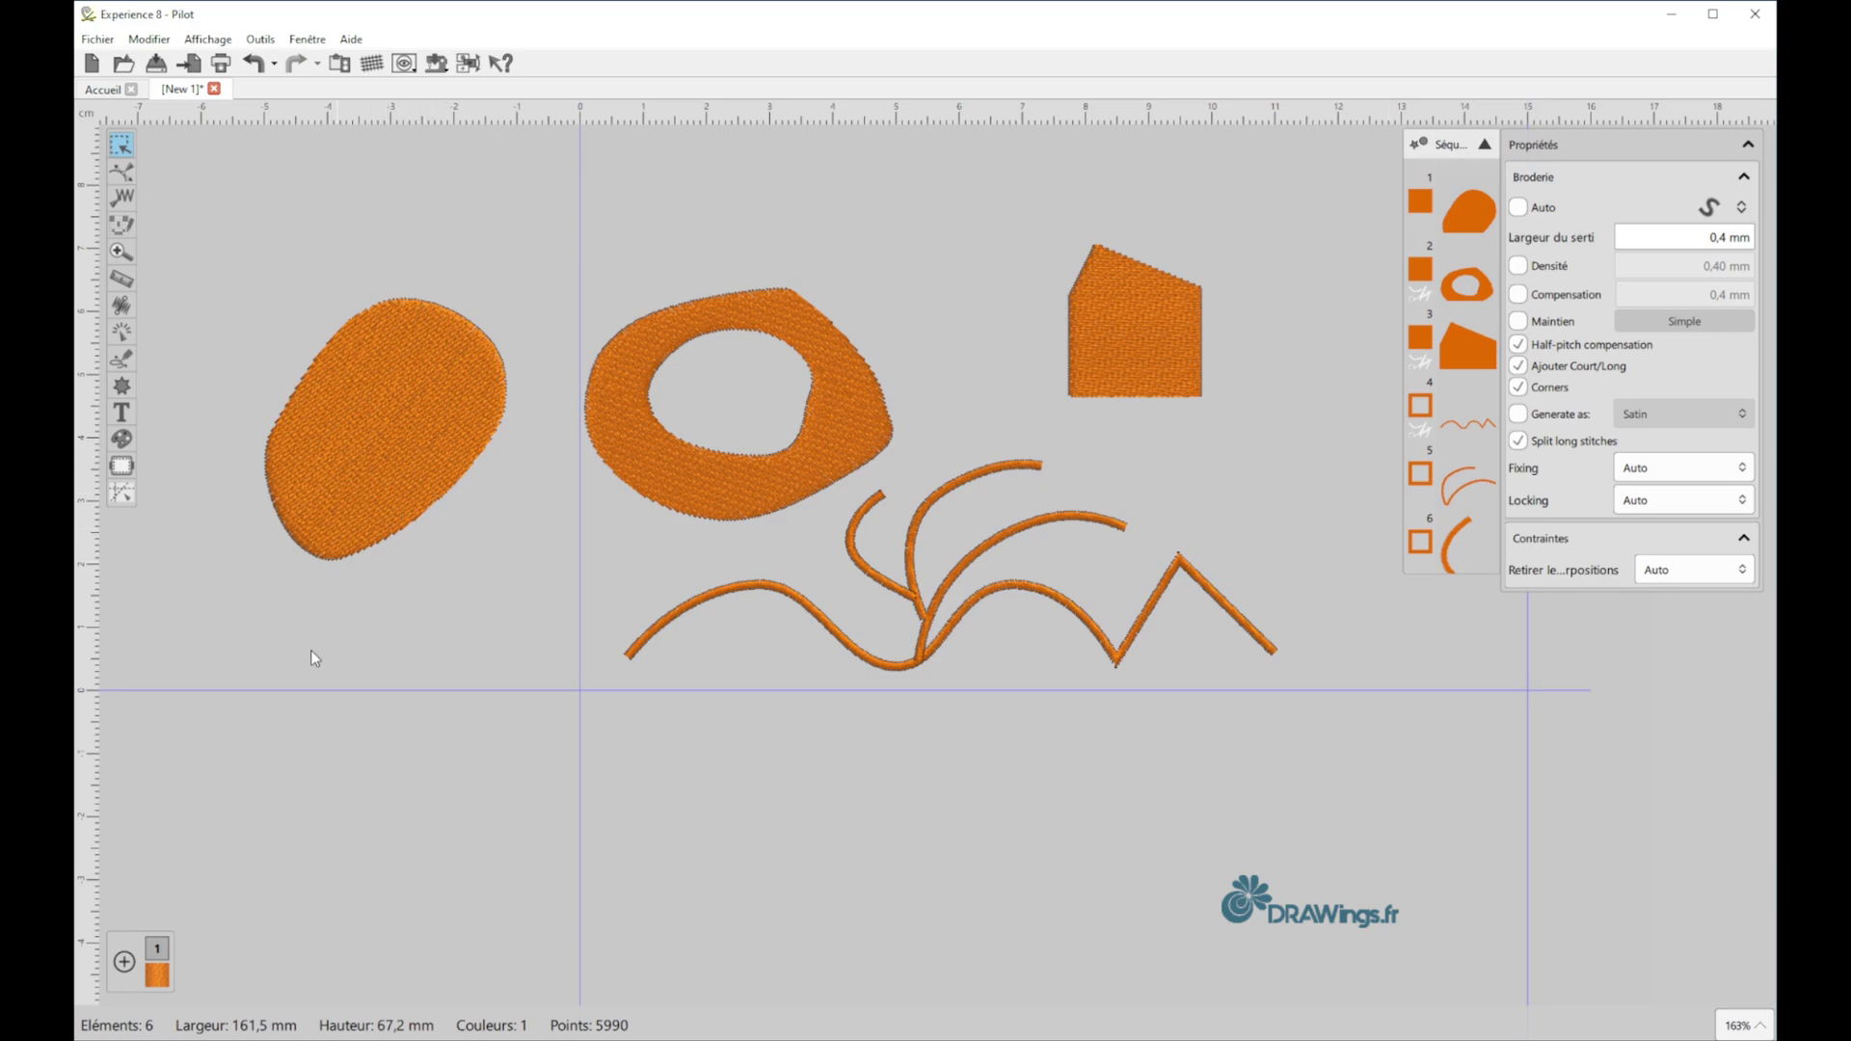
- Add light blue thread 1532 from the MADEIRA POLYNEON palette and apply it to the oval left of the vertical axis
click(366, 422)
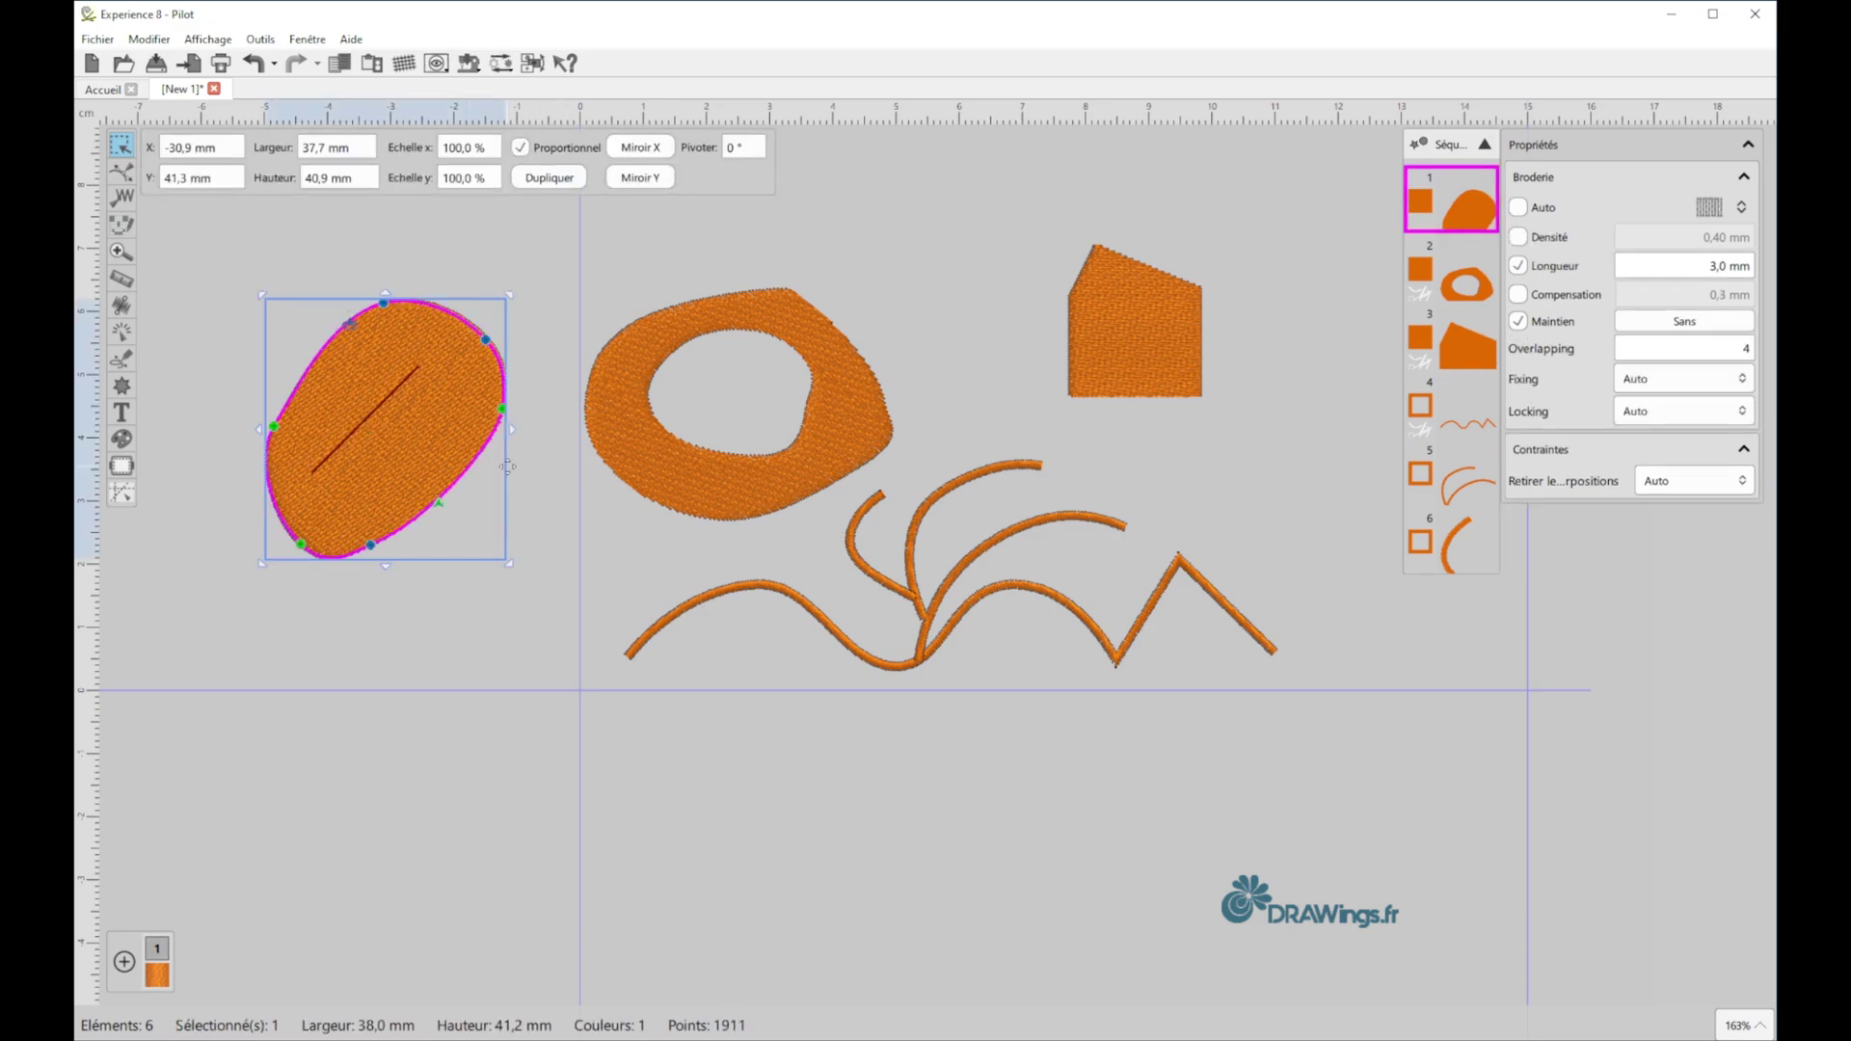
click(125, 963)
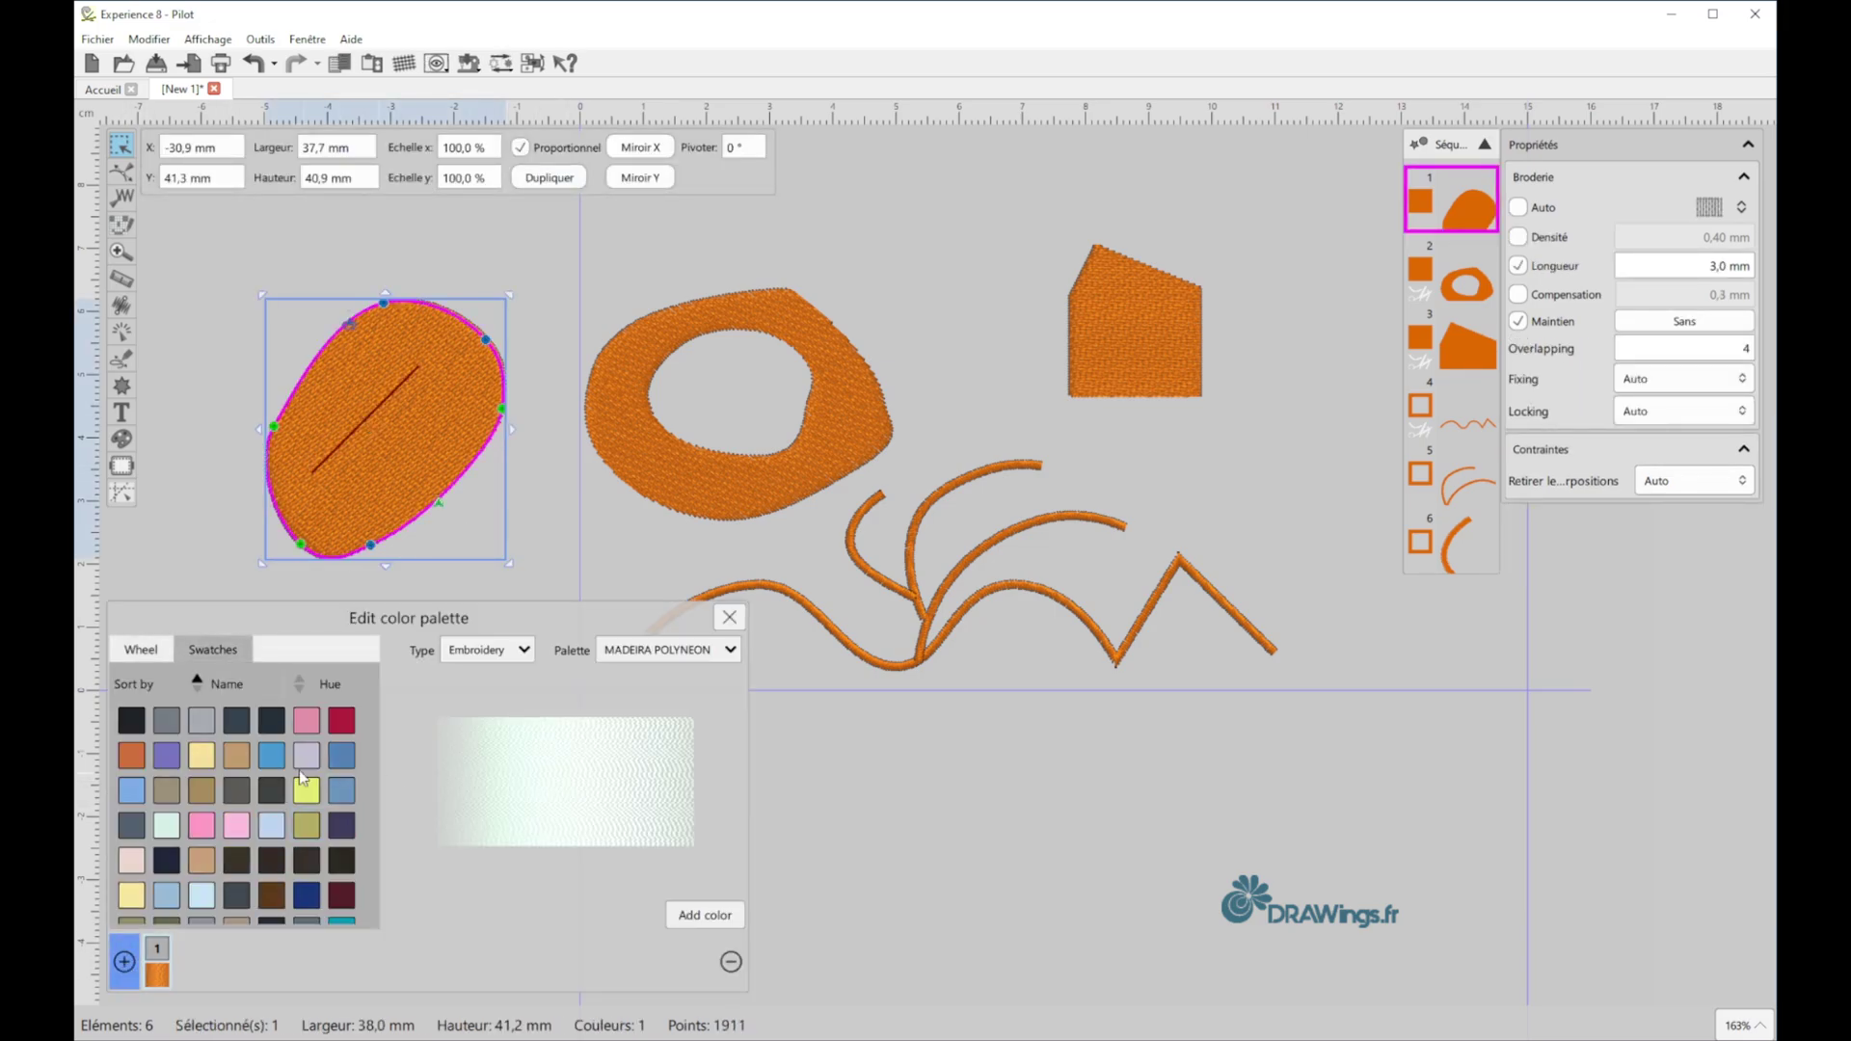
click(133, 791)
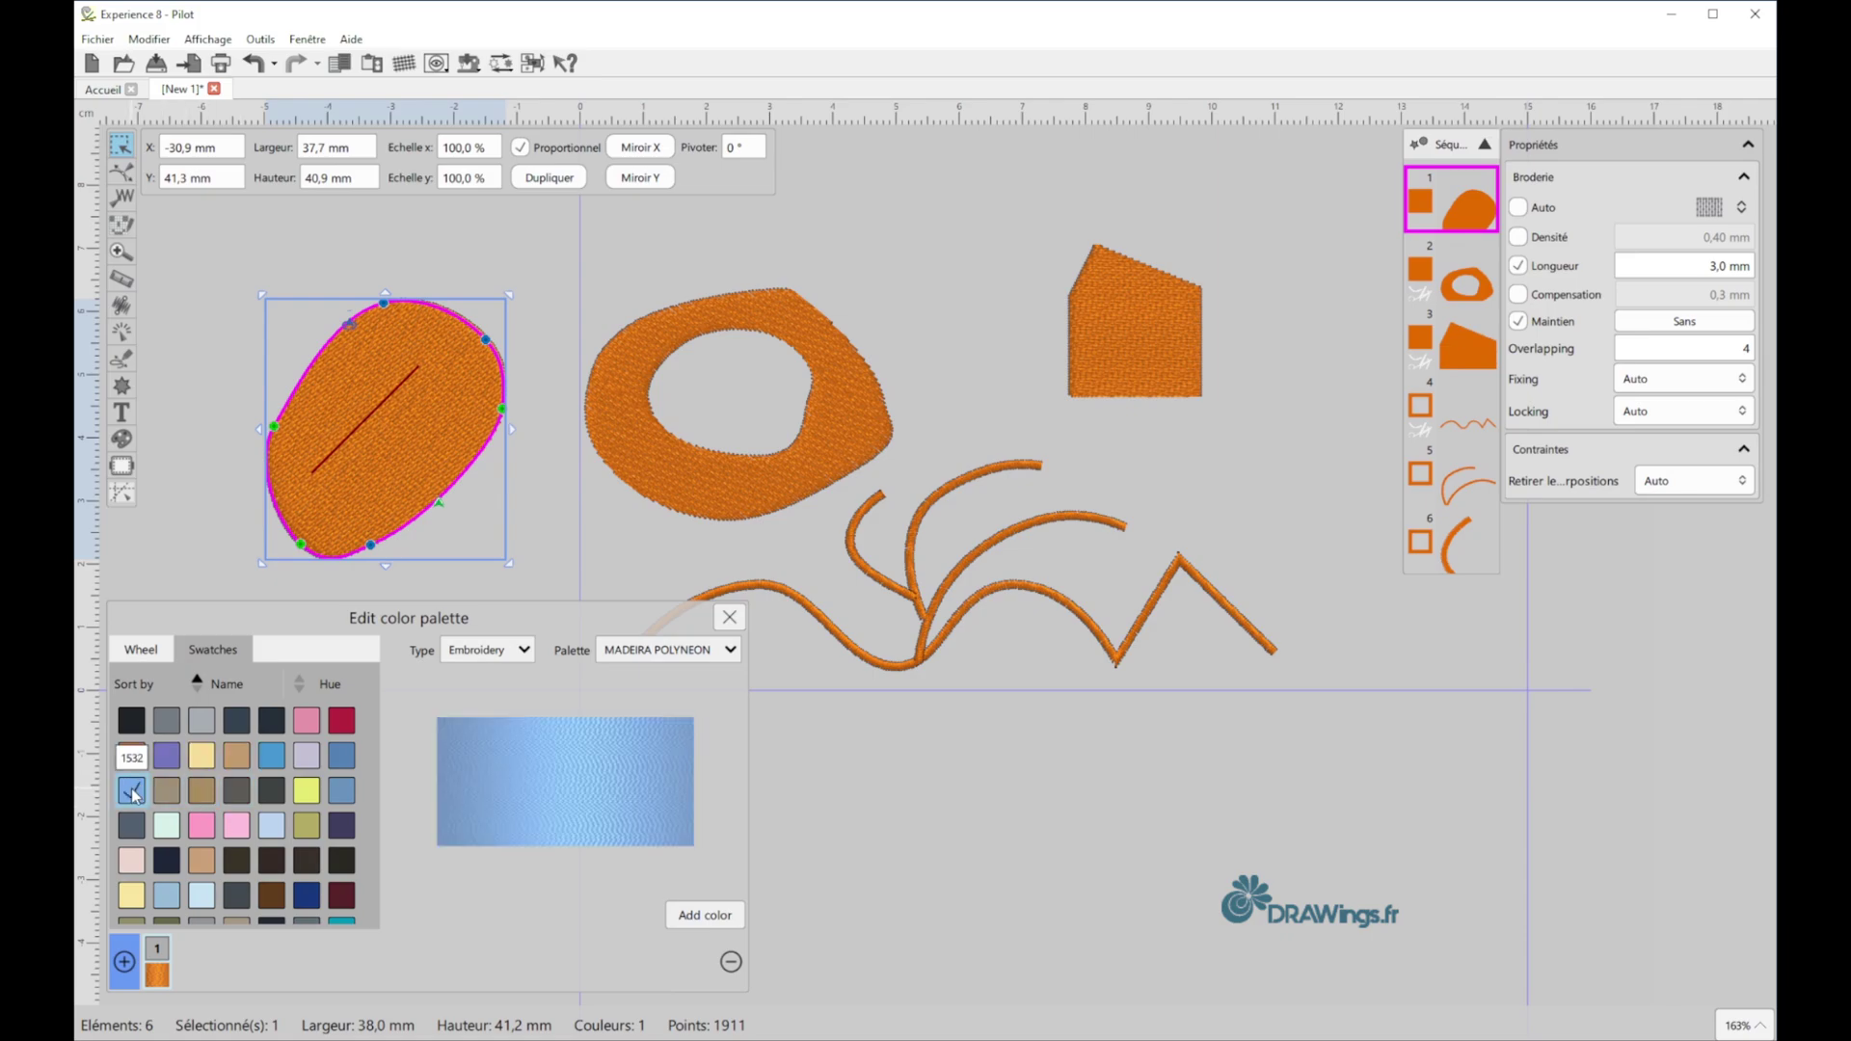
click(704, 916)
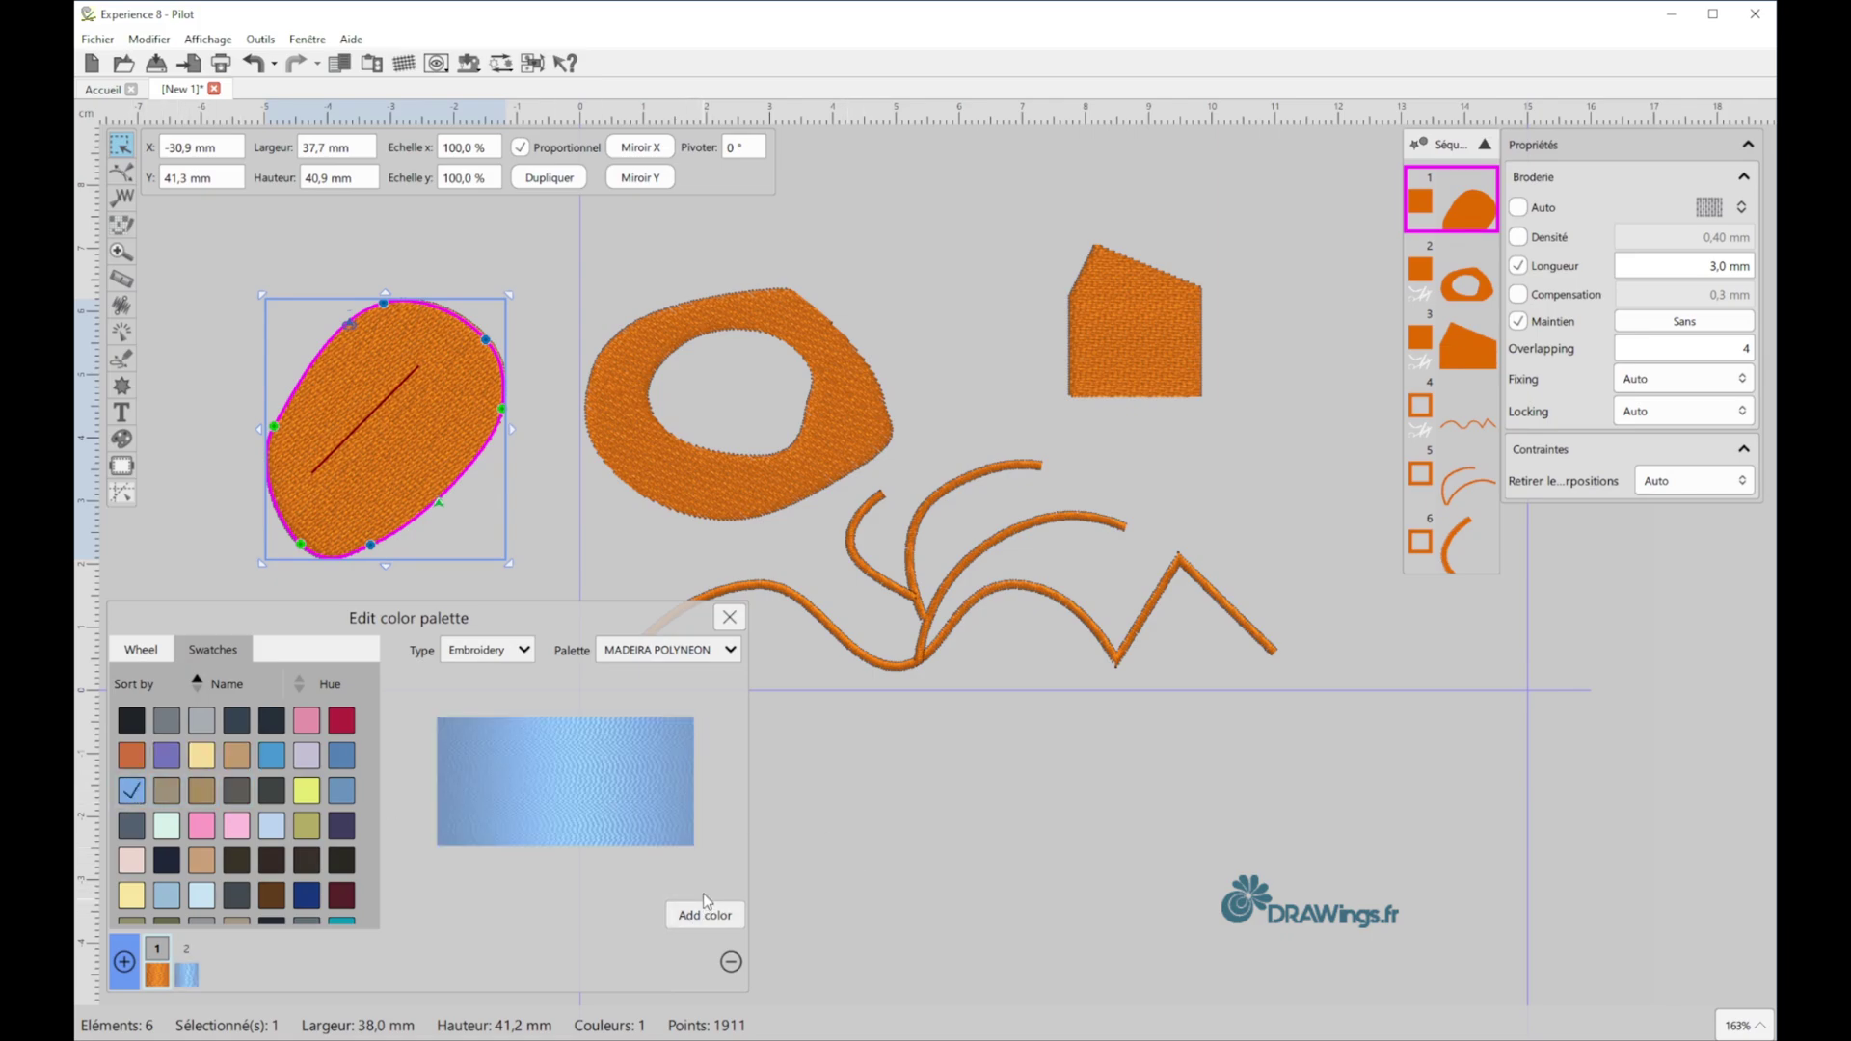
click(730, 617)
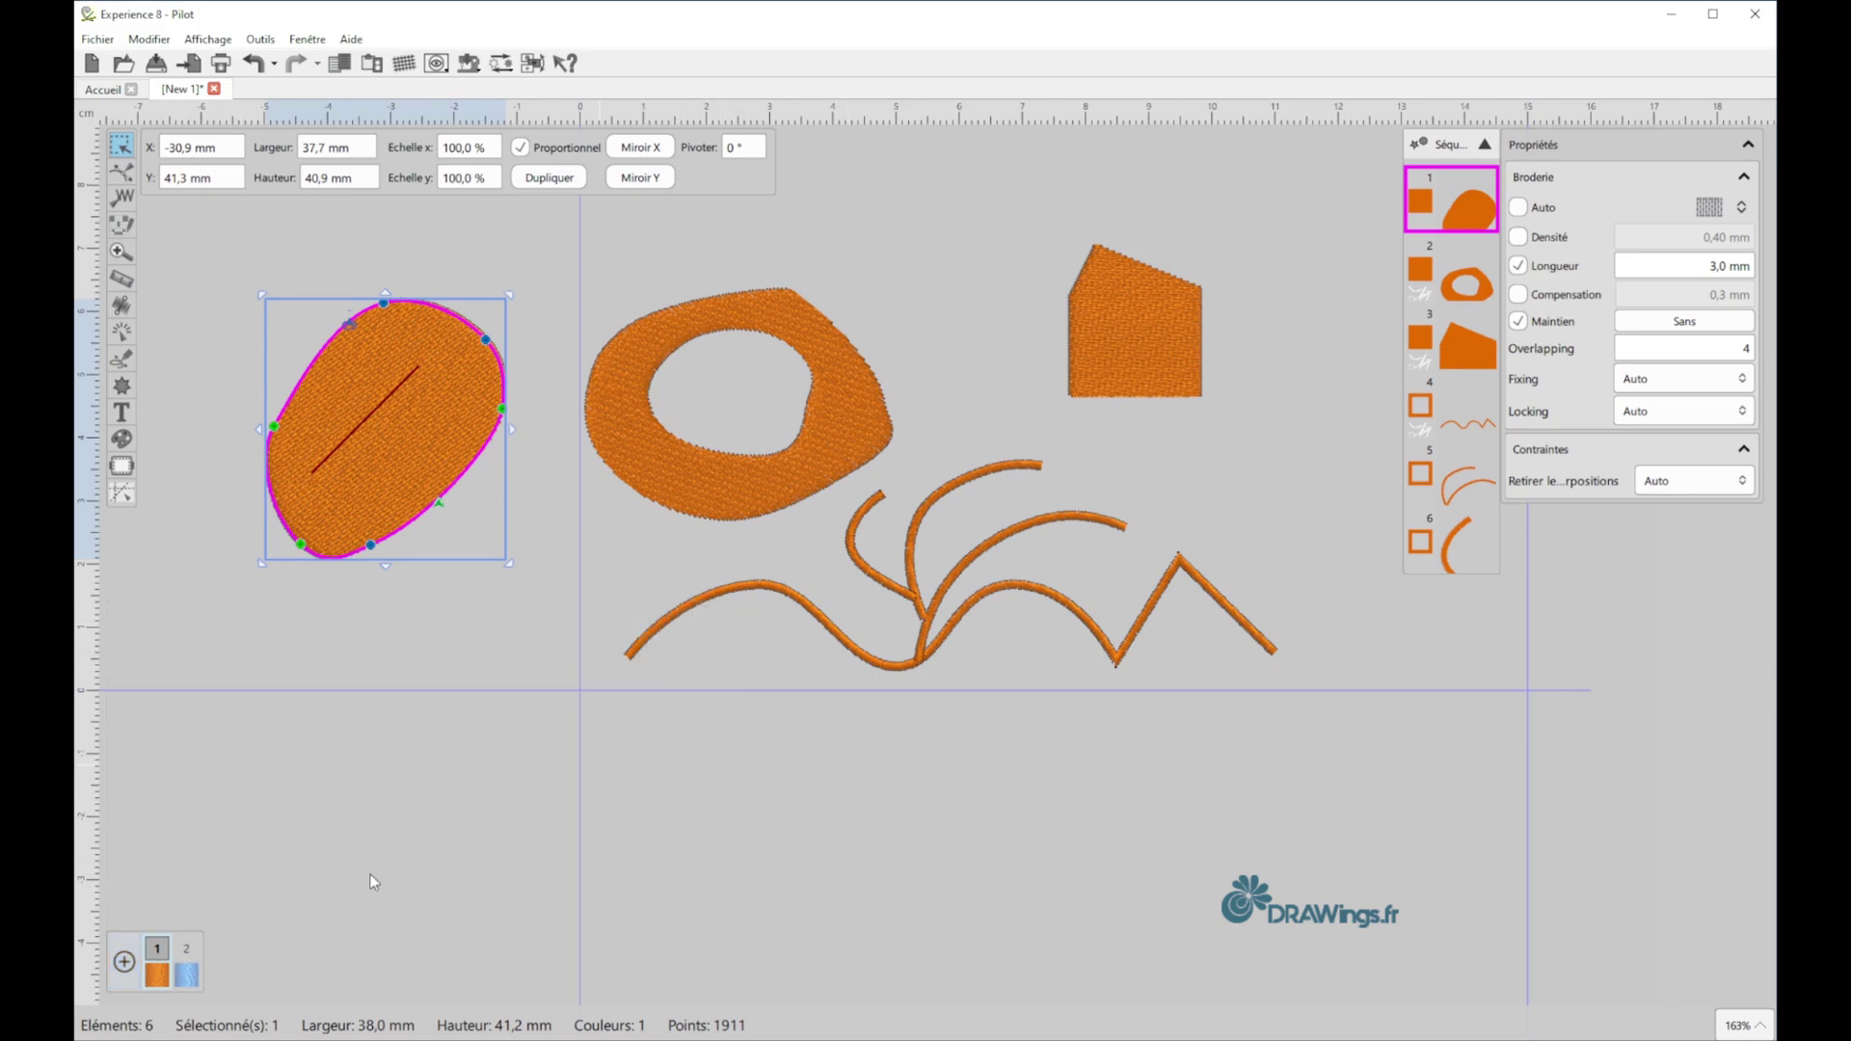
click(187, 974)
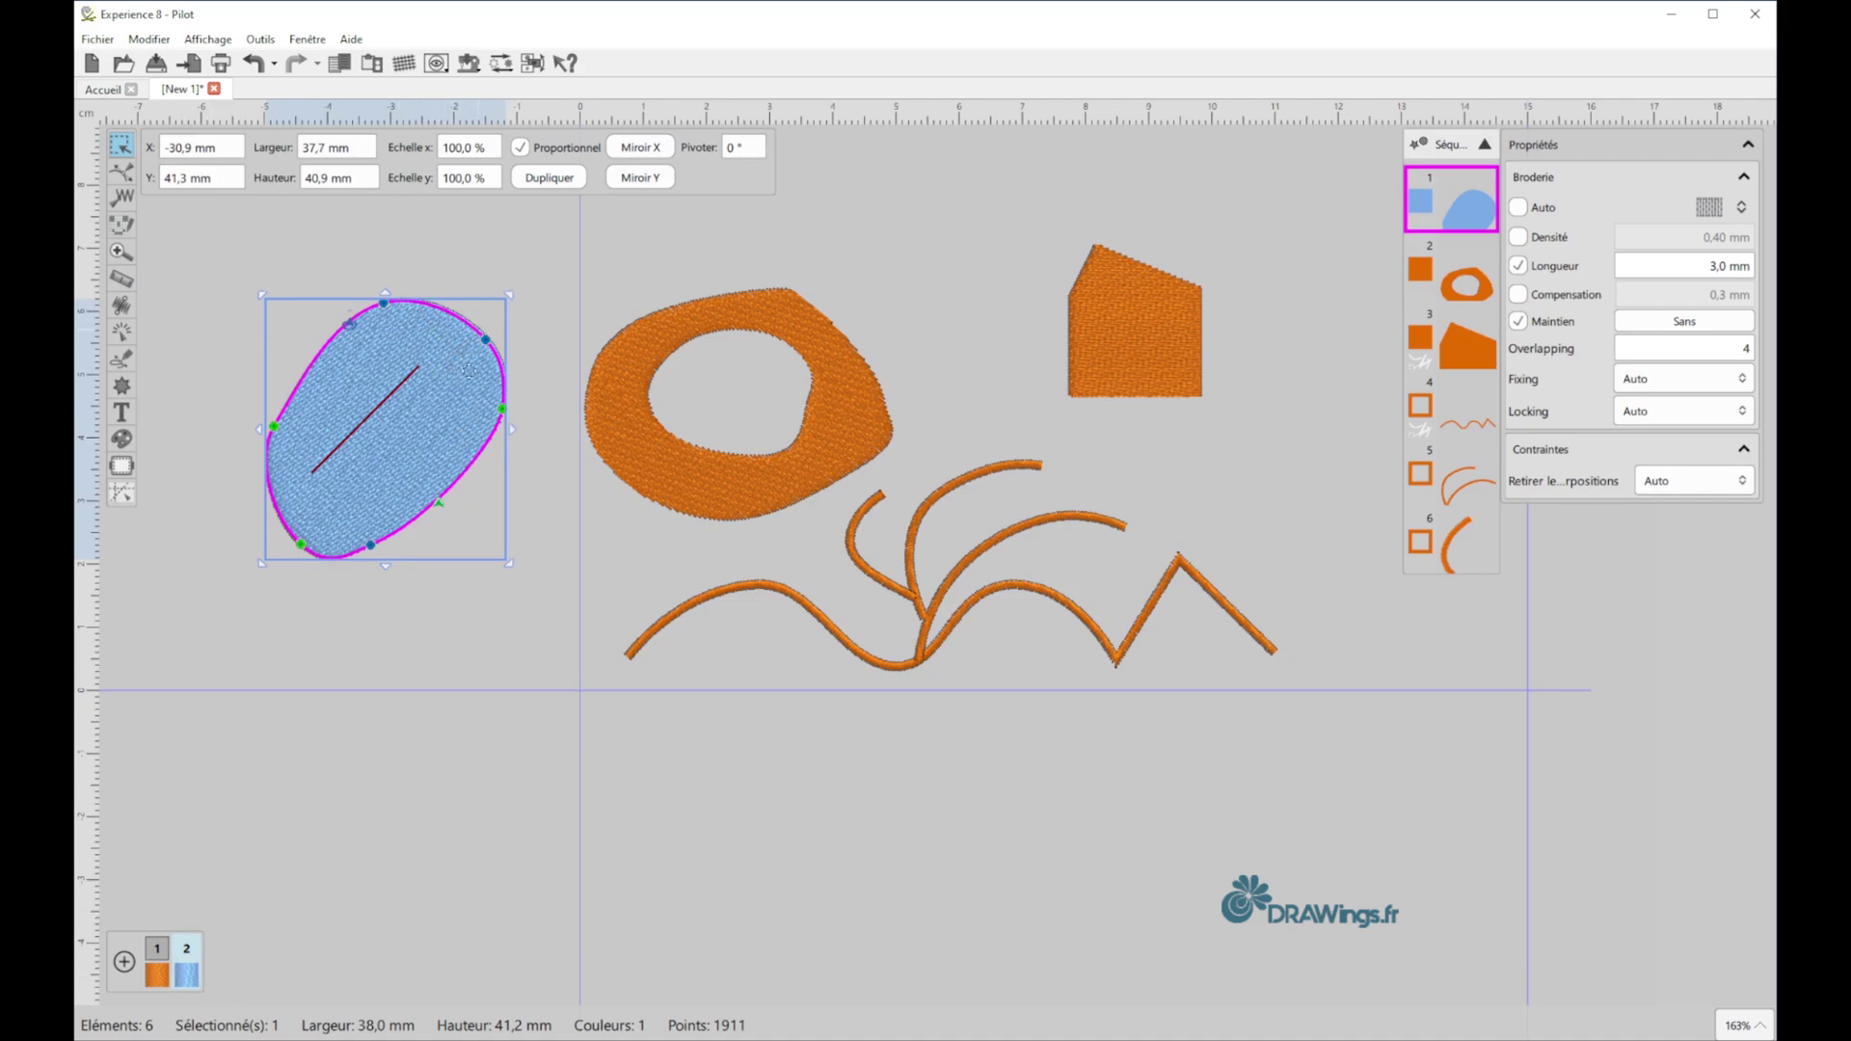
right_click(452, 401)
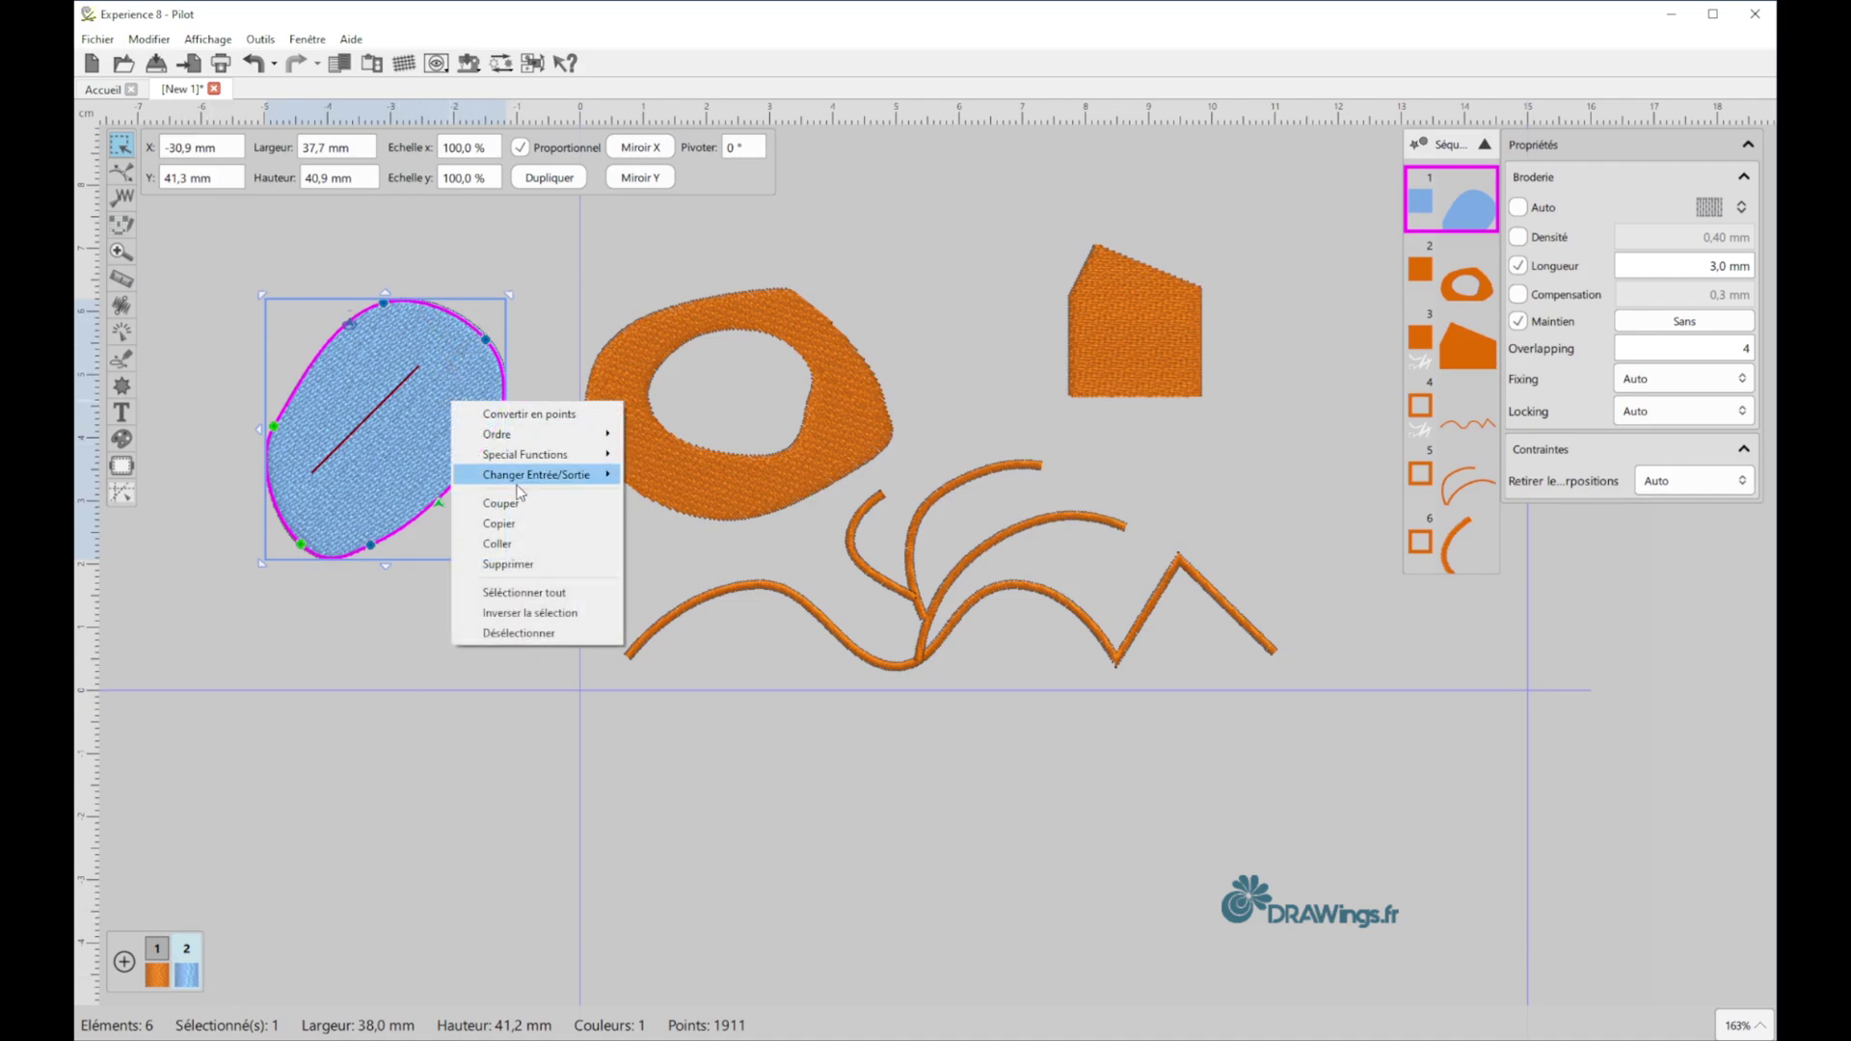
mouse_move(519, 475)
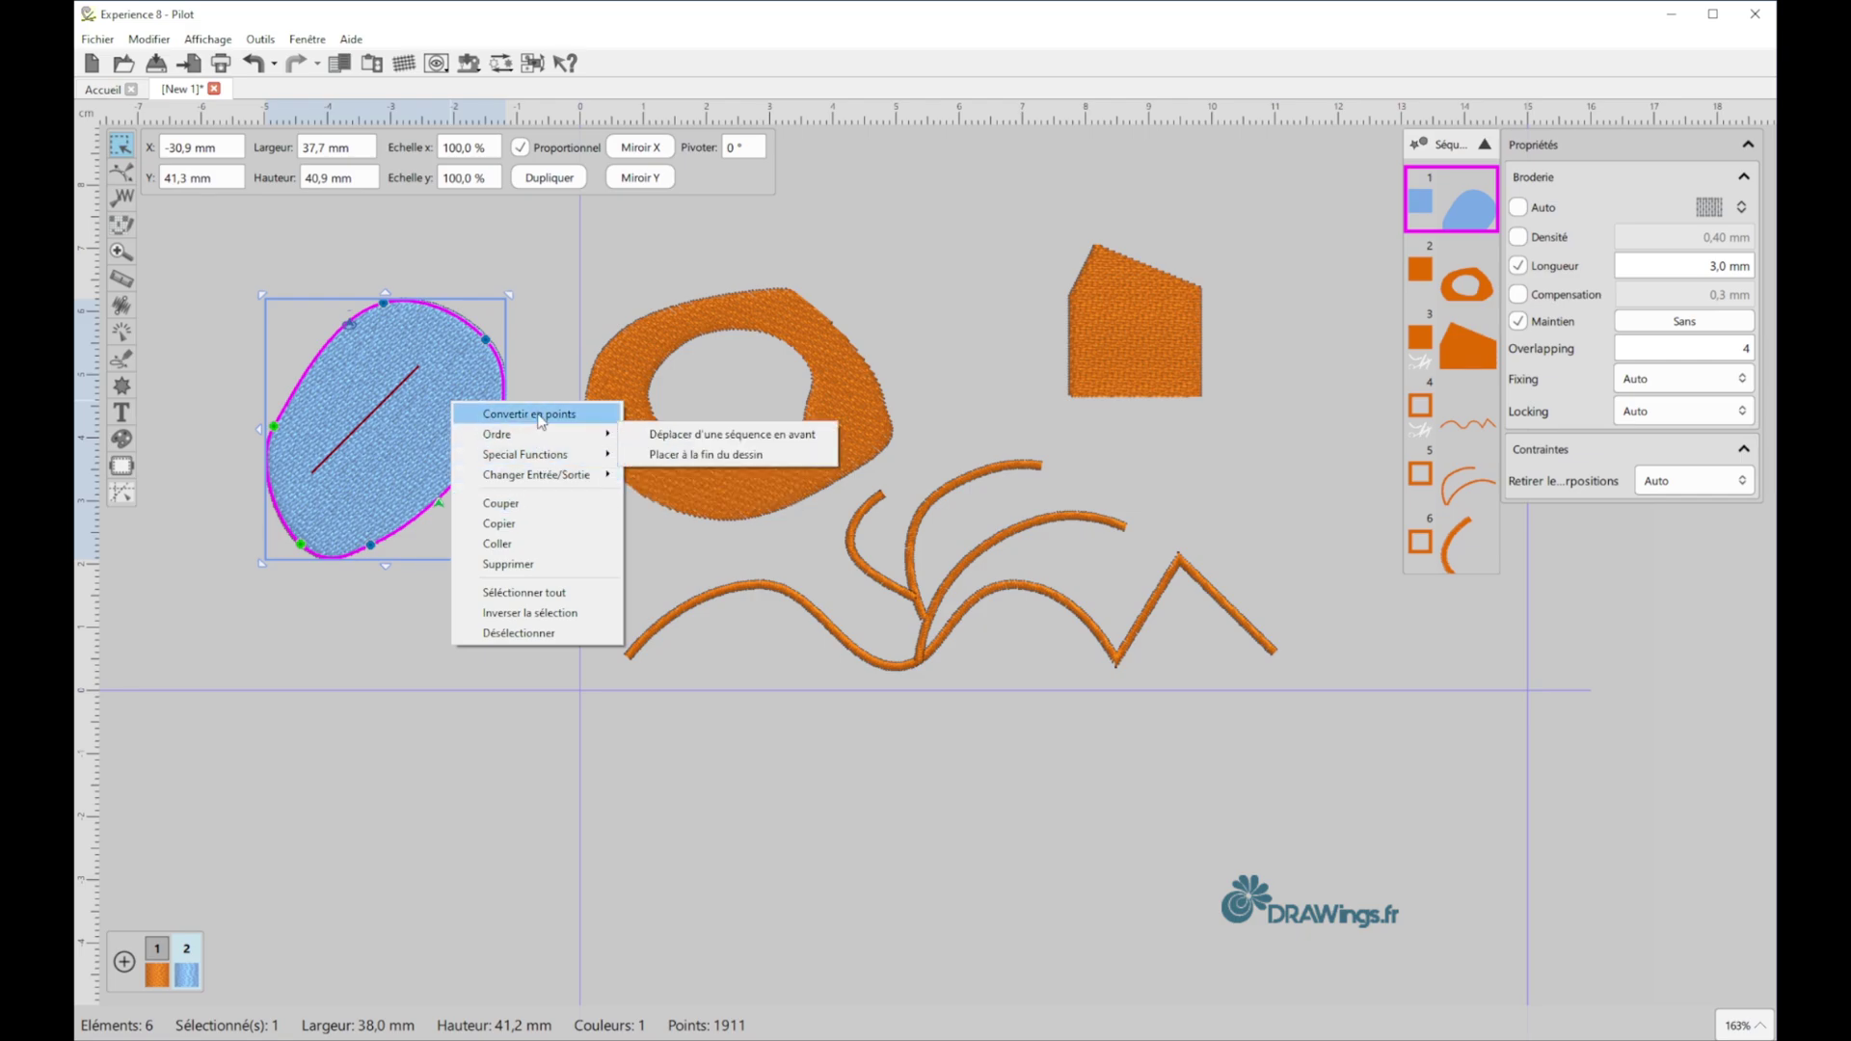
key(Escape)
key(Escape)
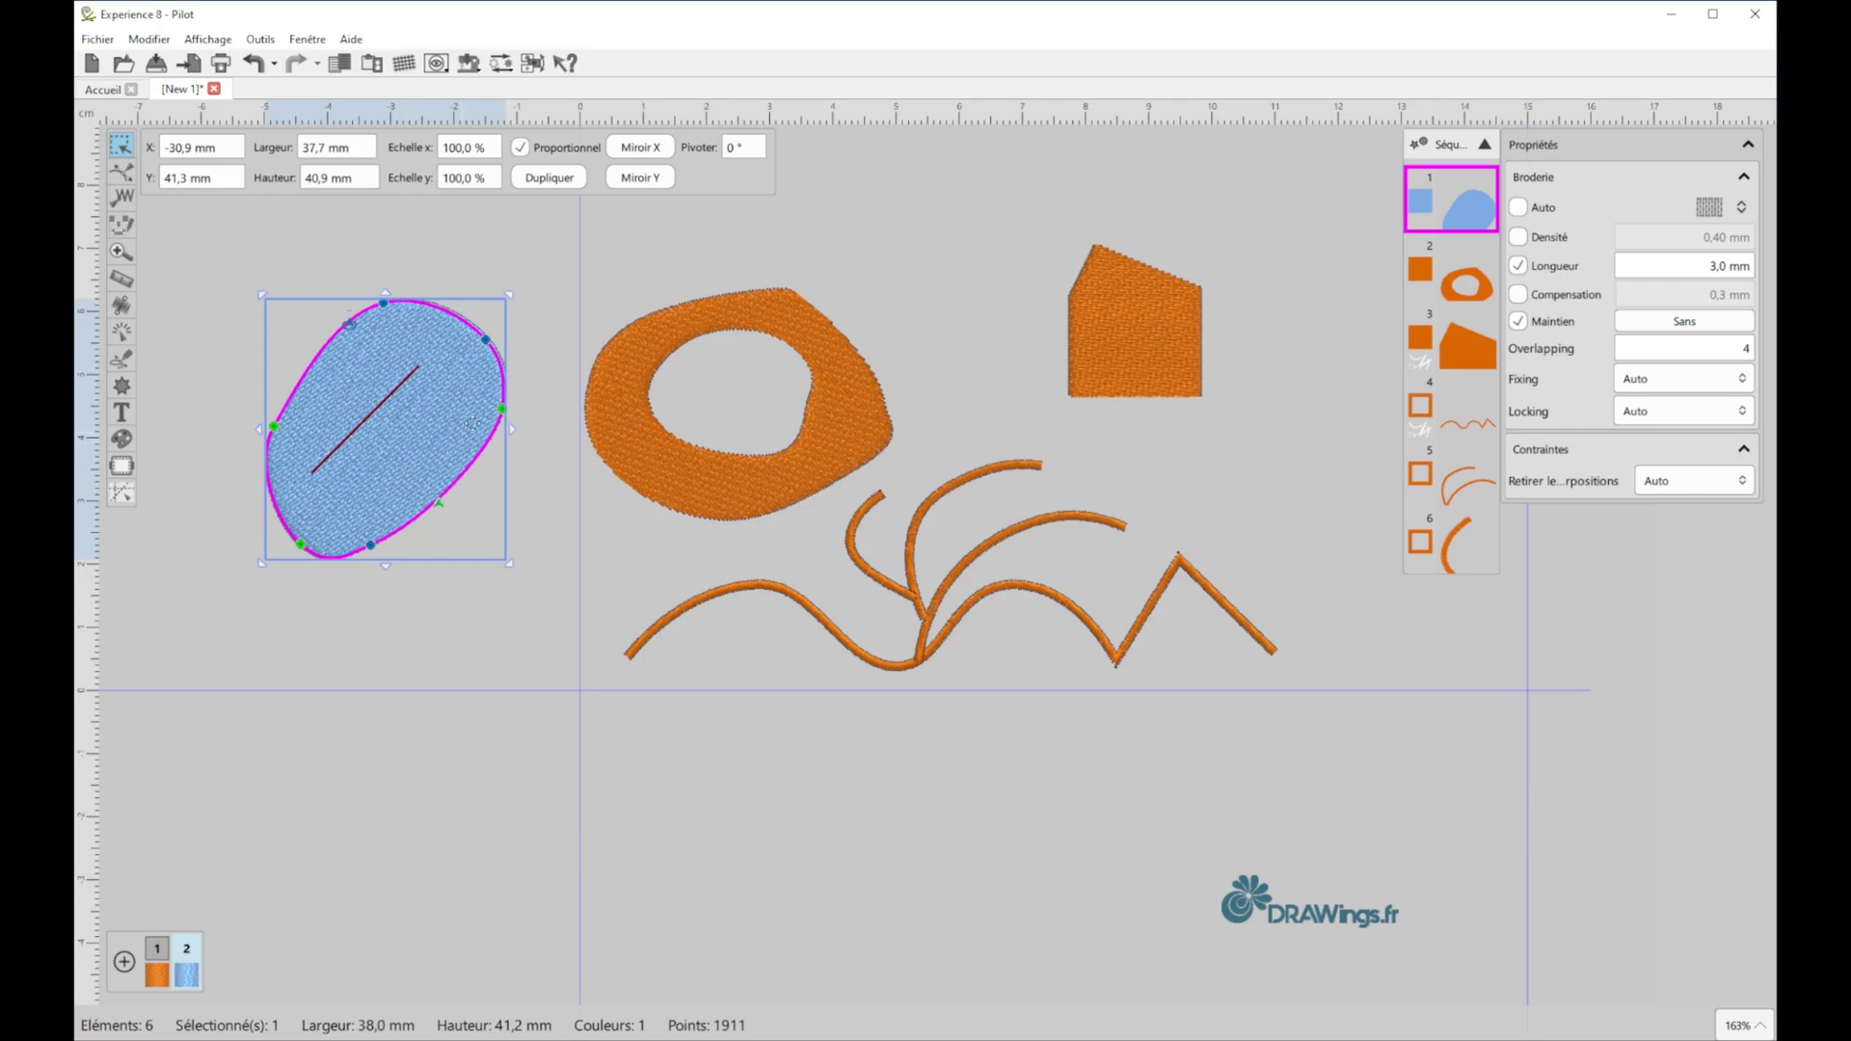
- Duplicate the blue oval, give the copy the Bourdon sériel stitch type and the orange thread, and deselect it
click(564, 184)
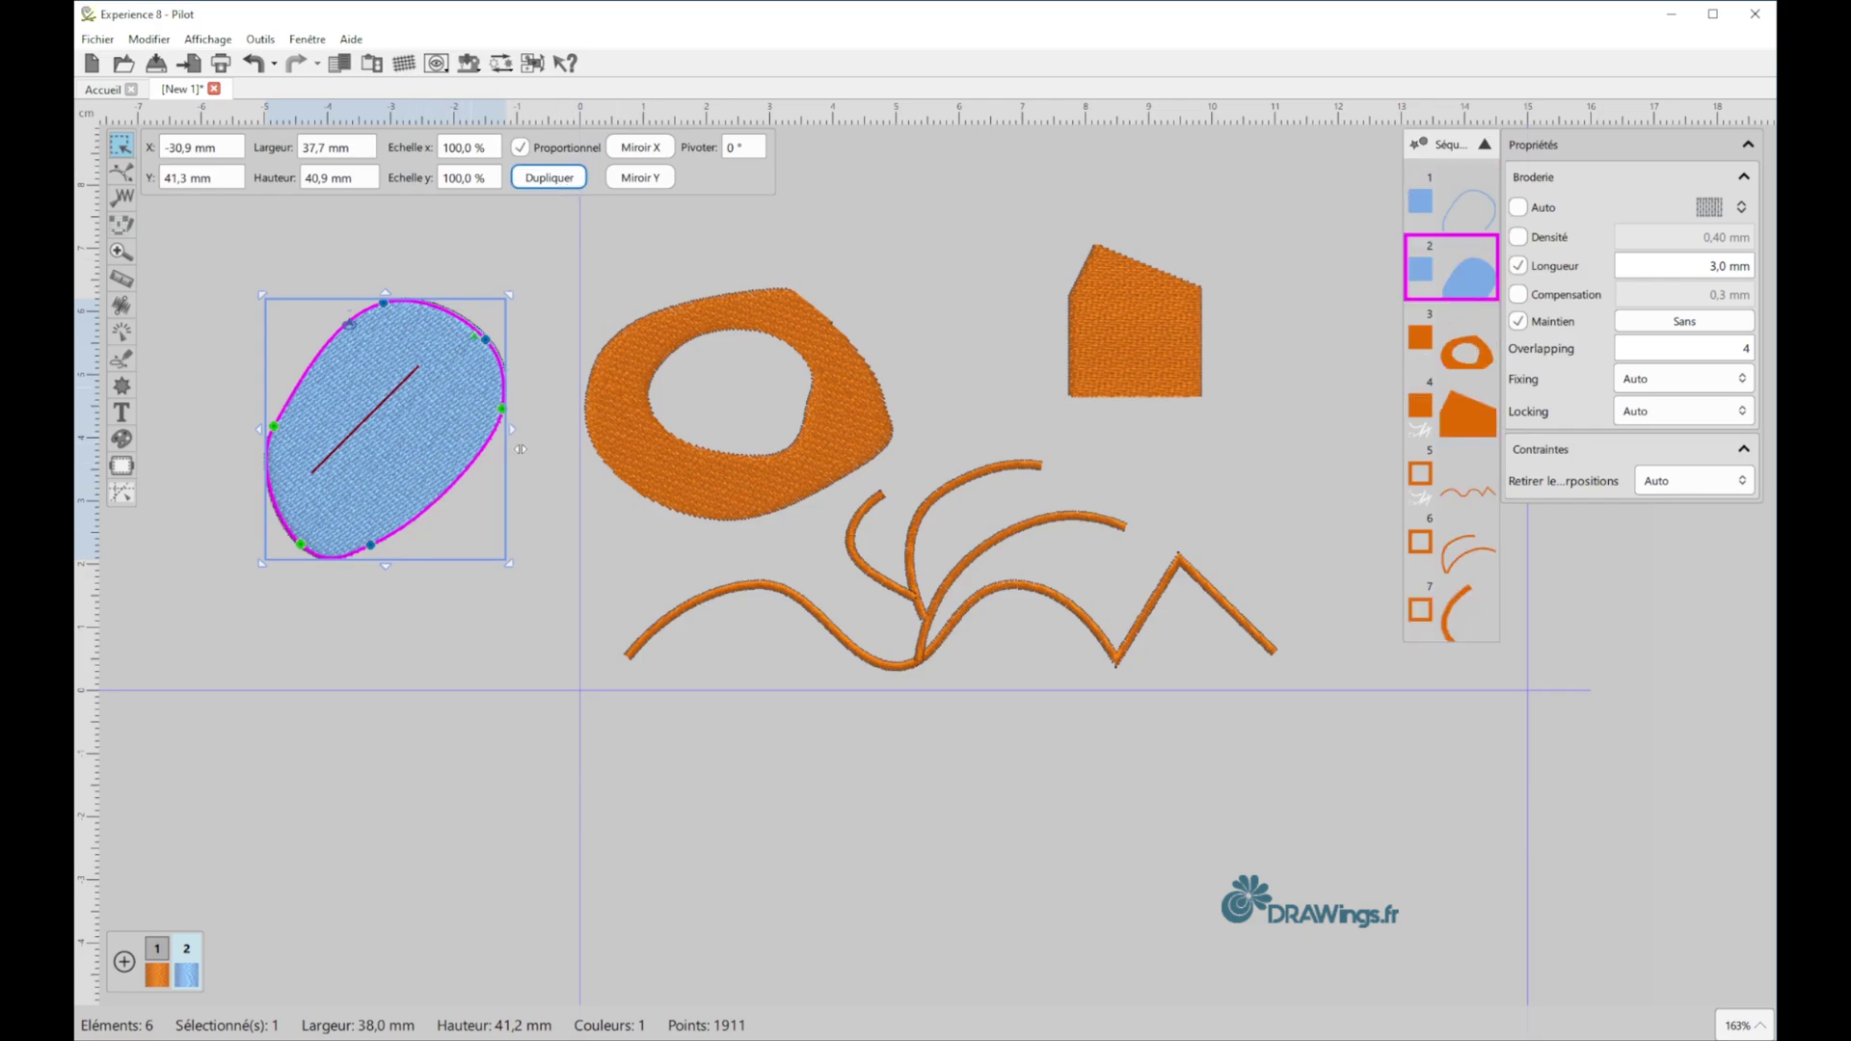
click(1709, 208)
click(1701, 241)
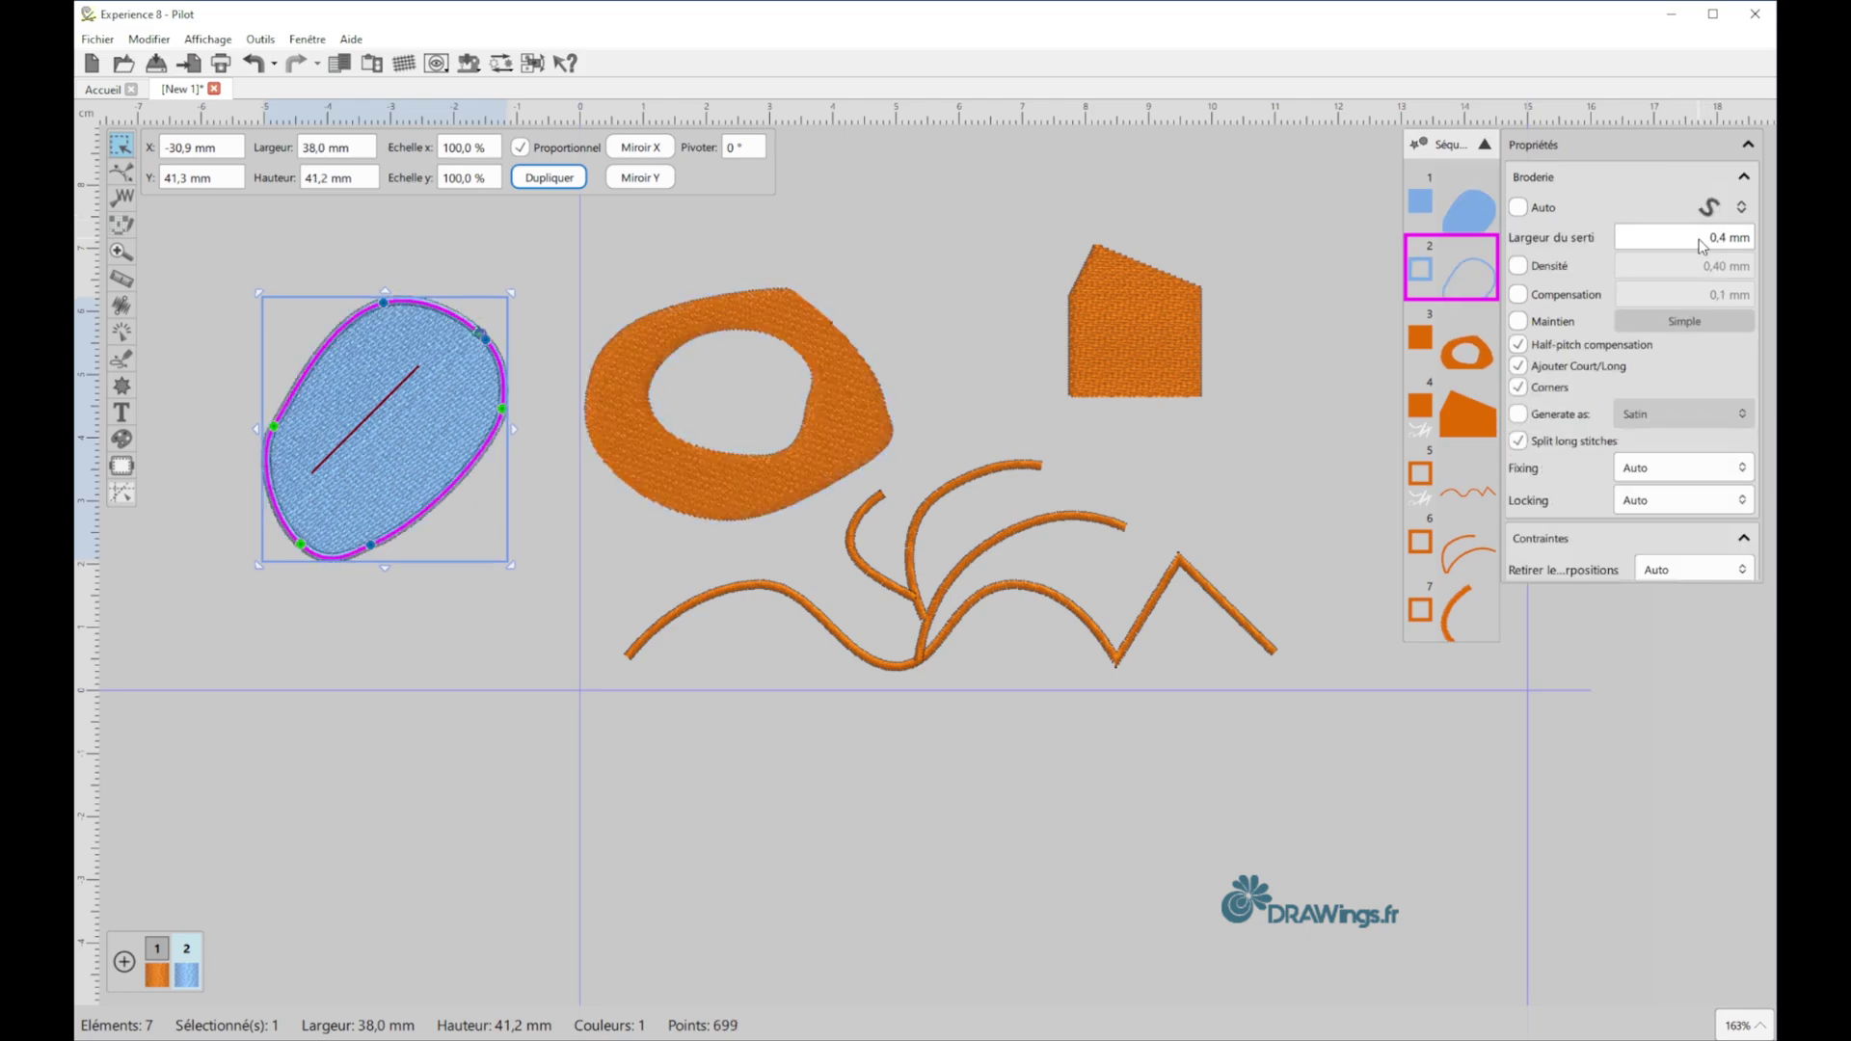
click(158, 974)
click(656, 750)
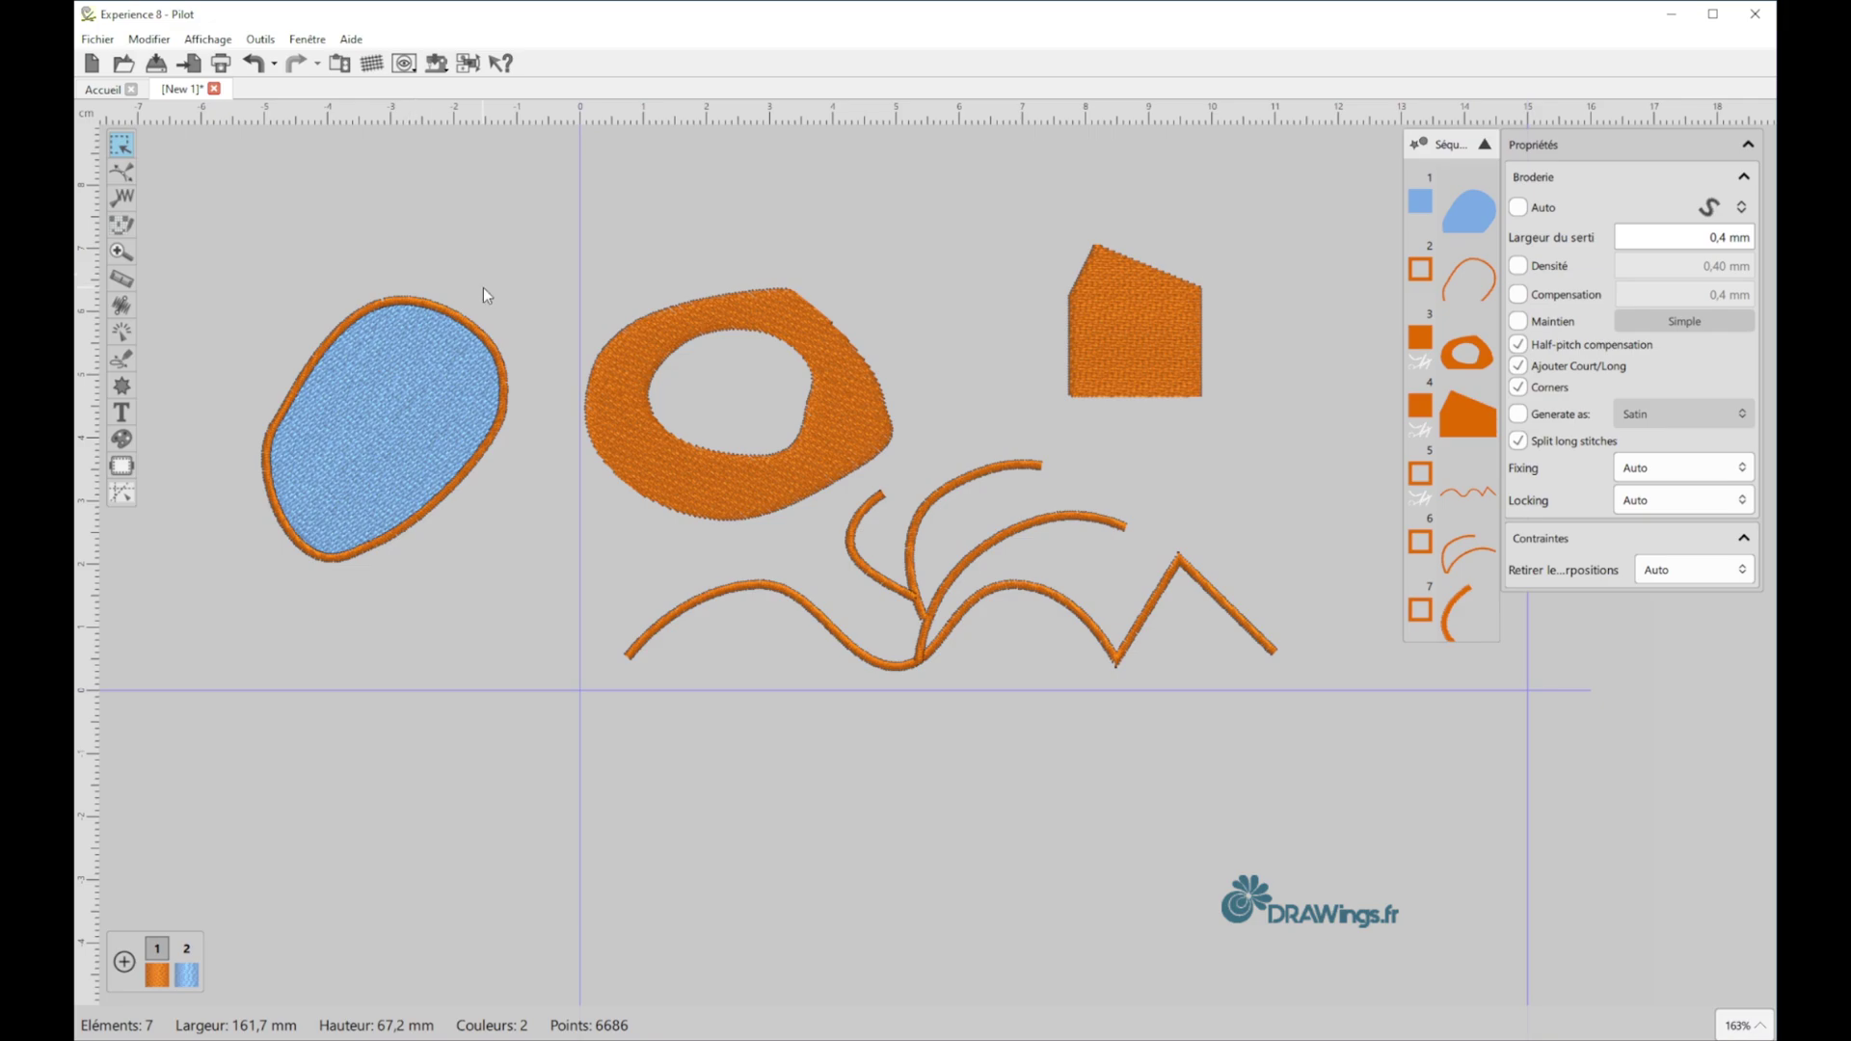
- Add the text BROEDRIE in the xpg002 font at size 10, with a filled satin stitch type
click(121, 413)
click(198, 151)
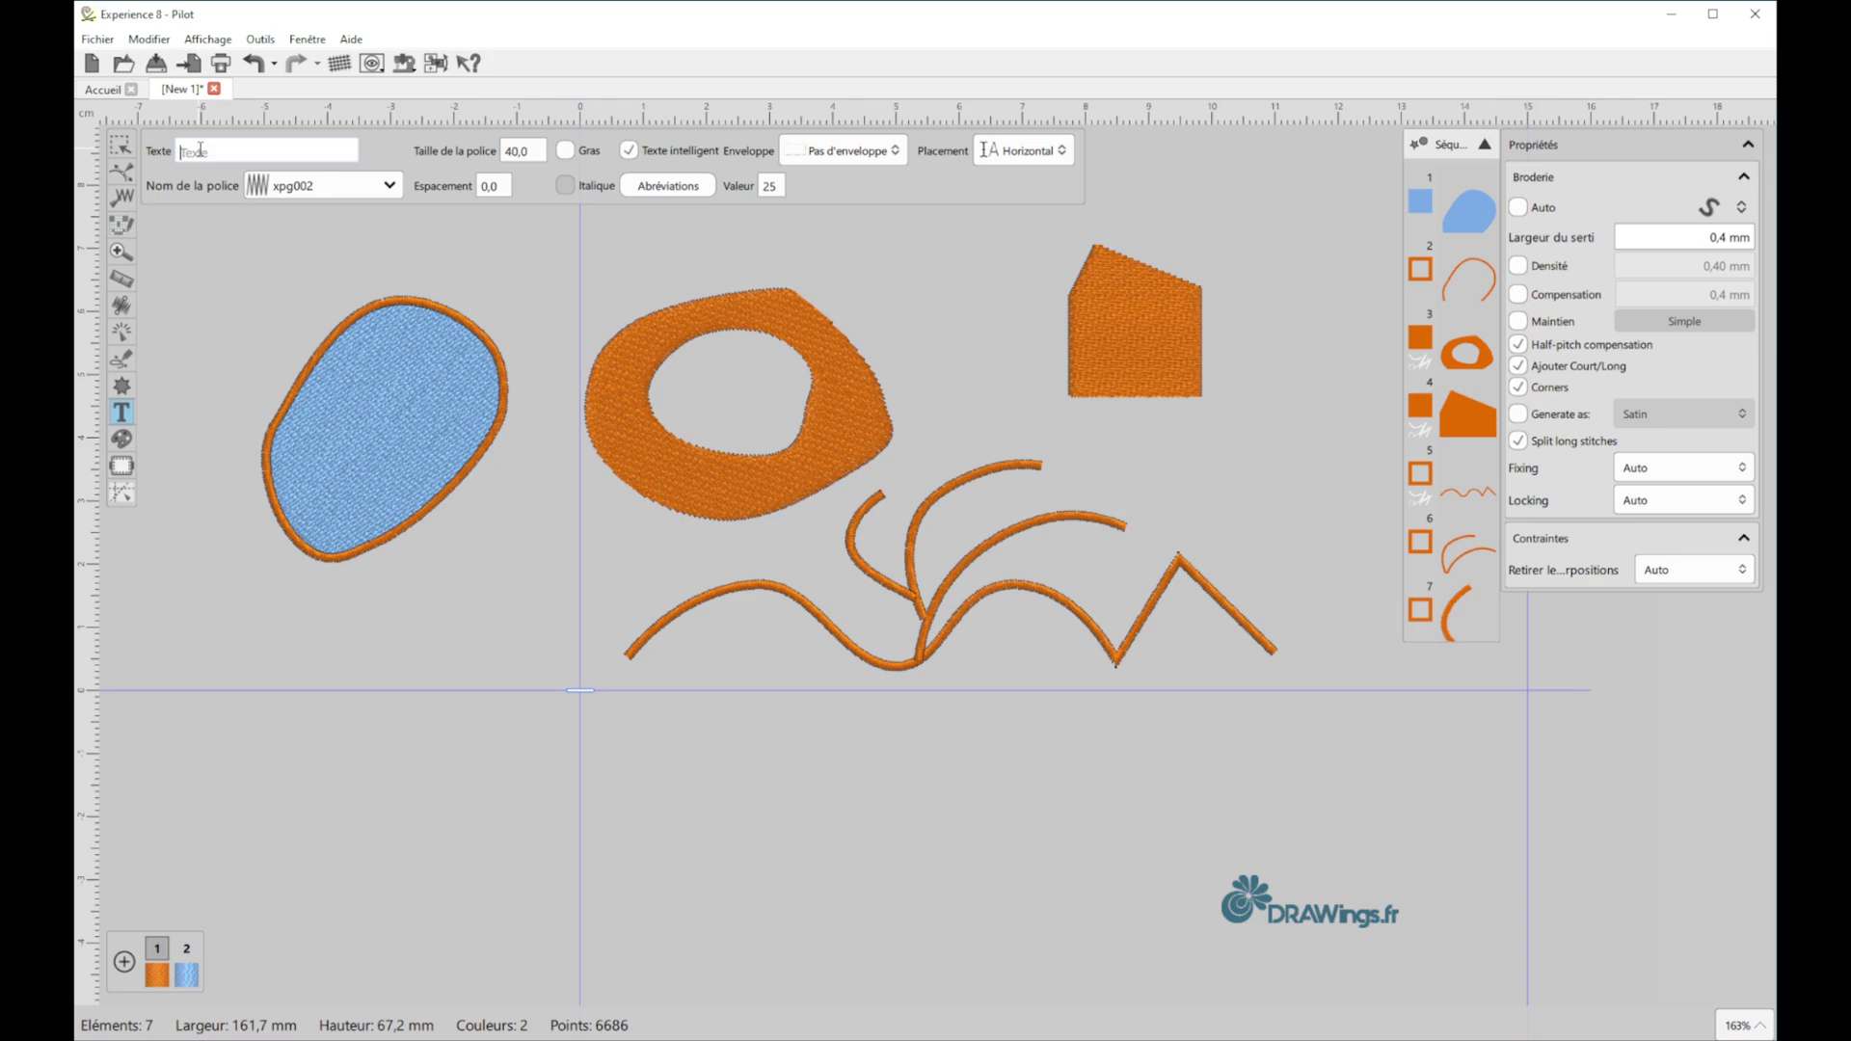
text(BROE)
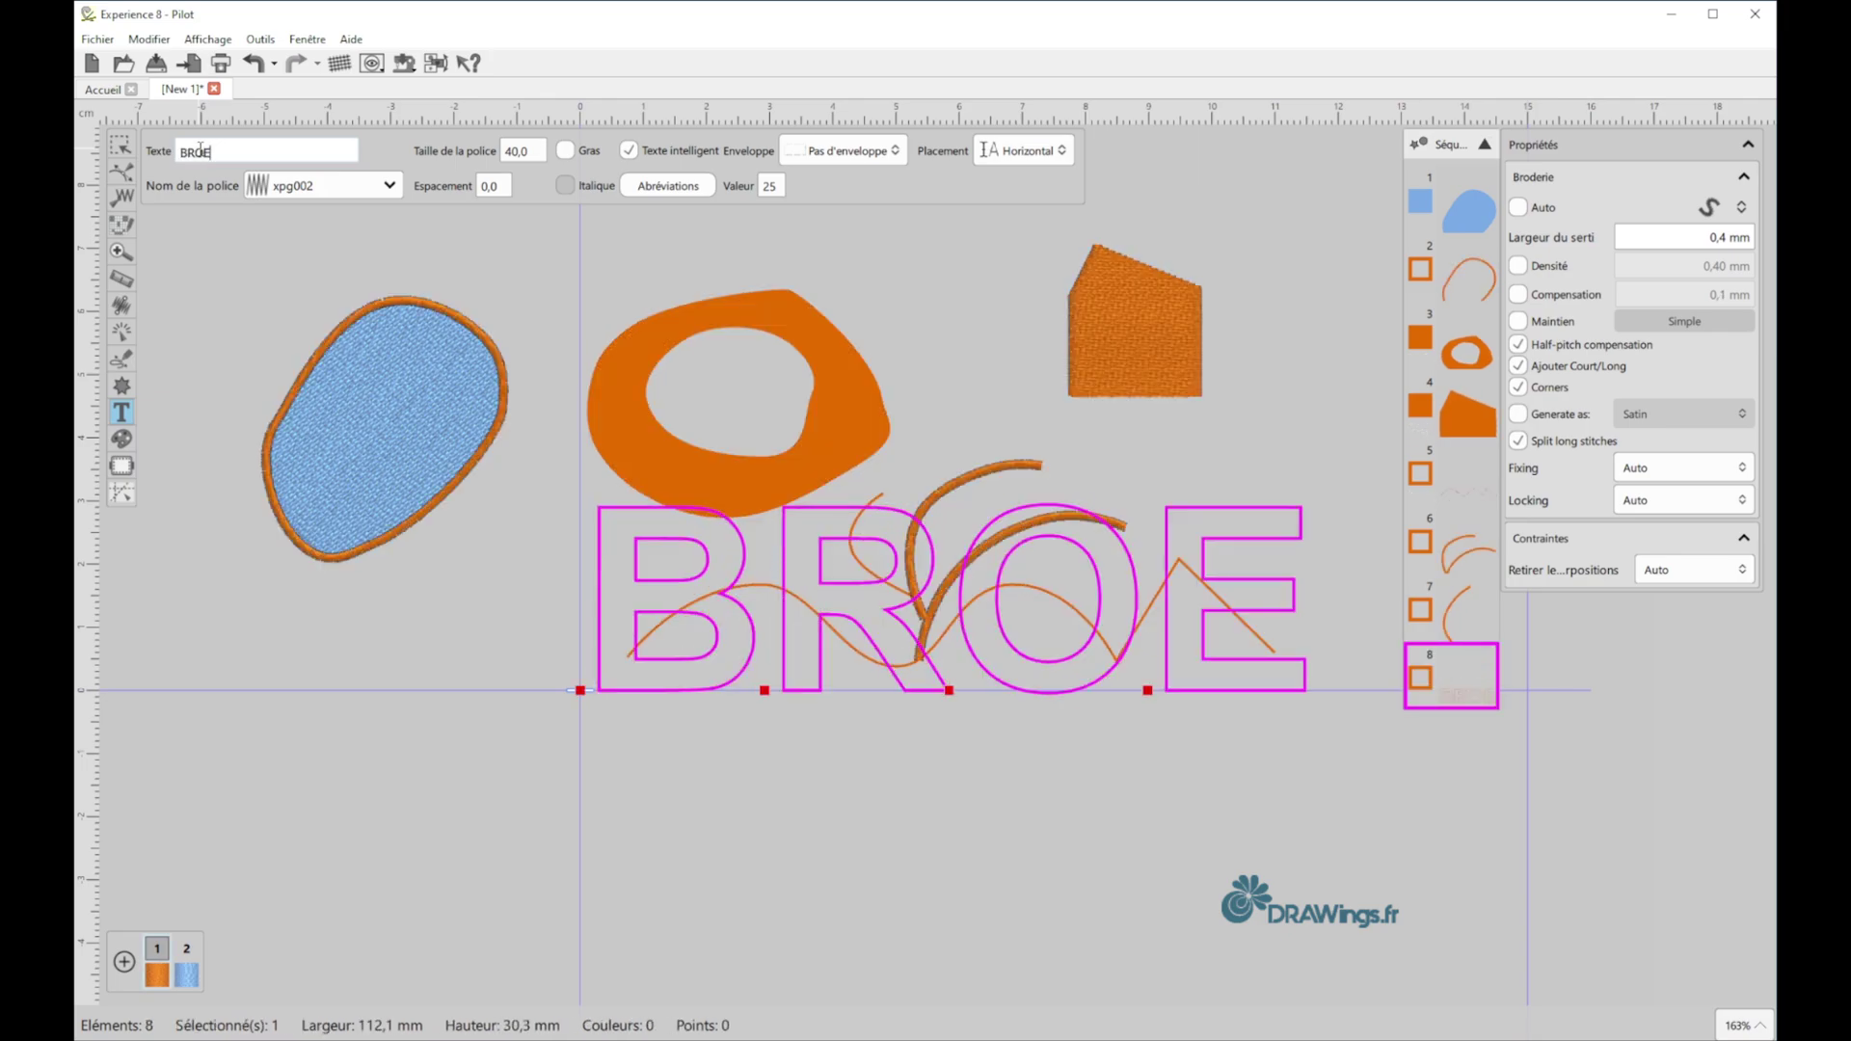
text(DRIE)
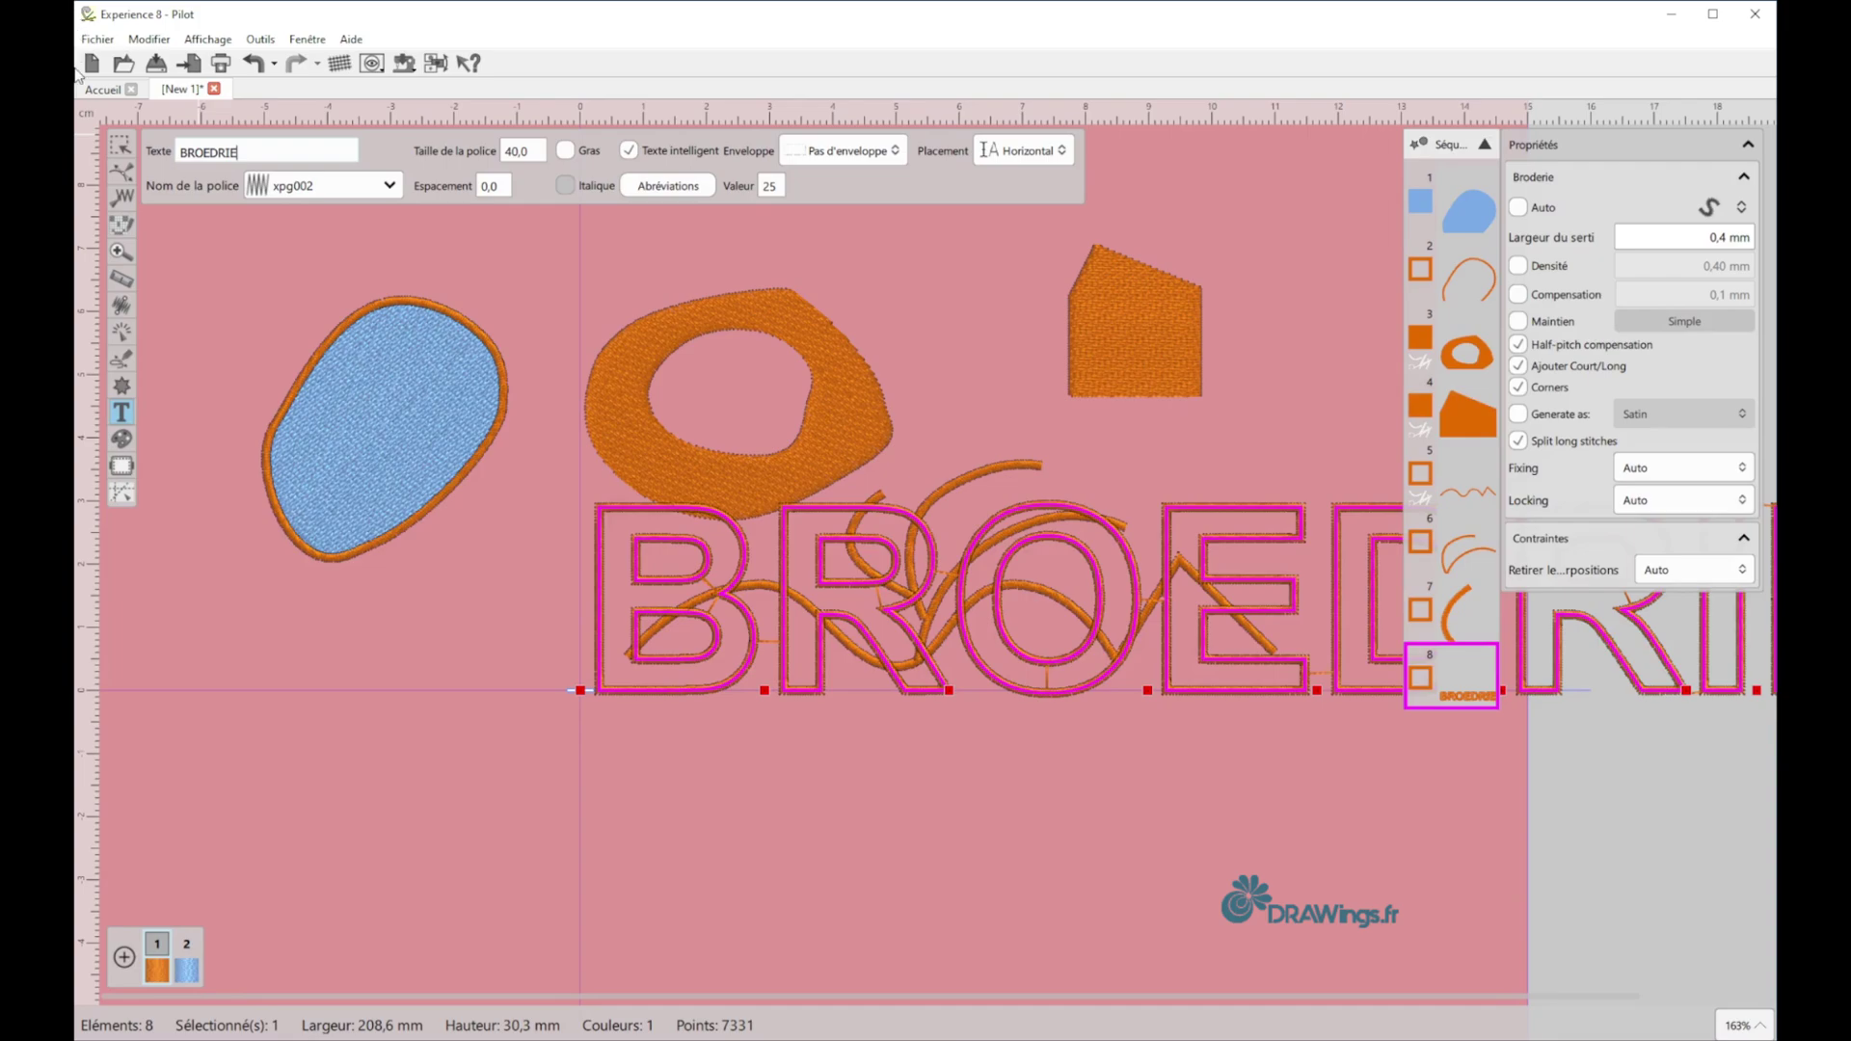
key(Tab)
text(10)
key(Return)
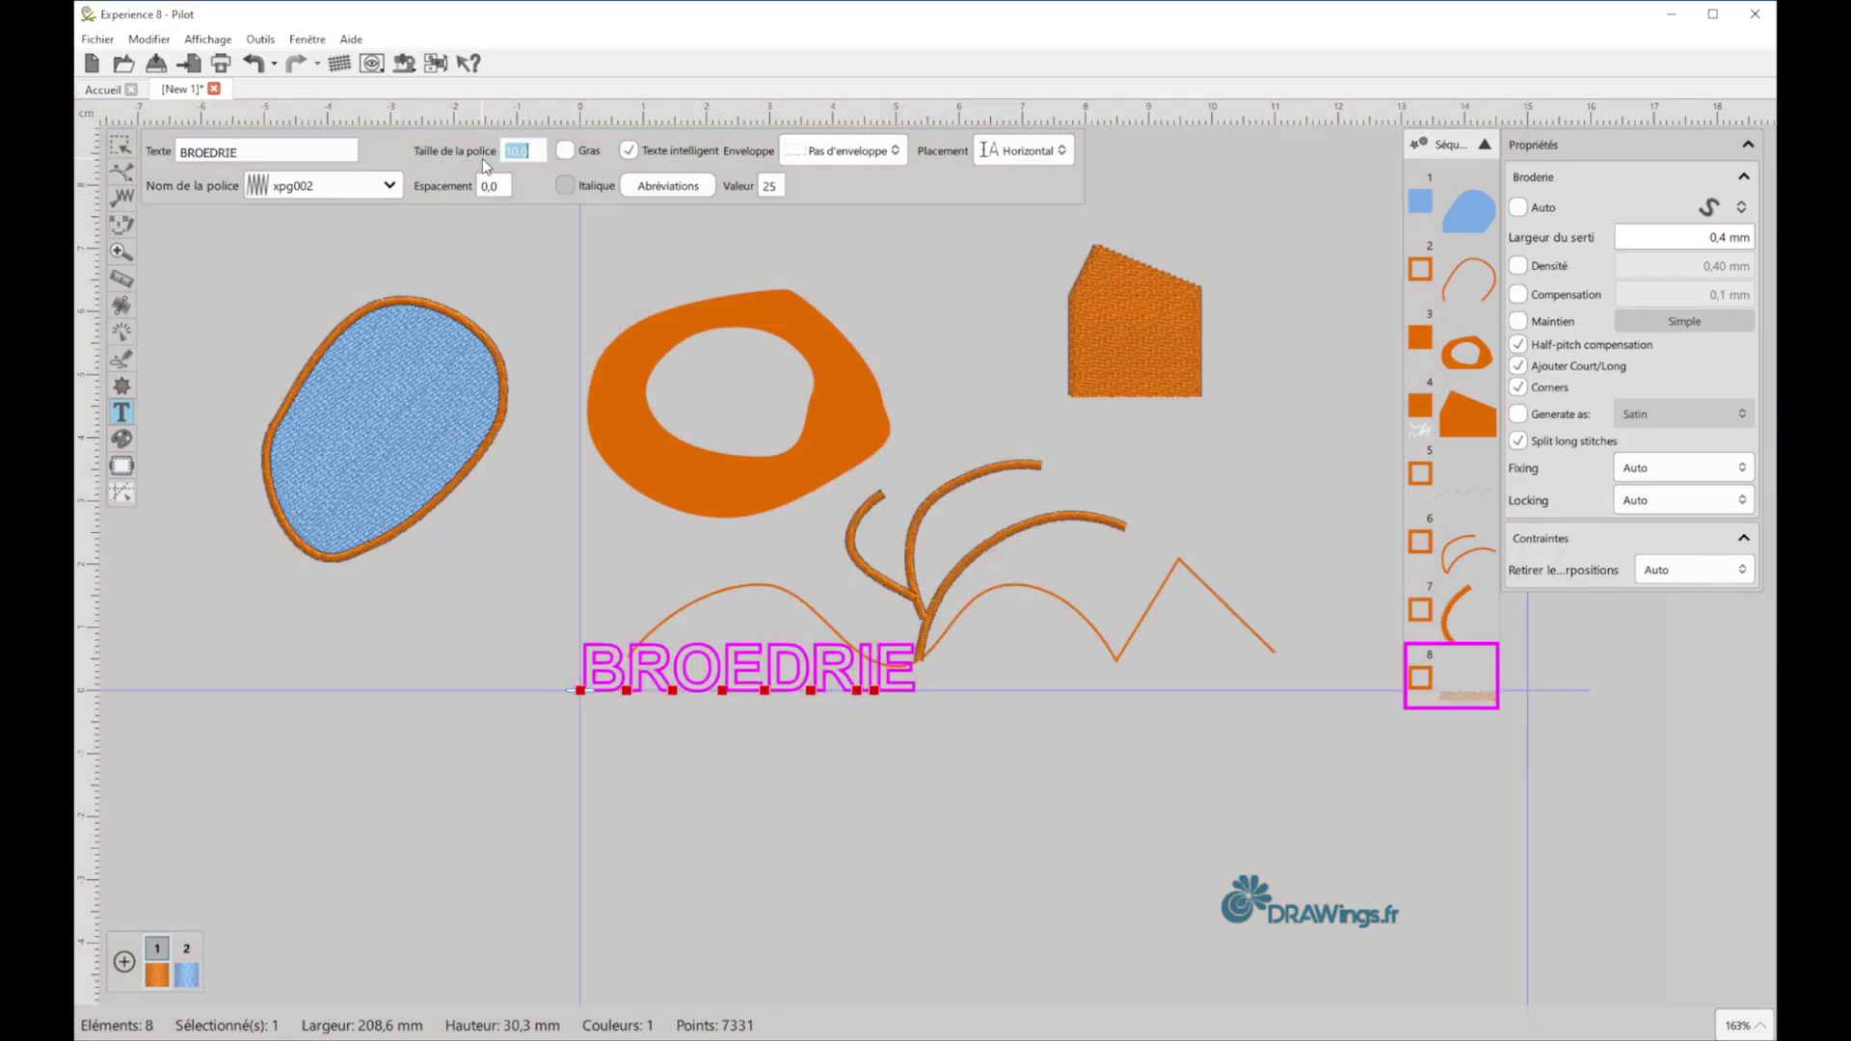
click(1715, 206)
click(1688, 241)
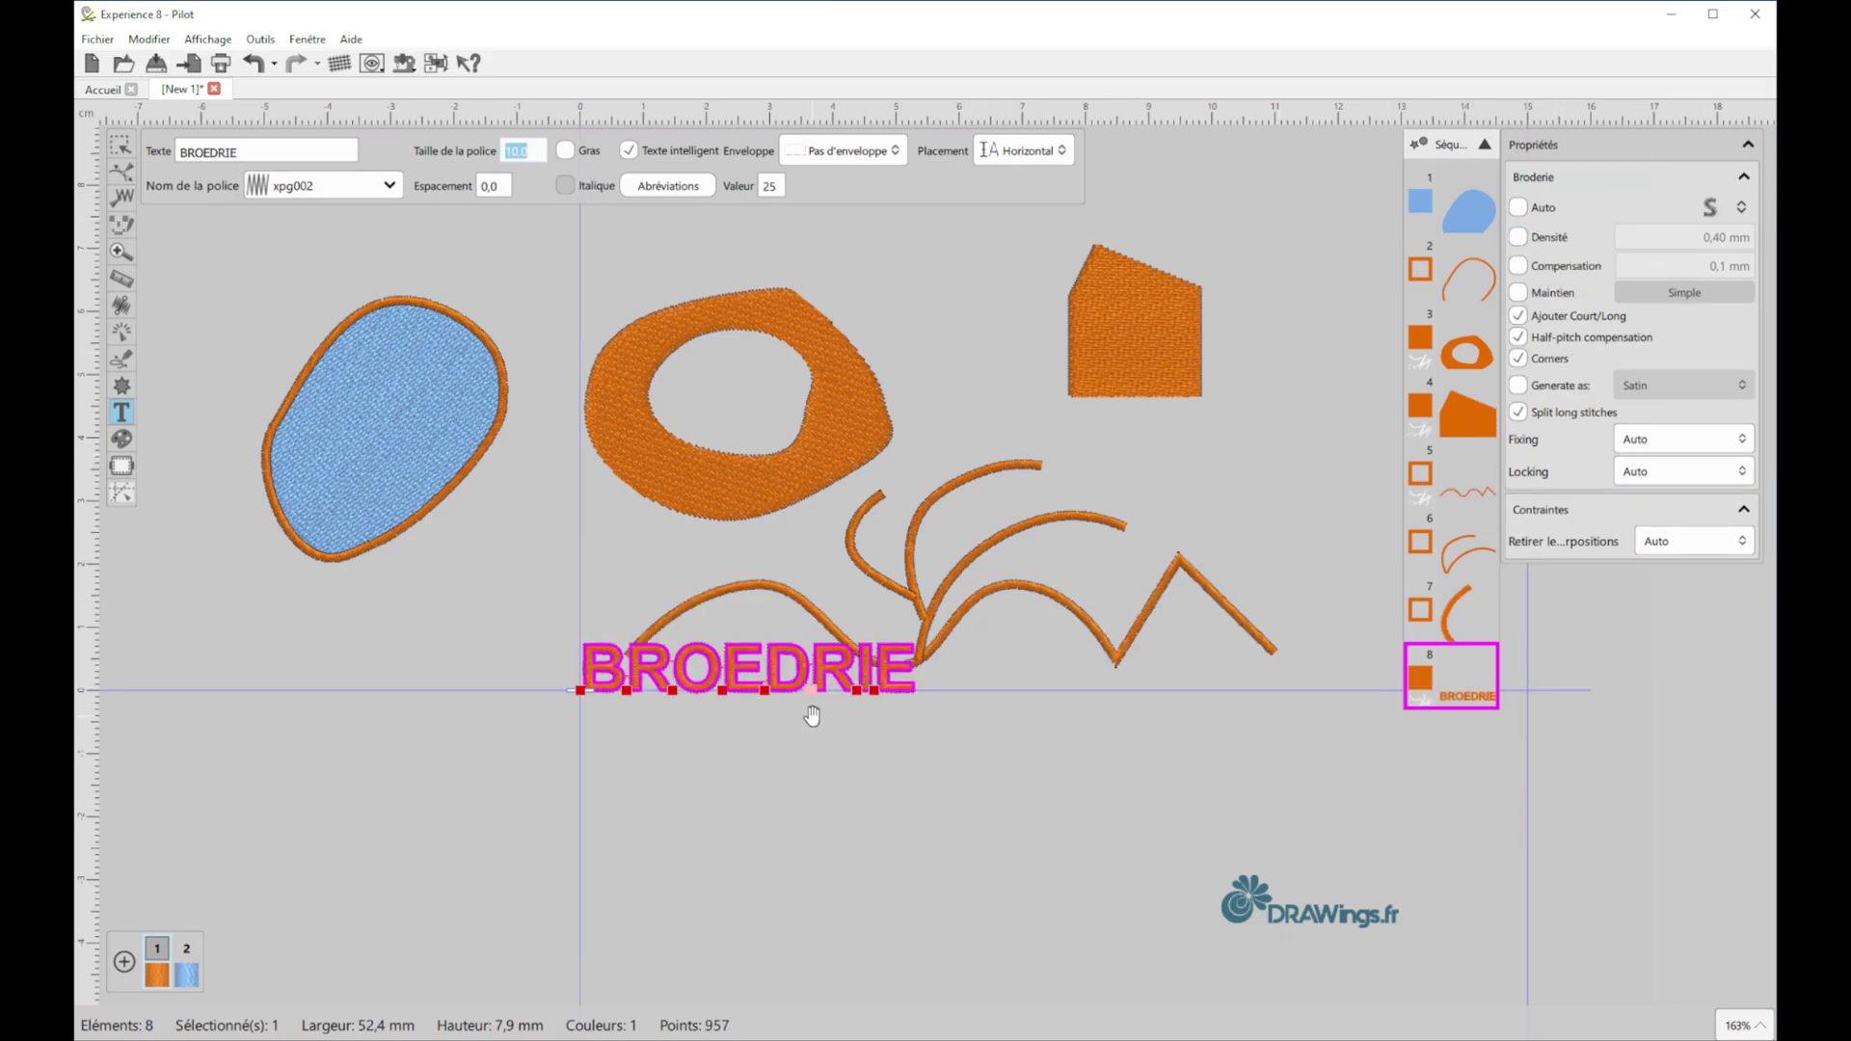
- Correct the text to BRODERIE and move it below the horizontal axis, centred at about X 5.6 mm, Y -10.5 mm
click(213, 152)
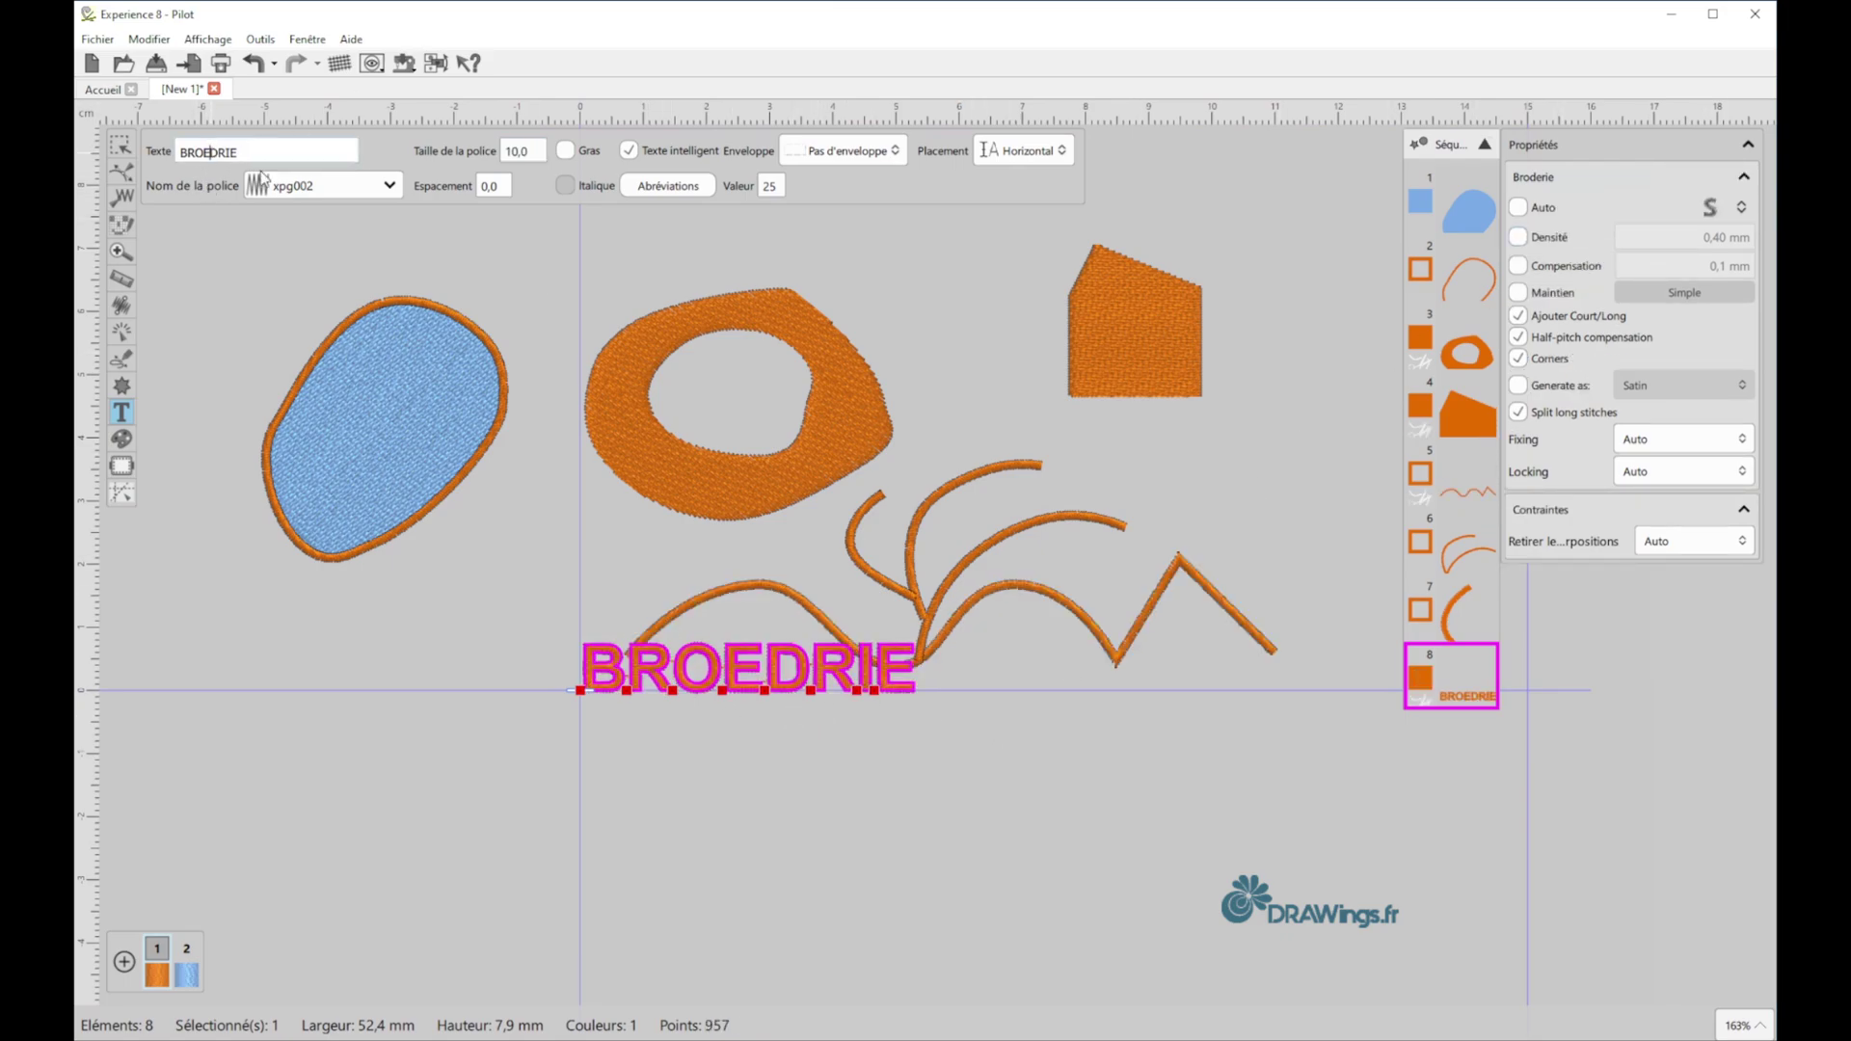
key(BackSpace)
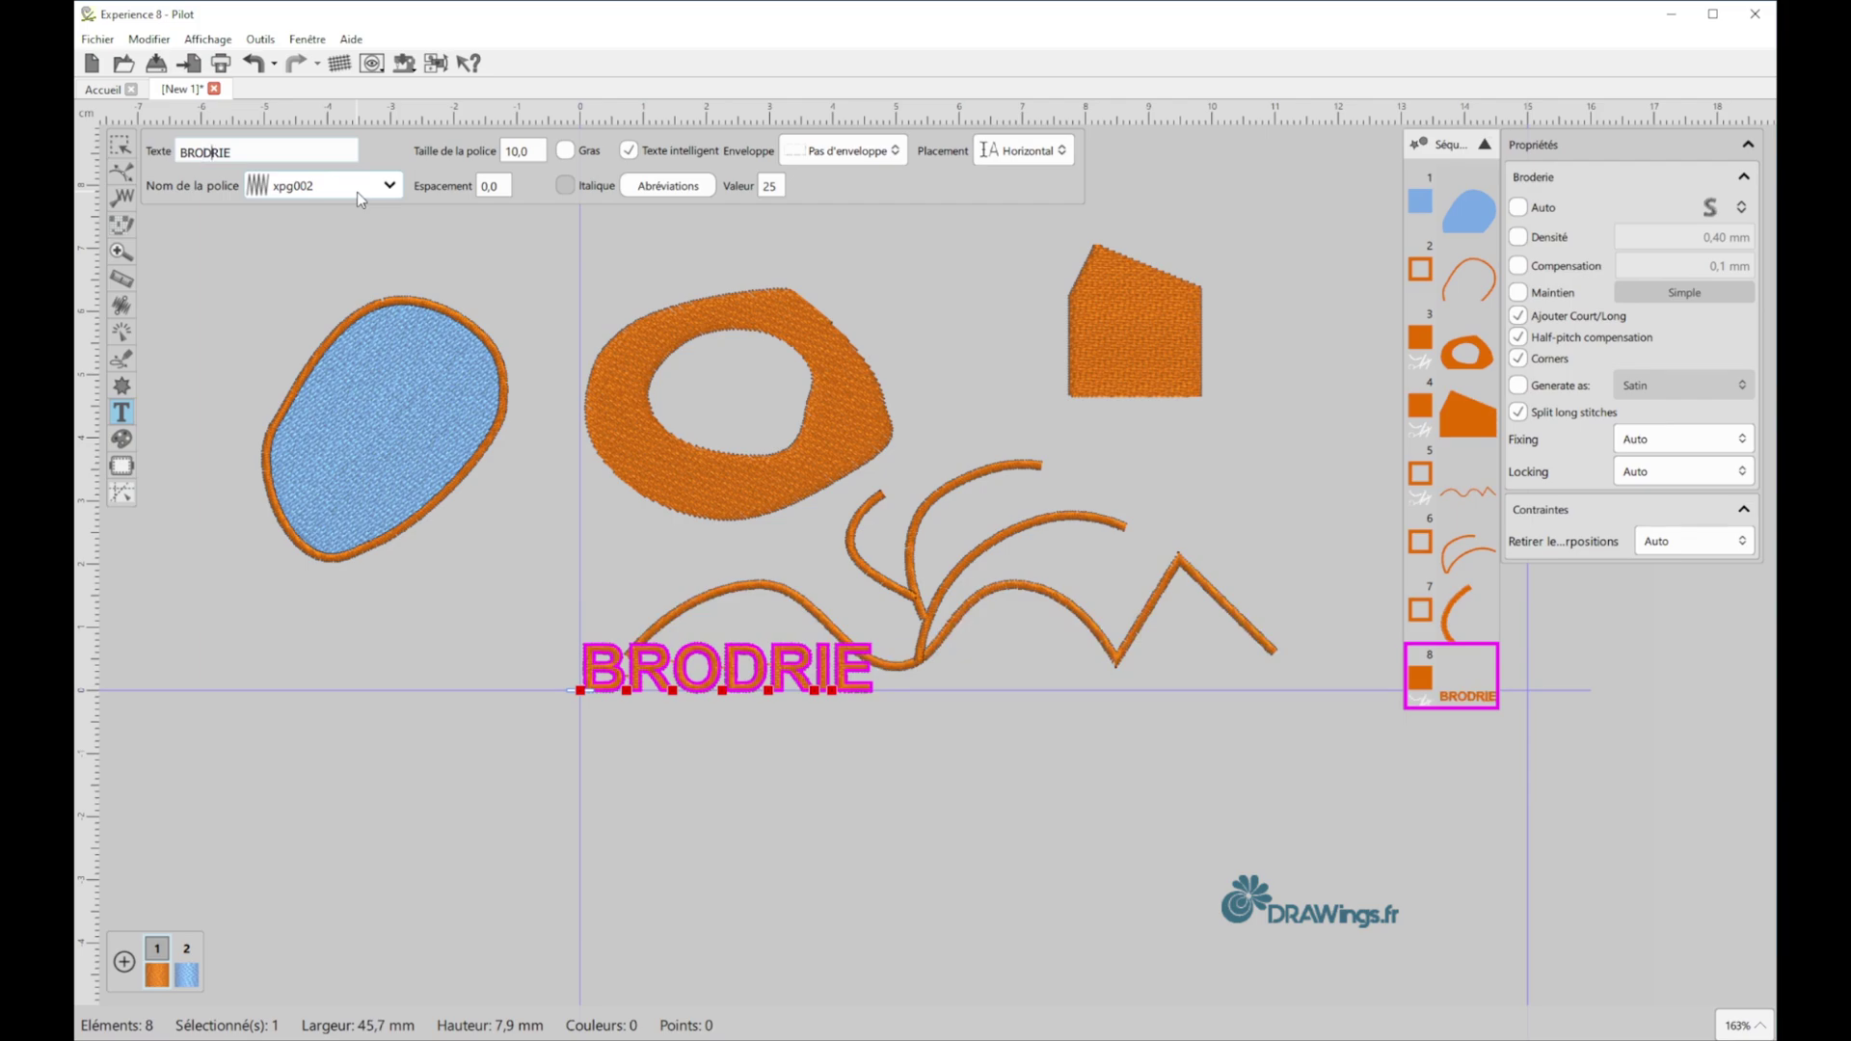
text(E)
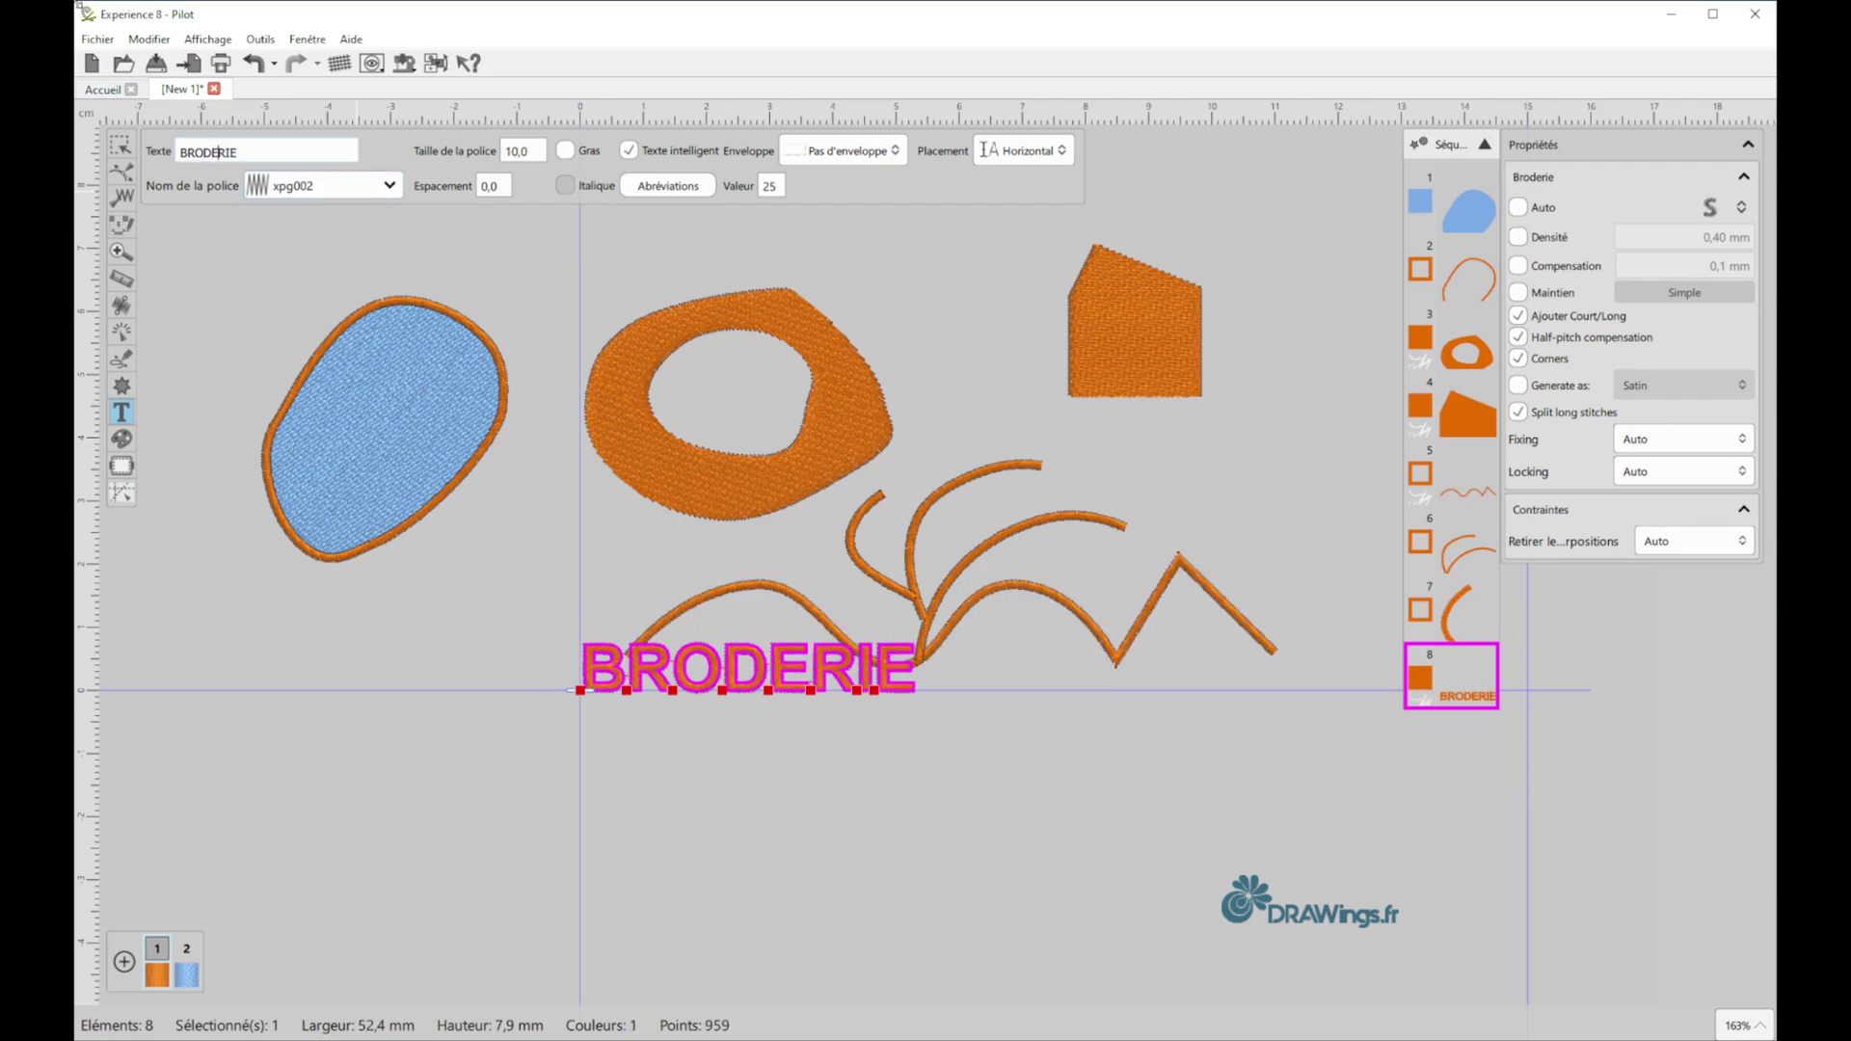
click(121, 144)
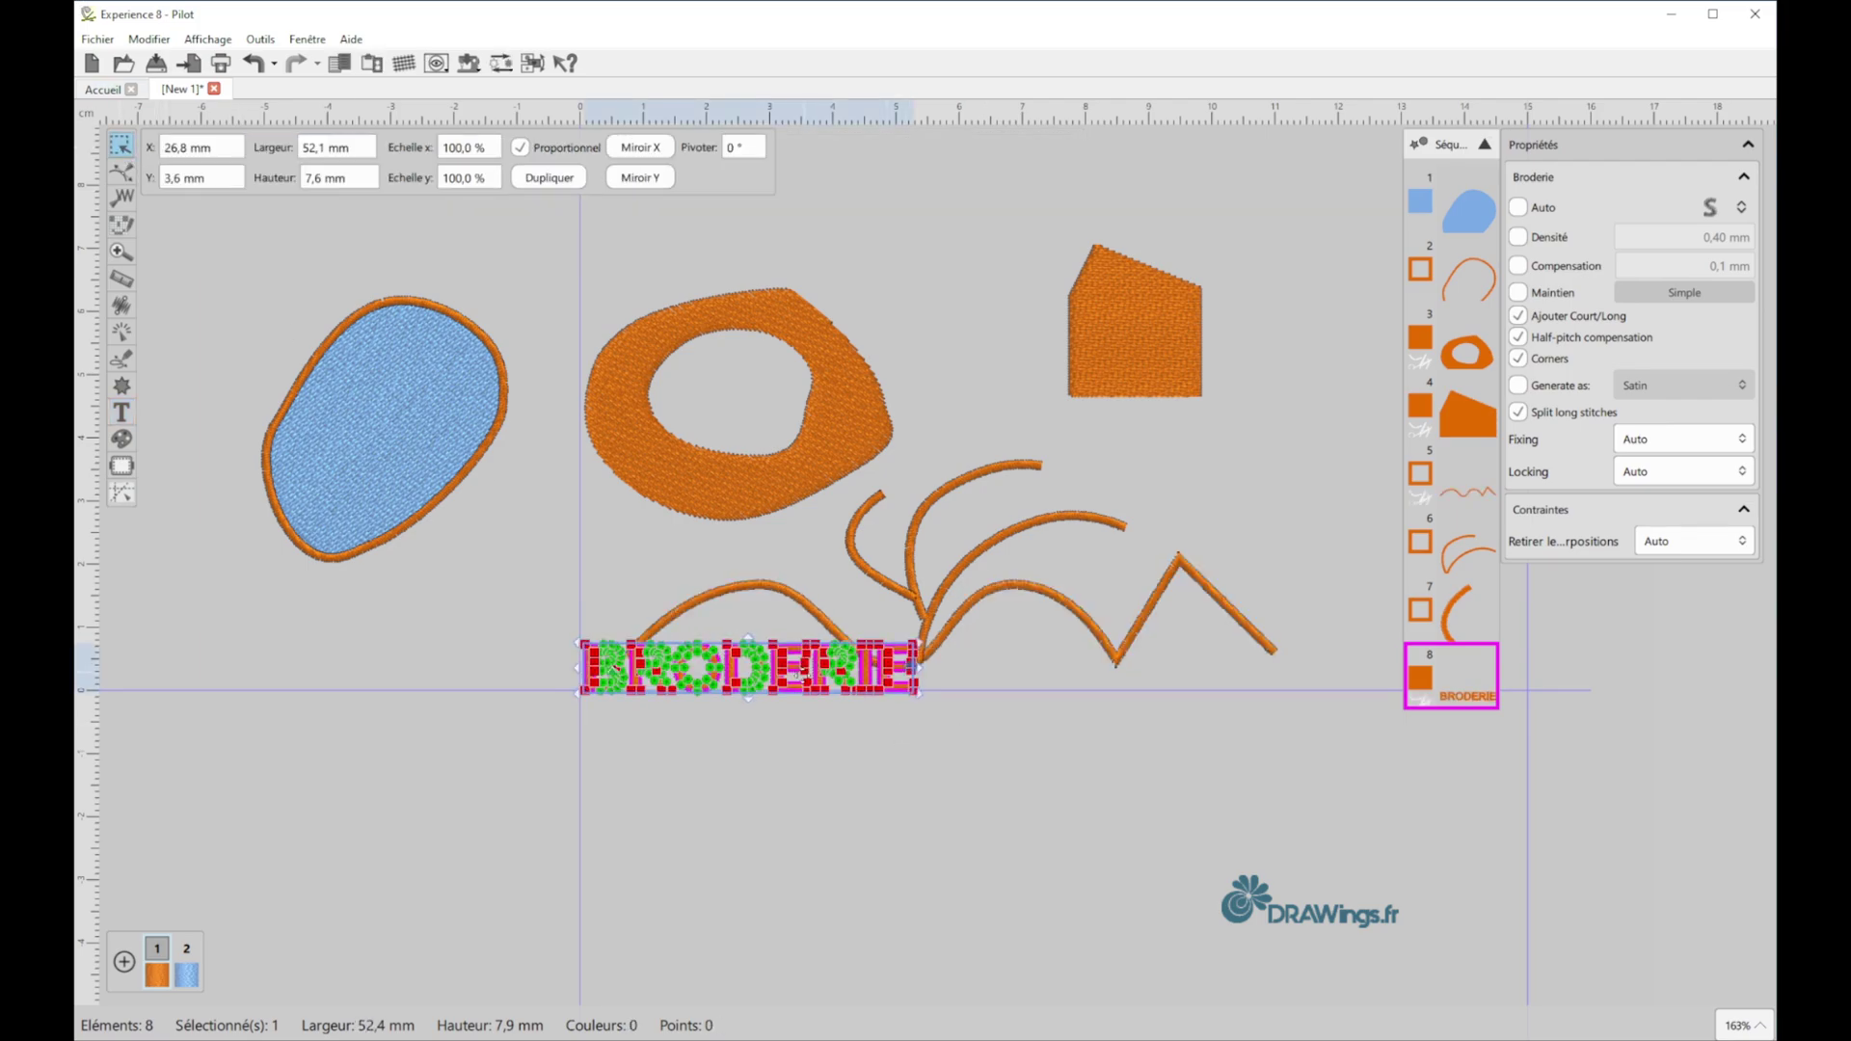
drag(800, 675, 670, 765)
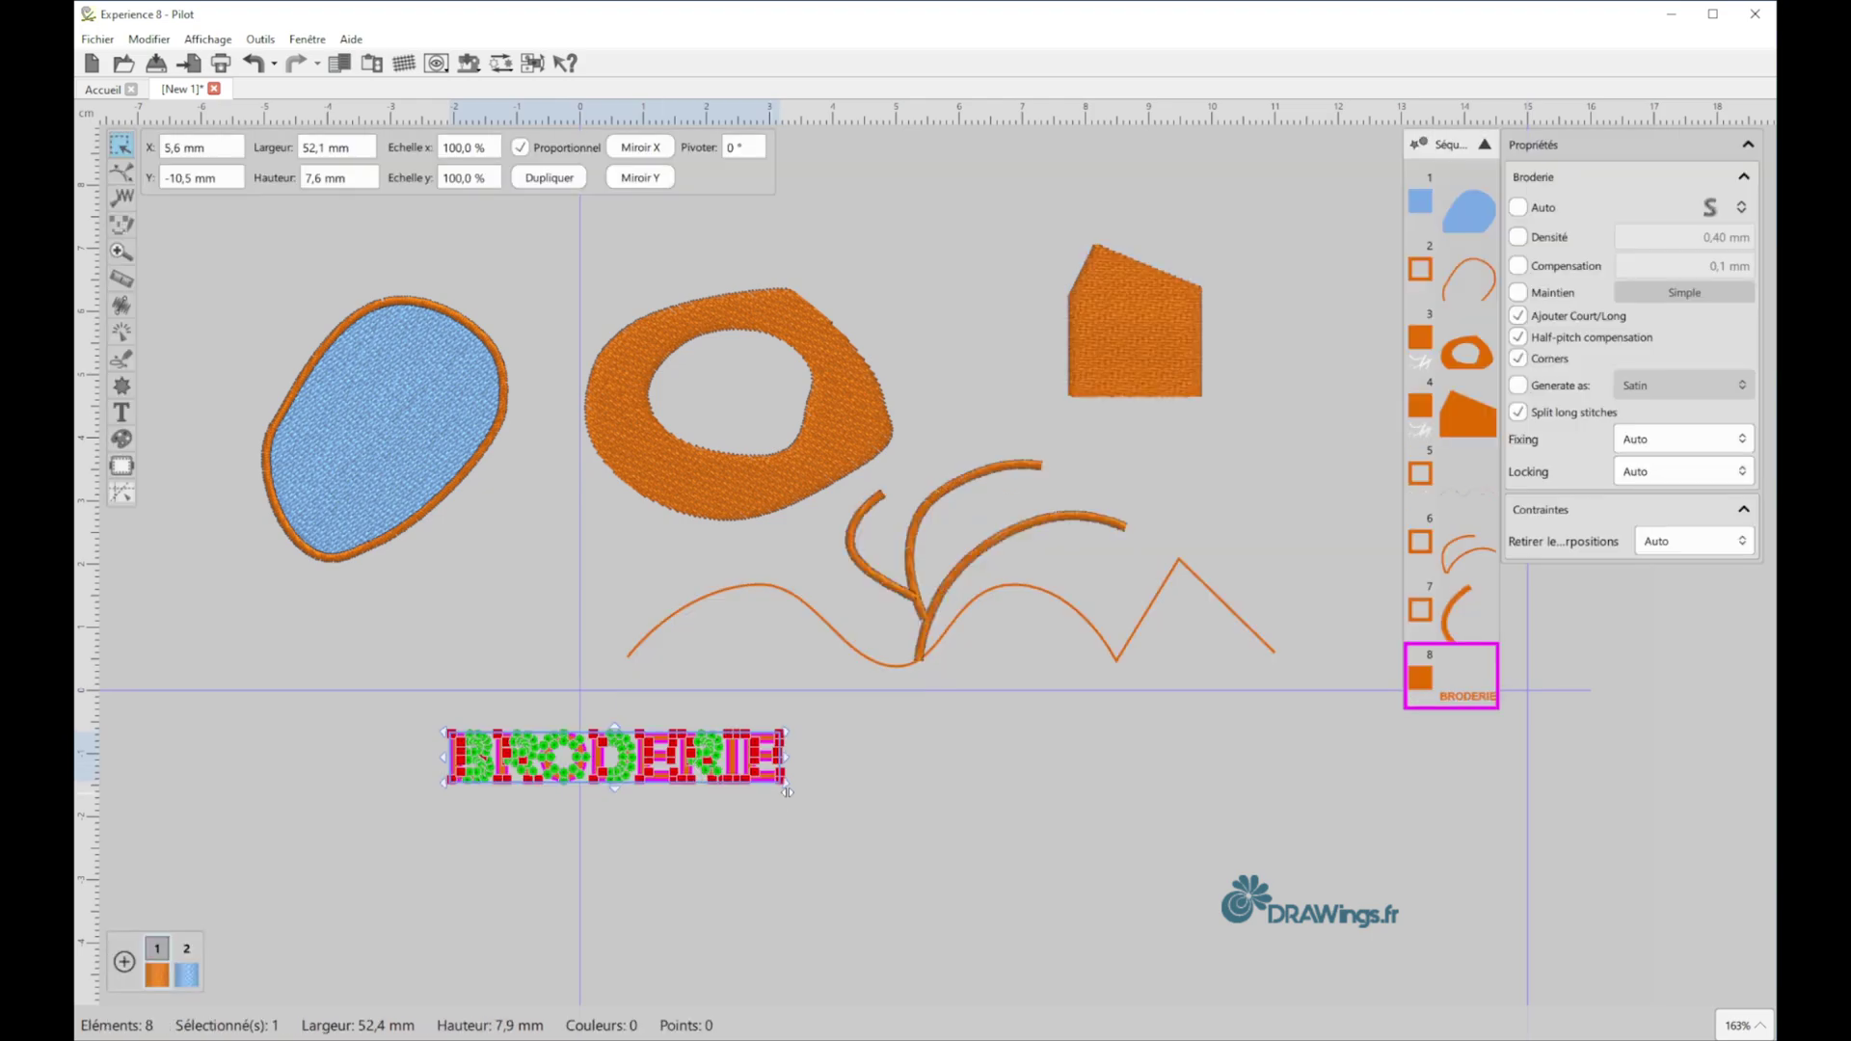
- Try to shift the final E of BRODERIE away from the other letters, and undo the move
click(853, 789)
scroll(565, 795, up, 5)
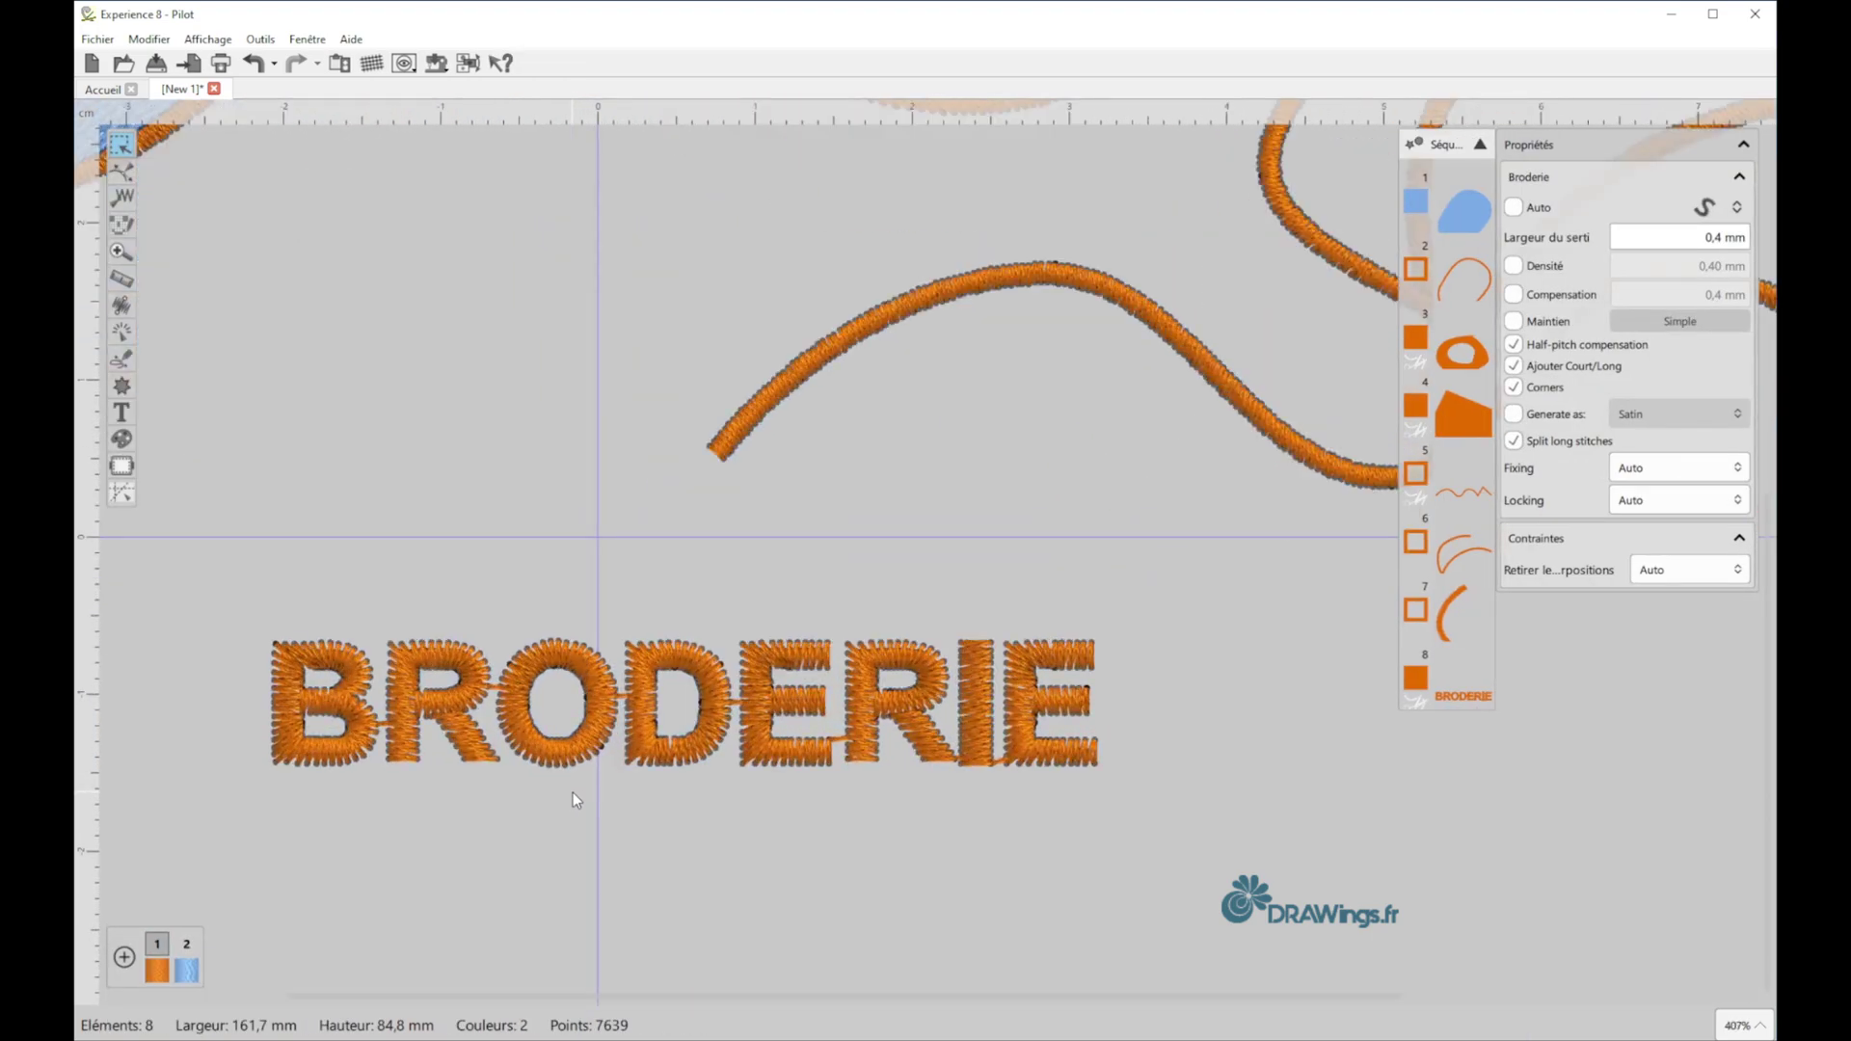
scroll(577, 789, down, 3)
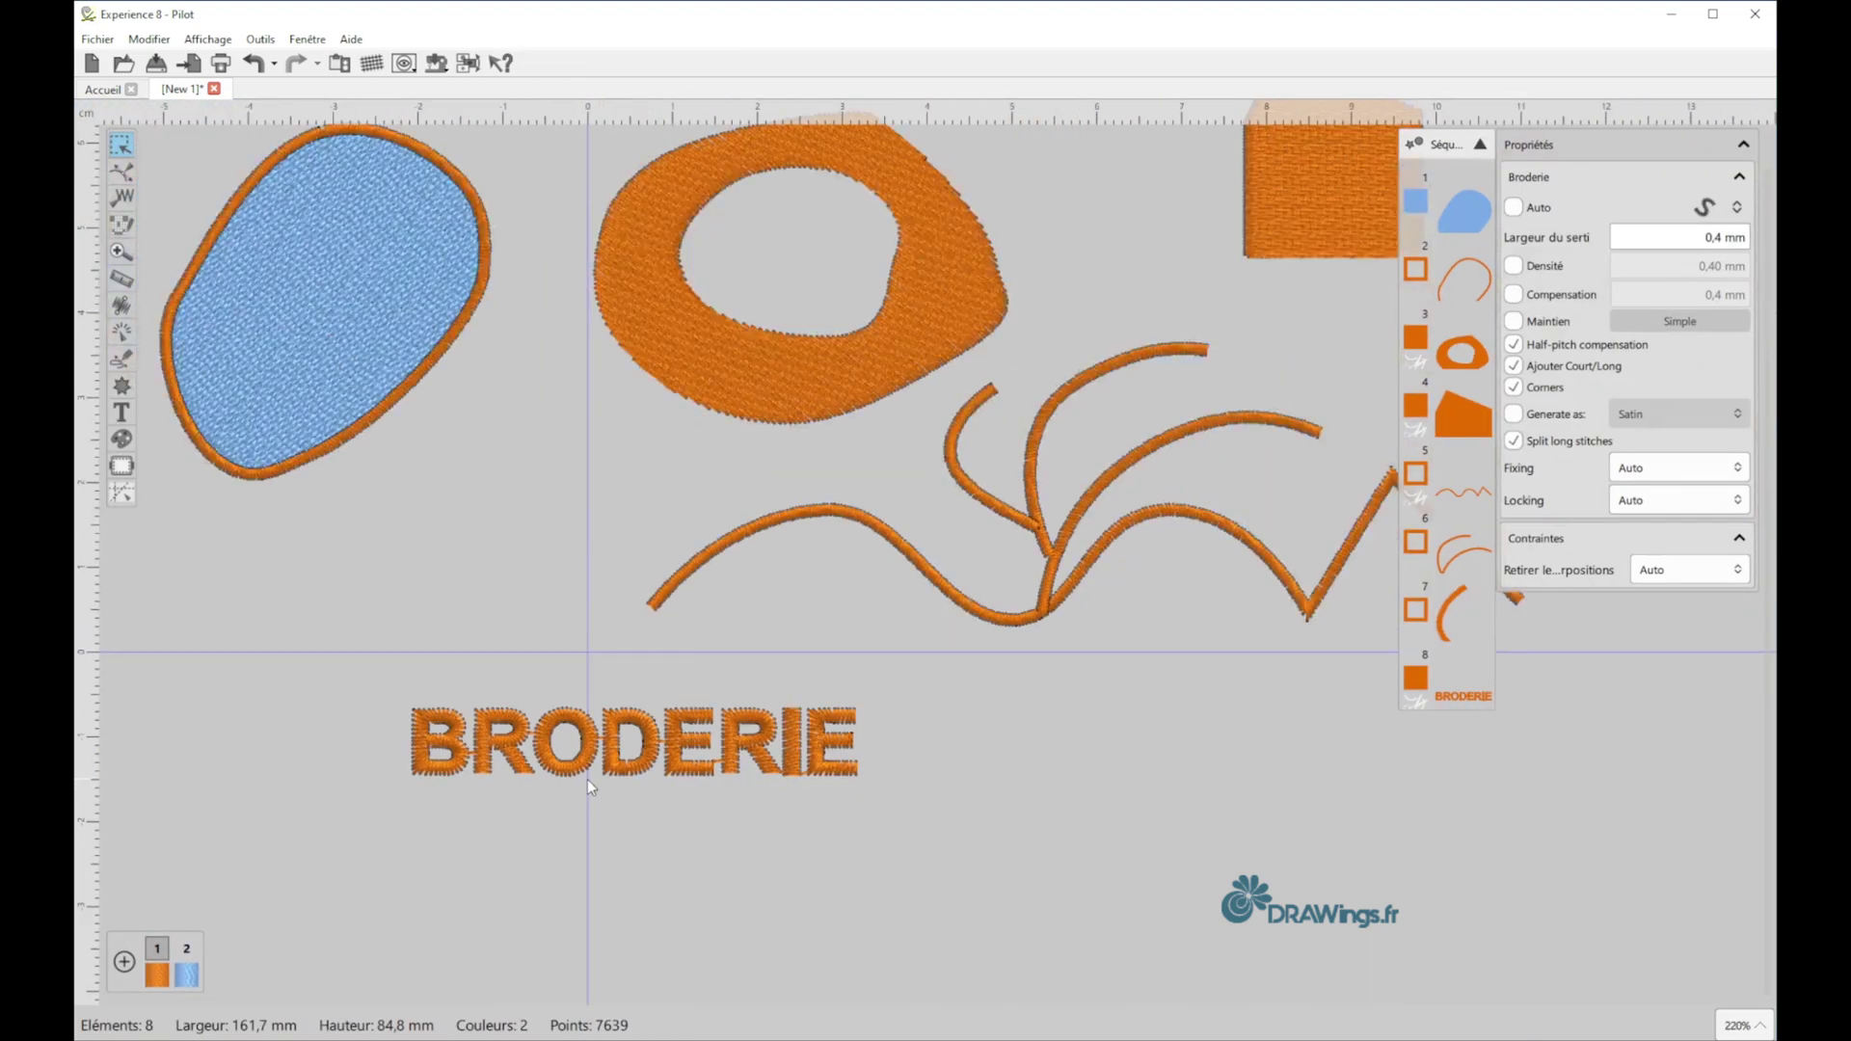
click(677, 763)
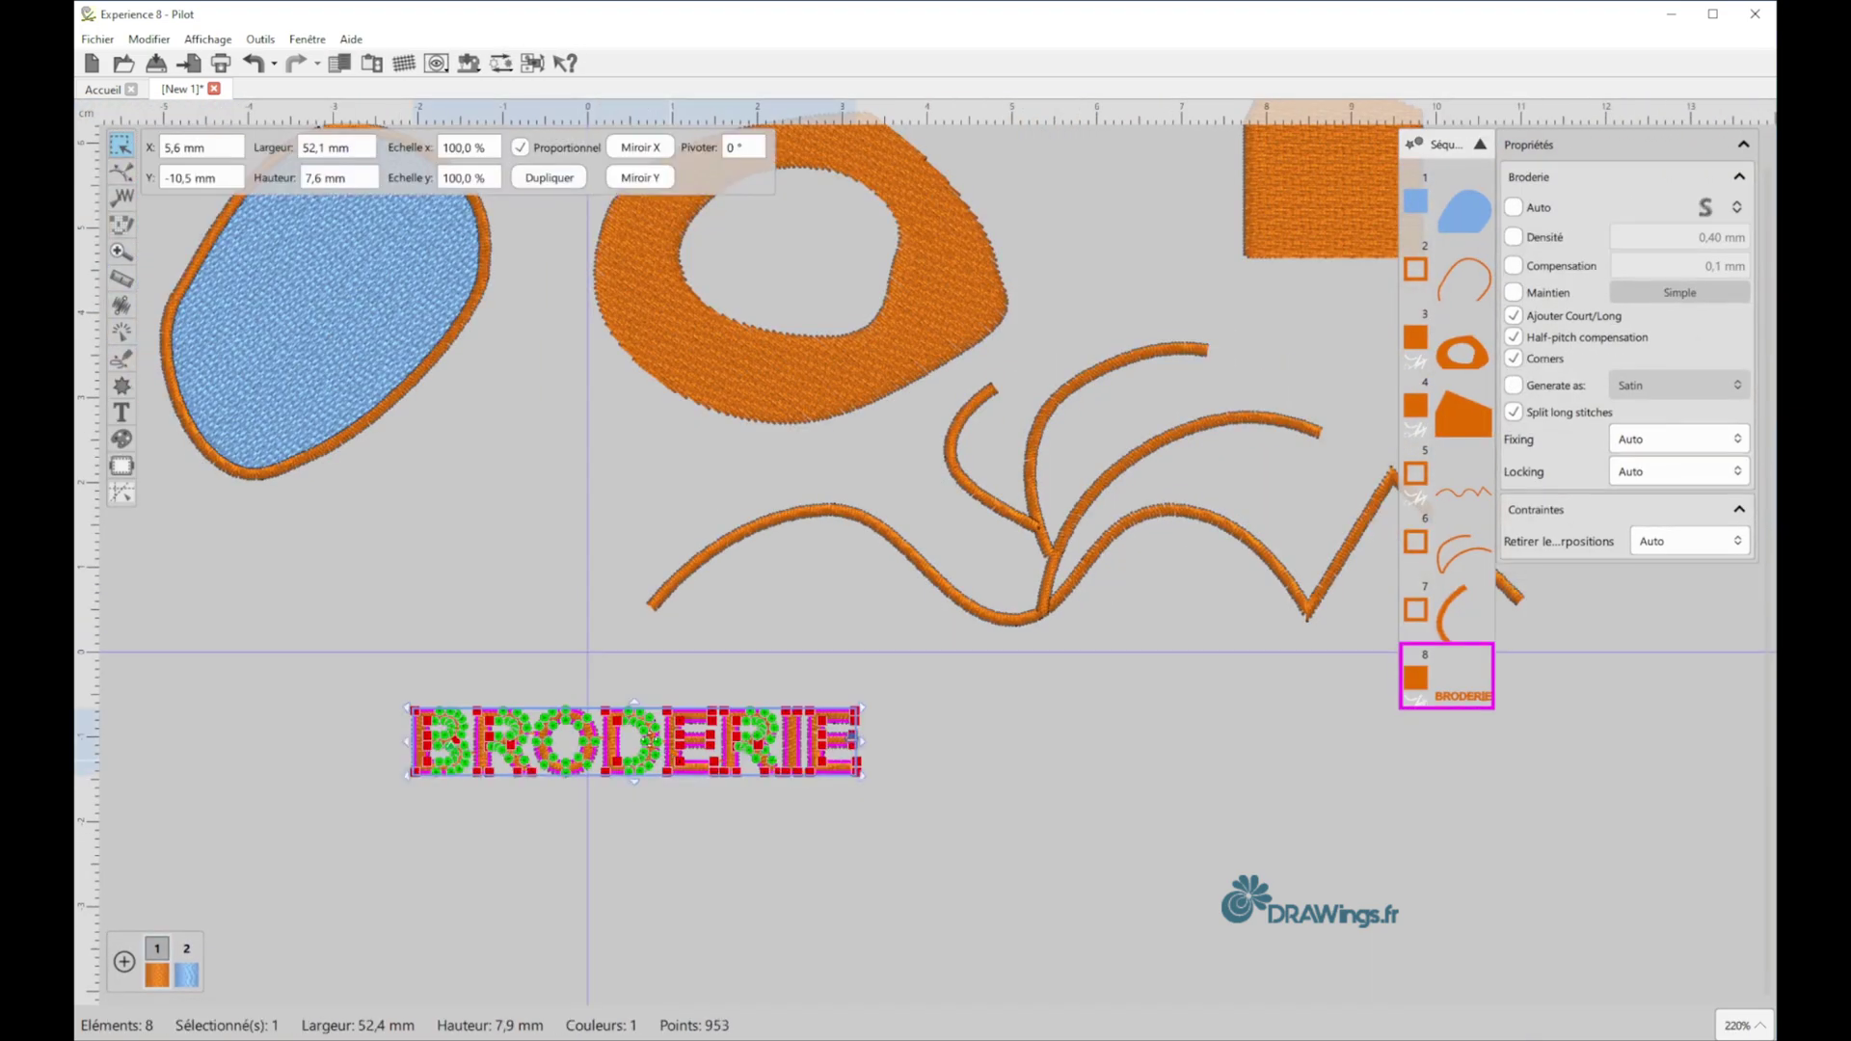
click(121, 174)
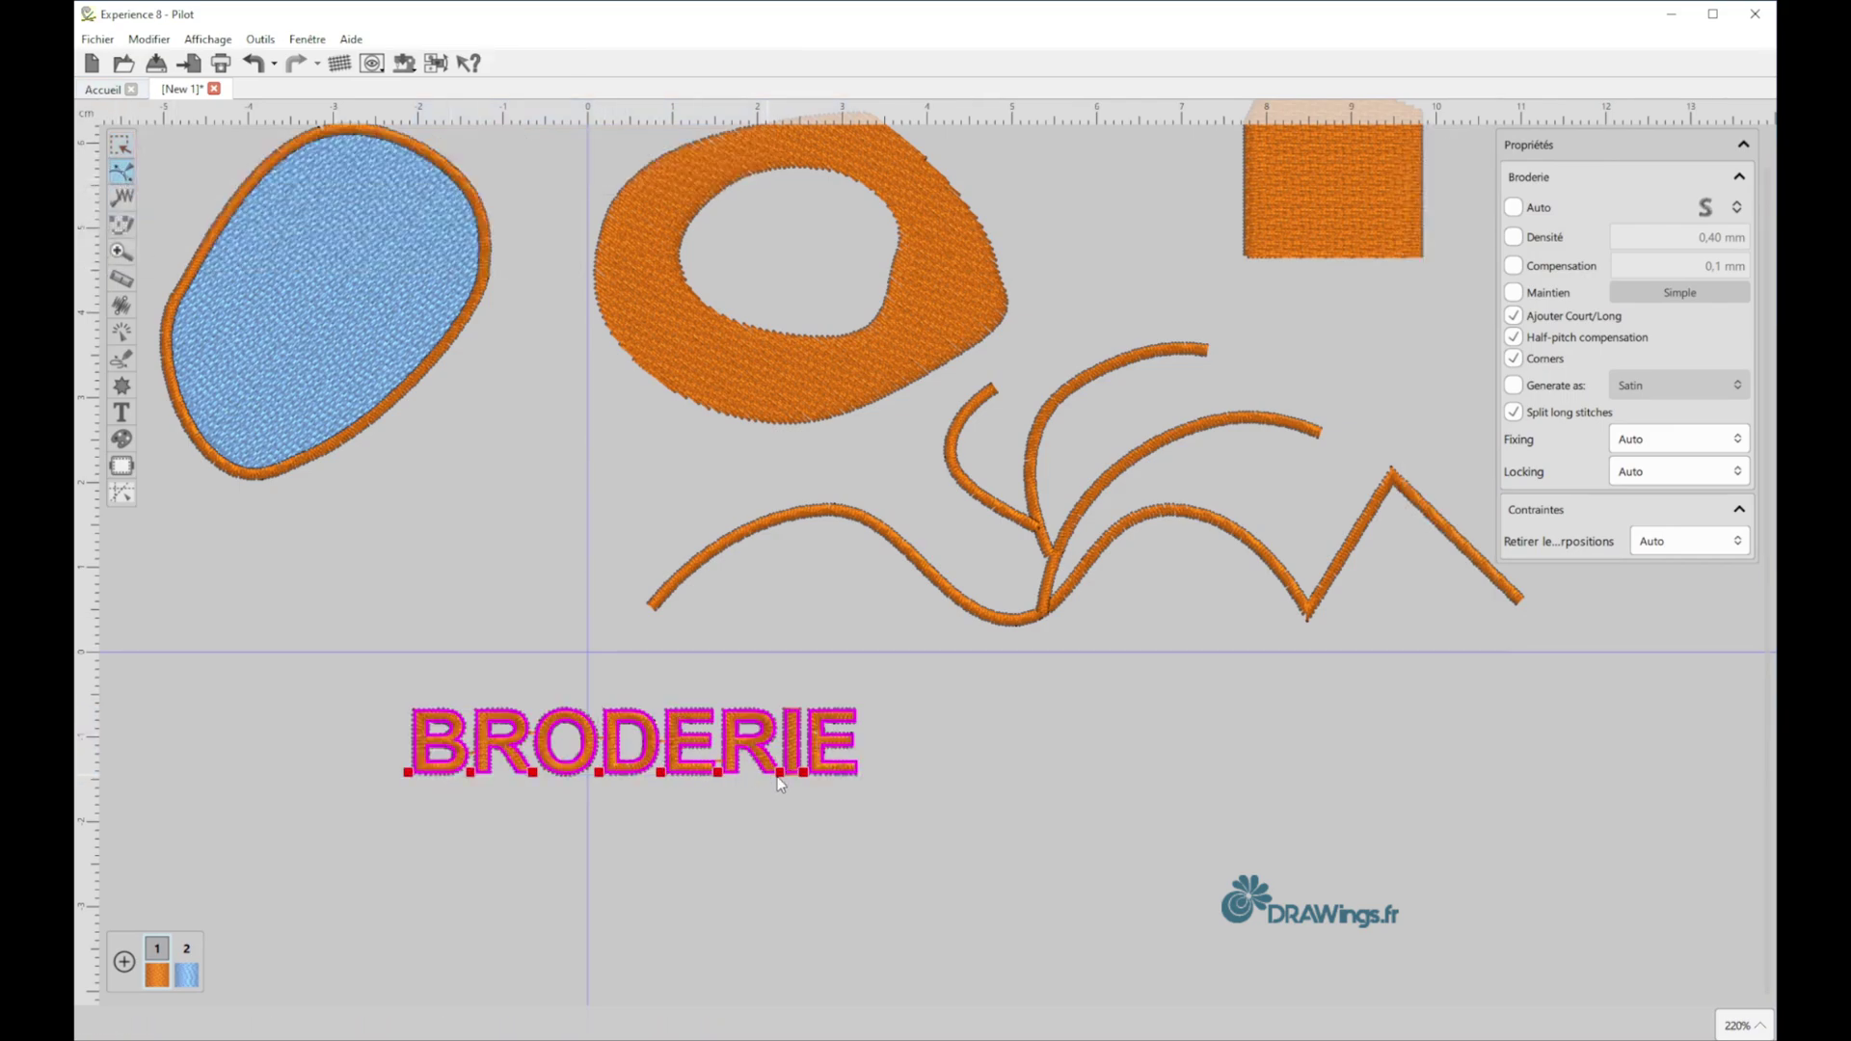
drag(808, 771, 837, 773)
key(ctrl+z)
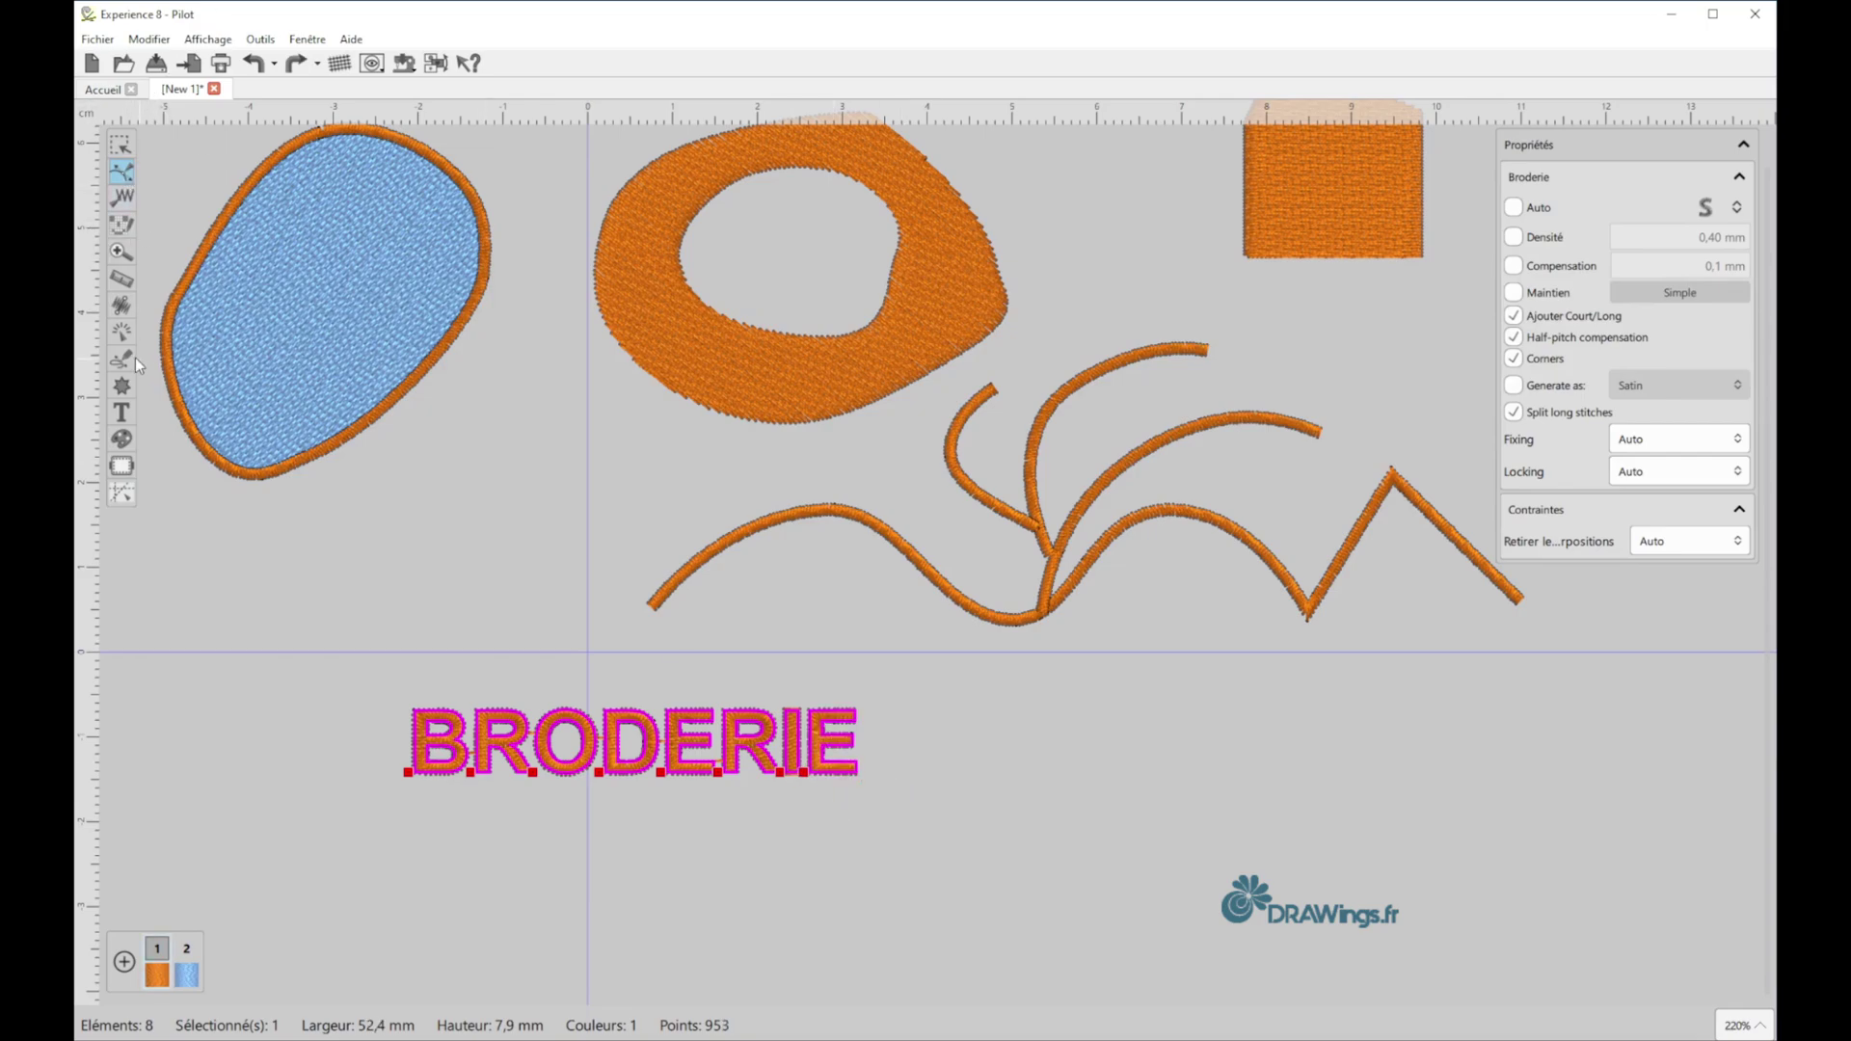
- Increase the letter spacing of BRODERIE until the text is about 62.9 mm wide, and deselect it
click(121, 415)
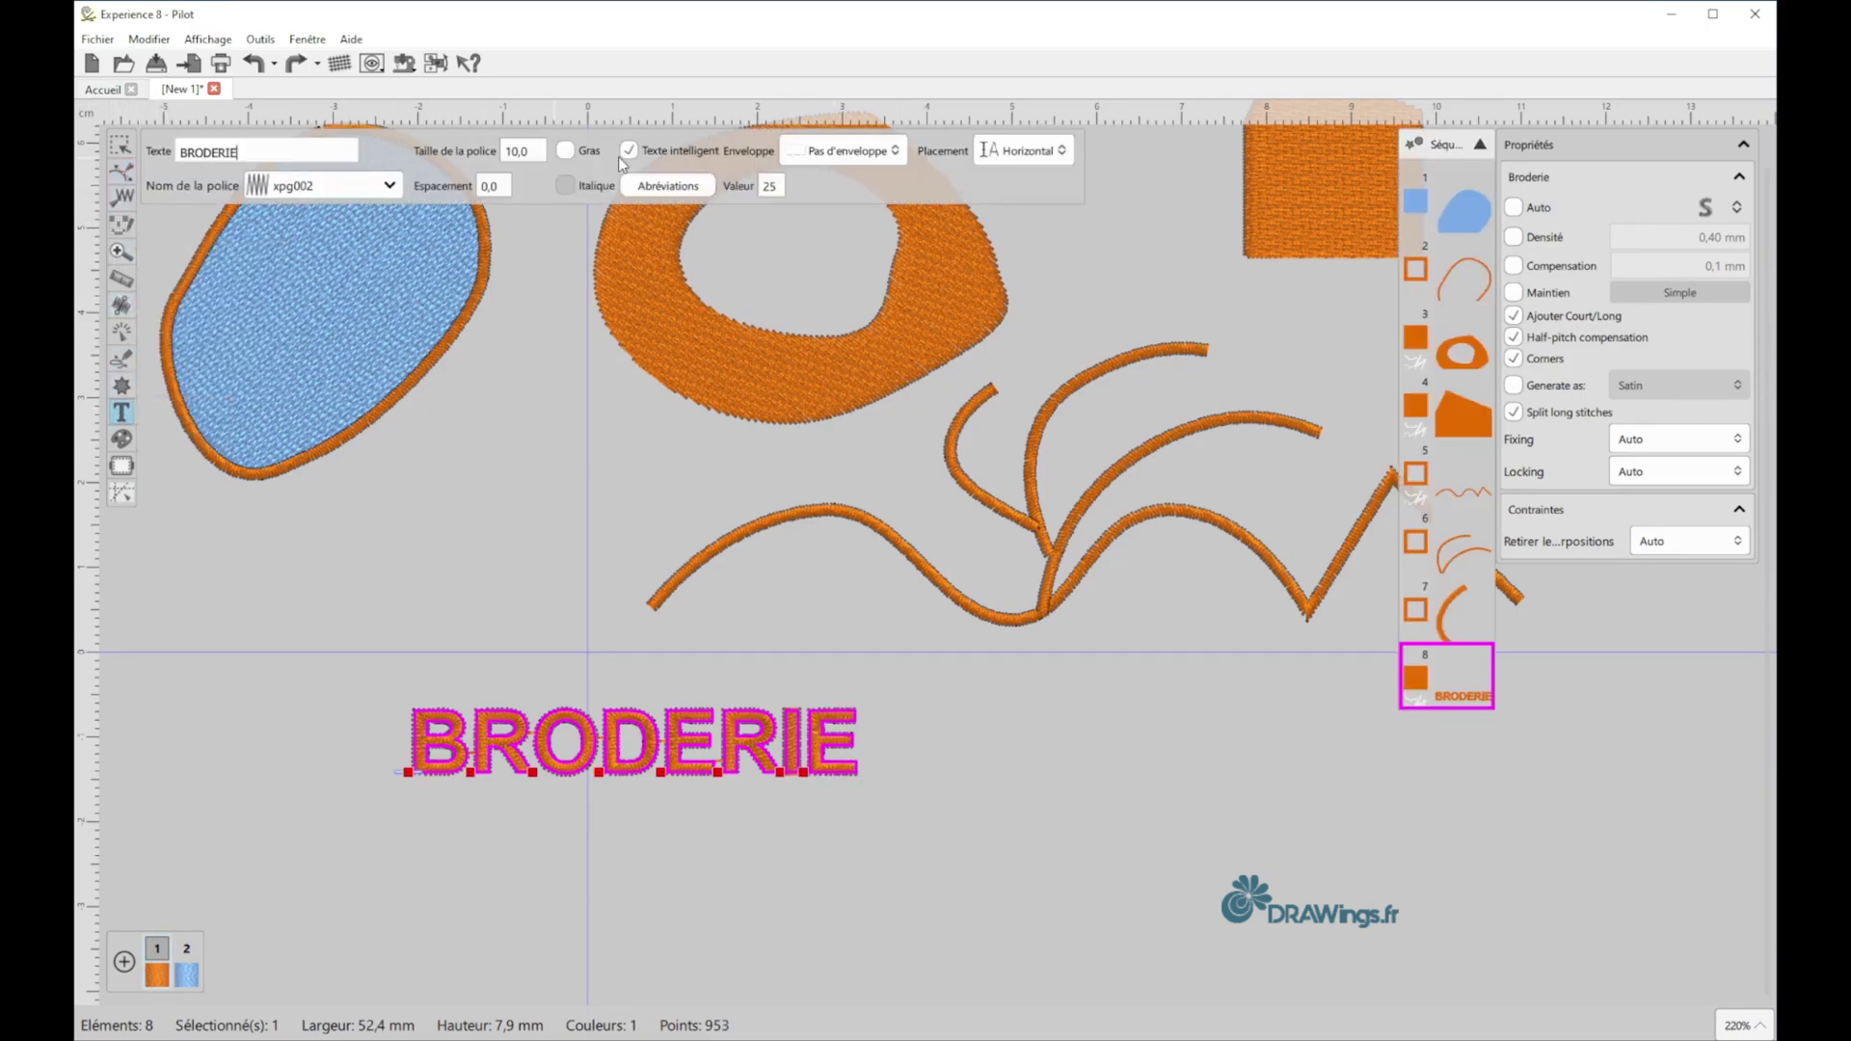
double_click(493, 186)
scroll(493, 186, up, 2)
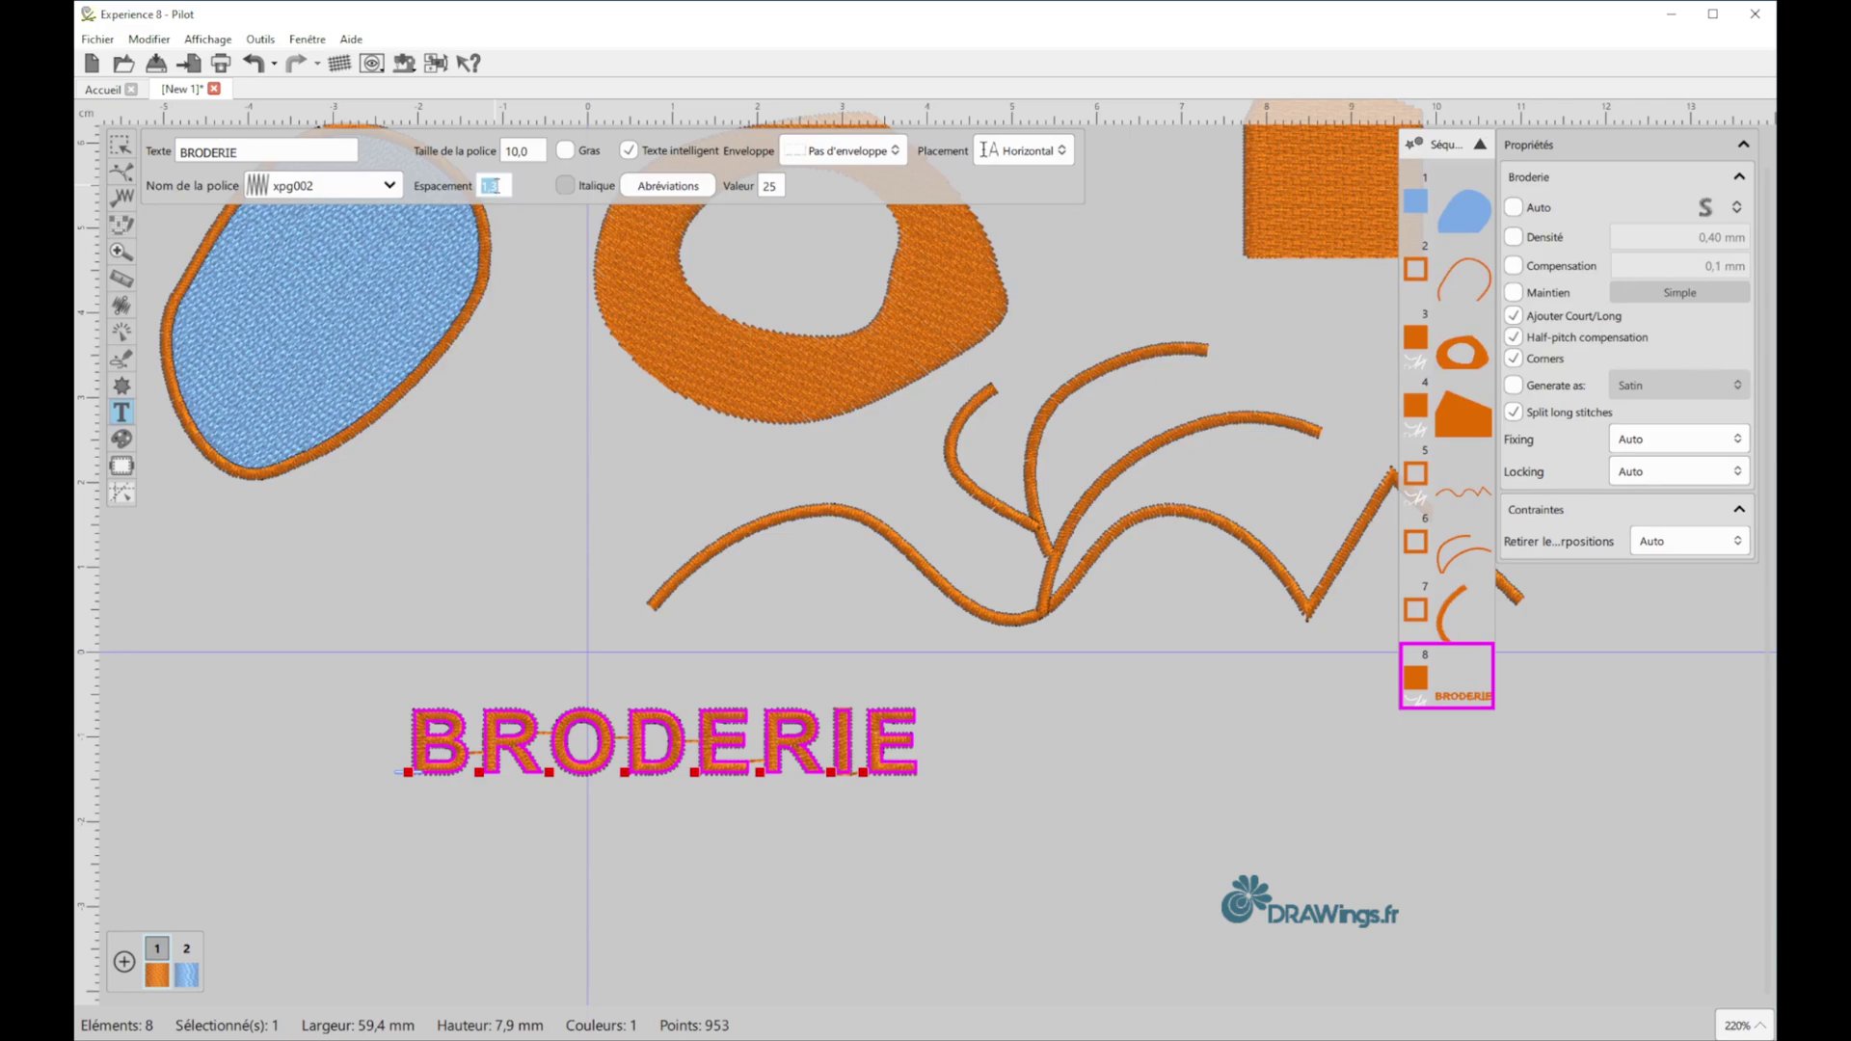
scroll(493, 186, up, 1)
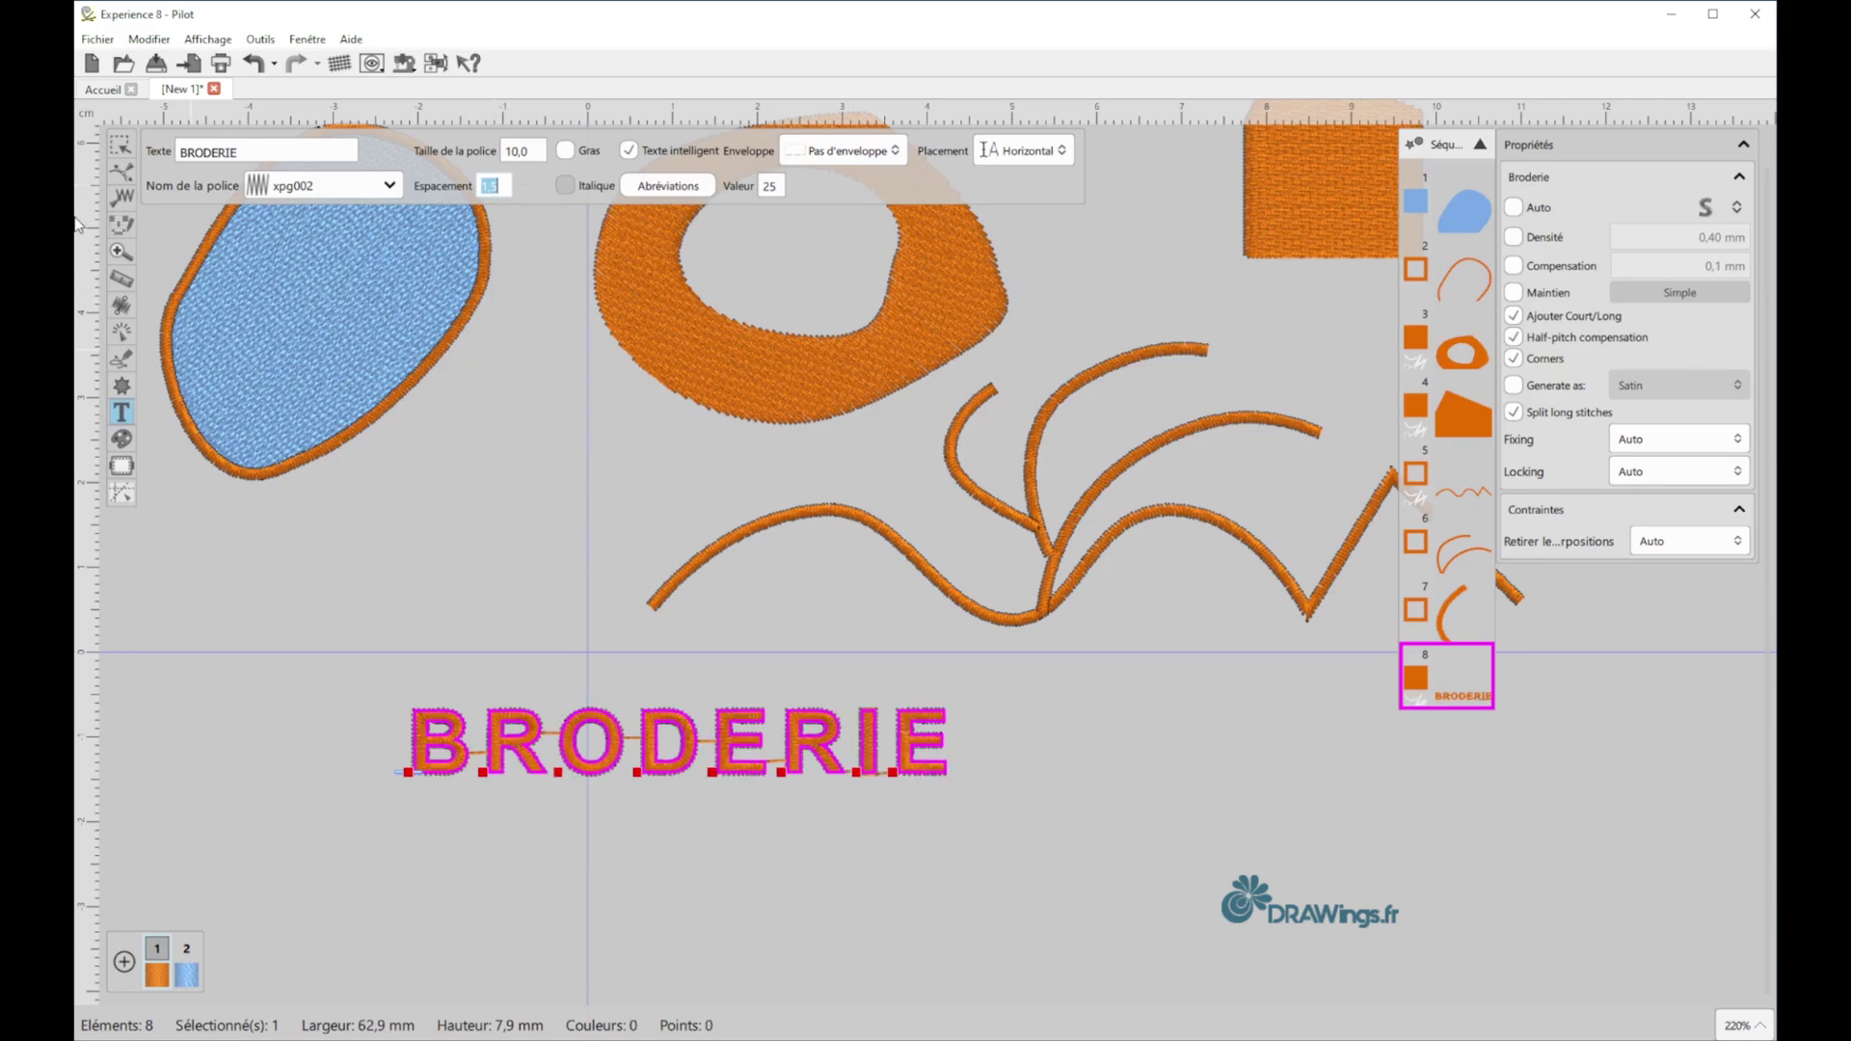
click(120, 147)
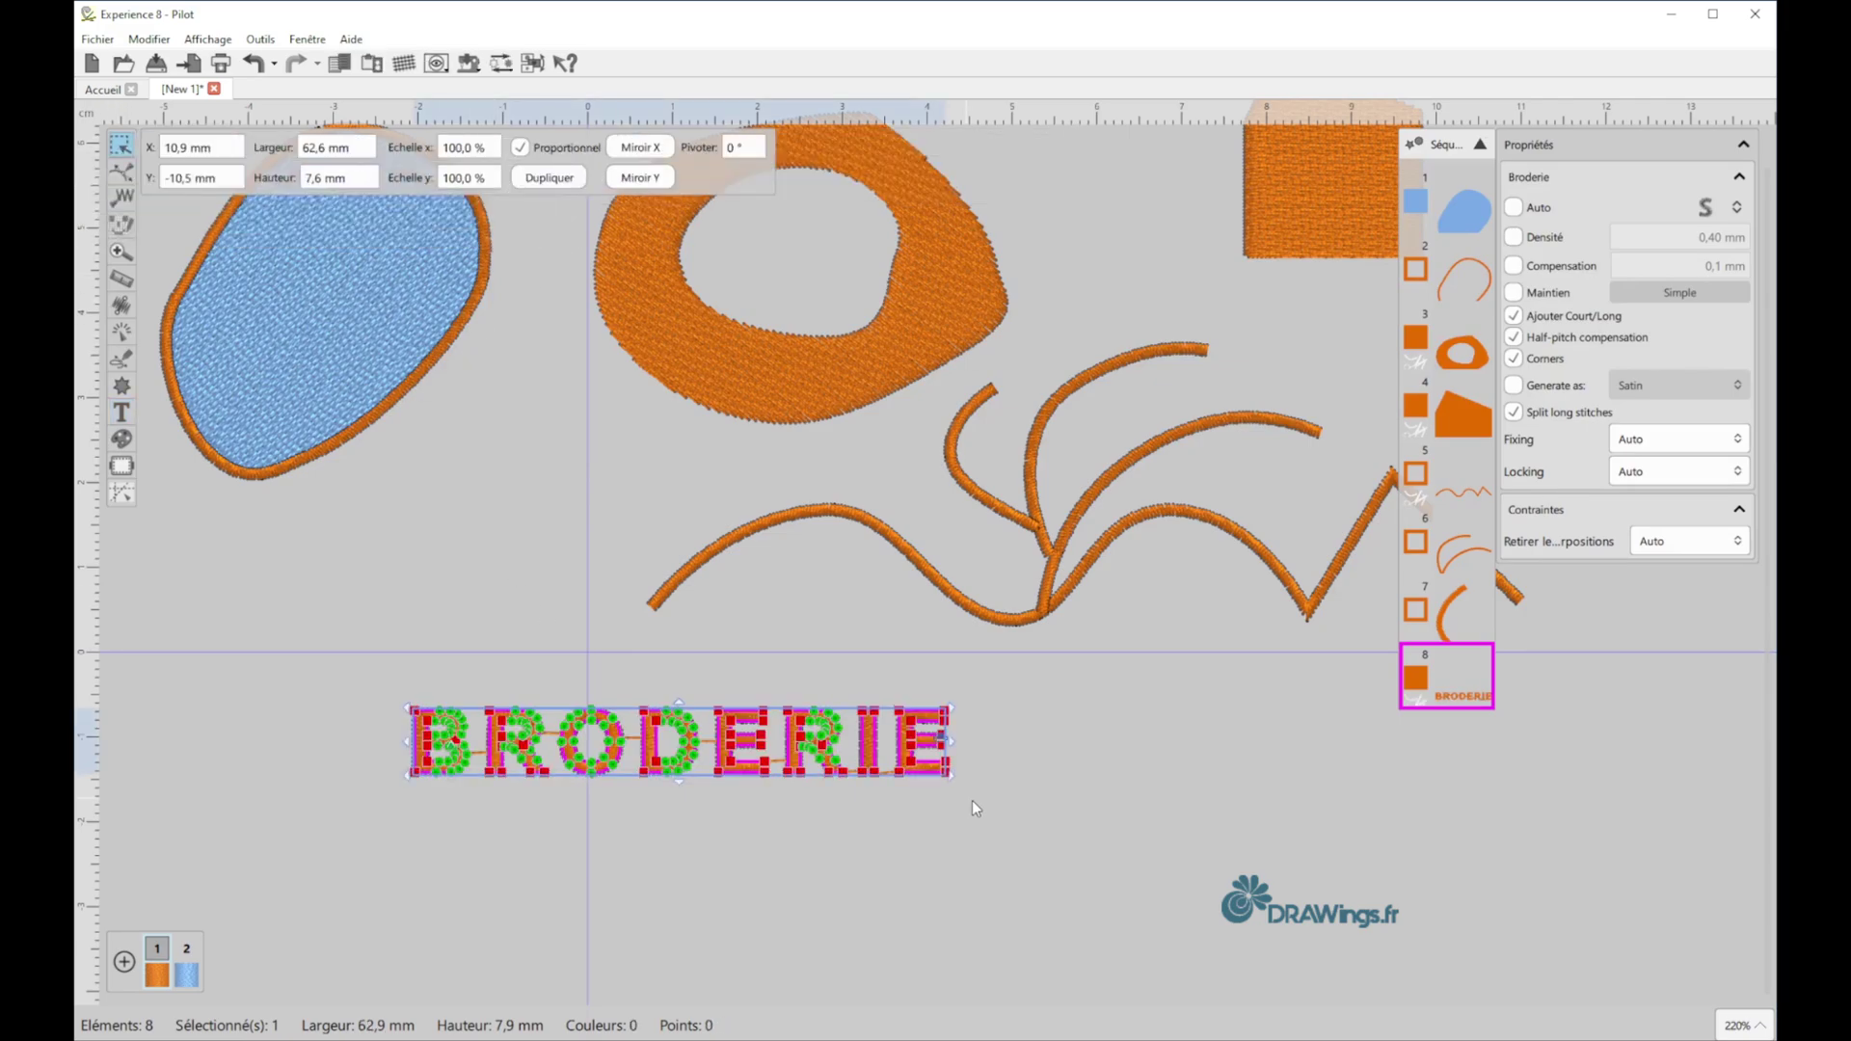
click(883, 808)
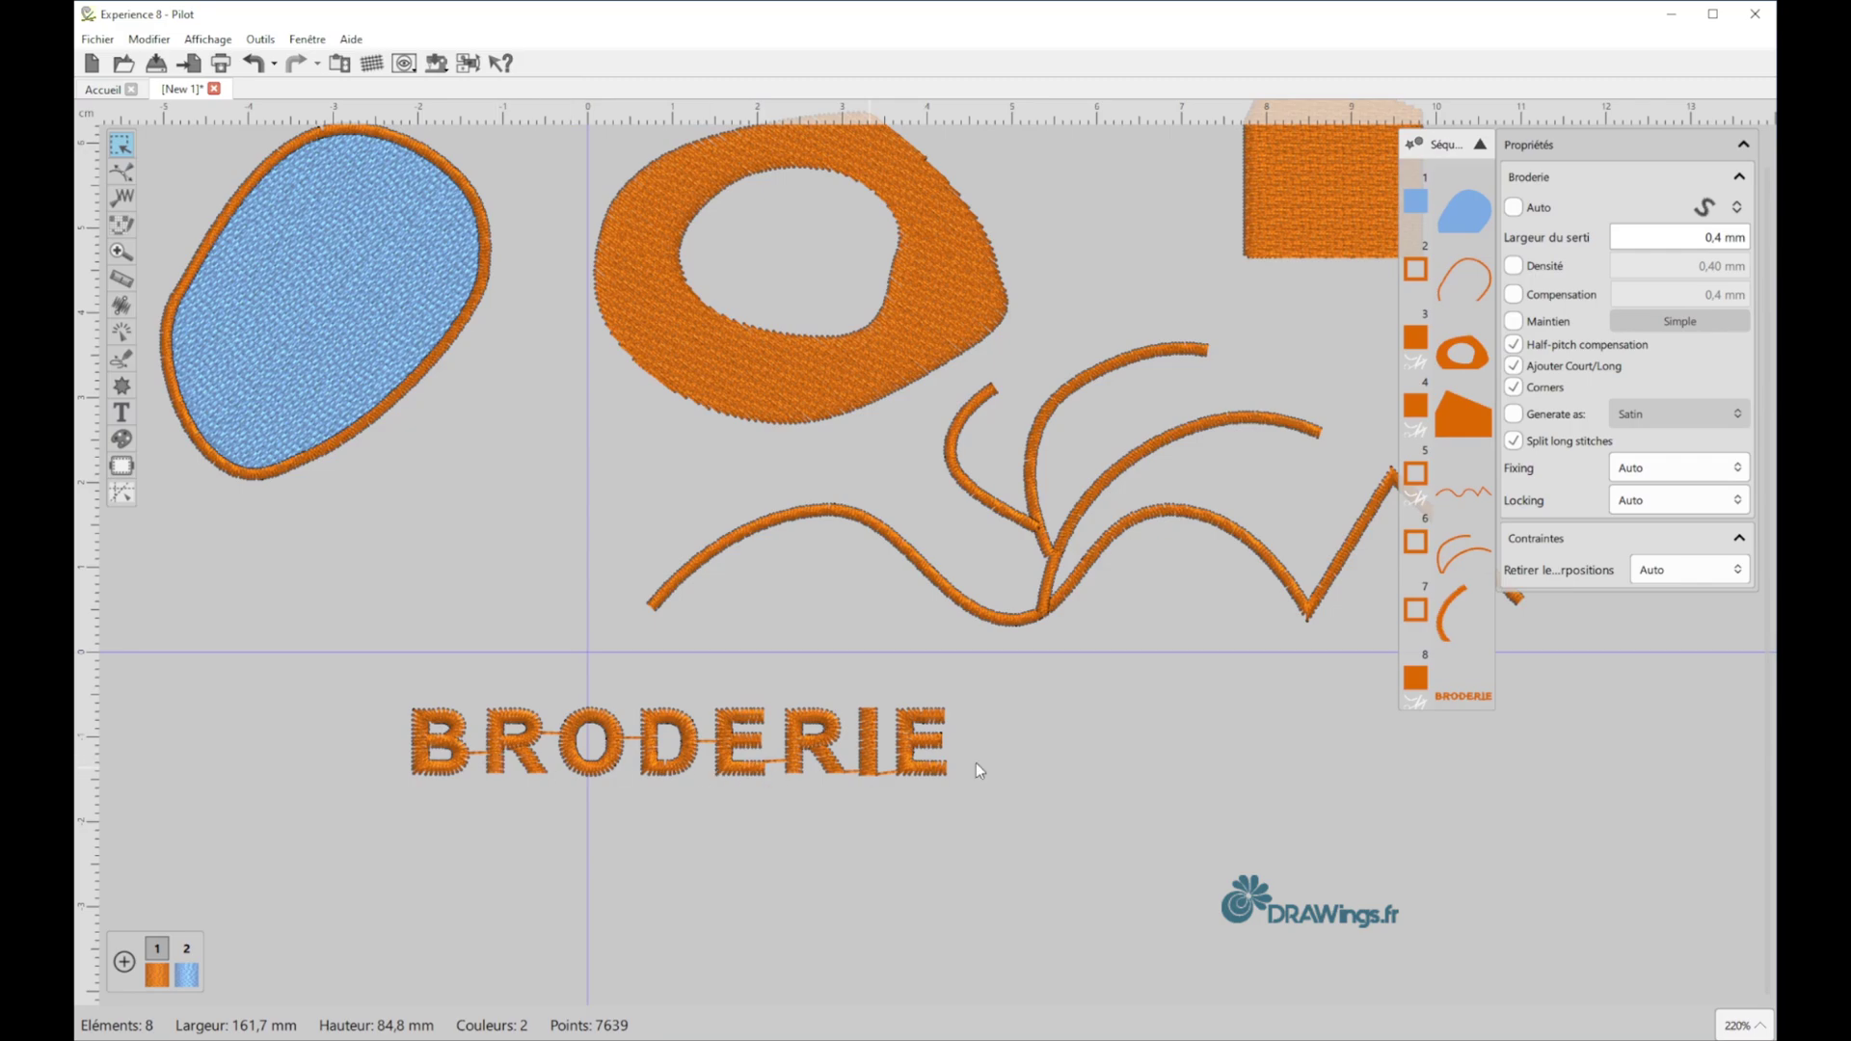
- Dissociate the BRODERIE text into individual letter objects and deselect them
click(904, 768)
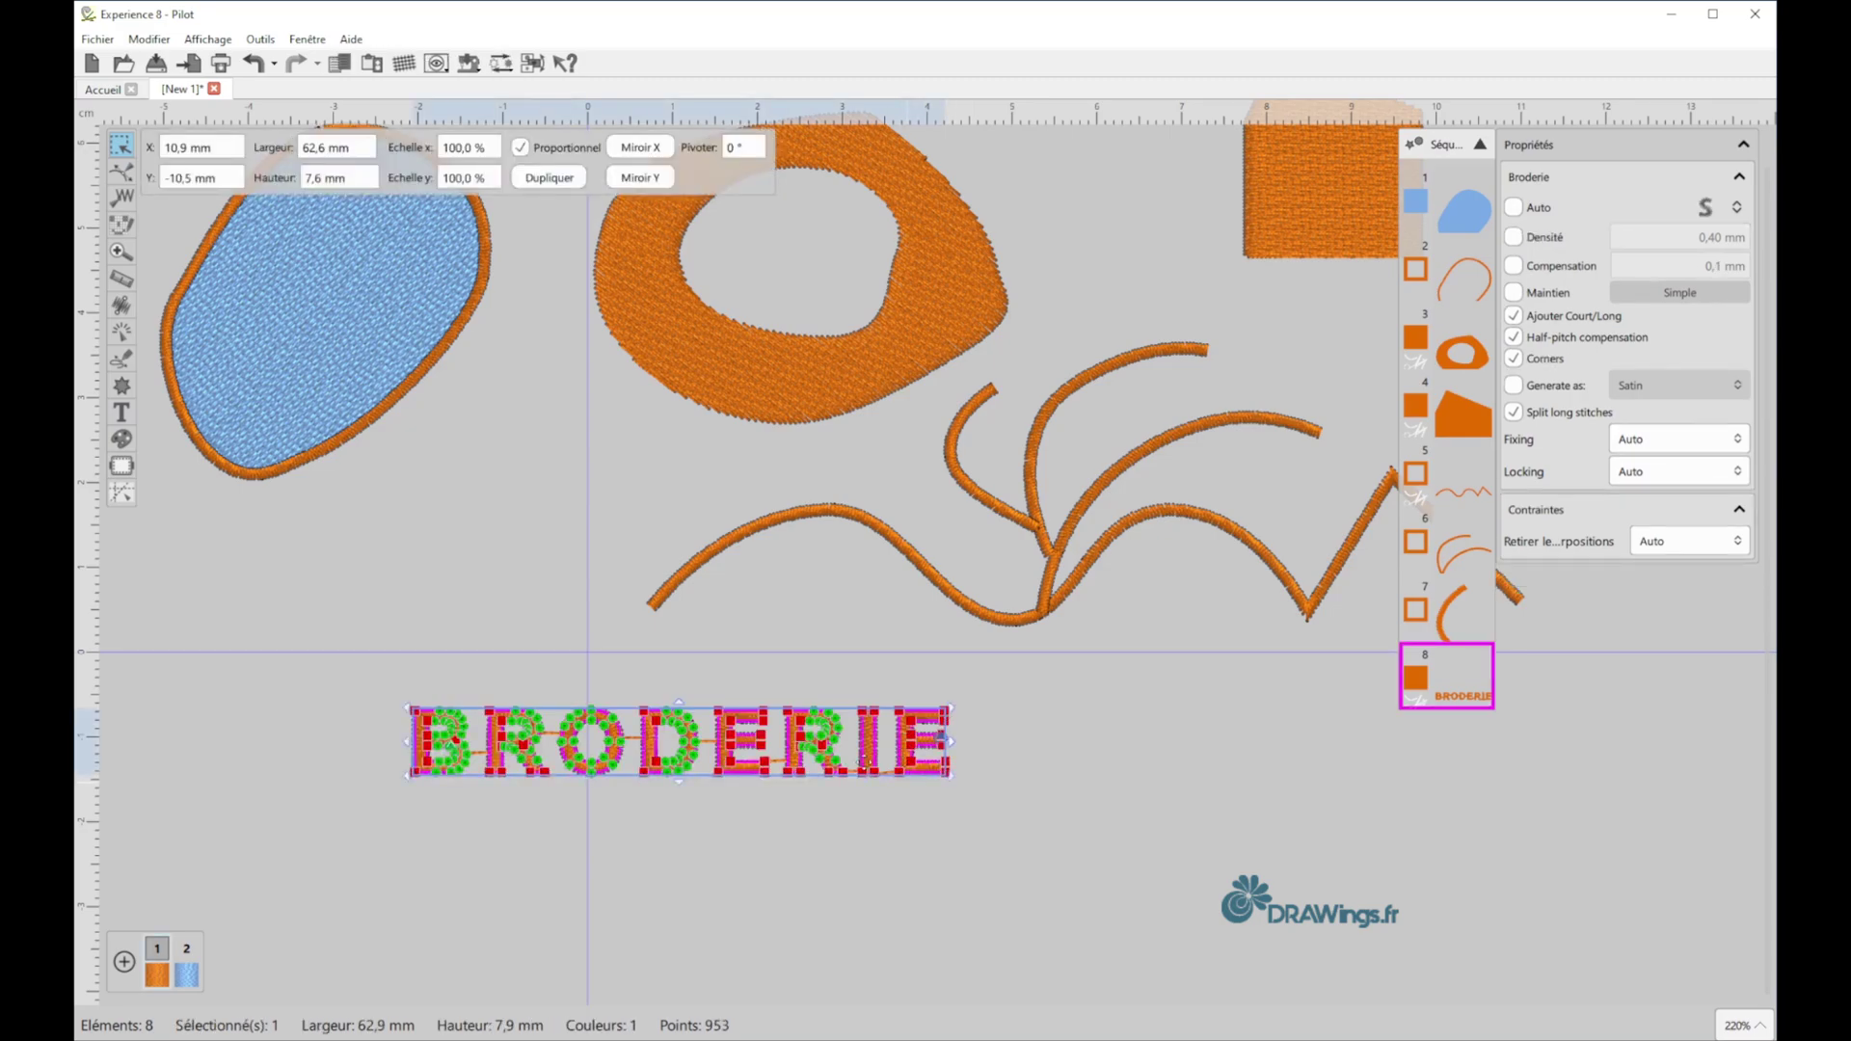
right_click(906, 751)
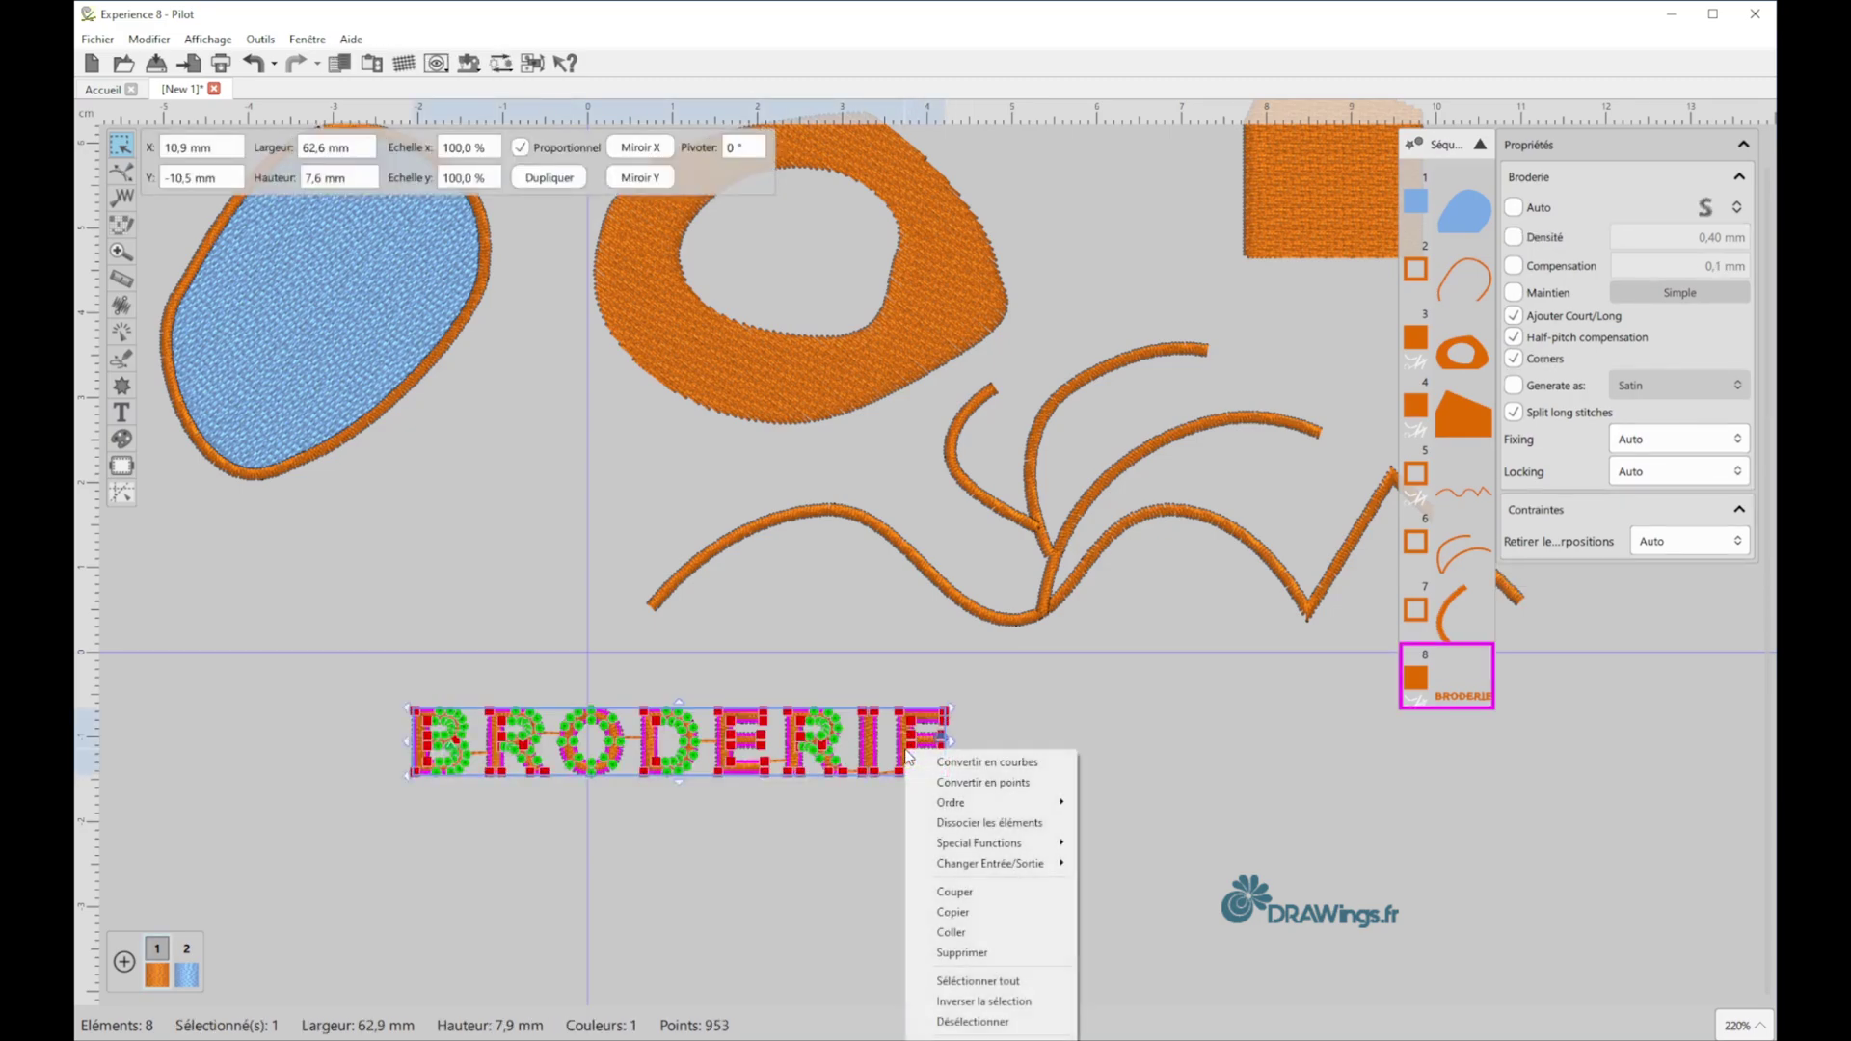
click(970, 824)
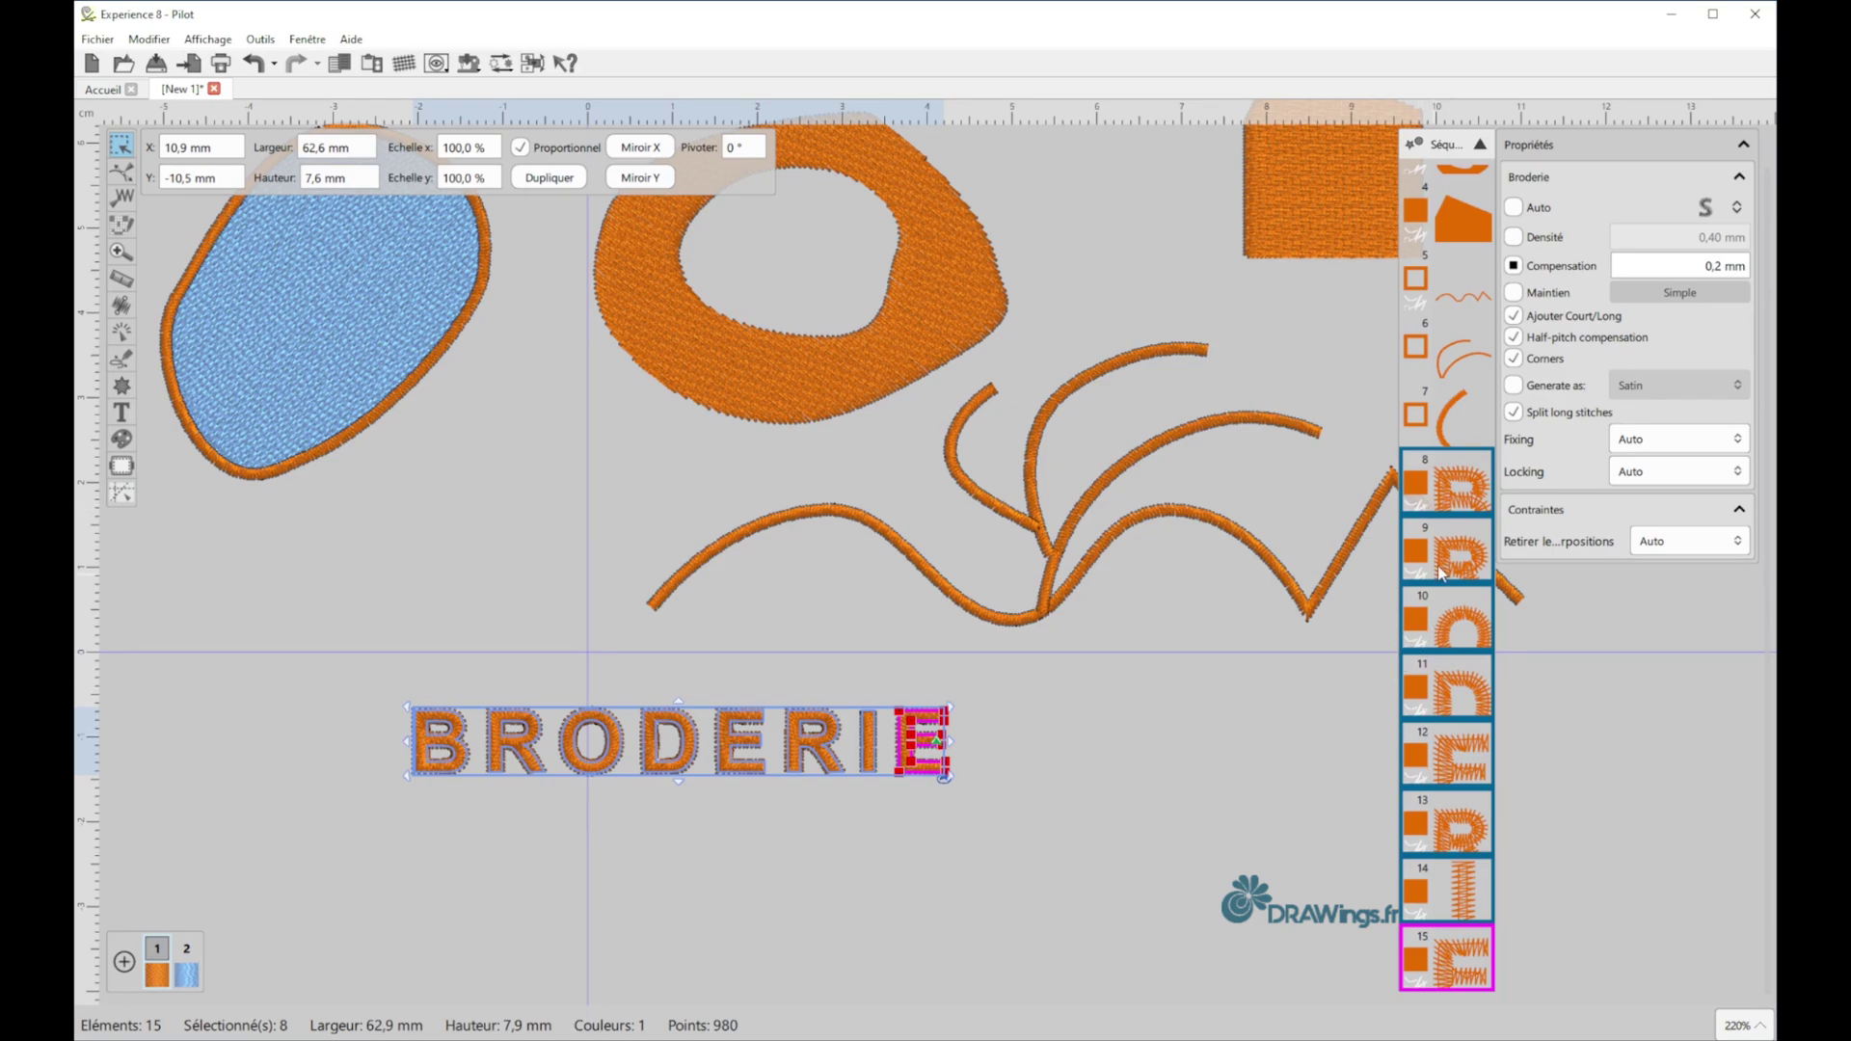
click(1107, 730)
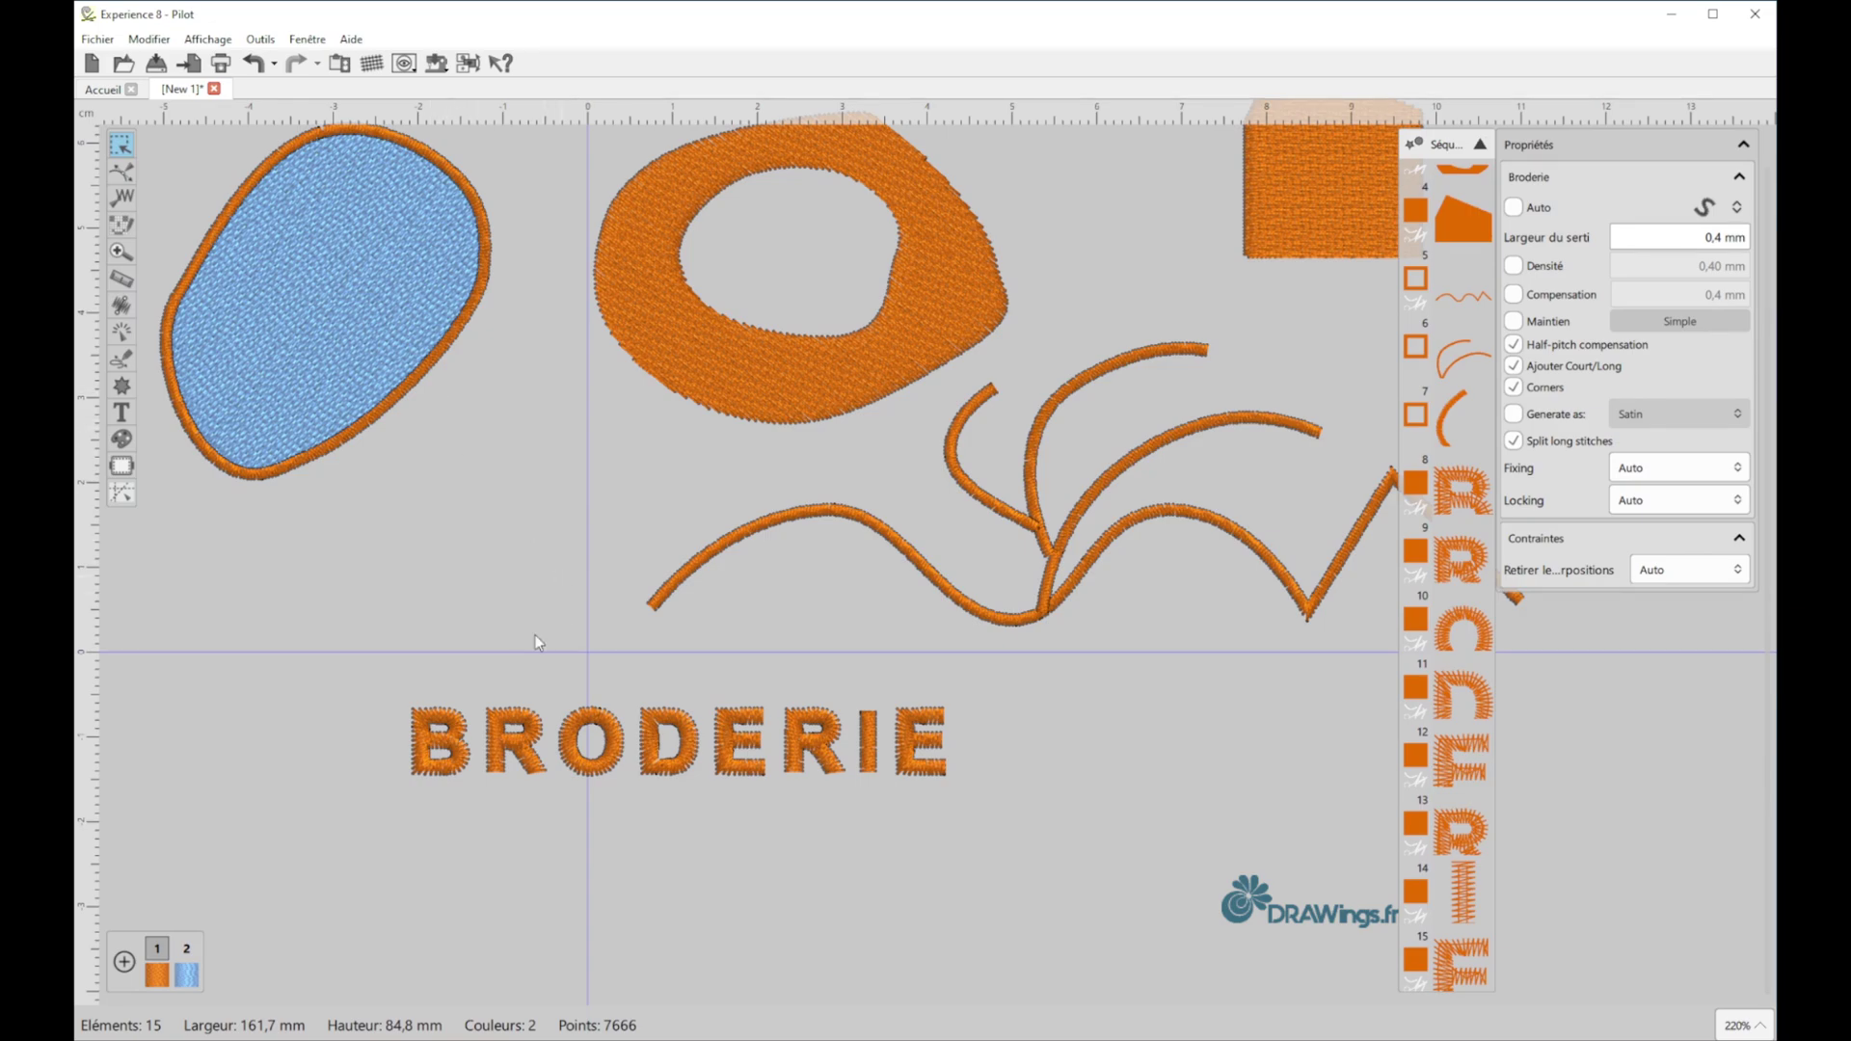
- Set the thread-trim distance between objects to 10 mm in the optimisation options
click(261, 41)
click(344, 106)
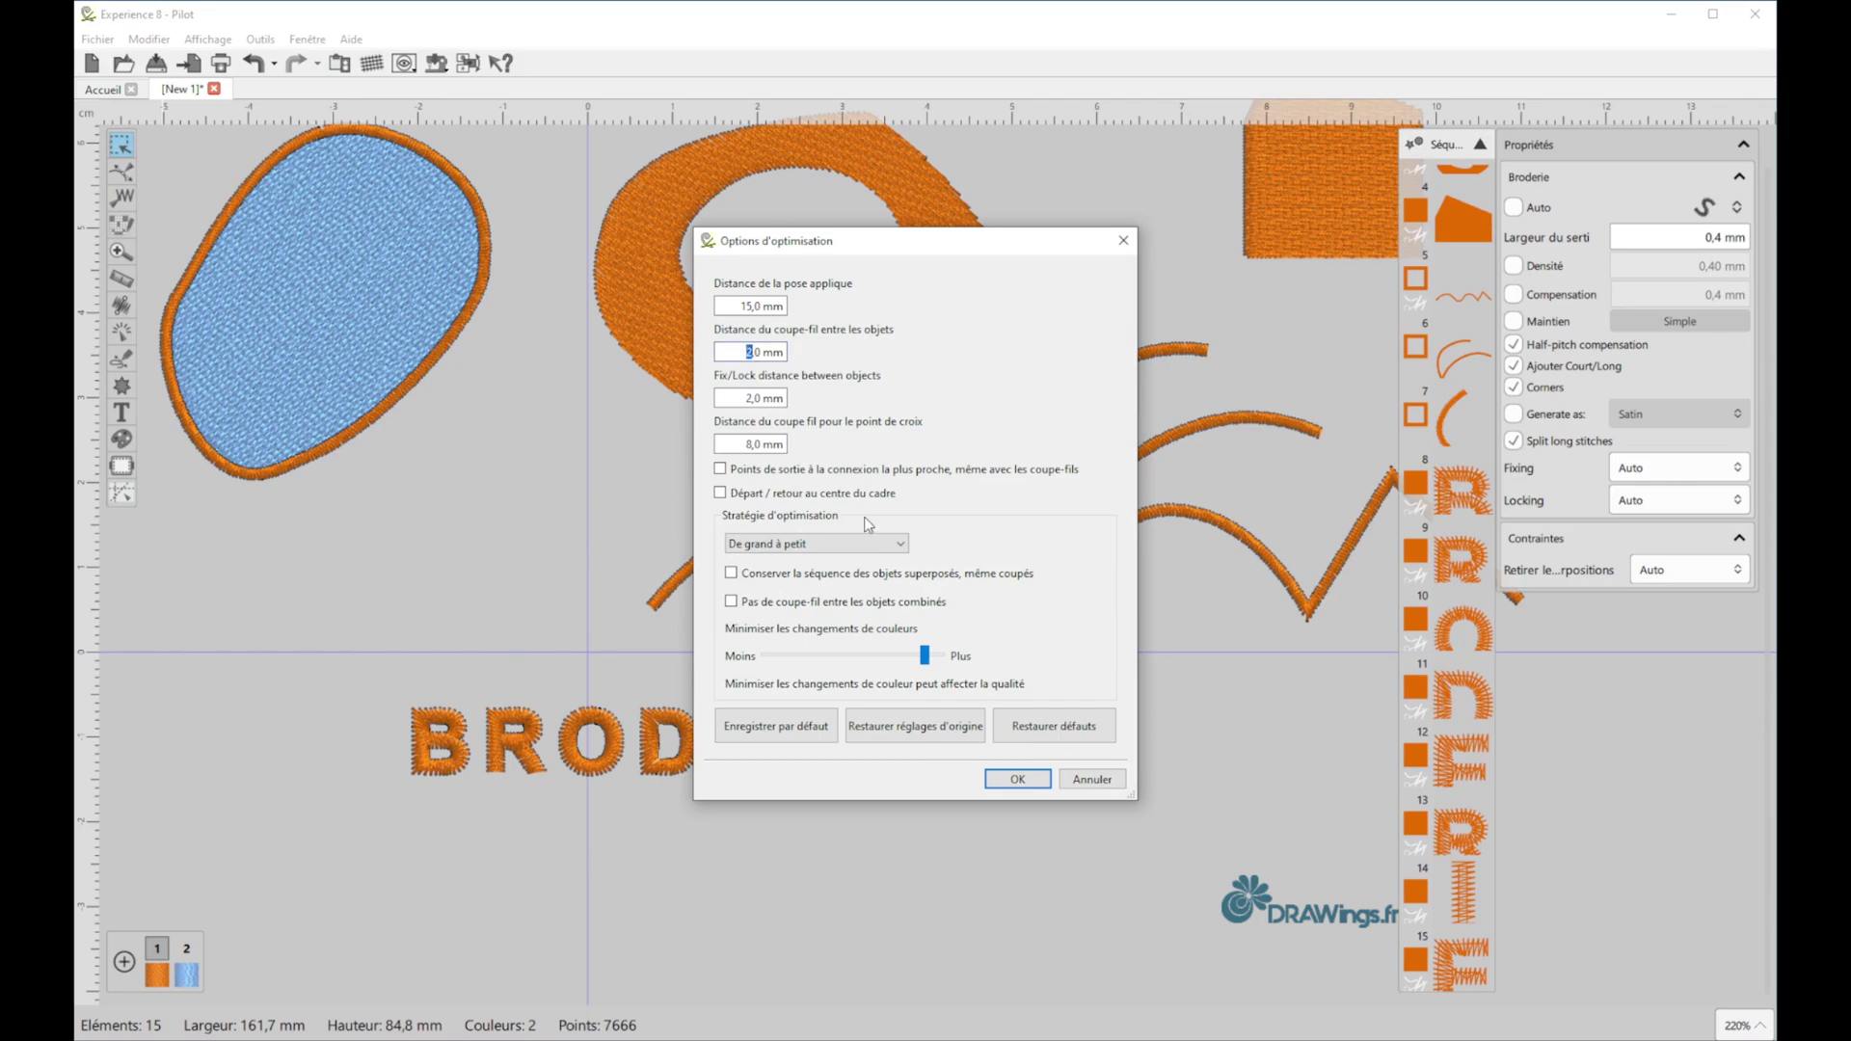
text(10)
click(1017, 778)
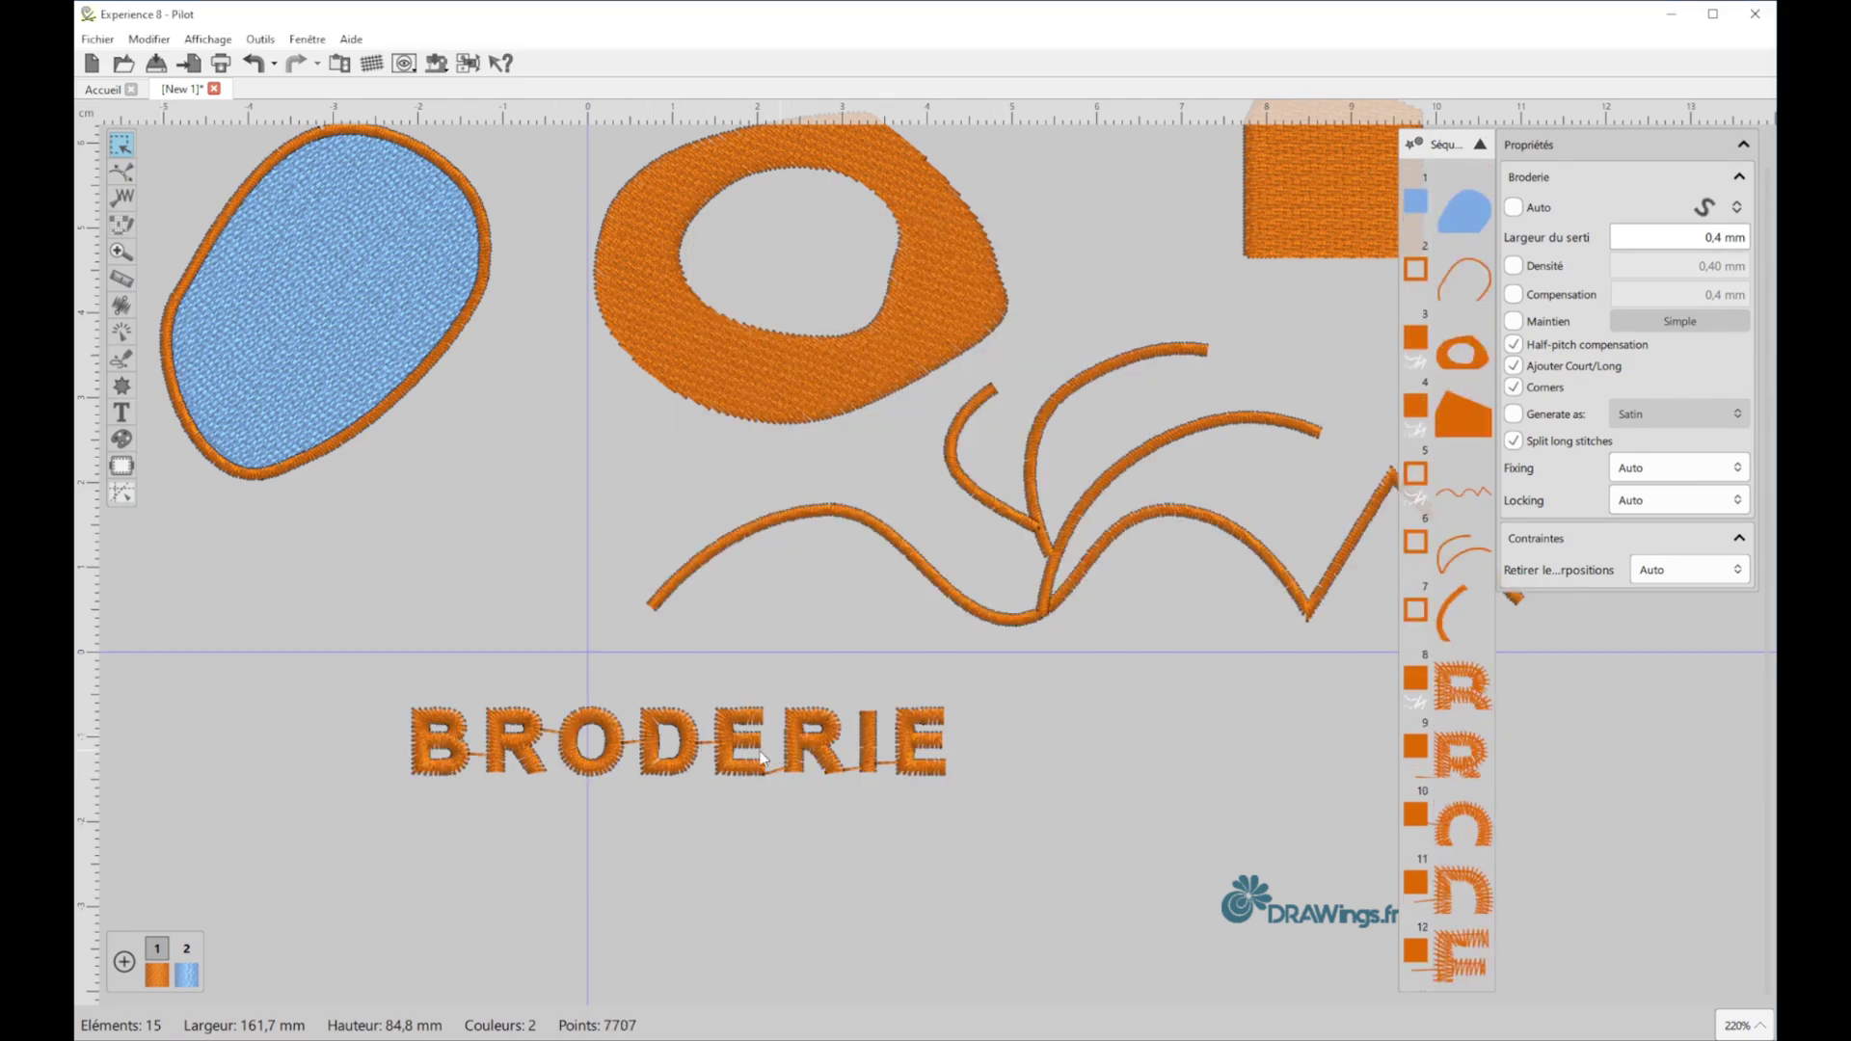
- Restore the optimisation distance for thread trims between objects to 2 mm
click(261, 40)
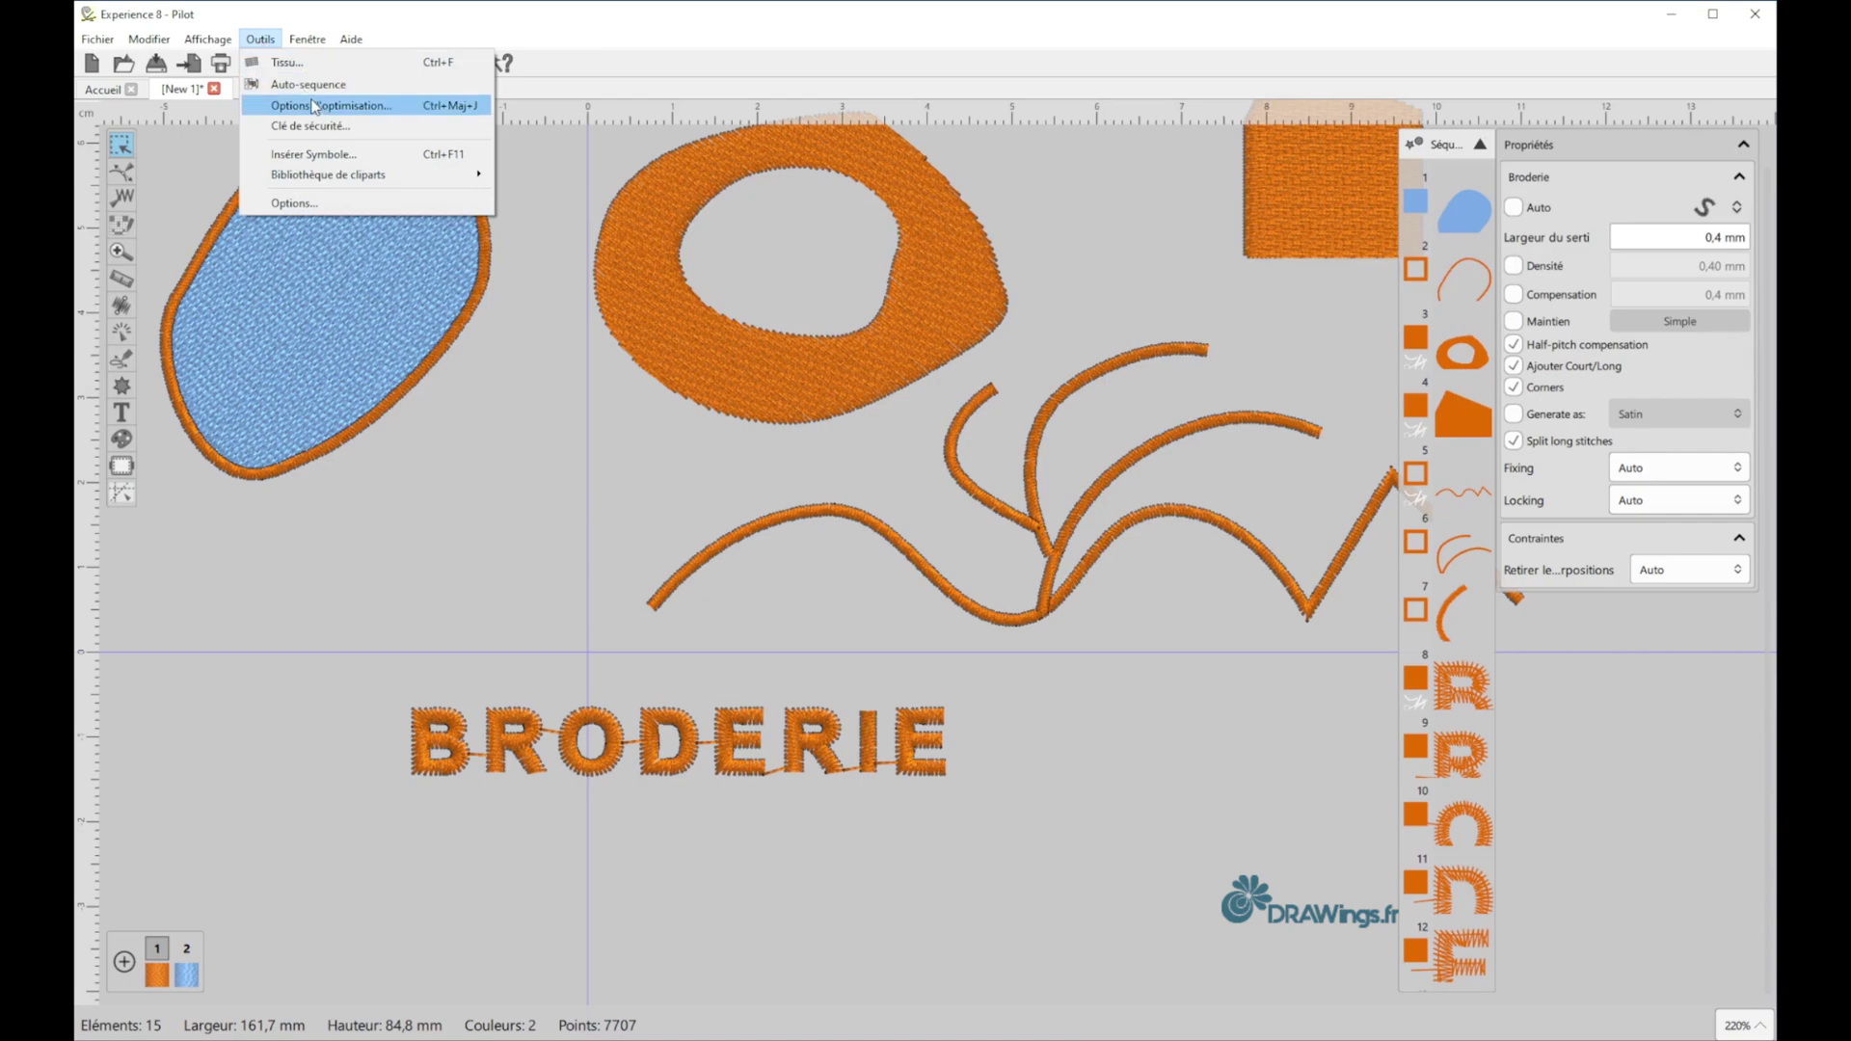
click(314, 106)
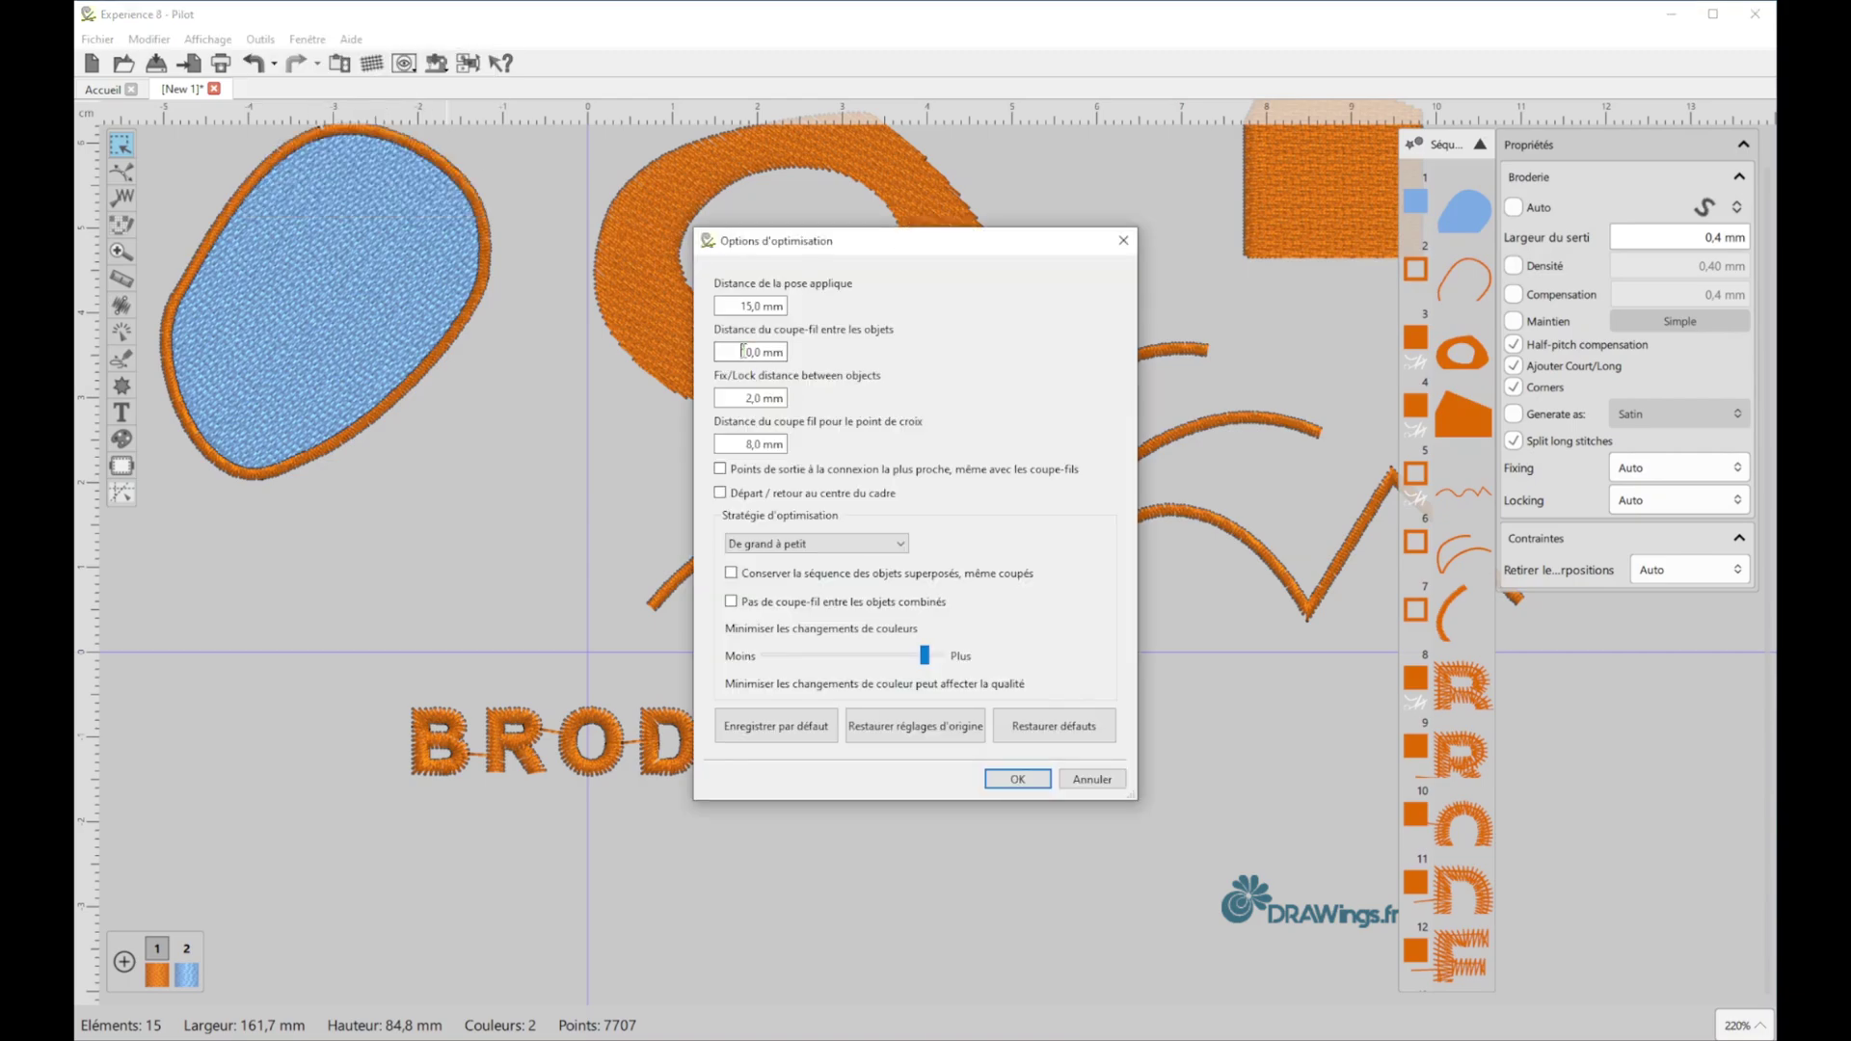
drag(742, 351, 754, 348)
text(2)
click(1014, 781)
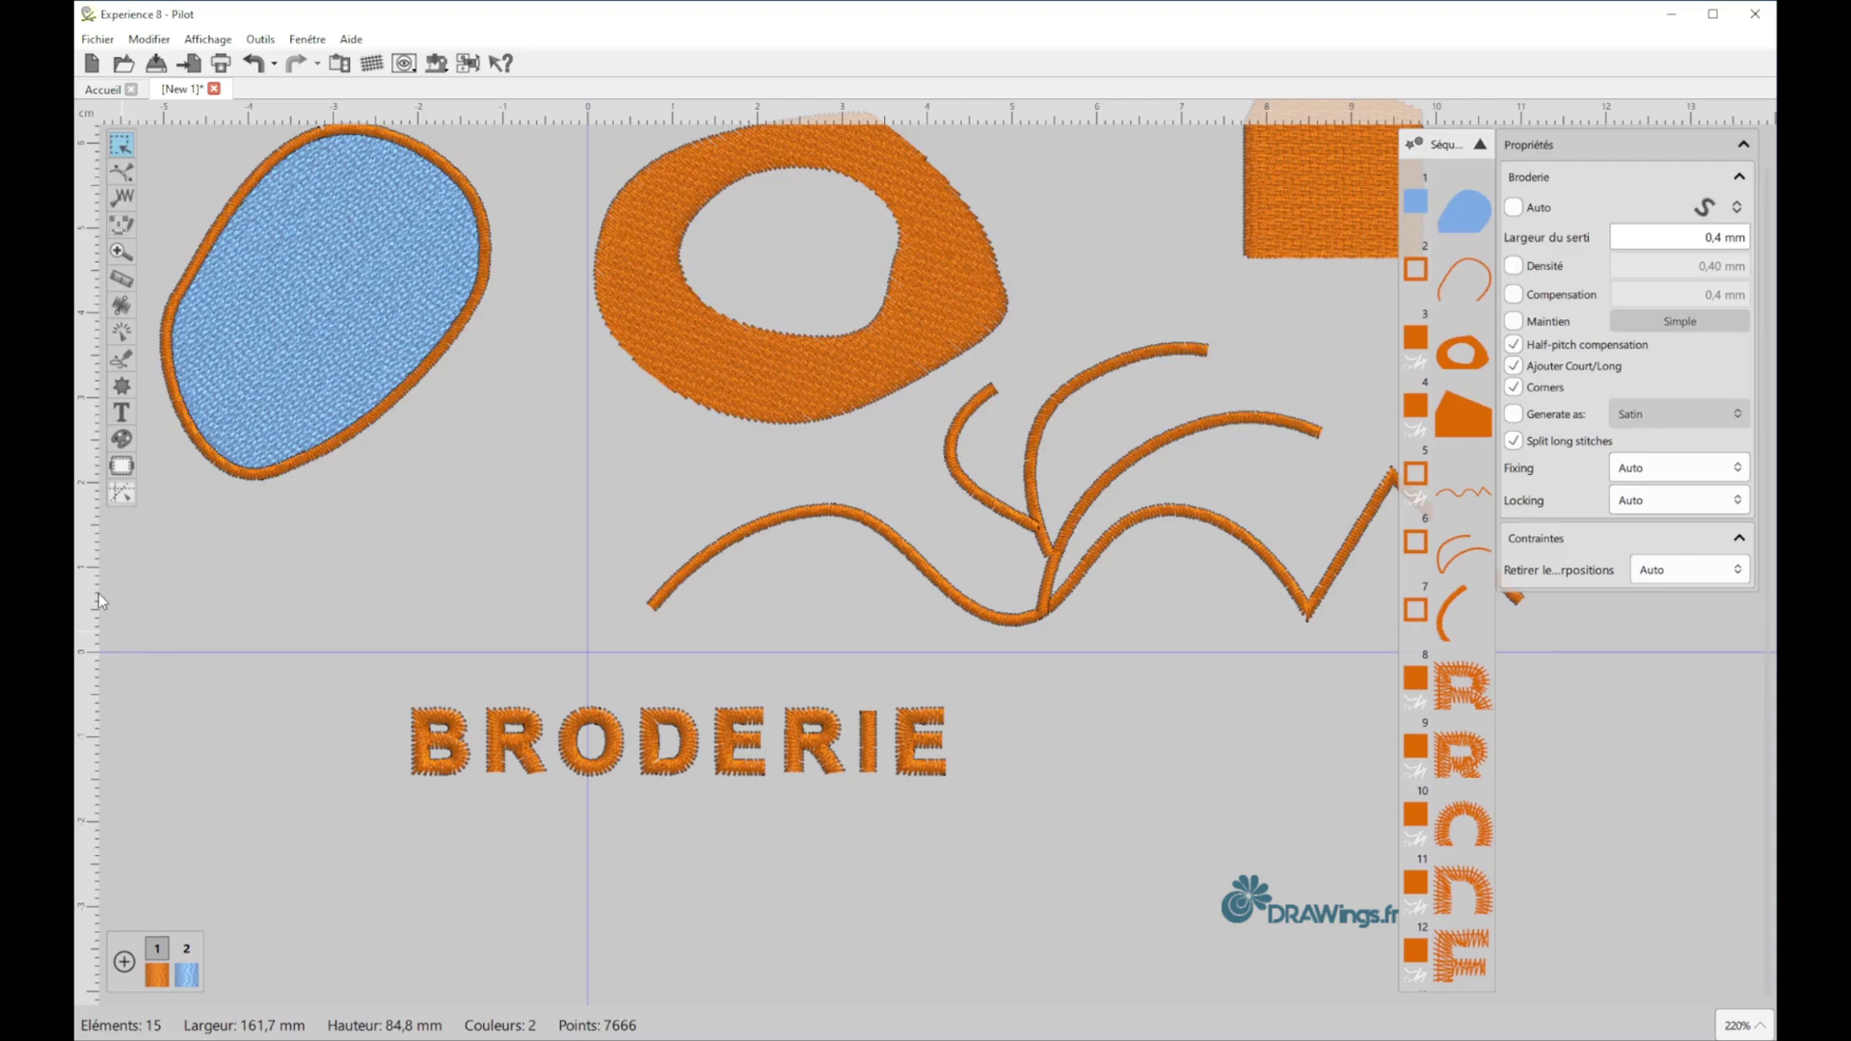
- Frame BRODERIE with two vertical guidelines at its ends and two horizontal guidelines just above and below it
drag(95, 592, 409, 603)
drag(569, 636, 945, 659)
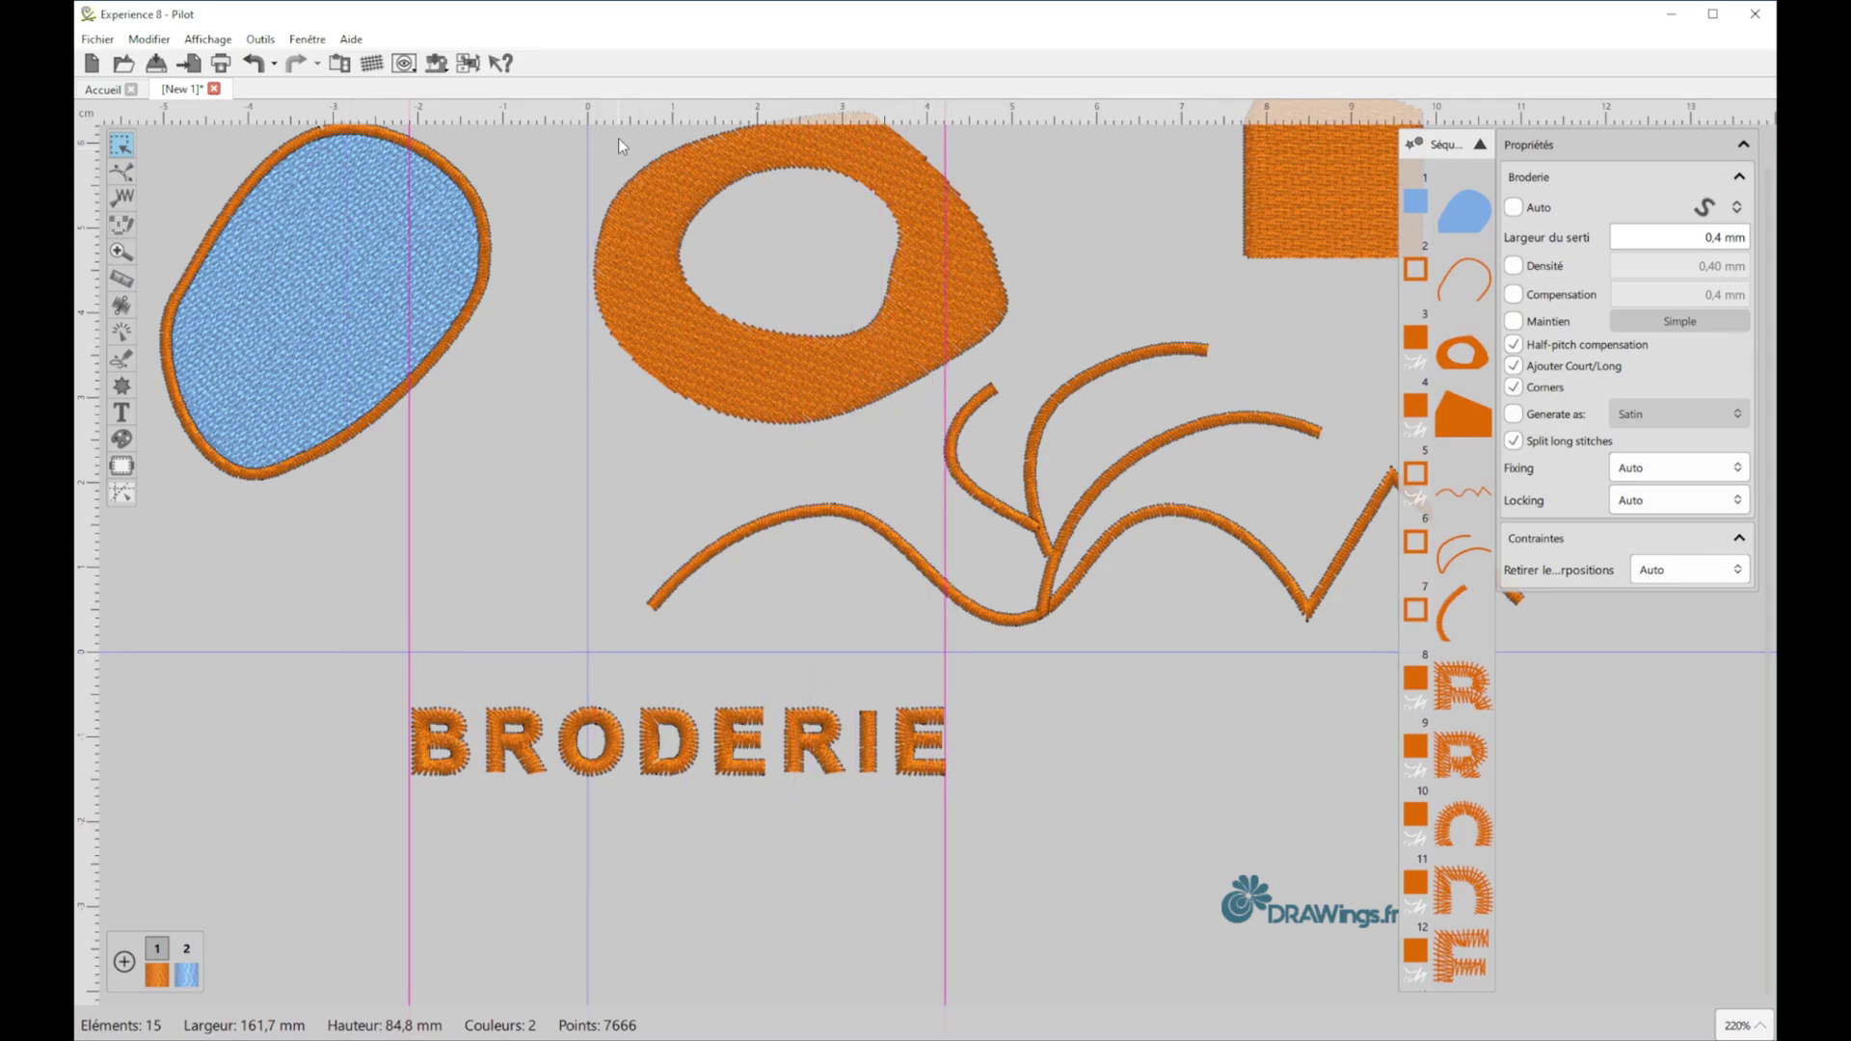
drag(608, 108, 660, 700)
drag(542, 118, 689, 784)
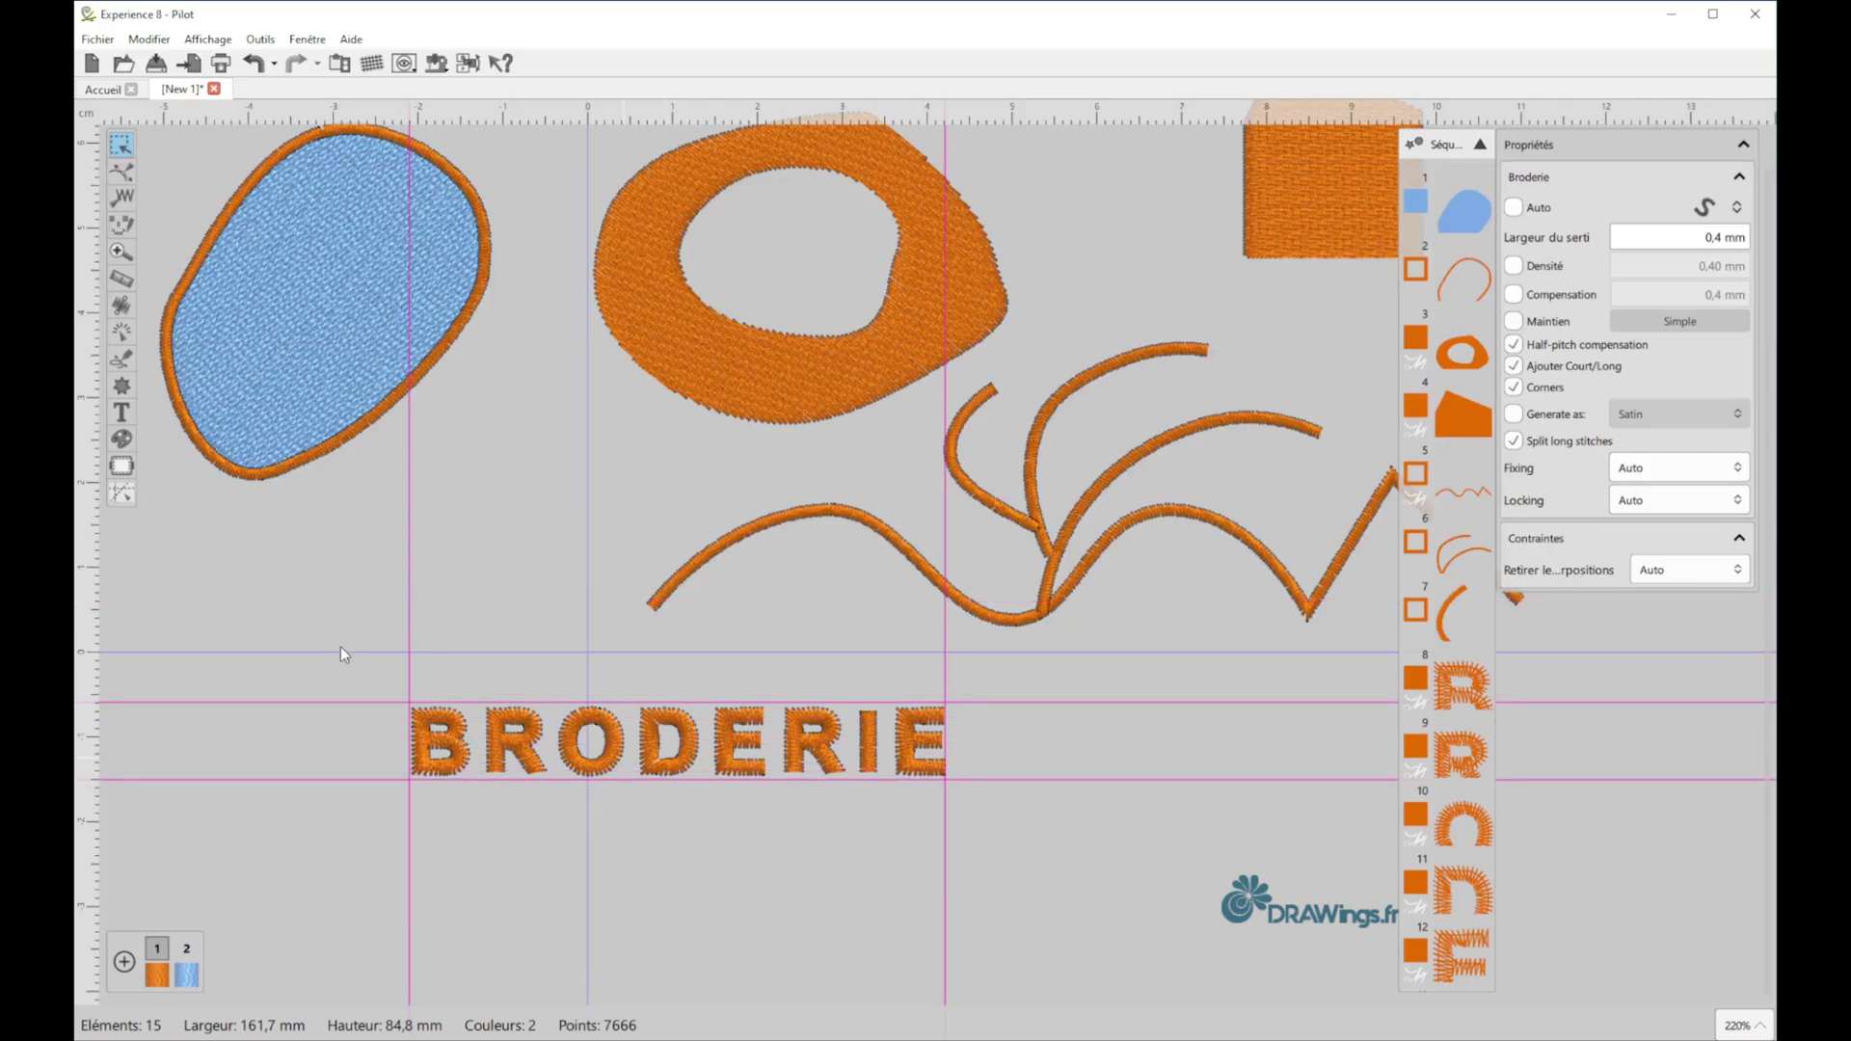
- Move the vertical guideline beside the B to about X -20.7 mm, Y 4.7 mm and rotate it to about 73°
click(123, 494)
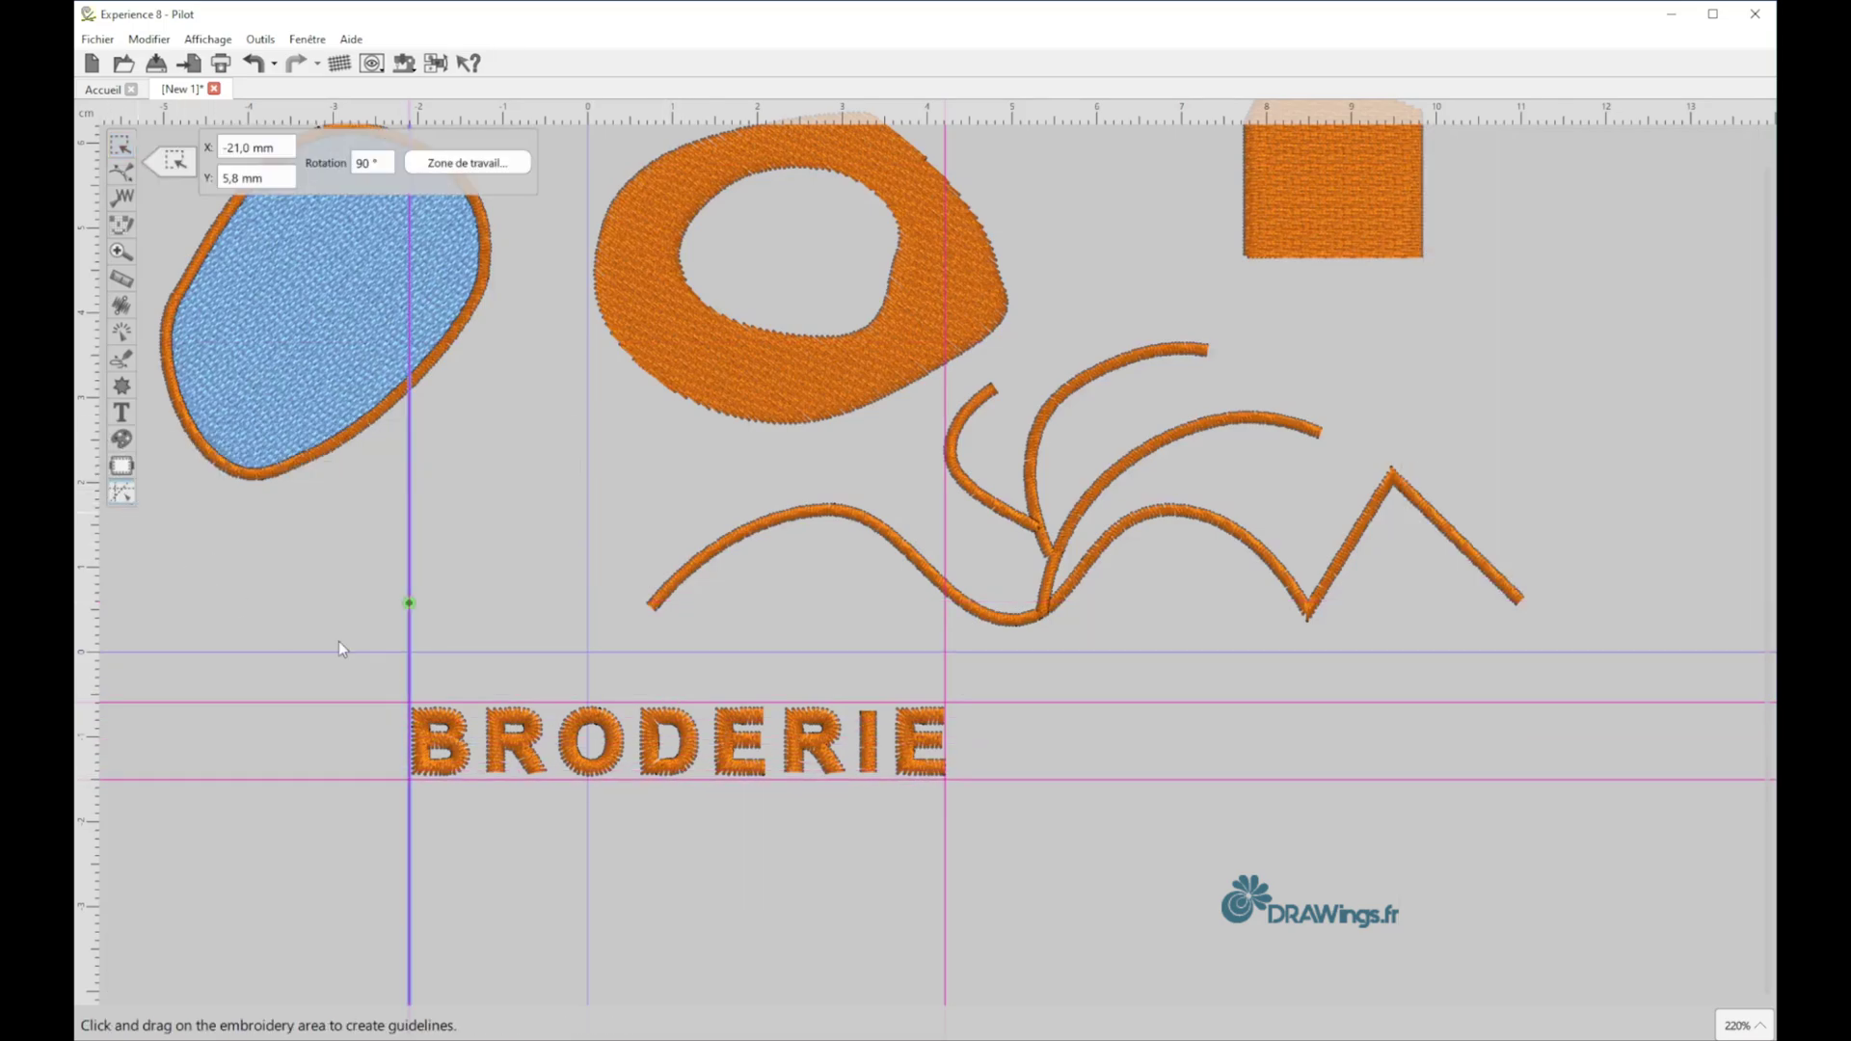
mouse_move(406, 605)
mouse_down()
mouse_move(458, 606)
mouse_move(412, 612)
mouse_up()
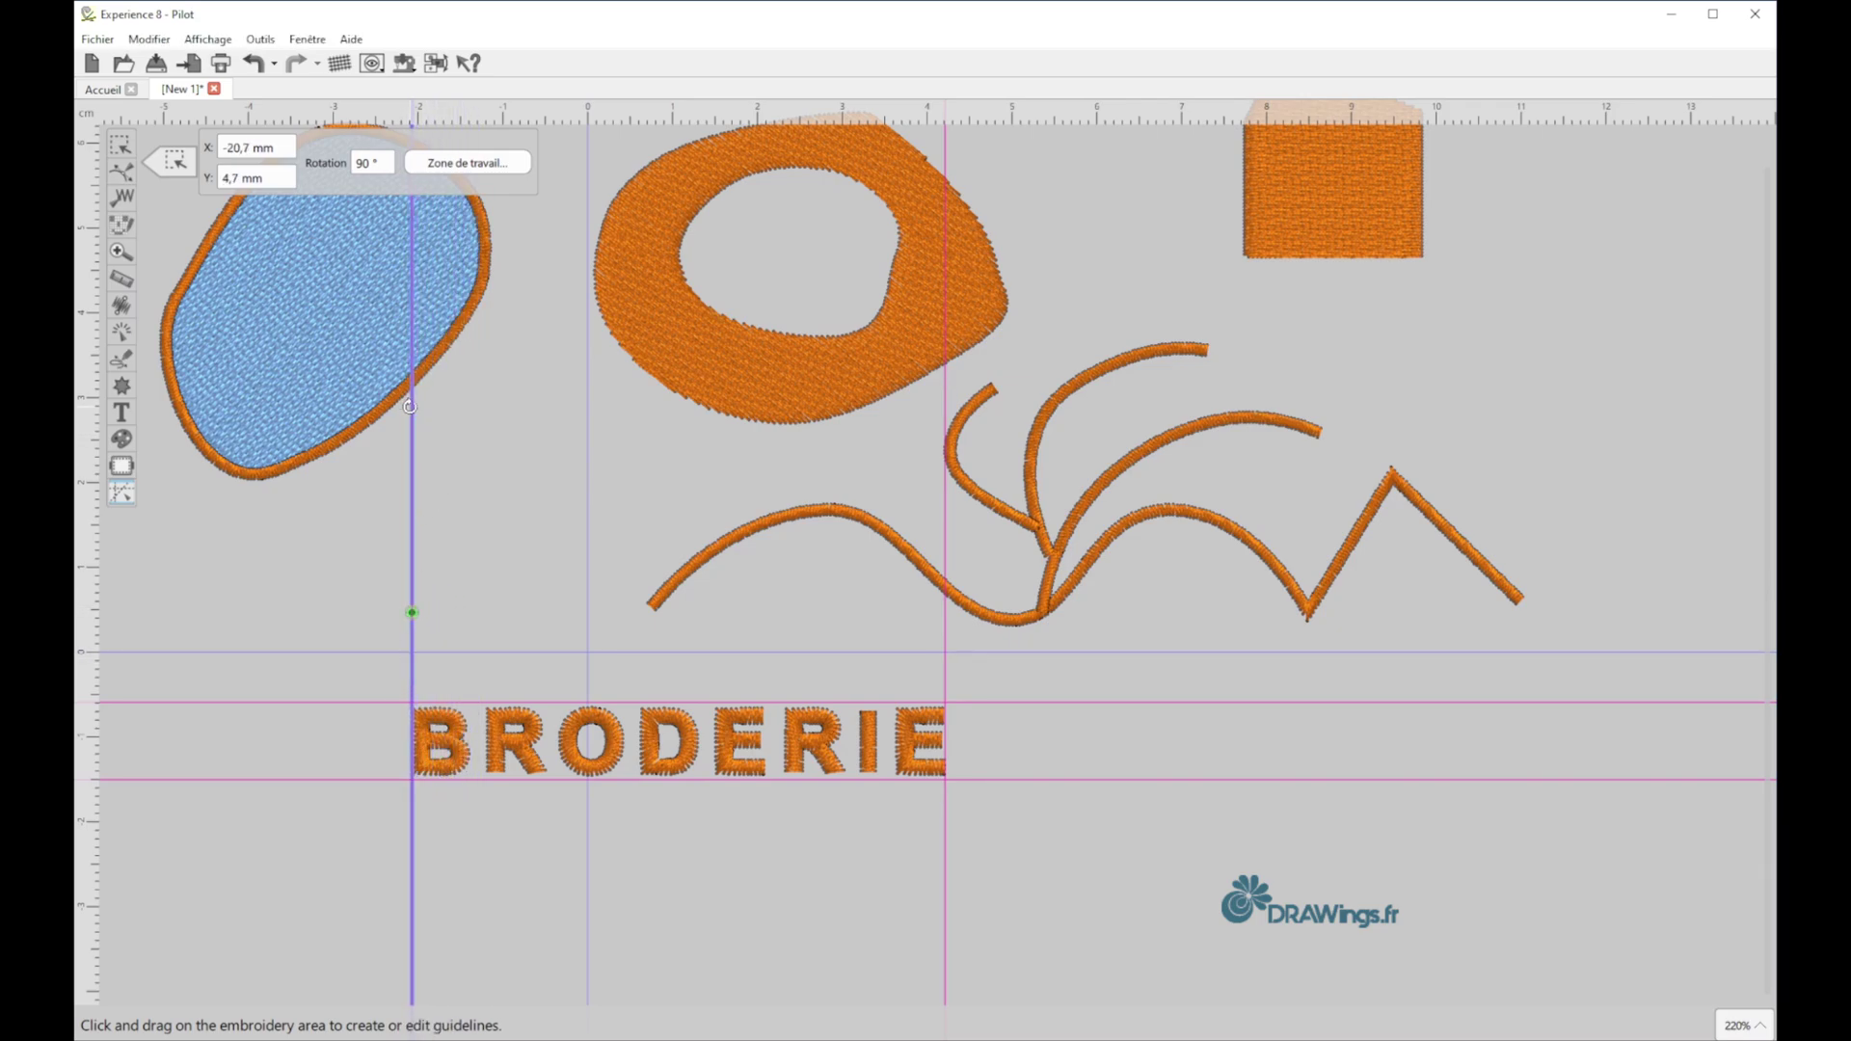
drag(409, 406, 489, 354)
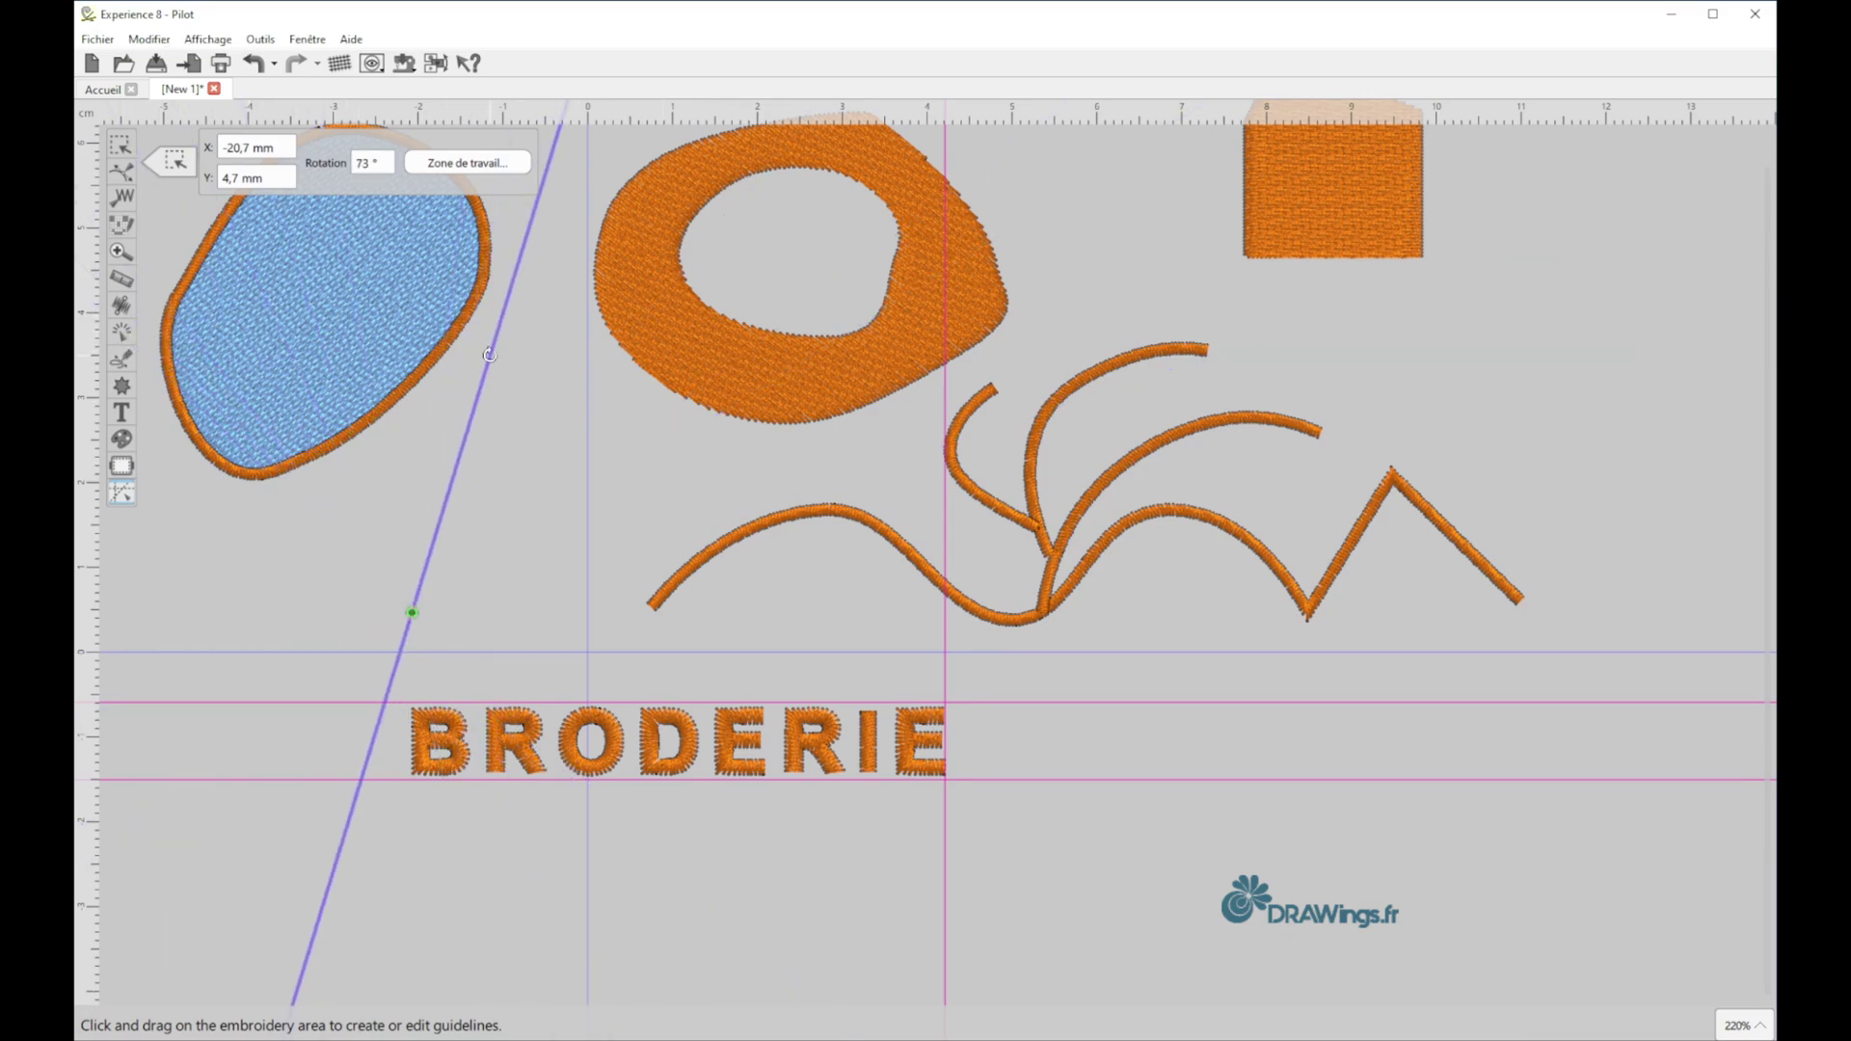
click(126, 147)
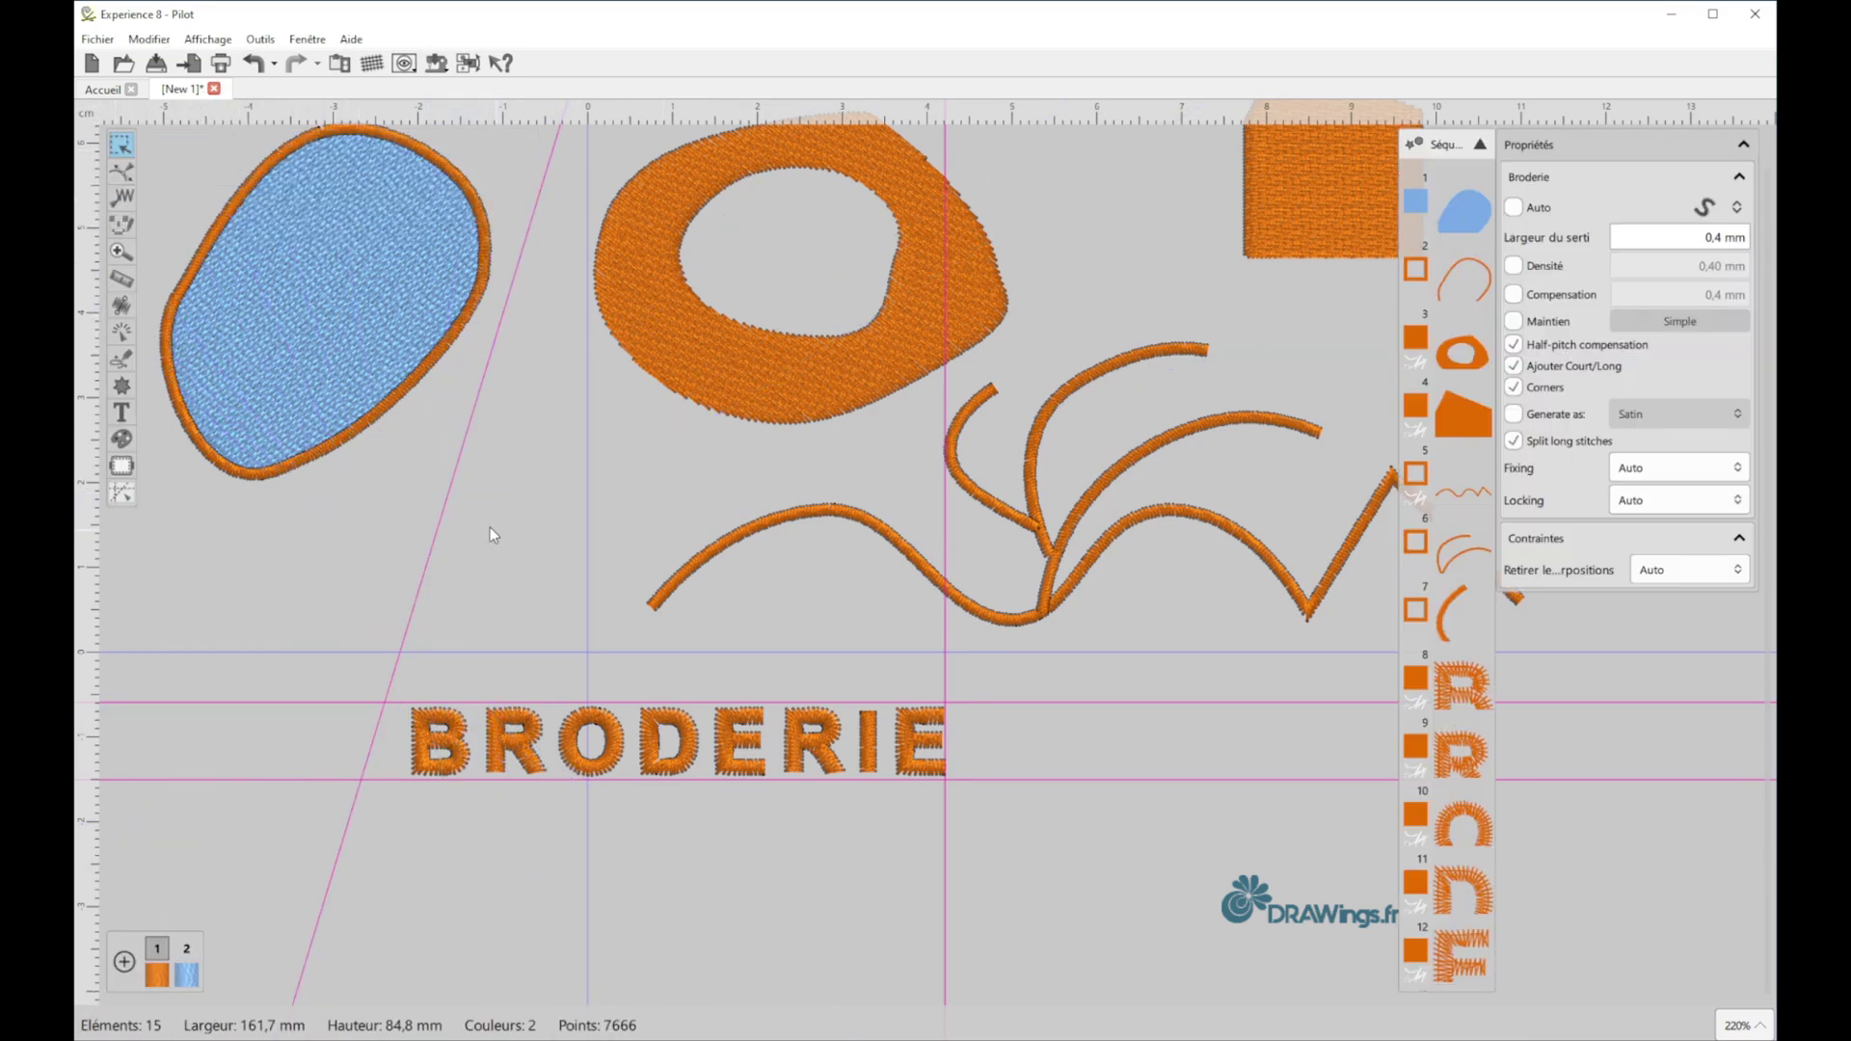
- Delete the slanted guideline and the three other guidelines around BRODERIE, and return to the selection tool
click(123, 493)
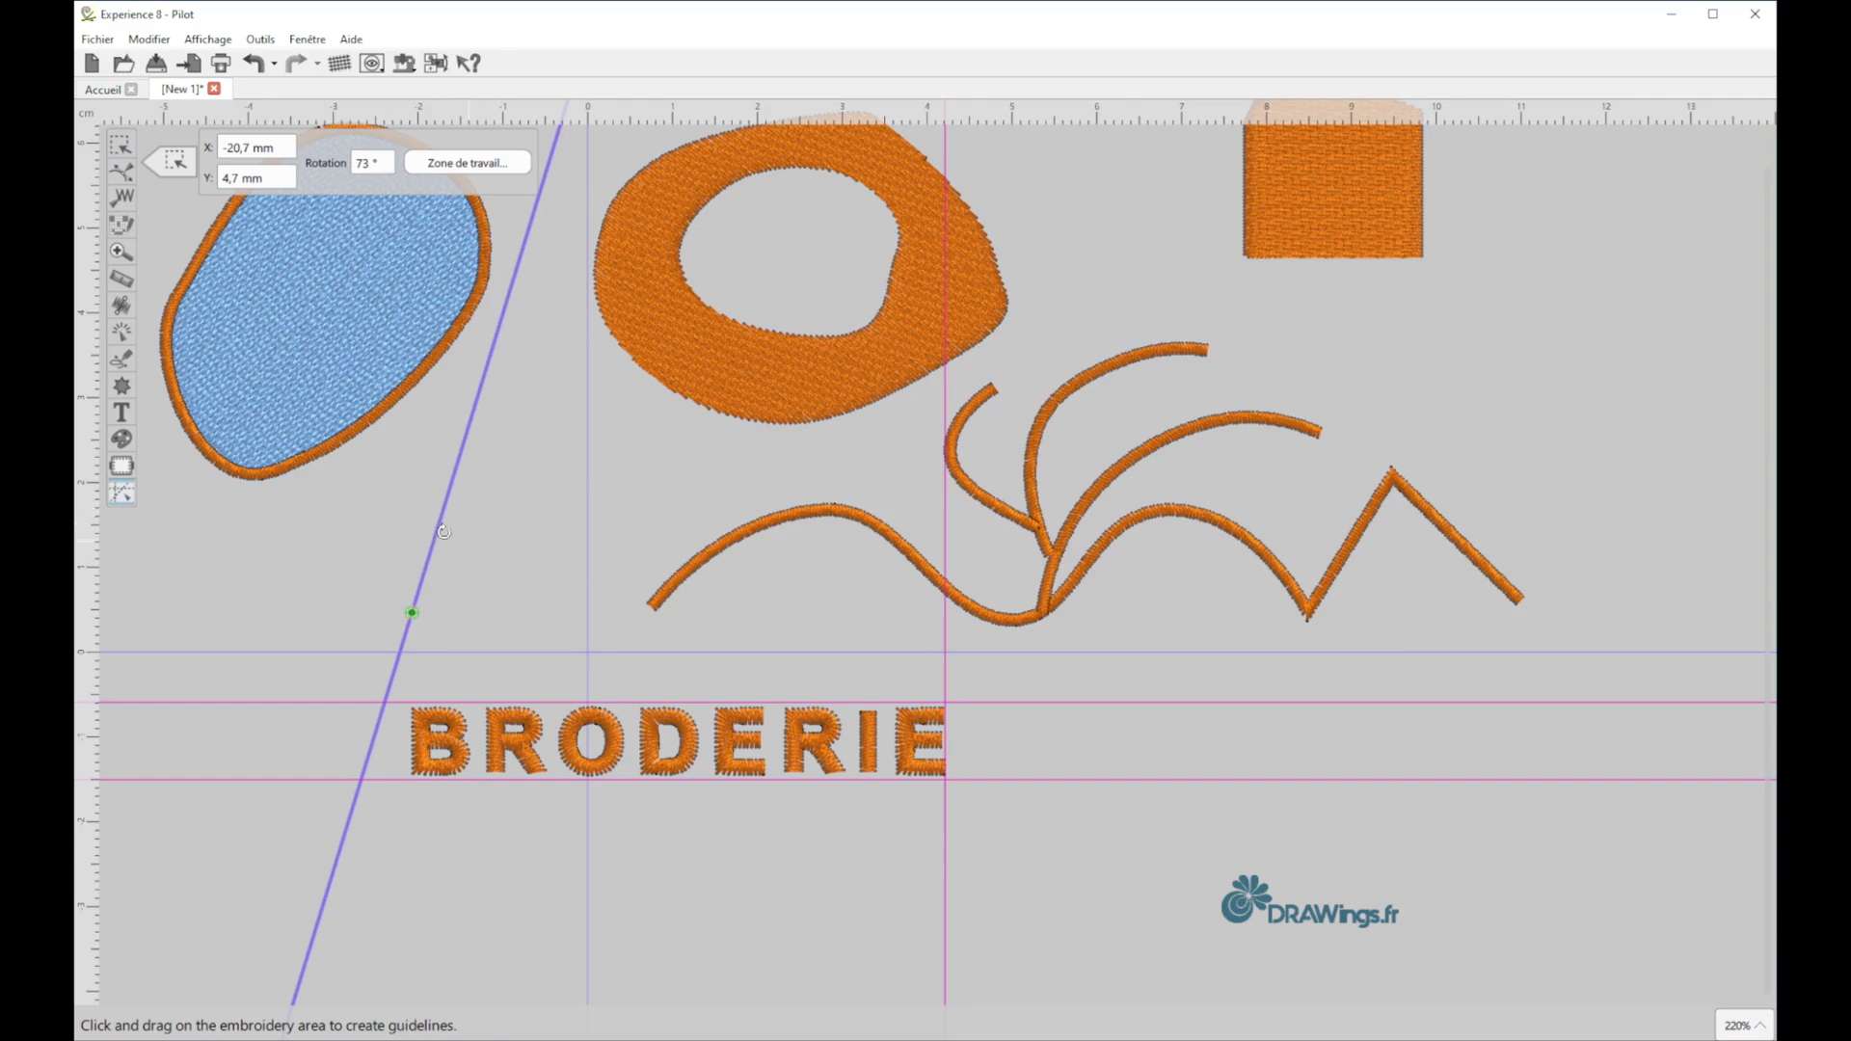
key(Delete)
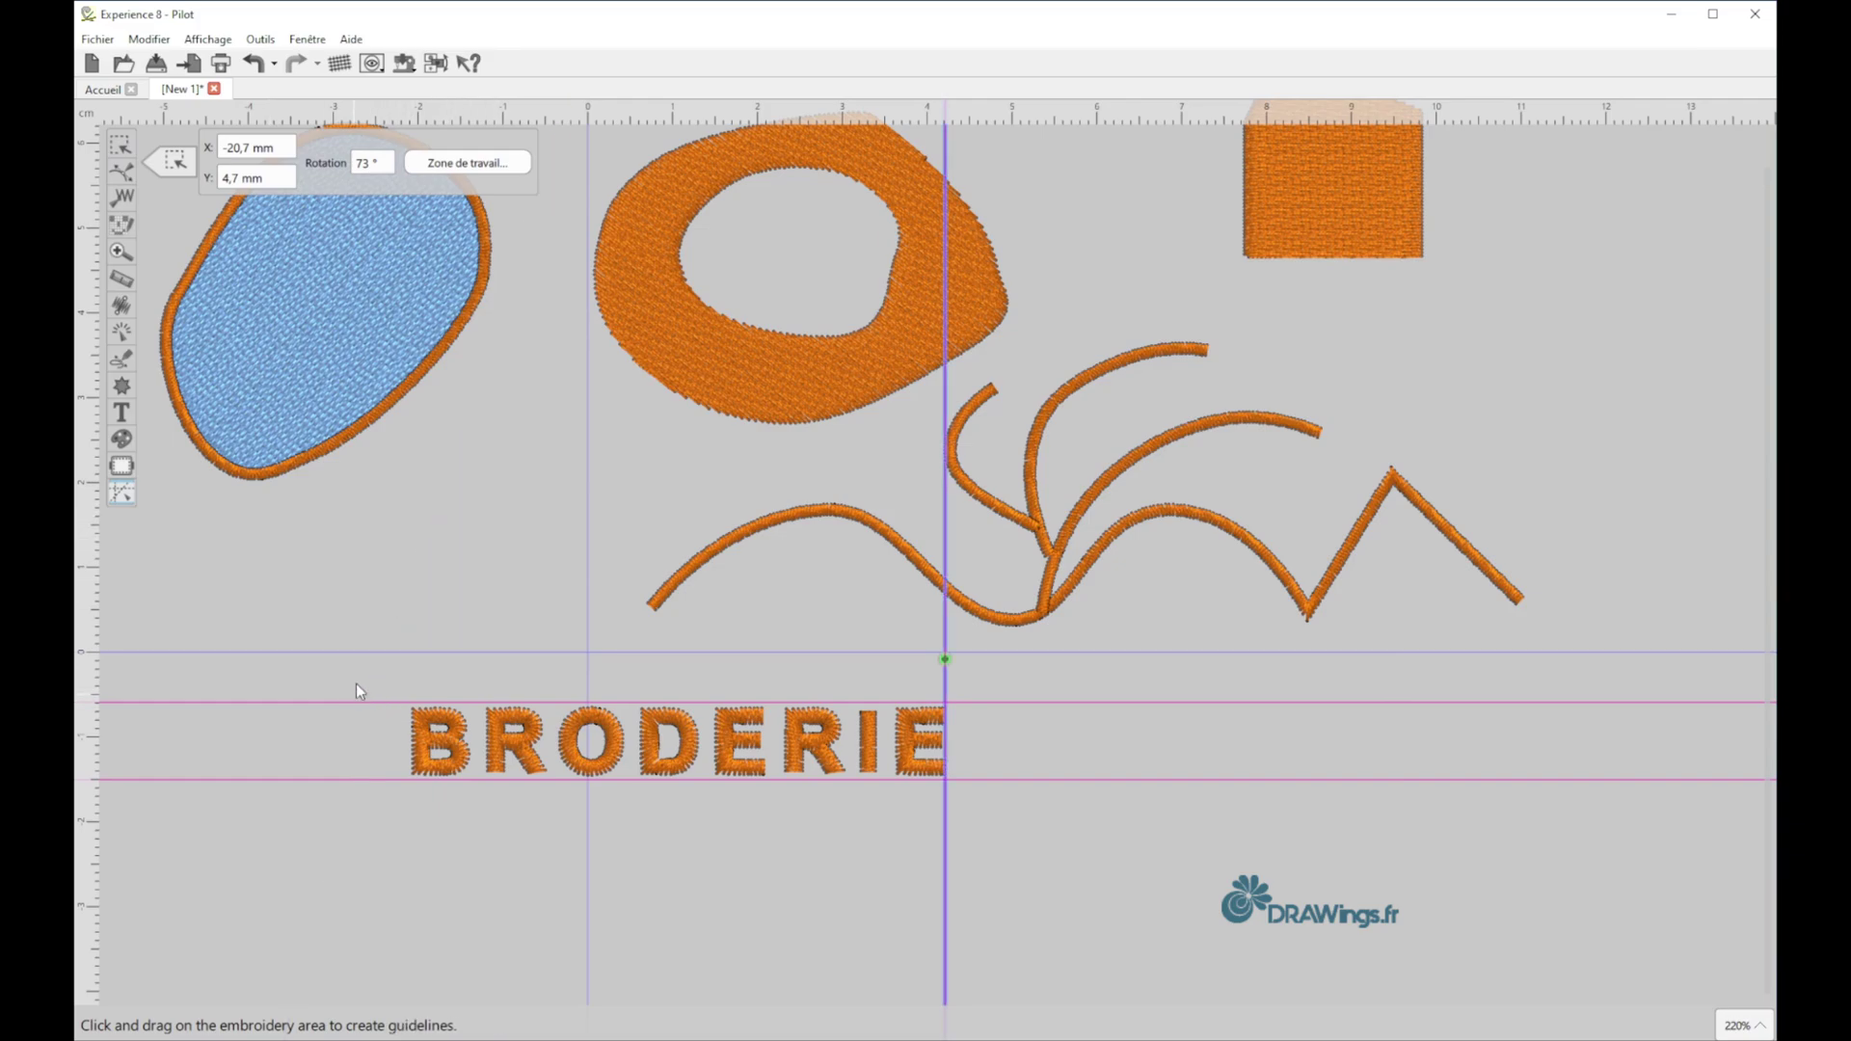
drag(356, 691, 349, 742)
click(340, 779)
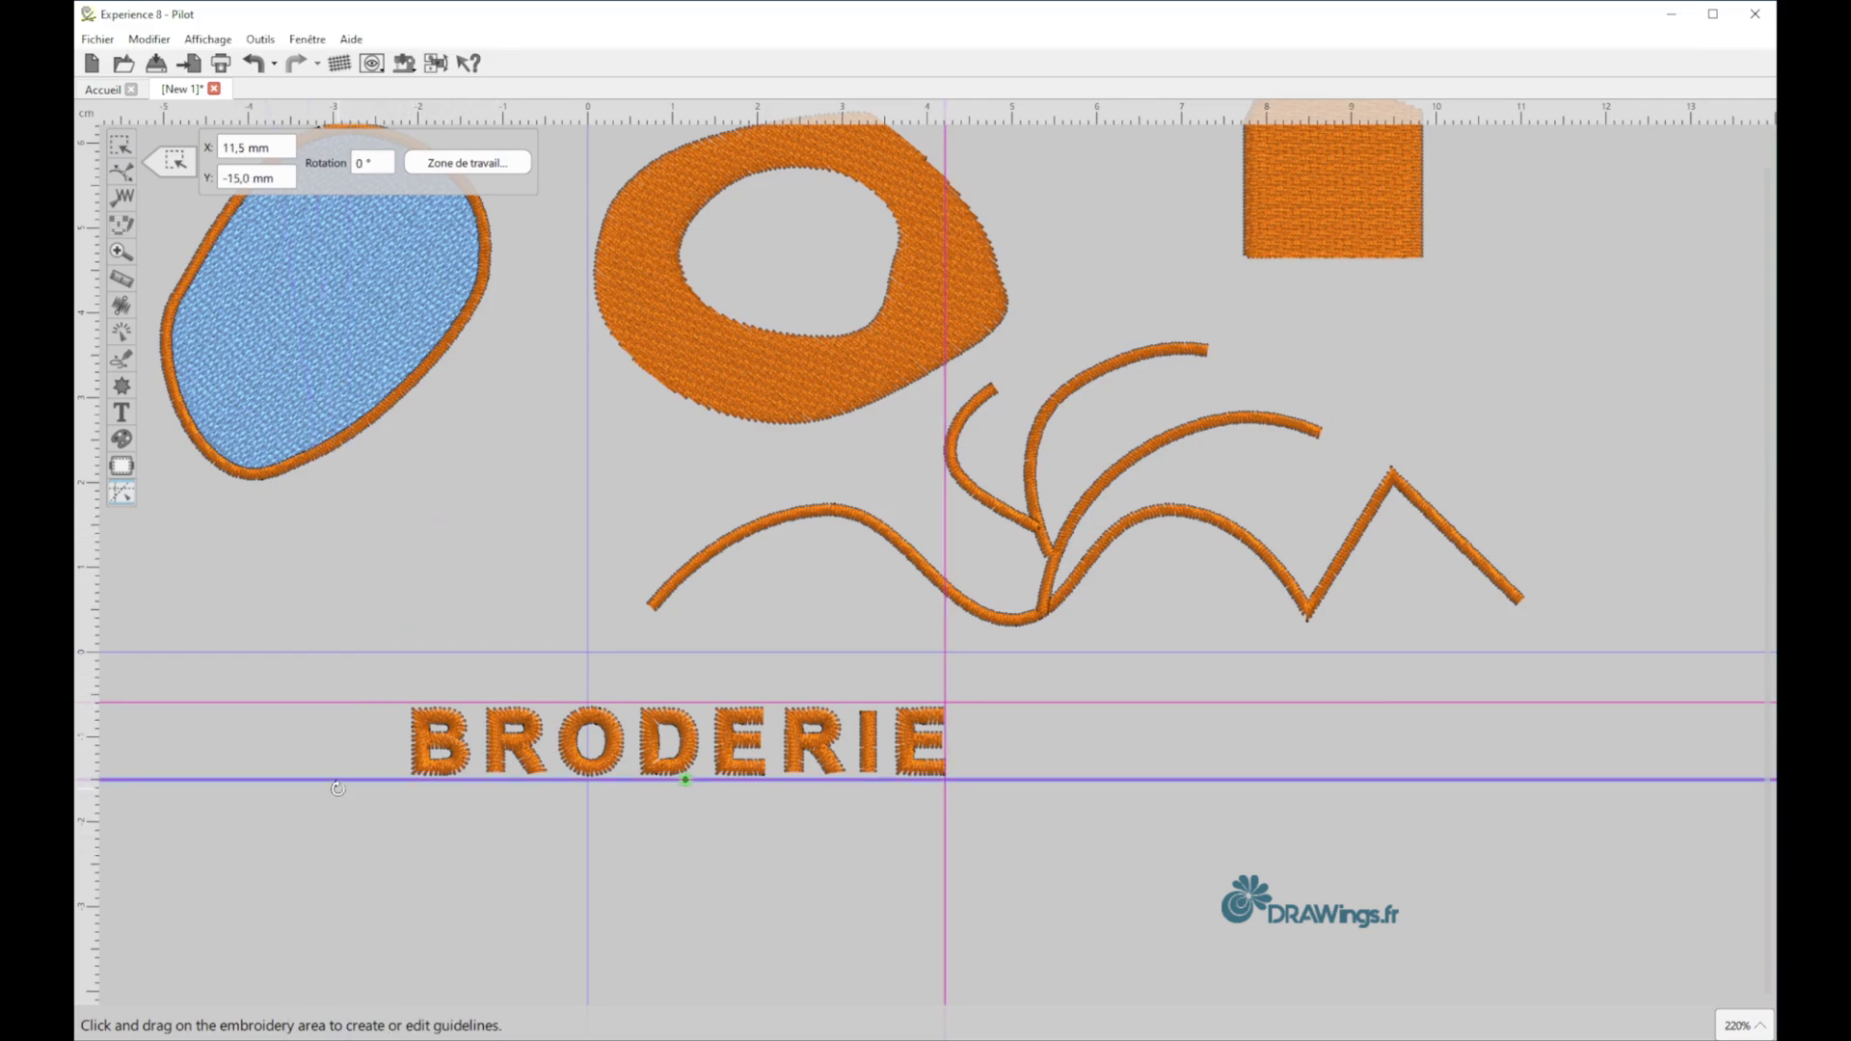
key(Delete)
key(Delete)
key(Delete)
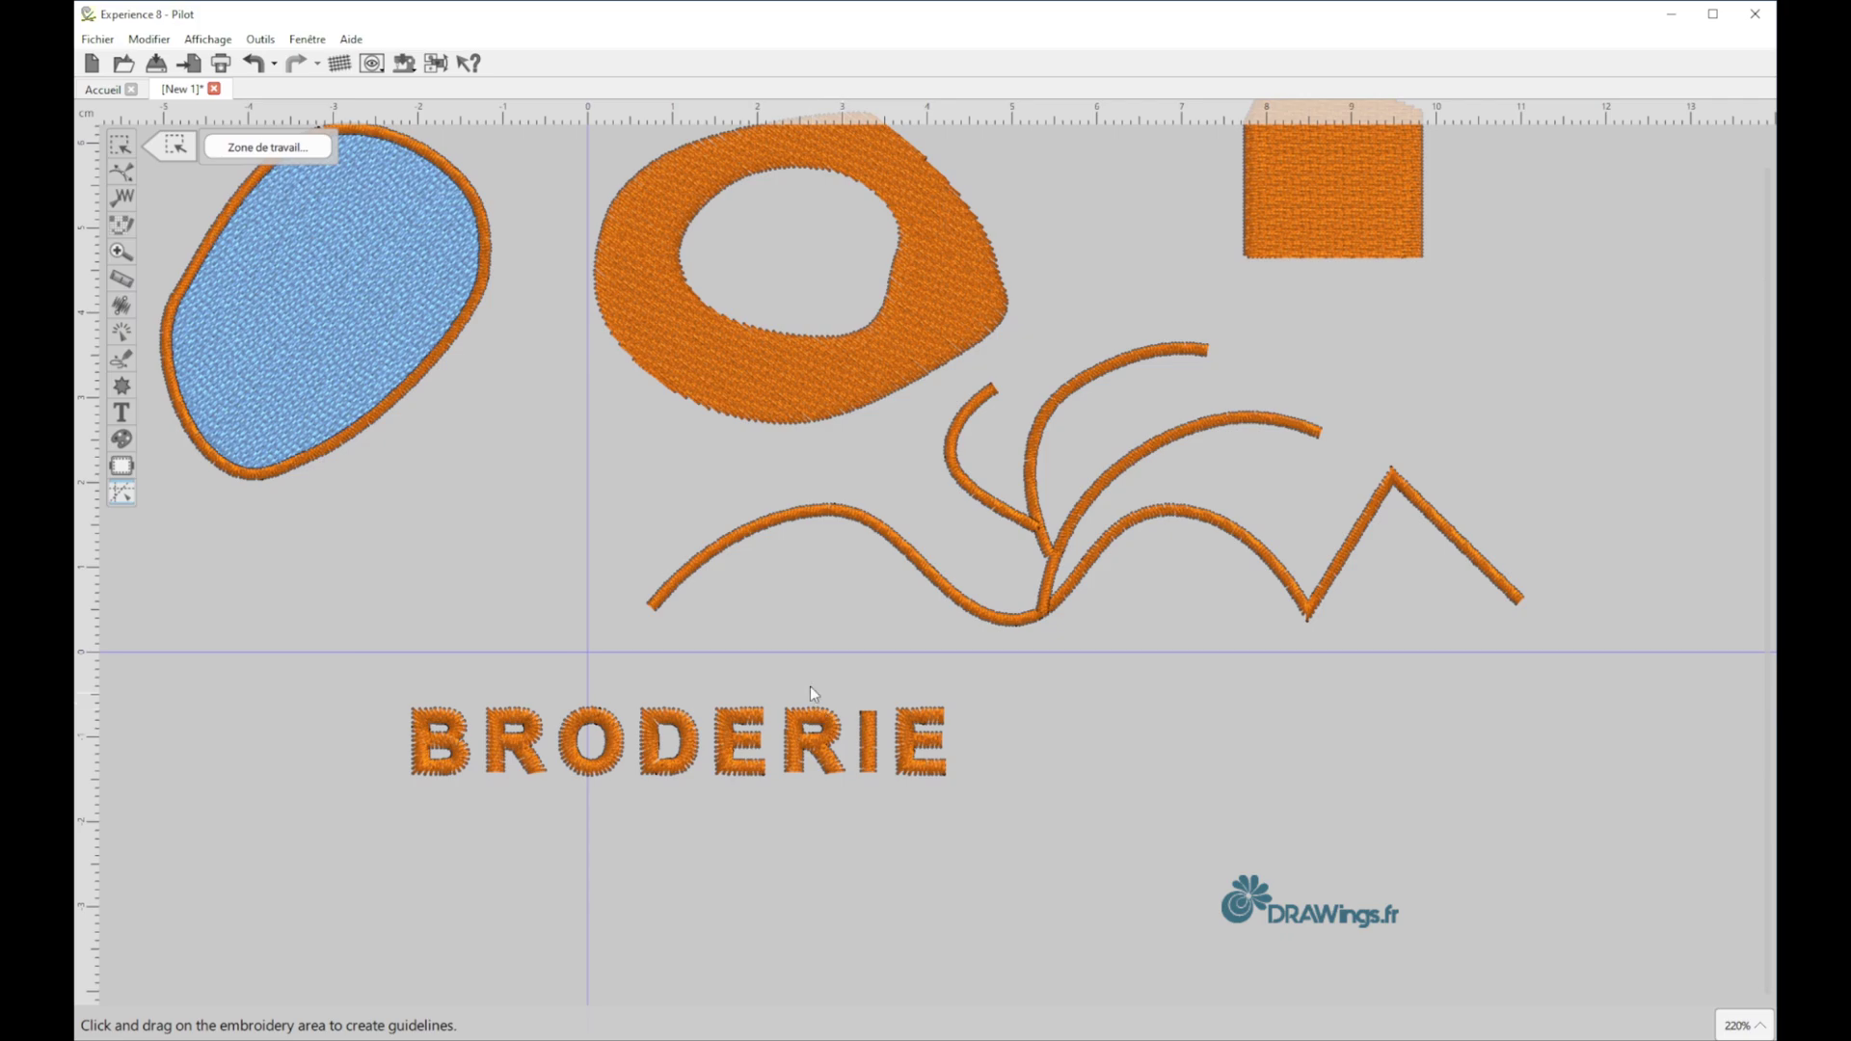
click(121, 144)
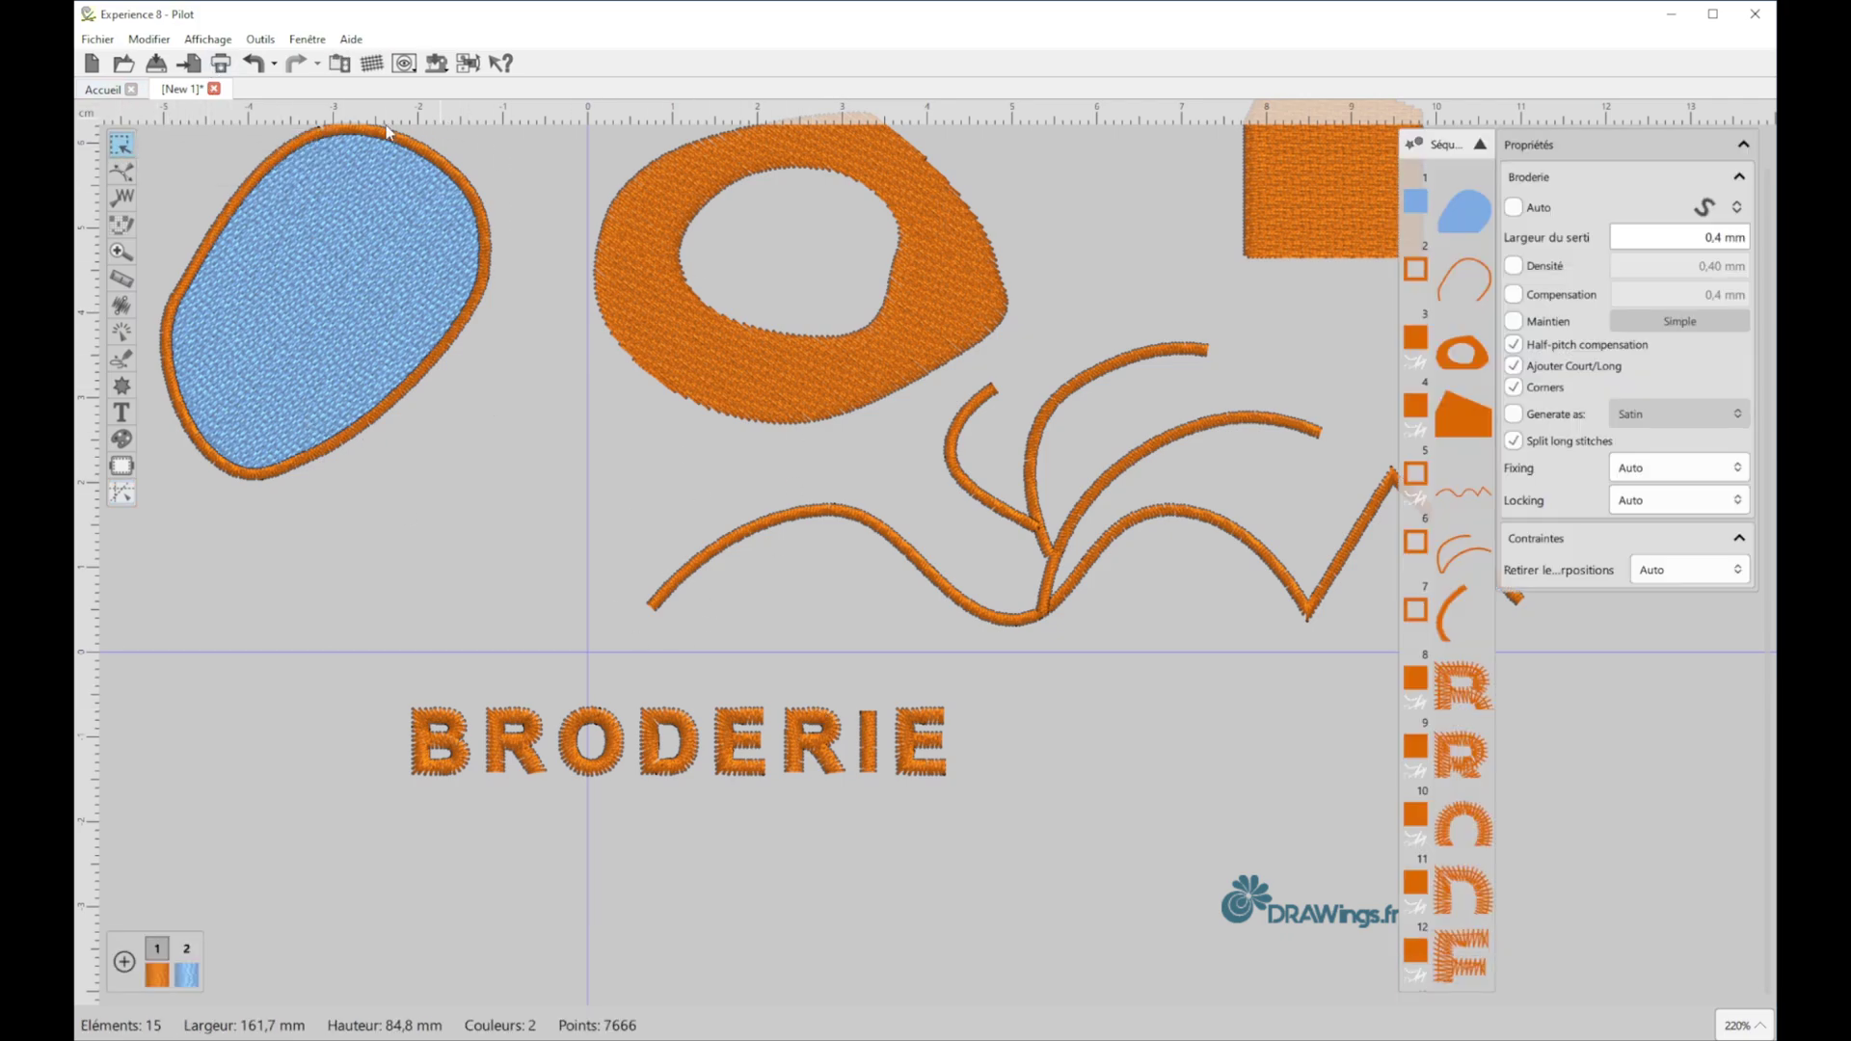
- Close the current embroidery document without saving its changes
click(214, 89)
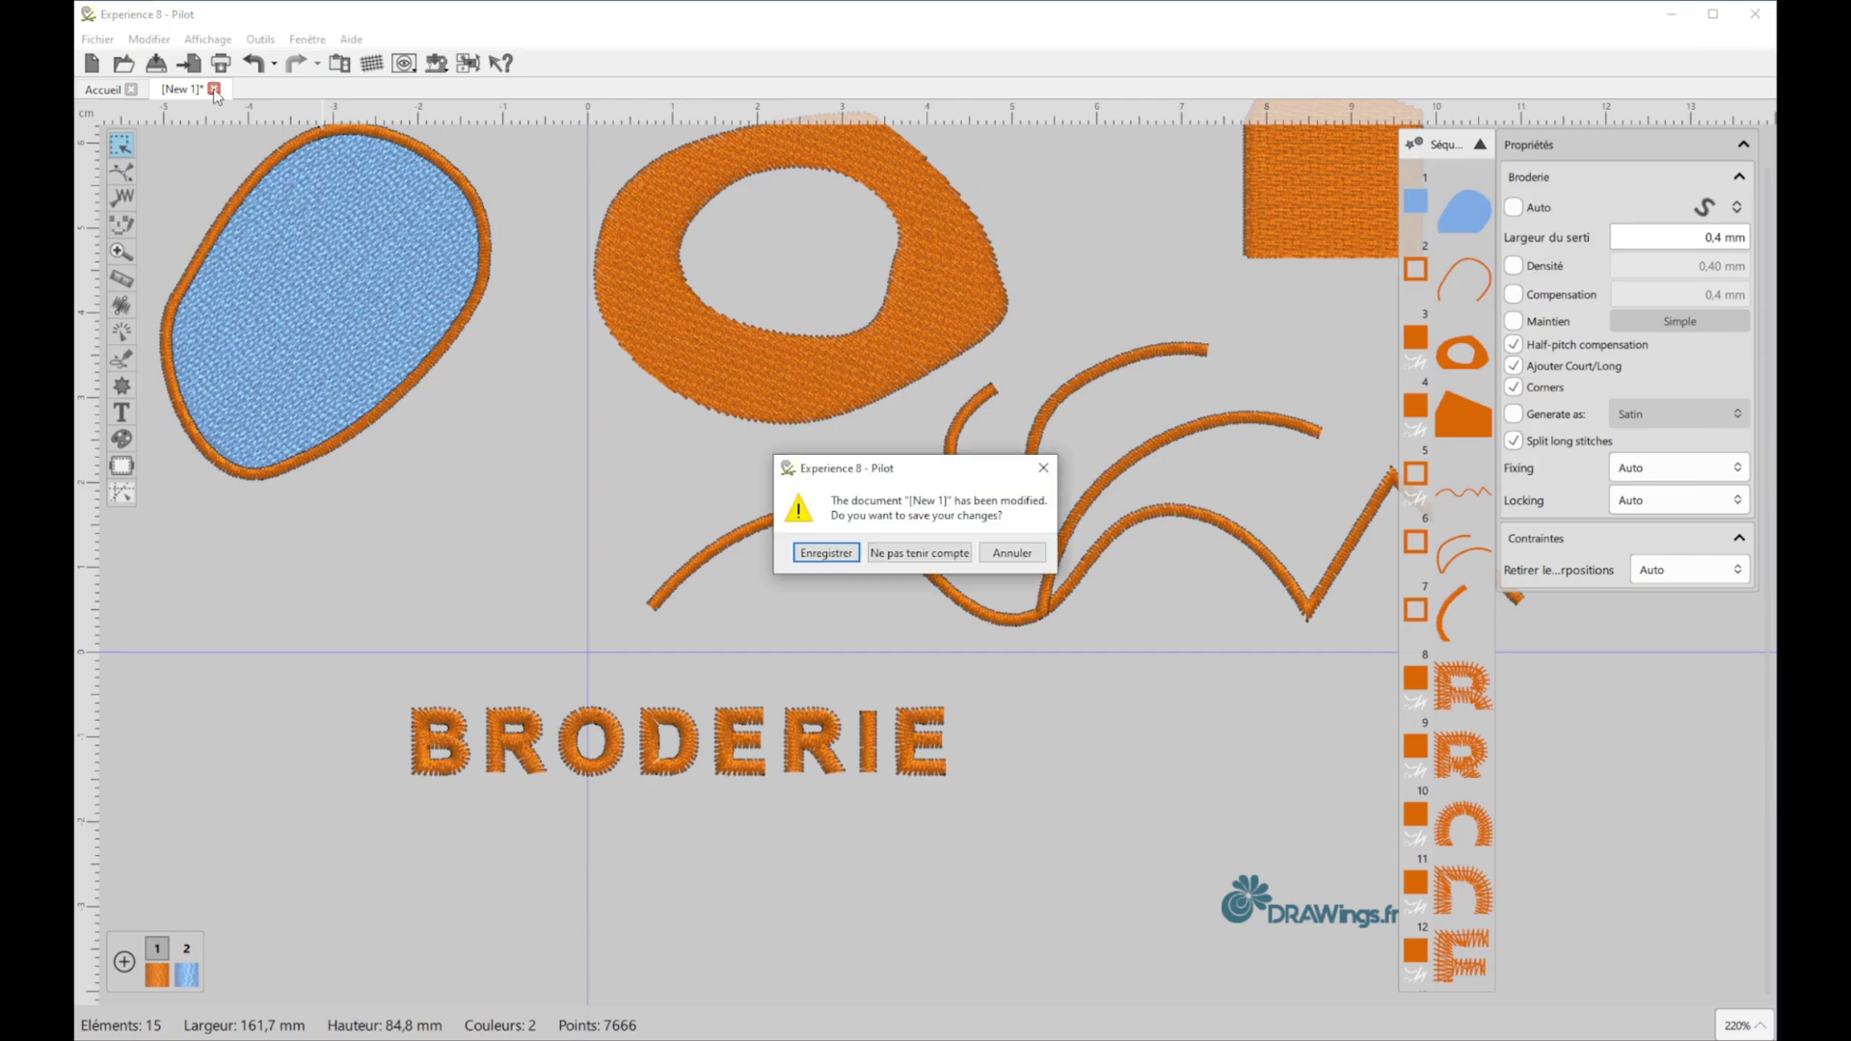
click(938, 557)
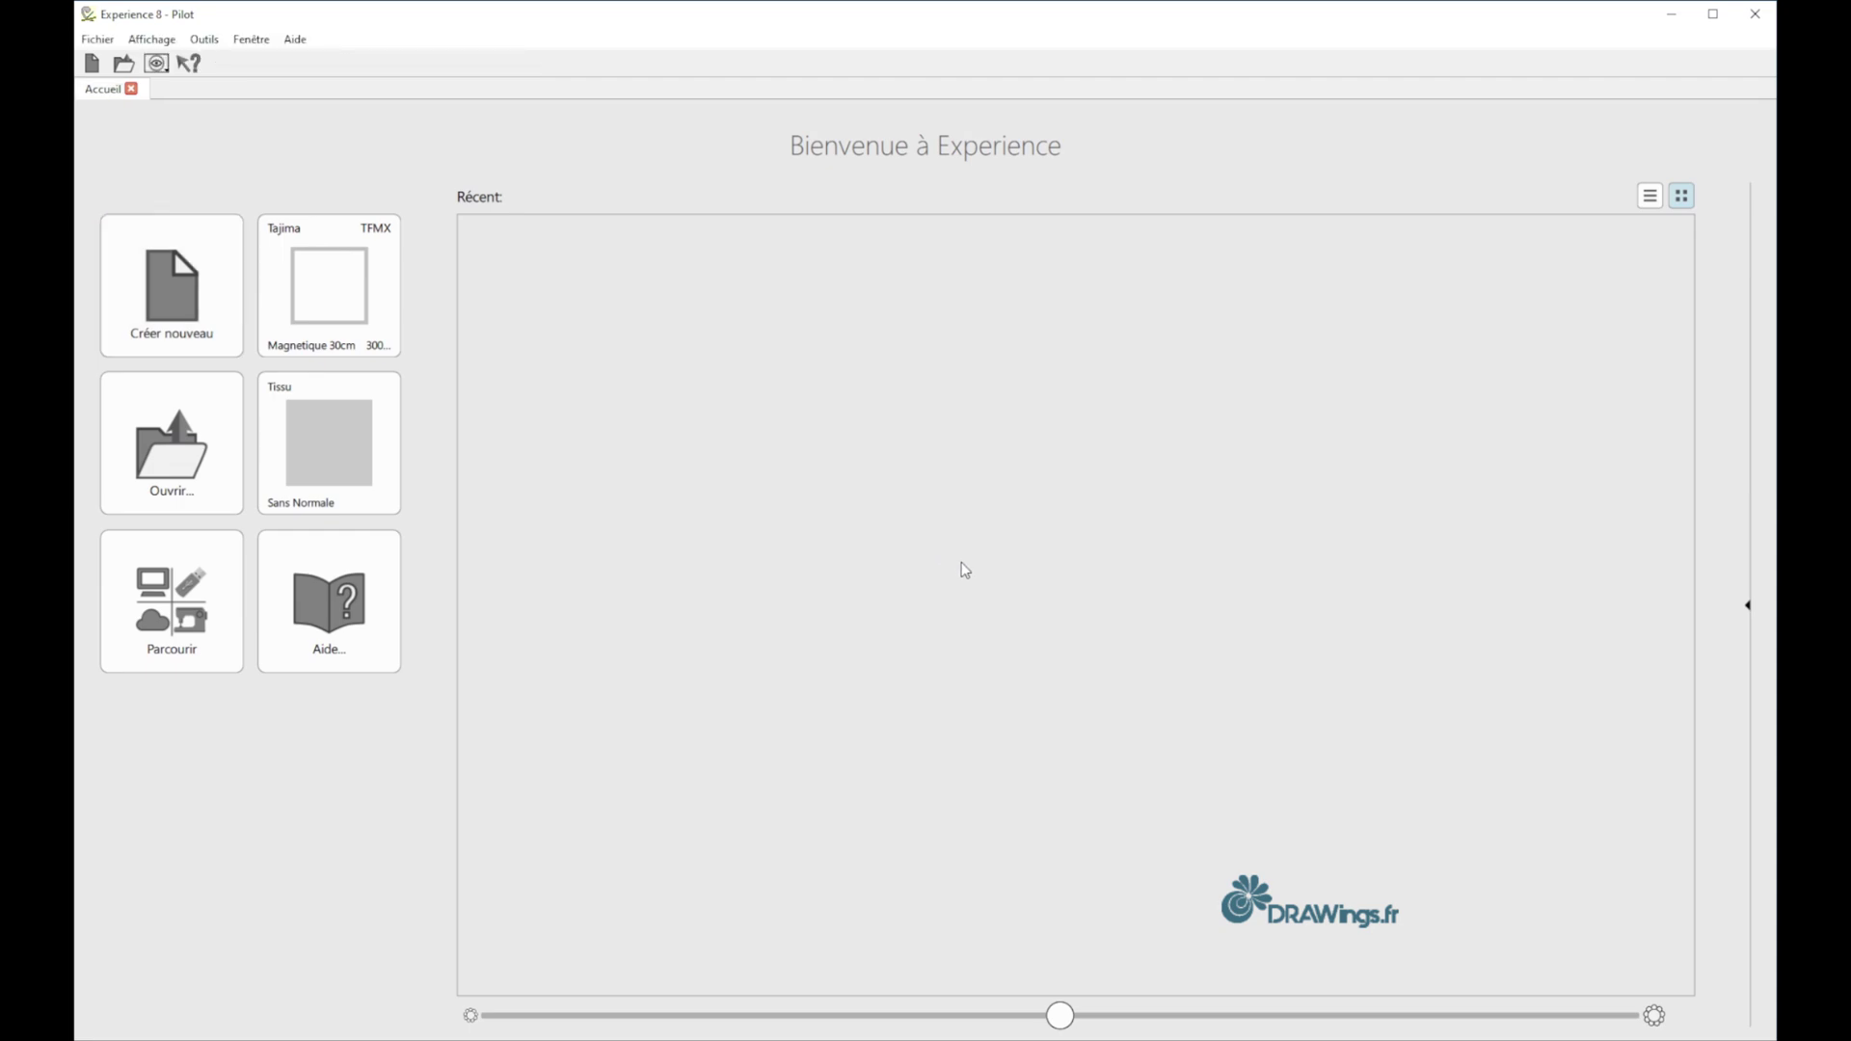
- Preview the eXP8Pilot AI, PDF and SVG files, and open eXP8Pilot.ai with its vectors autodigitized into embroidery
click(186, 461)
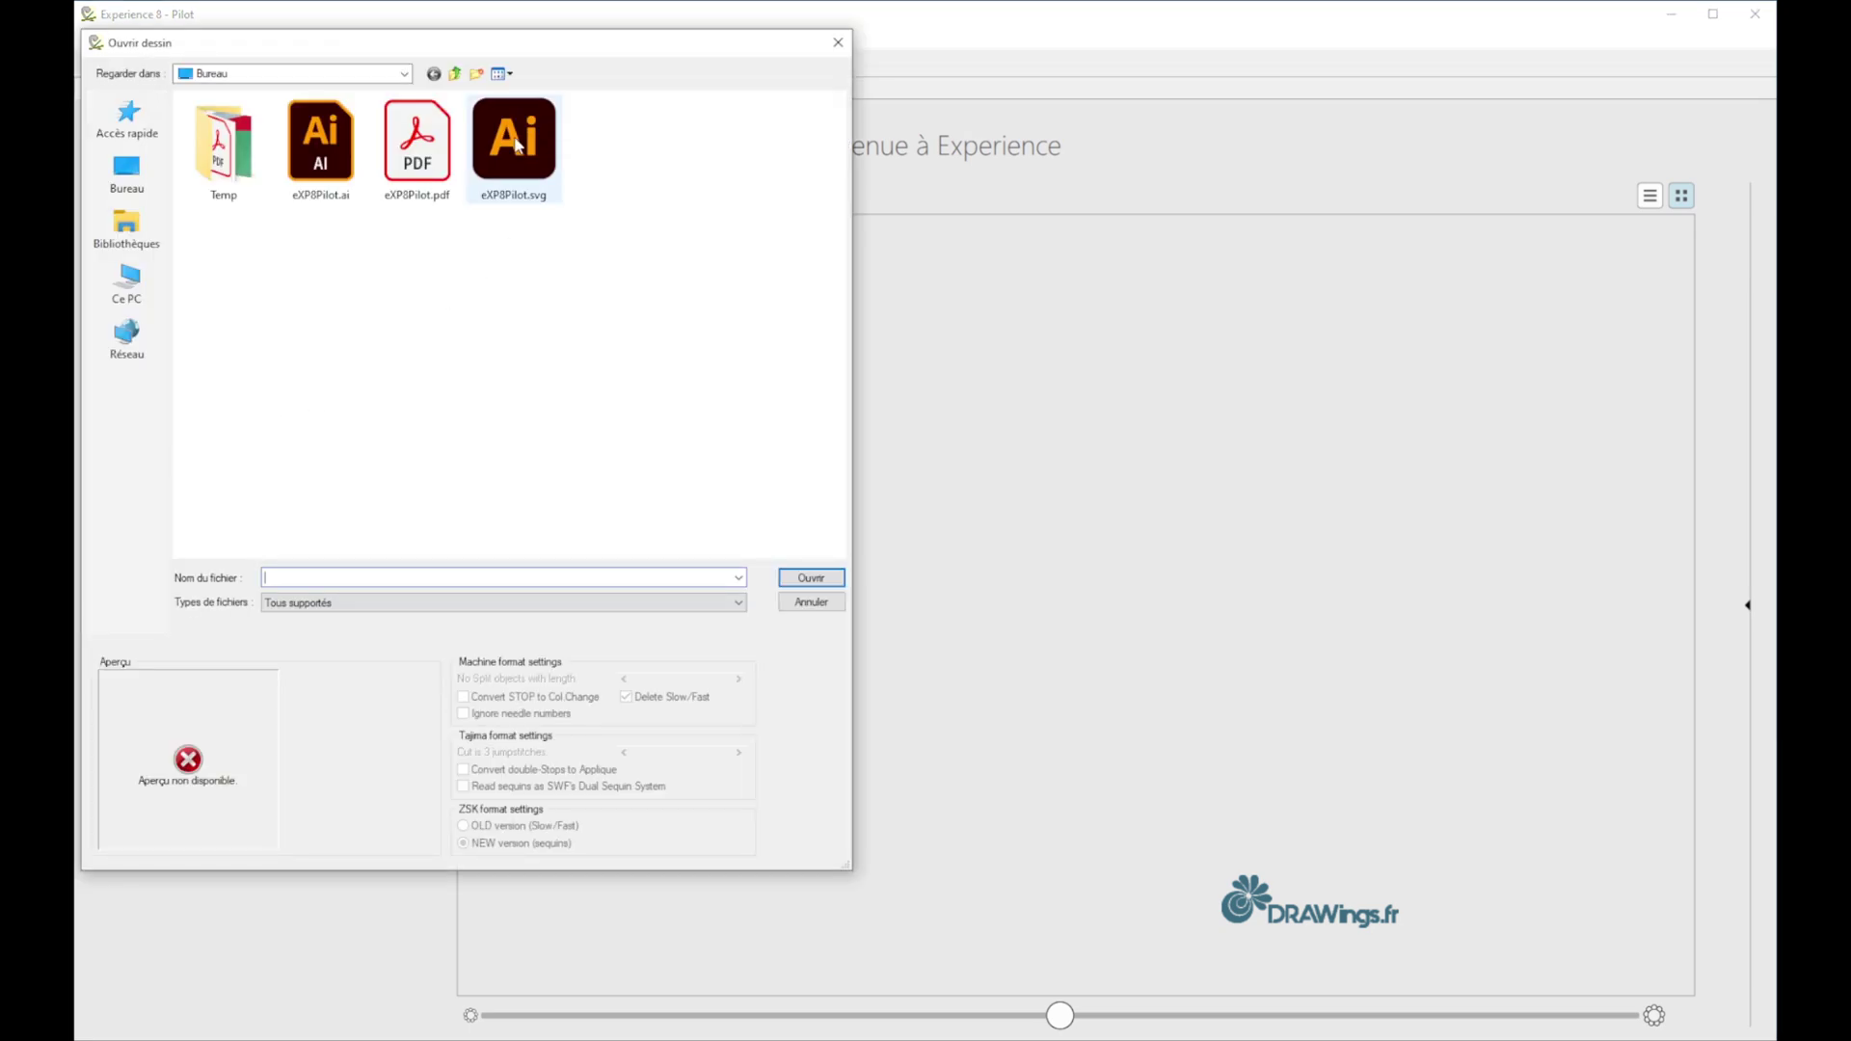
click(328, 142)
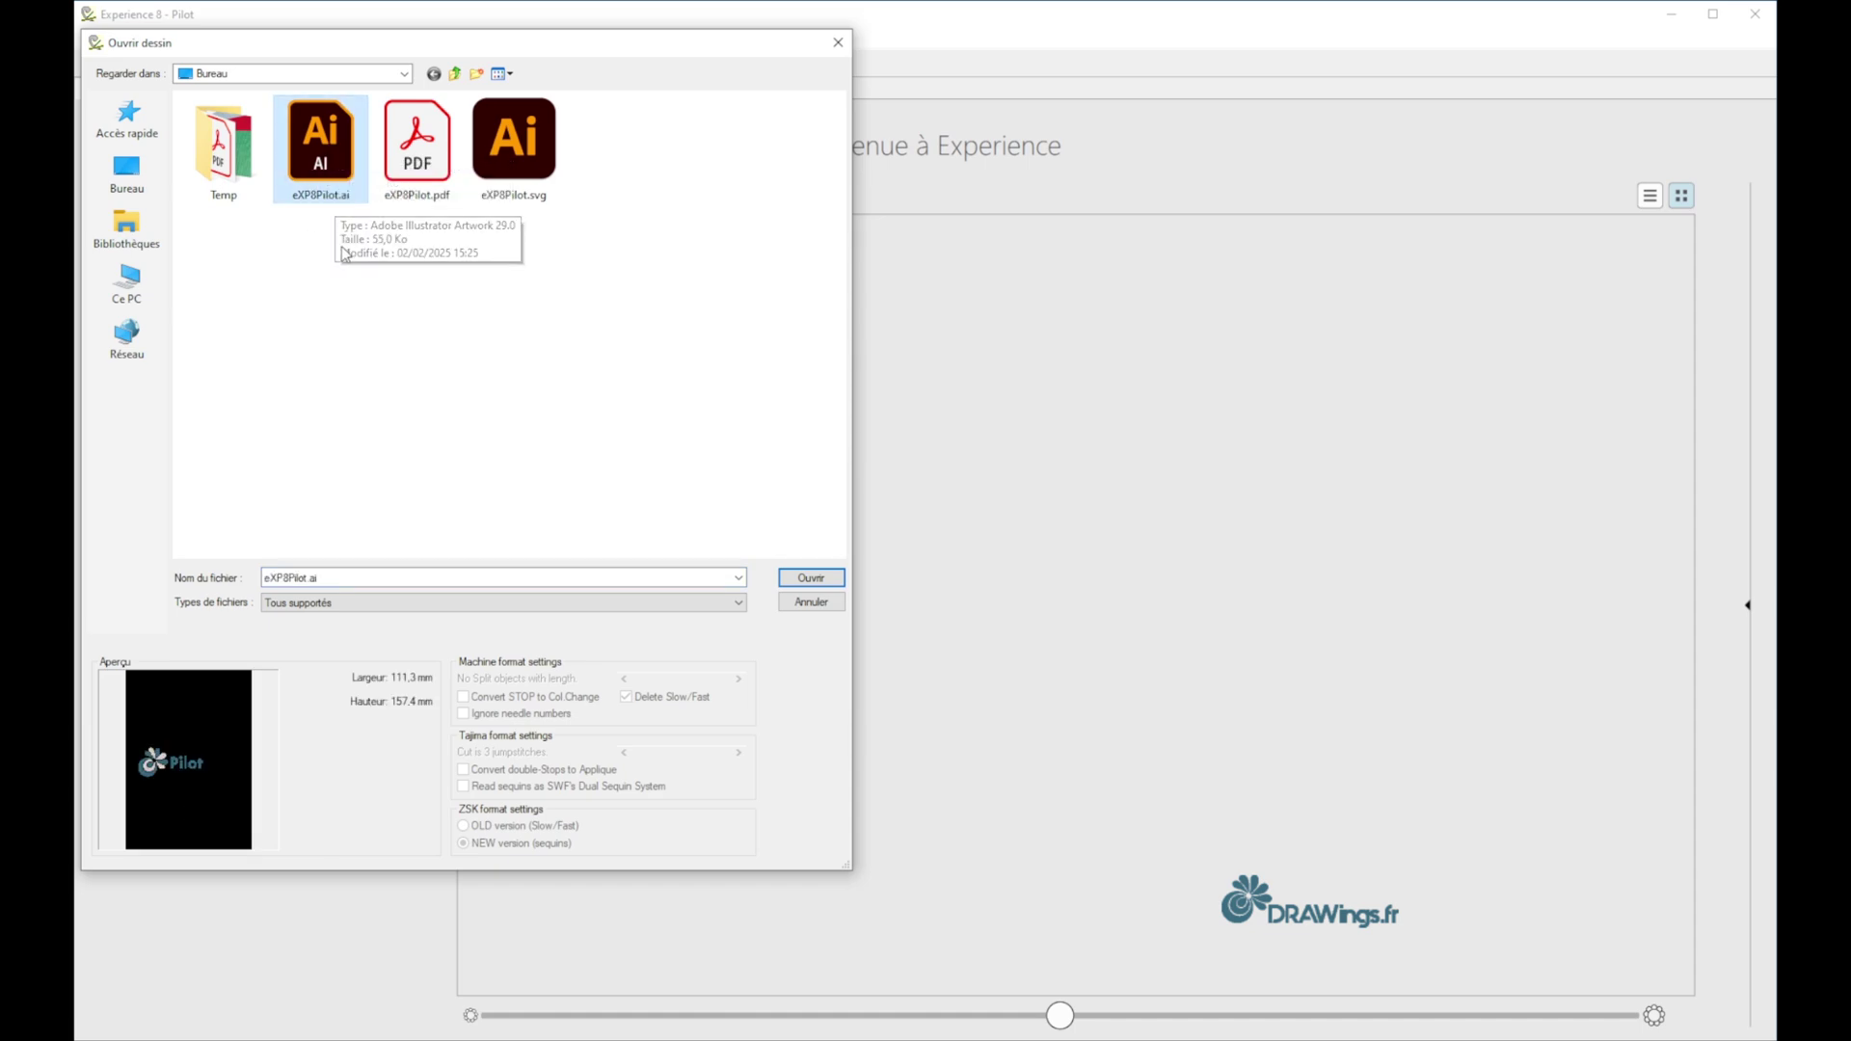
click(421, 161)
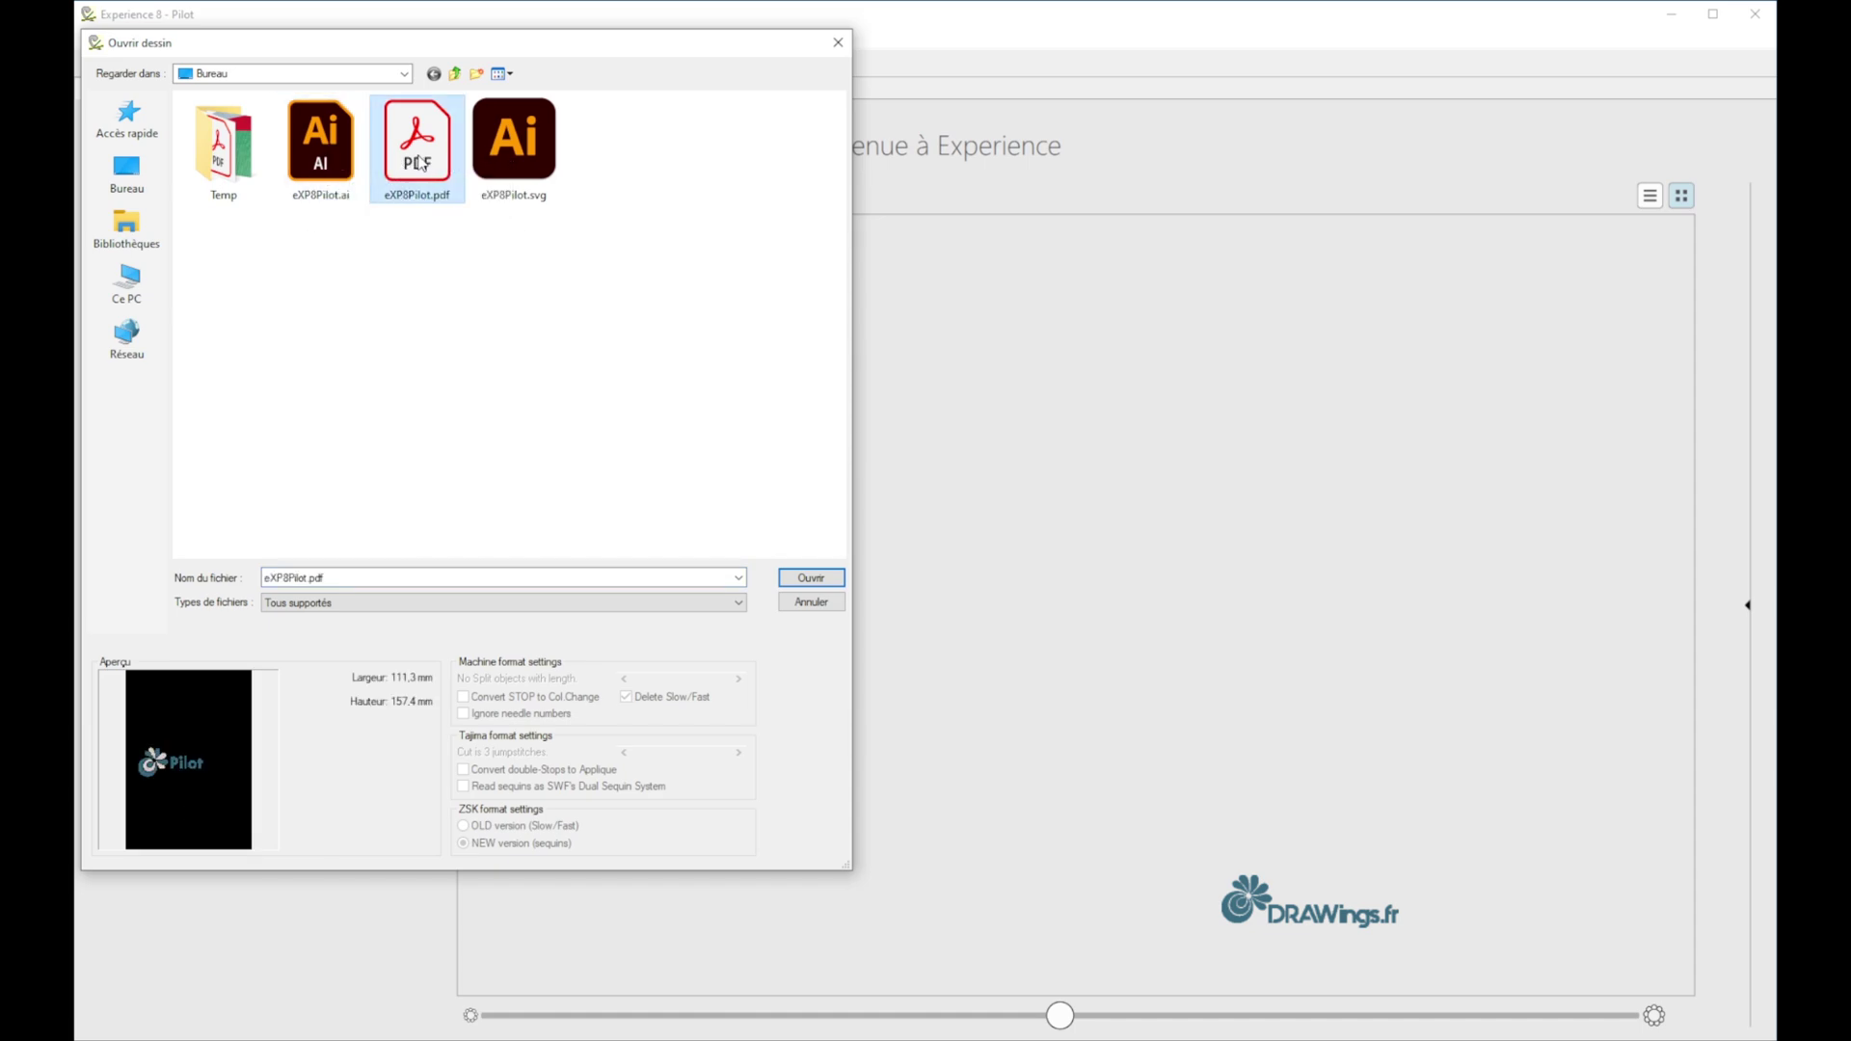
click(501, 145)
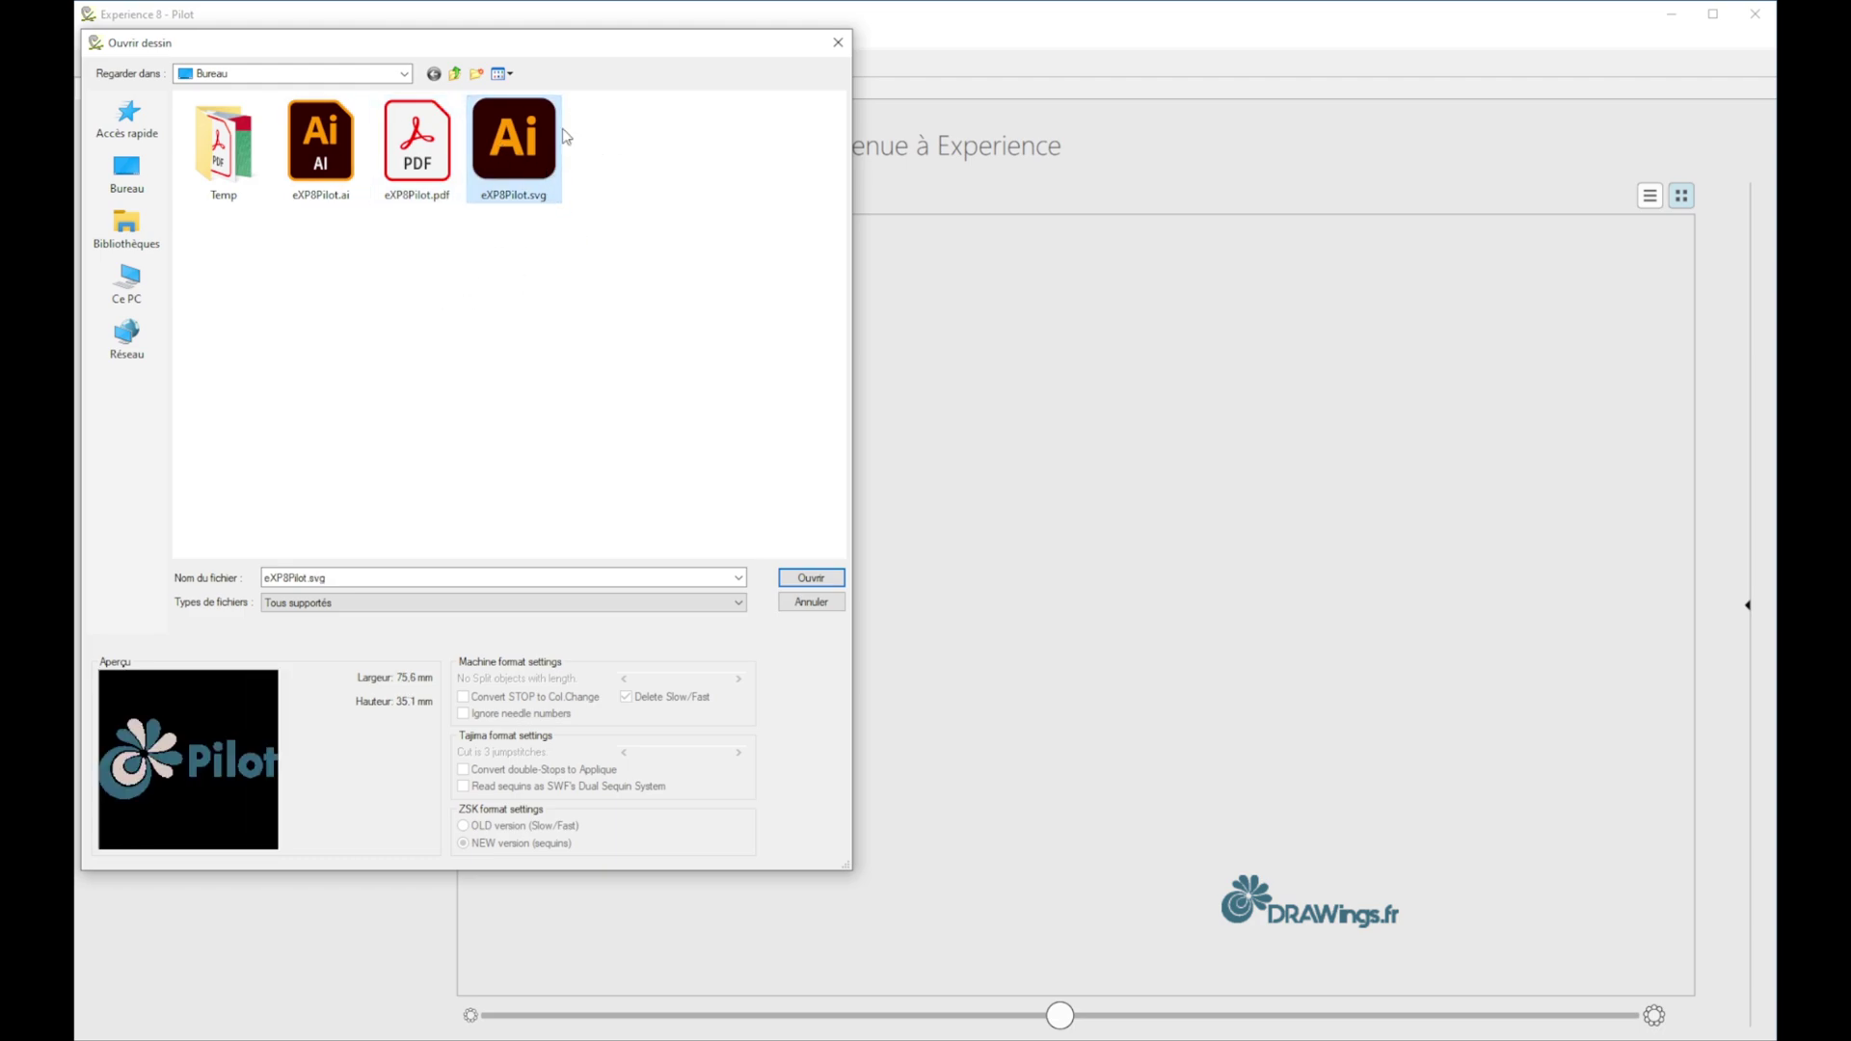
click(323, 145)
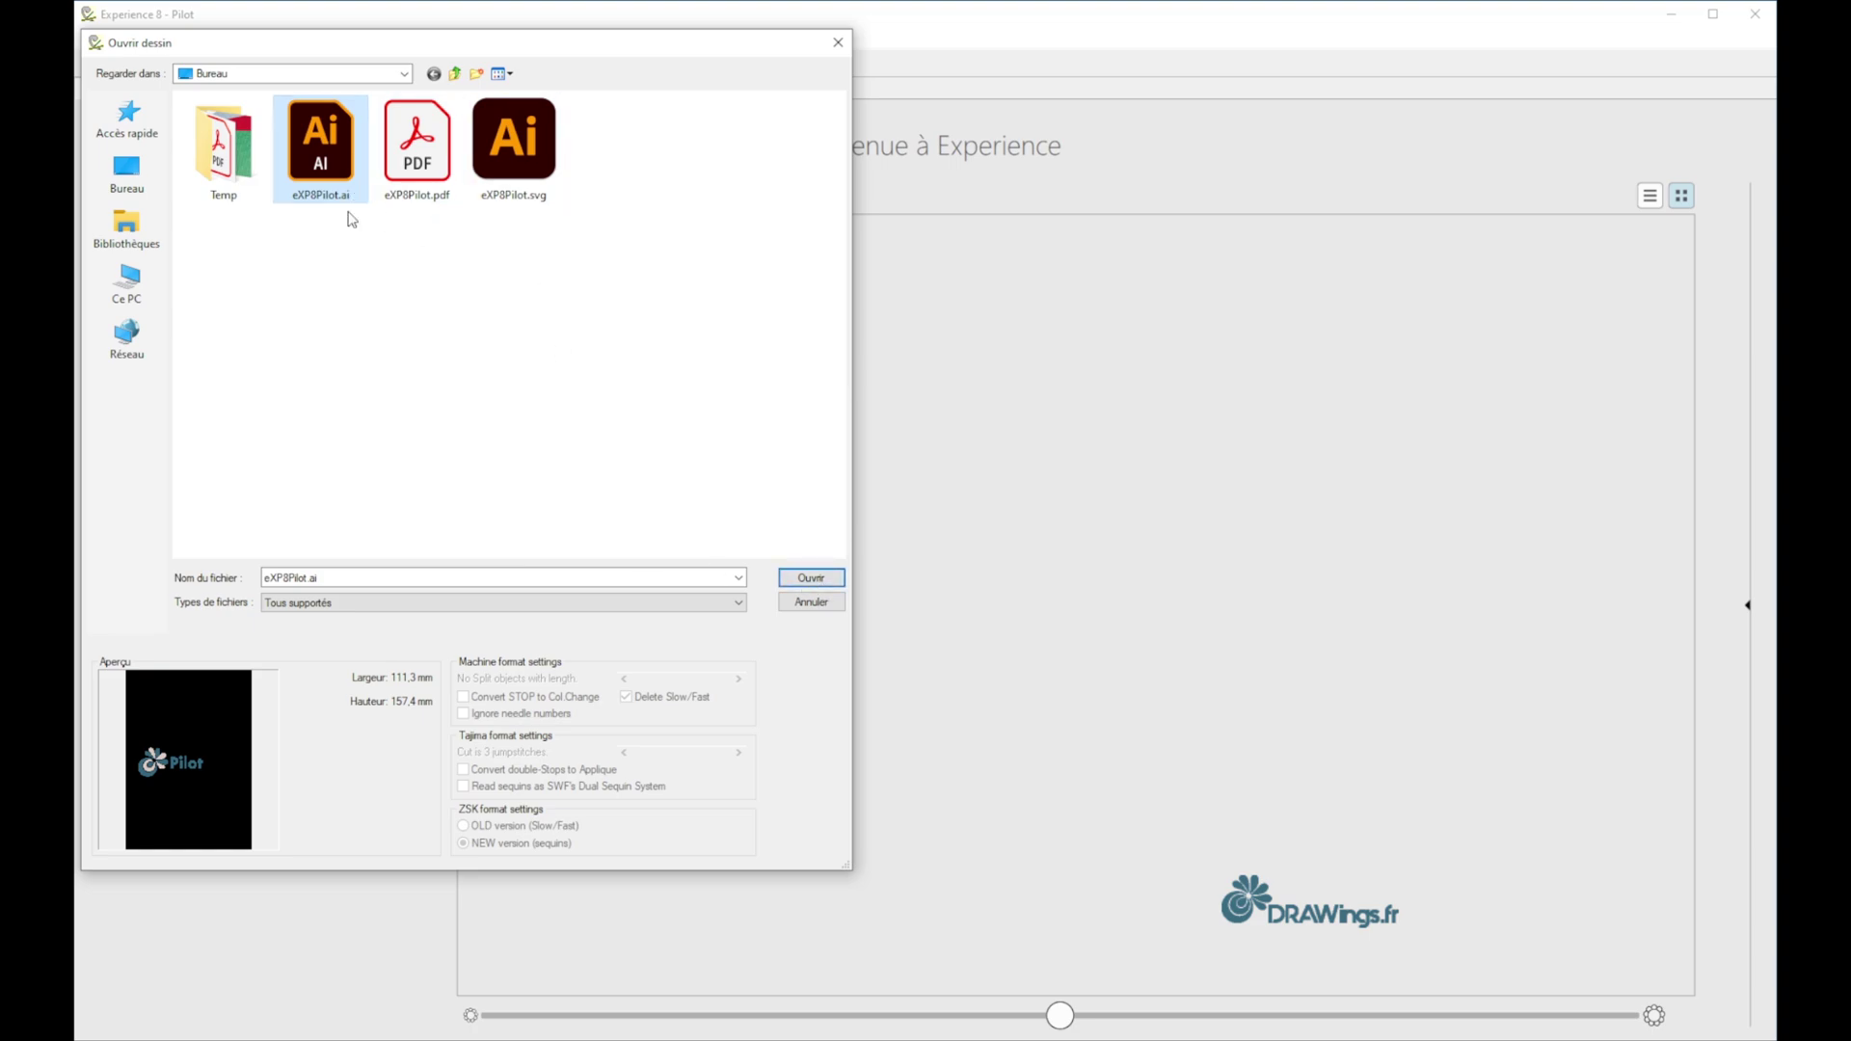
click(822, 579)
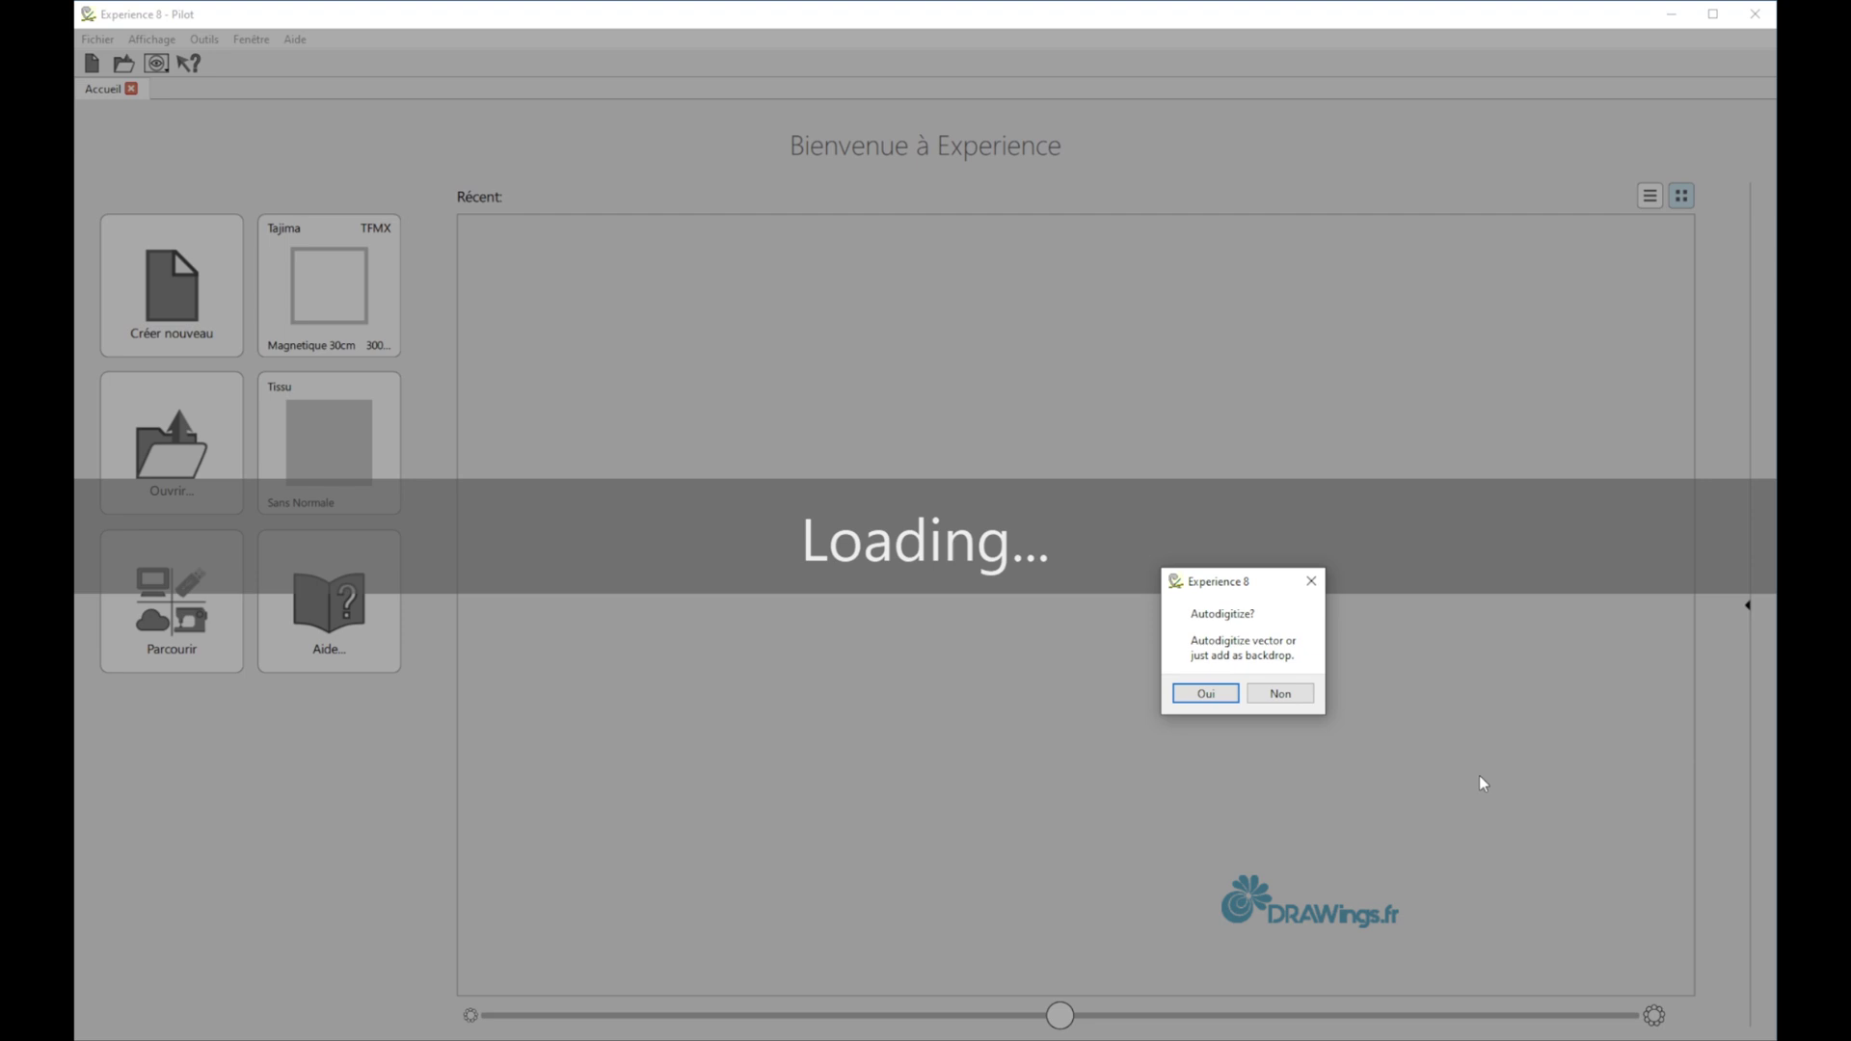
click(1206, 694)
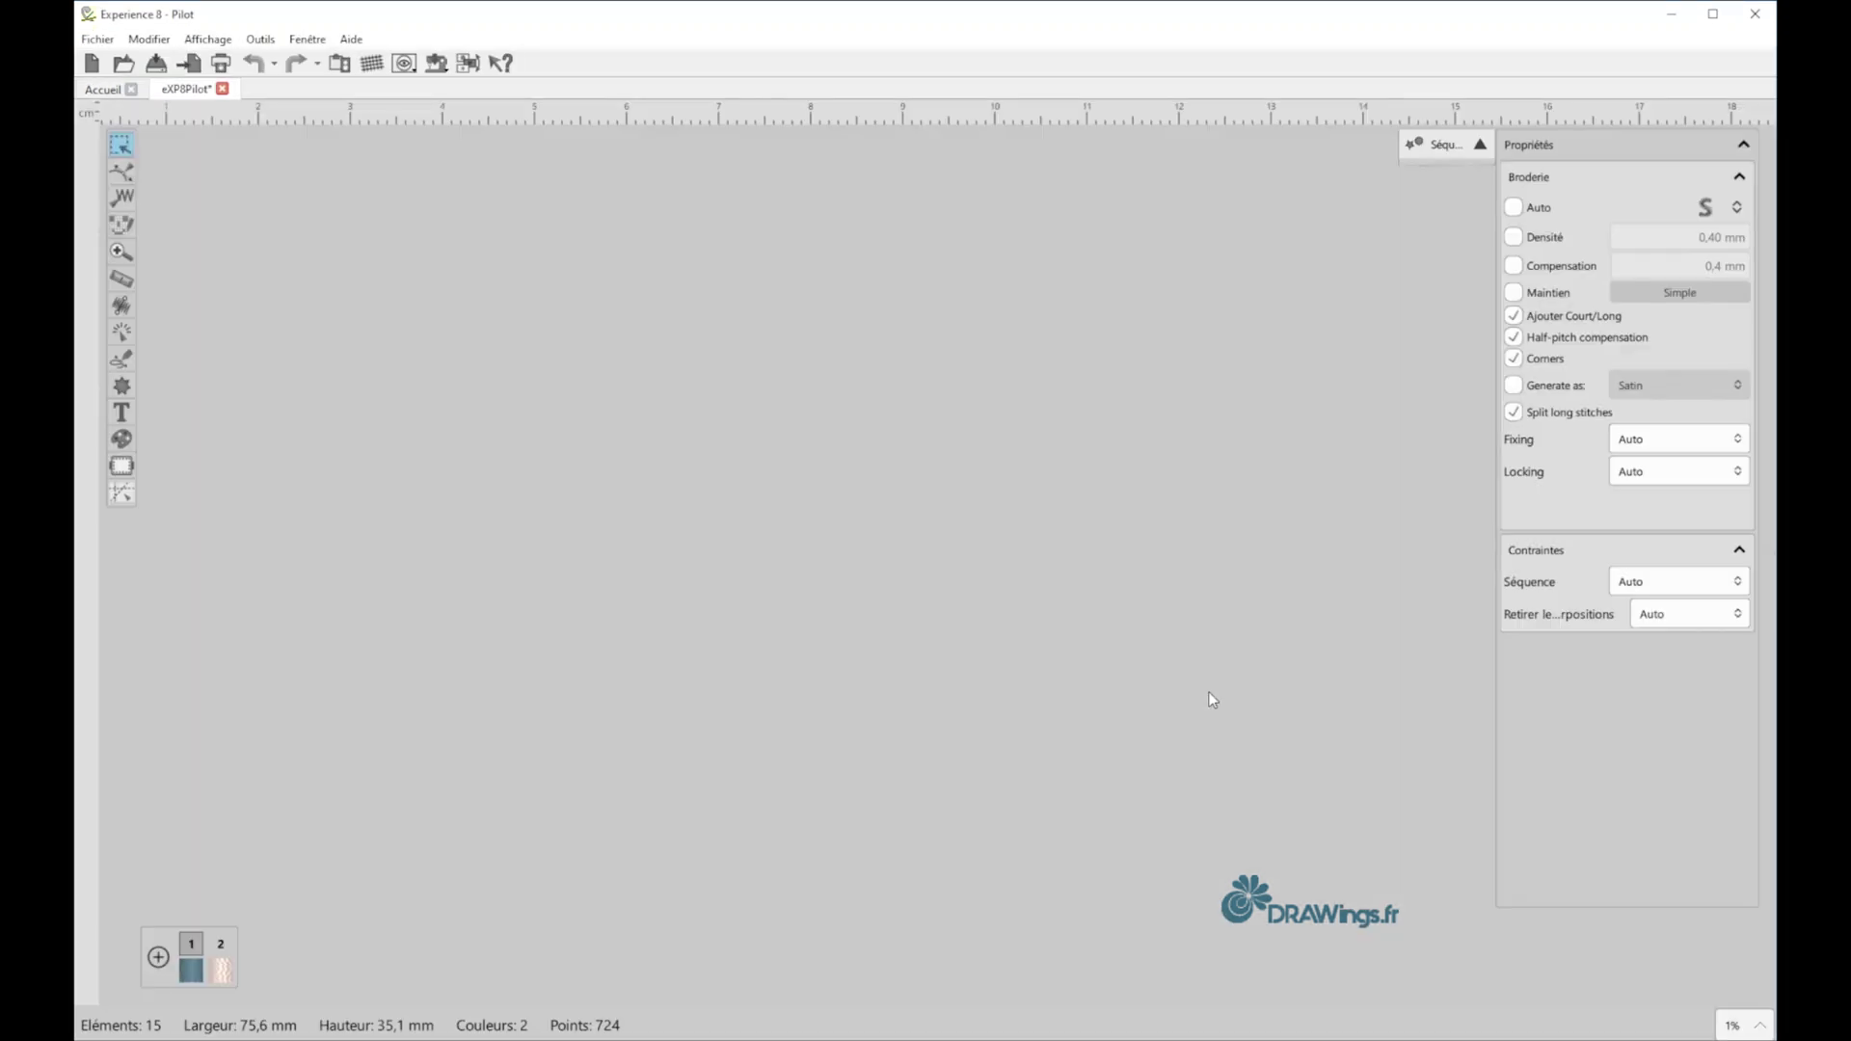
- Inspect the digitized logo and its object sequence, and set the thread-trim distance between objects to 1.0 mm in the optimisation options
scroll(784, 777, down, 3)
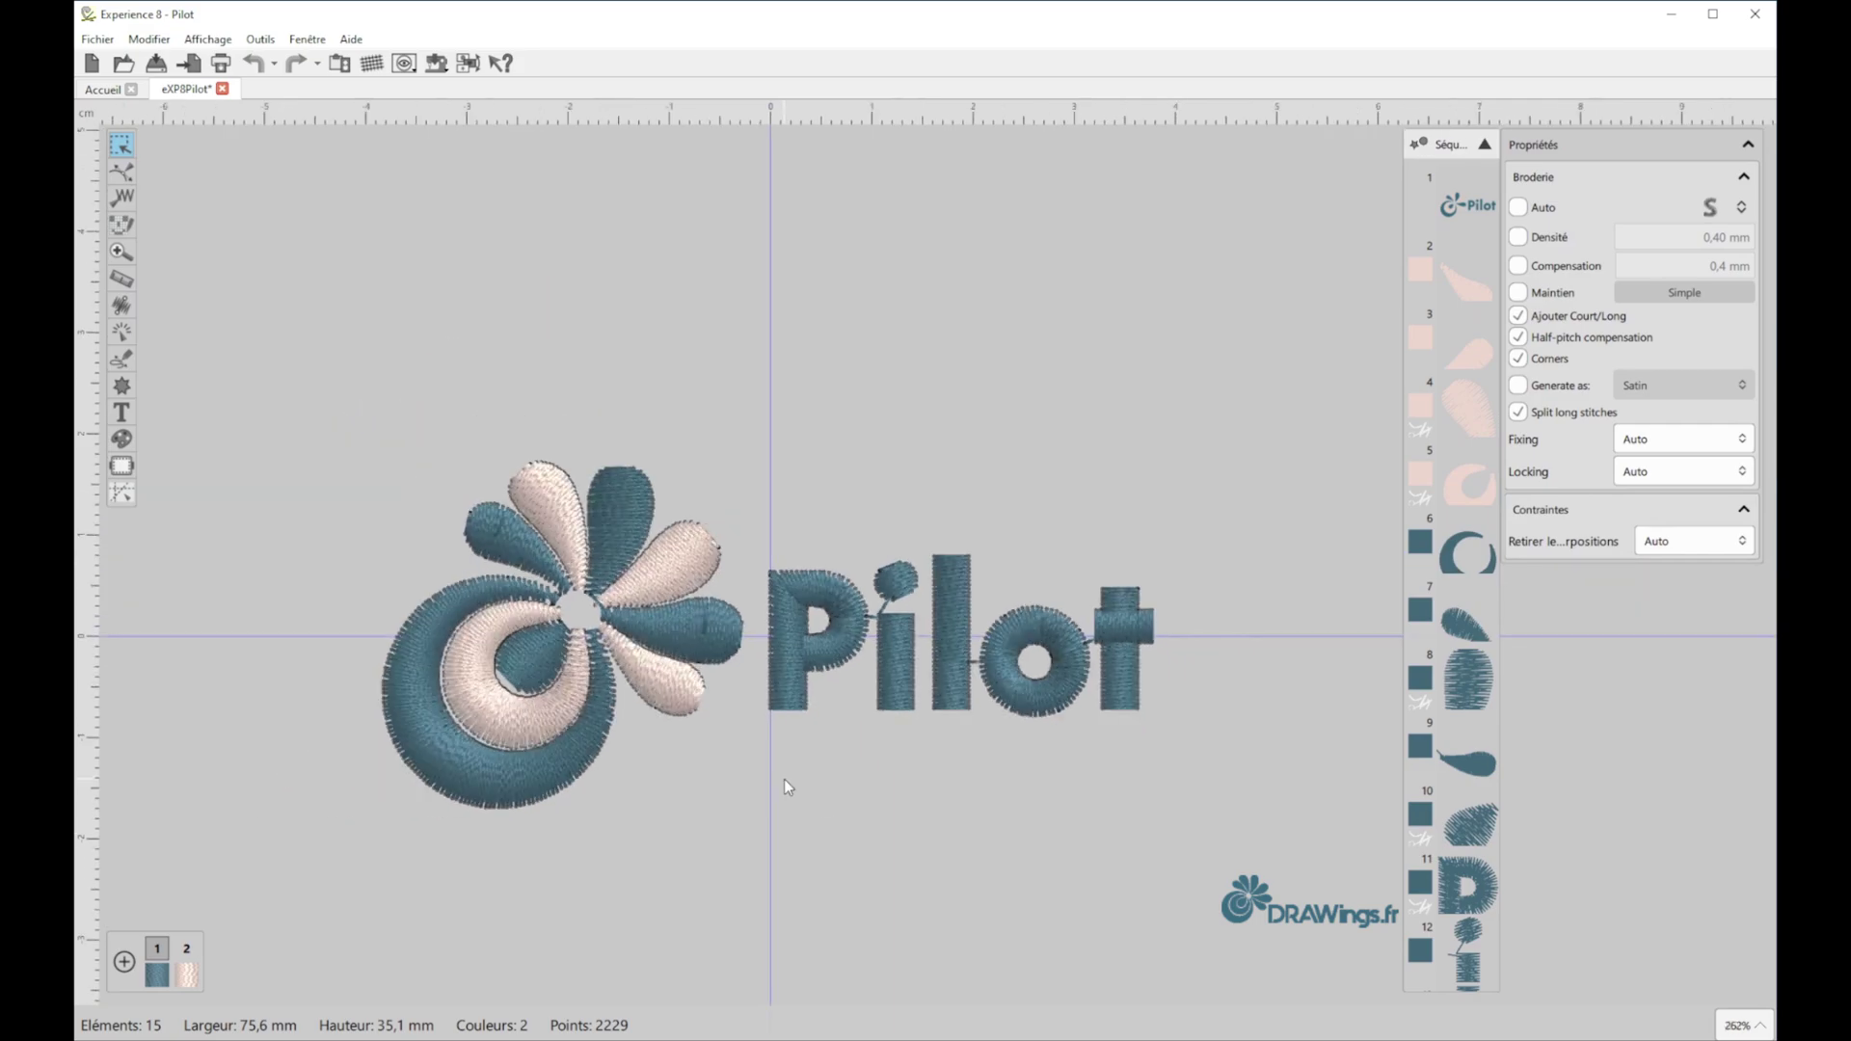
scroll(785, 779, down, 1)
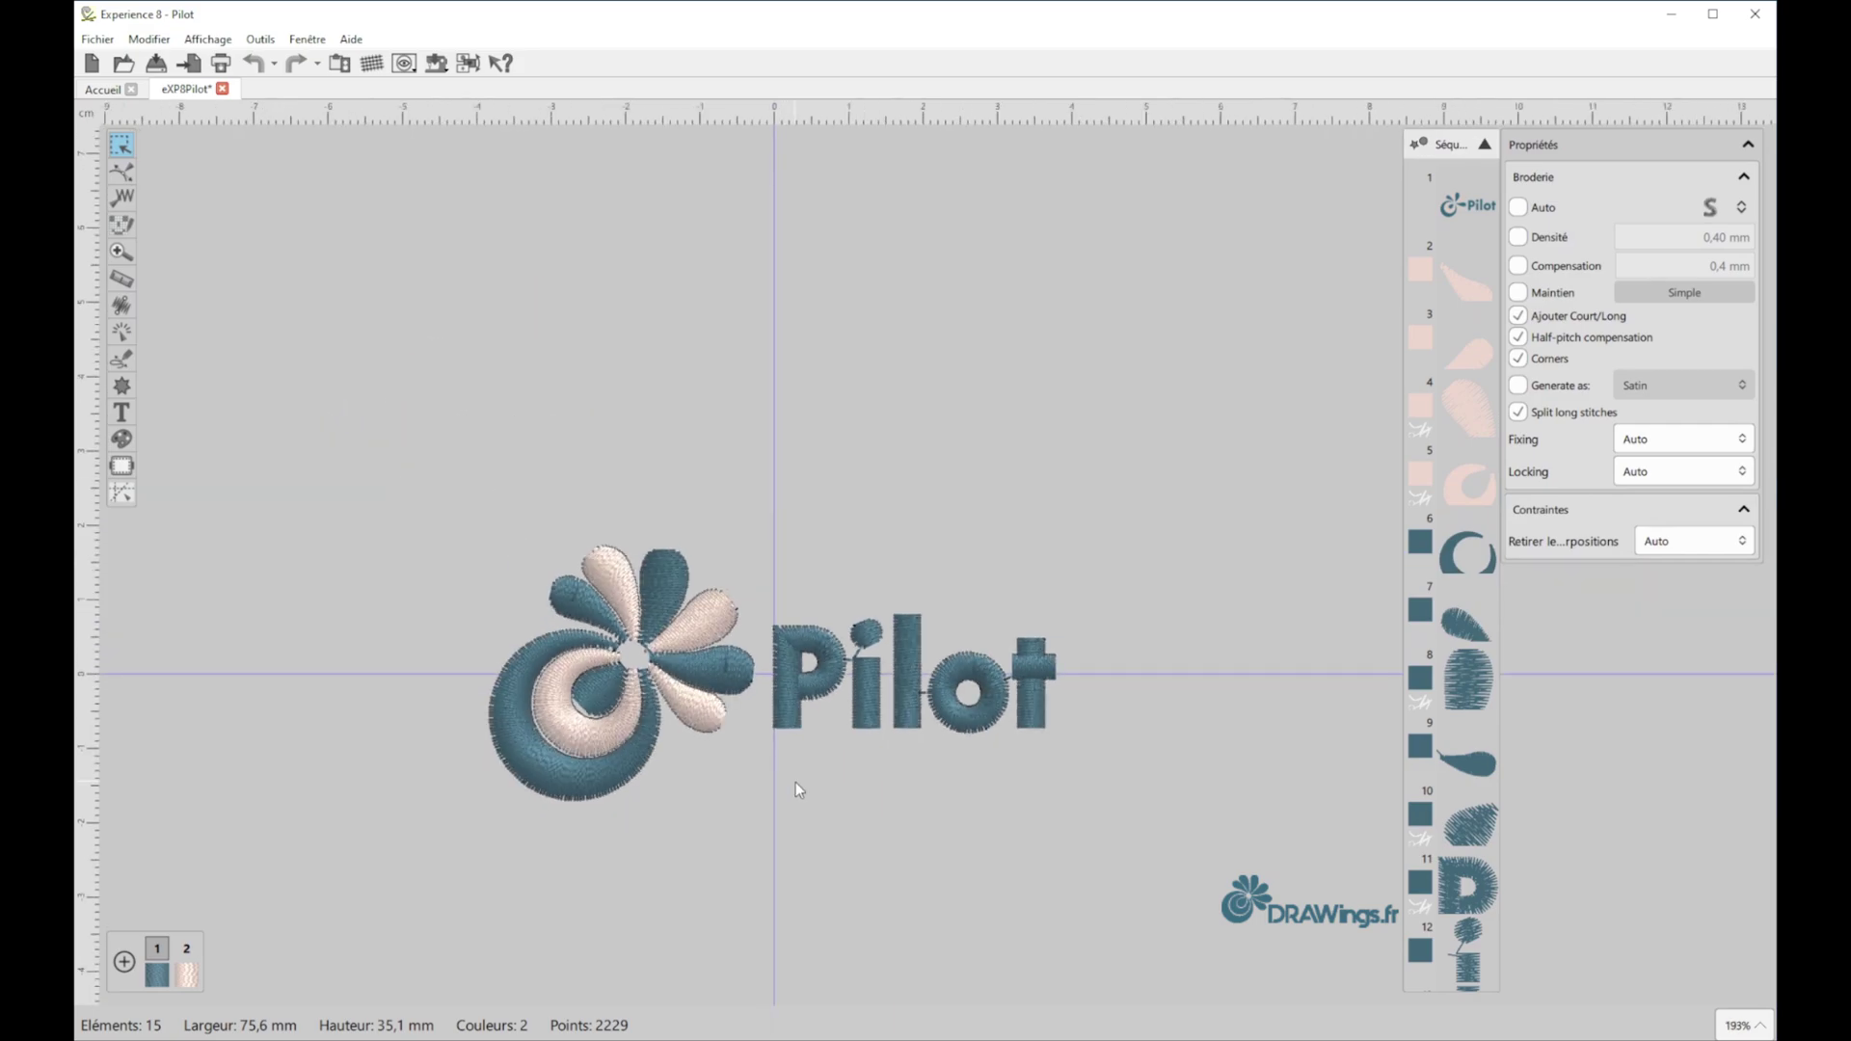
scroll(731, 804, up, 2)
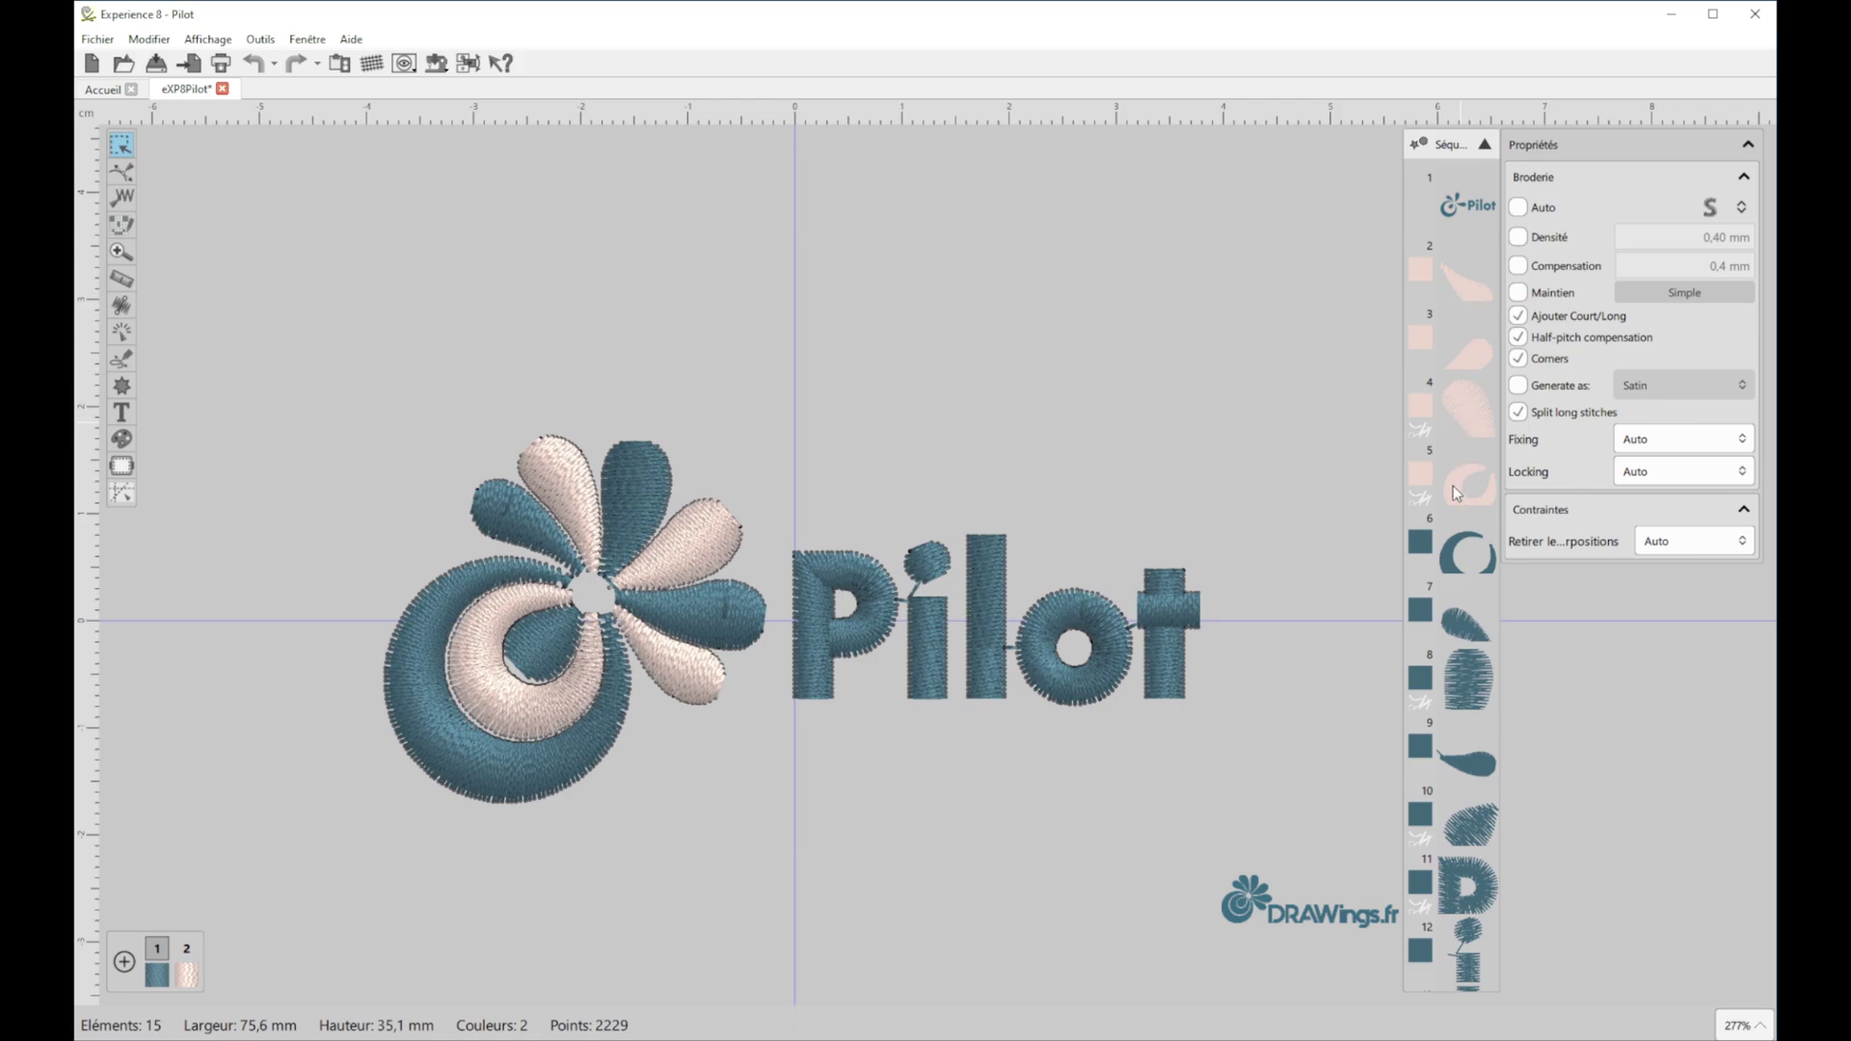
scroll(1467, 856, up, 2)
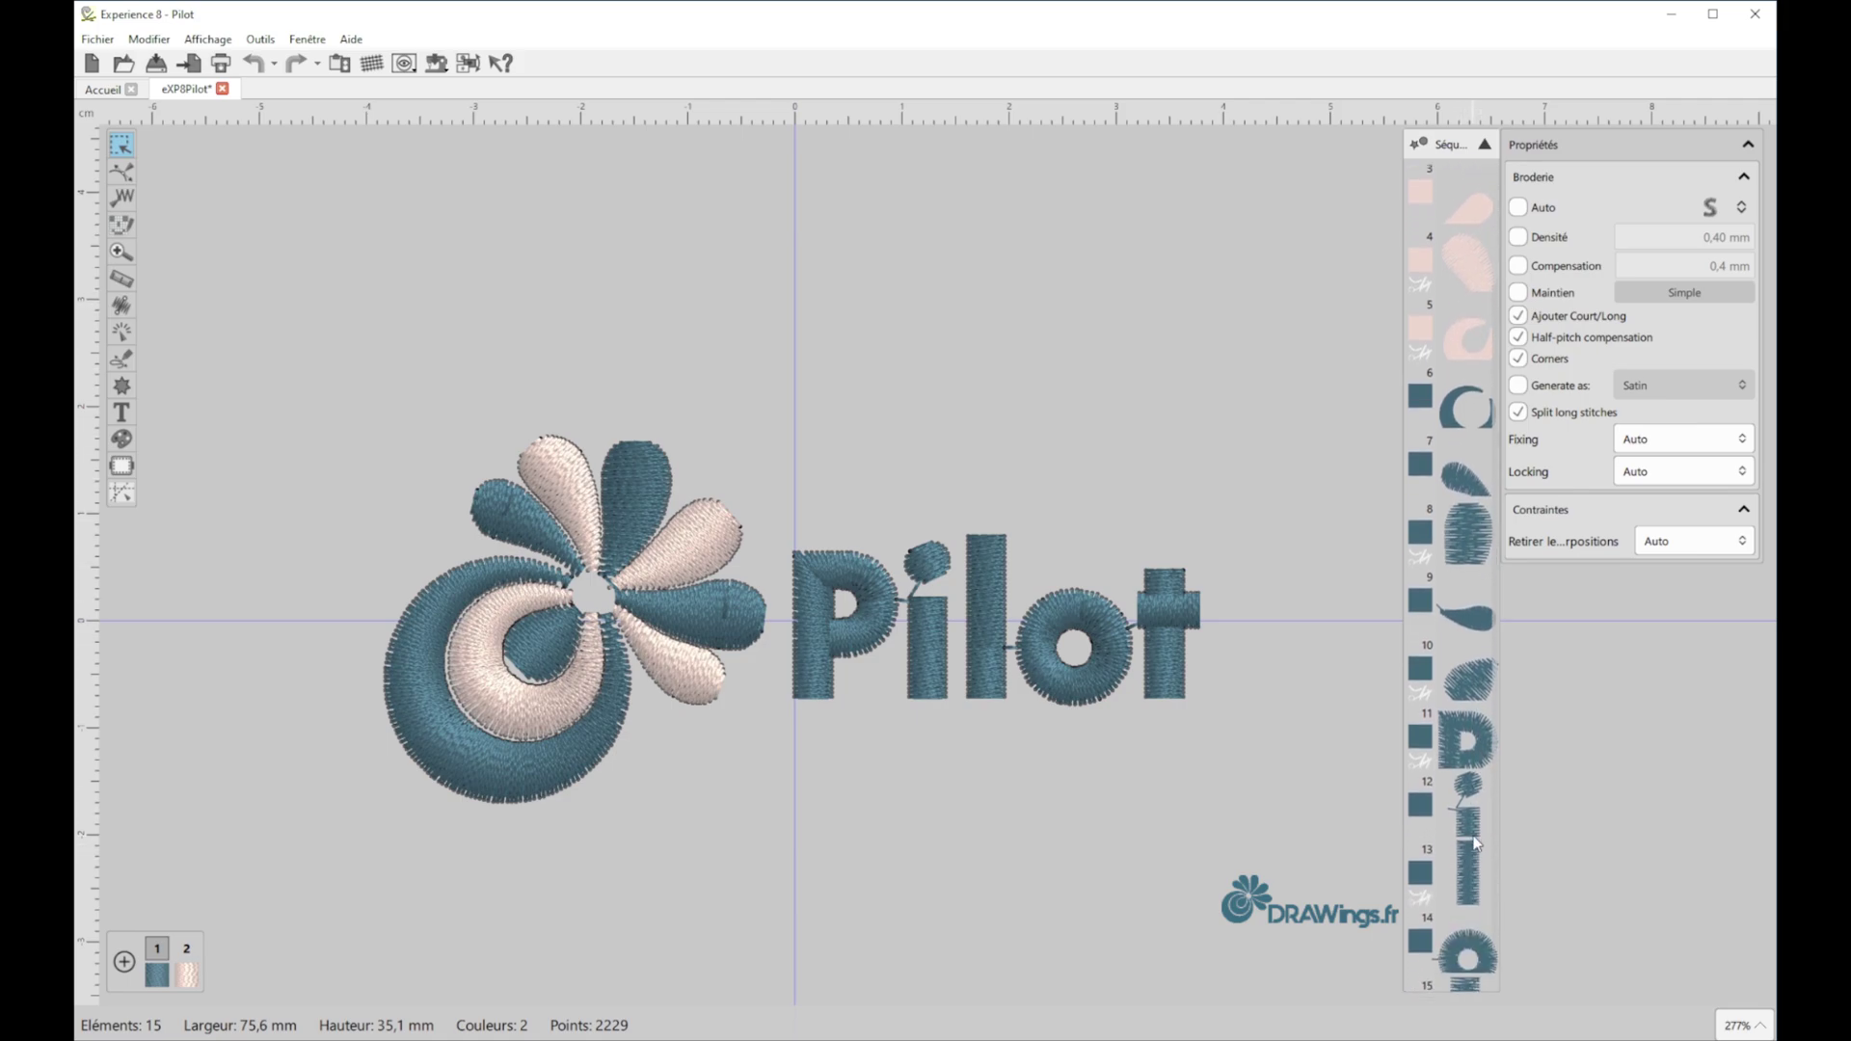
scroll(1472, 844, down, 2)
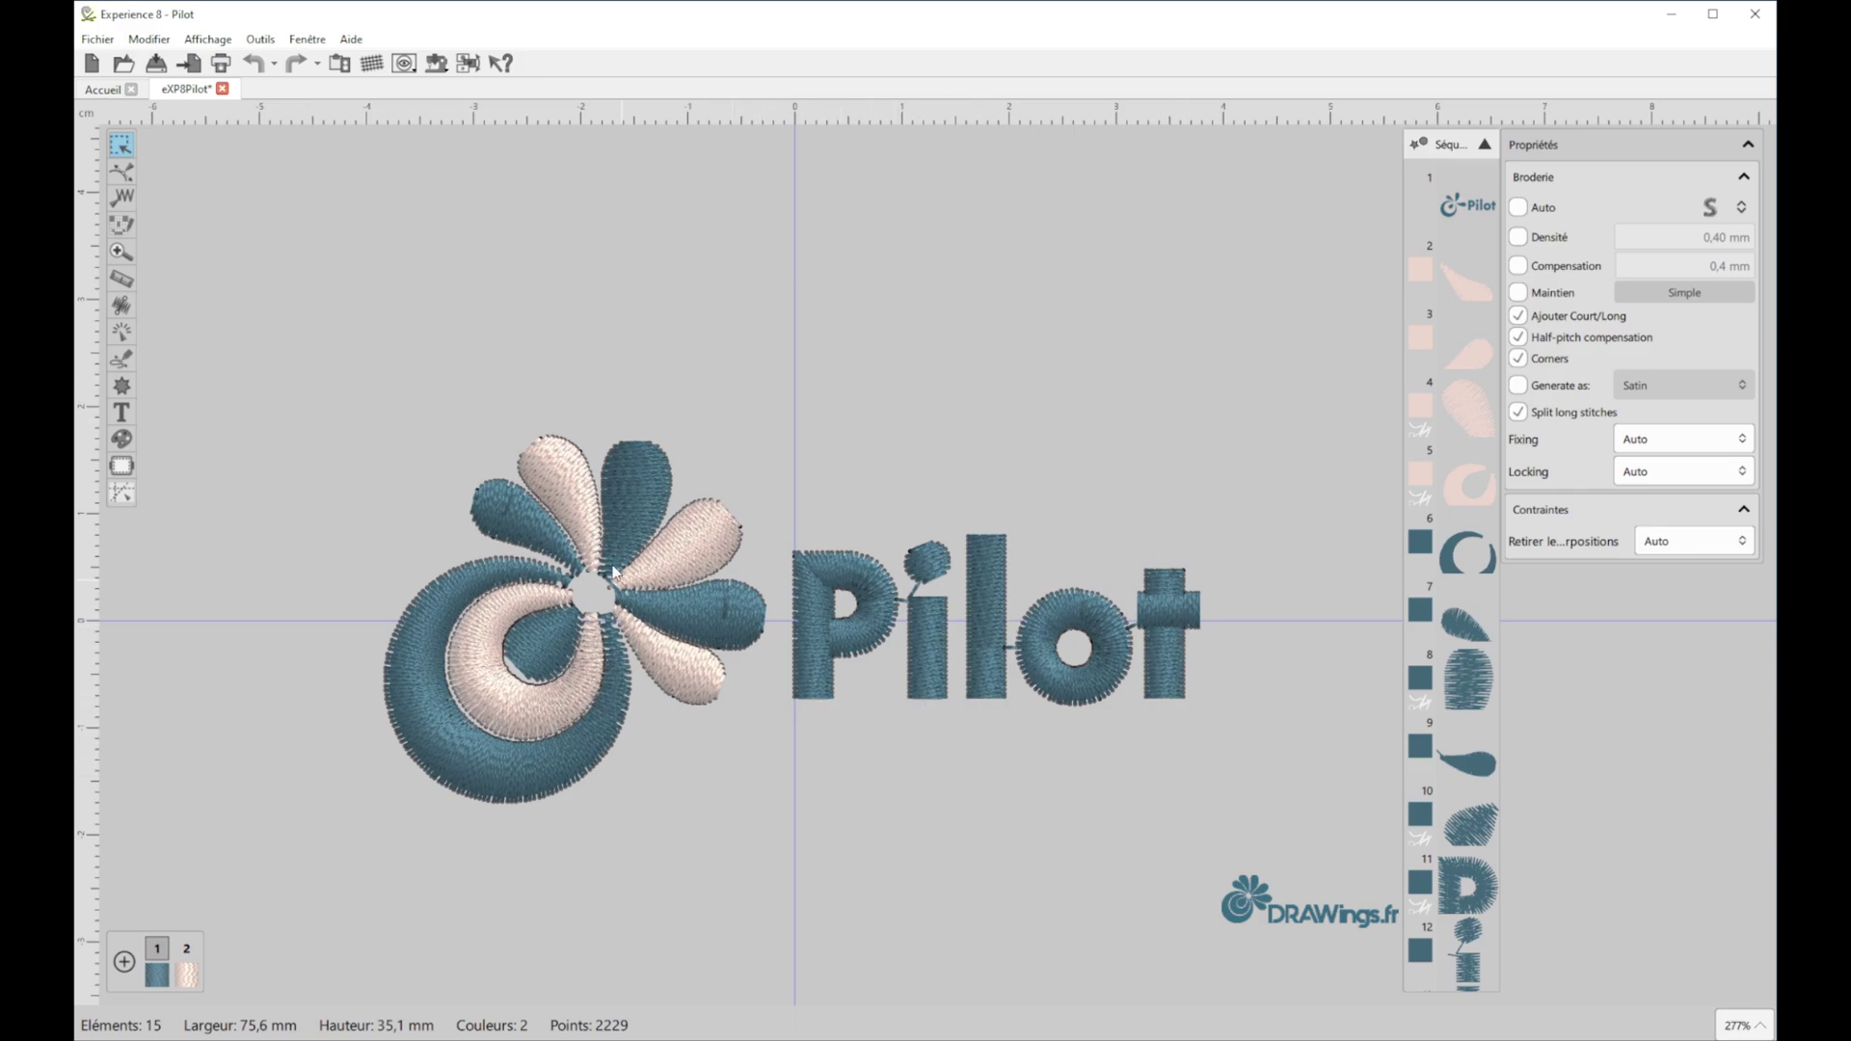
scroll(590, 631, up, 4)
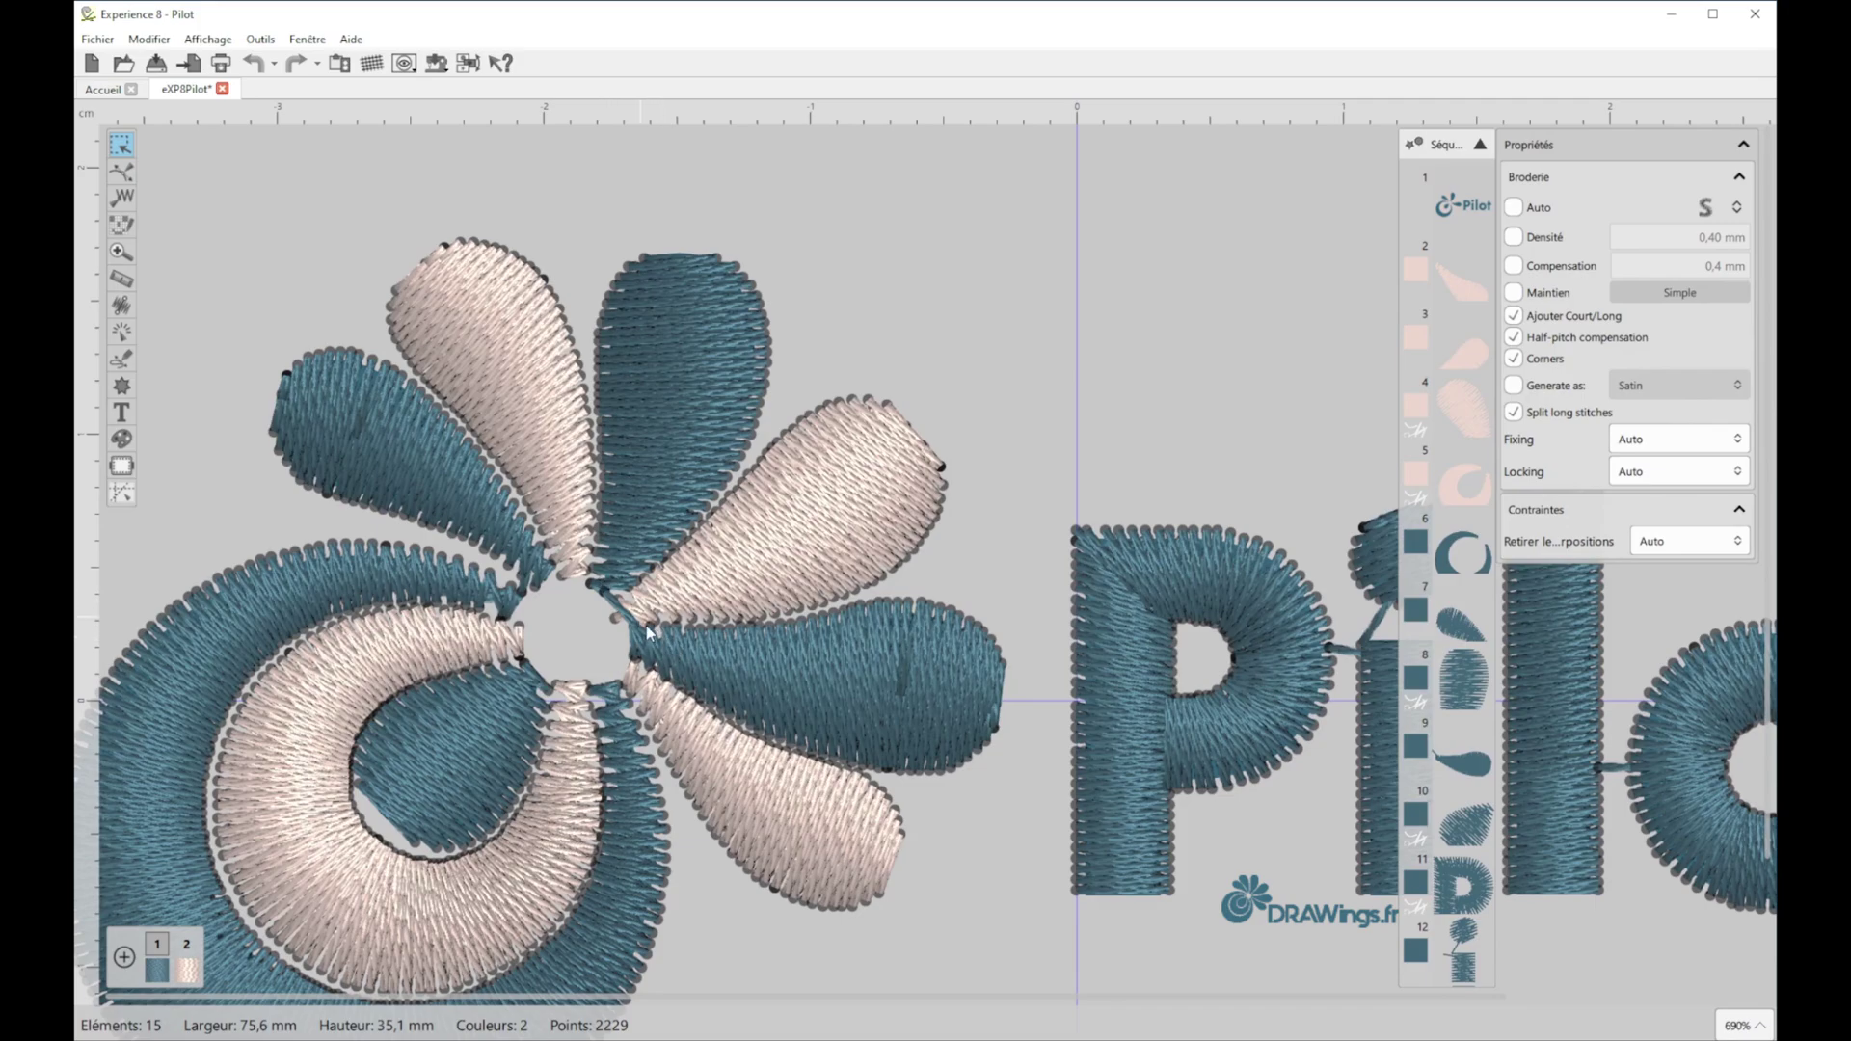
scroll(638, 542, down, 2)
click(261, 39)
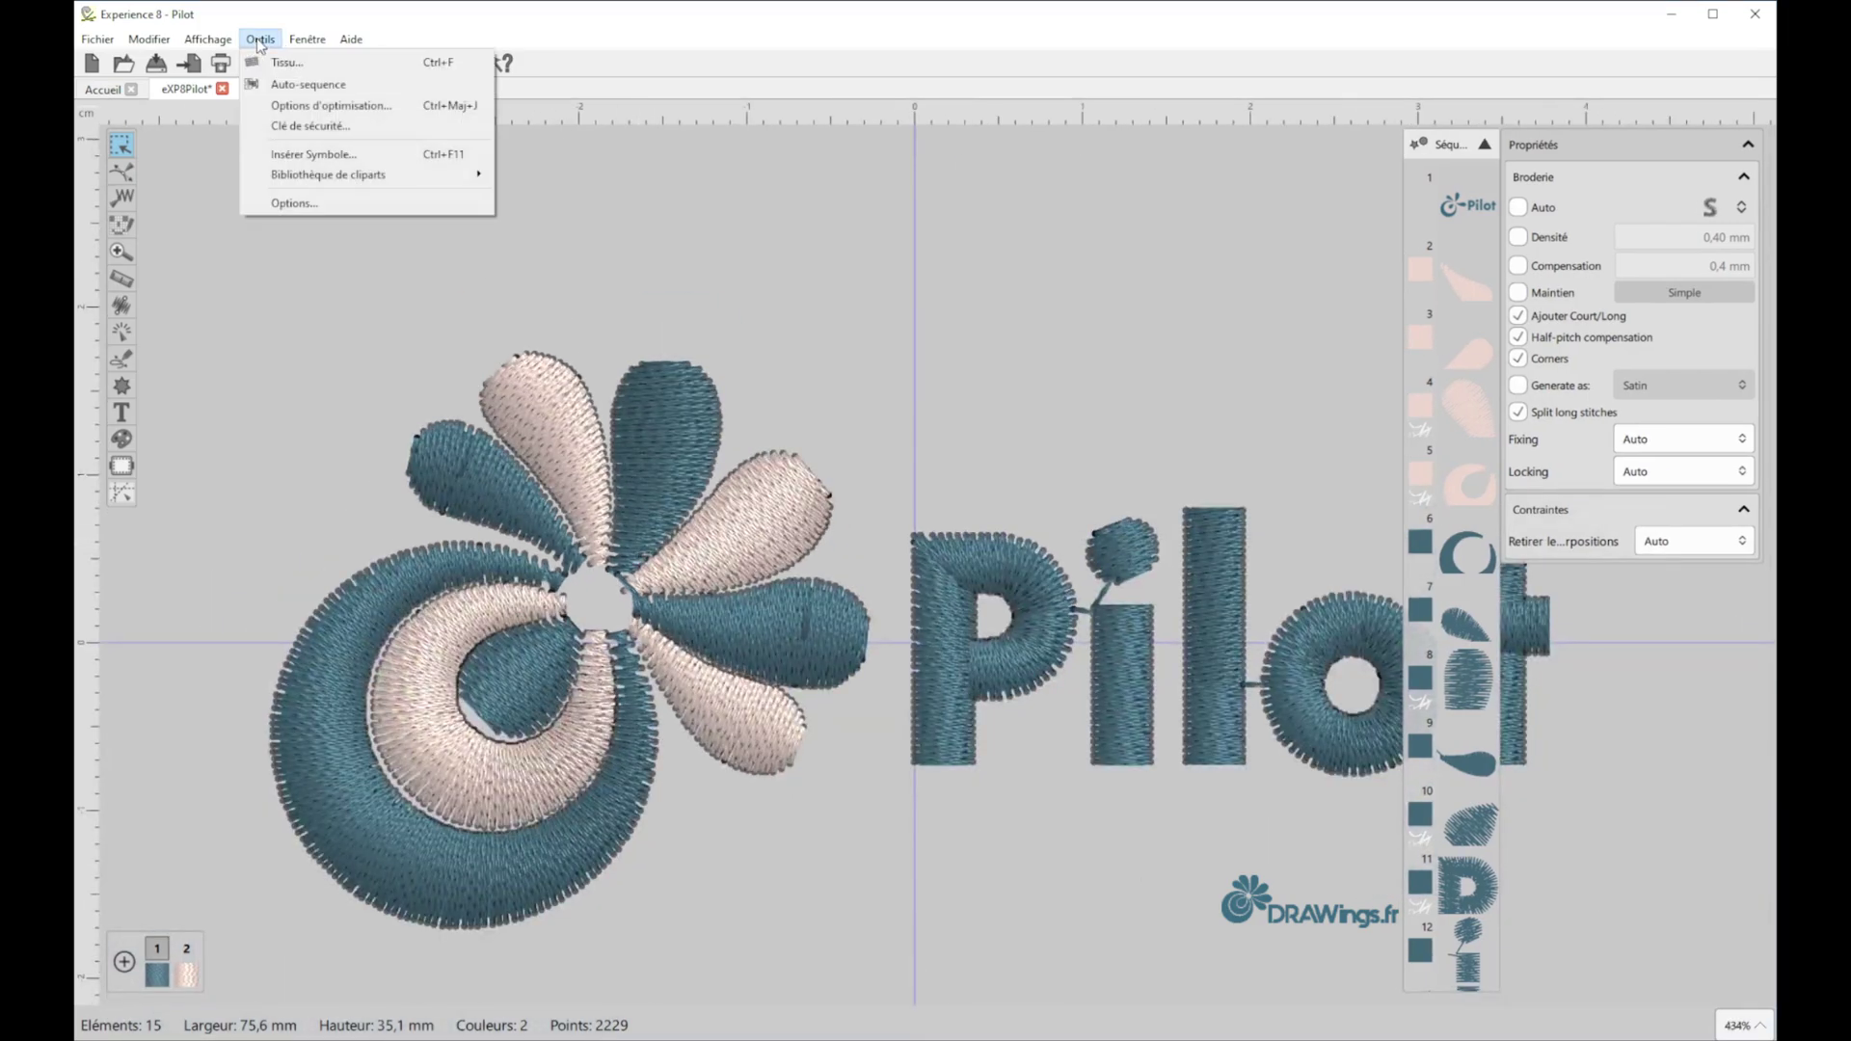
click(336, 108)
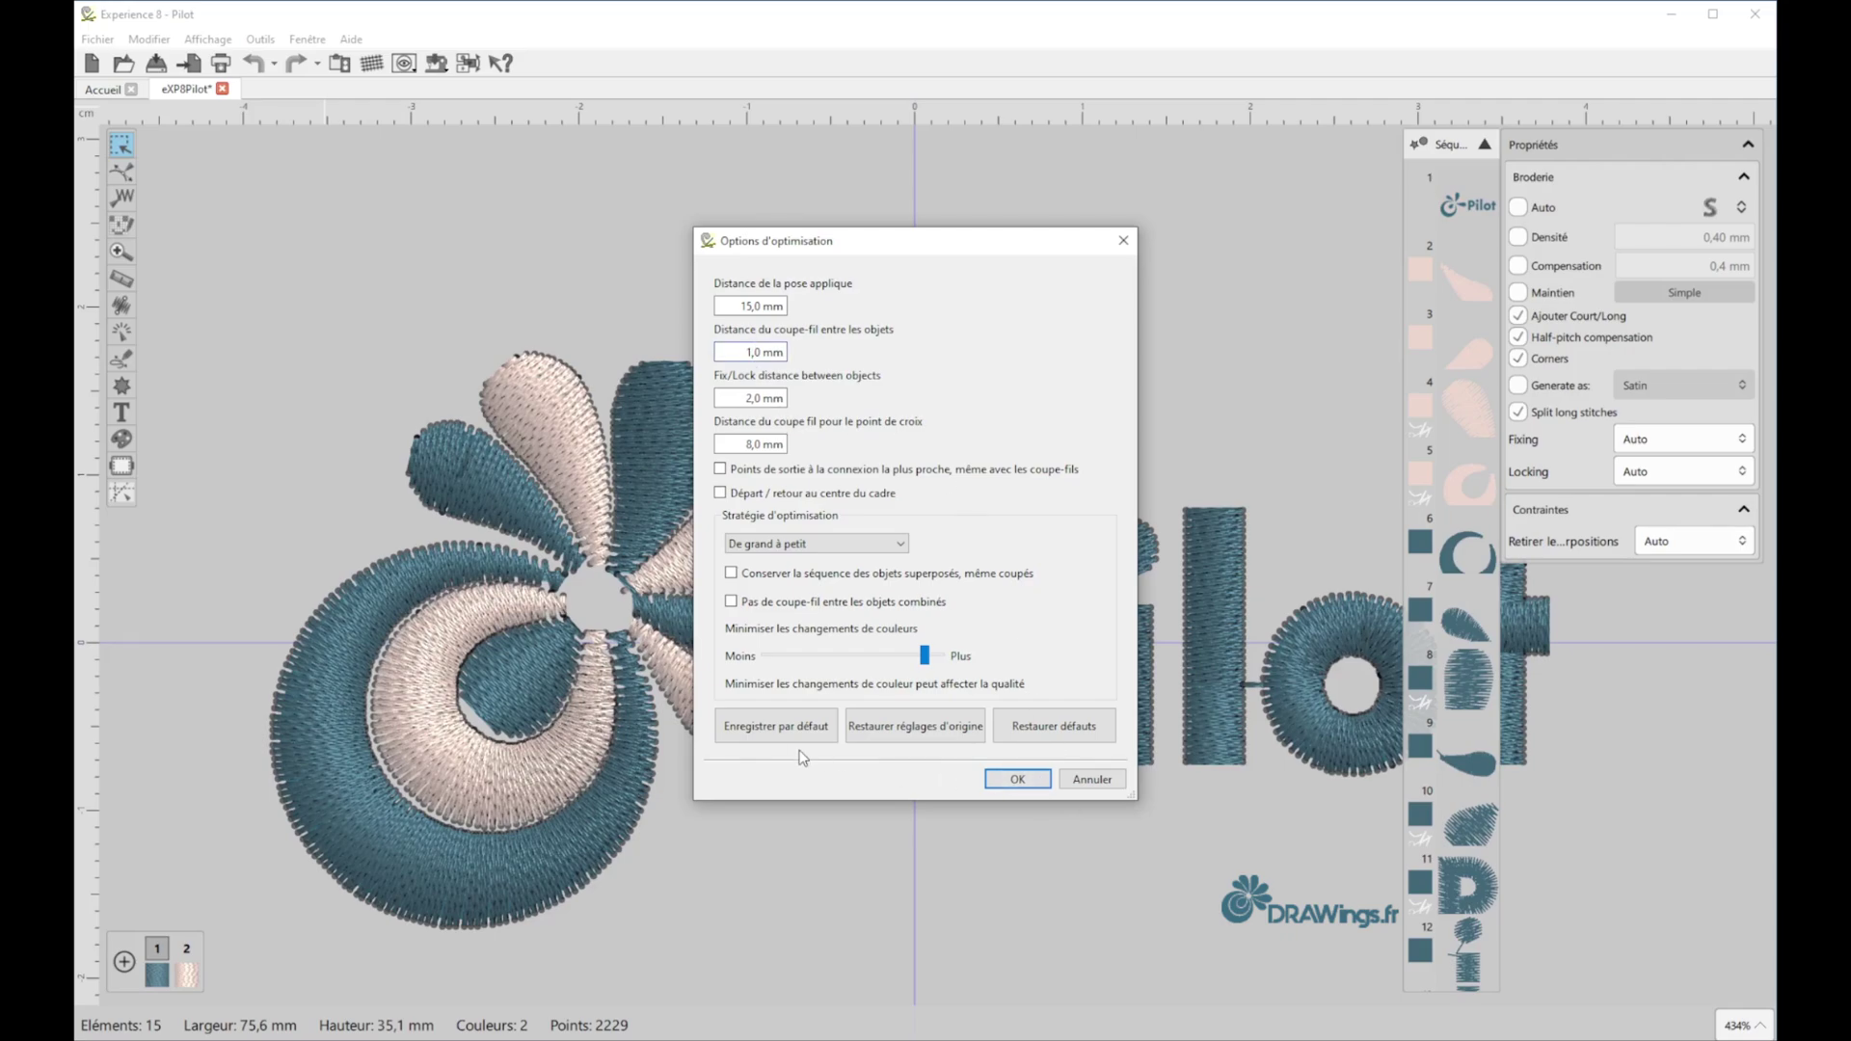
click(1018, 780)
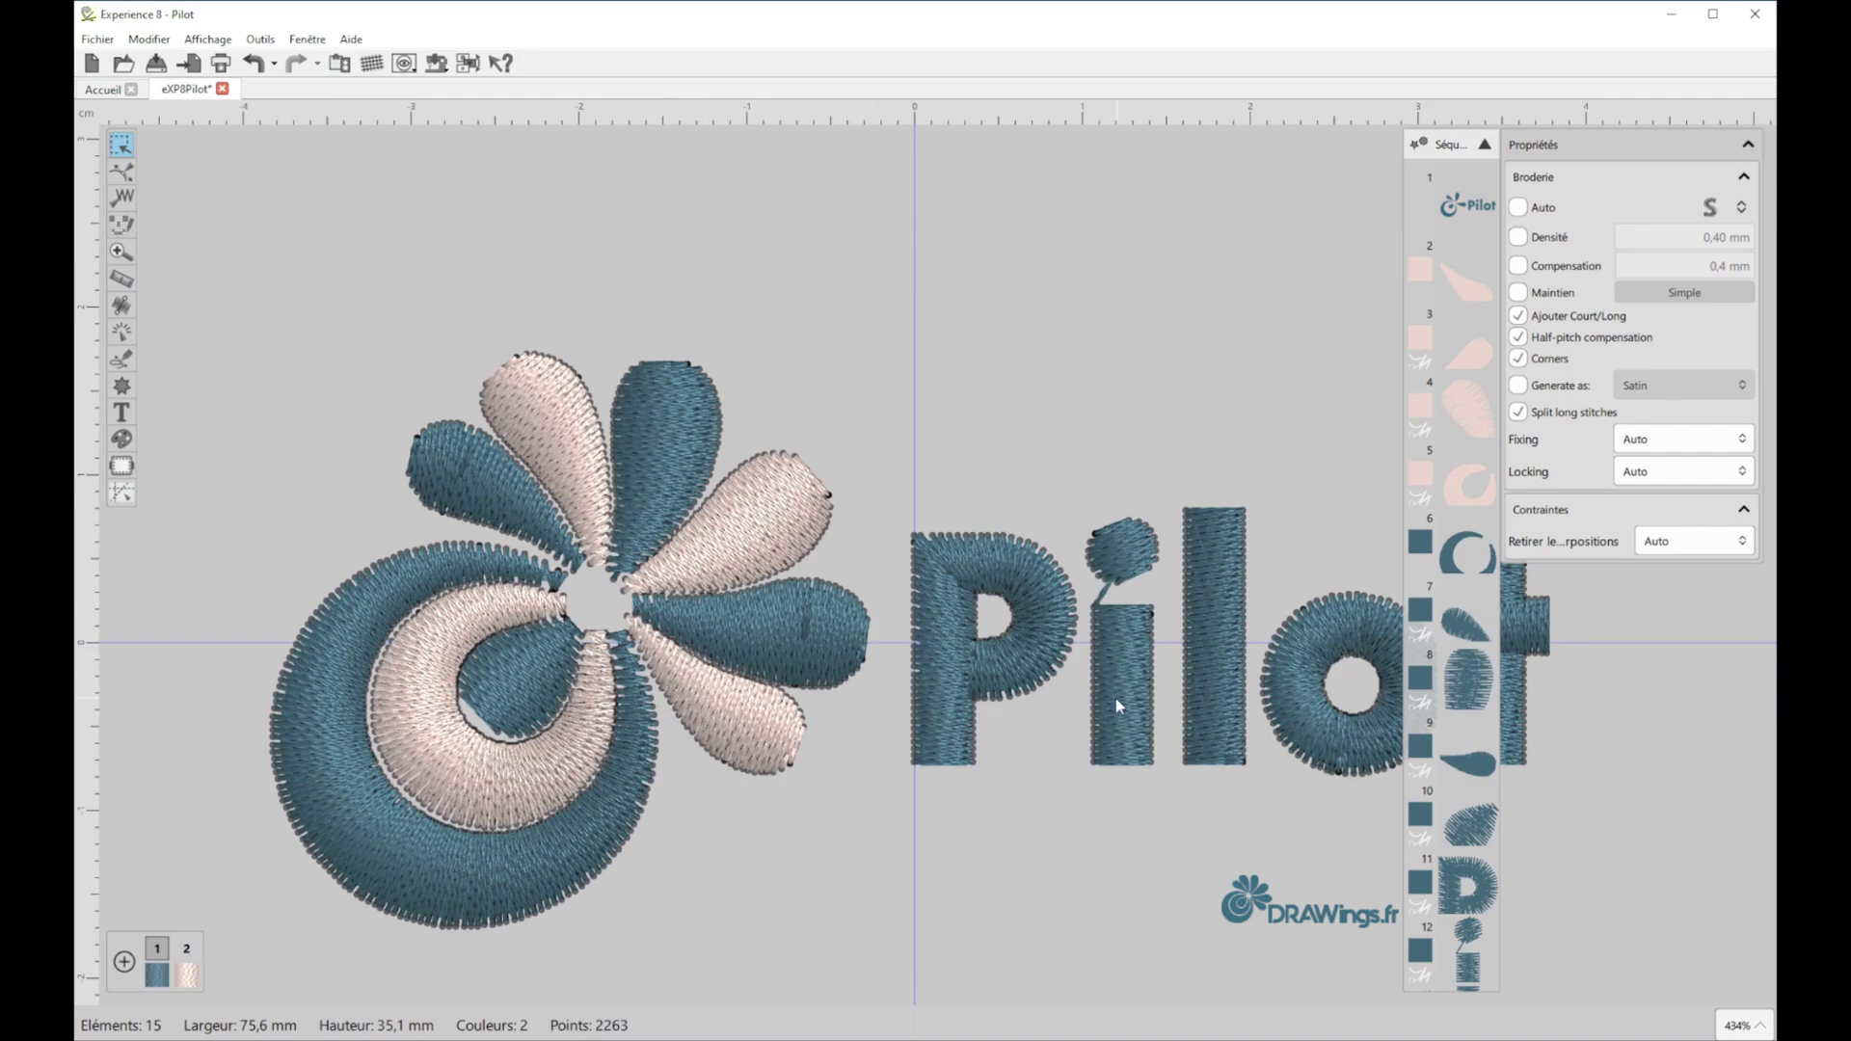
- Ungroup the letter i of Pilot so its dot and stem become separate objects
click(1126, 558)
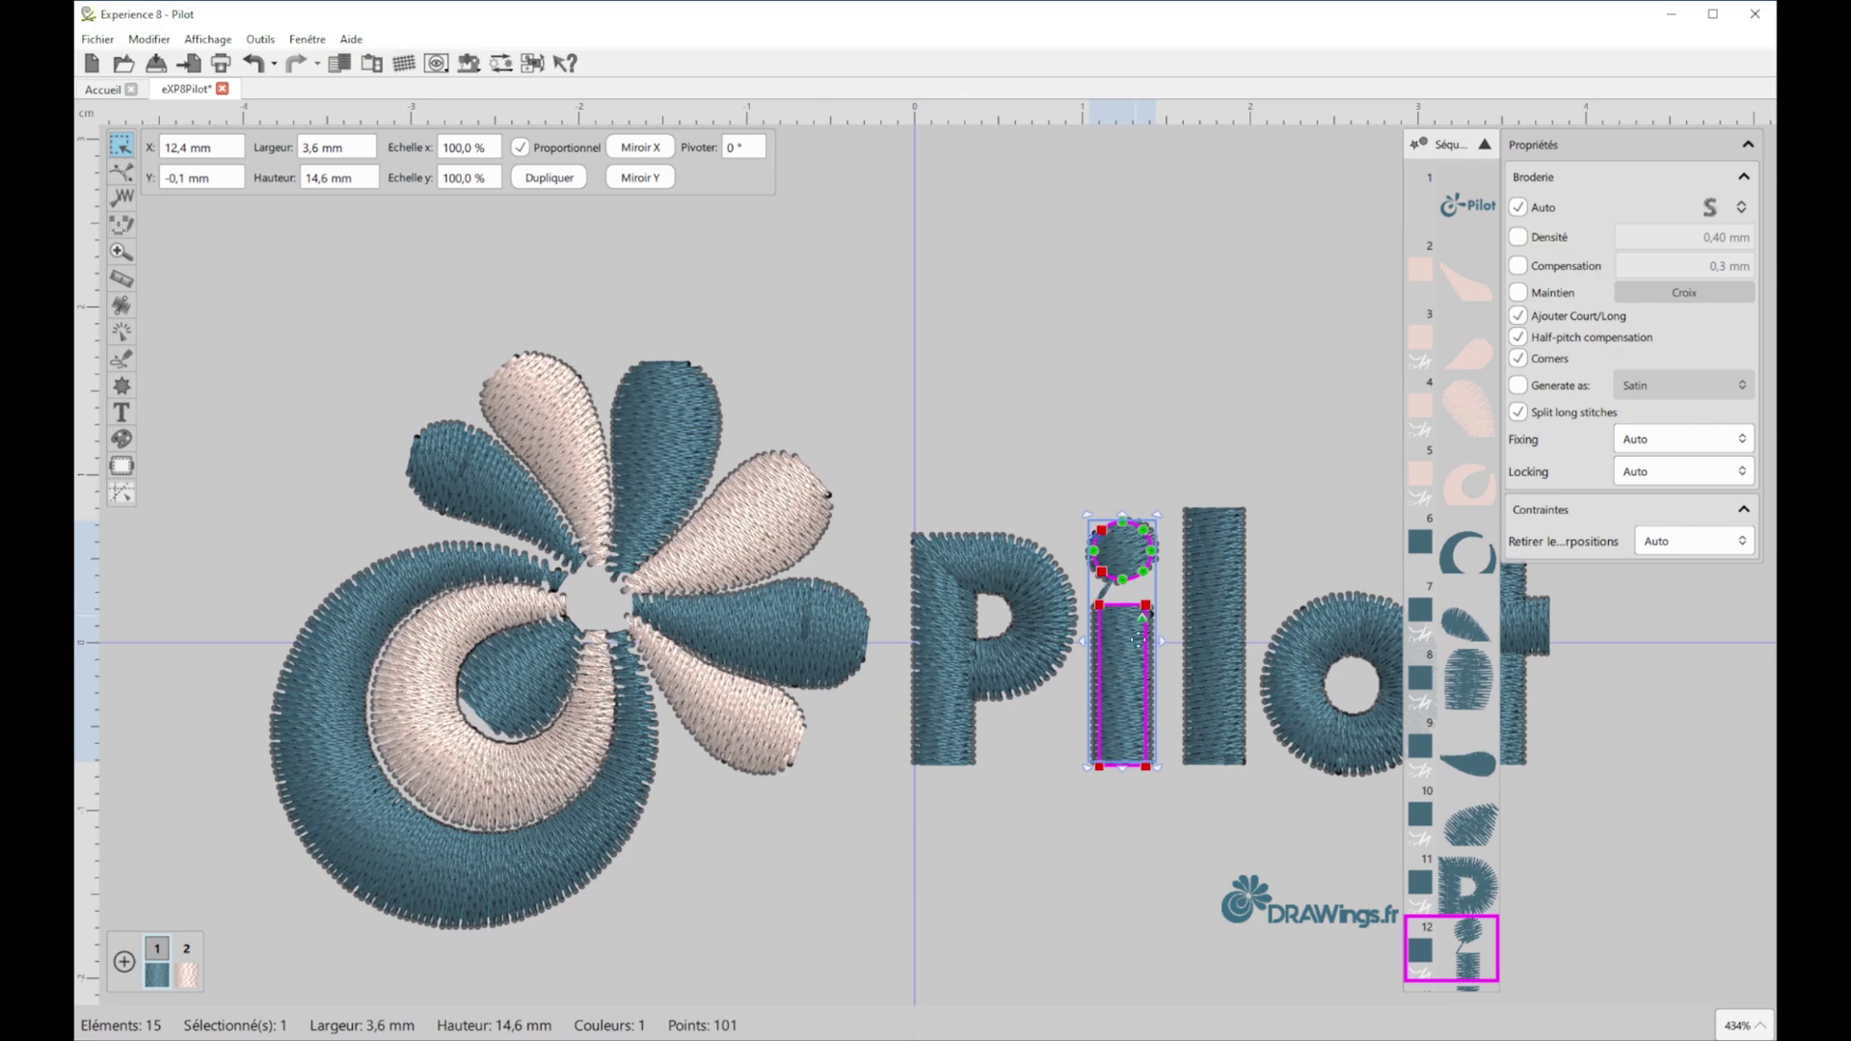
right_click(1118, 651)
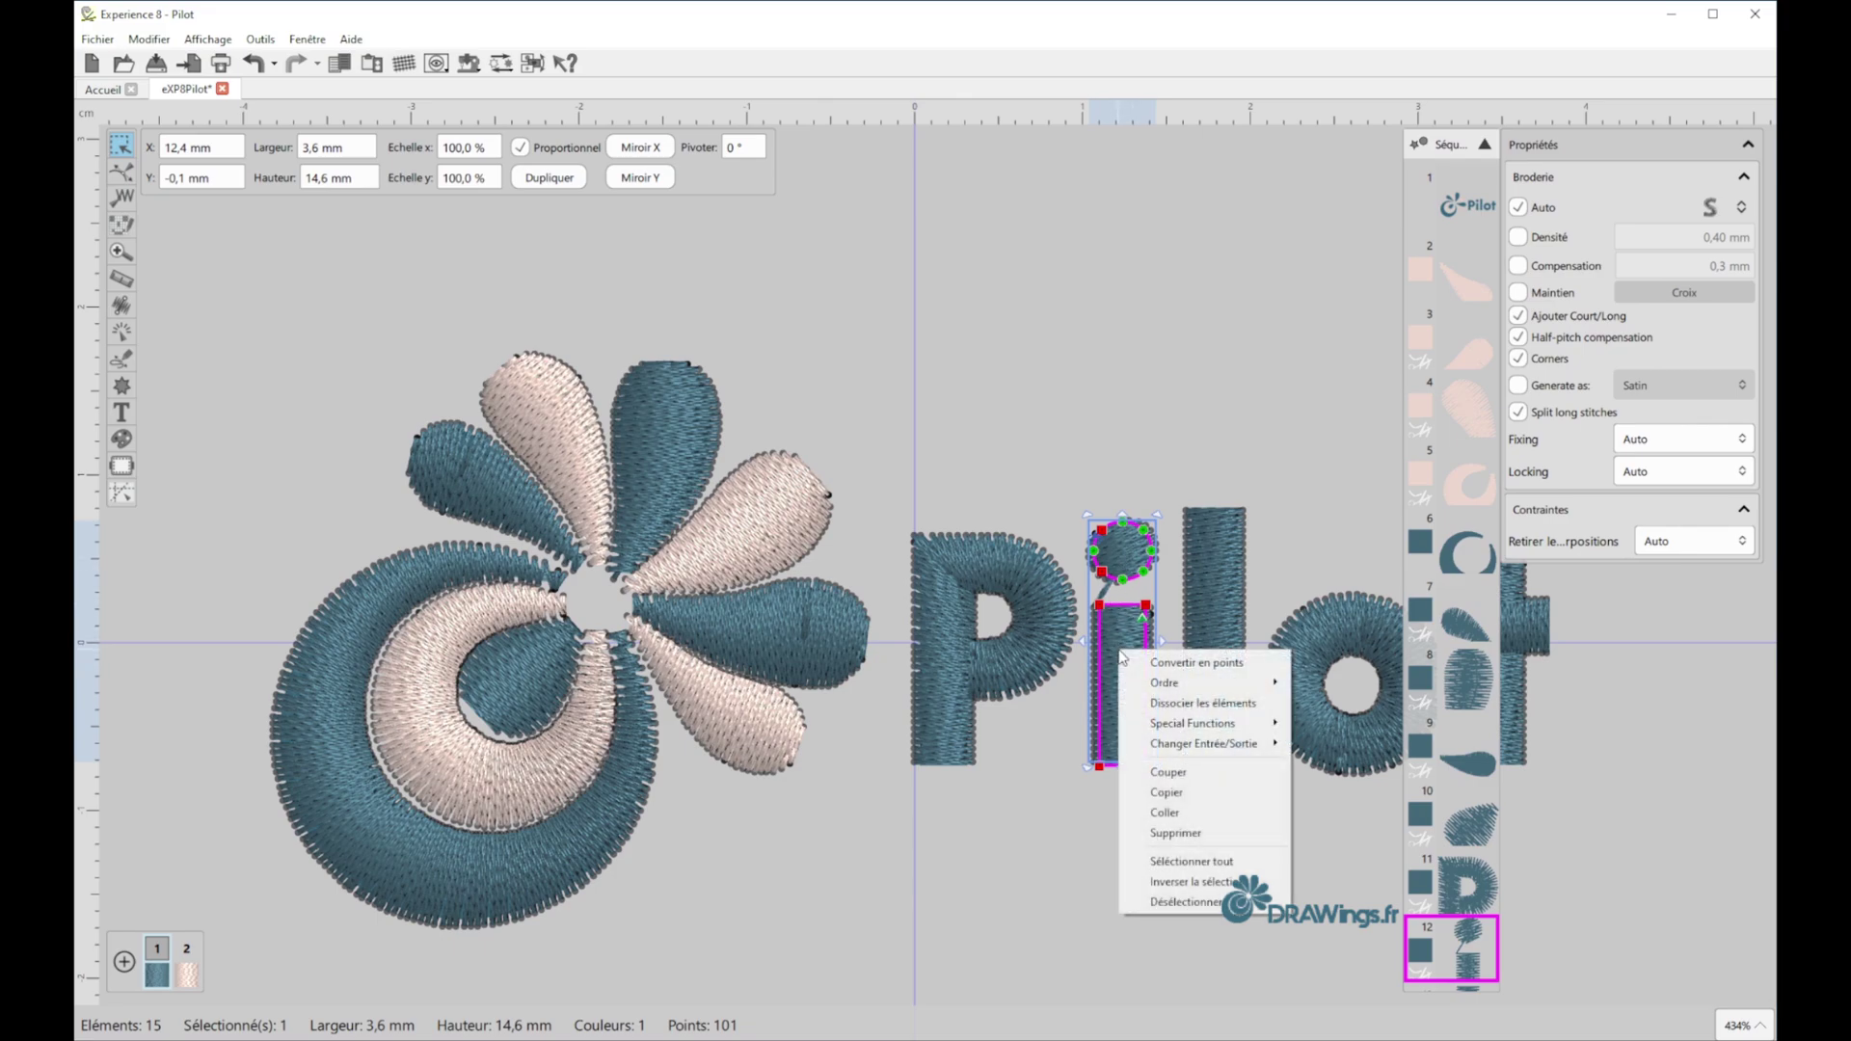
click(1217, 705)
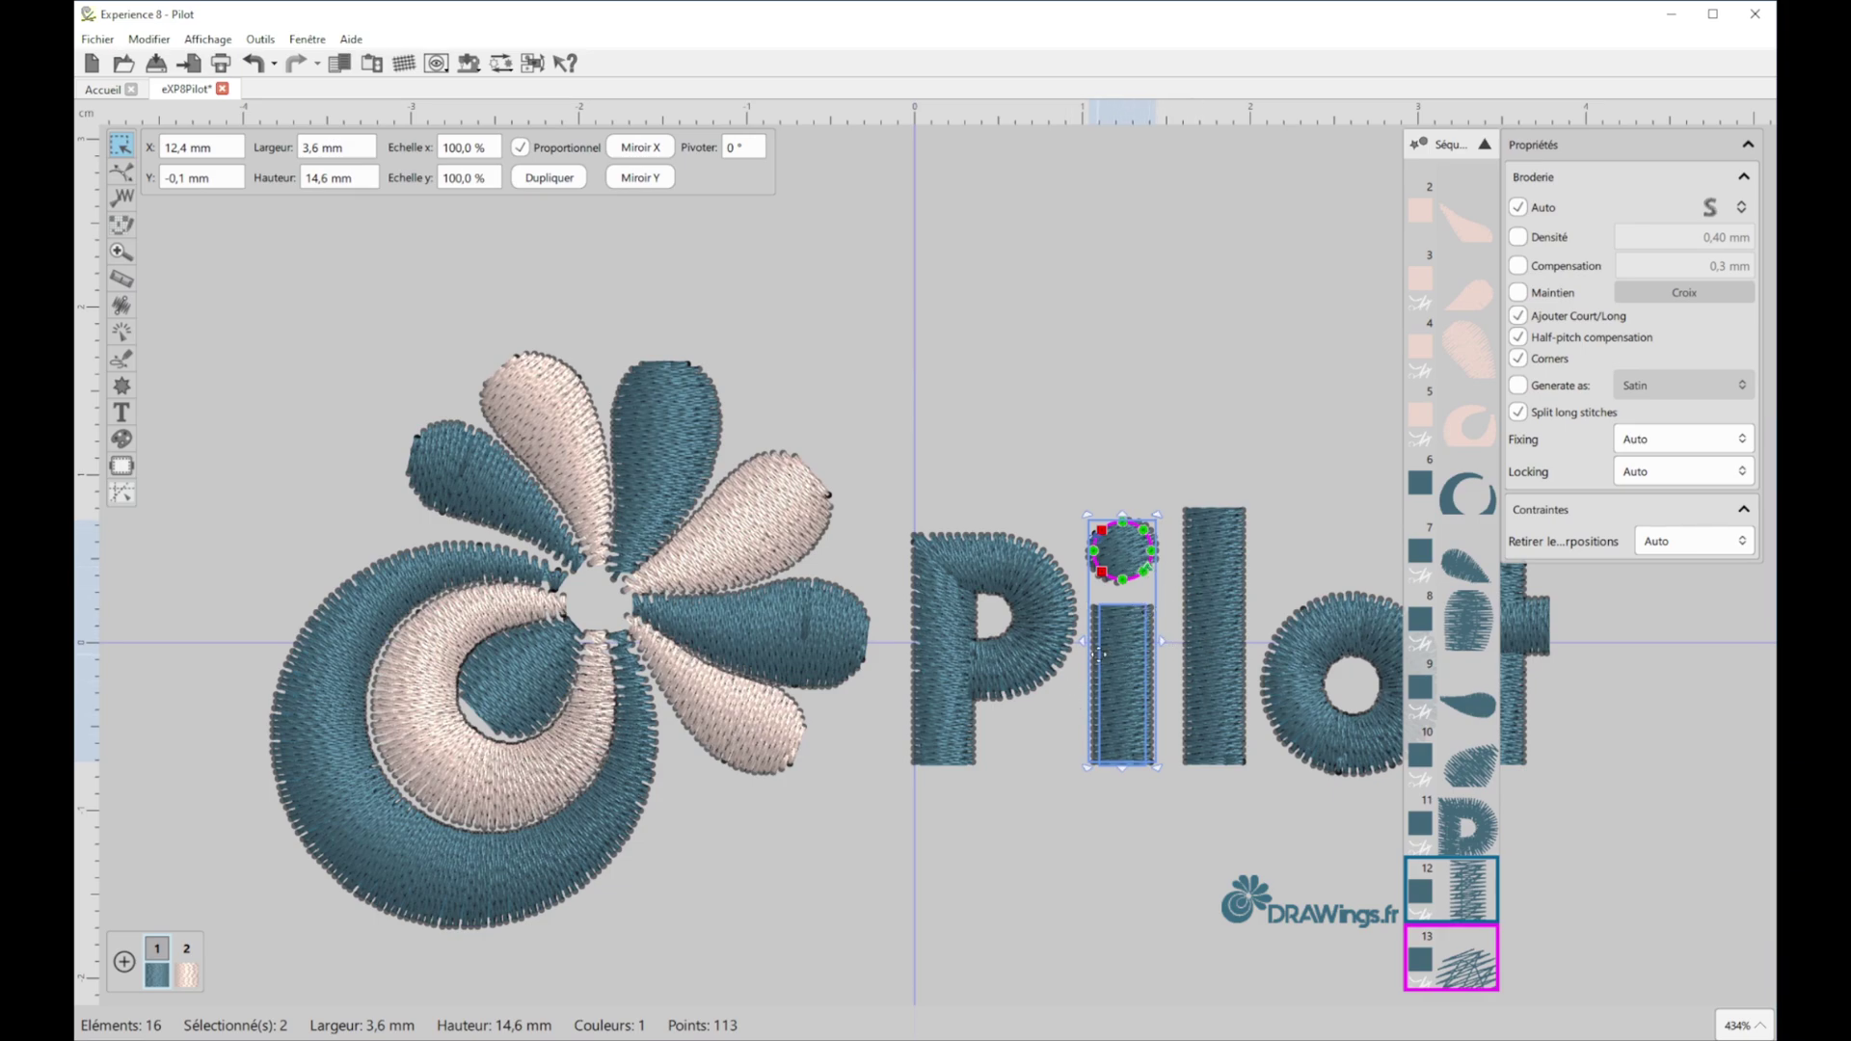
- Draw a horizontal stitch direction of 0° across the dot of the i and deselect it
click(122, 305)
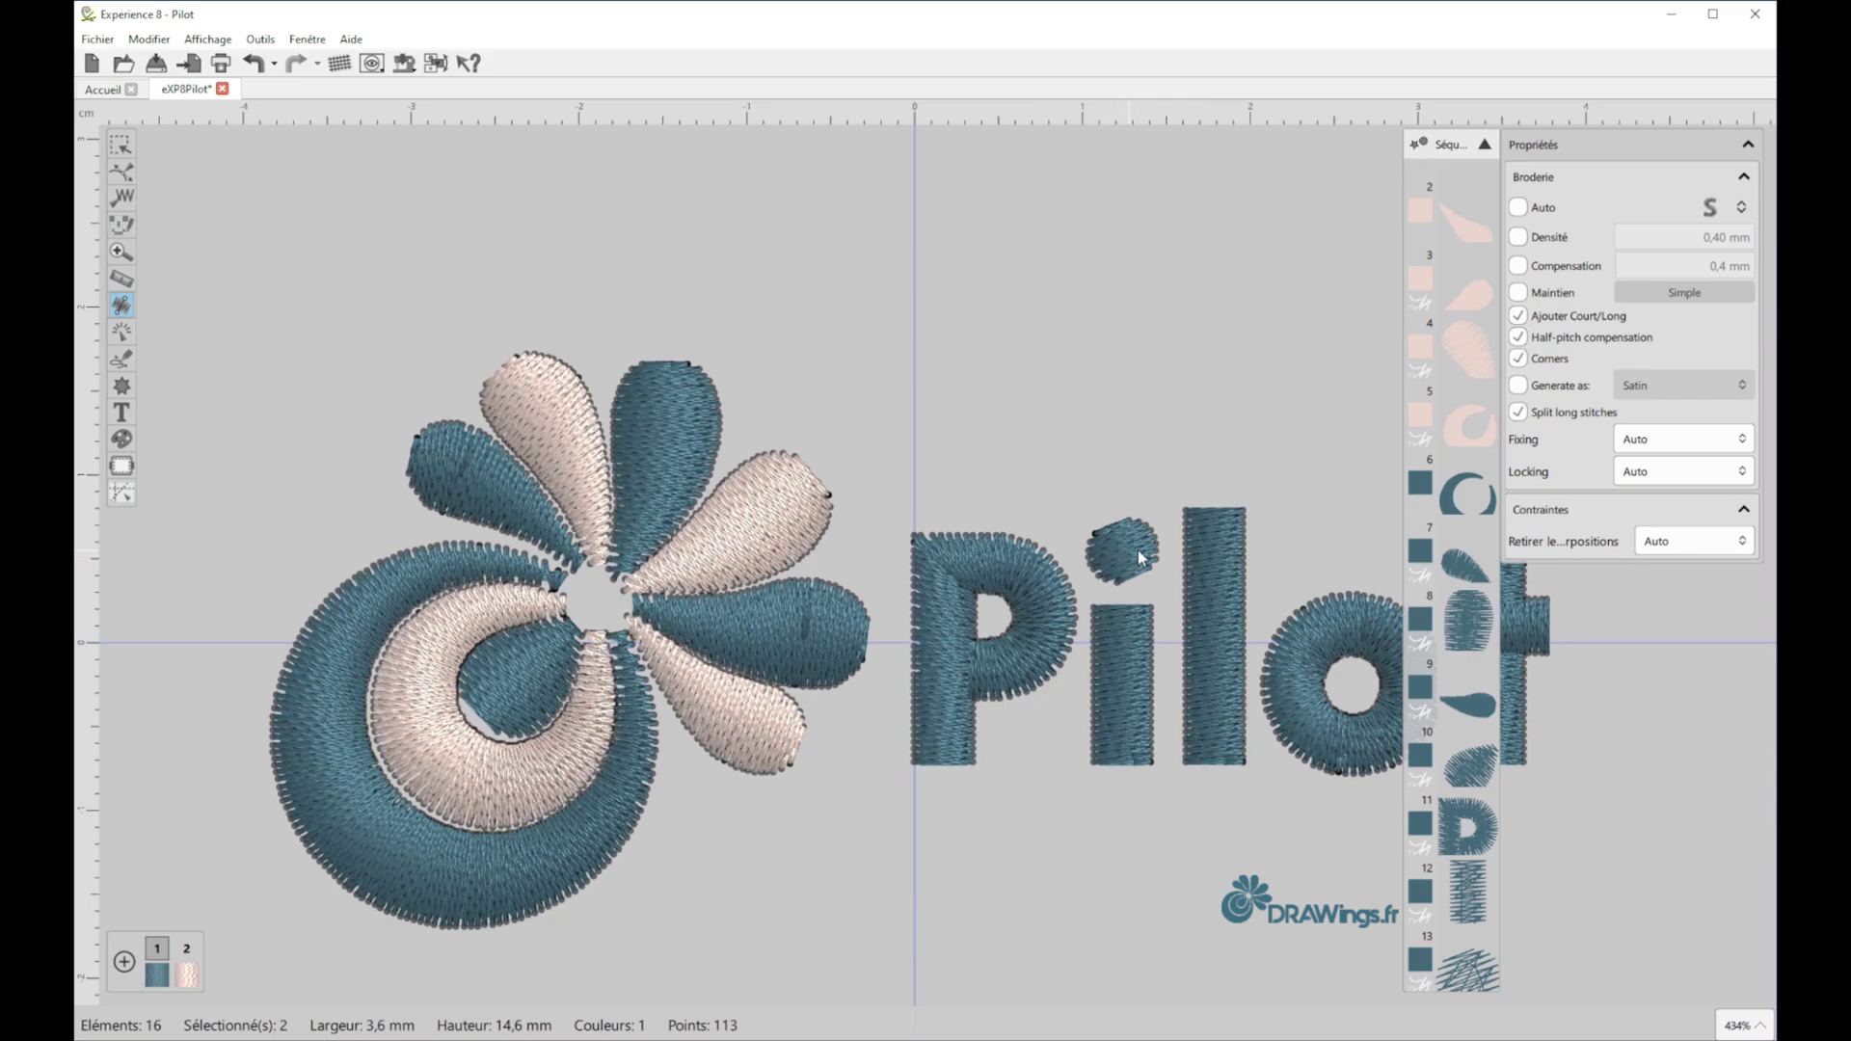
click(1130, 547)
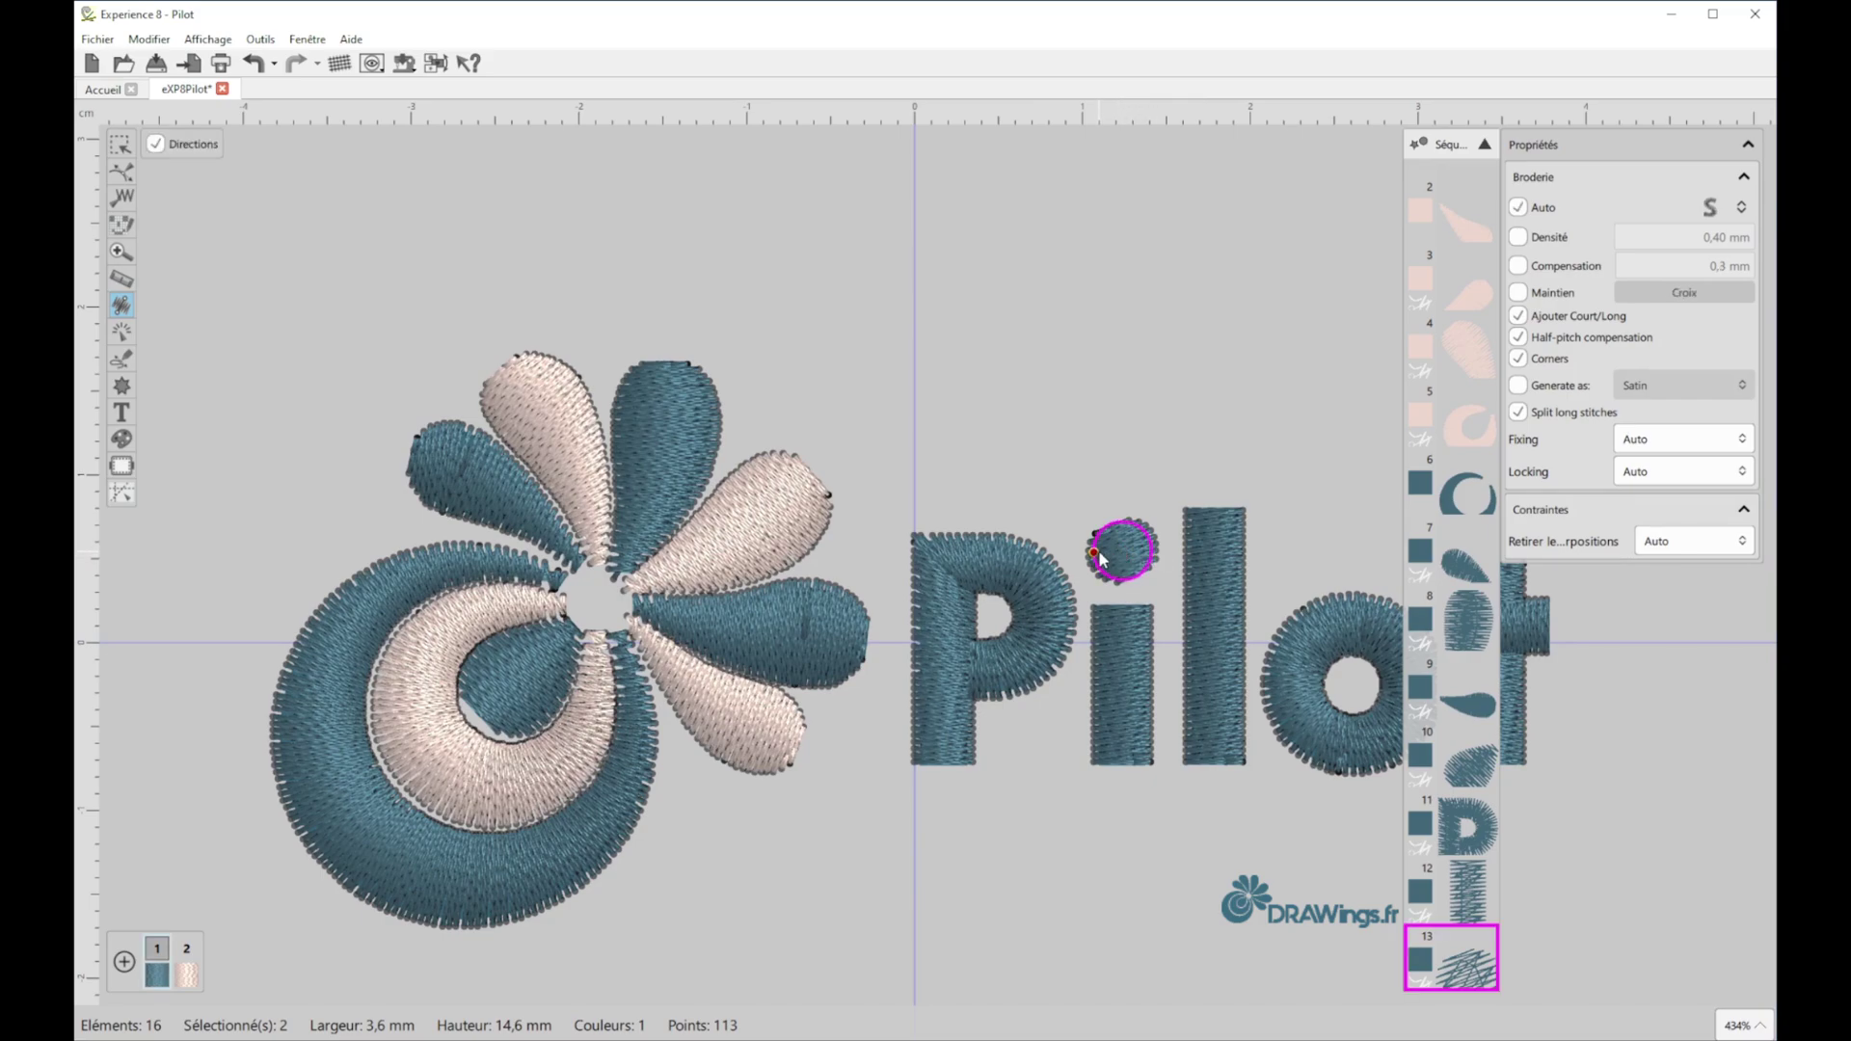
drag(1100, 554, 1163, 555)
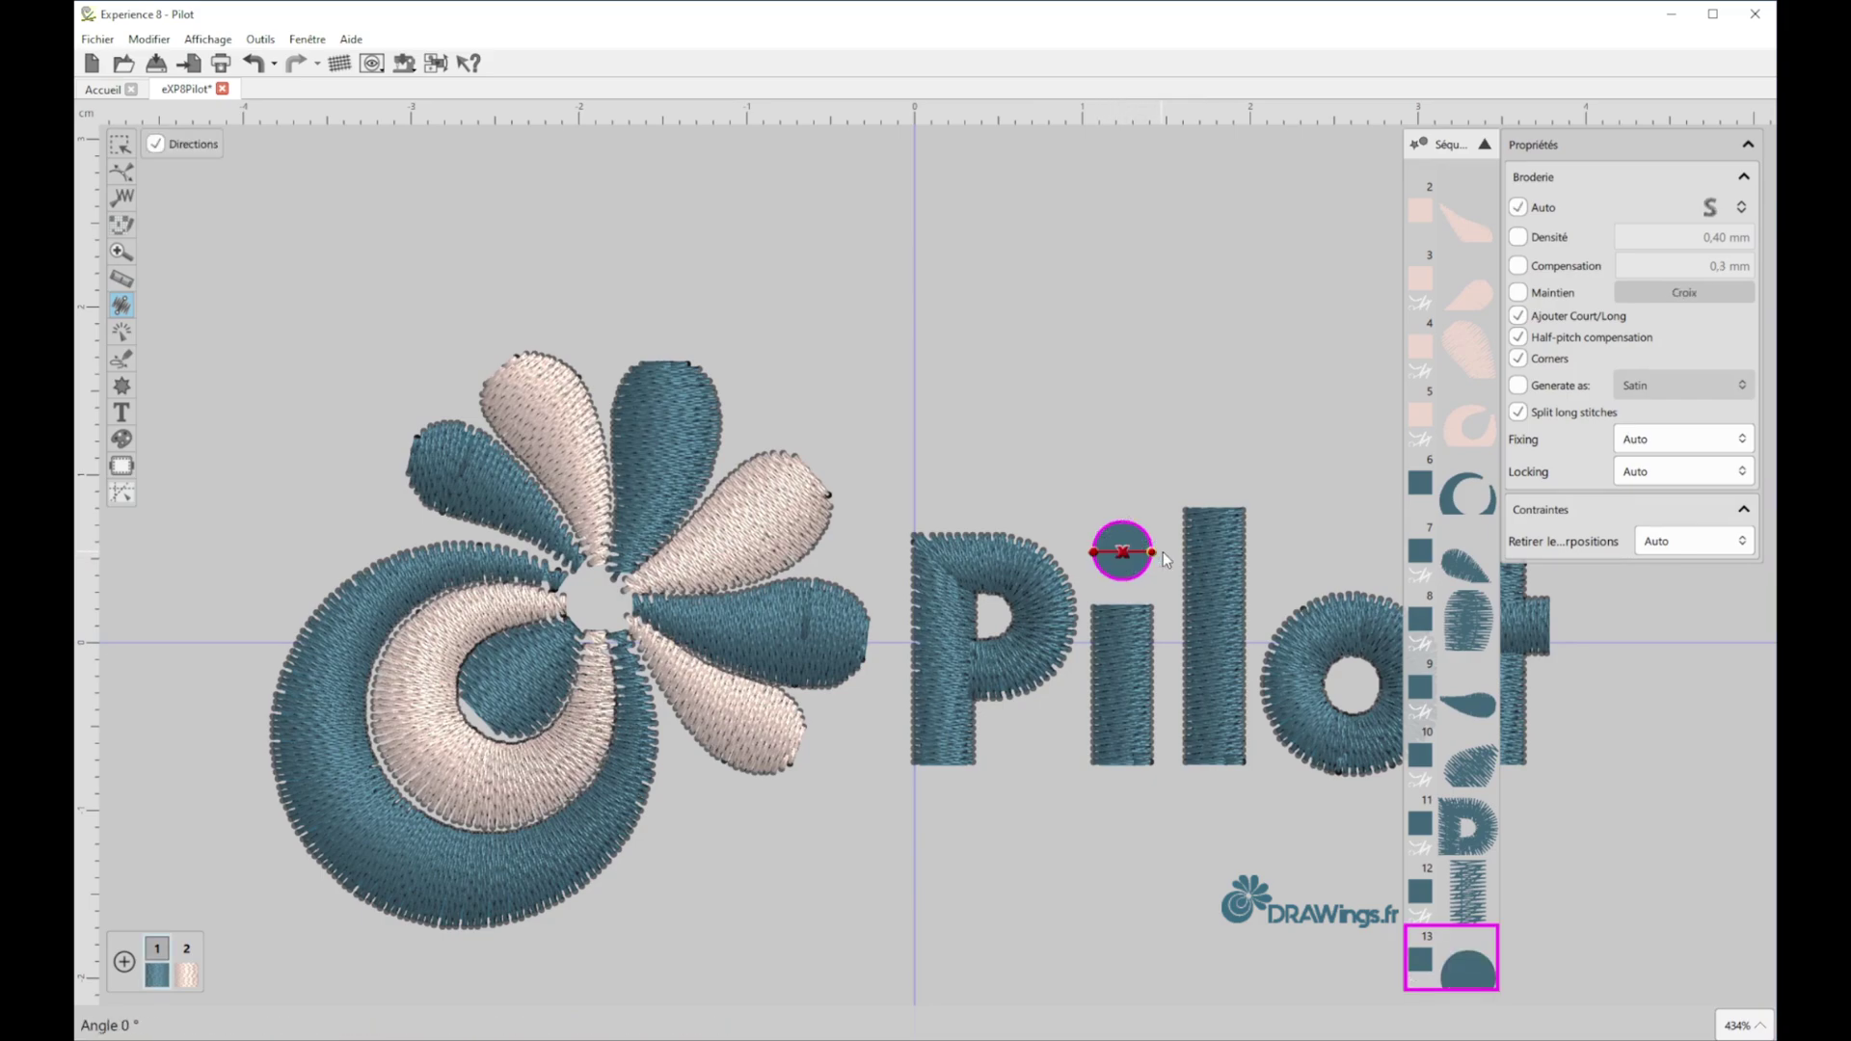
click(1121, 431)
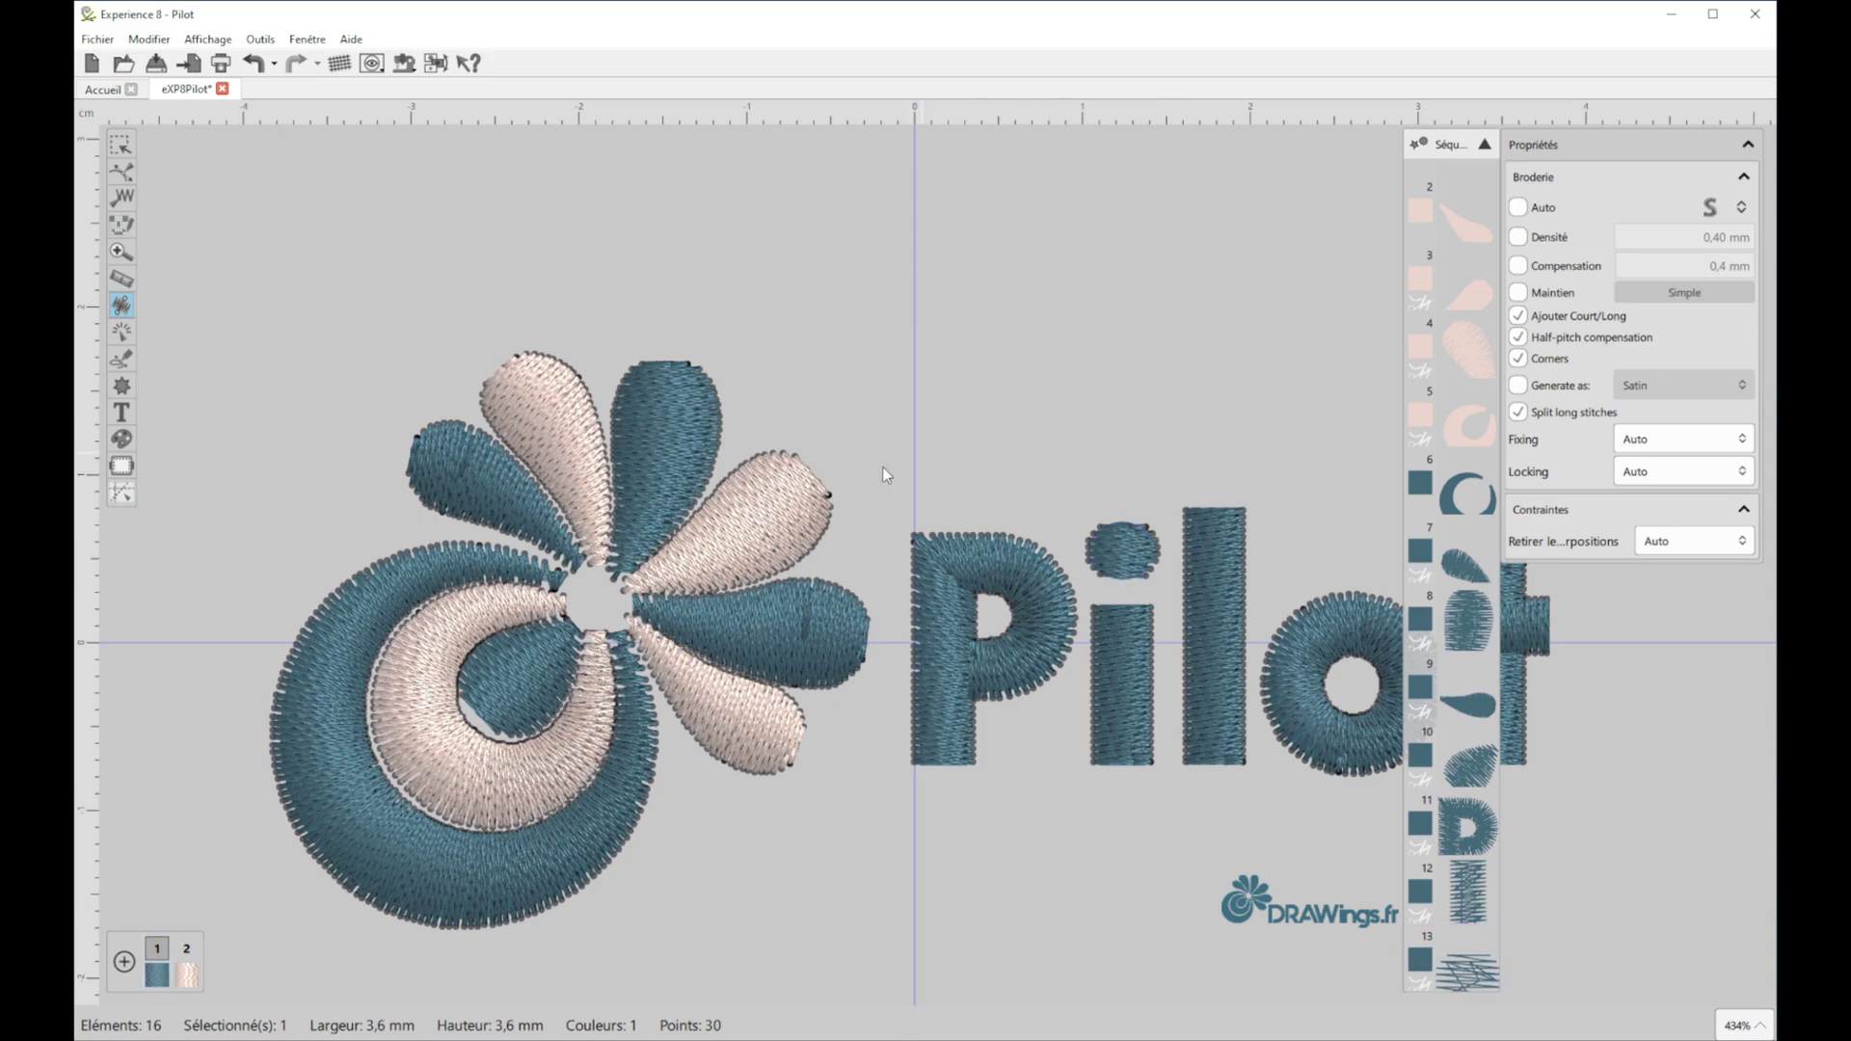
- Move the exit point of the blue petal nearest the text to its pointed tip beside the flower's centre
scroll(882, 467, down, 2)
scroll(895, 472, down, 1)
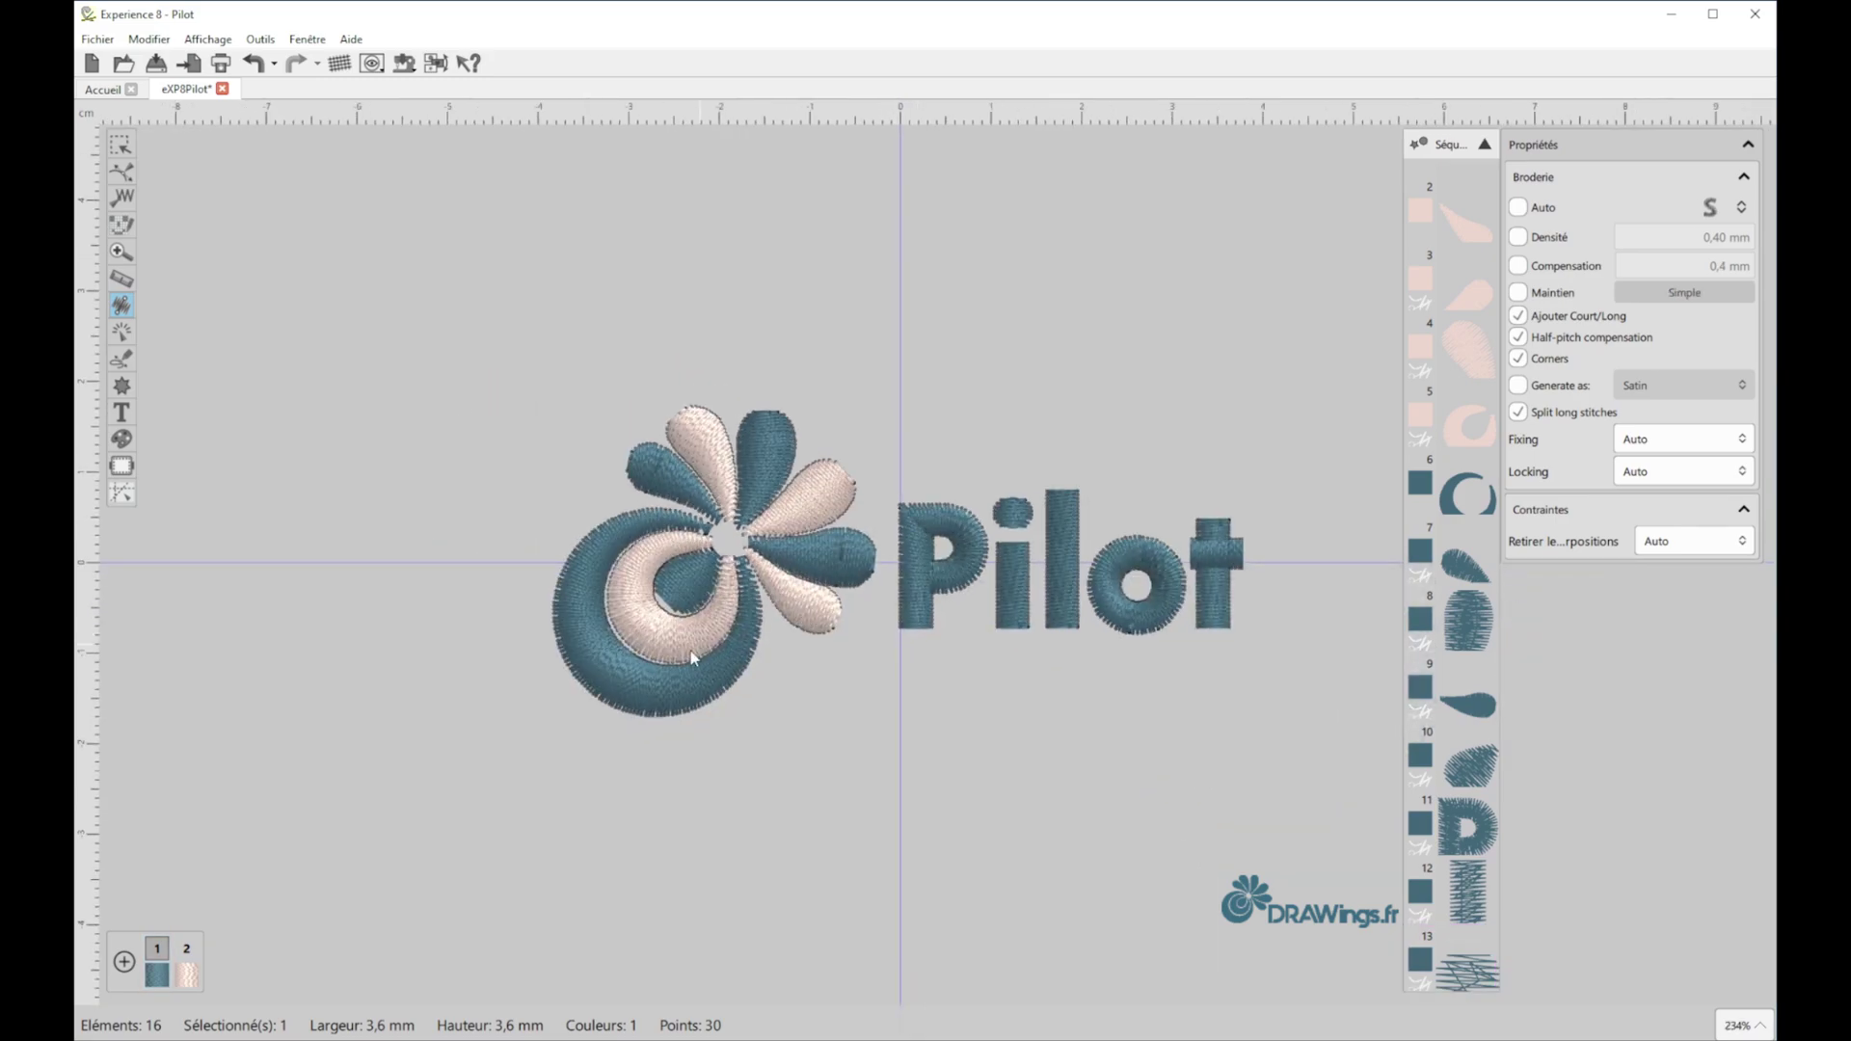
click(120, 145)
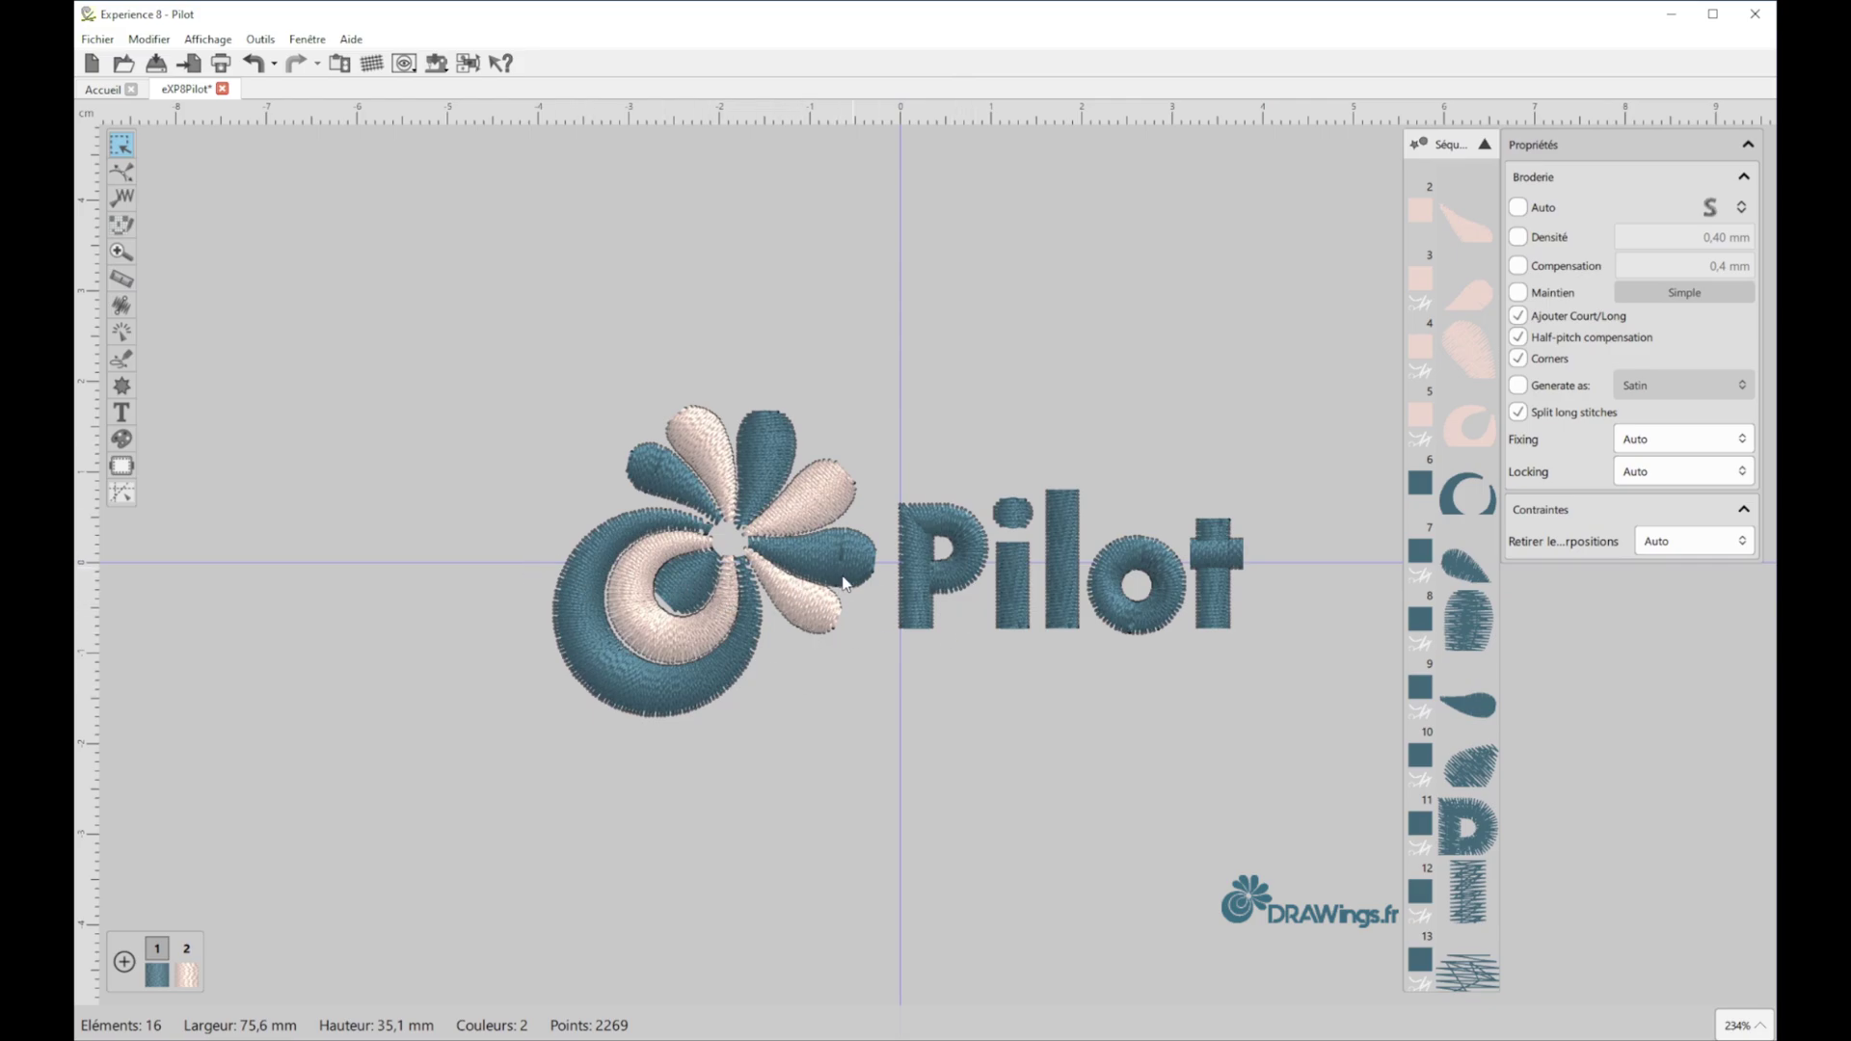
scroll(824, 563, up, 2)
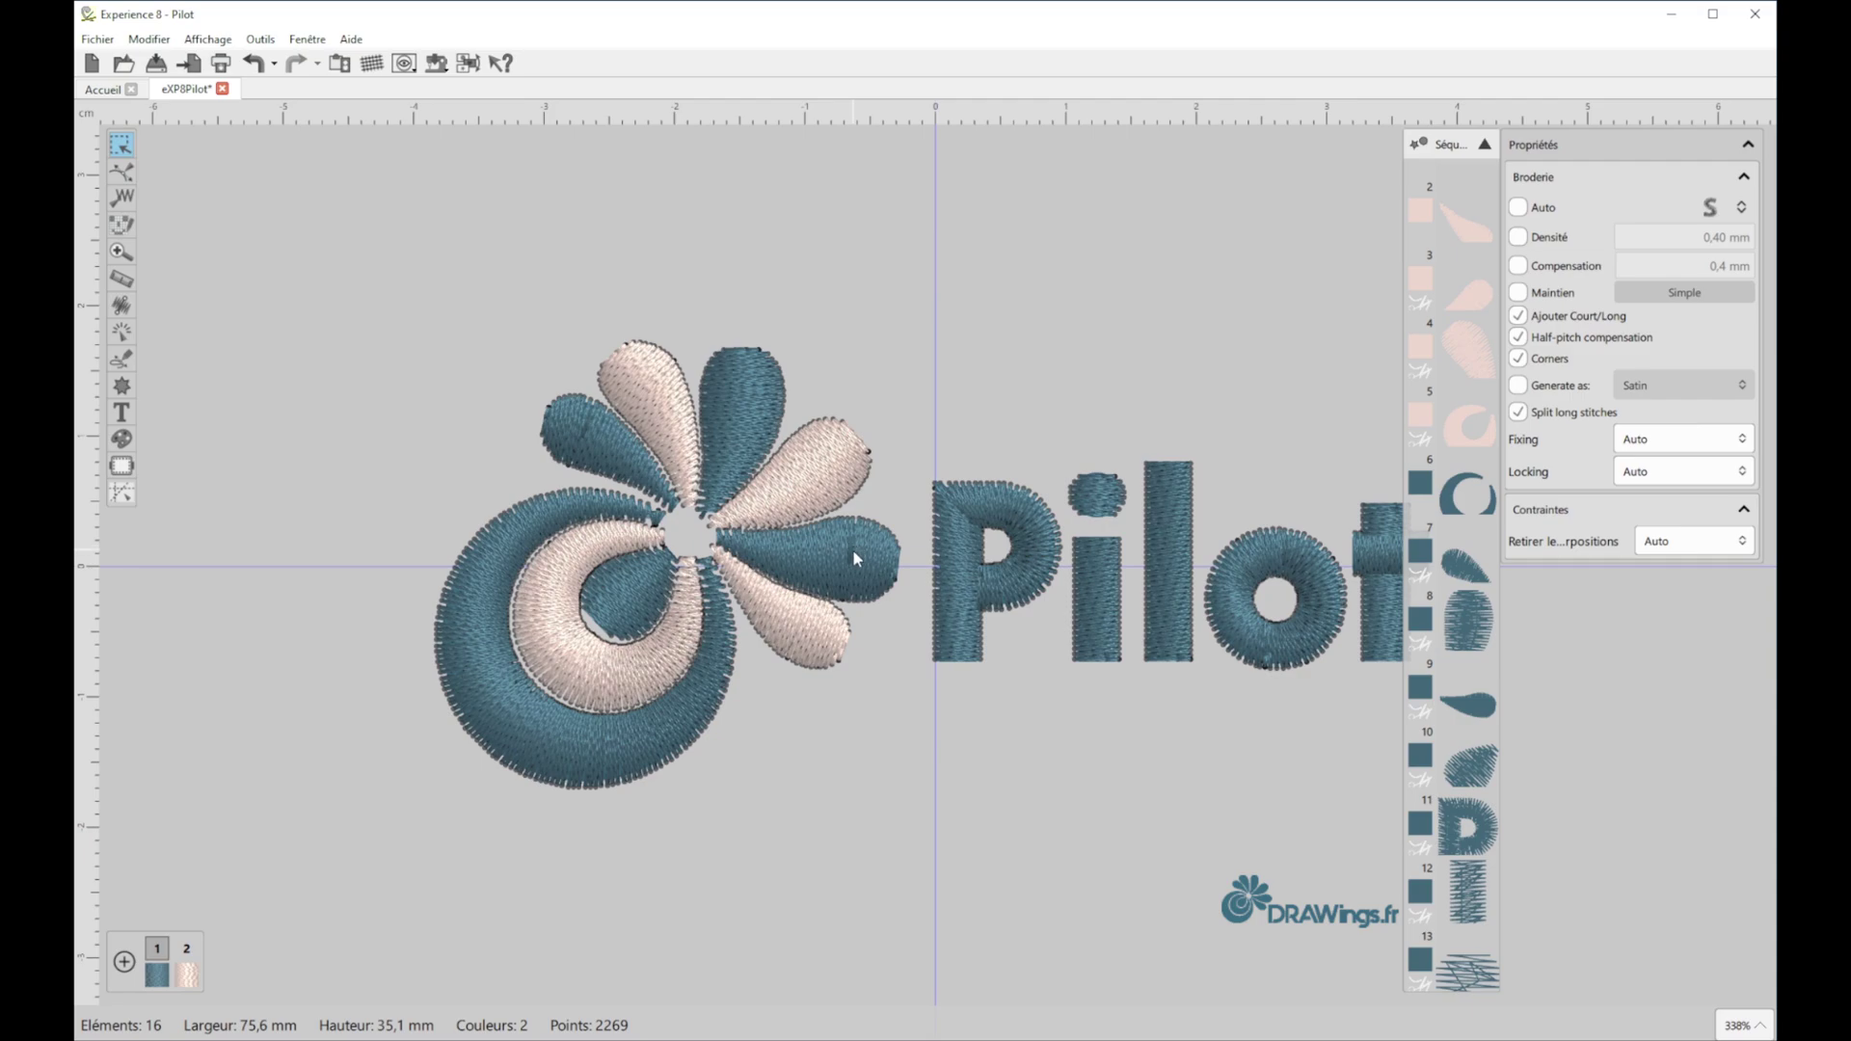
click(859, 550)
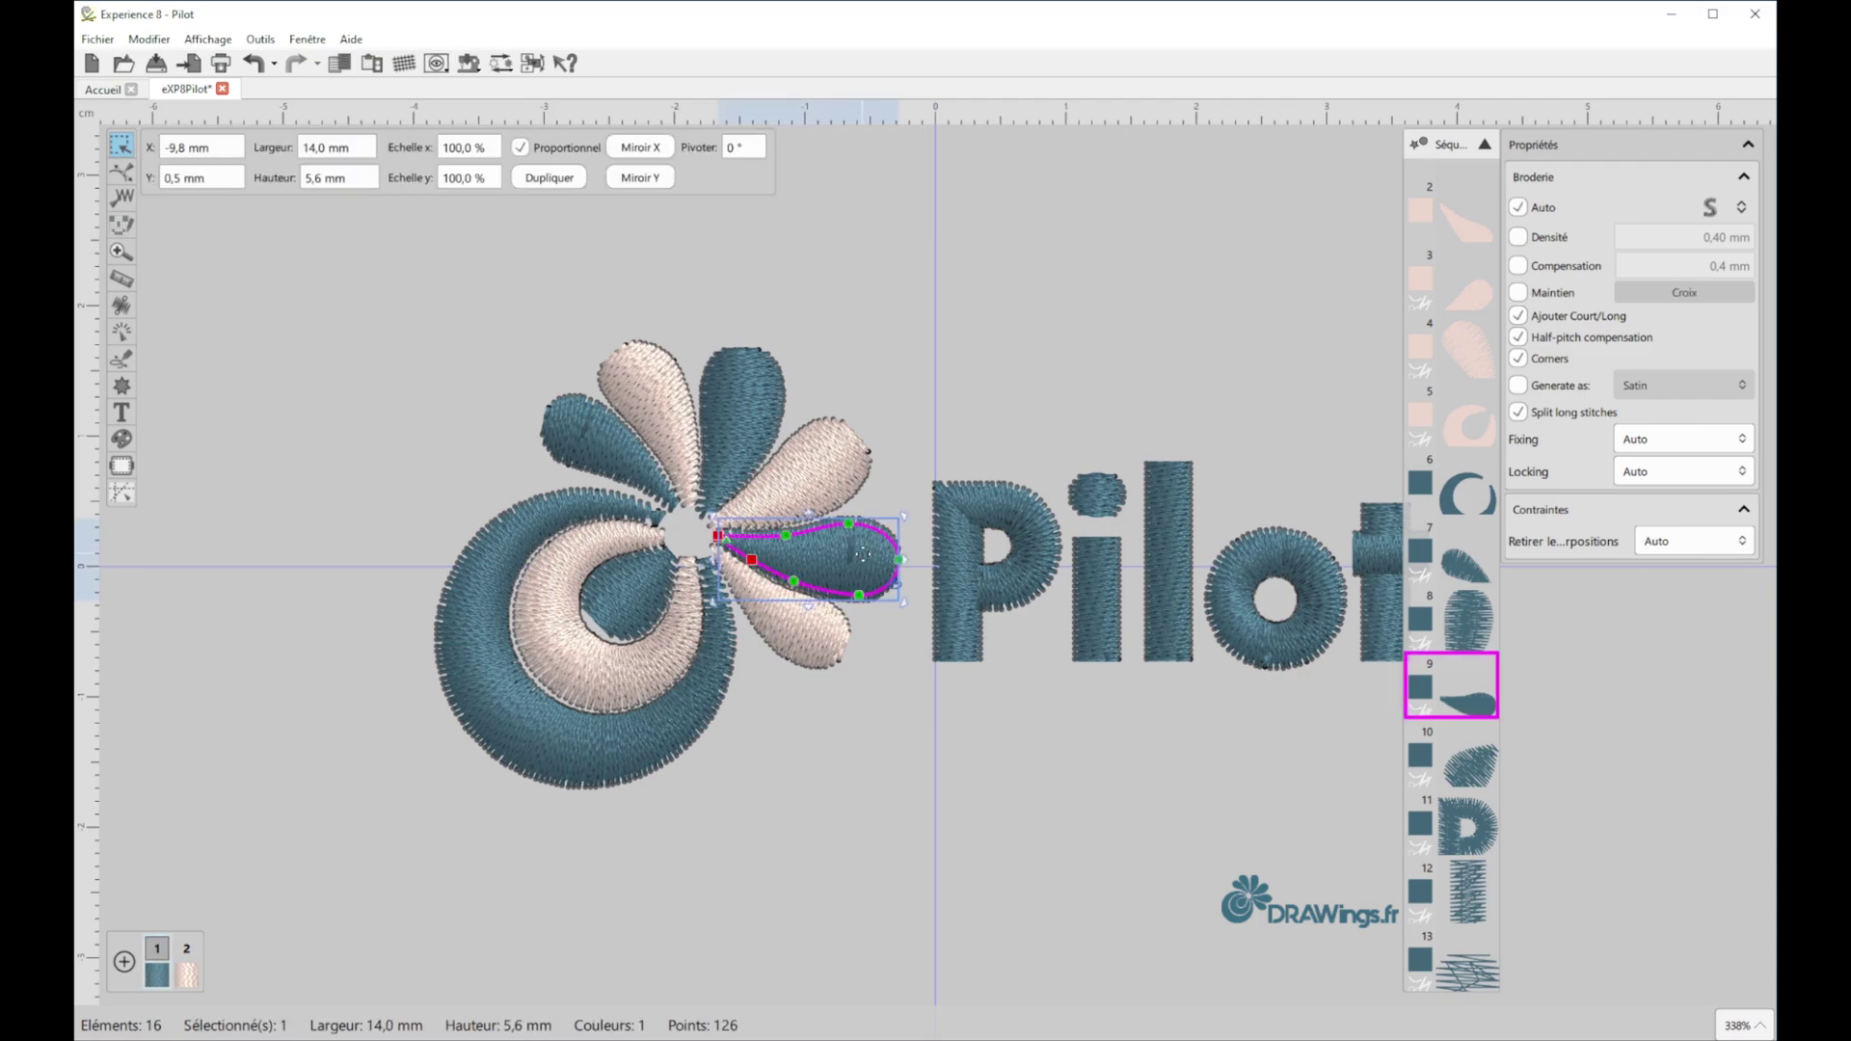
right_click(862, 554)
mouse_move(950, 629)
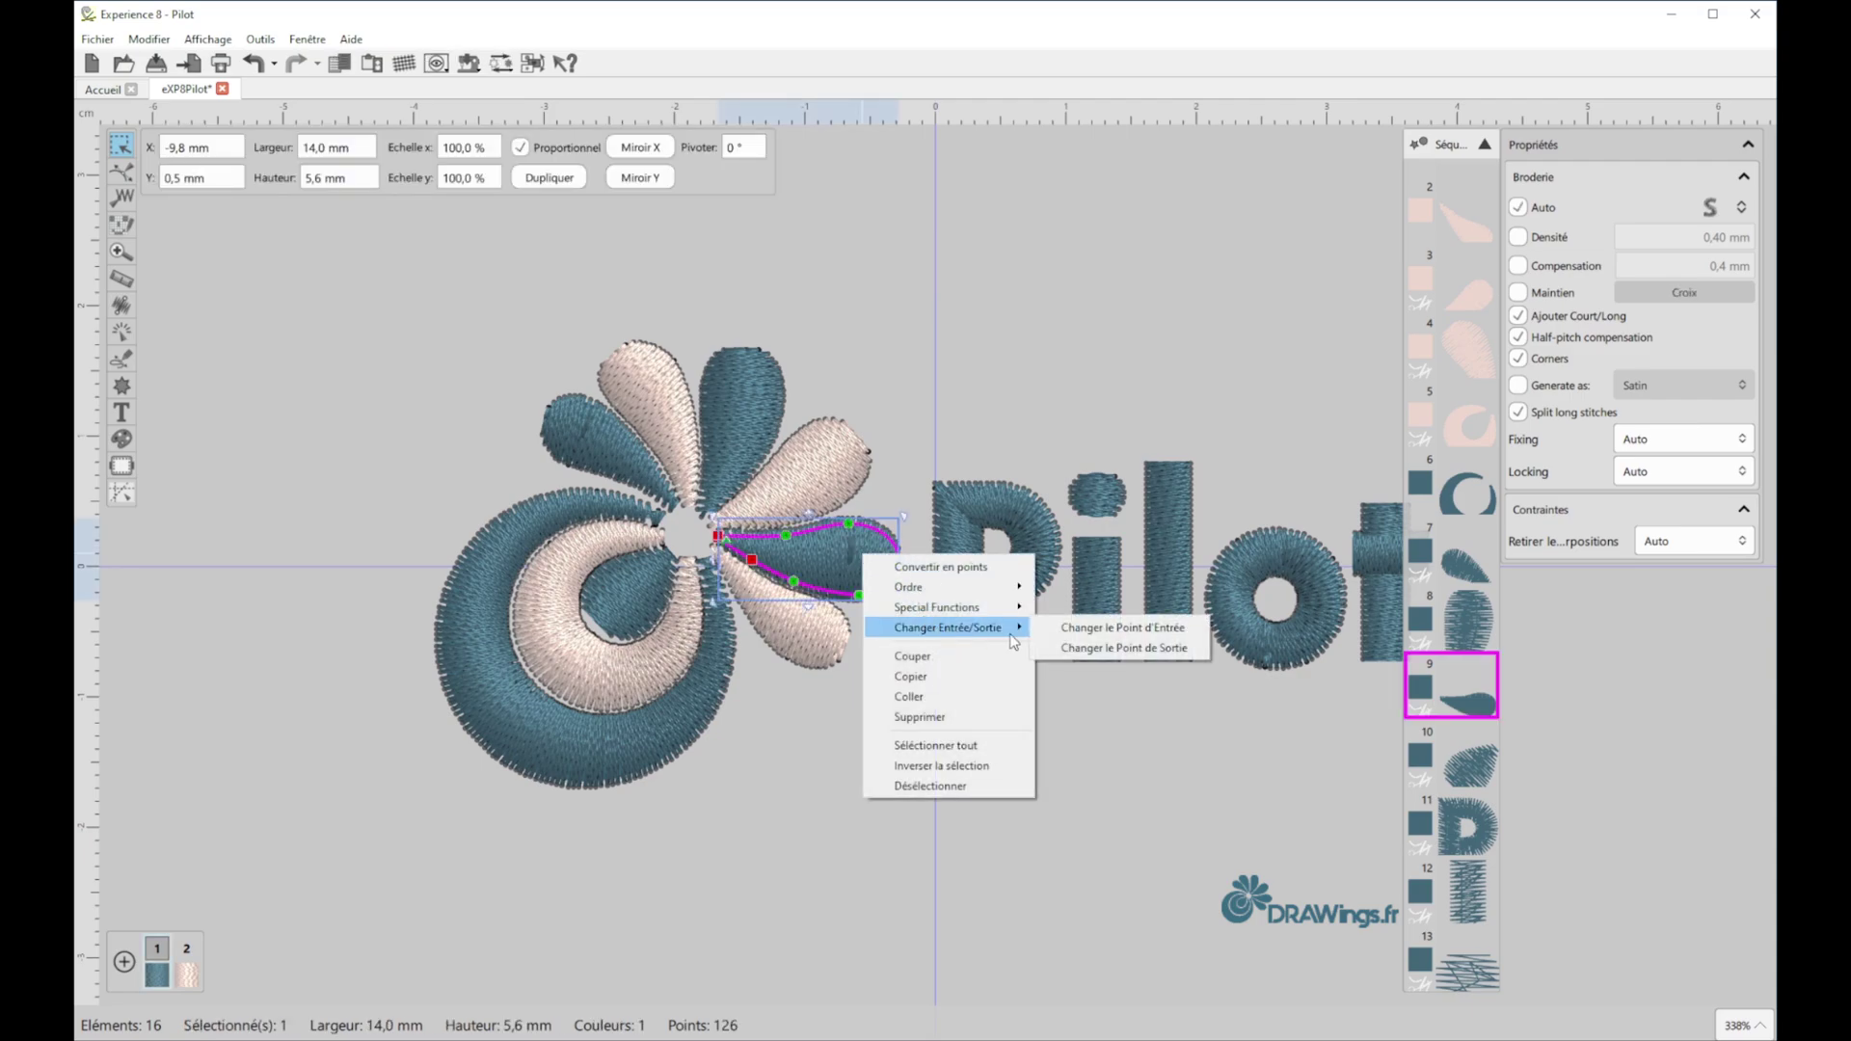
click(1166, 648)
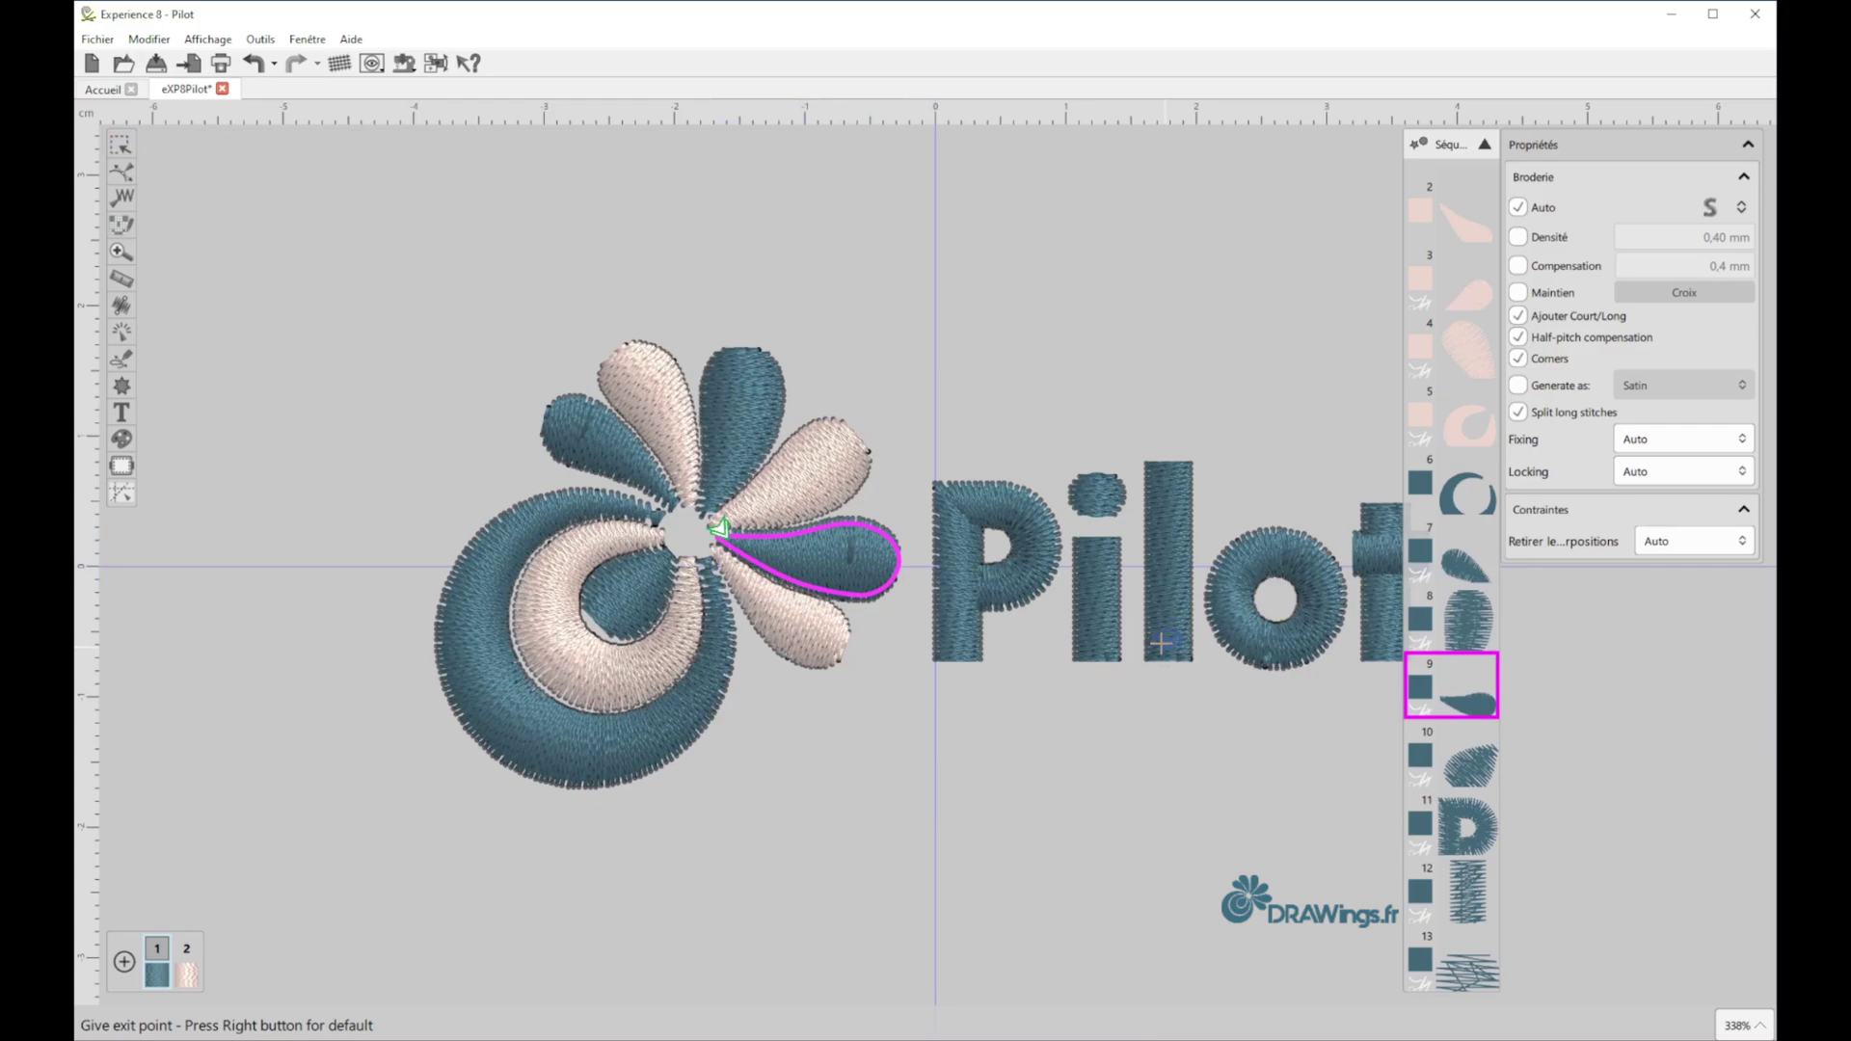
click(721, 529)
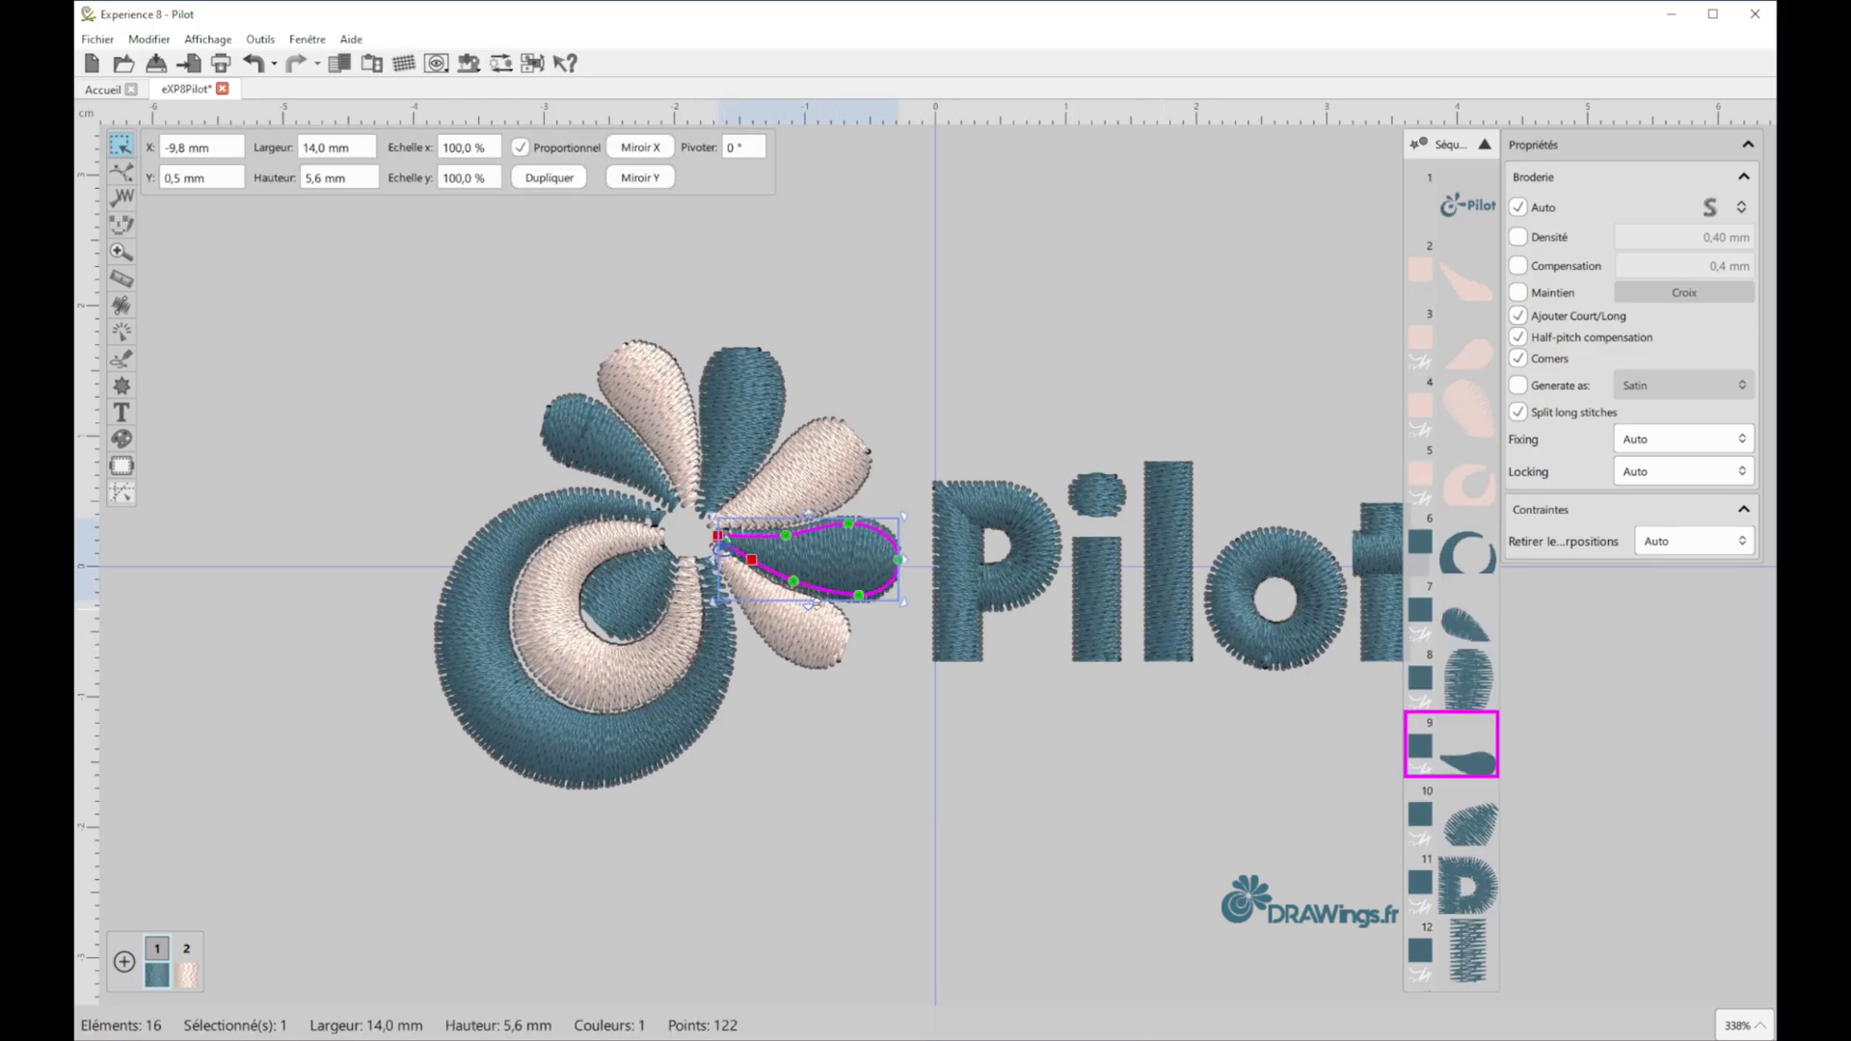
- Move the exit point of the small upper-left blue petal to its tip at the flower's centre and deselect it
click(580, 442)
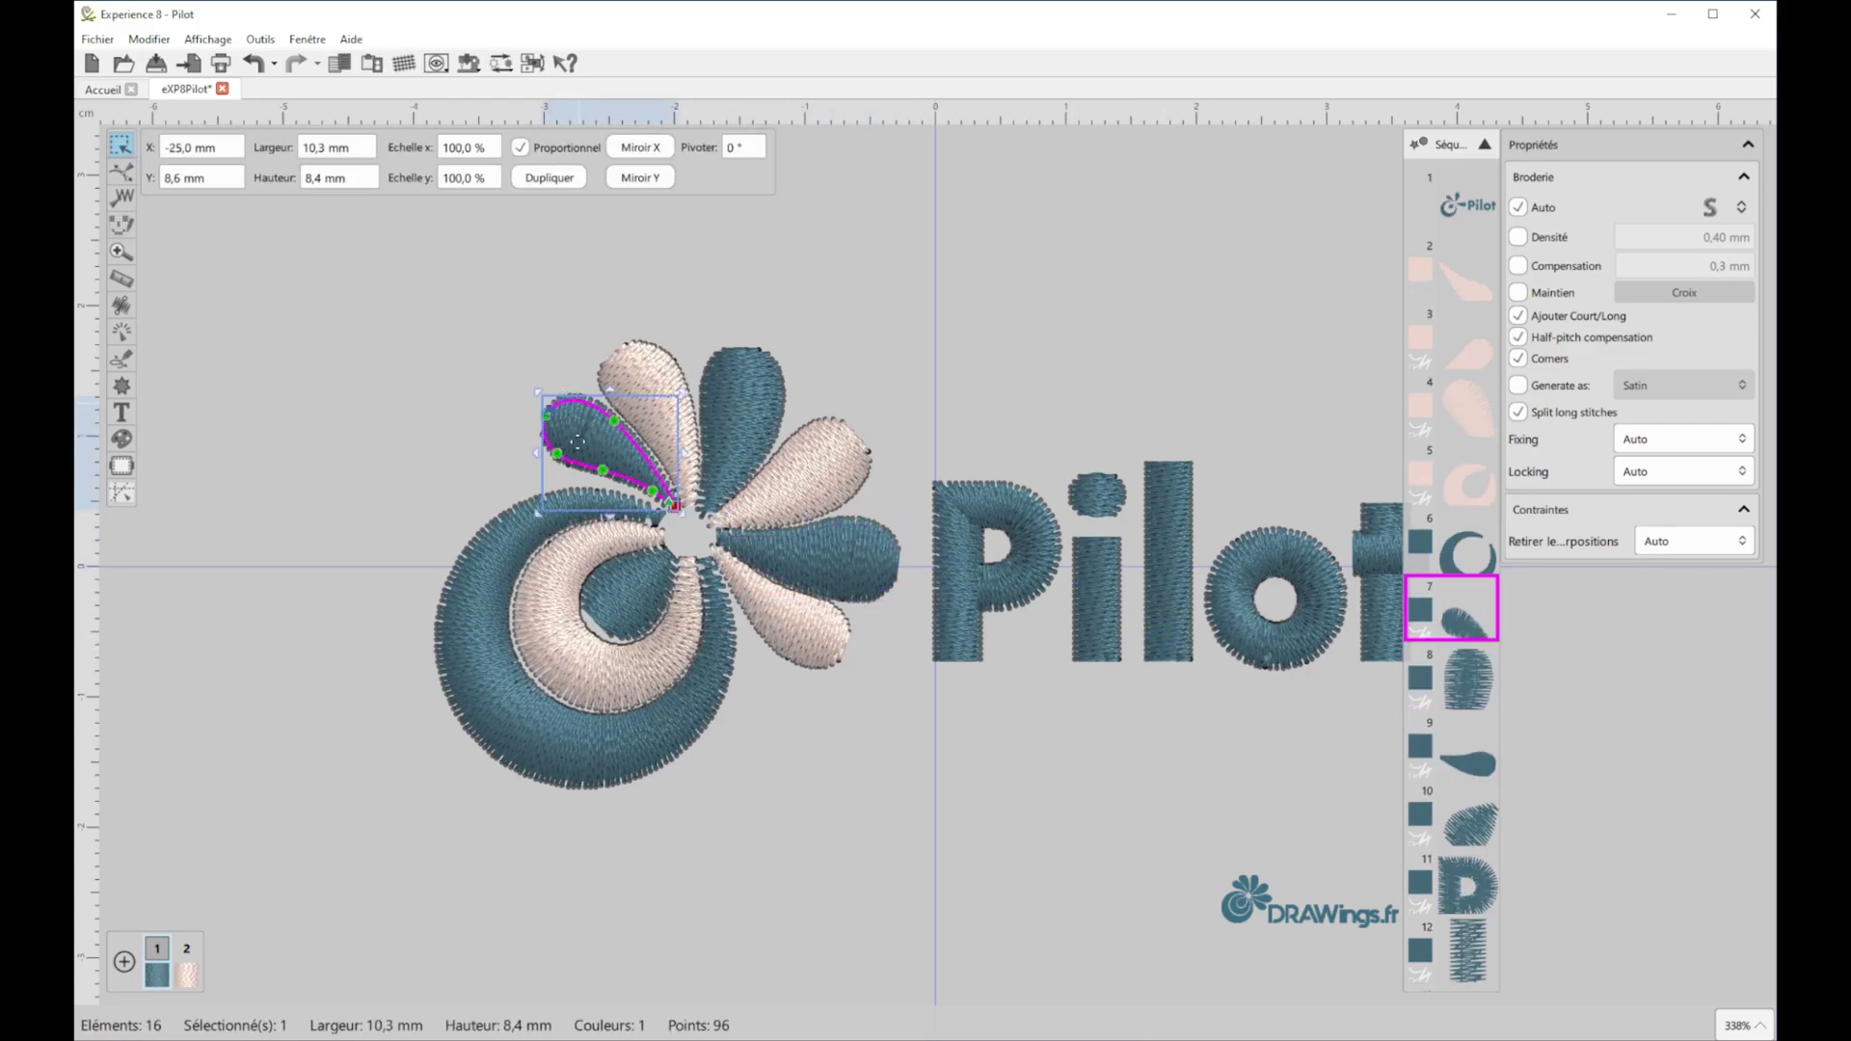
right_click(596, 426)
mouse_move(724, 506)
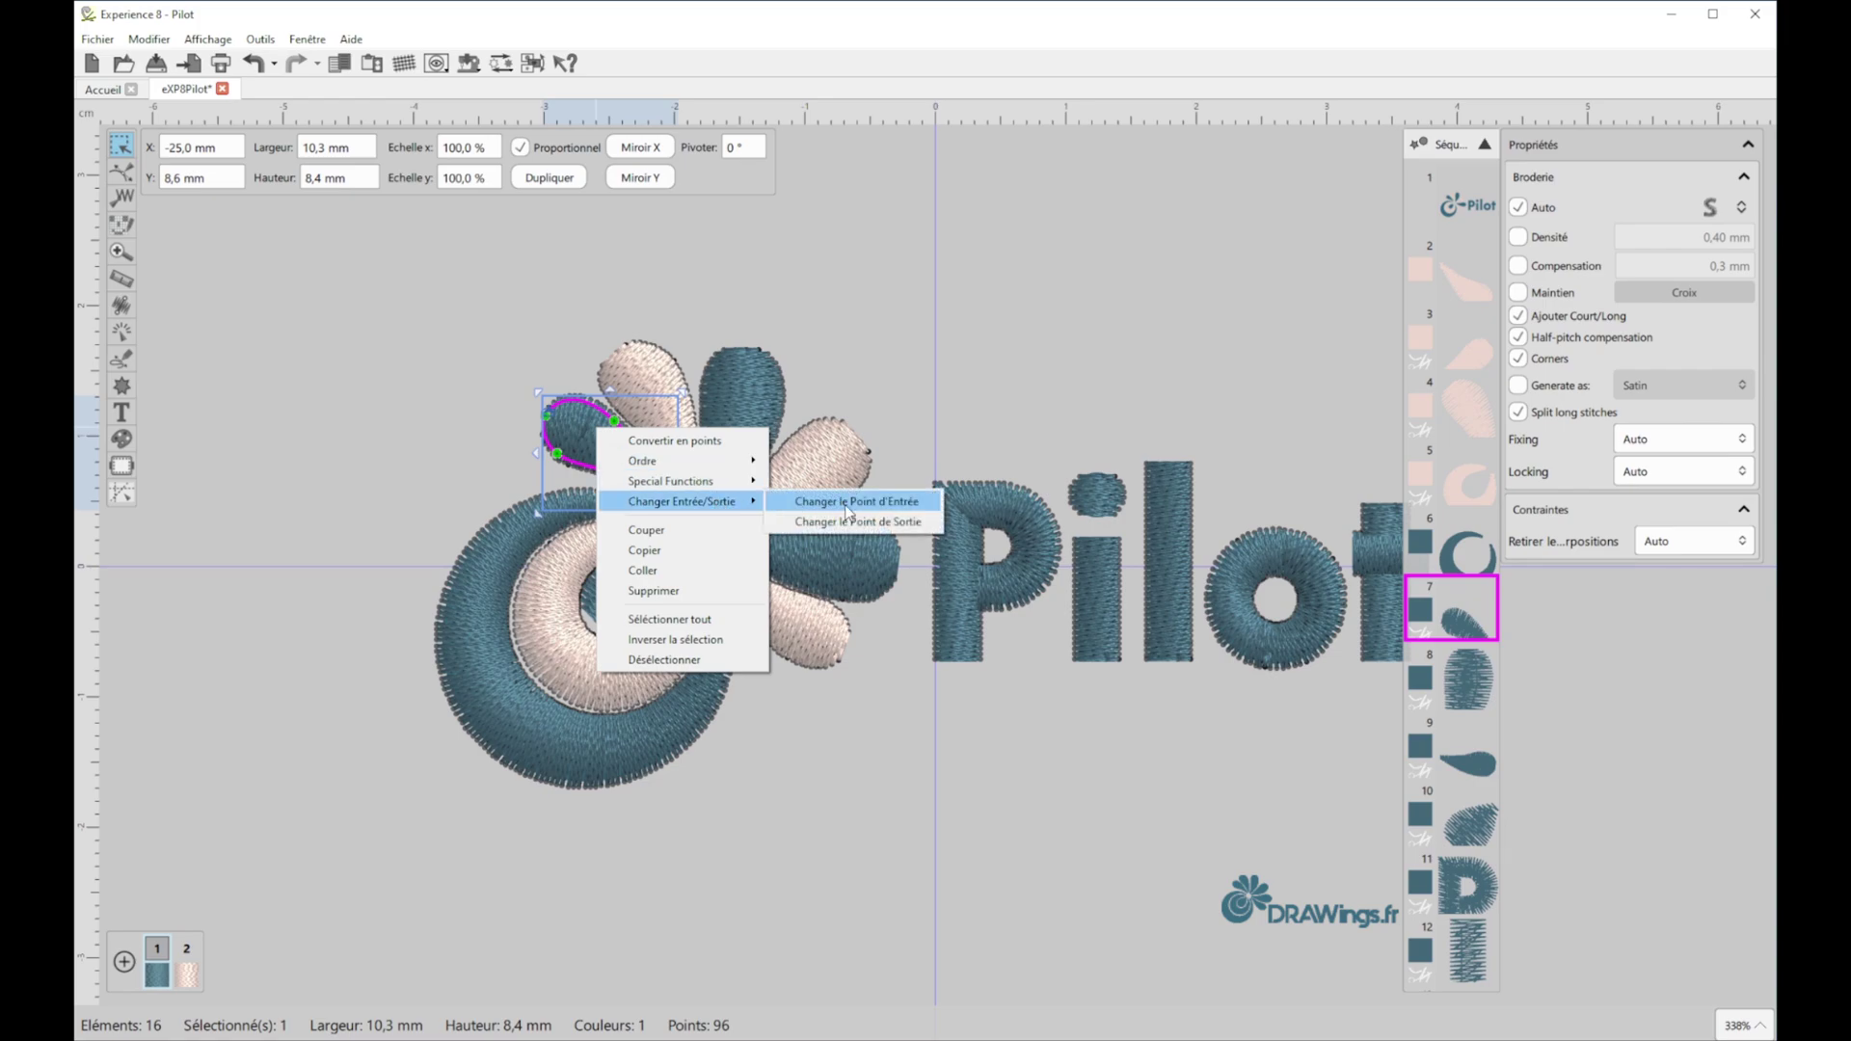
click(857, 521)
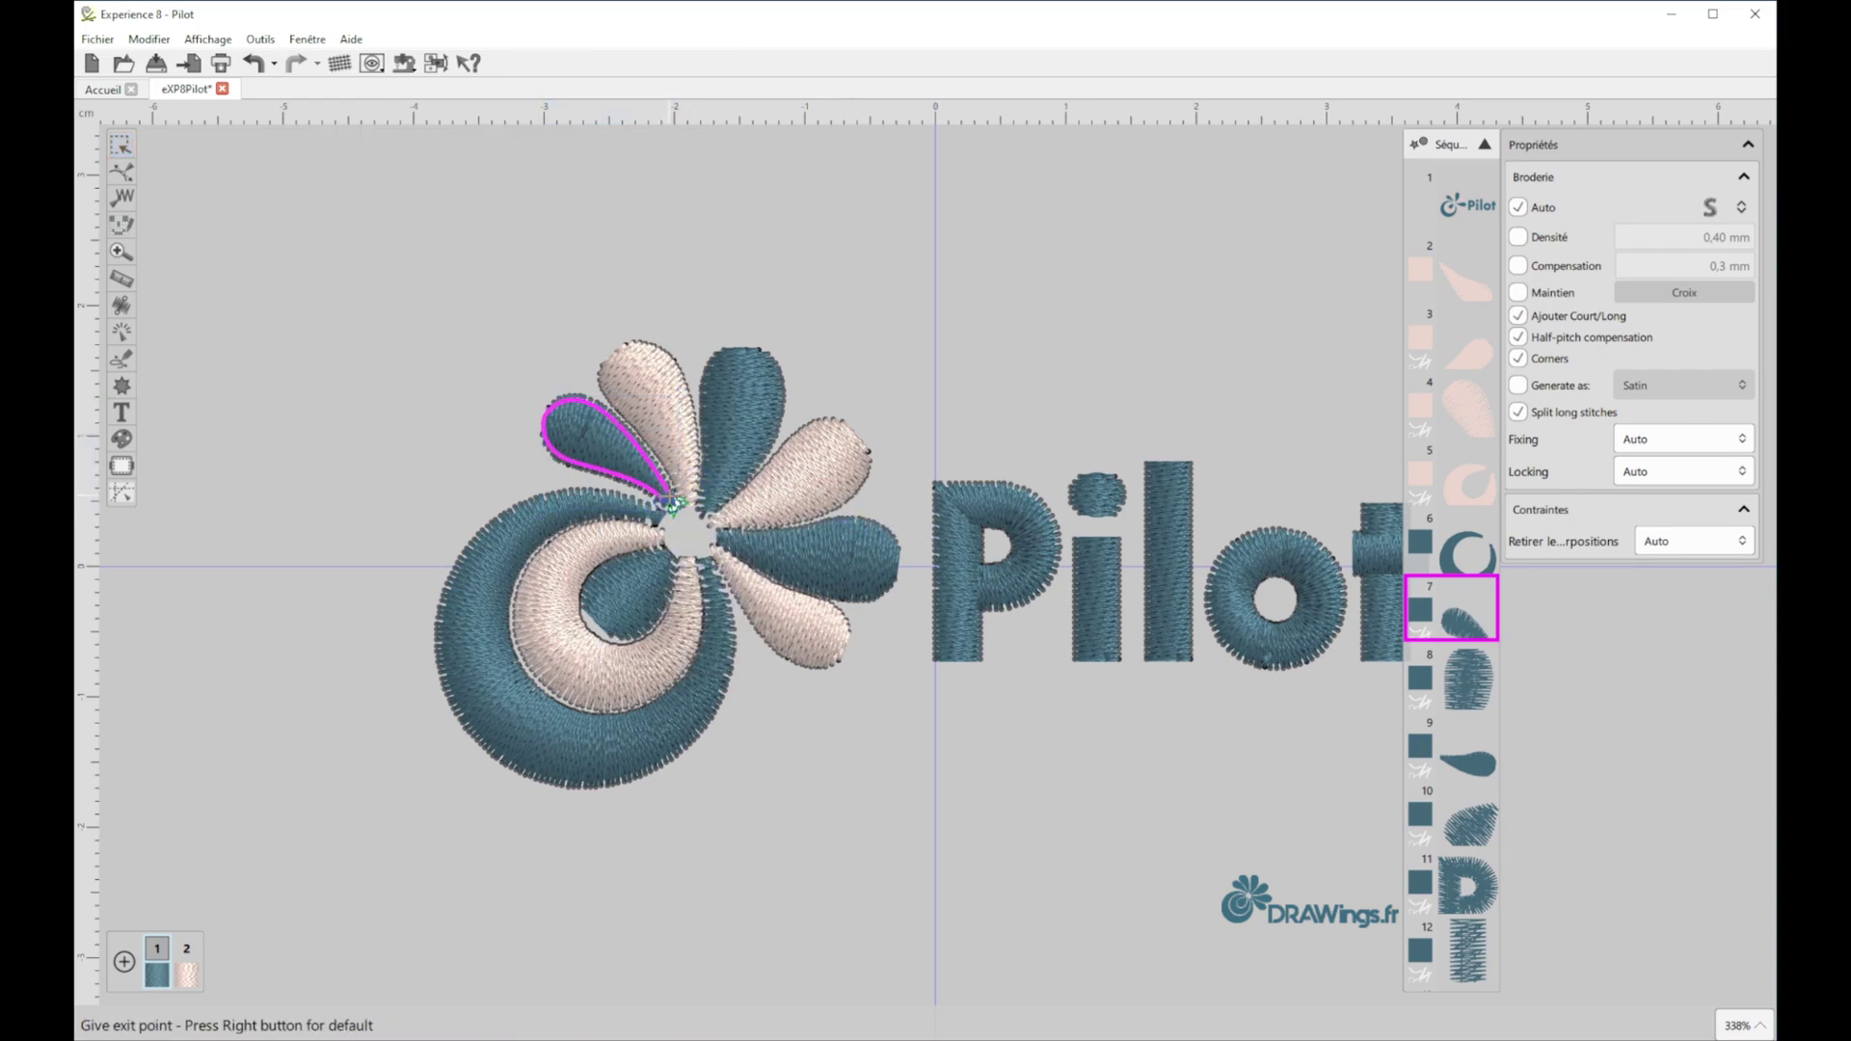
click(673, 503)
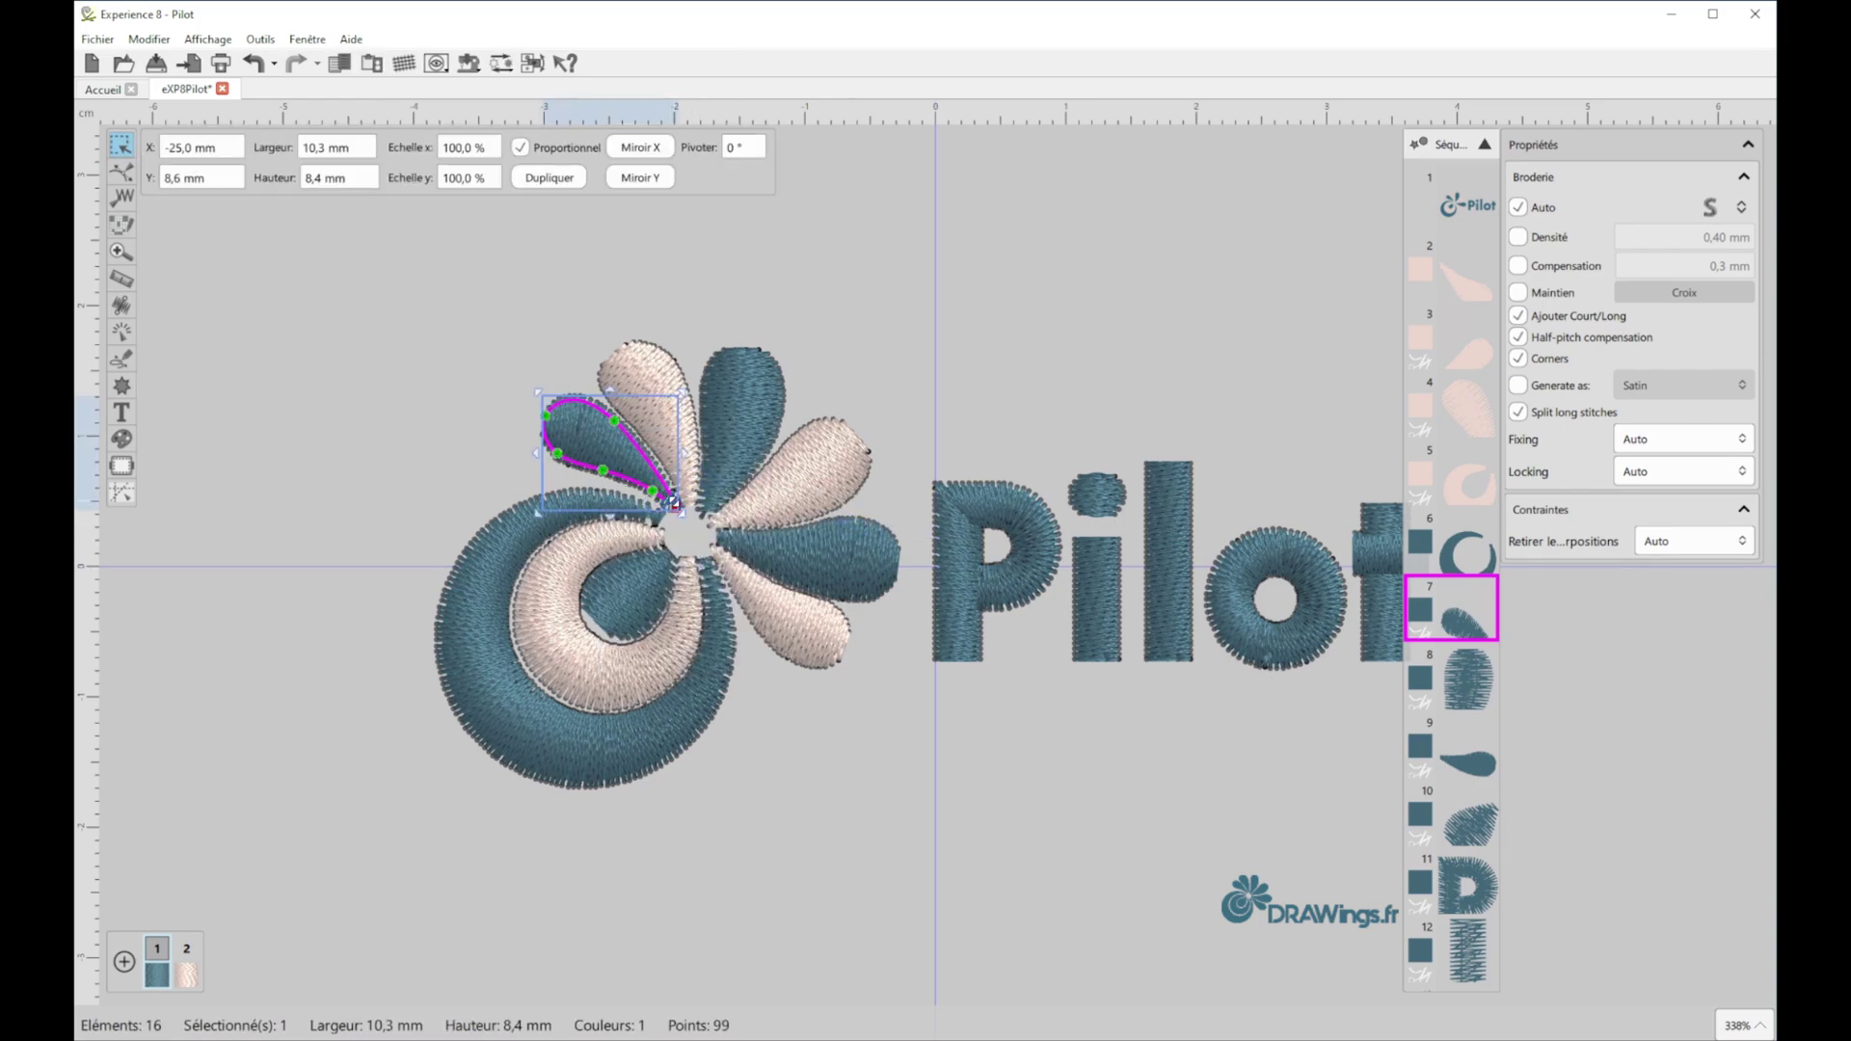
click(523, 356)
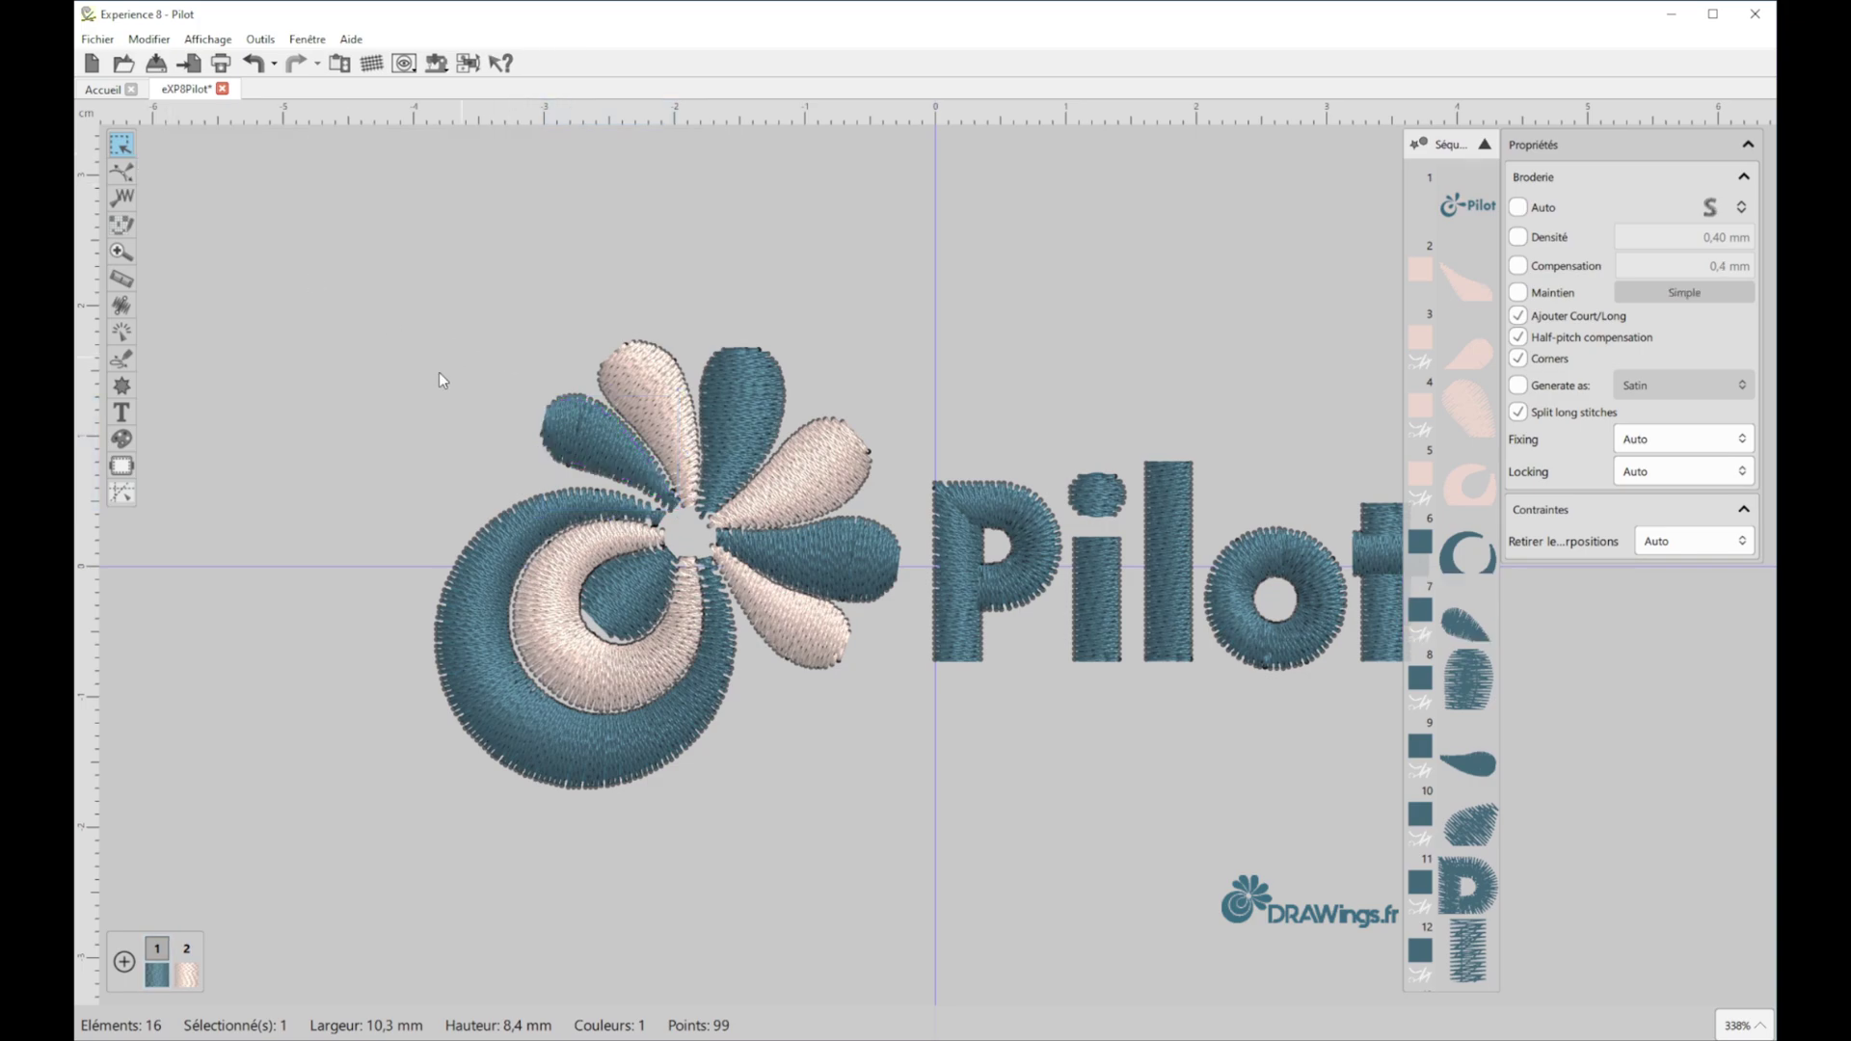
- Select the whole flower and Pilot lettering, set the underlay (Maintien) to Double and the compensation to 0.2 mm
scroll(443, 380, down, 2)
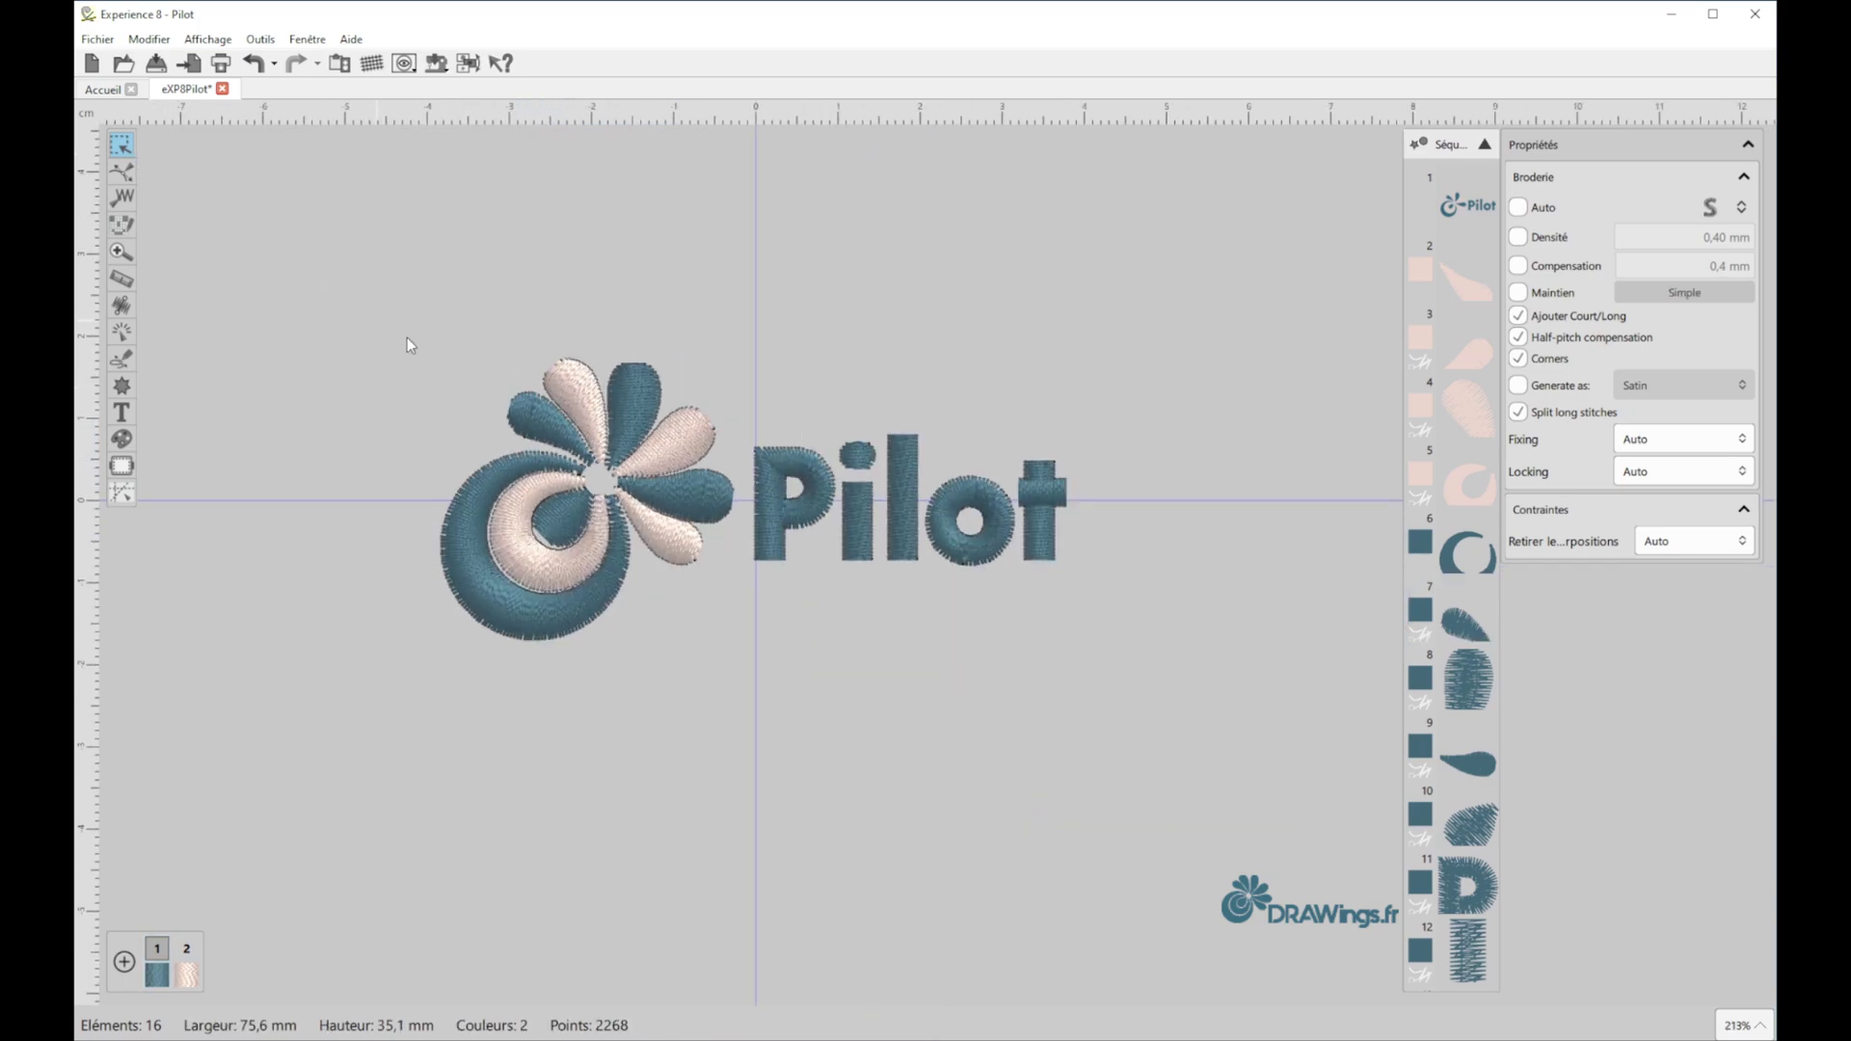
drag(372, 315, 1114, 665)
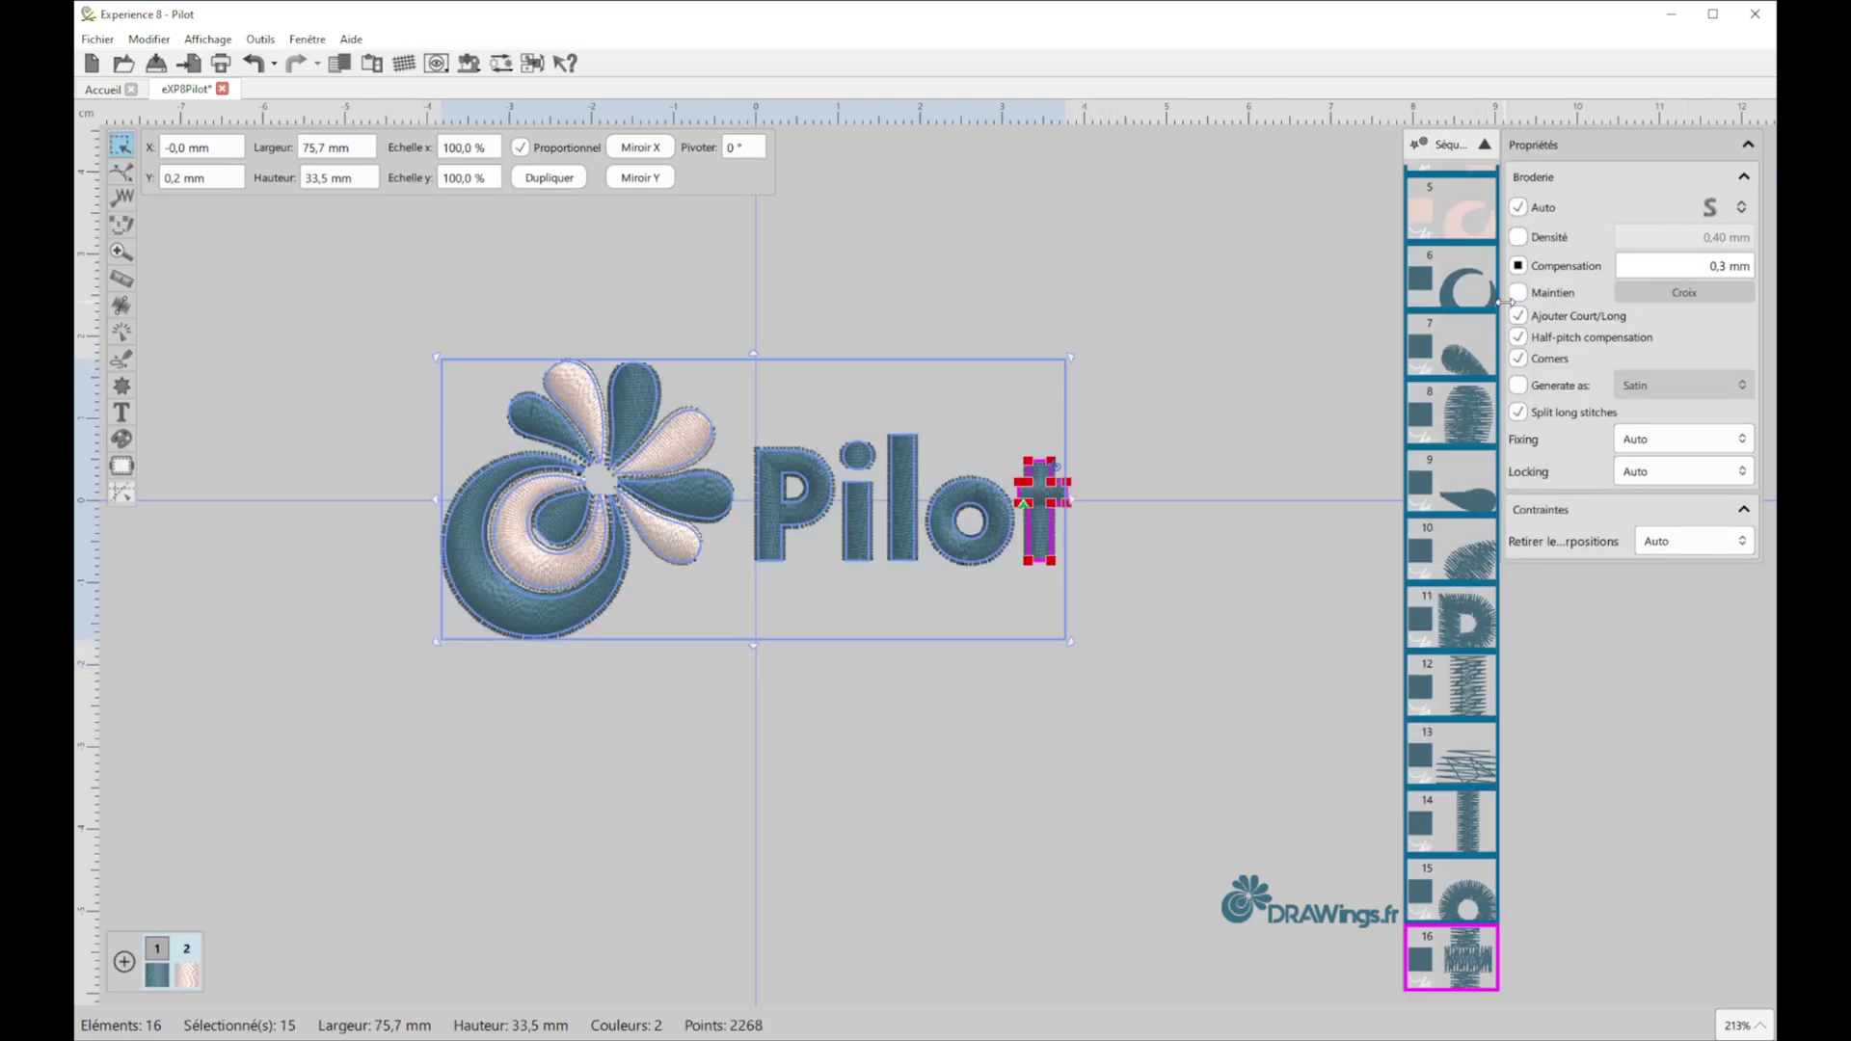
click(1686, 297)
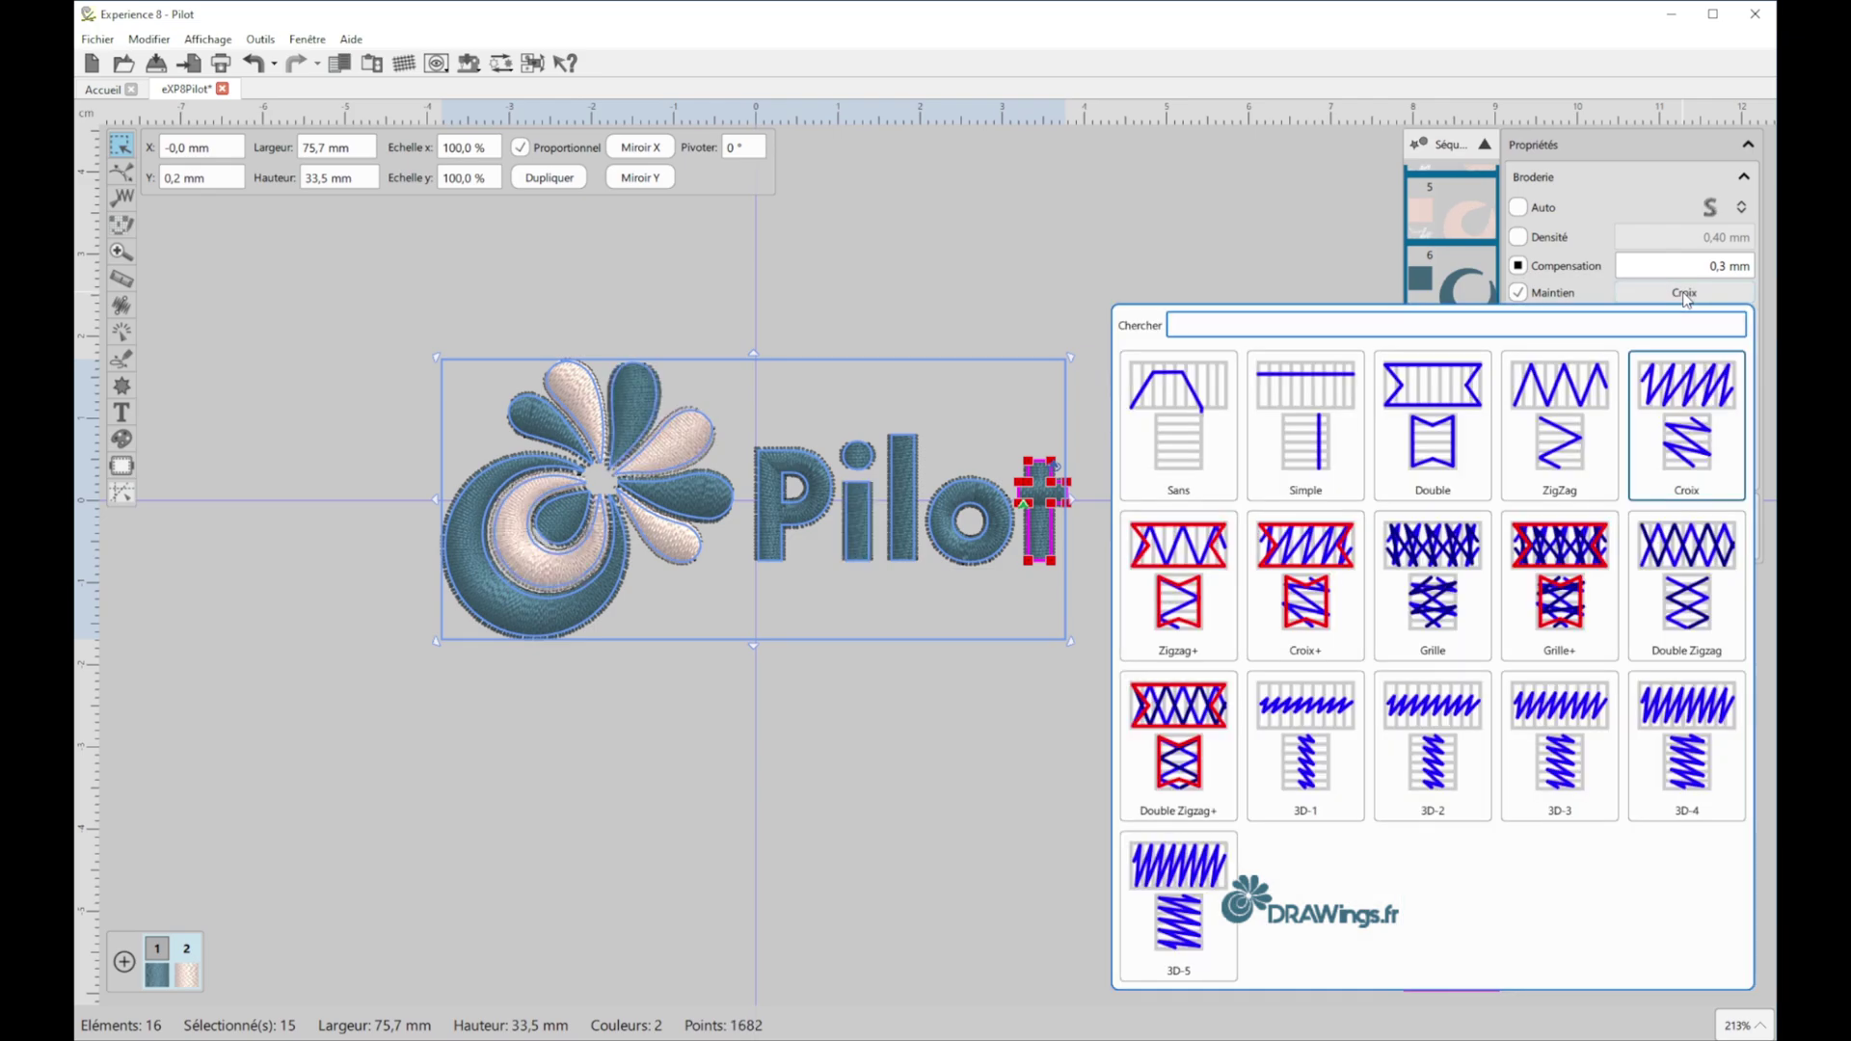
click(1447, 412)
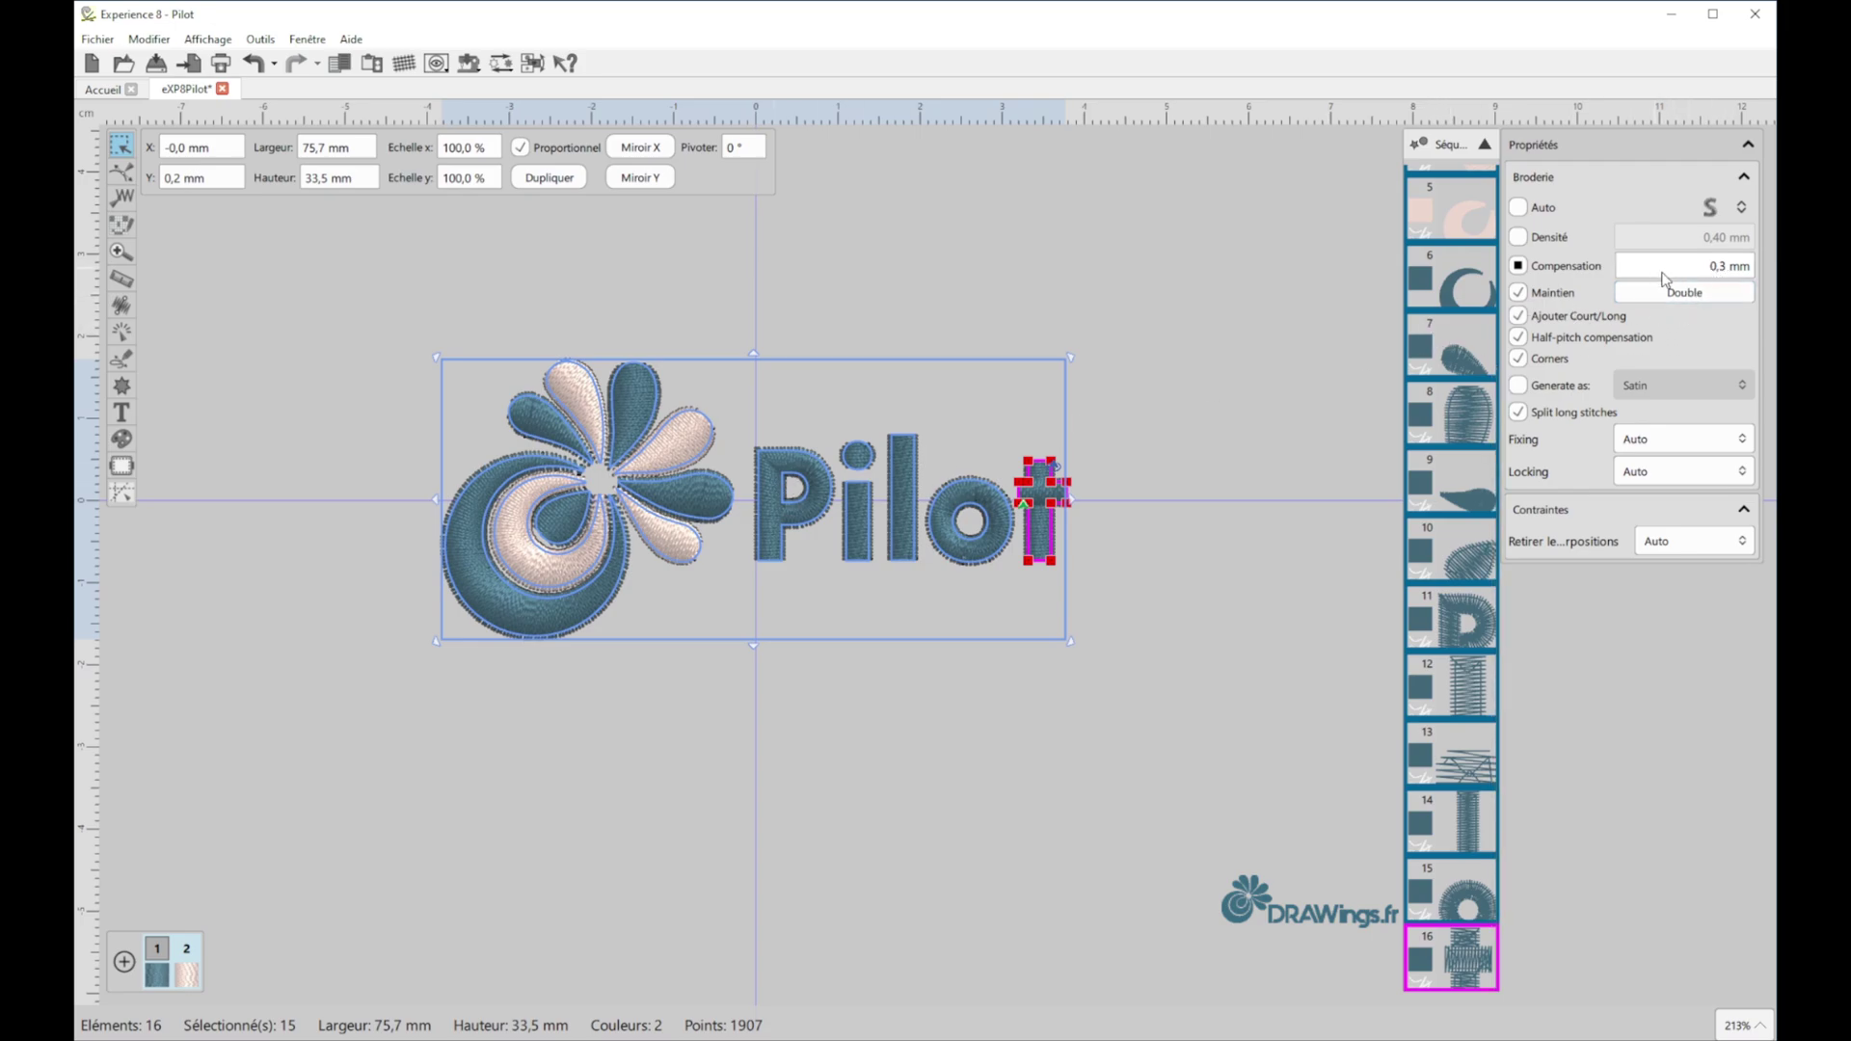
scroll(1701, 270, down, 1)
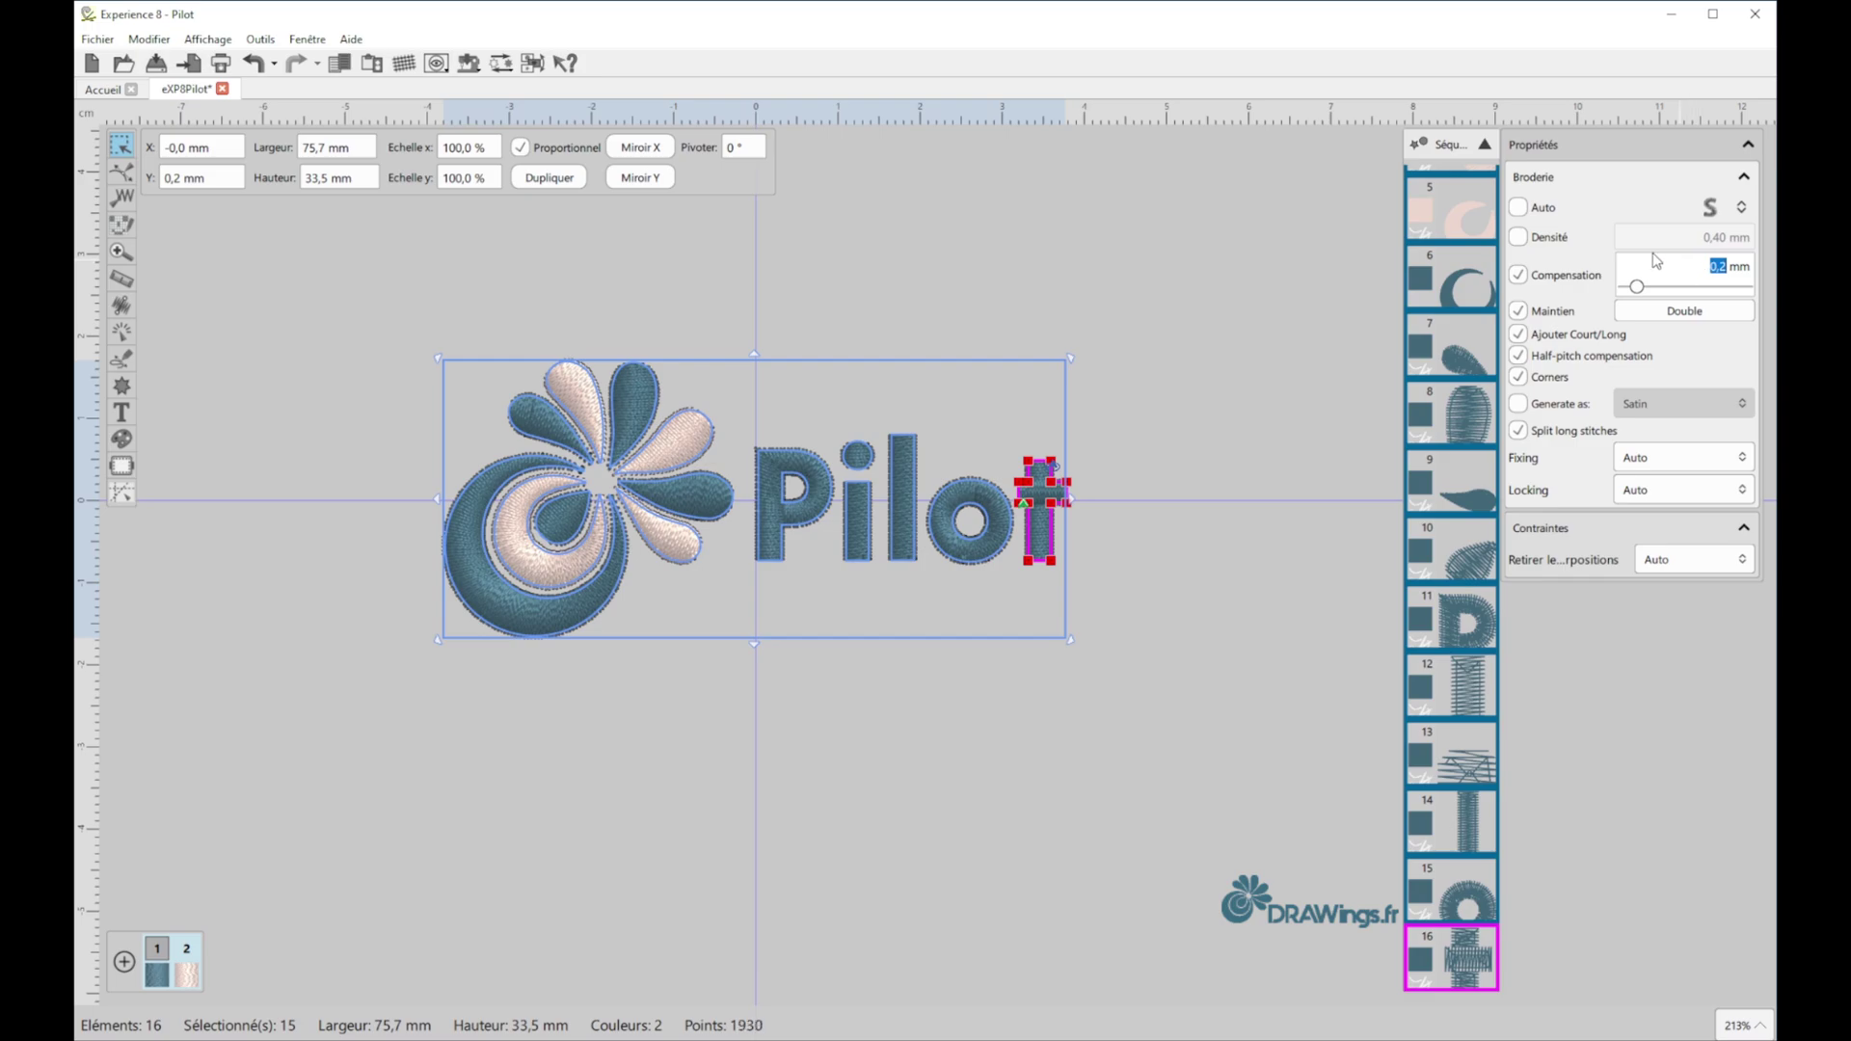
- Enable custom density for the whole logo, try 0.28 mm and 0.45 mm, set it to 0.40 mm and deselect everything
click(1518, 237)
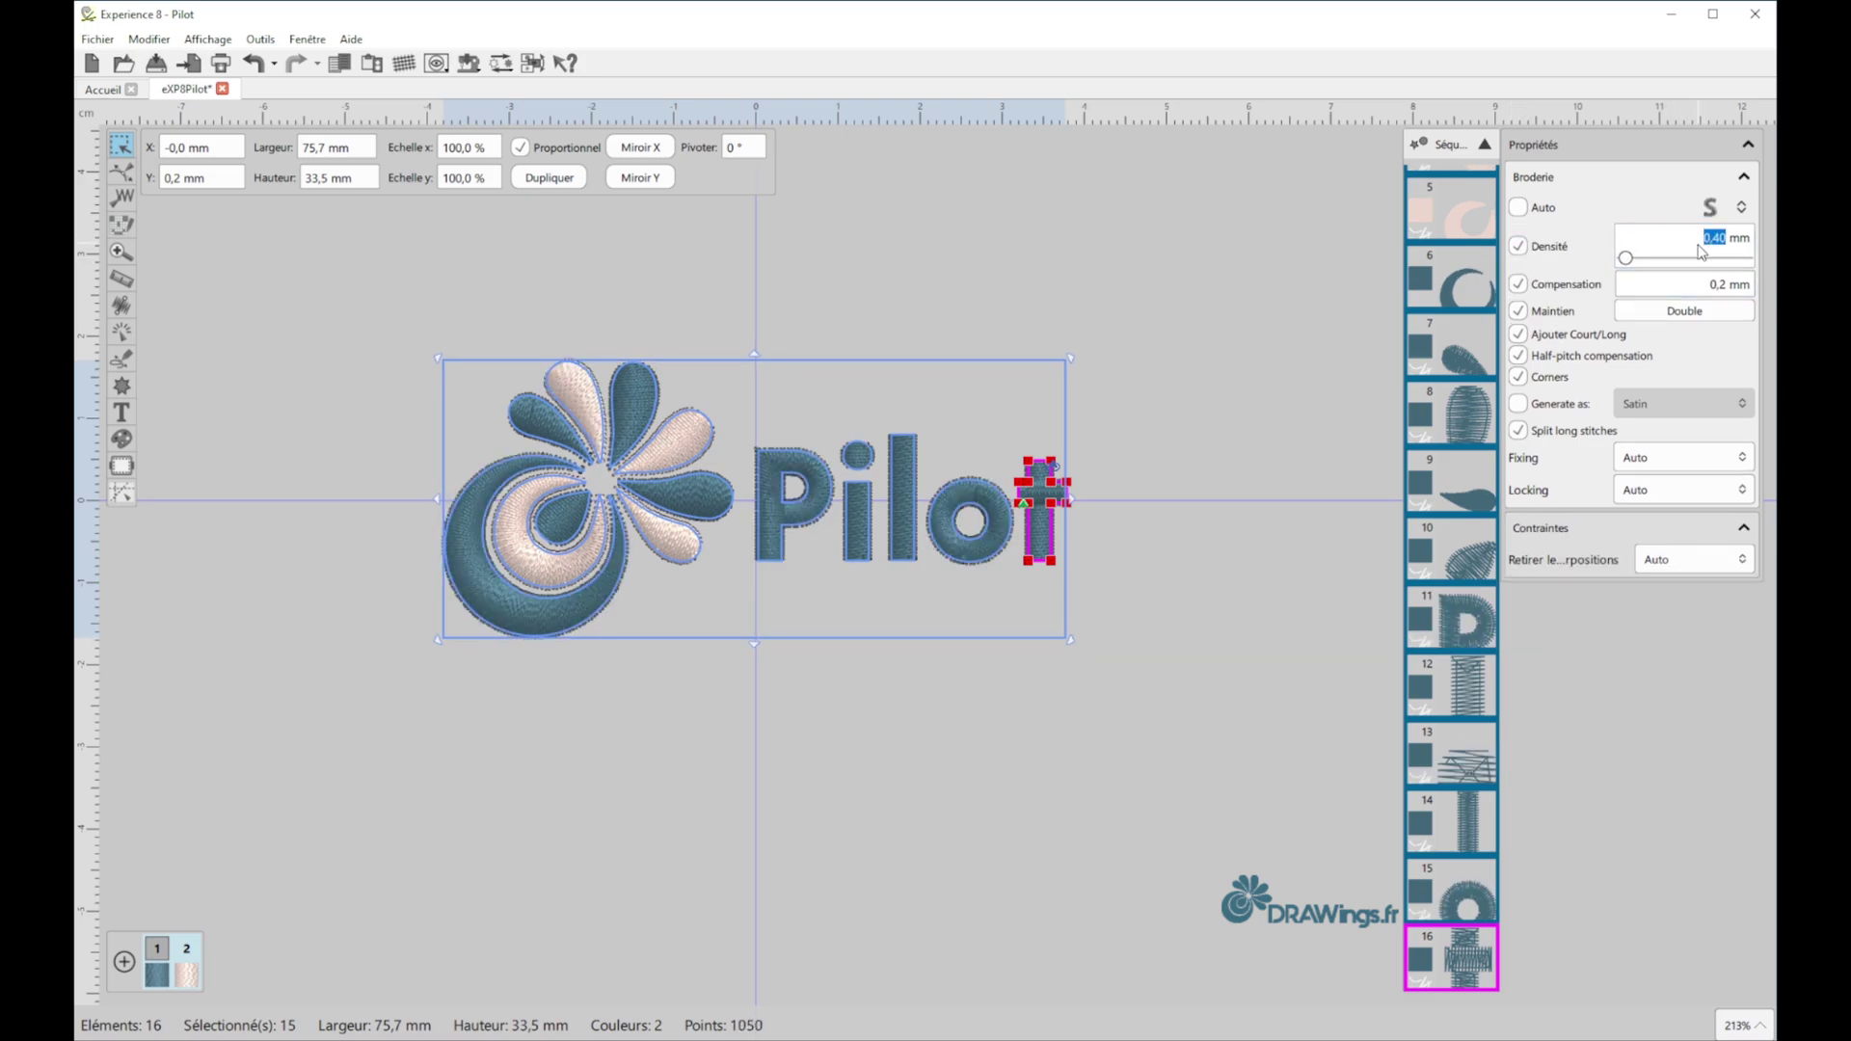
scroll(1694, 249, down, 6)
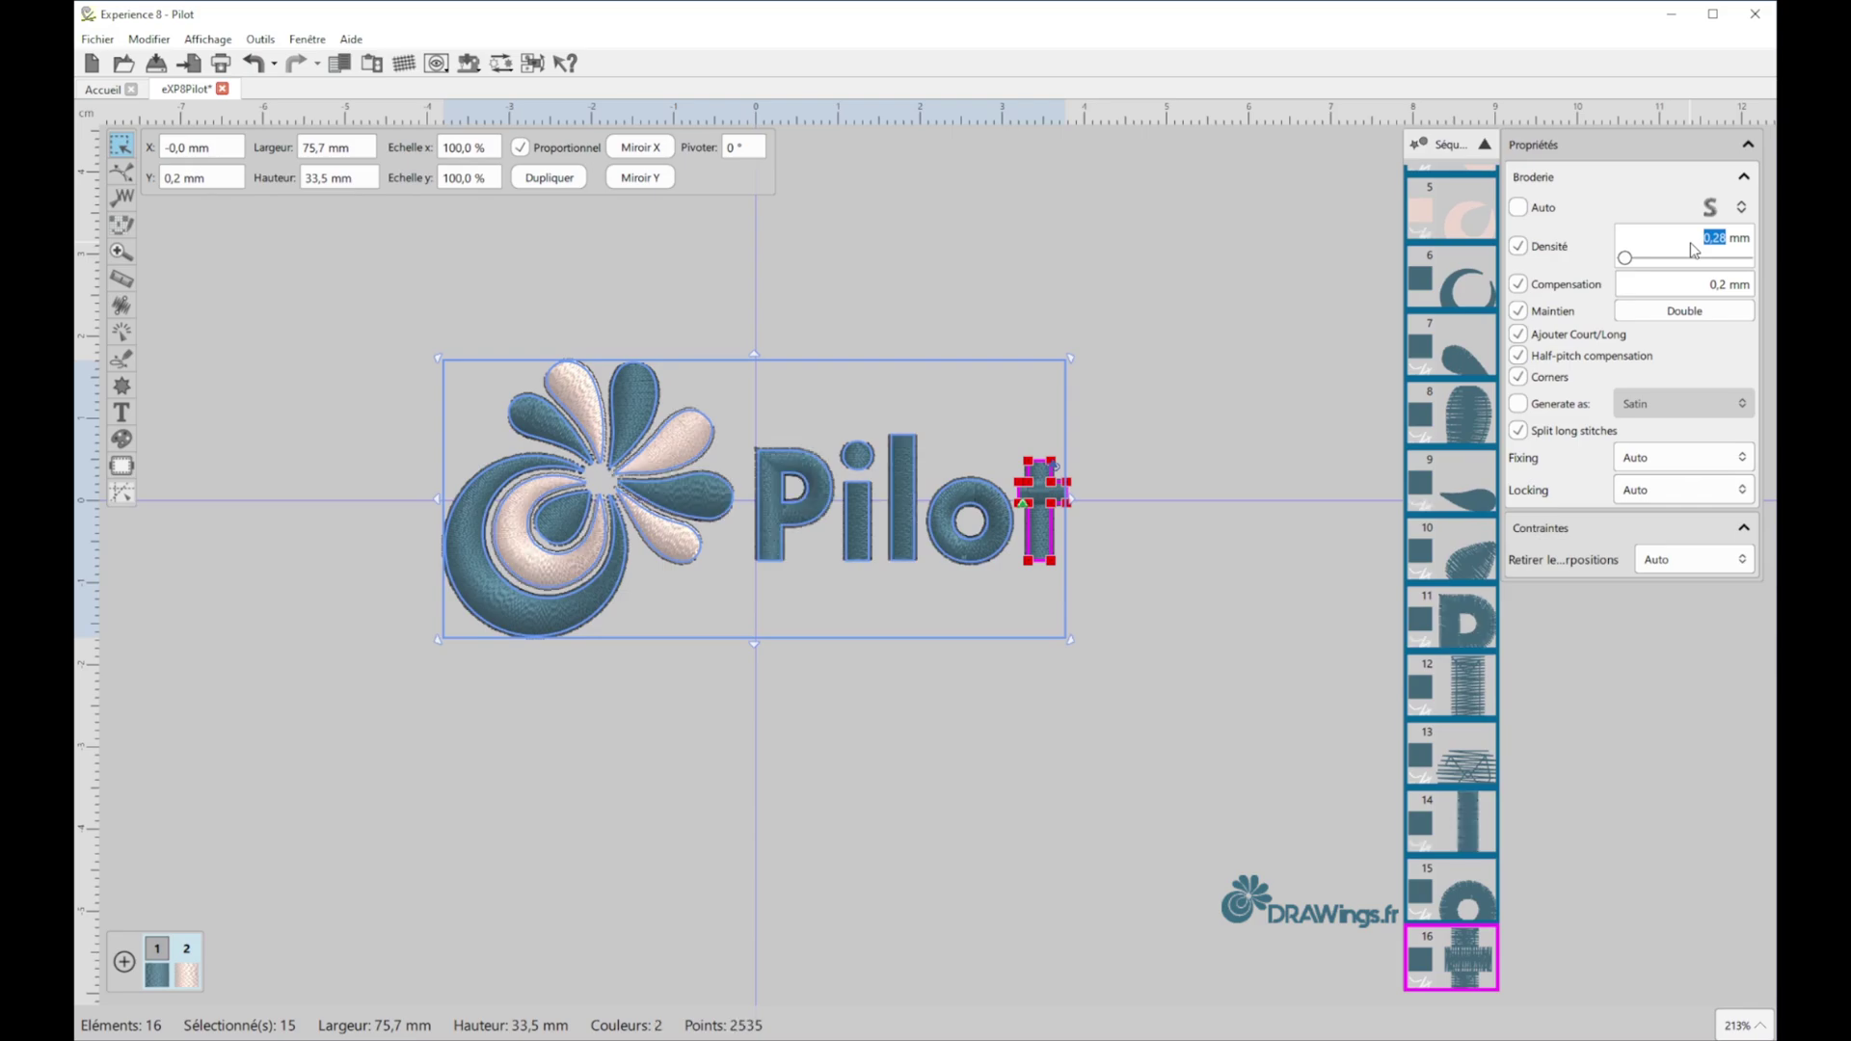
scroll(1694, 249, up, 10)
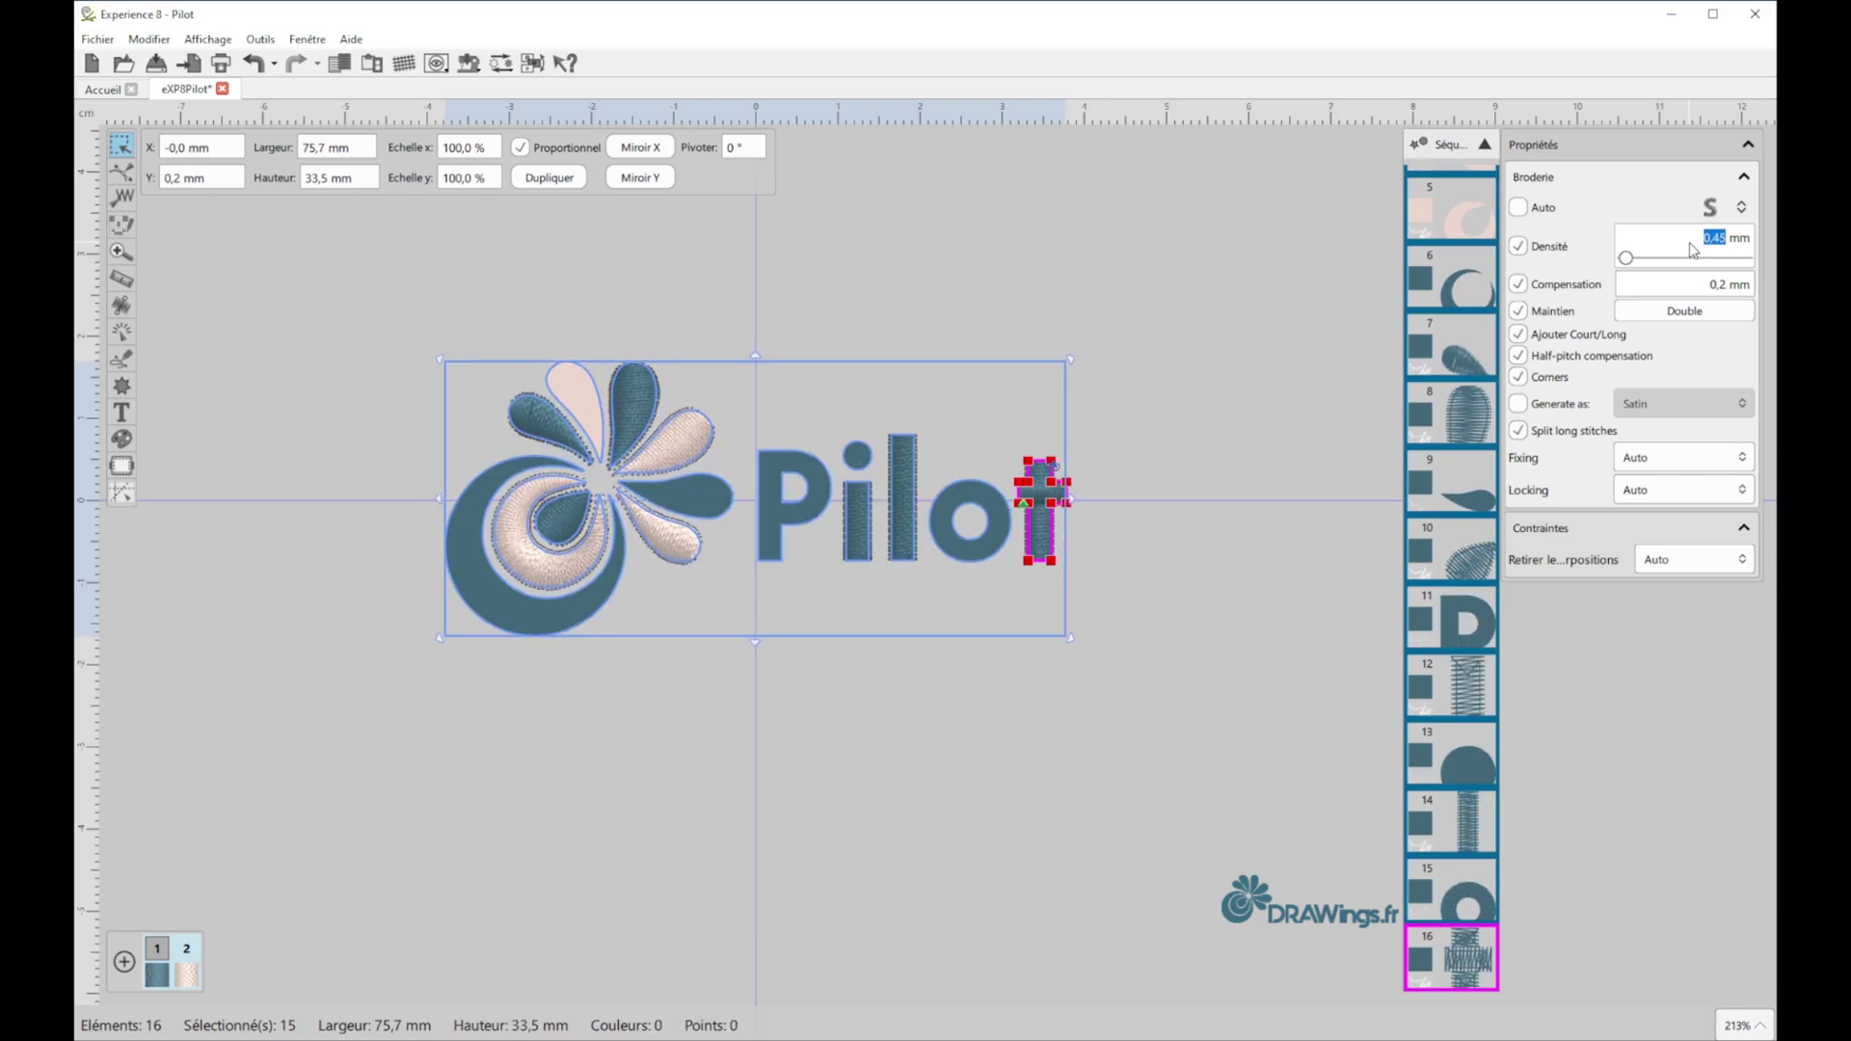
scroll(1694, 248, down, 9)
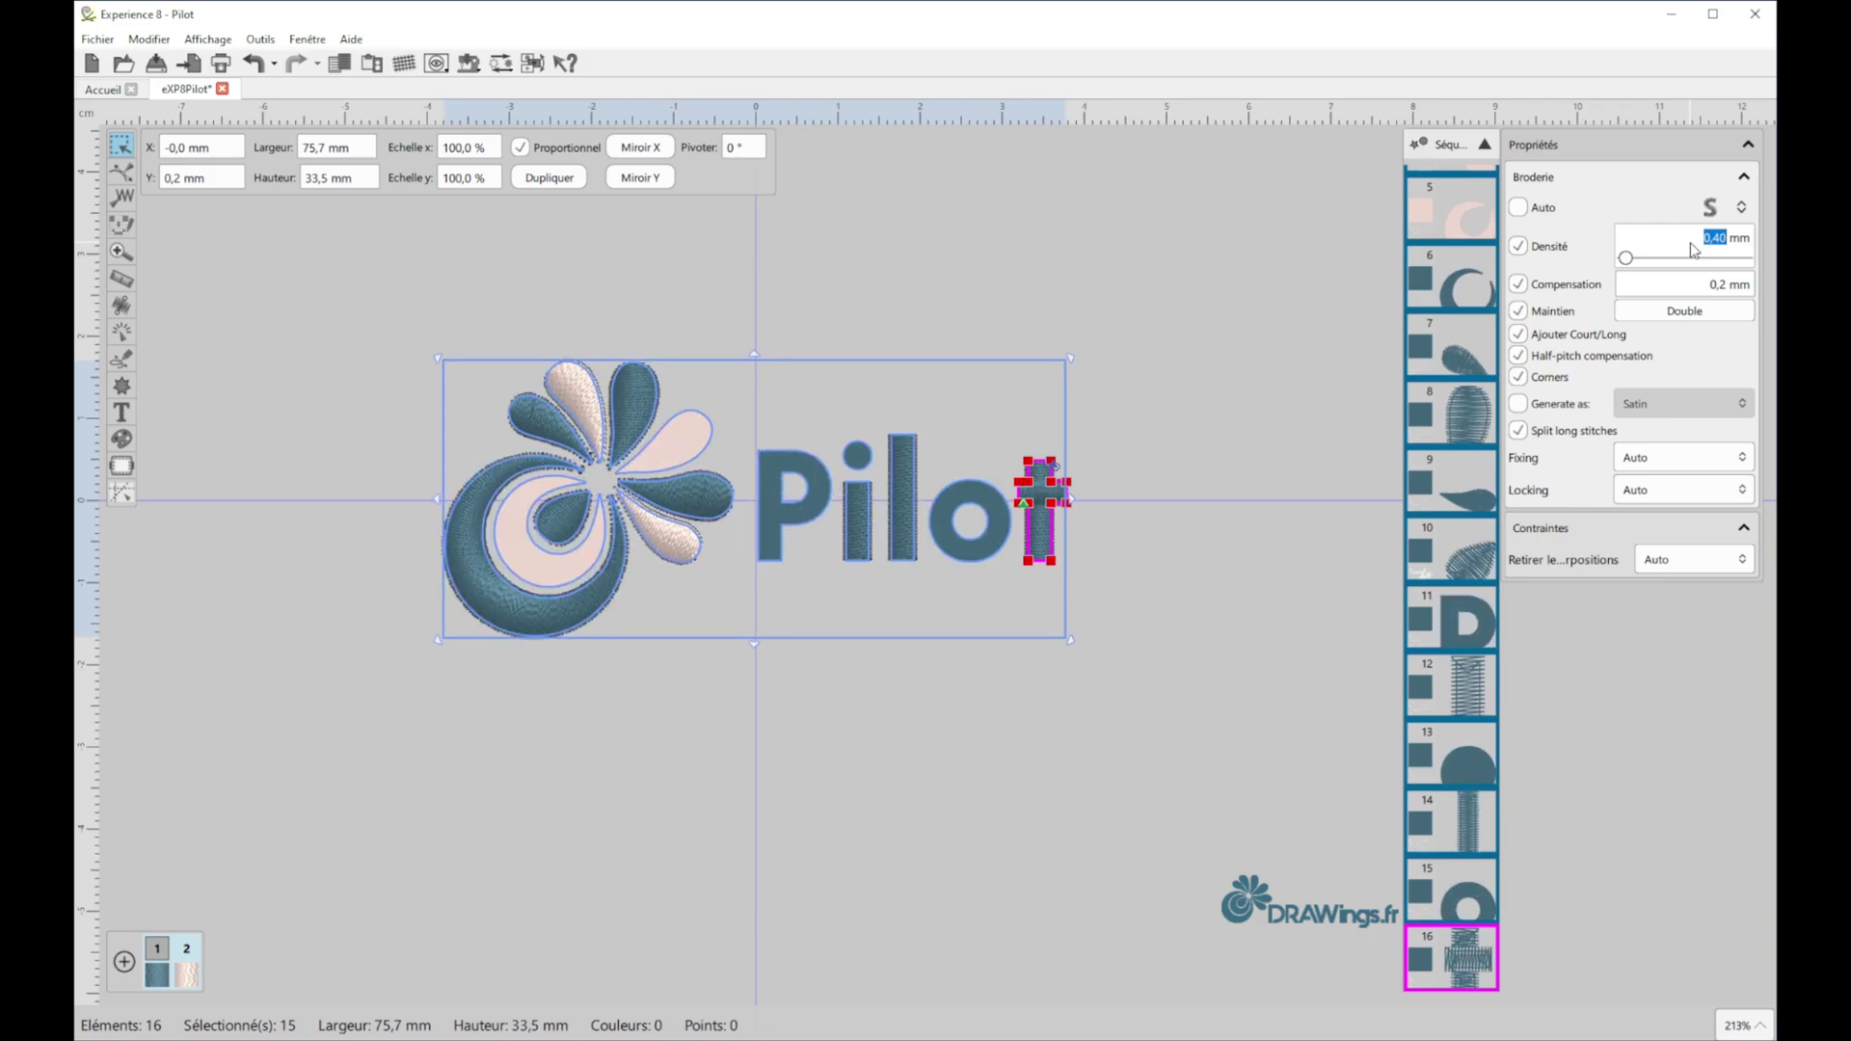
scroll(1694, 224, down, 2)
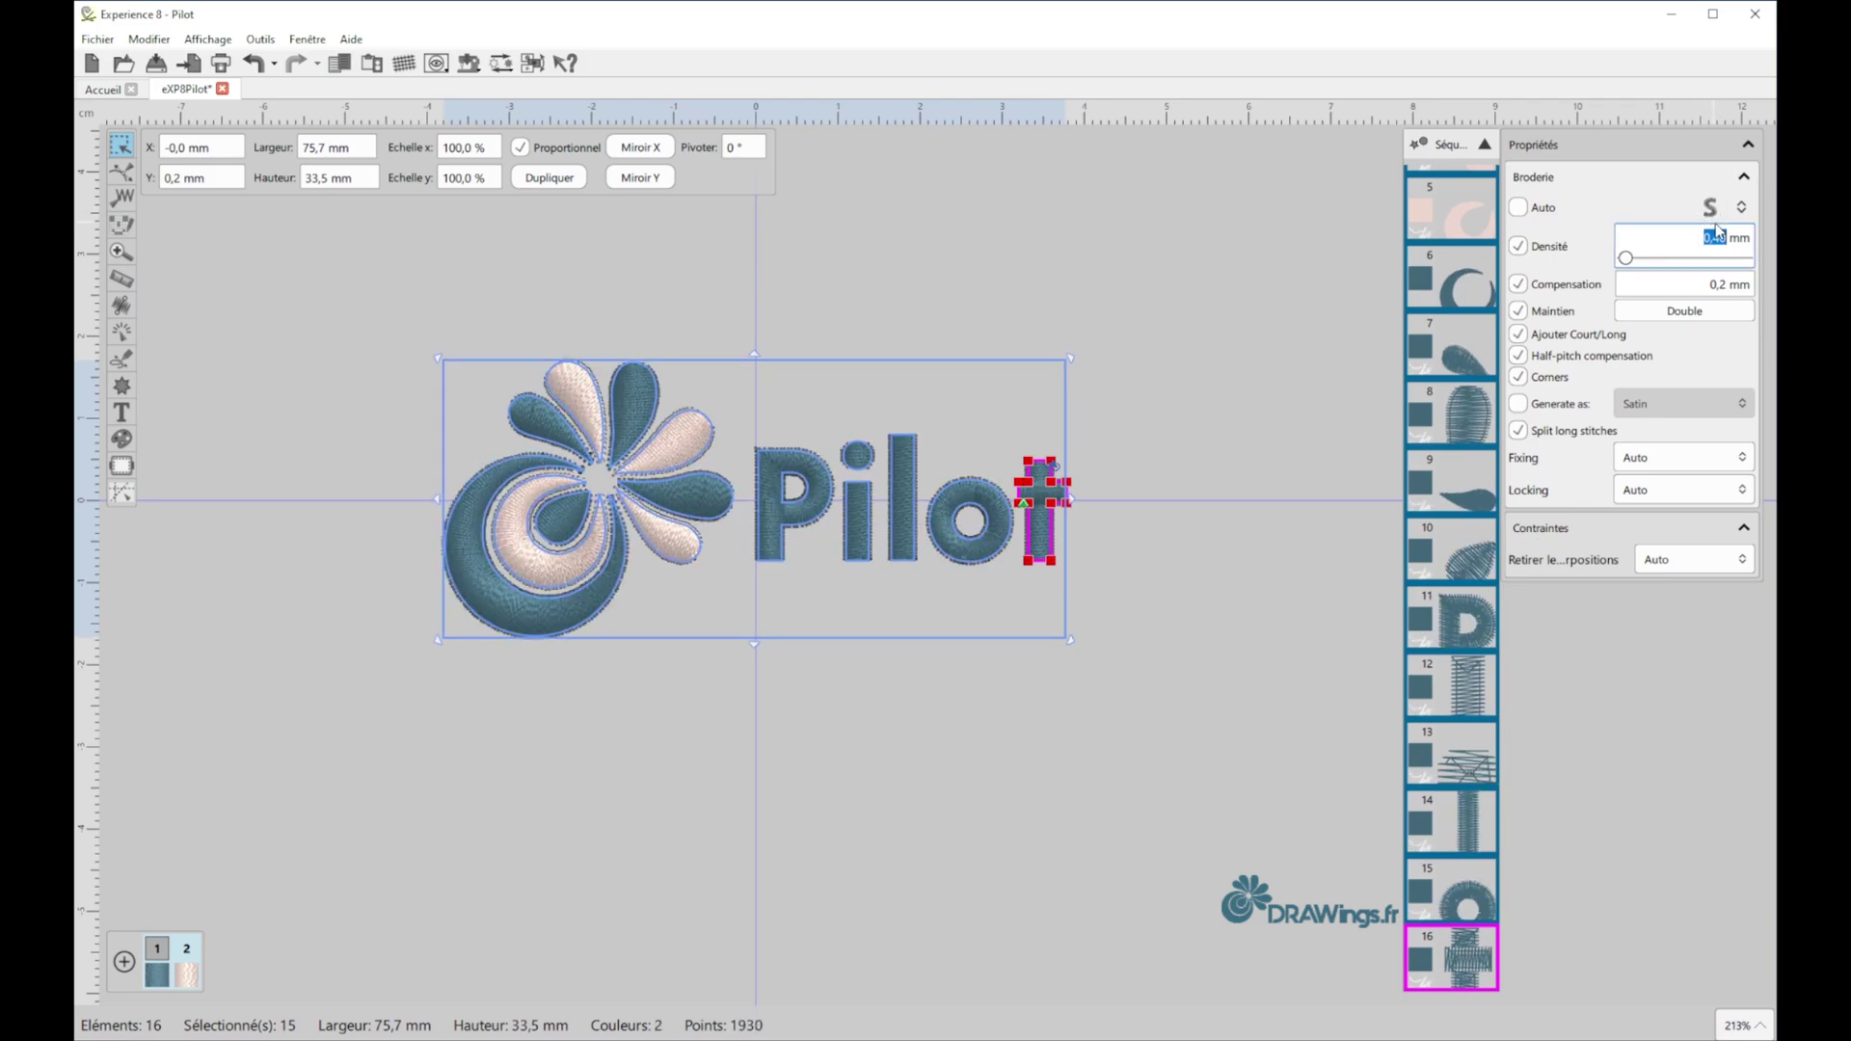
click(1158, 399)
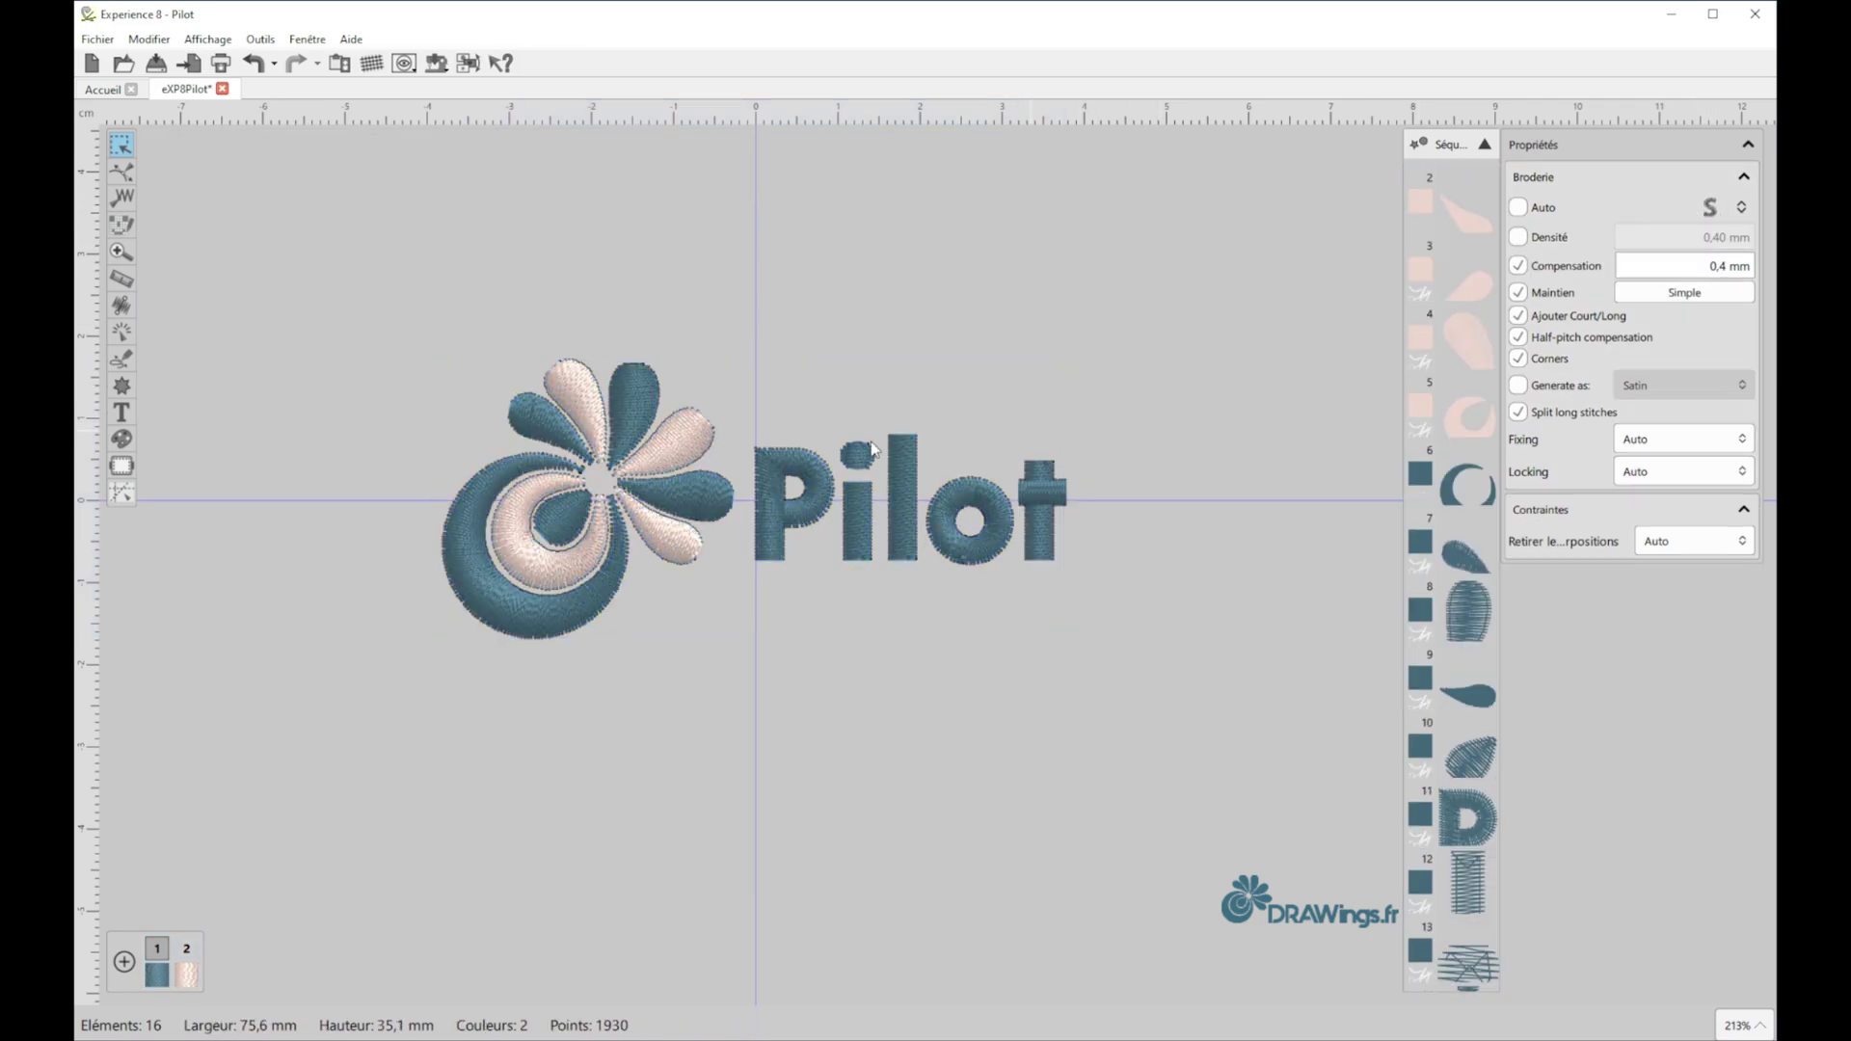